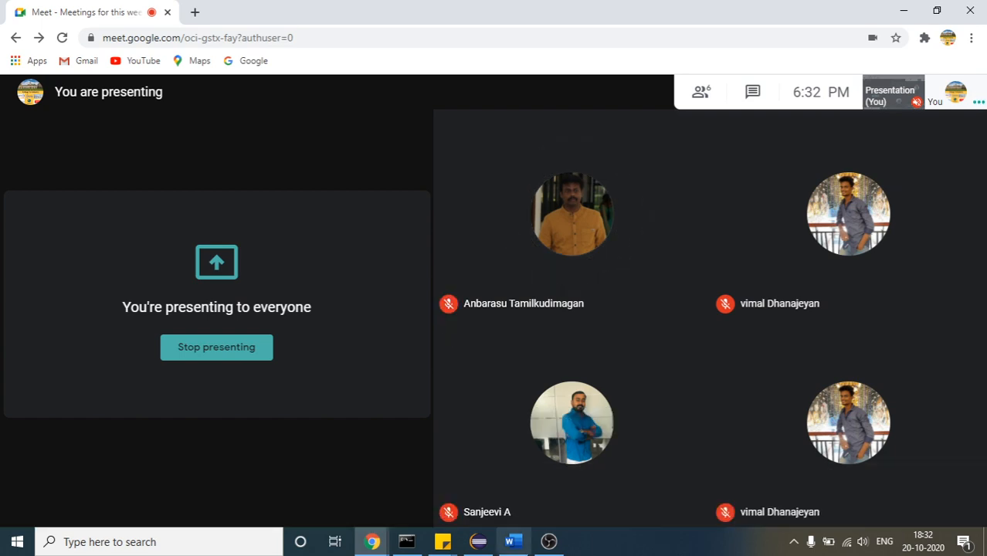
# Switch to the Jenkins Setup document in Word and view its Jenkins Tool heading
pyautogui.click(512, 542)
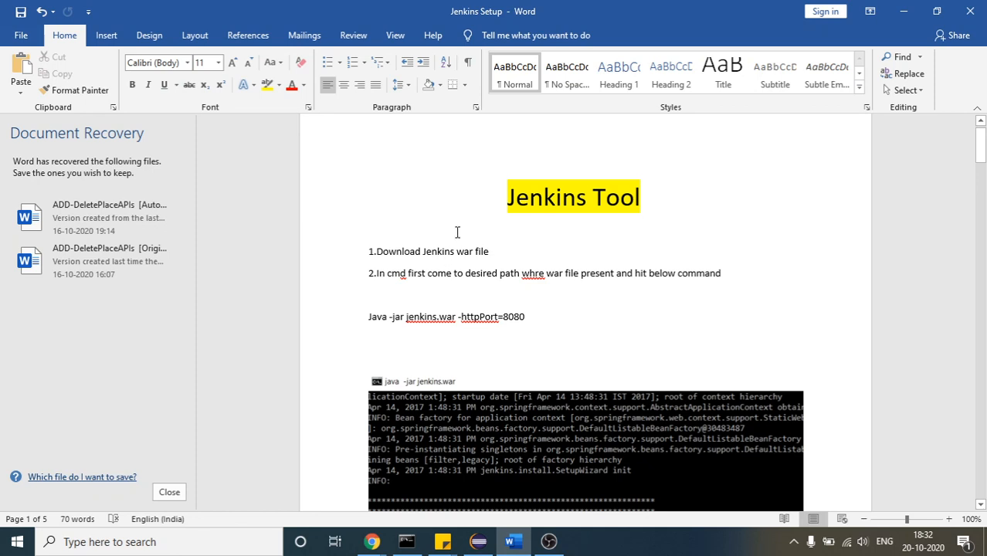
pyautogui.moveTo(509, 198); pyautogui.dragTo(630, 204)
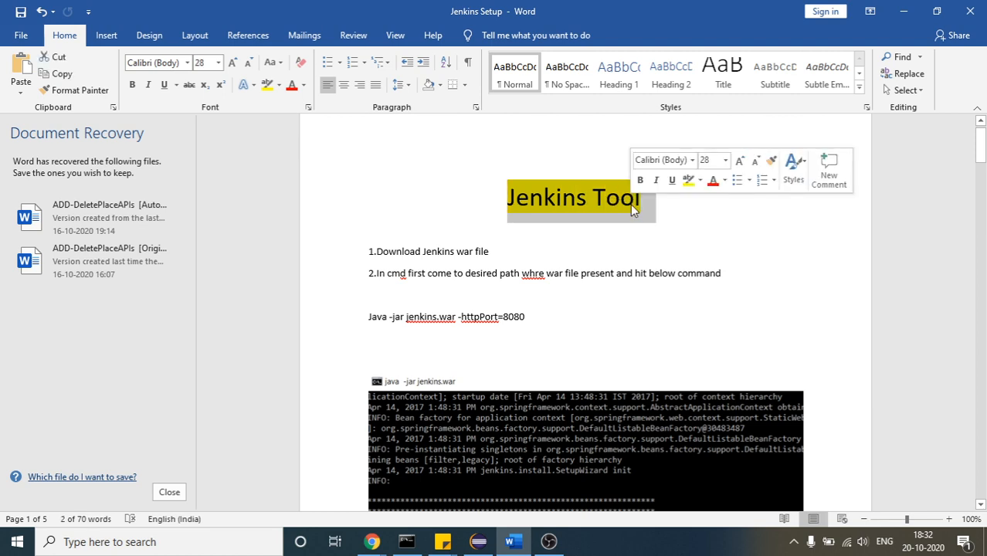
pyautogui.click(556, 539)
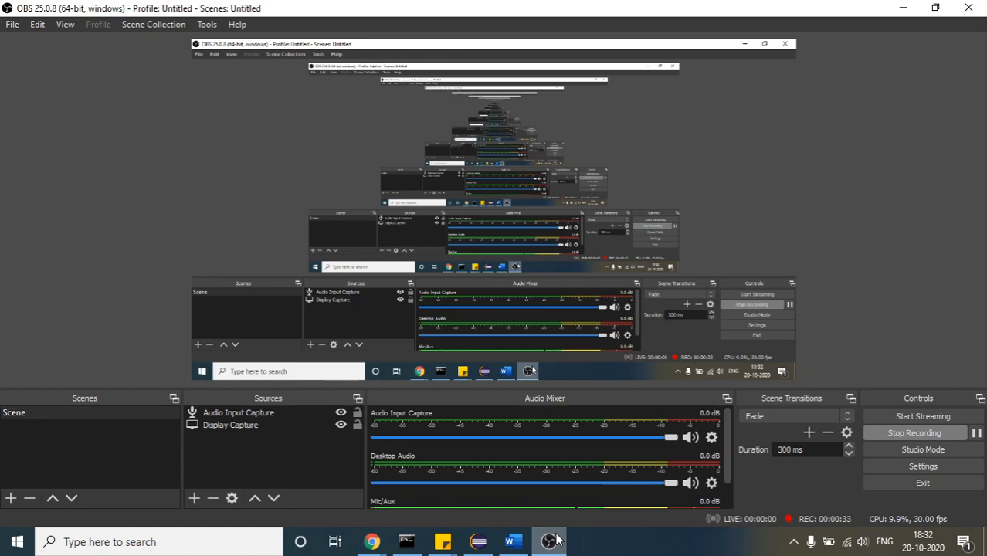
pyautogui.click(558, 539)
pyautogui.click(515, 226)
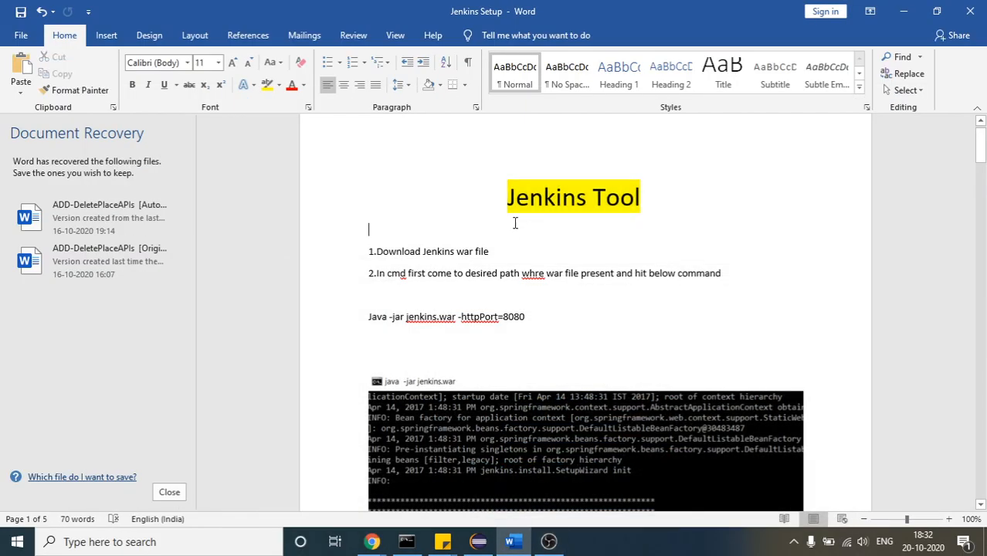
pyautogui.moveTo(508, 197); pyautogui.dragTo(627, 209)
pyautogui.click(628, 209)
pyautogui.moveTo(641, 198); pyautogui.dragTo(548, 193)
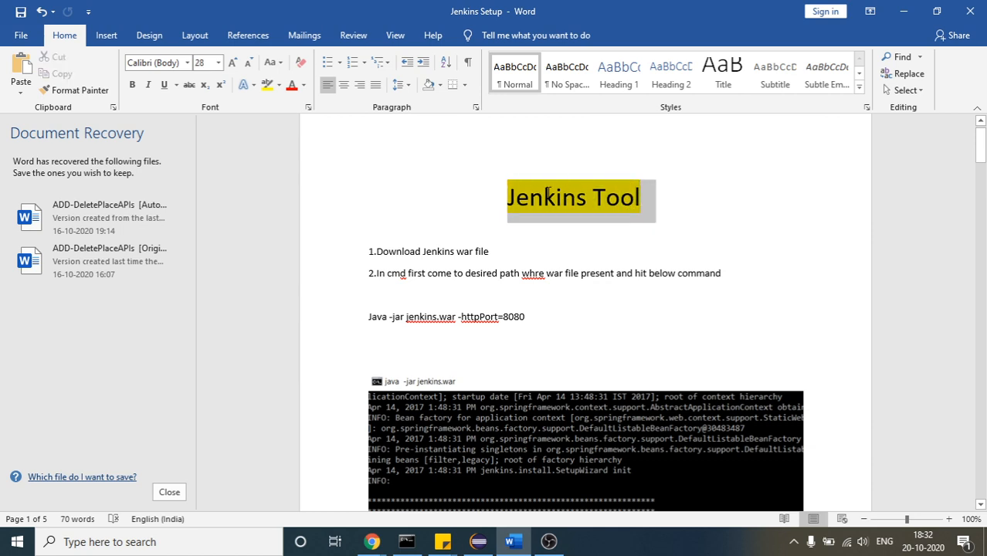
pyautogui.click(543, 196)
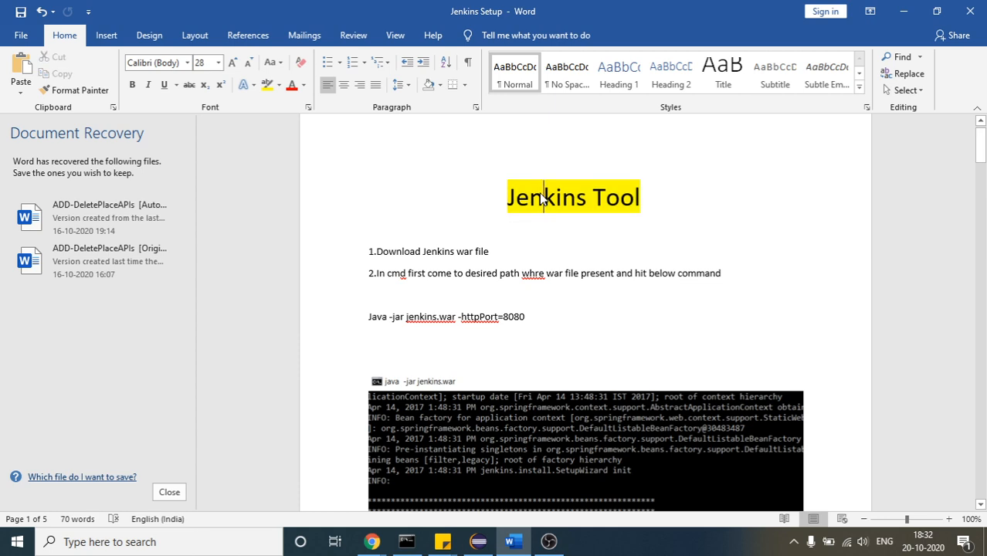
pyautogui.moveTo(507, 197); pyautogui.dragTo(539, 200)
pyautogui.click(621, 198)
pyautogui.click(512, 194)
pyautogui.click(622, 205)
pyautogui.click(640, 199)
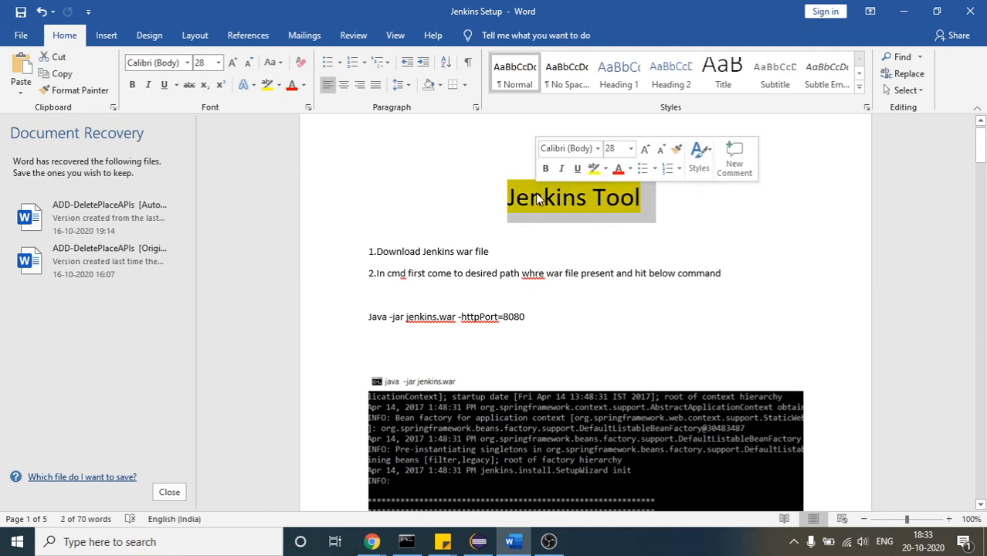
pyautogui.click(539, 199)
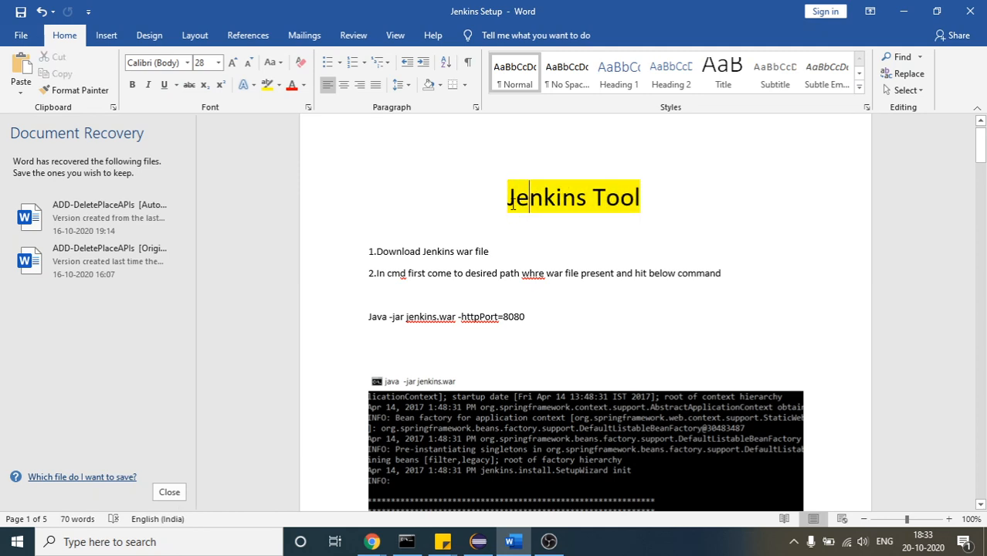
pyautogui.moveTo(508, 200); pyautogui.dragTo(637, 200)
pyautogui.click(623, 203)
pyautogui.moveTo(640, 202); pyautogui.dragTo(509, 201)
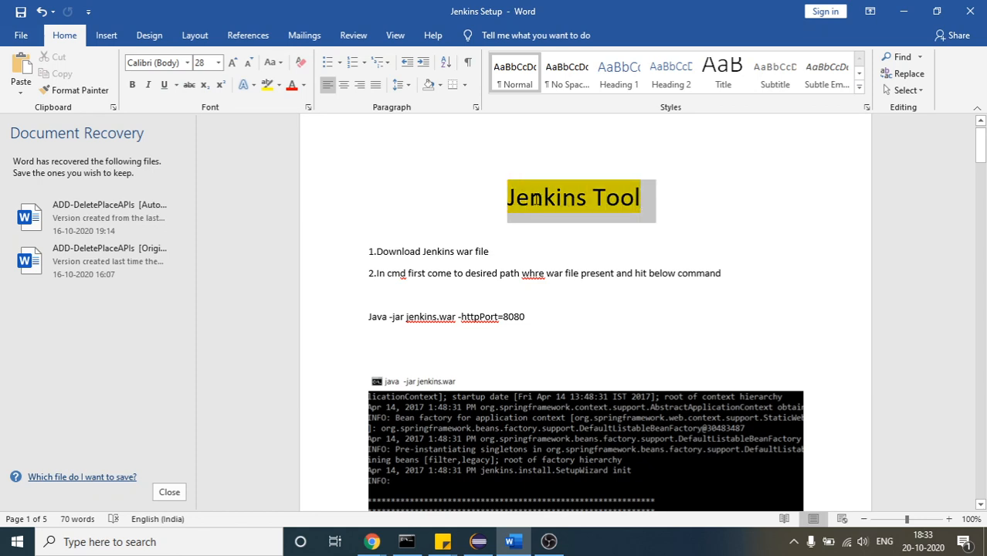
pyautogui.click(516, 198)
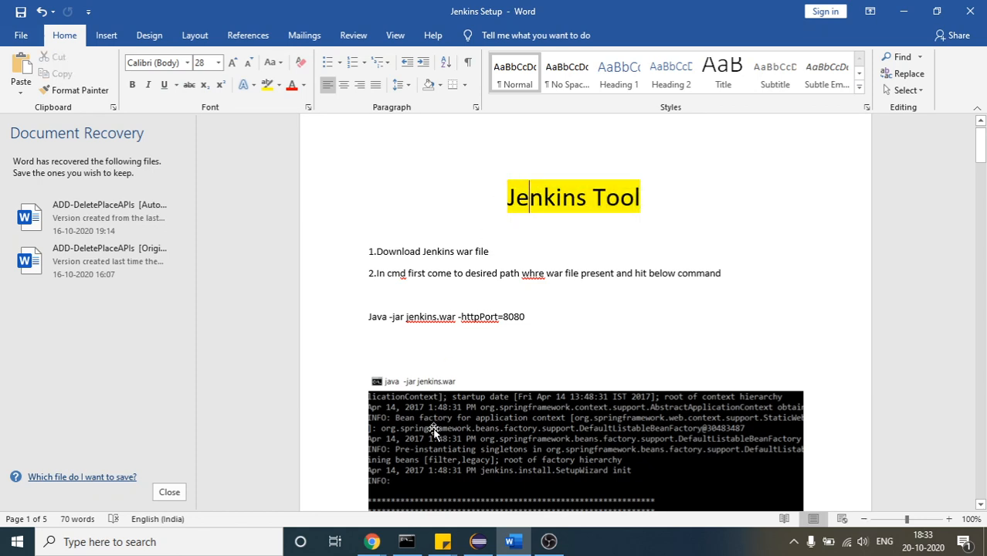
# Switch to Command Prompt and enter the command mvn -Dtest=BikeTest test without running it
pyautogui.click(408, 542)
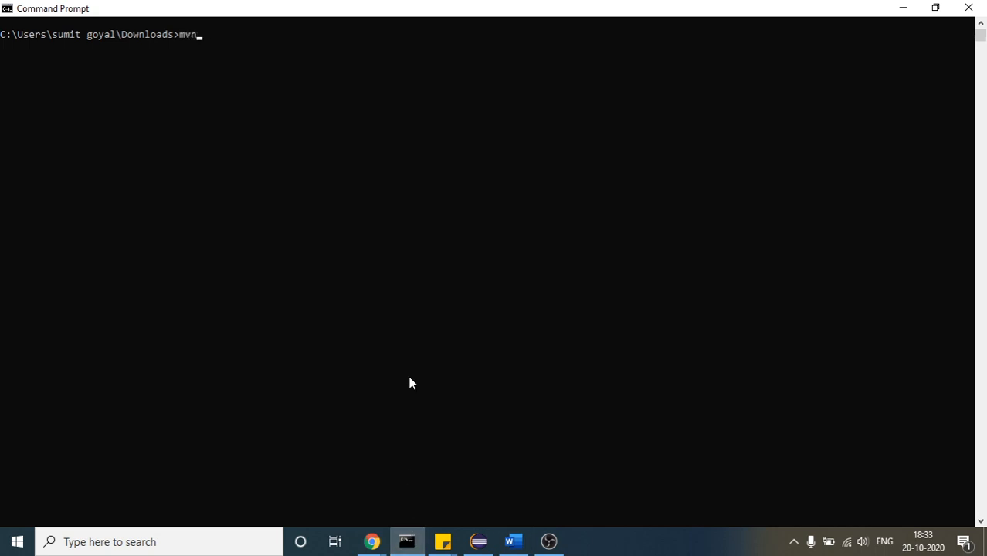
pyautogui.write('mvn tes')
pyautogui.press('BackSpace')
pyautogui.press('BackSpace')
pyautogui.press('BackSpace')
pyautogui.write('test=BikeTest test')
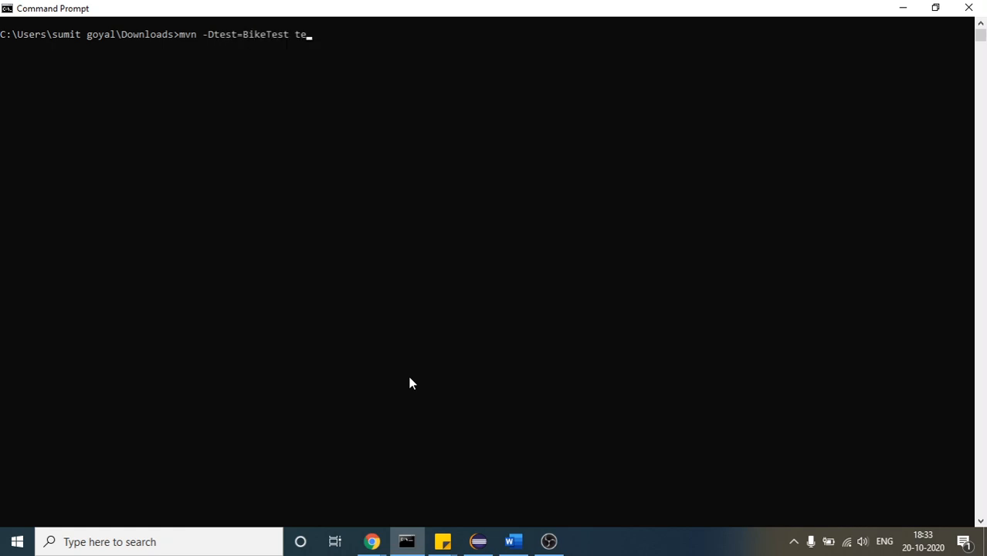
# Switch to Eclipse and examine the test methods in BikeTest.java and CarTest.java
pyautogui.click(478, 542)
pyautogui.click(385, 268)
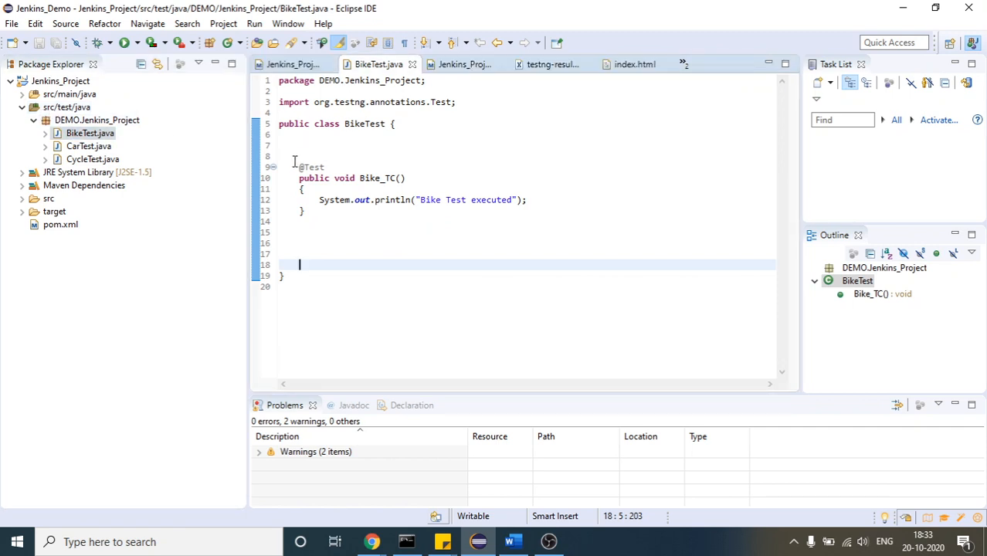
pyautogui.moveTo(295, 161); pyautogui.dragTo(313, 221)
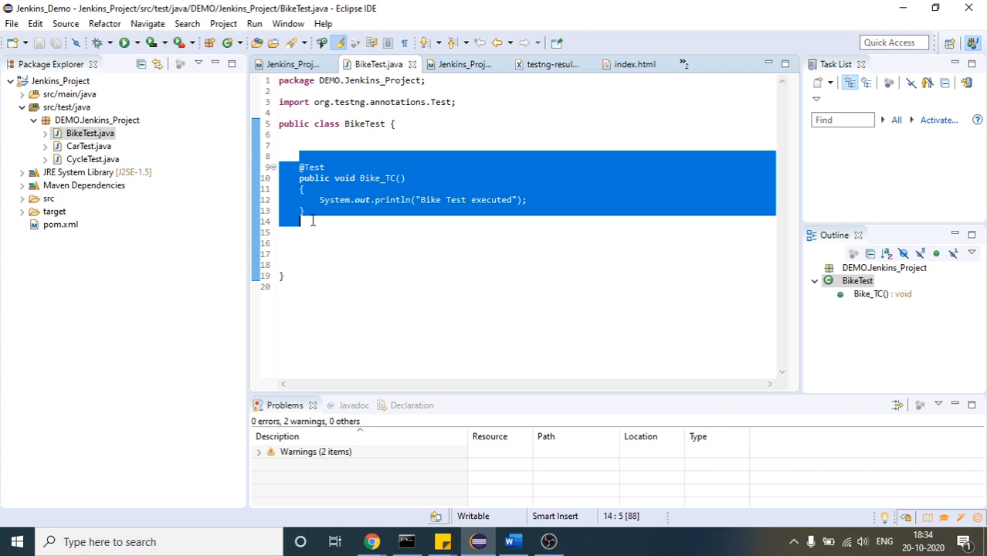
pyautogui.click(83, 146)
pyautogui.doubleClick(83, 146)
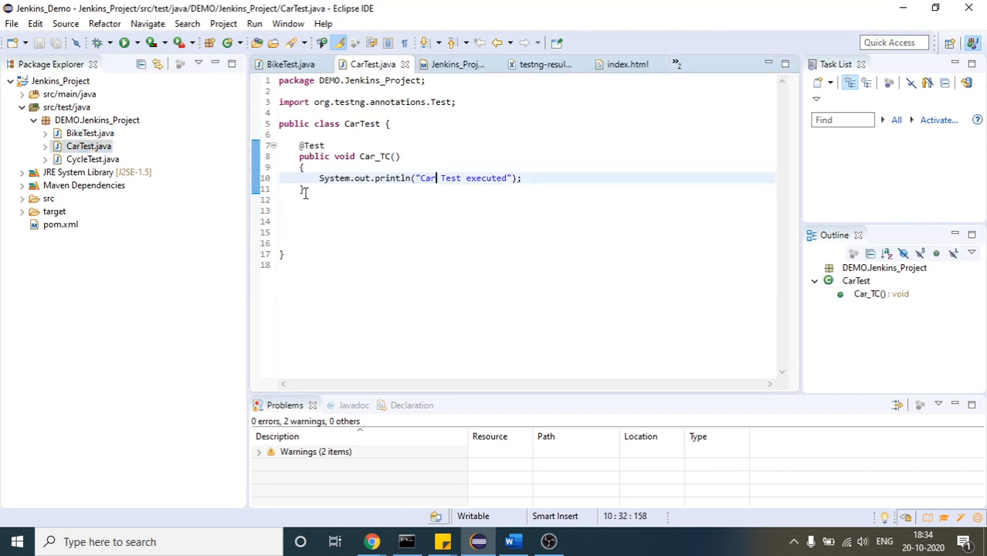
pyautogui.moveTo(298, 145); pyautogui.dragTo(308, 199)
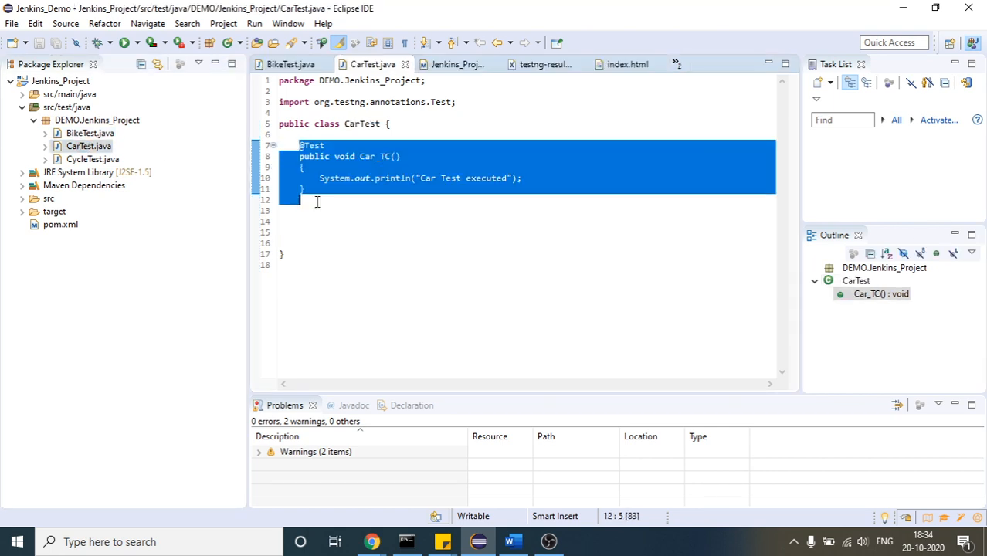
pyautogui.click(317, 201)
# Examine the test method in CycleTest.java, and return to CarTest.java to compare
pyautogui.click(113, 159)
pyautogui.doubleClick(113, 158)
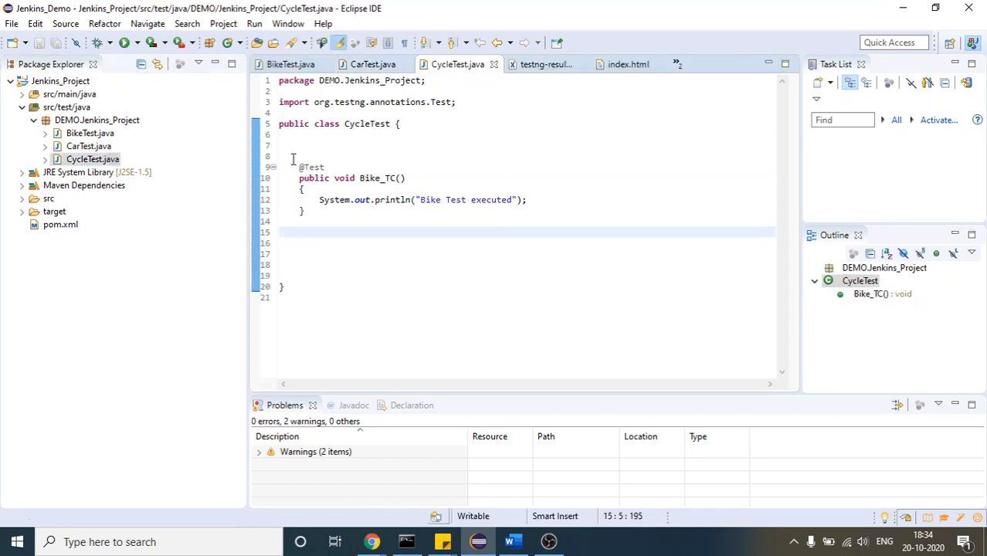
pyautogui.moveTo(294, 153); pyautogui.dragTo(317, 219)
pyautogui.click(318, 219)
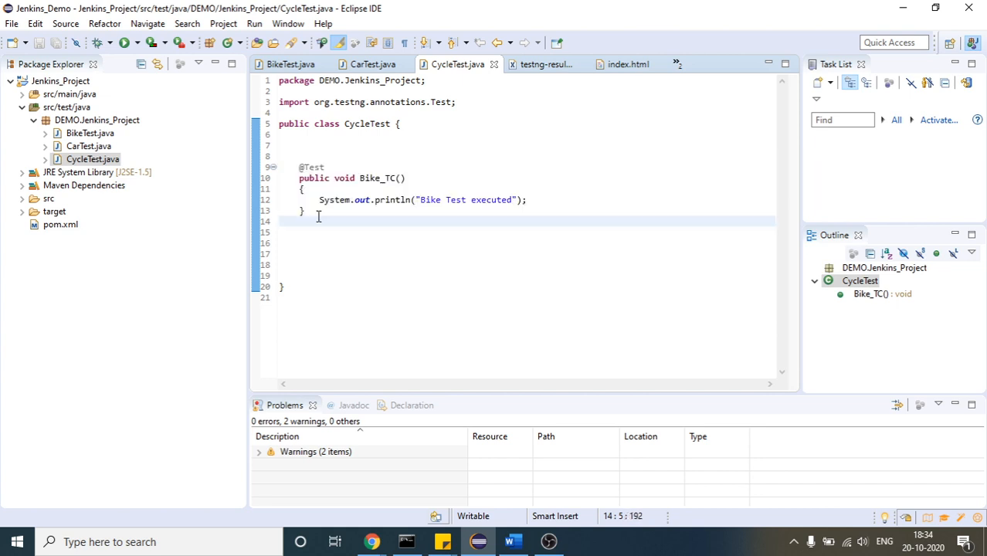
pyautogui.doubleClick(107, 148)
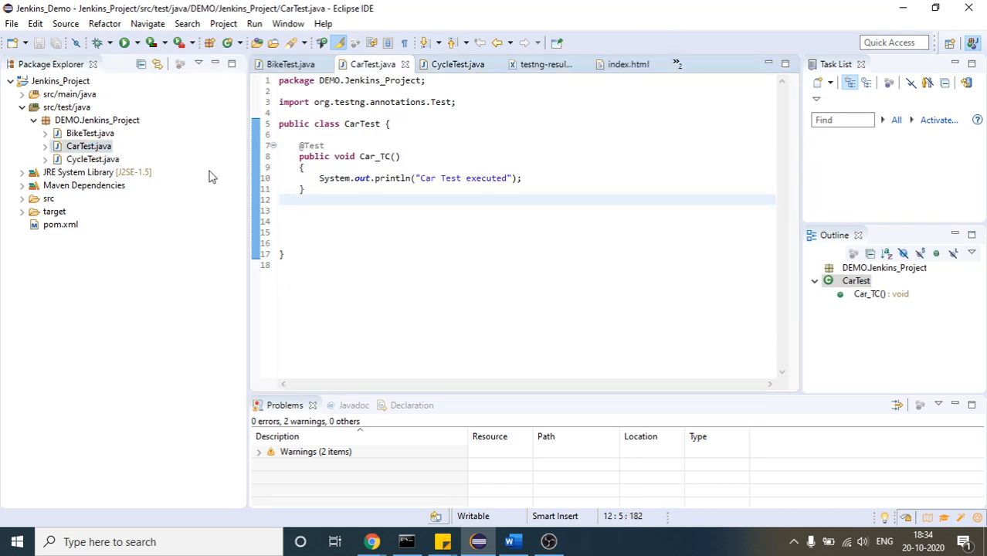
# Rename the test method in CycleTest.java to Cycle_TC and save the file
pyautogui.click(91, 158)
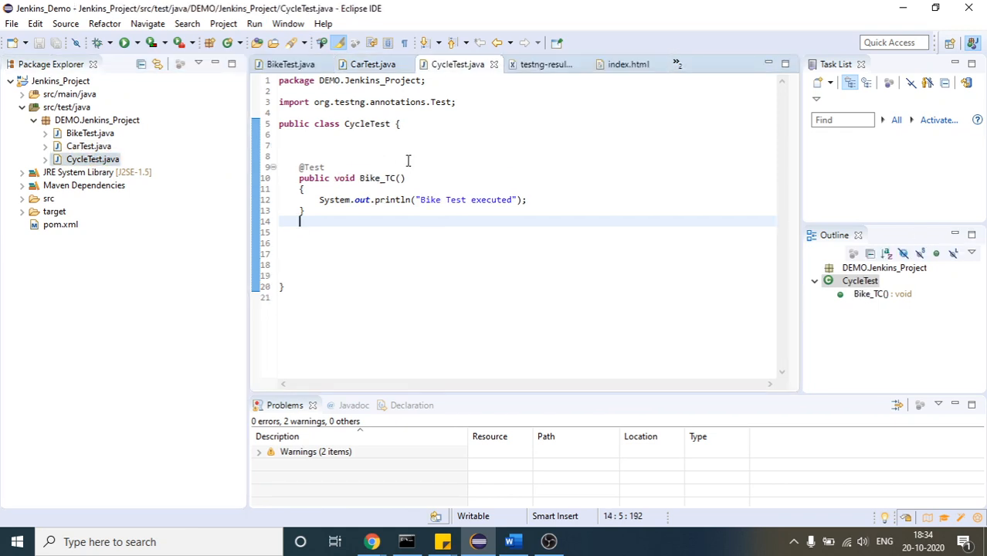
pyautogui.click(360, 177)
pyautogui.moveTo(360, 177); pyautogui.dragTo(380, 179)
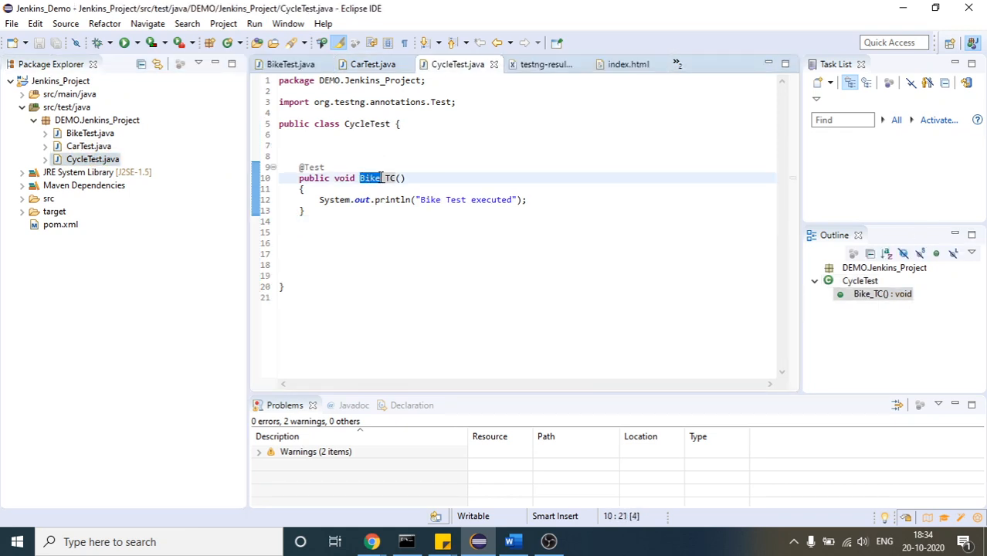
pyautogui.write('Cycle')
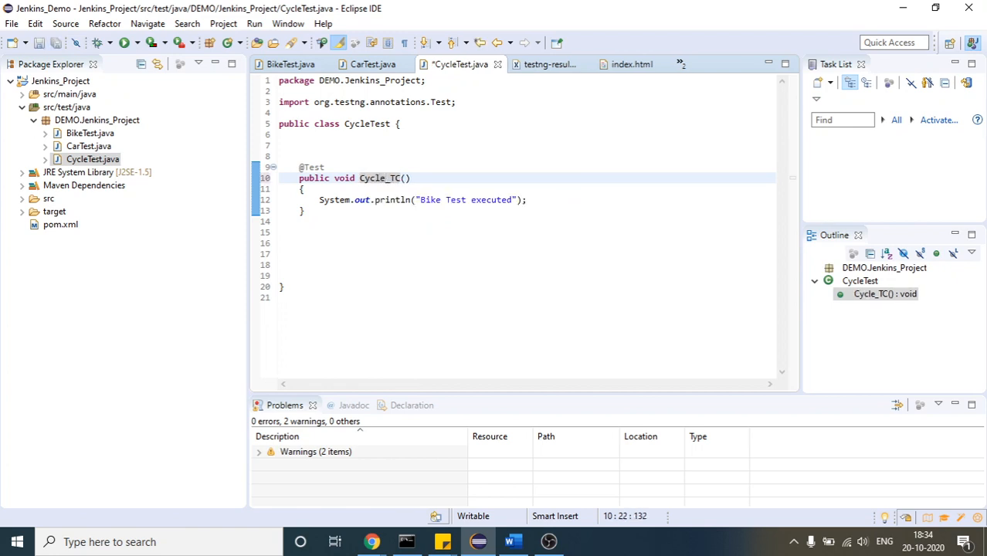
pyautogui.click(398, 215)
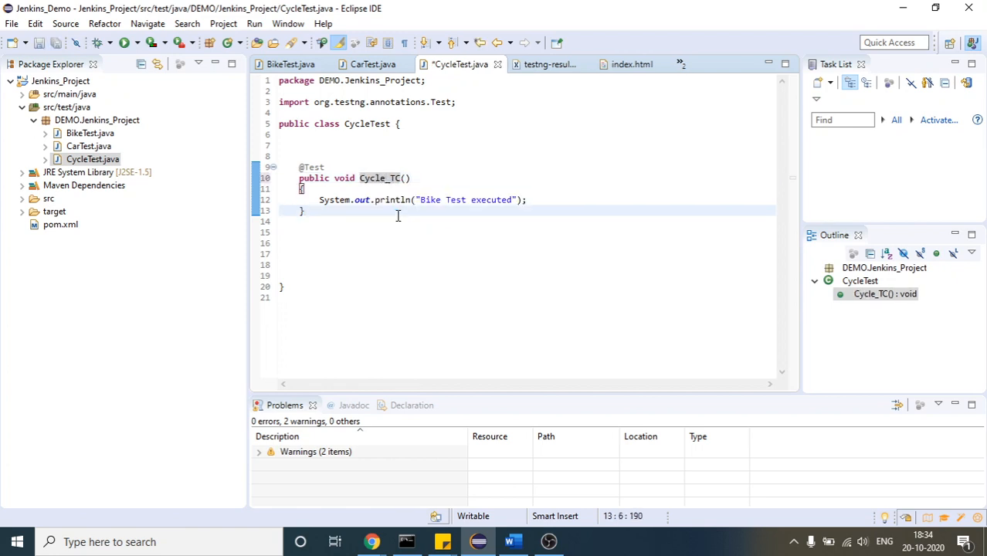
pyautogui.hotkey('ctrl', 's')
# Change the message printed by the CycleTest method to "Cycle Test executed" and save the file
pyautogui.click(422, 200)
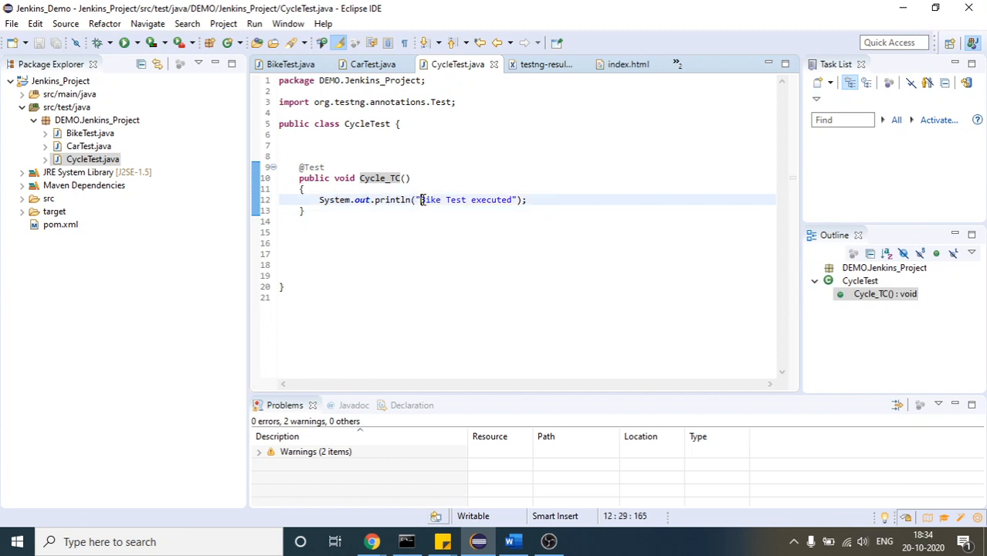
pyautogui.doubleClick(423, 201)
pyautogui.doubleClick(423, 200)
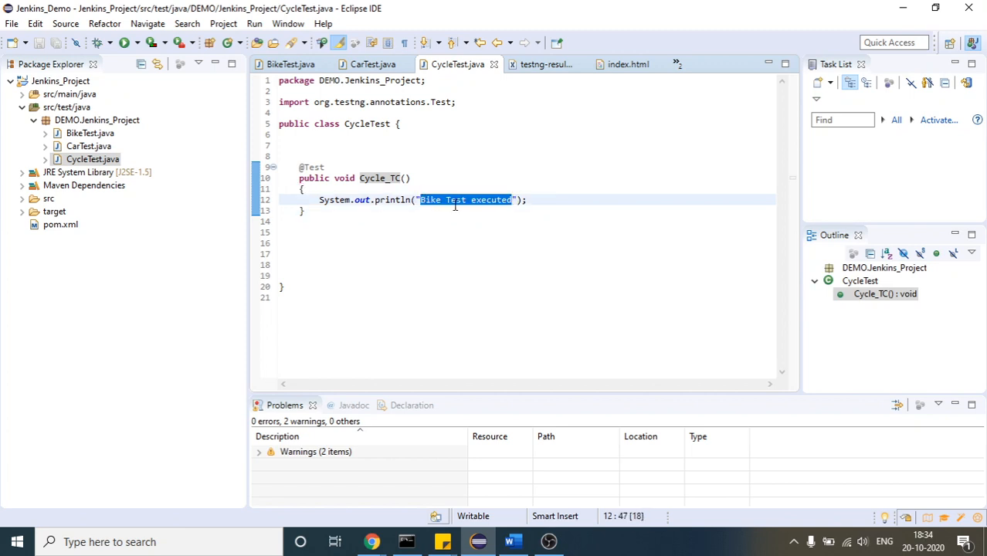
pyautogui.click(455, 203)
pyautogui.moveTo(442, 200); pyautogui.dragTo(416, 200)
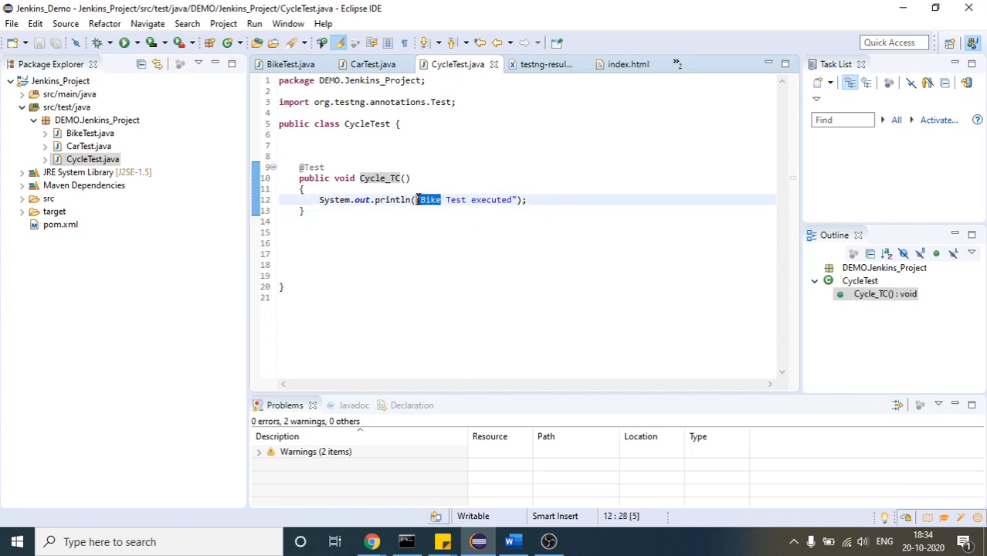
pyautogui.write('"Cycle')
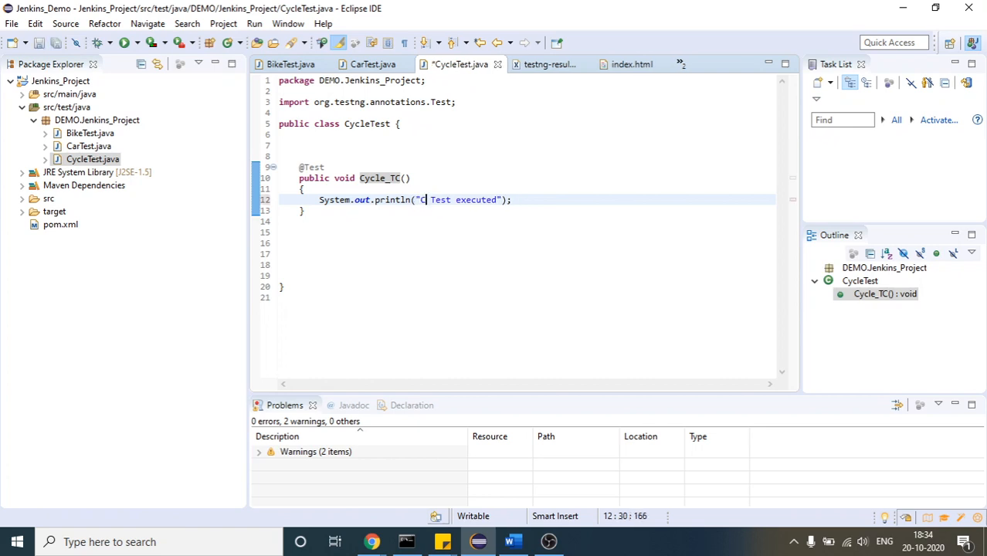
pyautogui.hotkey('ctrl', 's')
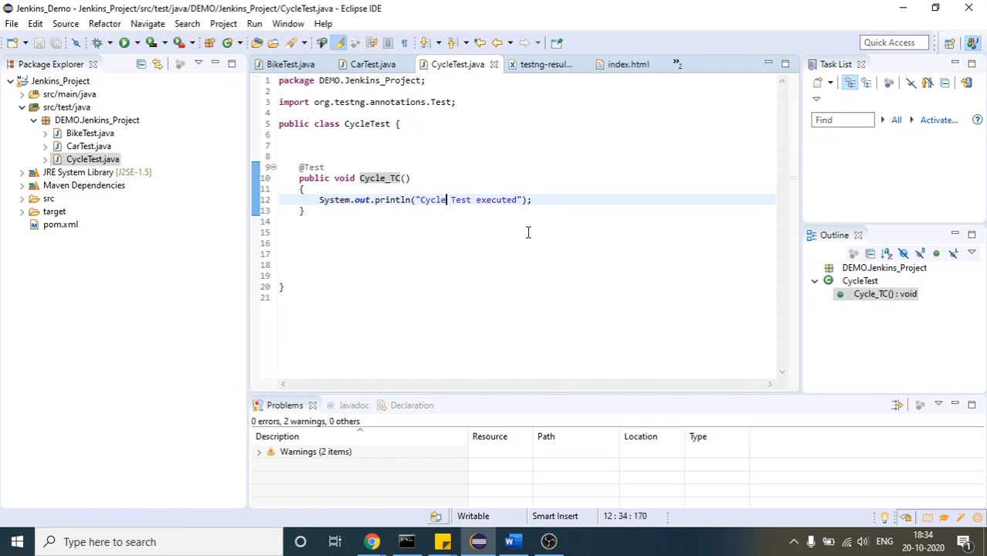
# Switch to Command Prompt and shorten the pending command to mvn test without running it
pyautogui.click(399, 542)
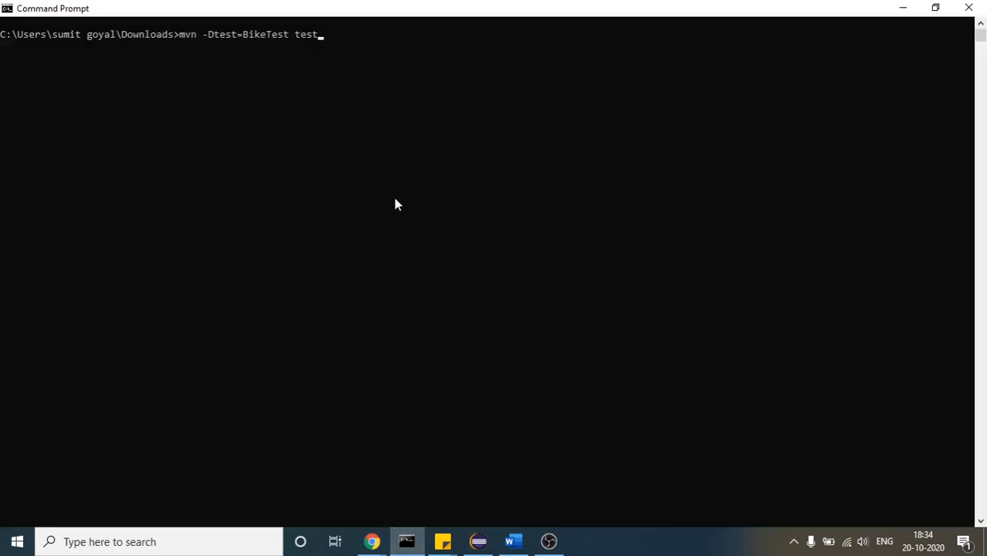
pyautogui.press('BackSpace')
pyautogui.press('BackSpace')
pyautogui.press('BackSpace')
pyautogui.press('BackSpace')
pyautogui.press('BackSpace')
pyautogui.press('BackSpace')
pyautogui.press('BackSpace')
pyautogui.press('BackSpace')
pyautogui.press('BackSpace')
pyautogui.press('BackSpace')
pyautogui.press('BackSpace')
pyautogui.press('BackSpace')
pyautogui.press('BackSpace')
pyautogui.press('BackSpace')
pyautogui.press('BackSpace')
pyautogui.press('BackSpace')
pyautogui.press('BackSpace')
pyautogui.press('BackSpace')
pyautogui.press('BackSpace')
pyautogui.press('BackSpace')
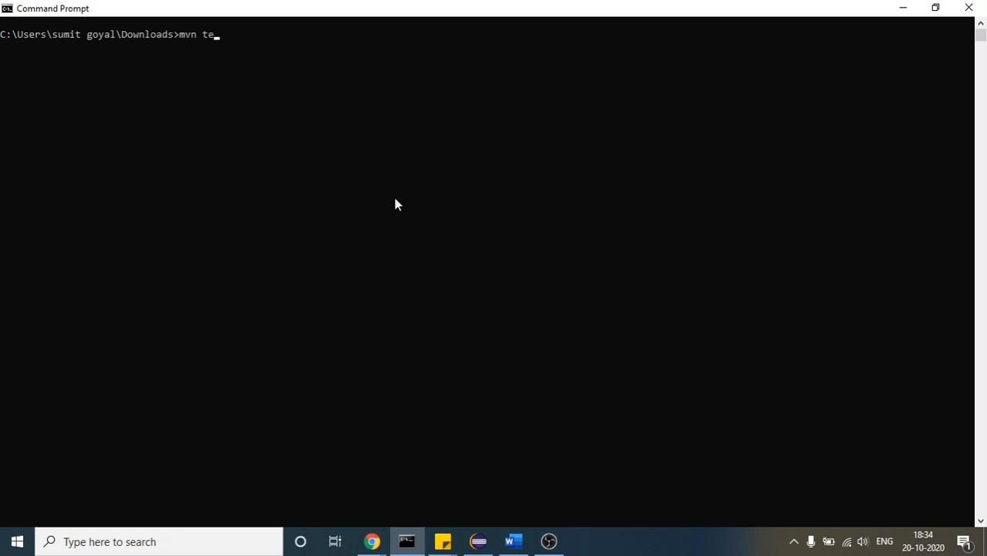
pyautogui.click(232, 39)
pyautogui.moveTo(229, 38); pyautogui.dragTo(185, 41)
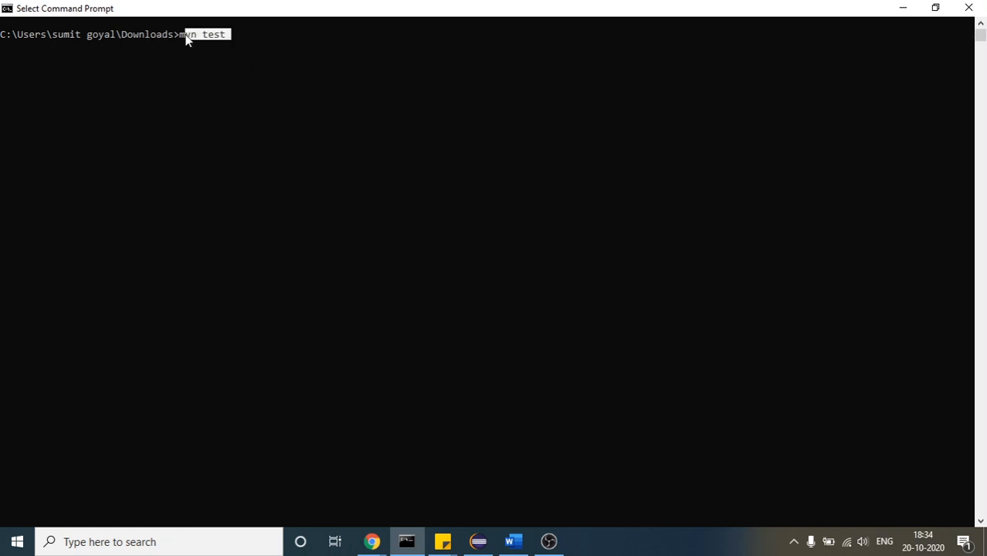
# Restore the Command Prompt window to a smaller size so the Eclipse project's test classes can be viewed beside the command
pyautogui.doubleClick(320, 7)
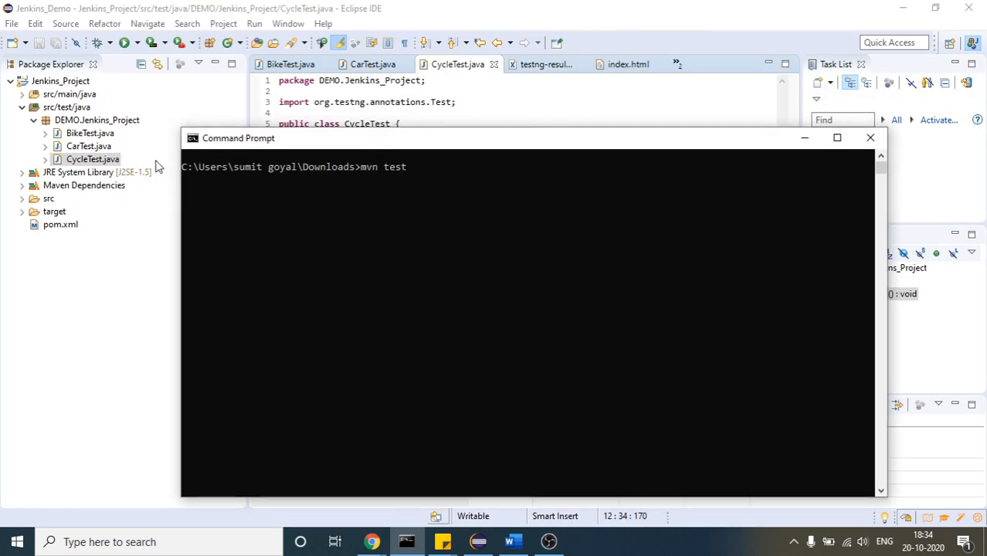
pyautogui.doubleClick(392, 140)
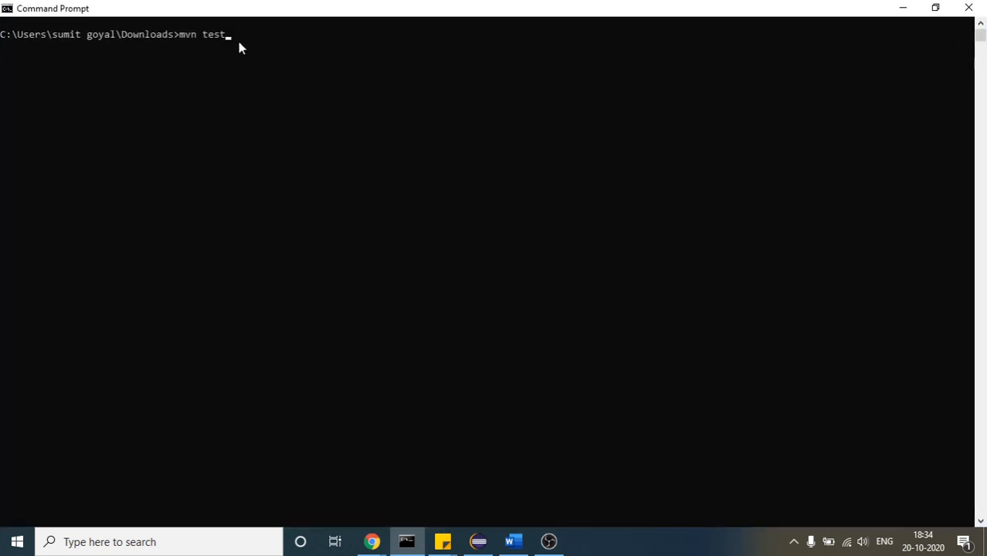
pyautogui.moveTo(239, 43)
pyautogui.mouseDown()
pyautogui.moveTo(176, 34)
pyautogui.moveTo(221, 35)
pyautogui.mouseUp()
pyautogui.click(176, 35)
pyautogui.click(180, 34)
pyautogui.click(221, 35)
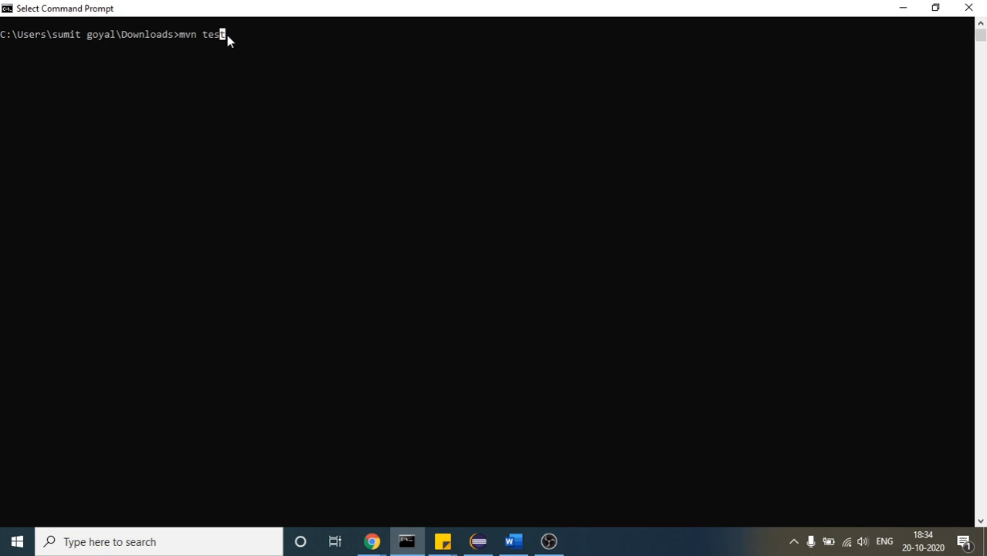
pyautogui.moveTo(258, 13); pyautogui.dragTo(501, 175)
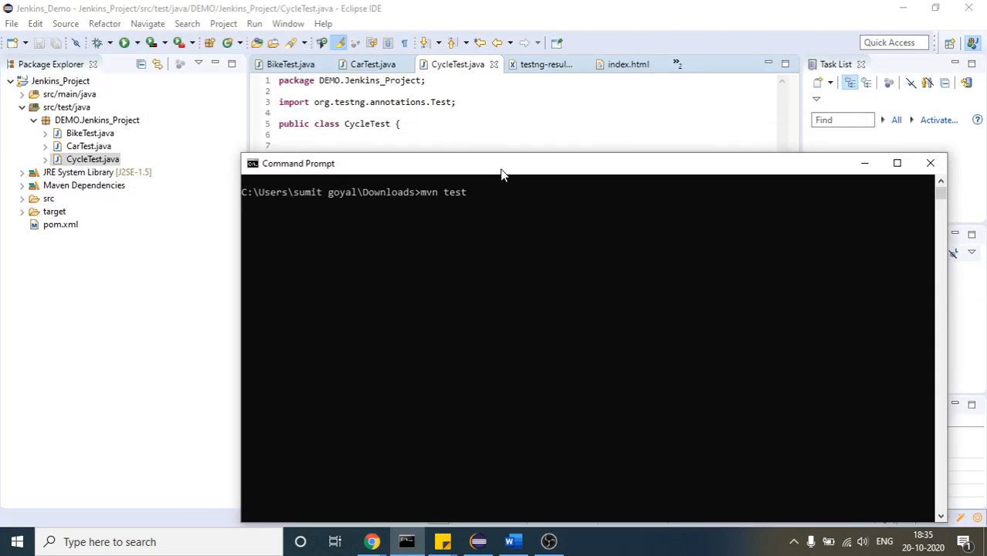
# View the Command Prompt window full screen, highlight the pending mvn test command, and restore the window to its smaller size
pyautogui.doubleClick(352, 165)
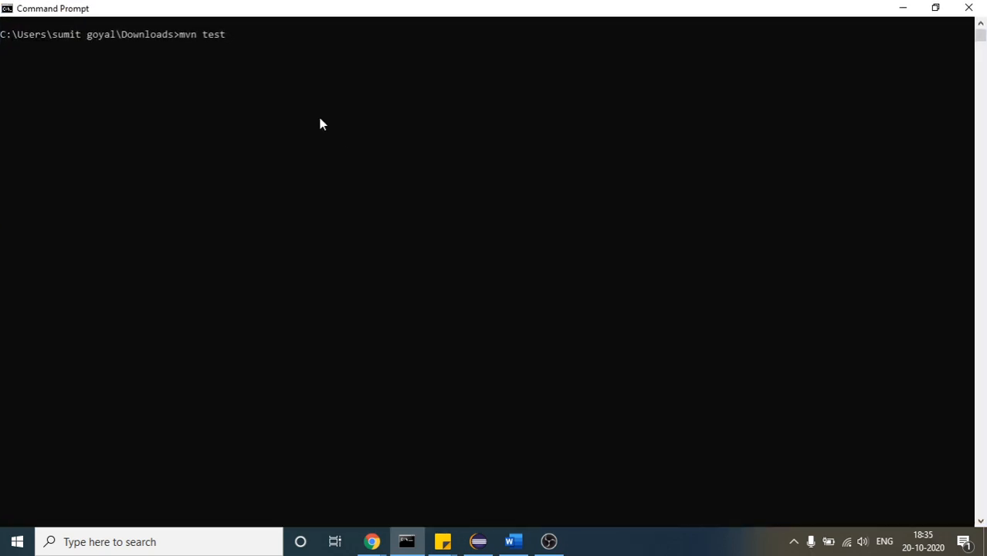
pyautogui.click(274, 71)
pyautogui.moveTo(228, 35); pyautogui.dragTo(181, 40)
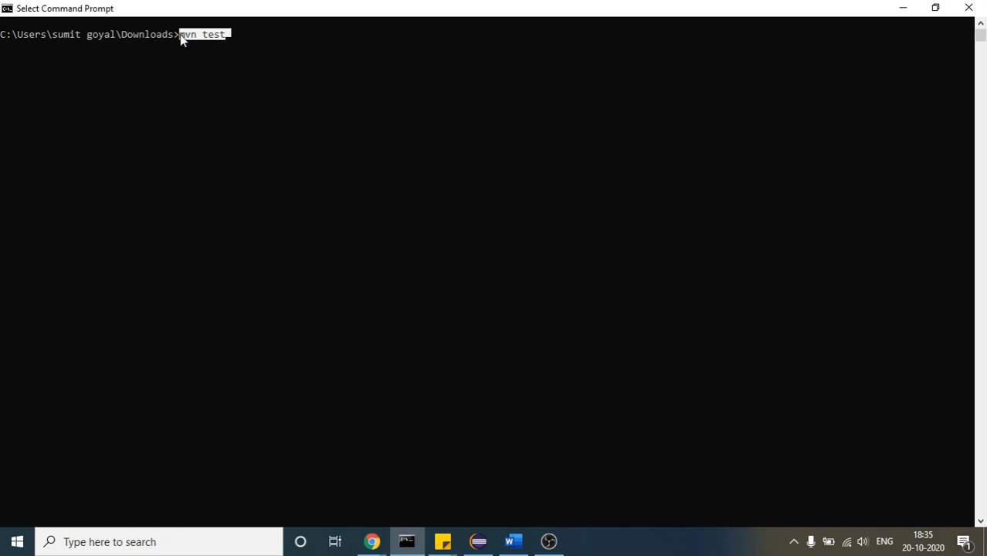
pyautogui.click(187, 46)
pyautogui.doubleClick(286, 6)
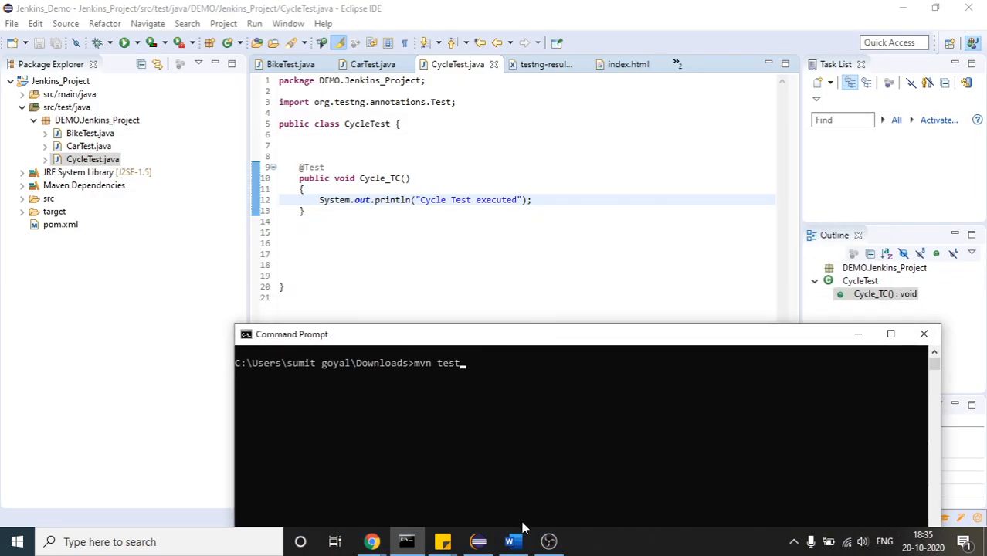
# Switch to the Google Meet window in Chrome, admit the waiting participant, and minimize the meeting window
pyautogui.click(372, 541)
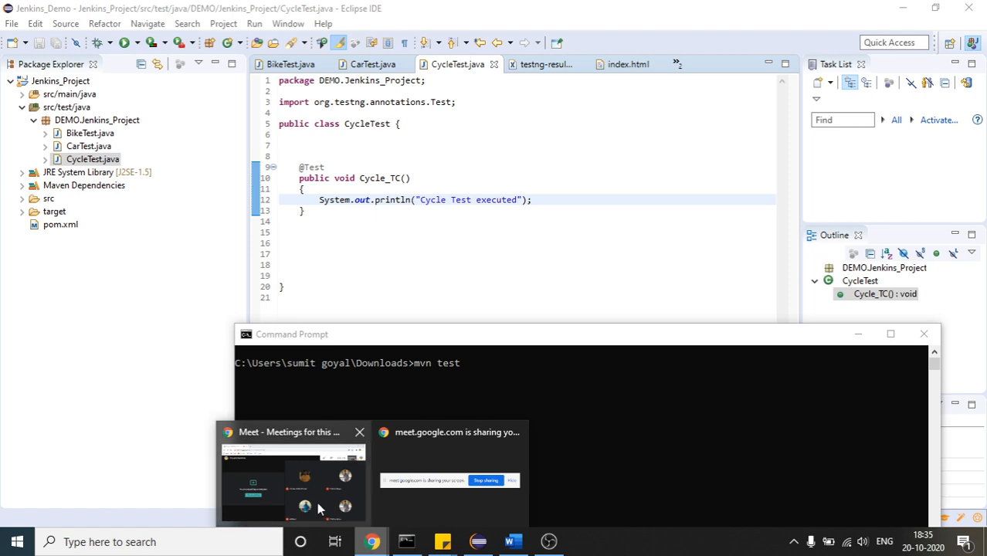
pyautogui.click(320, 508)
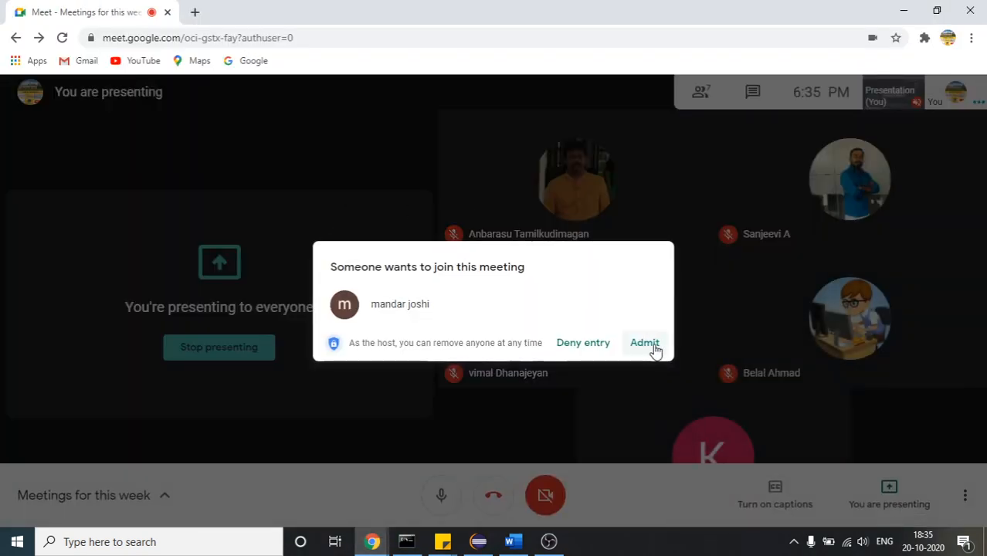
pyautogui.click(645, 343)
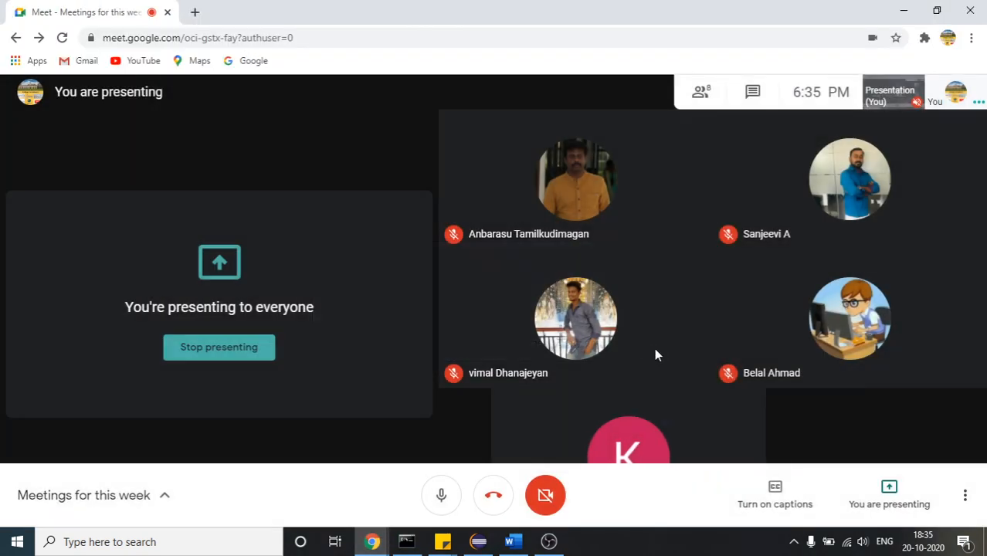
pyautogui.click(904, 11)
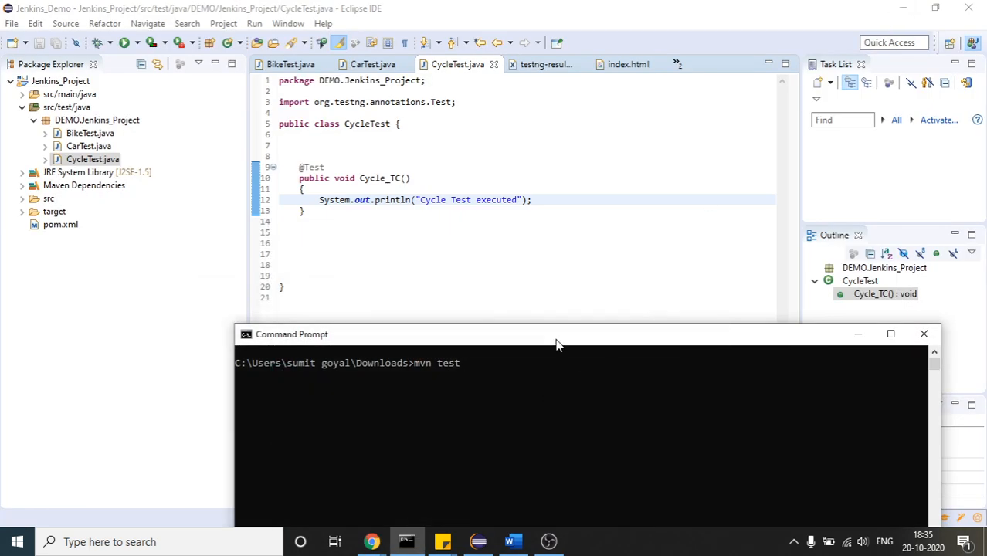
# Move the Command Prompt window up over the Eclipse editor and highlight the pending mvn test command
pyautogui.moveTo(556, 342); pyautogui.dragTo(454, 130)
pyautogui.moveTo(359, 151); pyautogui.dragTo(316, 152)
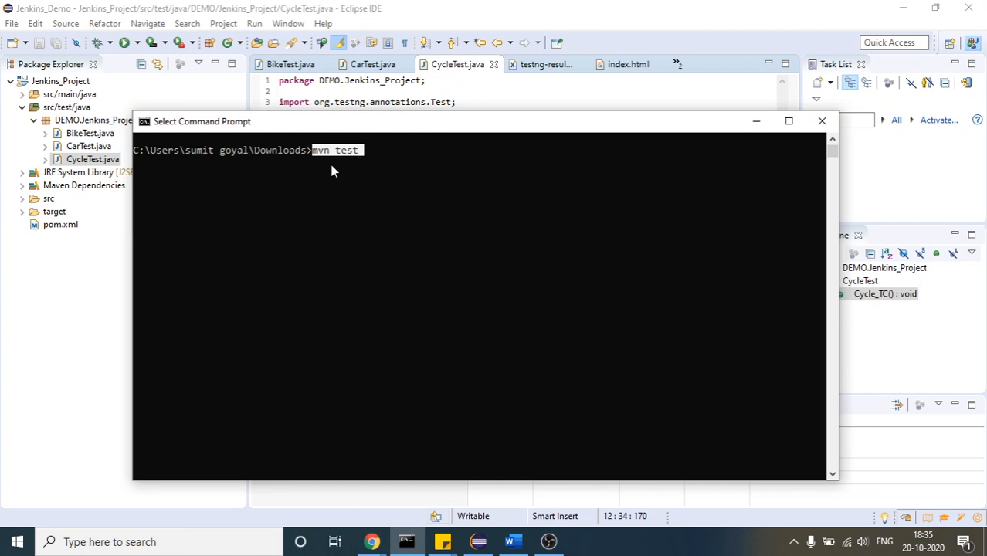
pyautogui.click(341, 160)
pyautogui.moveTo(357, 153); pyautogui.dragTo(335, 154)
pyautogui.click(345, 152)
pyautogui.click(313, 154)
pyautogui.moveTo(355, 155); pyautogui.dragTo(315, 159)
# Clear the pending mvn test command from the Command Prompt line without running it
pyautogui.press('Return')
pyautogui.press('BackSpace')
pyautogui.press('BackSpace')
pyautogui.press('BackSpace')
pyautogui.press('BackSpace')
pyautogui.press('BackSpace')
pyautogui.press('BackSpace')
pyautogui.press('BackSpace')
pyautogui.press('BackSpace')
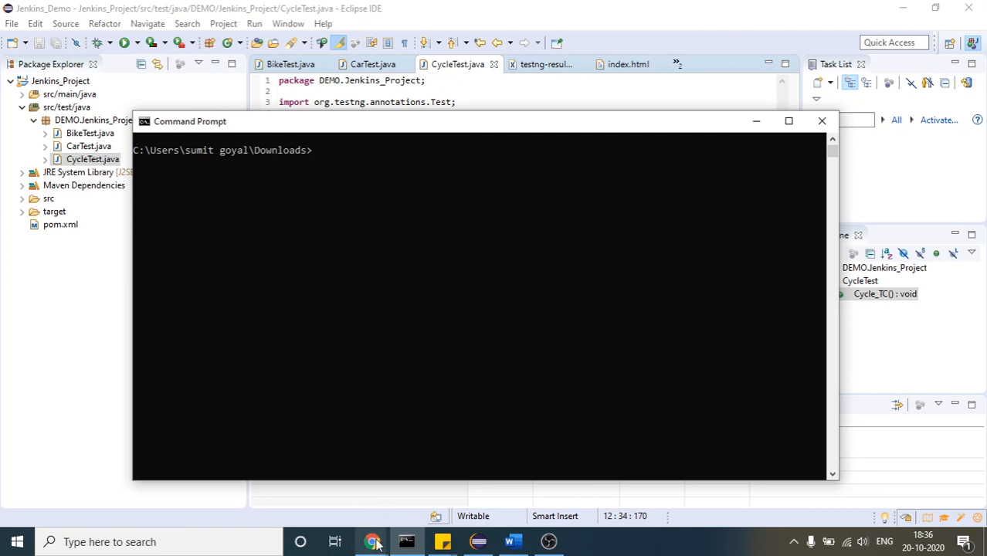
# Switch to the Google Meet window in Chrome and admit the participant asking to join
pyautogui.moveTo(358, 527)
pyautogui.click(238, 482)
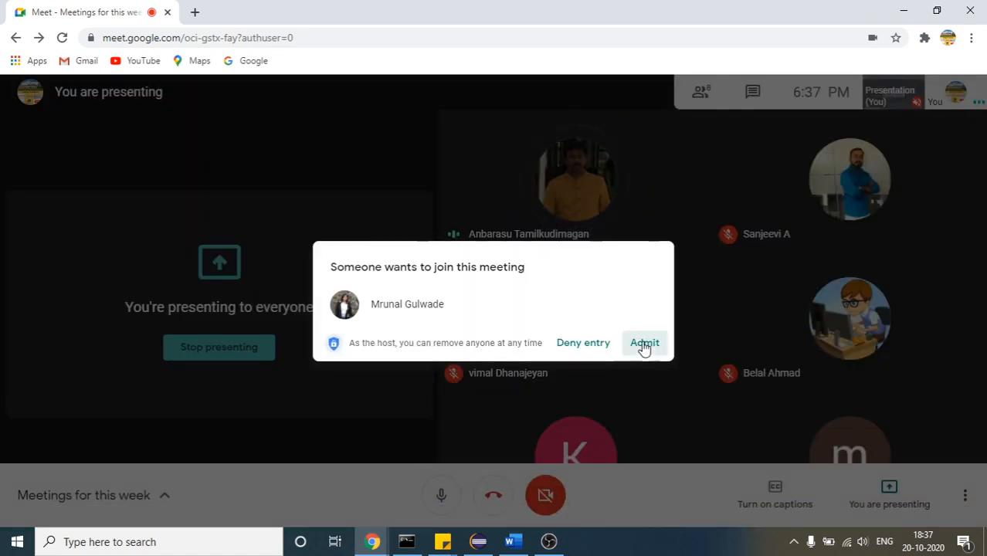
pyautogui.click(642, 345)
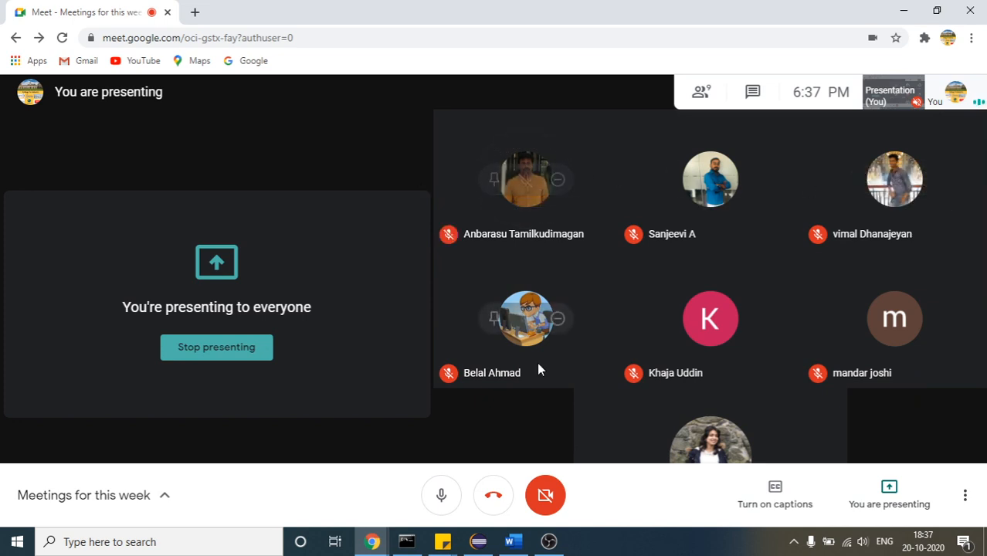
# Find Chrome through the Windows search, open a new browser window, and briefly check the OBS recording
pyautogui.moveTo(373, 540)
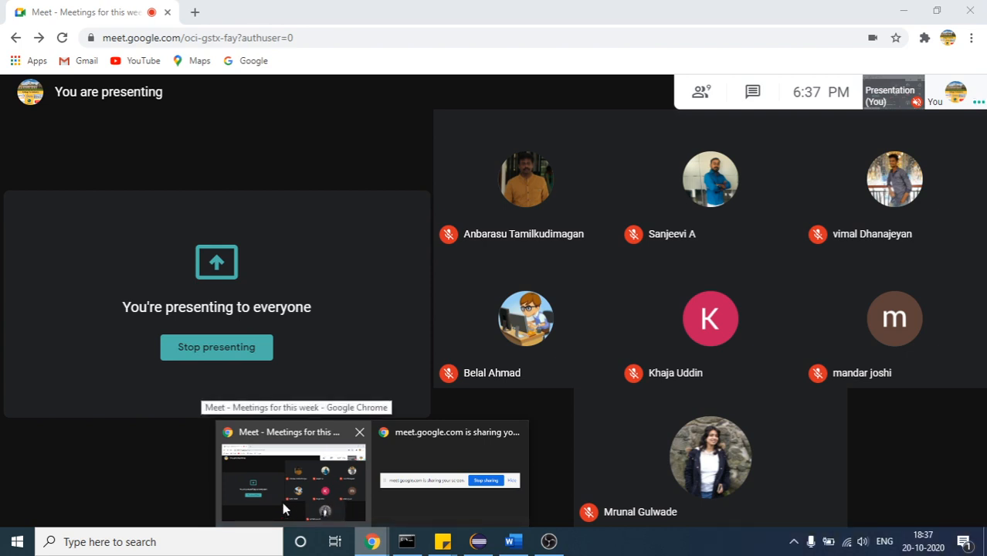
pyautogui.click(205, 543)
pyautogui.write('c')
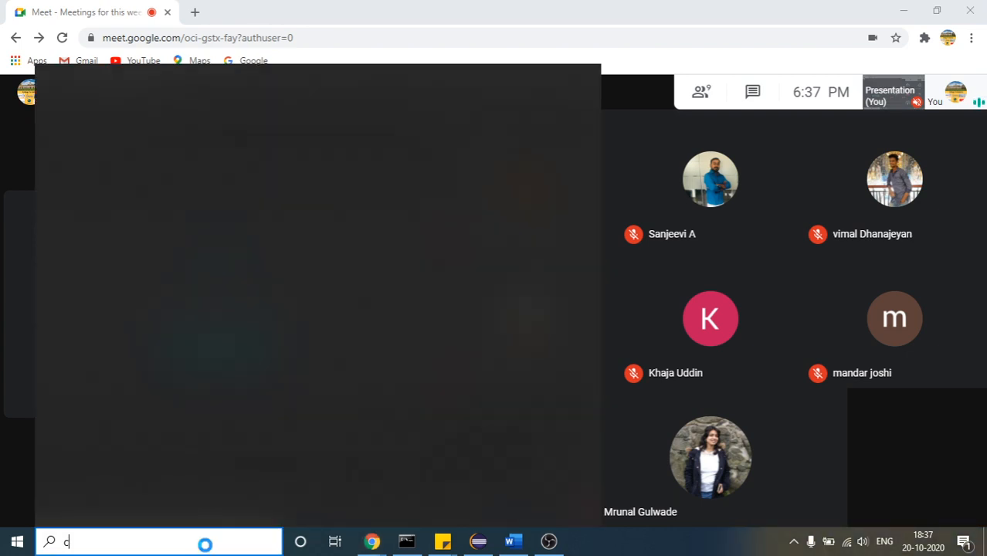
pyautogui.write('hrome')
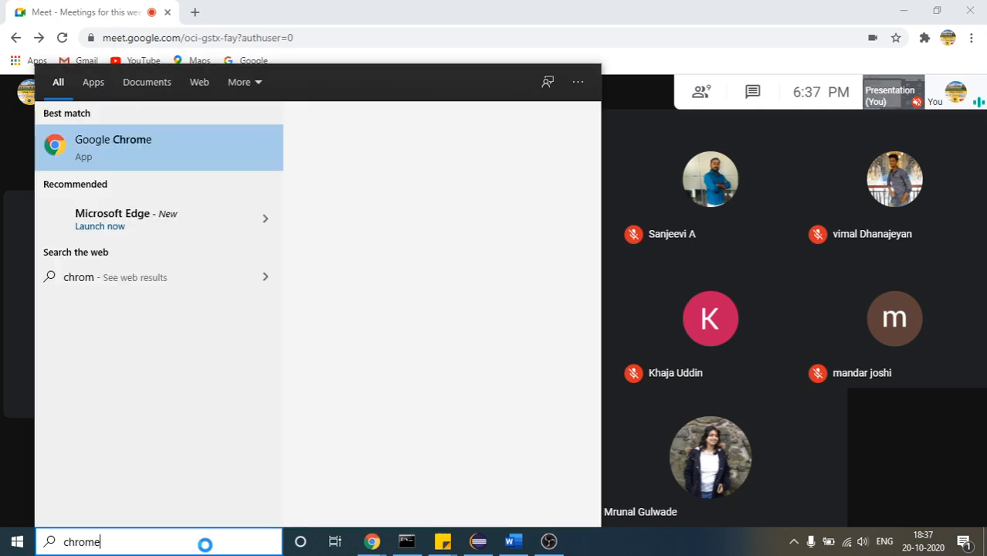
pyautogui.click(162, 143)
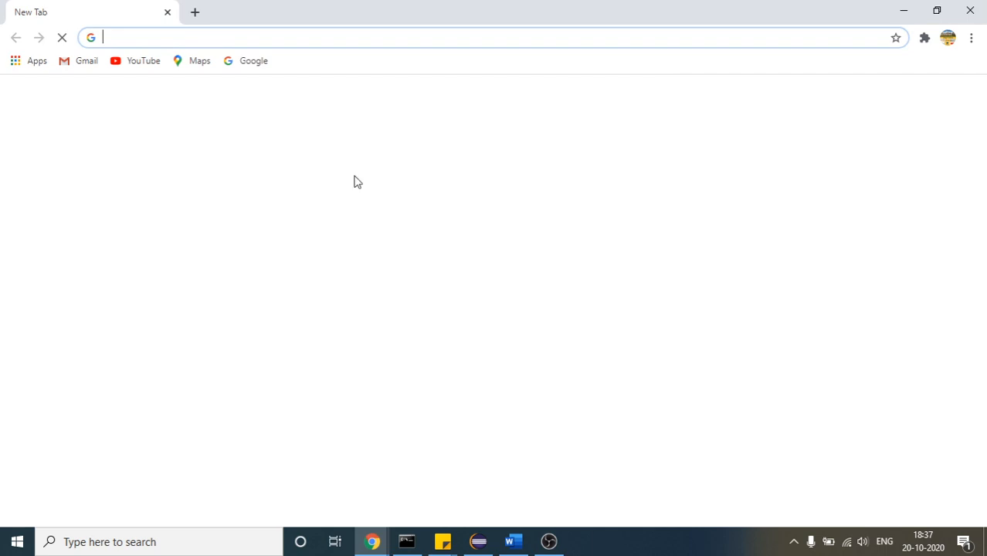
pyautogui.click(547, 538)
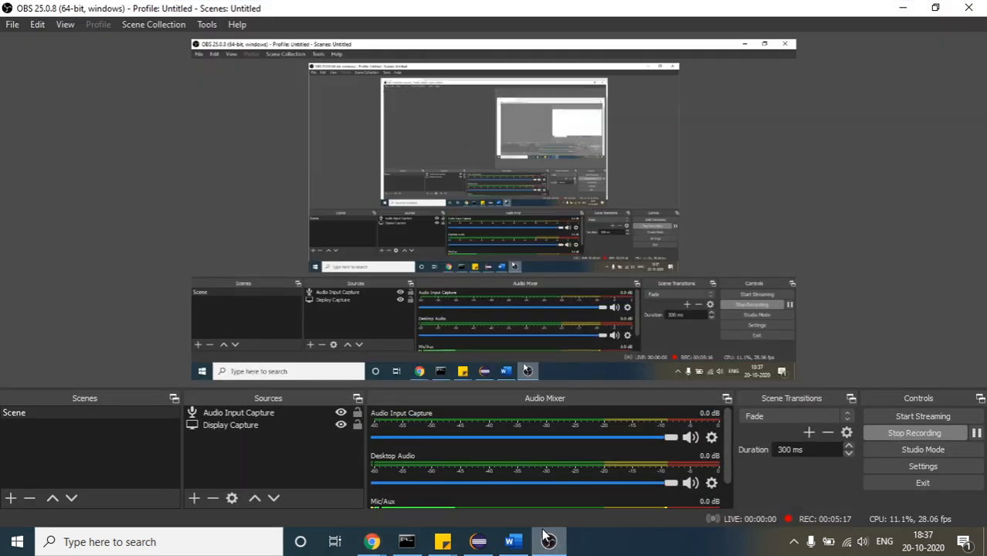
pyautogui.click(546, 537)
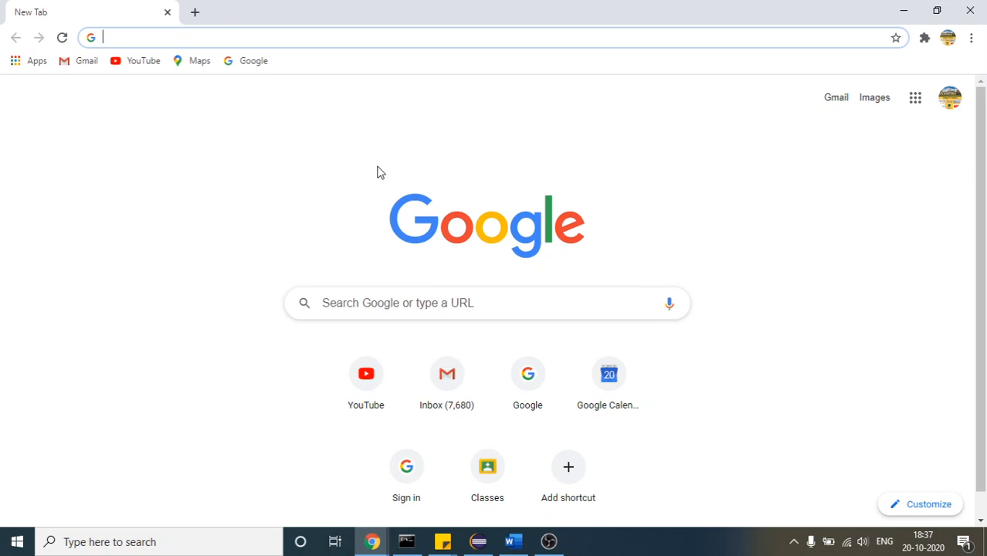
# Search Google for "jenkins war download" in the new browser window
pyautogui.write('ja')
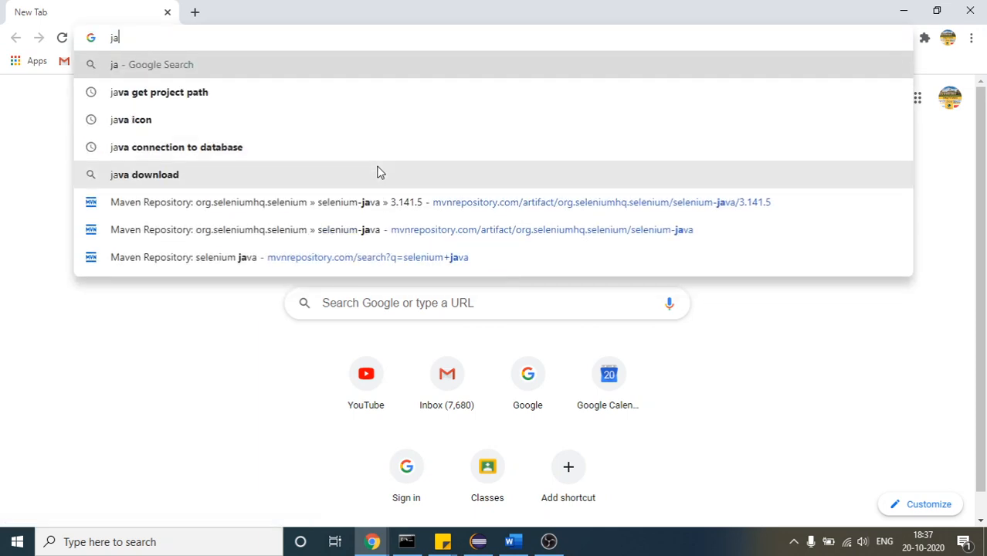
pyautogui.press('BackSpace')
pyautogui.press('BackSpace')
pyautogui.write('jenki')
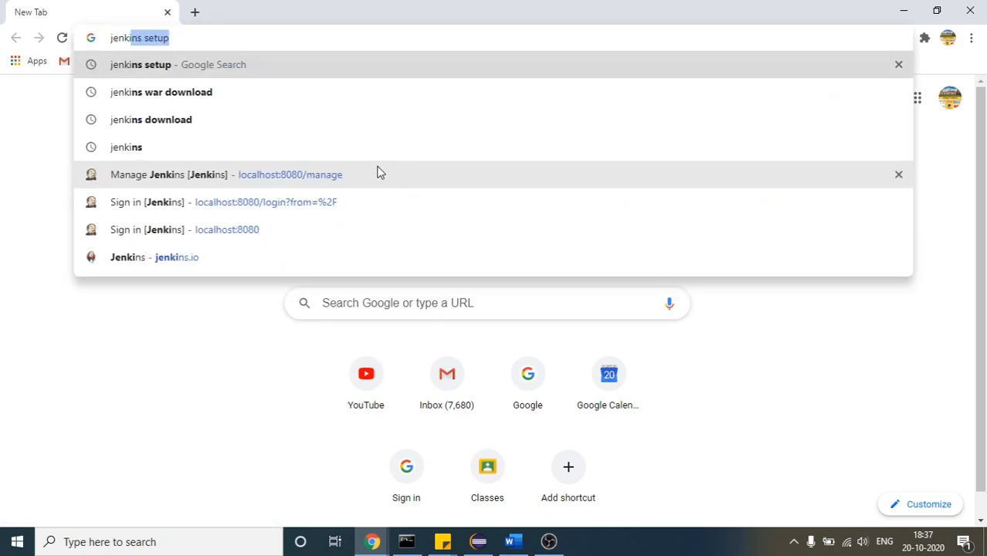
pyautogui.press('Down')
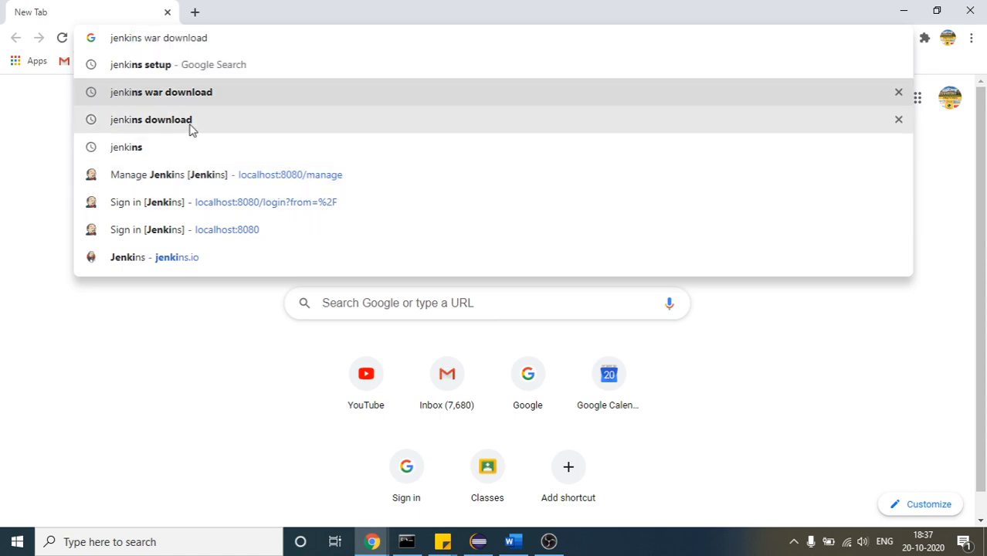
pyautogui.click(152, 96)
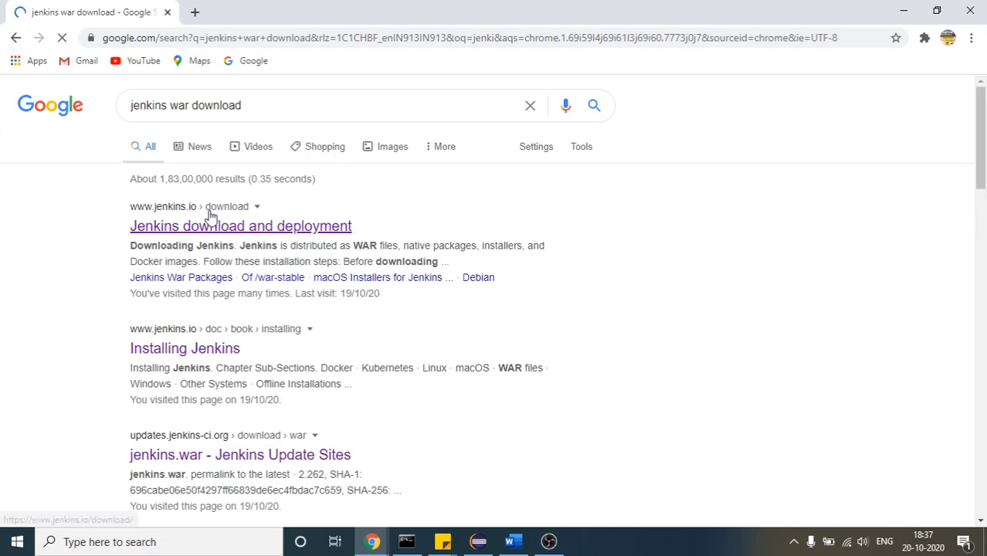
# Open the Jenkins download and deployment page and start downloading the Generic Java package (.war) of Jenkins 2.249.2 LTS
pyautogui.click(210, 227)
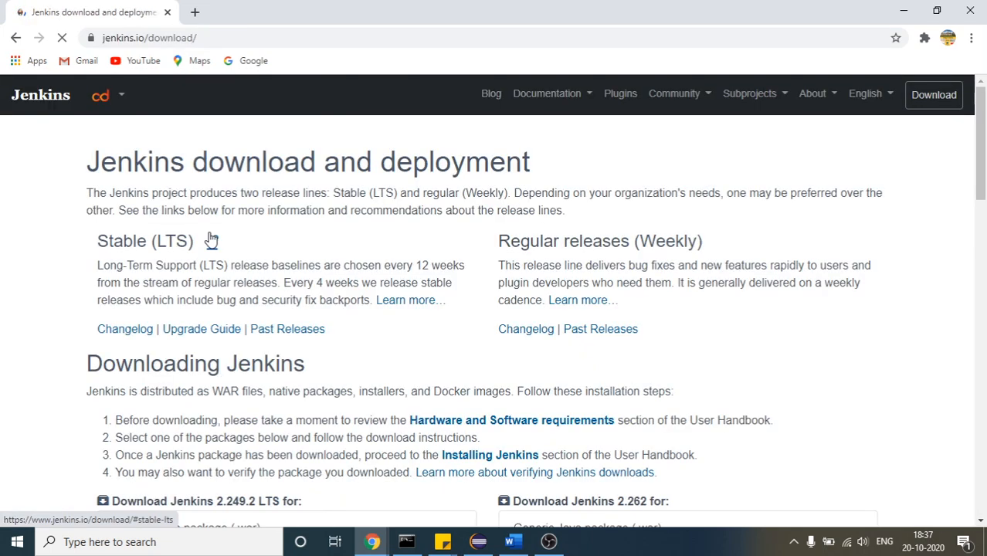
pyautogui.moveTo(982, 141); pyautogui.dragTo(985, 228)
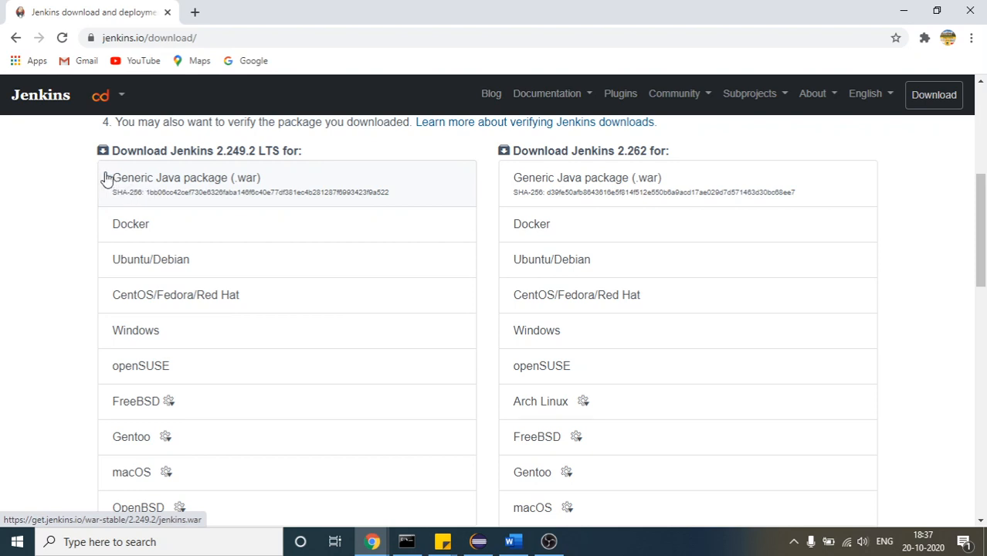
pyautogui.click(168, 182)
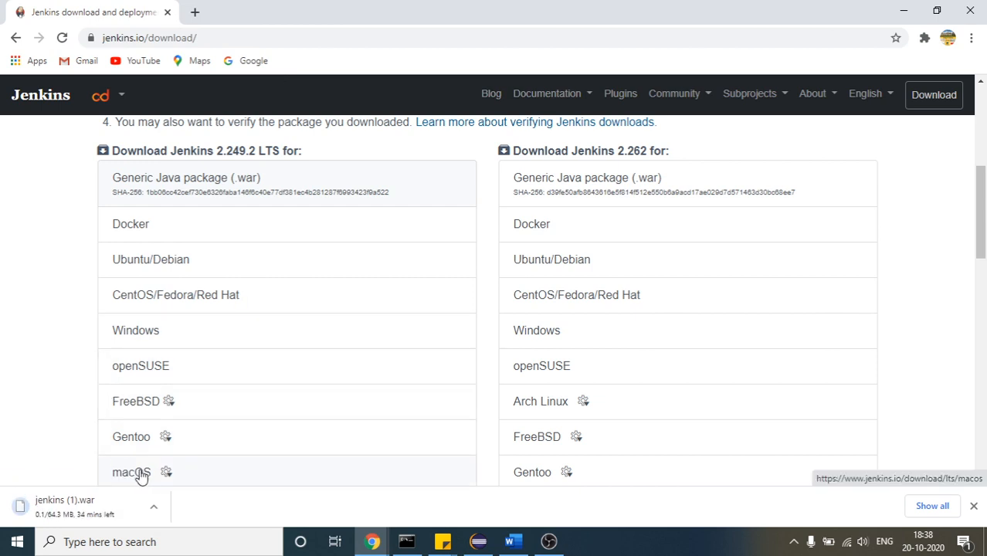
# Show the jenkins (1).war download in its folder, return to the Jenkins page, and cancel the download
pyautogui.click(152, 508)
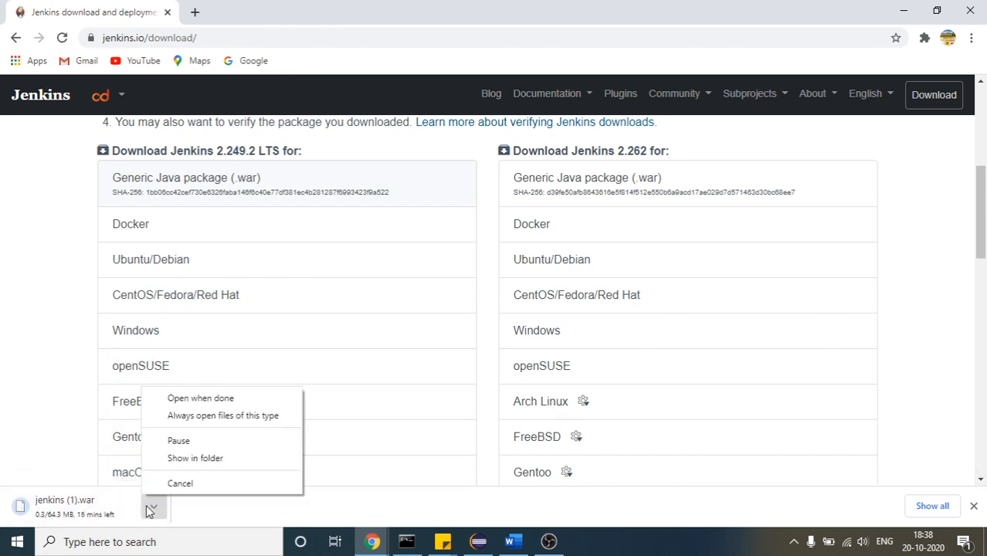
pyautogui.click(163, 460)
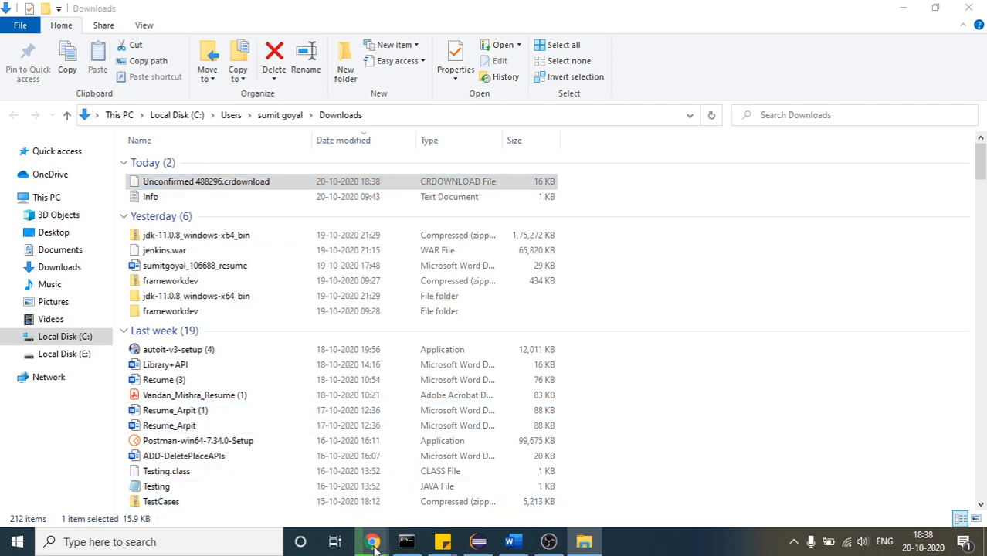
pyautogui.moveTo(372, 542)
pyautogui.moveTo(541, 488)
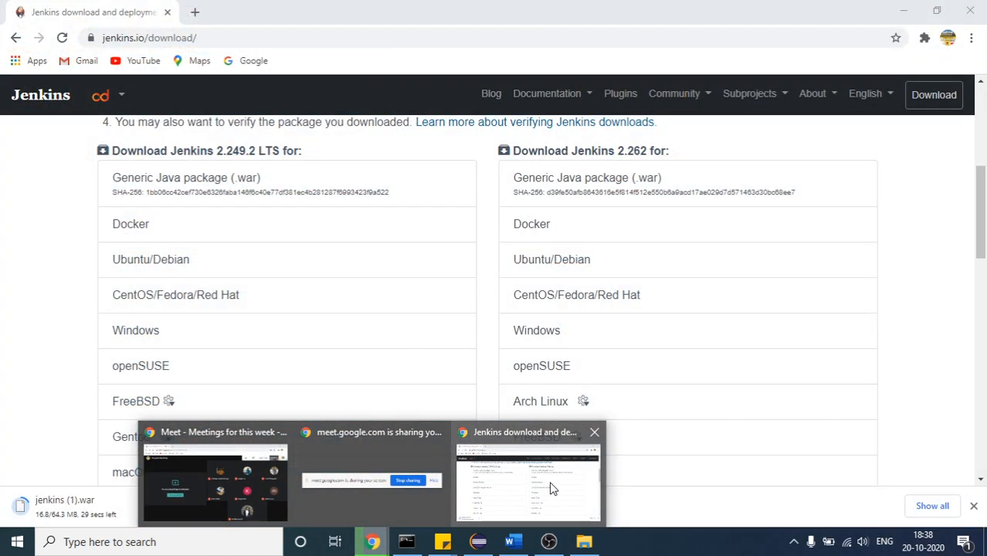
pyautogui.click(550, 489)
pyautogui.click(156, 507)
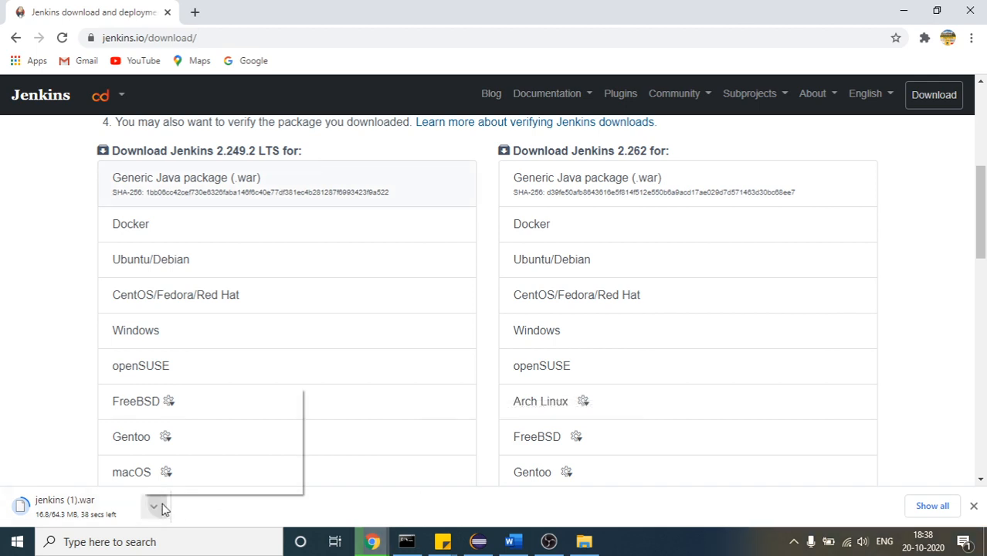
pyautogui.click(172, 481)
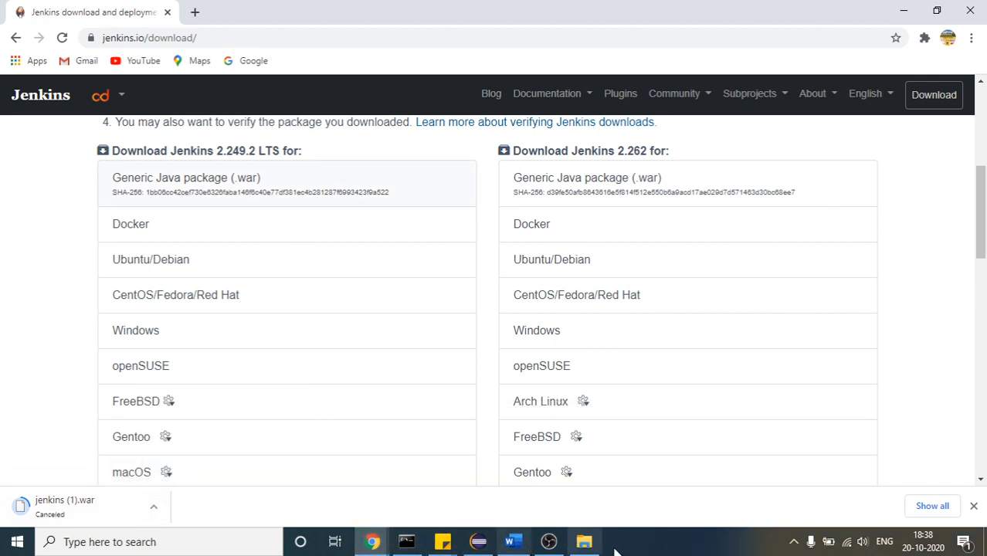
# Switch to the Downloads folder and bring up Command Prompt, moved aside so that the file list can be seen
pyautogui.click(581, 543)
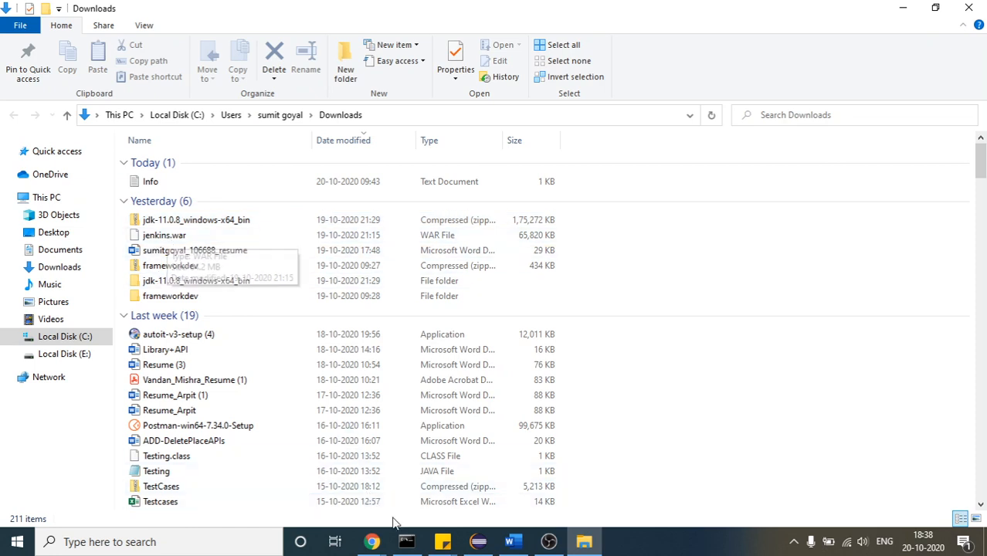
pyautogui.click(406, 542)
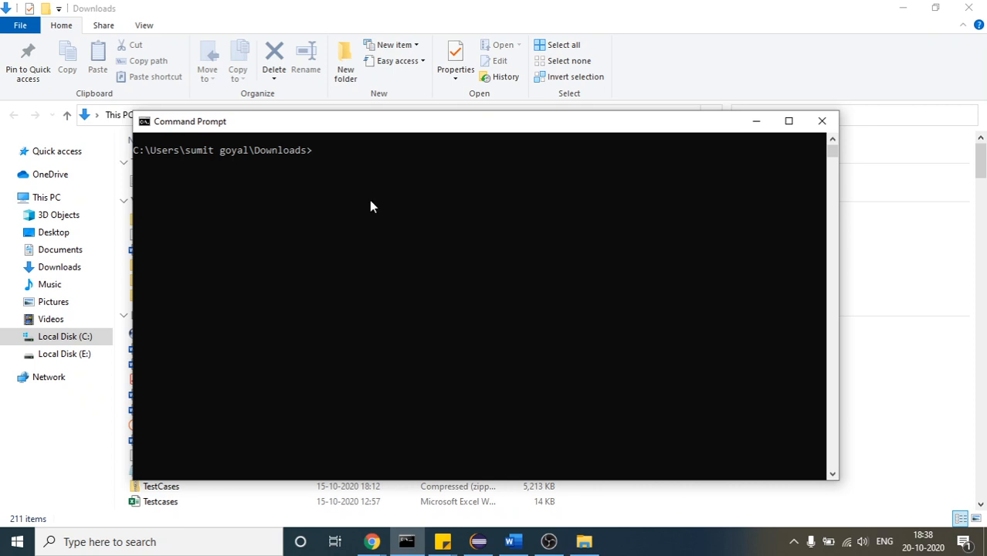
pyautogui.moveTo(364, 124); pyautogui.dragTo(595, 208)
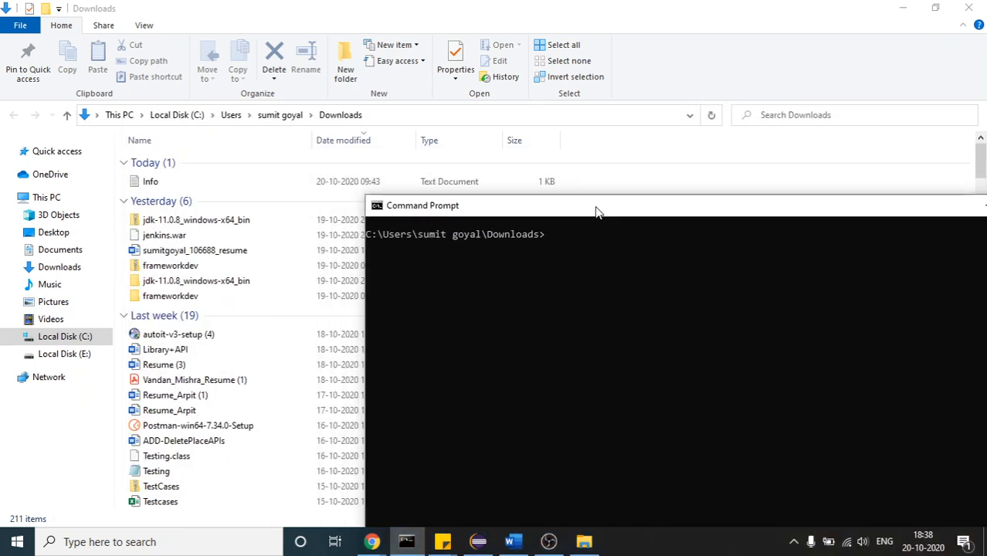
# Open the properties of jenkins.war in the Downloads folder to view its location
pyautogui.click(166, 236)
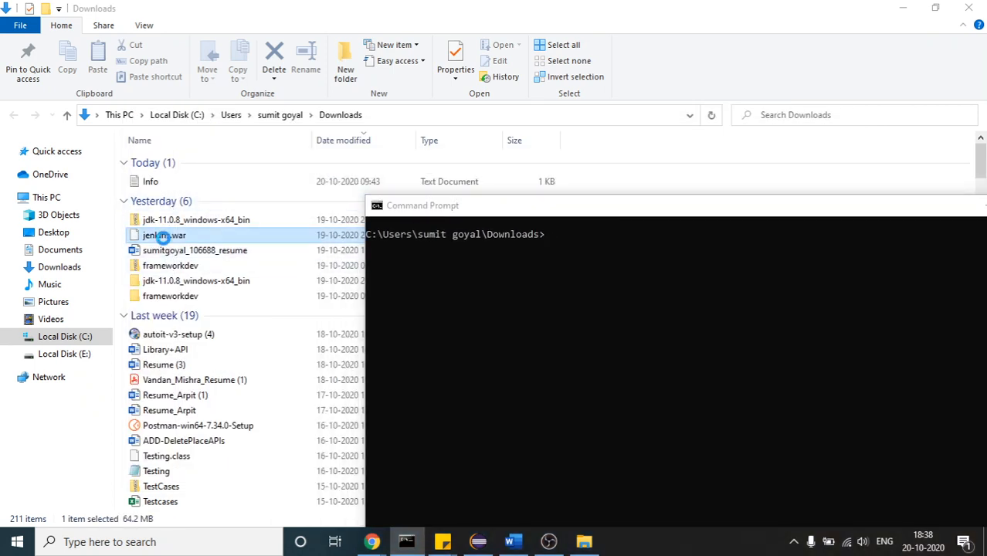
pyautogui.rightClick(164, 241)
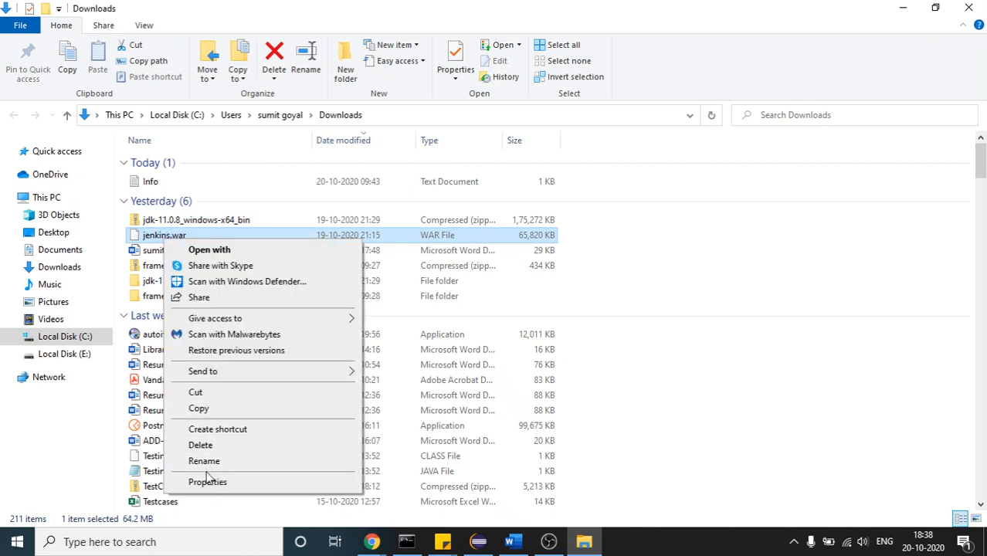
pyautogui.click(207, 482)
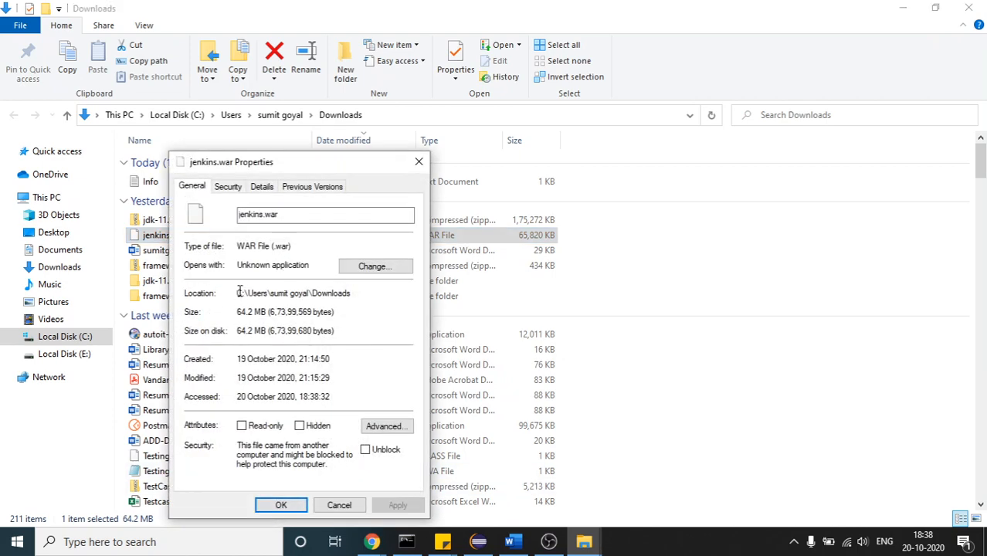
# Copy the folder location of jenkins.war from its properties and bring Command Prompt forward over the Downloads file list
pyautogui.moveTo(237, 294); pyautogui.dragTo(373, 290)
pyautogui.hotkey('ctrl', 'c')
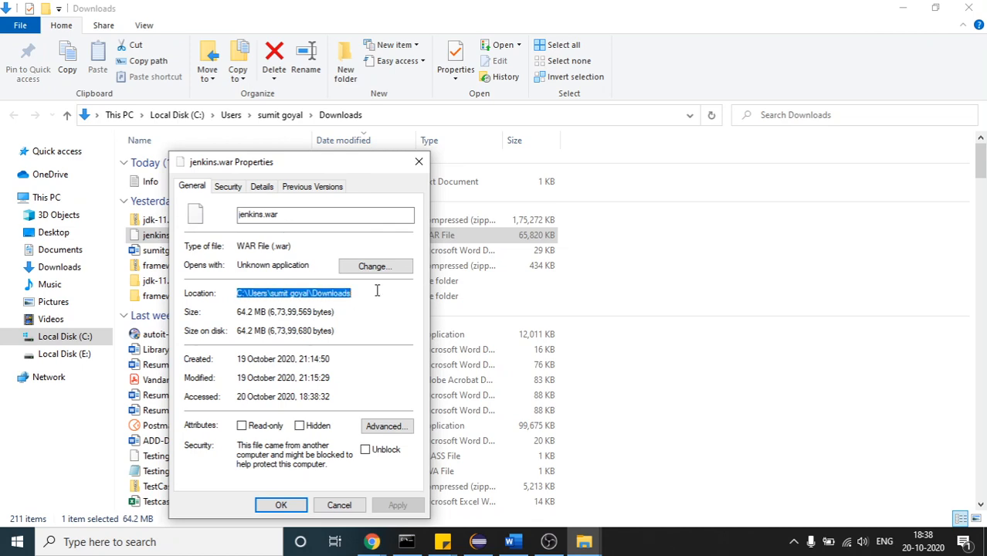
pyautogui.click(419, 161)
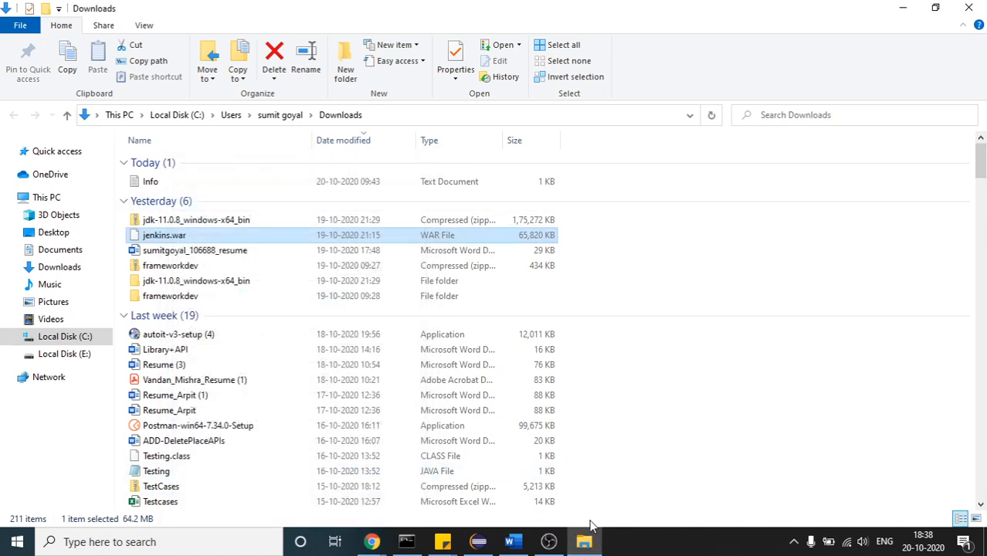
pyautogui.click(406, 542)
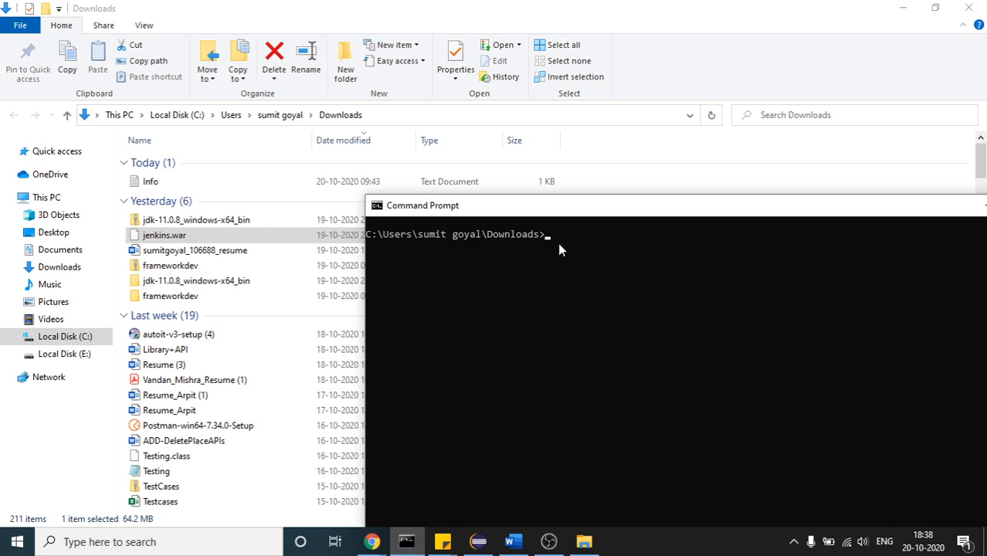
pyautogui.moveTo(558, 211); pyautogui.dragTo(466, 135)
# Go up two folder levels from Downloads to C:\Users by running cd.. twice
pyautogui.write('c')
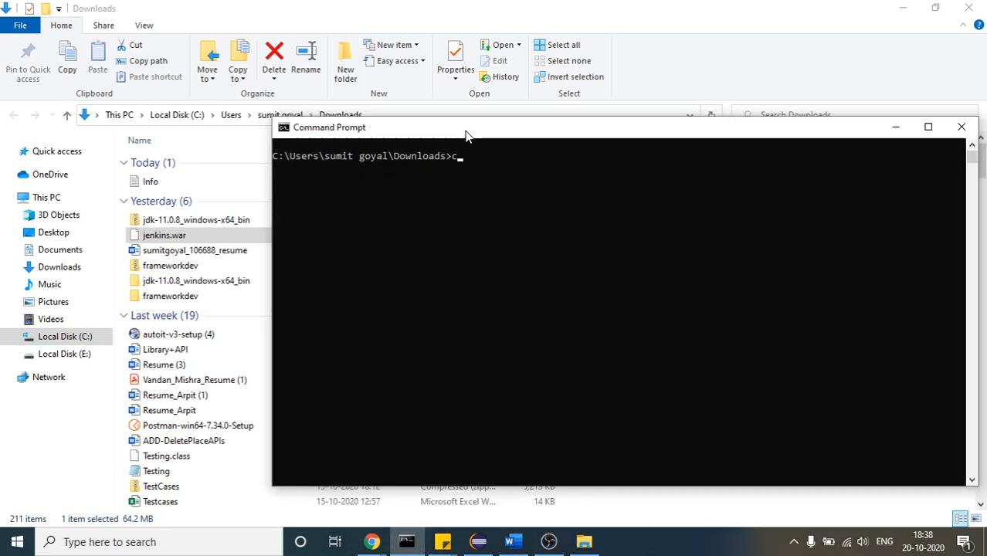
pyautogui.write('d..')
pyautogui.press('Return')
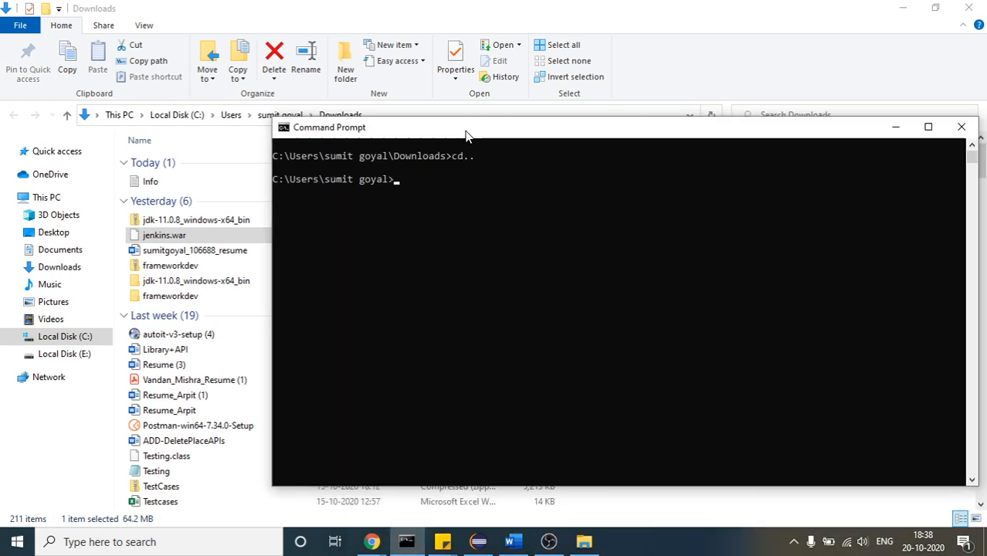
pyautogui.write('cd..')
pyautogui.press('Return')
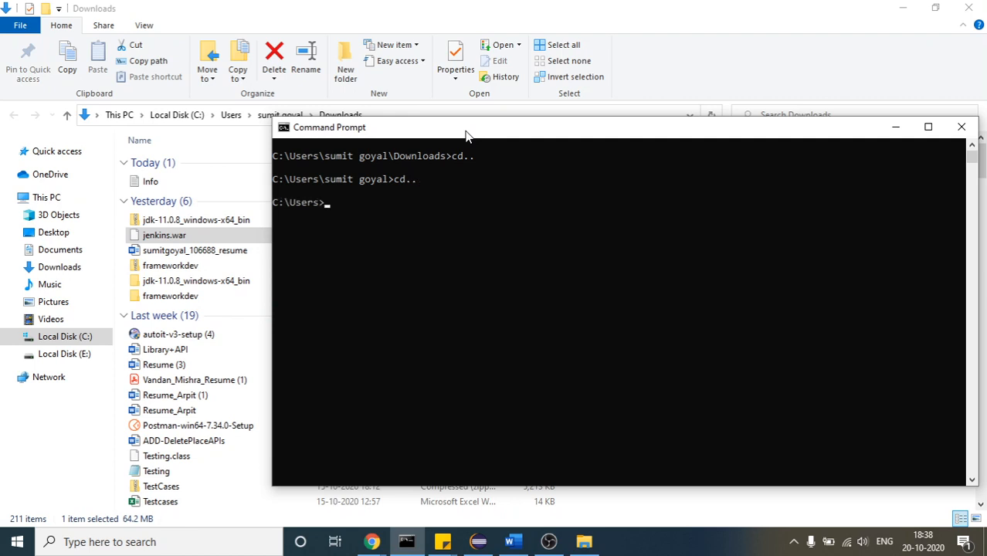
# Change to the copied Downloads folder path with cd and clear the screen with cls
pyautogui.write('cd')
pyautogui.hotkey('ctrl', 'v')
pyautogui.press('Return')
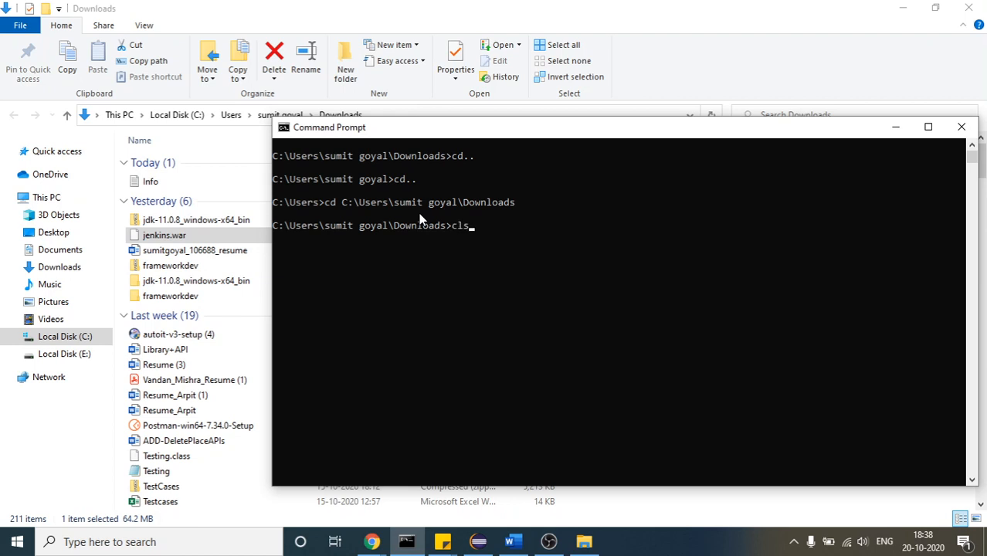
pyautogui.press('Return')
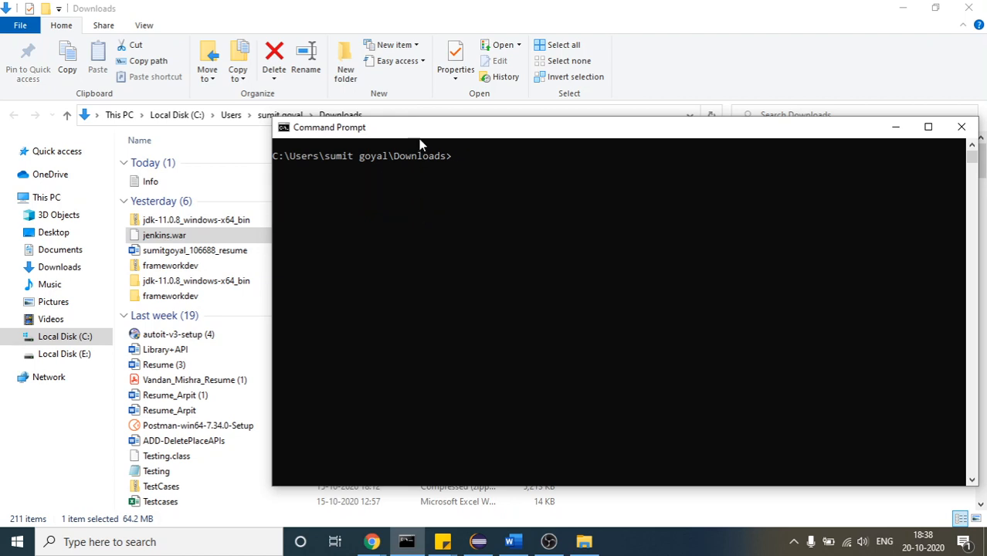
pyautogui.click(516, 544)
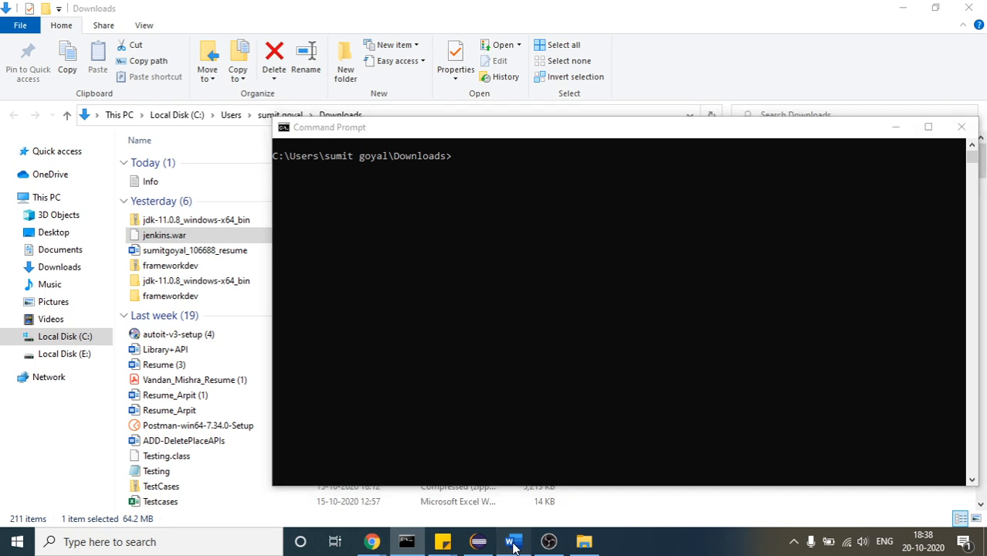
pyautogui.moveTo(367, 251); pyautogui.dragTo(490, 249)
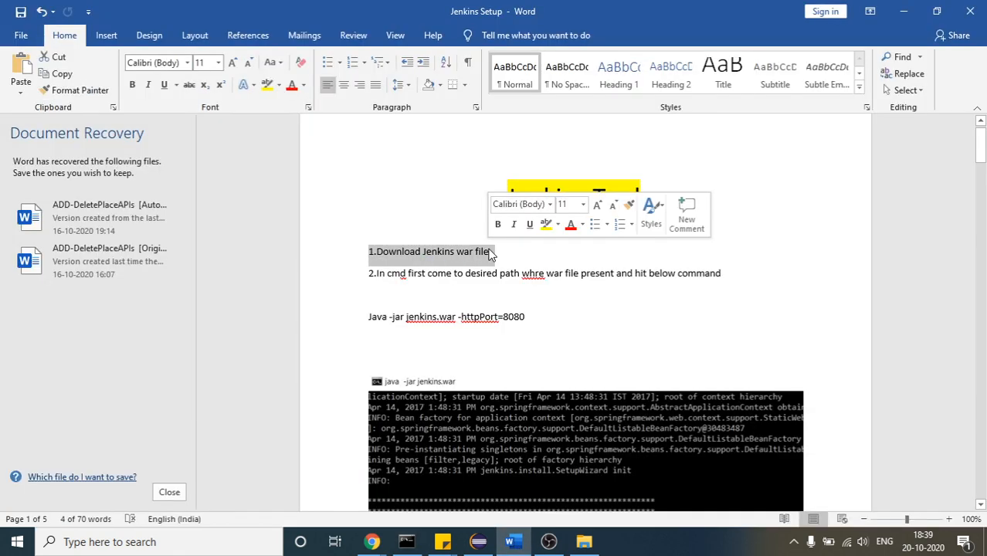
pyautogui.click(489, 252)
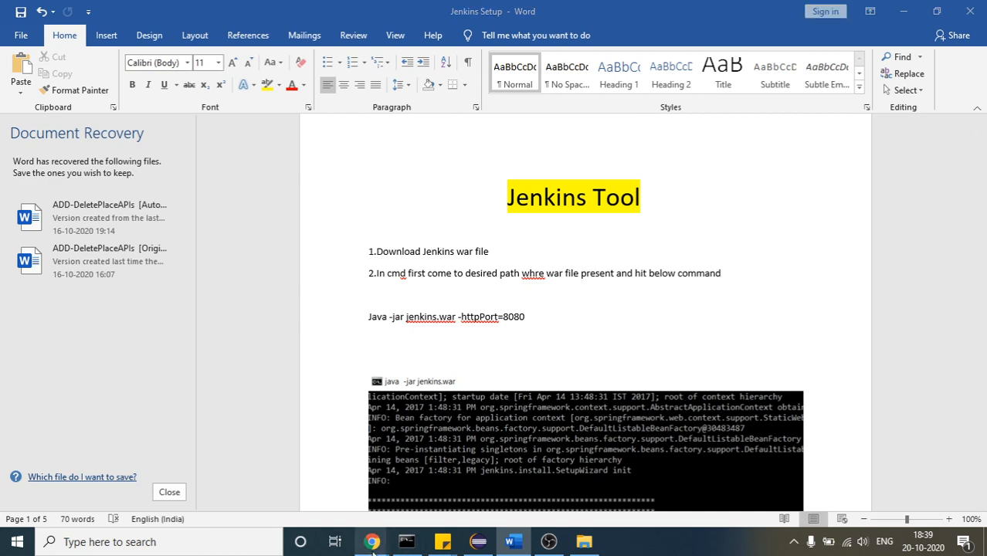
pyautogui.moveTo(373, 544)
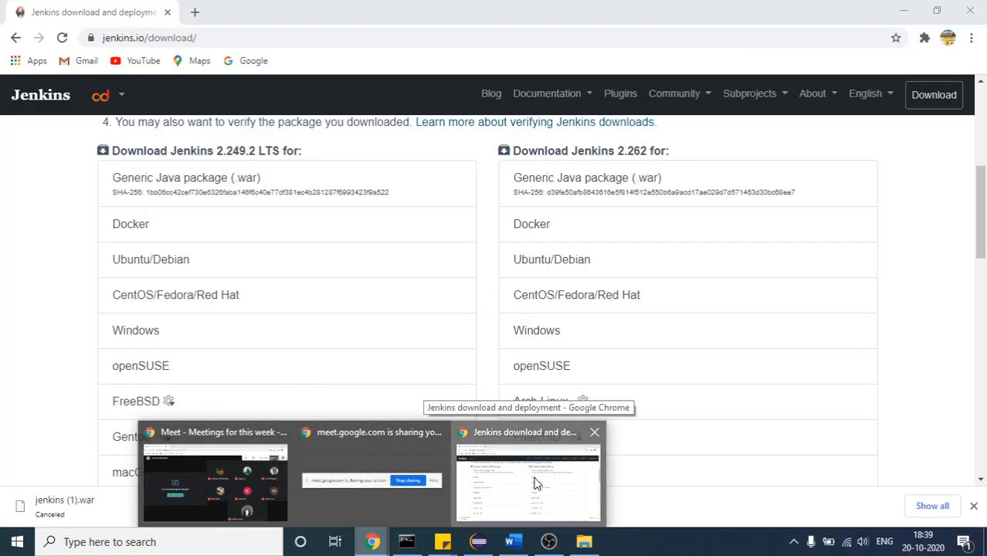
pyautogui.click(534, 481)
pyautogui.click(250, 38)
pyautogui.hotkey('ctrl', 'c')
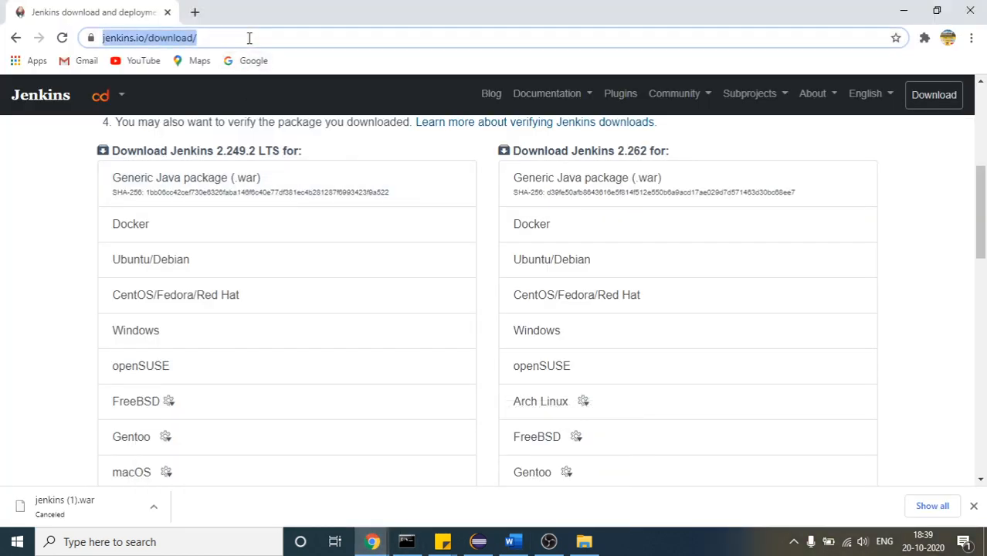
pyautogui.press('BackSpace')
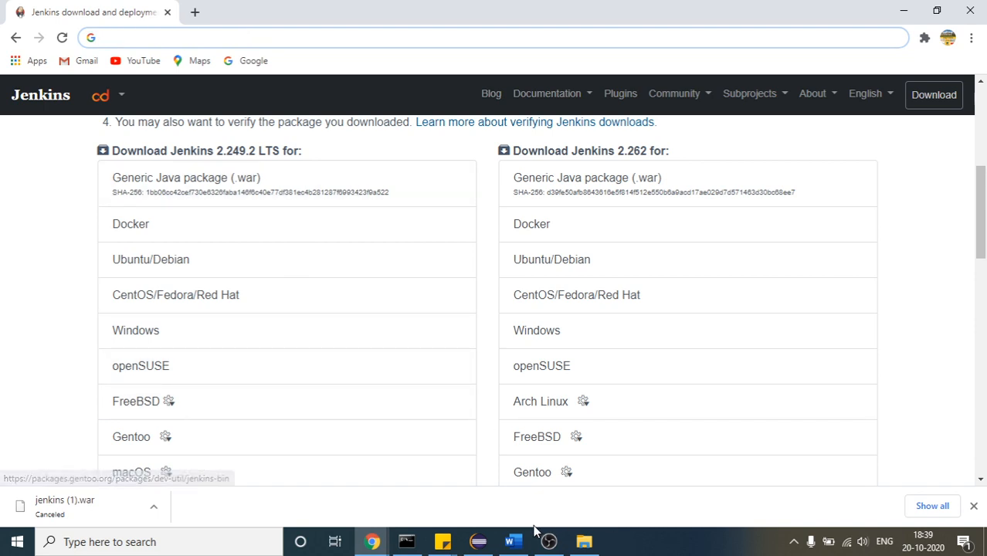
pyautogui.click(510, 541)
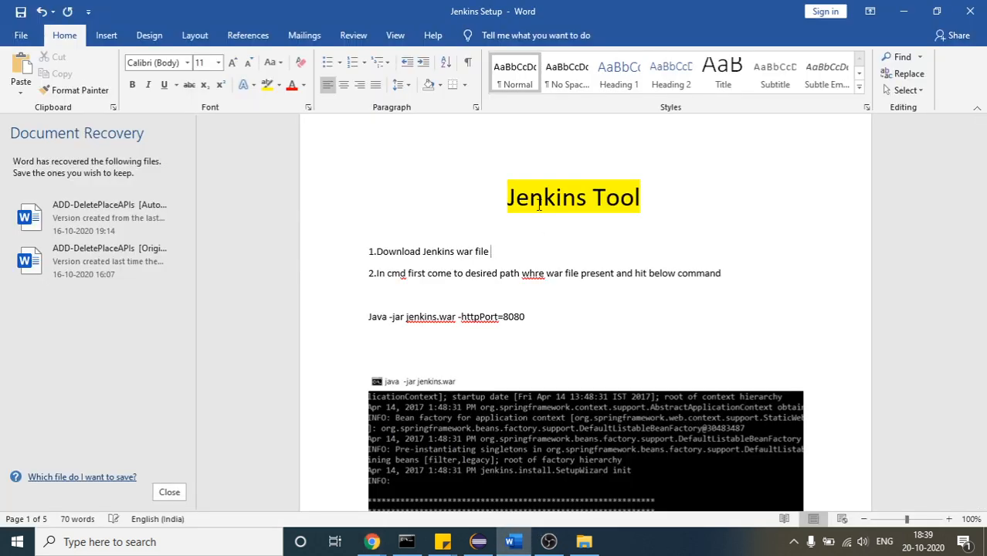
pyautogui.hotkey('ctrl', 'v')
pyautogui.click(522, 304)
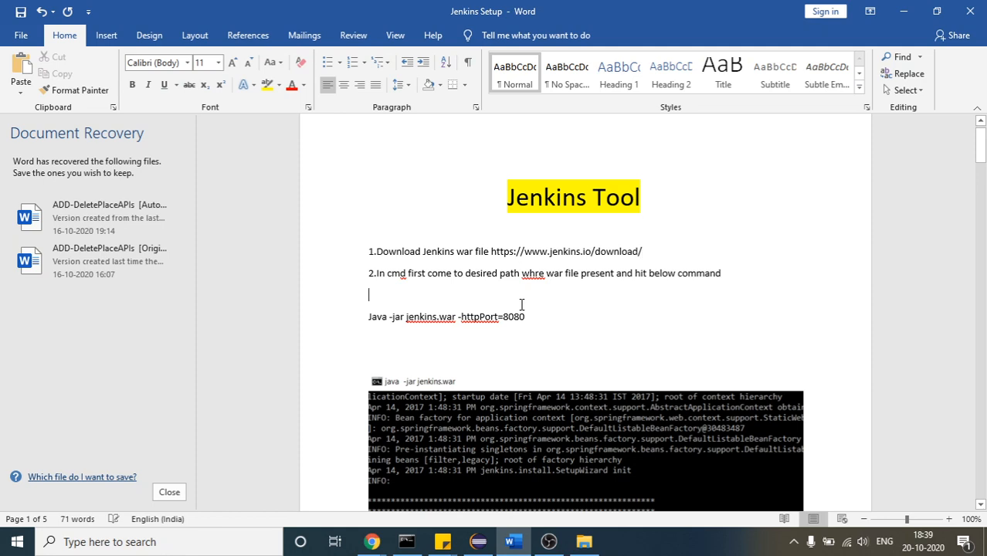
# Add an extra space before the download address and make it a hyperlink followed by an empty line
pyautogui.click(493, 253)
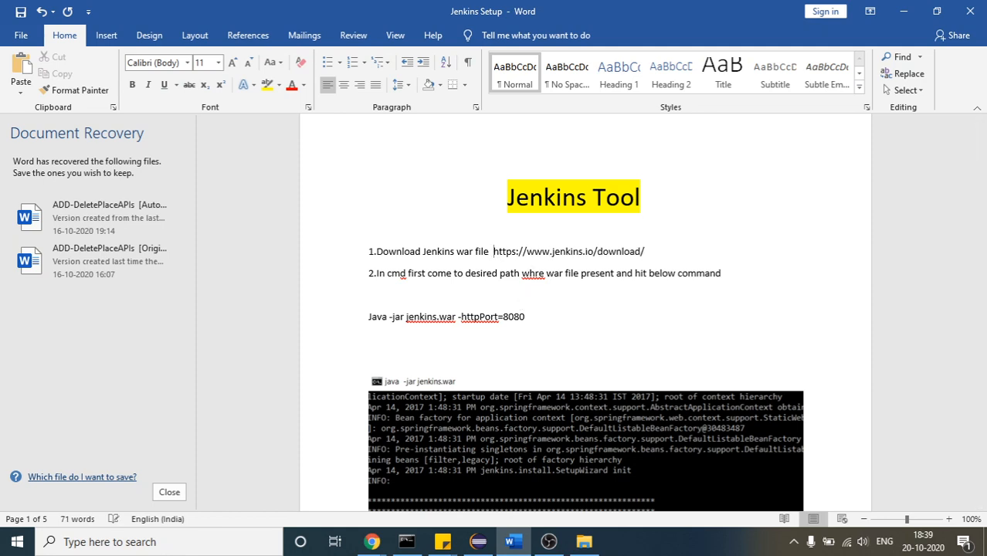
pyautogui.click(646, 251)
pyautogui.press('Return')
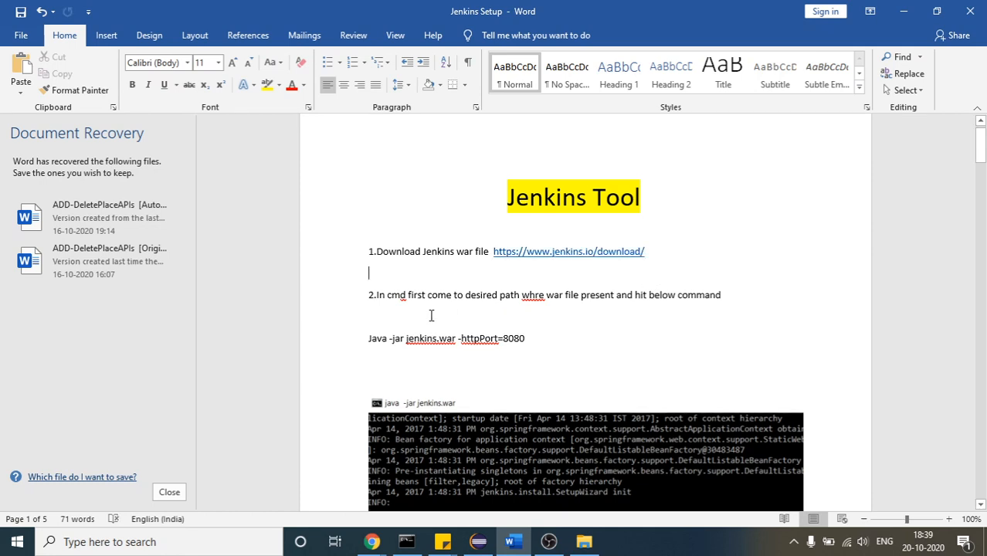
# Correct the misspelled word "whre" to "where" in line 2 of the setup instructions
pyautogui.moveTo(376, 294); pyautogui.dragTo(398, 295)
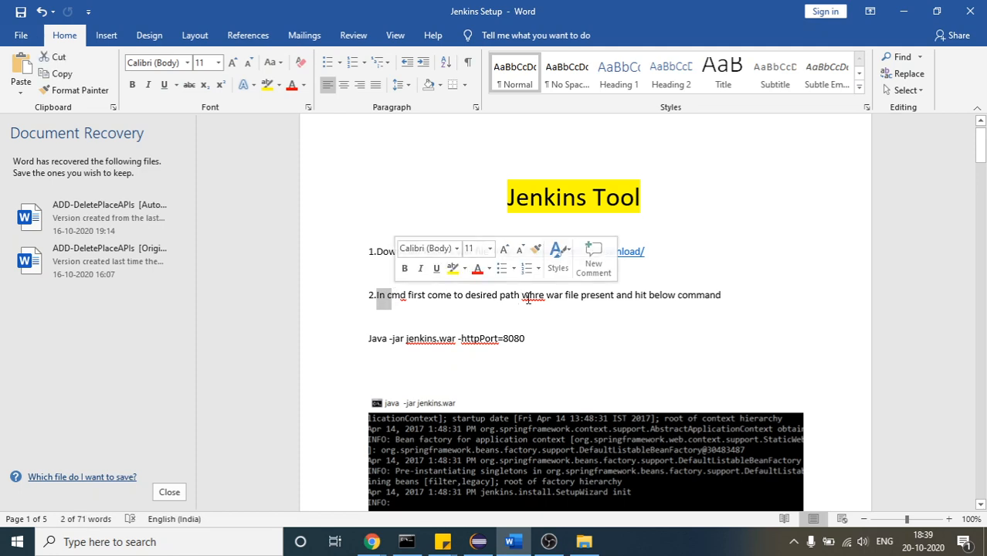
pyautogui.click(534, 295)
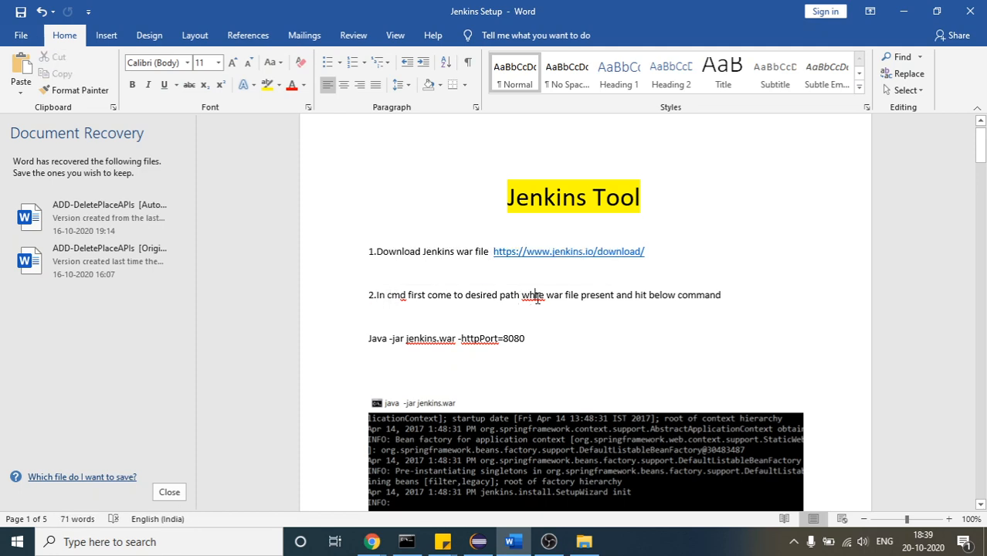
pyautogui.write('e')
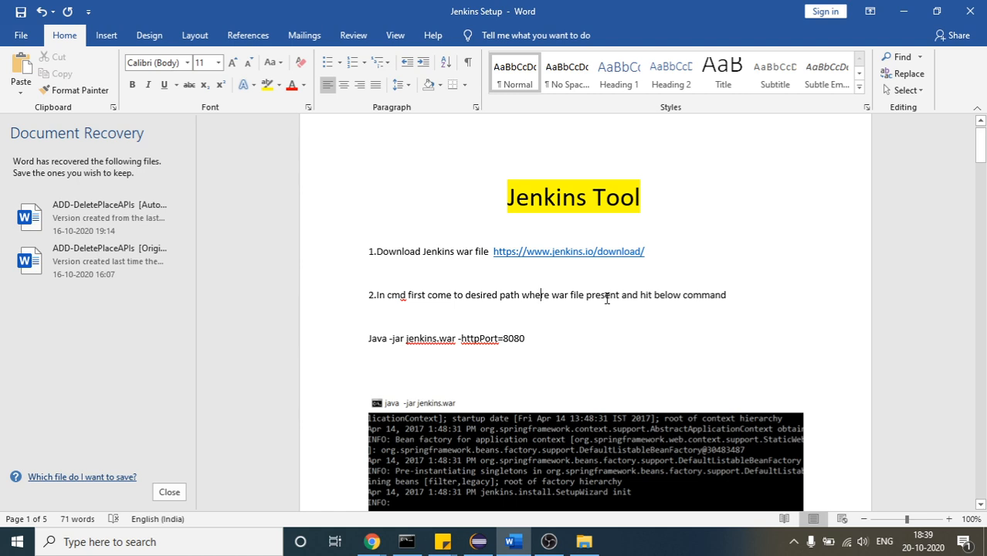
# Switch to Command Prompt and enter the document's start command, java -jar jenkins.war -httpPort=8080, at the Downloads prompt
pyautogui.moveTo(370, 340); pyautogui.dragTo(606, 339)
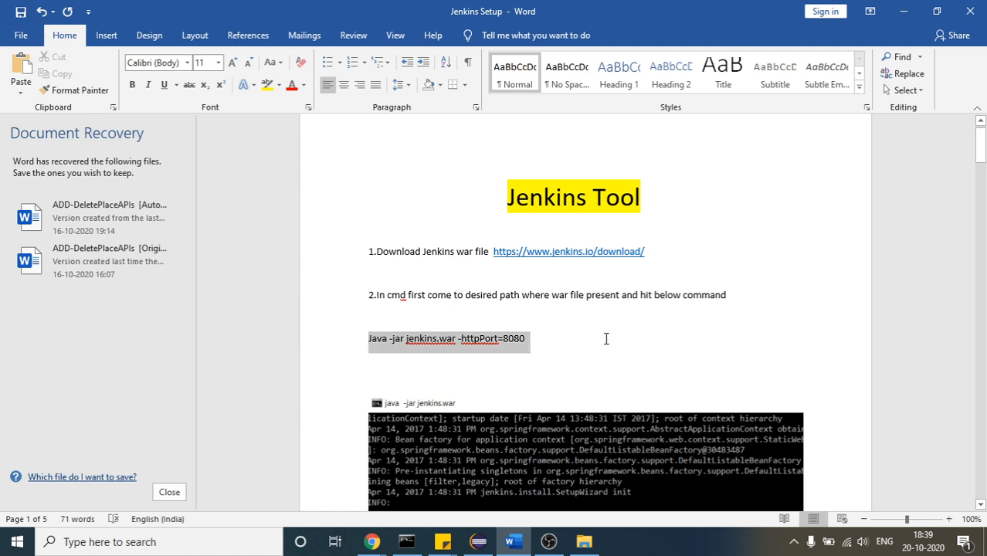
pyautogui.click(407, 542)
pyautogui.write('java')
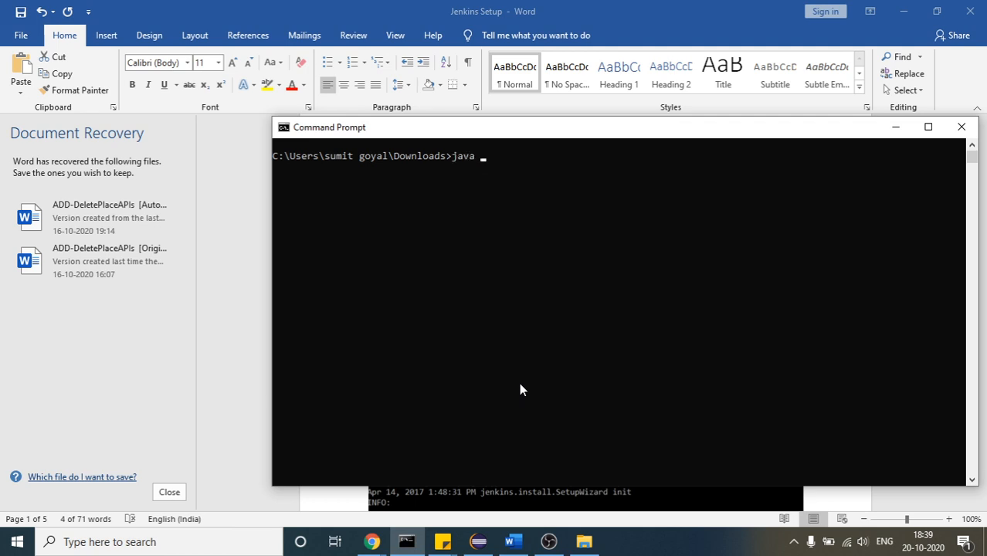
pyautogui.doubleClick(458, 155)
pyautogui.click(459, 155)
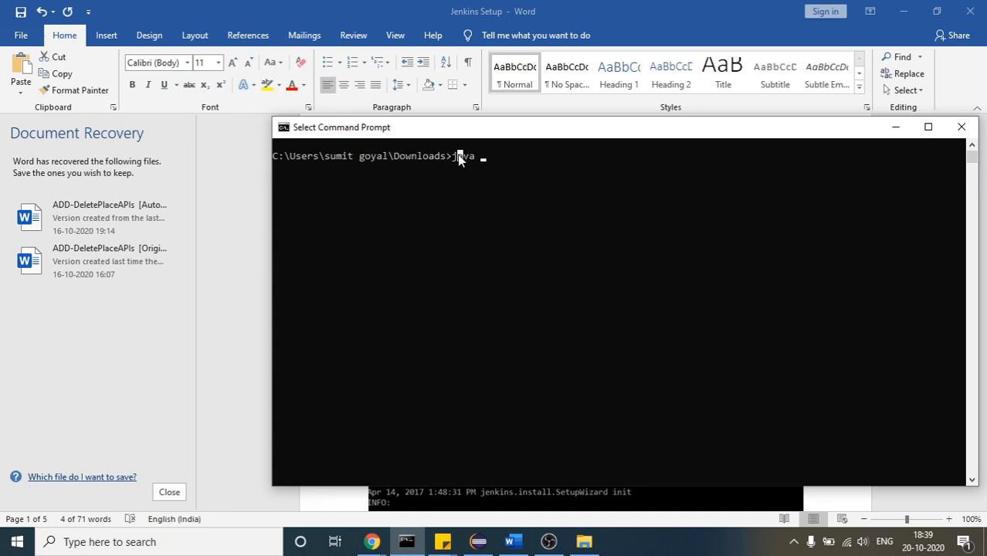
pyautogui.press('BackSpace')
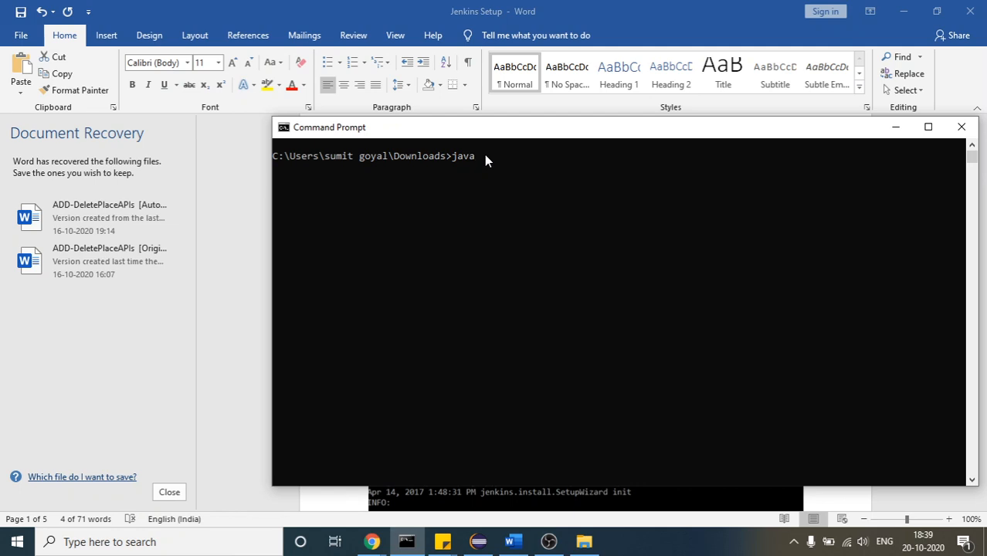
pyautogui.write('-jar jenkins.war -htt')
pyautogui.write('pPort=')
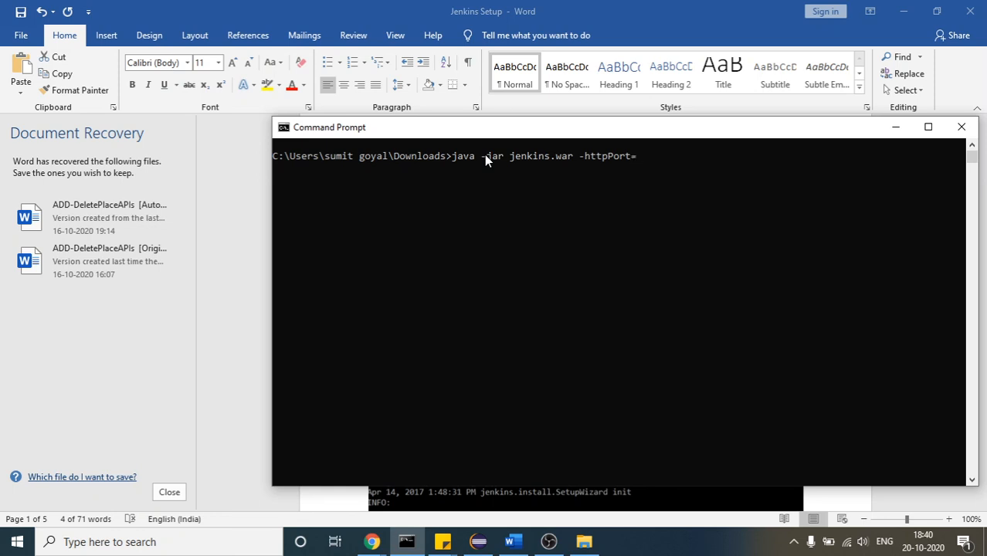
pyautogui.write('8080')
# Review the entered command and examine the Jenkins startup output picture in the Jenkins Setup document in Word
pyautogui.click(450, 156)
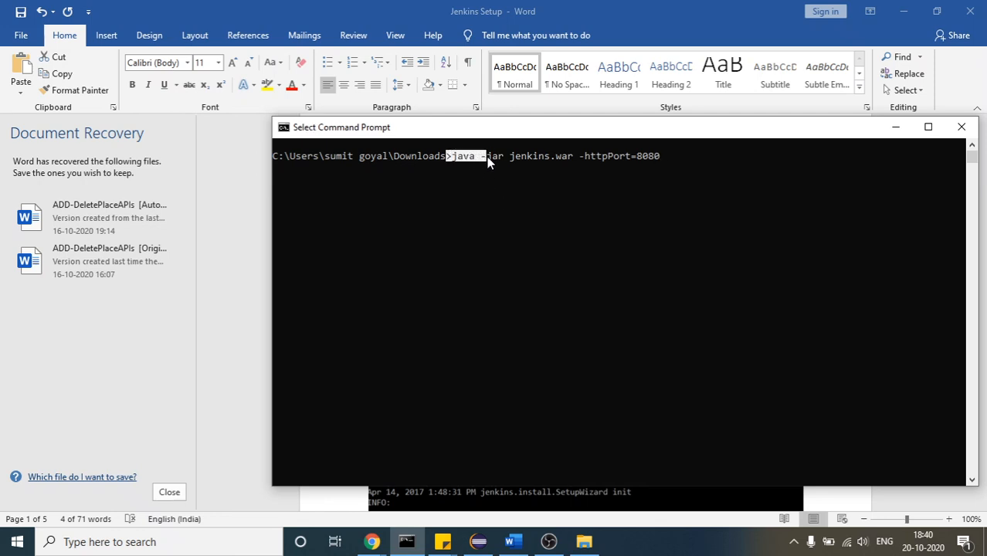
pyautogui.click(496, 158)
pyautogui.click(454, 156)
pyautogui.click(407, 542)
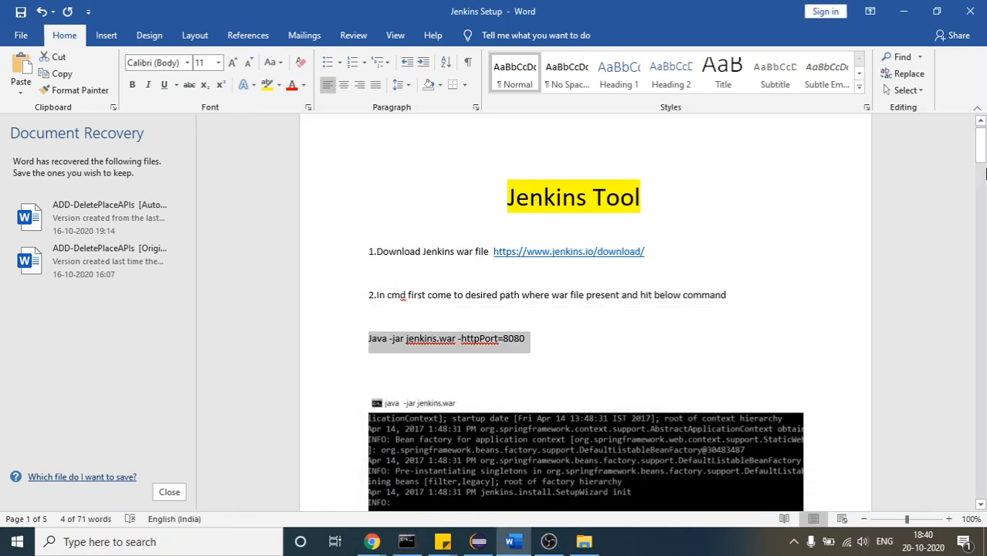
pyautogui.moveTo(983, 133); pyautogui.dragTo(985, 155)
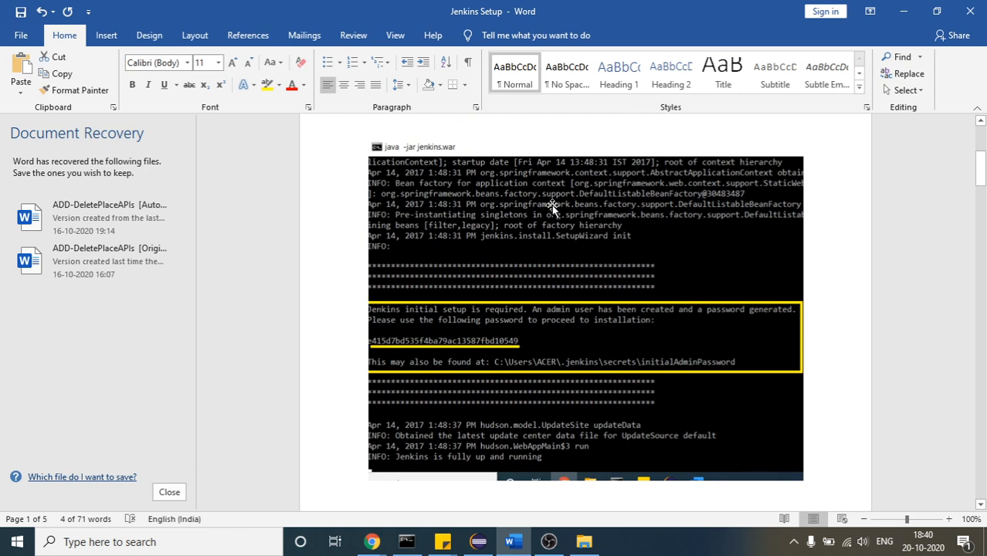
pyautogui.click(543, 259)
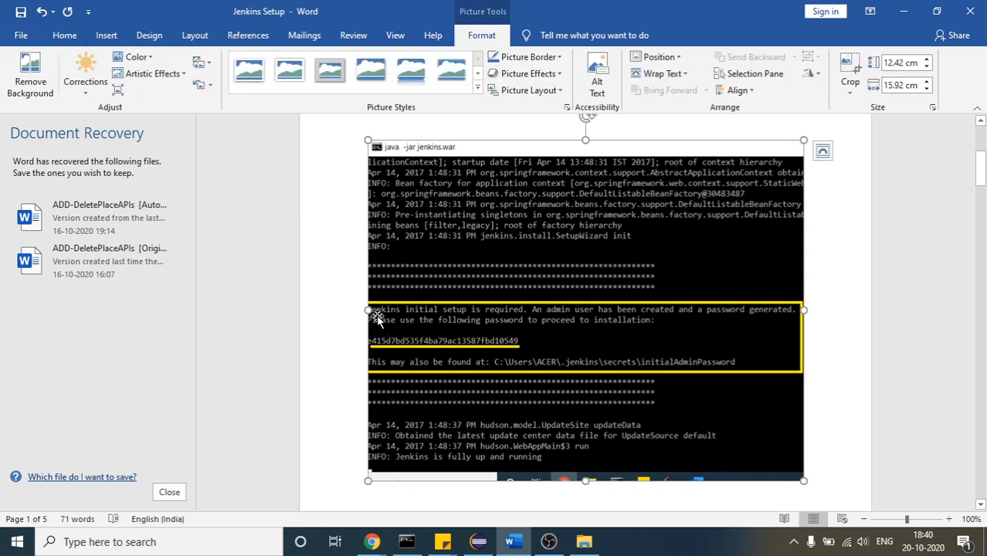
# Return to Command Prompt, run the entered Jenkins start command, and highlight the startup status text in the last log line
pyautogui.click(408, 542)
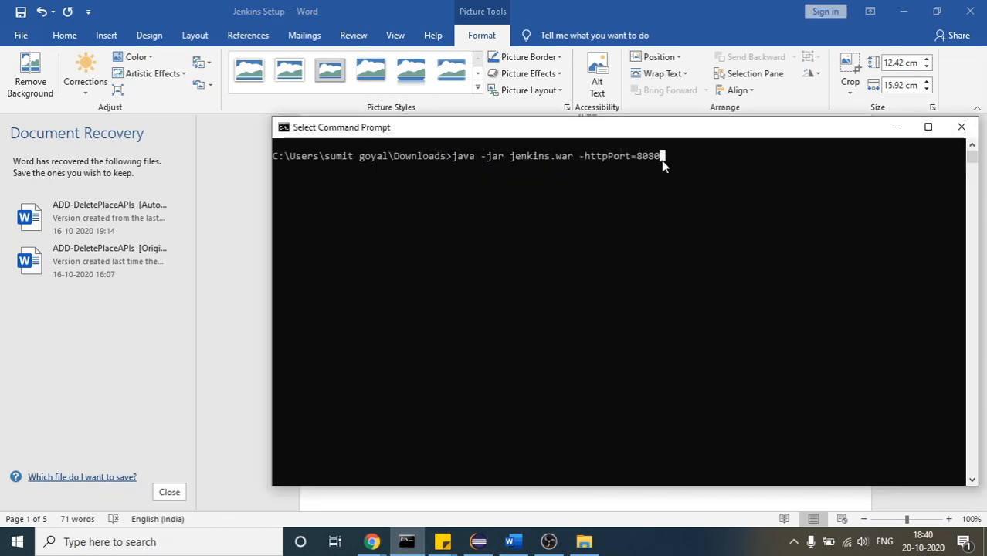
pyautogui.press('Escape')
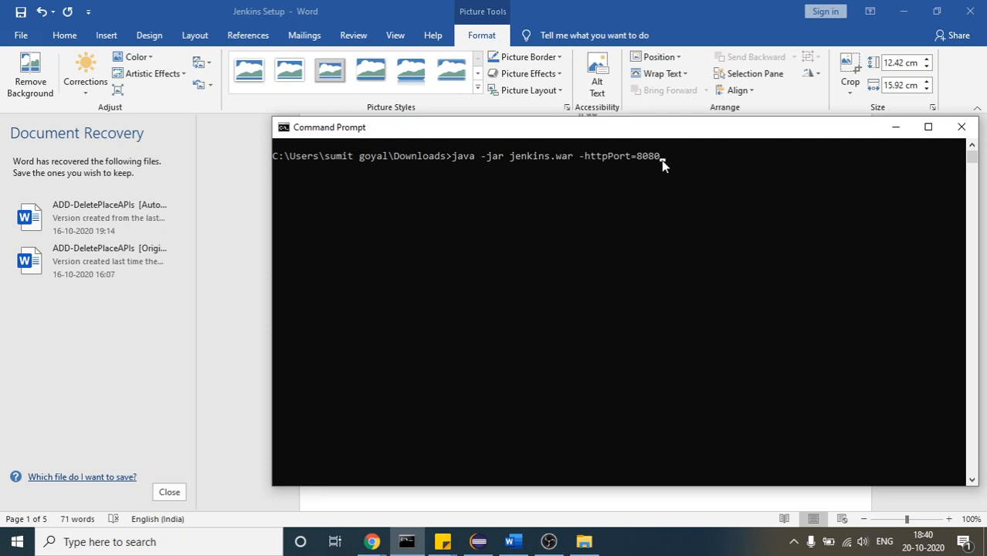
pyautogui.press('Return')
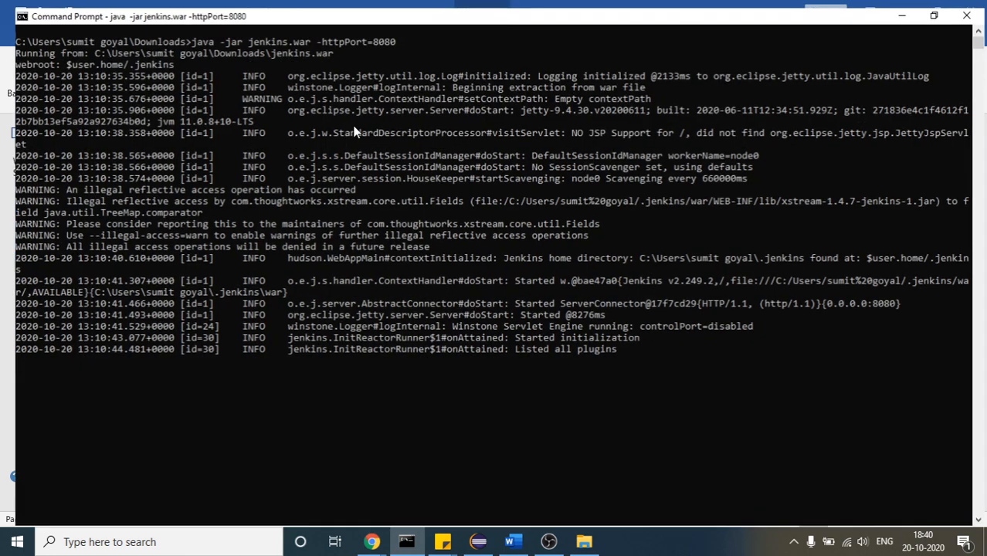
pyautogui.doubleClick(353, 128)
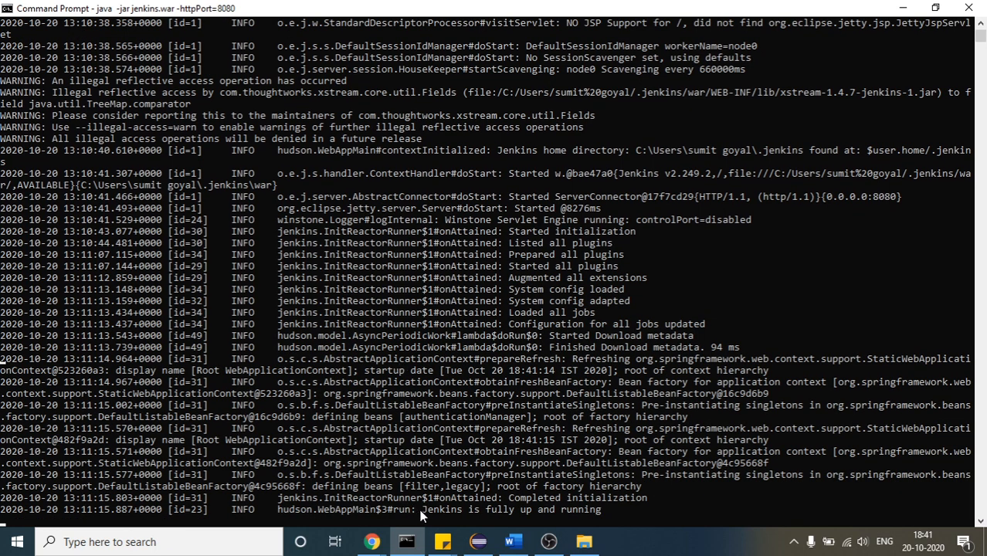
pyautogui.moveTo(422, 511); pyautogui.dragTo(602, 515)
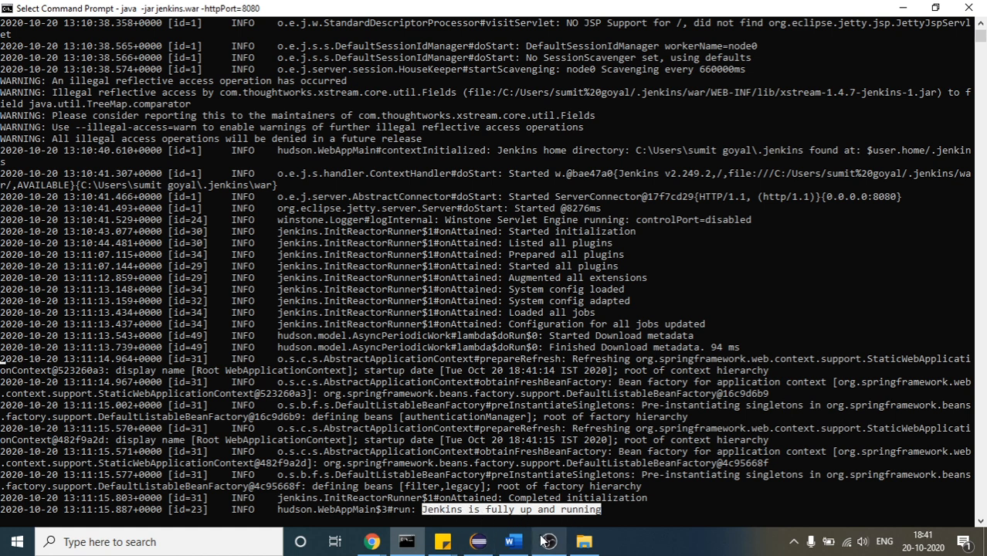
# Switch to the Jenkins Setup document in Word and examine the initial admin password section of the startup picture and the Unlock Jenkins picture
pyautogui.click(407, 542)
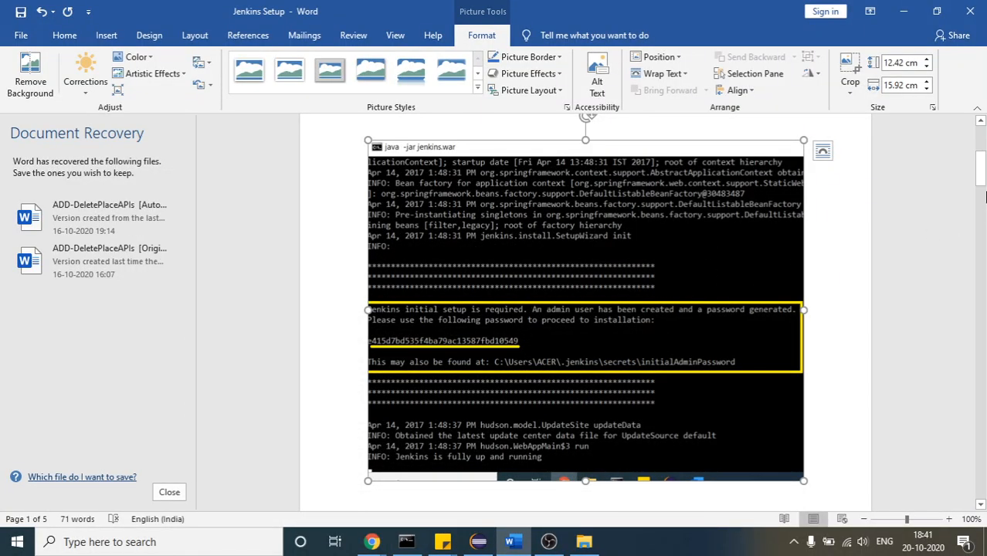
pyautogui.moveTo(982, 184); pyautogui.dragTo(982, 177)
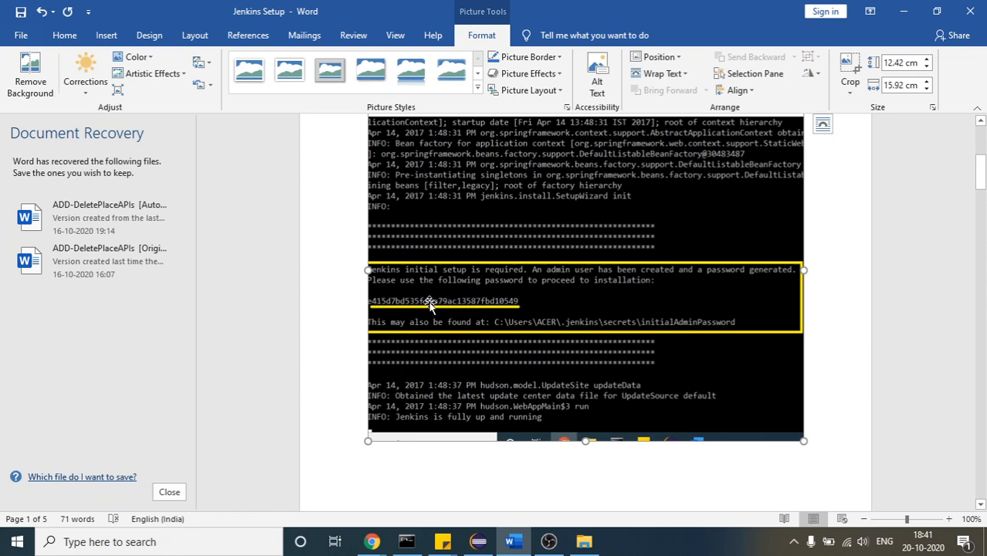
pyautogui.moveTo(981, 178); pyautogui.dragTo(984, 232)
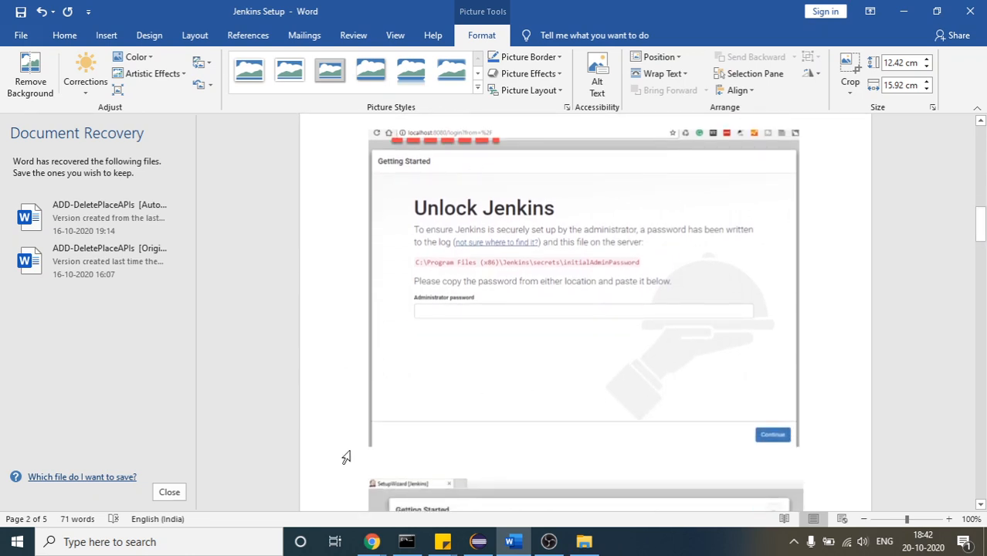
# Switch to the Chrome window with the Jenkins download page and open localhost:8080
pyautogui.moveTo(373, 542)
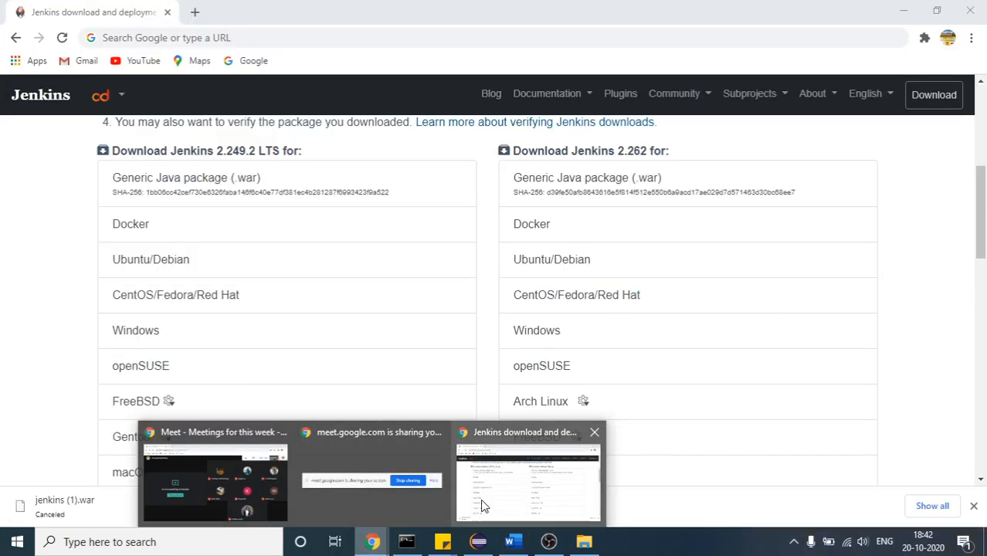
pyautogui.click(481, 504)
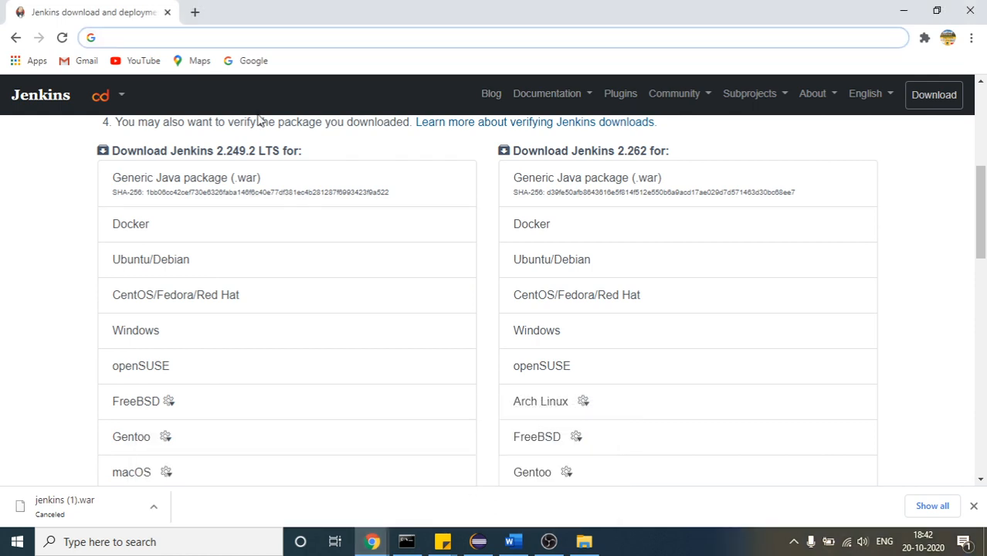
pyautogui.write('loca')
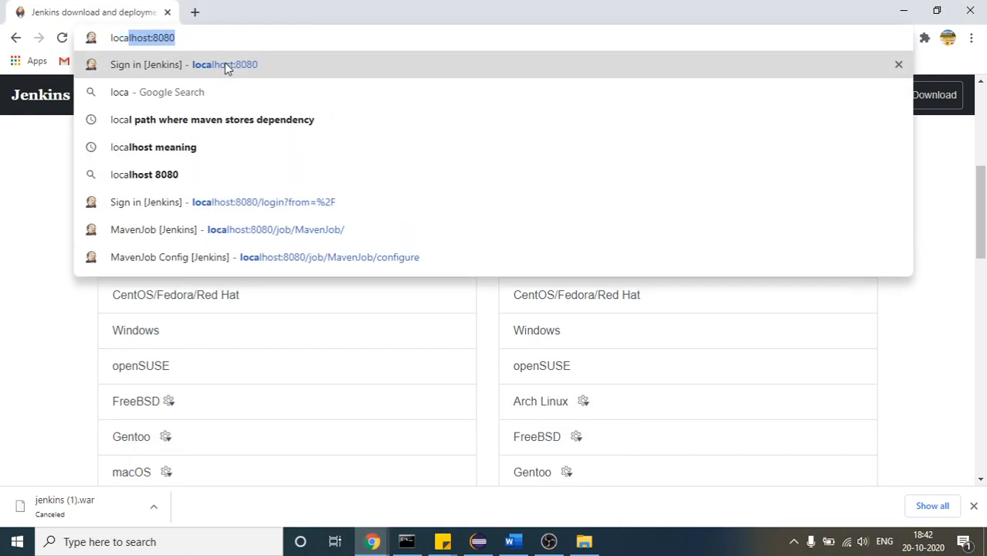
pyautogui.write('lhost:8')
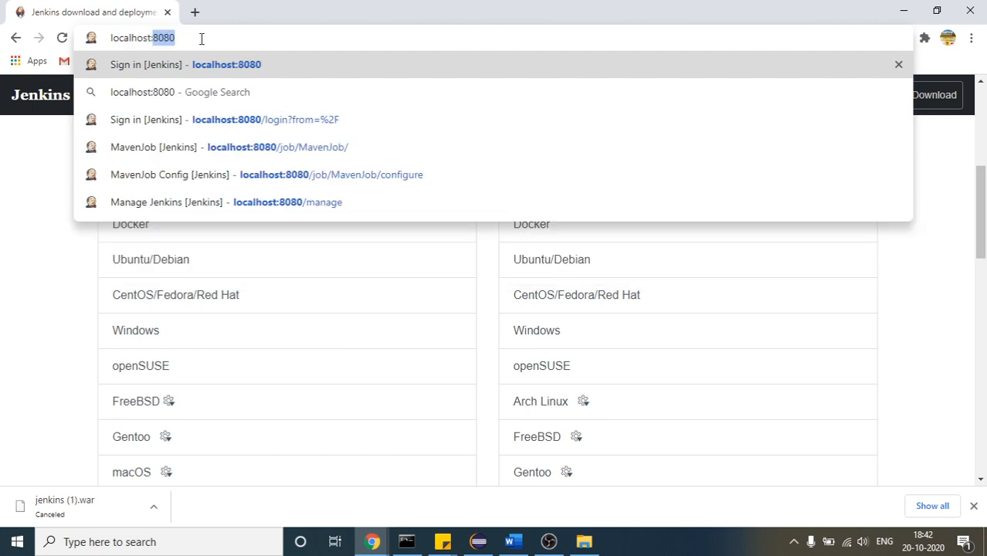
pyautogui.write('080')
pyautogui.press('Return')
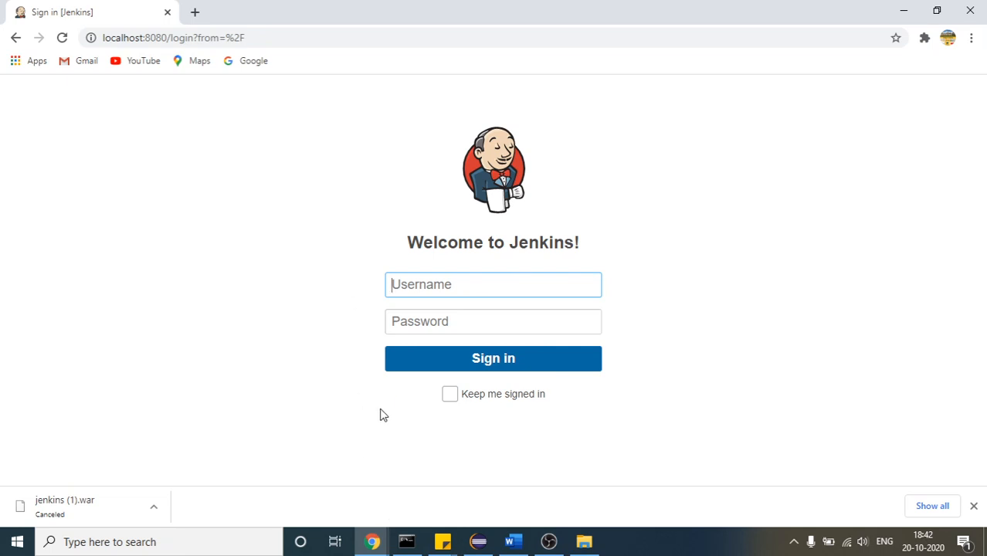
# Check the Jenkins log in Command Prompt and examine the Word document's setup wizard pictures, from Unlock Jenkins through to the Welcome to Jenkins dashboard
pyautogui.click(406, 544)
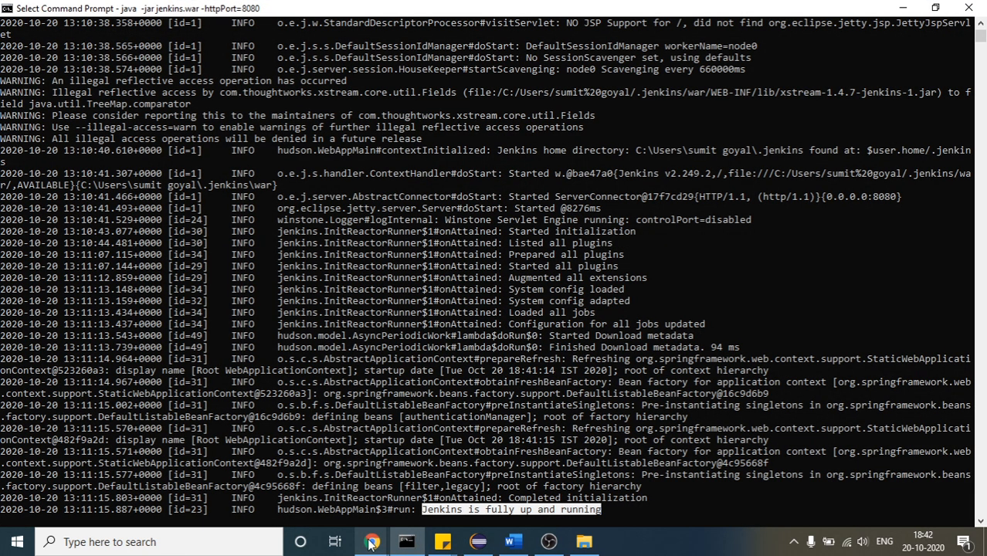
pyautogui.click(511, 542)
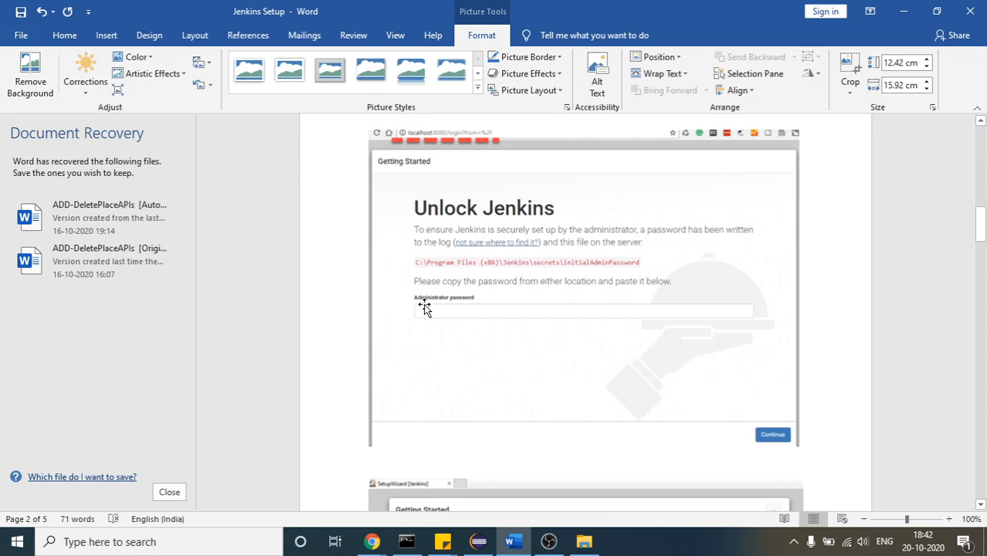
pyautogui.moveTo(982, 230); pyautogui.dragTo(982, 194)
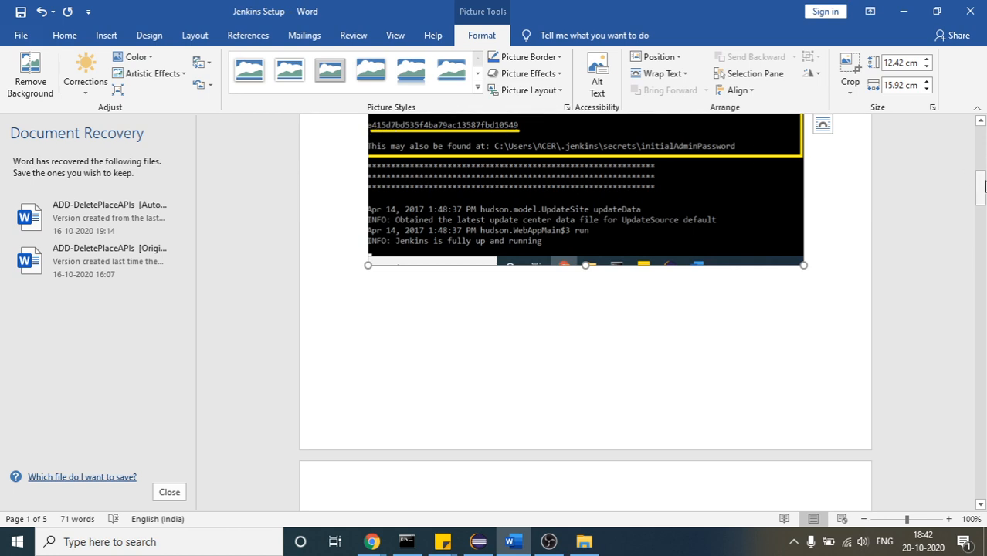
pyautogui.moveTo(979, 189); pyautogui.dragTo(980, 229)
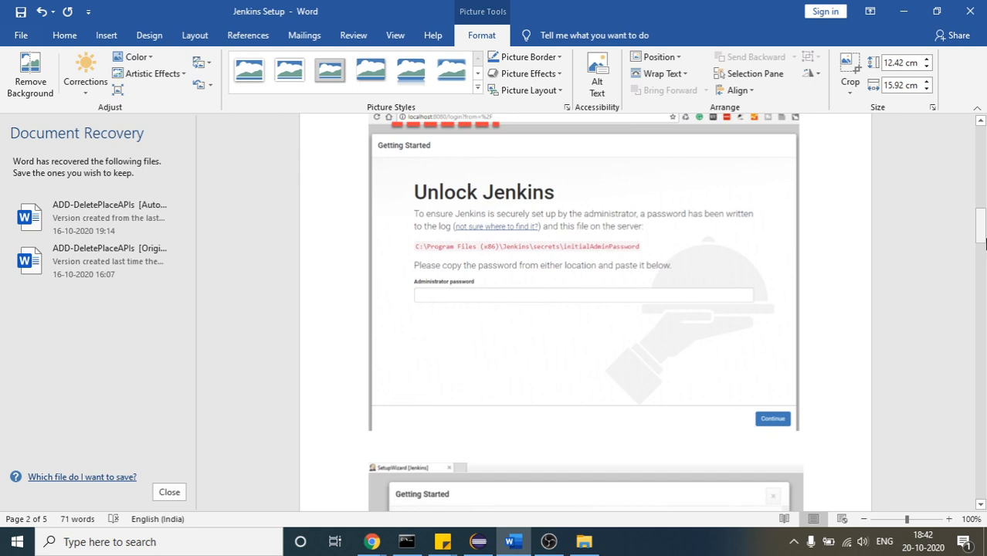
pyautogui.moveTo(983, 242); pyautogui.dragTo(981, 272)
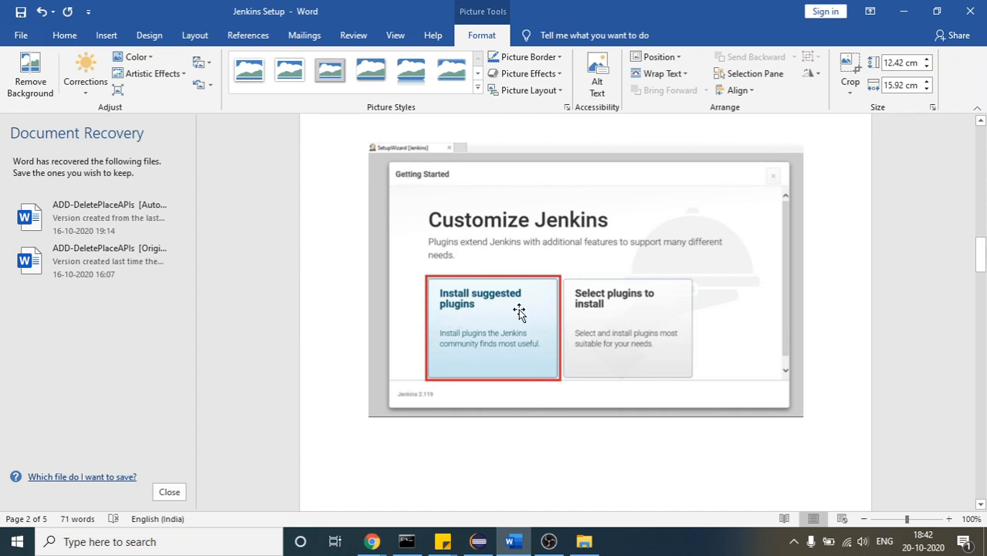
pyautogui.moveTo(981, 251); pyautogui.dragTo(981, 298)
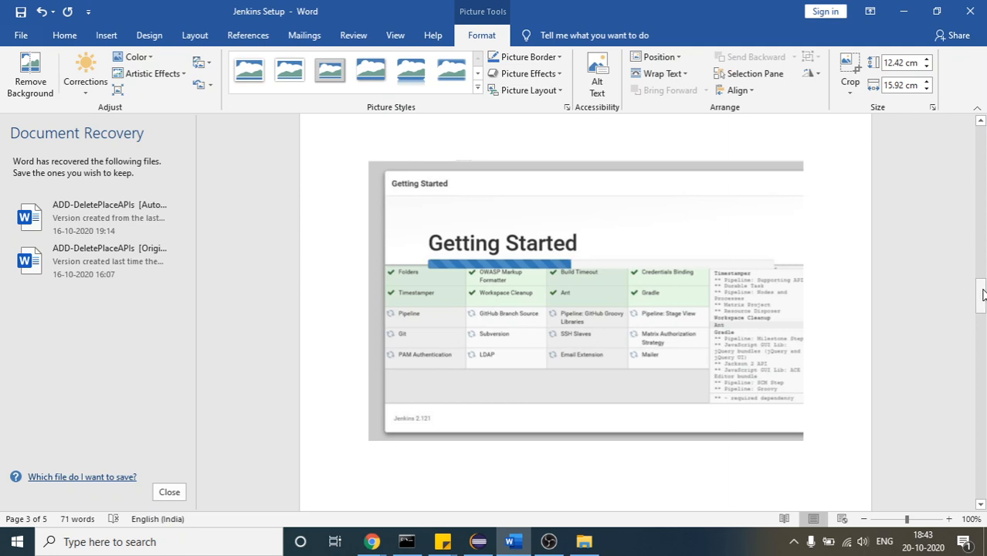
pyautogui.moveTo(981, 295); pyautogui.dragTo(984, 325)
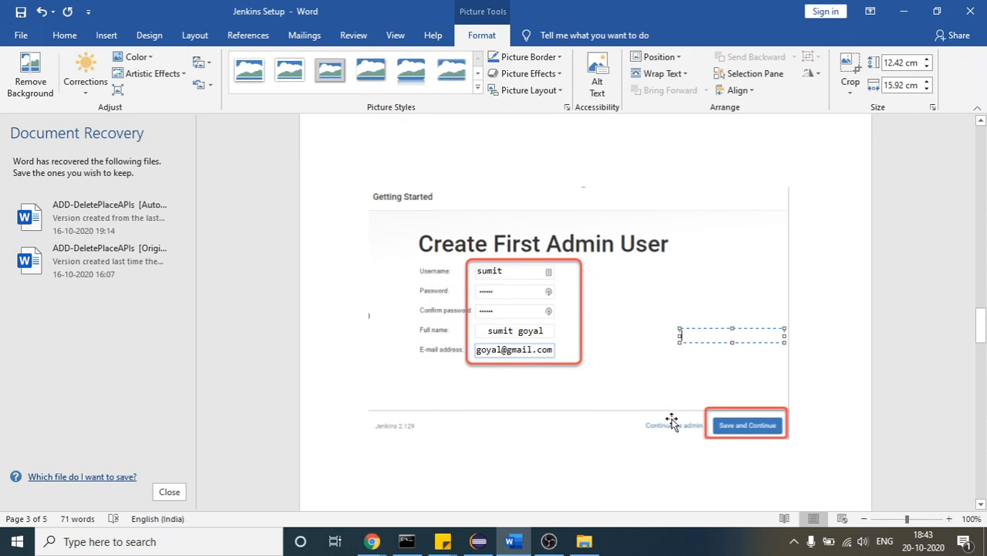
pyautogui.moveTo(981, 325); pyautogui.dragTo(980, 374)
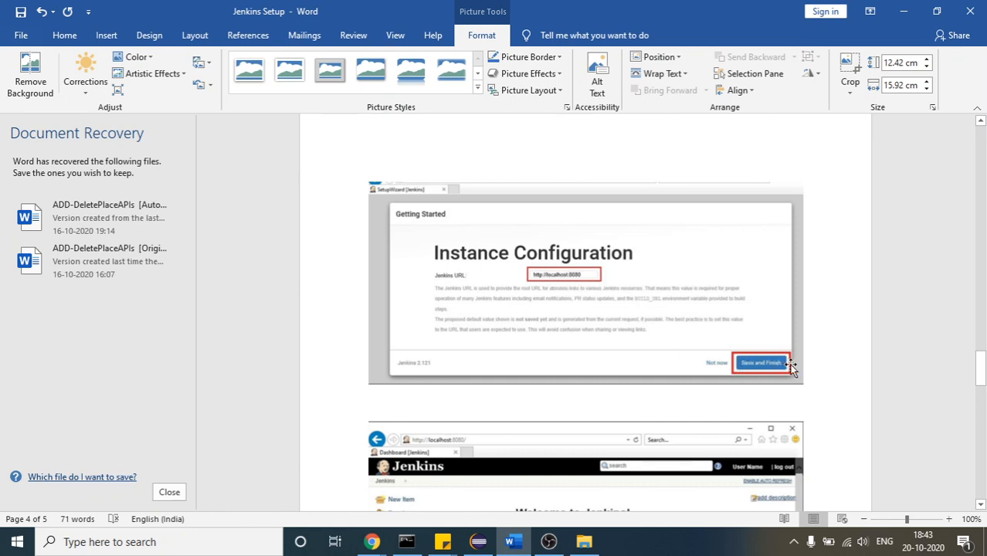
pyautogui.moveTo(981, 367); pyautogui.dragTo(981, 389)
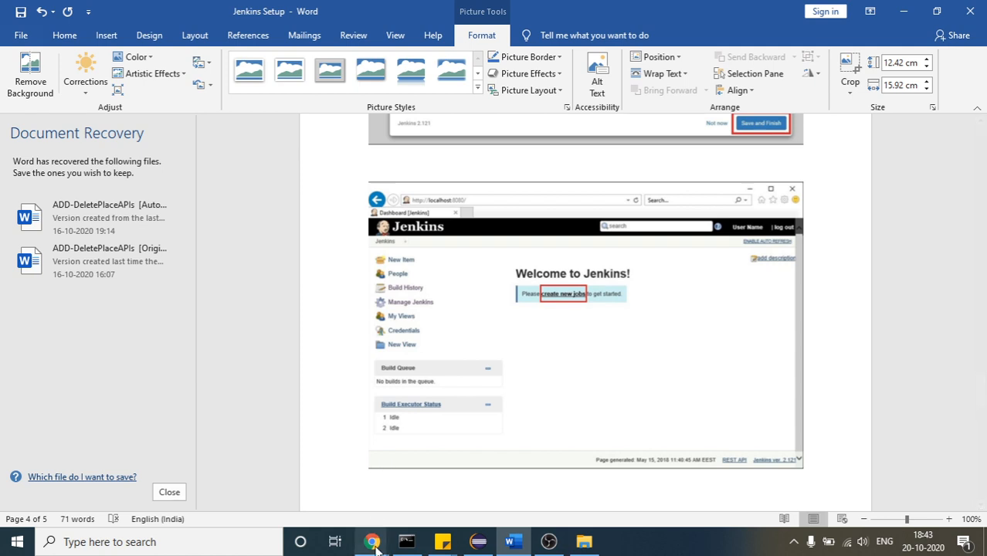
# Return to the Jenkins sign-in page in Chrome, enter the account username and password, and sign in
pyautogui.click(527, 483)
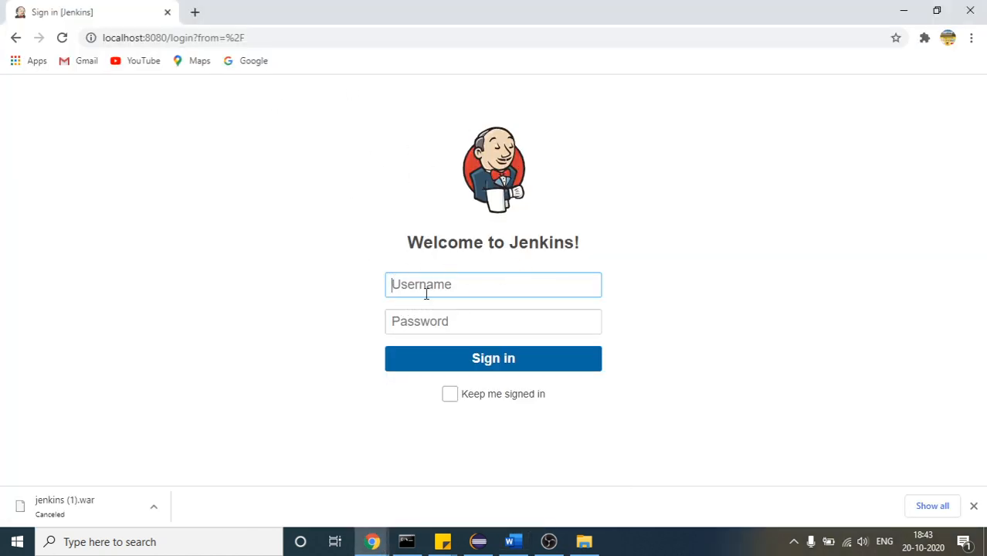
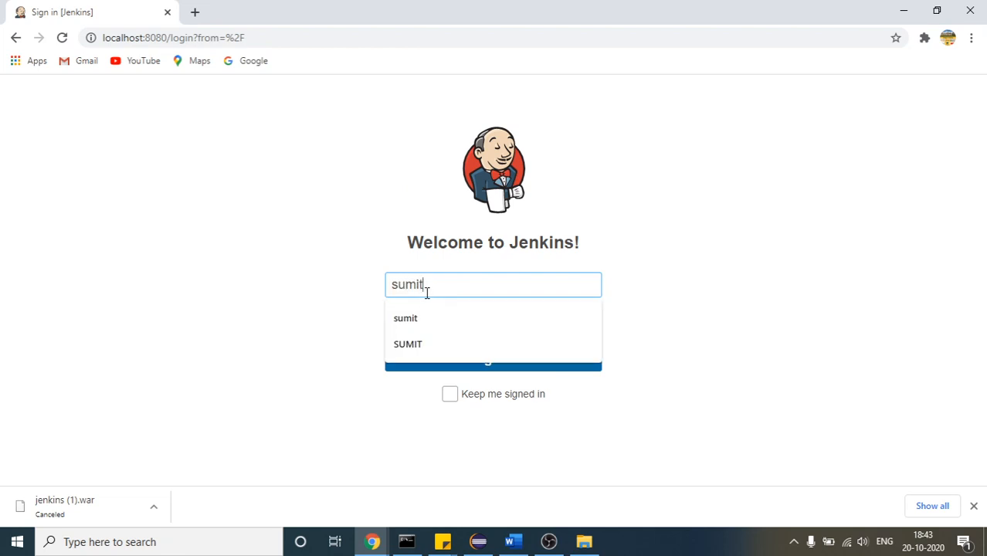
pyautogui.press('Tab')
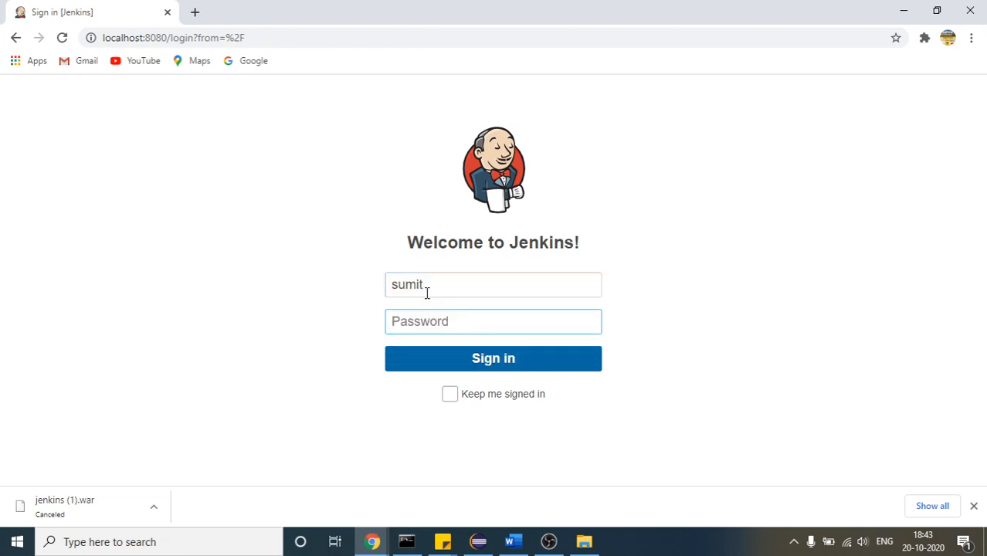
pyautogui.hotkey('ctrl', 'a')
pyautogui.click(426, 360)
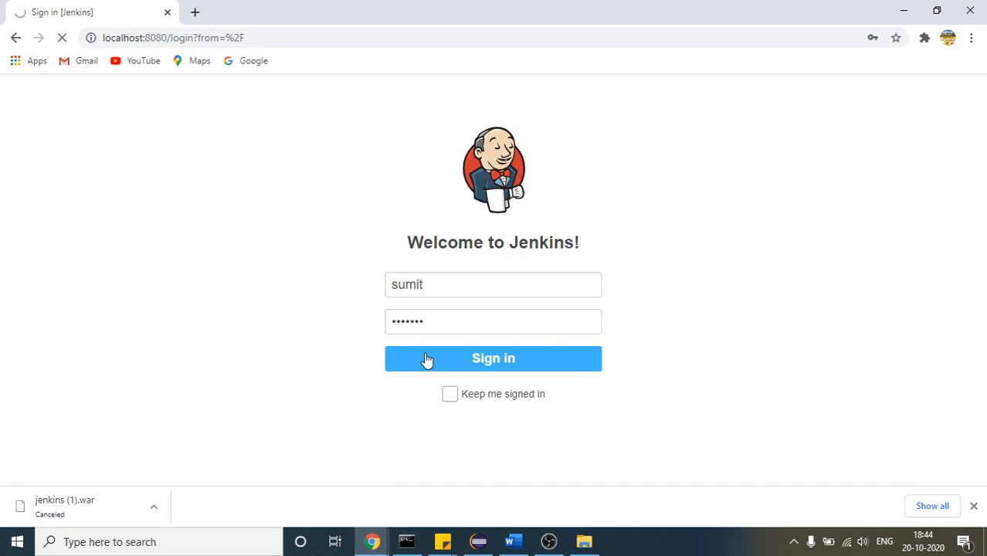
# Highlight the startup status text in the last Command Prompt log line and return to the Jenkins page in Chrome
pyautogui.click(406, 542)
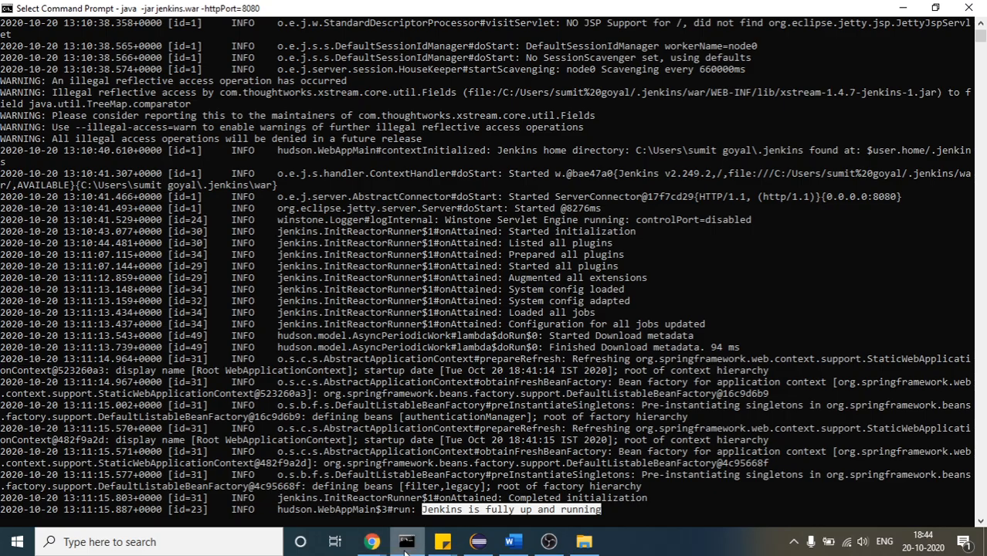
pyautogui.click(367, 512)
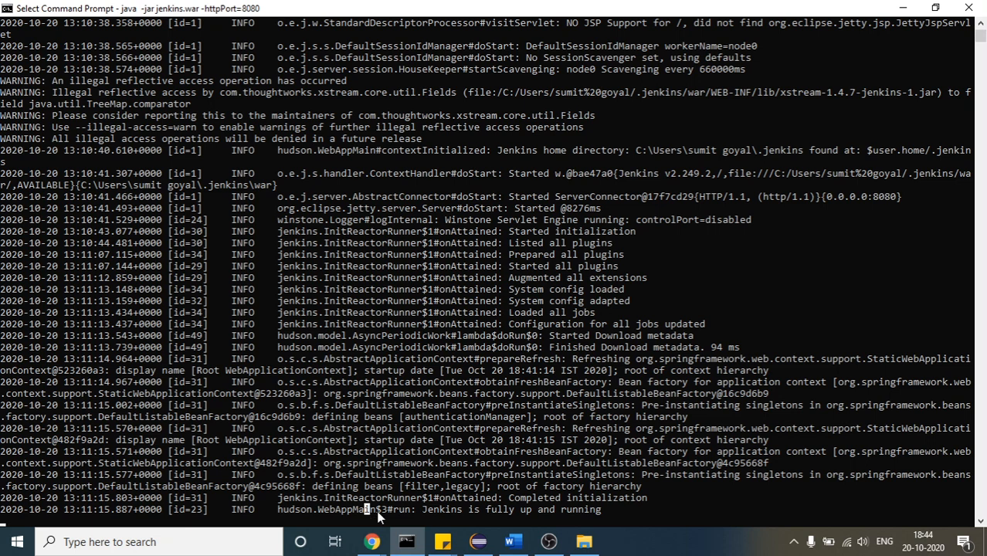
pyautogui.click(419, 510)
pyautogui.moveTo(422, 508); pyautogui.dragTo(605, 513)
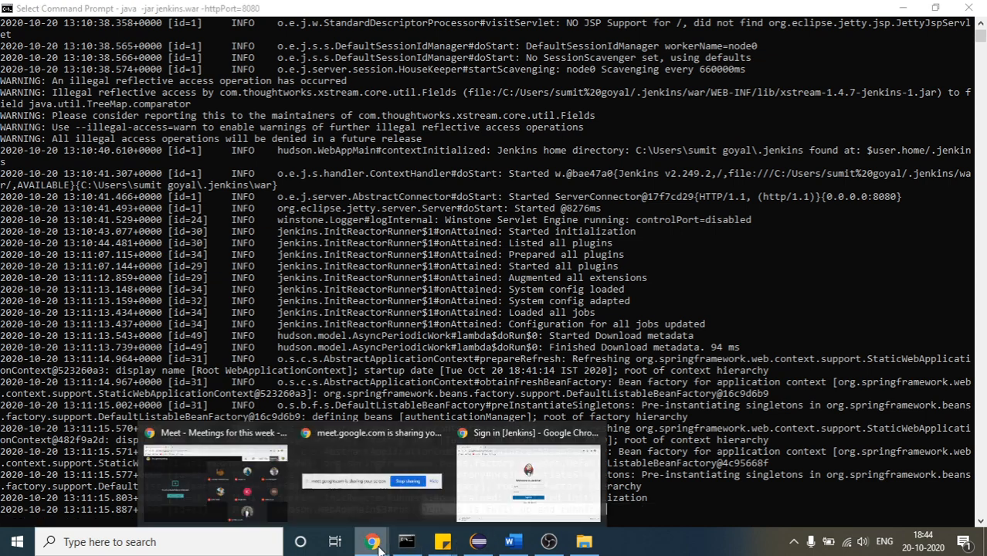
pyautogui.moveTo(372, 541)
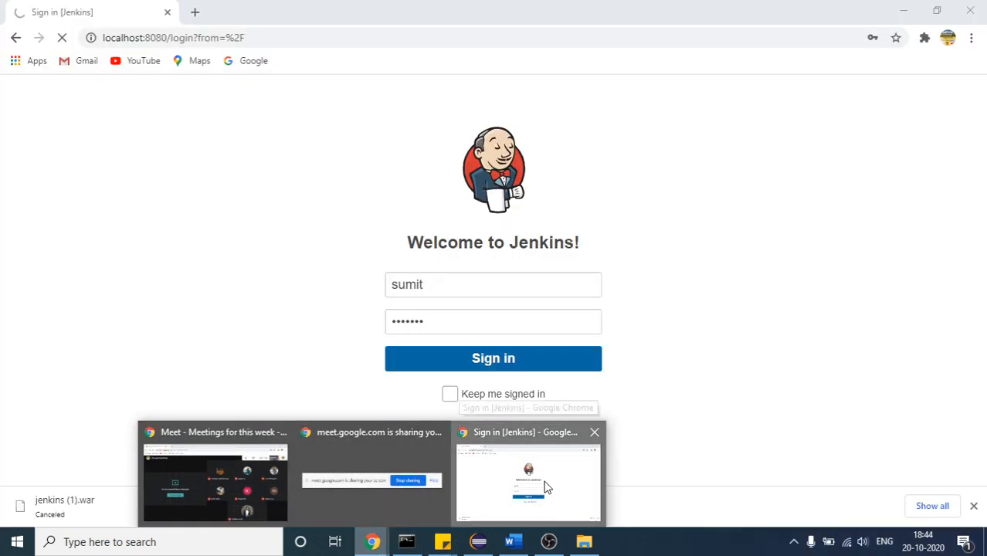
pyautogui.click(533, 486)
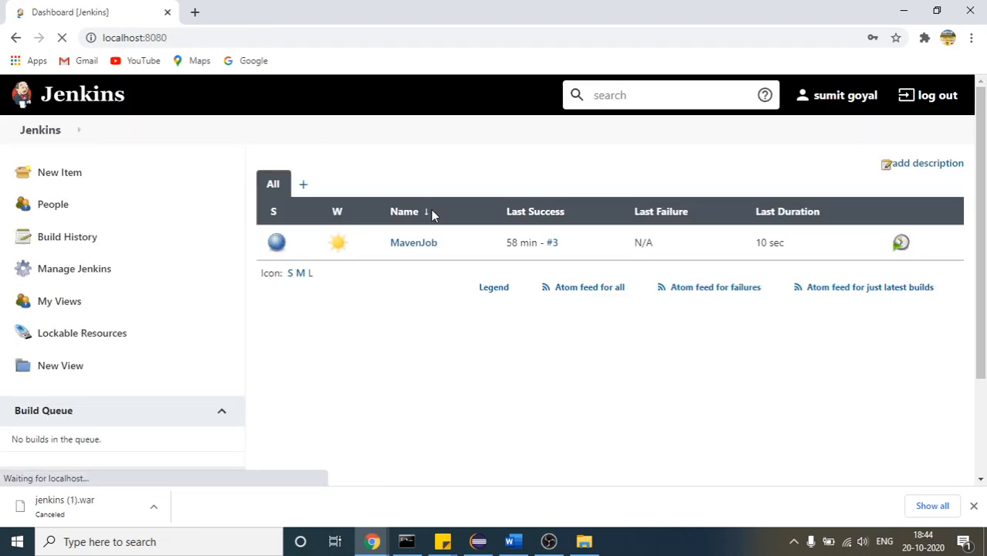
# Delete the MavenJob project from the Jenkins dashboard and confirm the deletion
pyautogui.moveTo(439, 256)
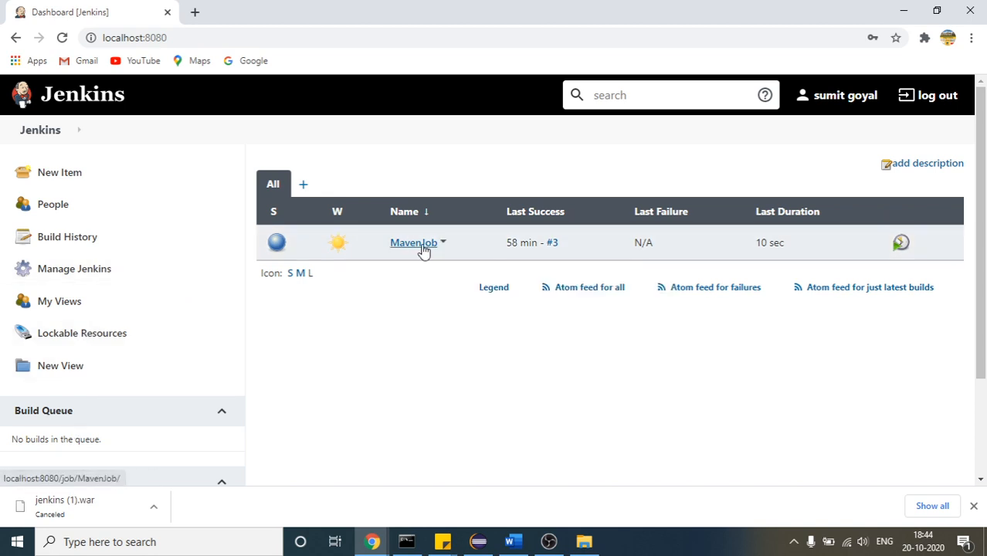
pyautogui.click(444, 244)
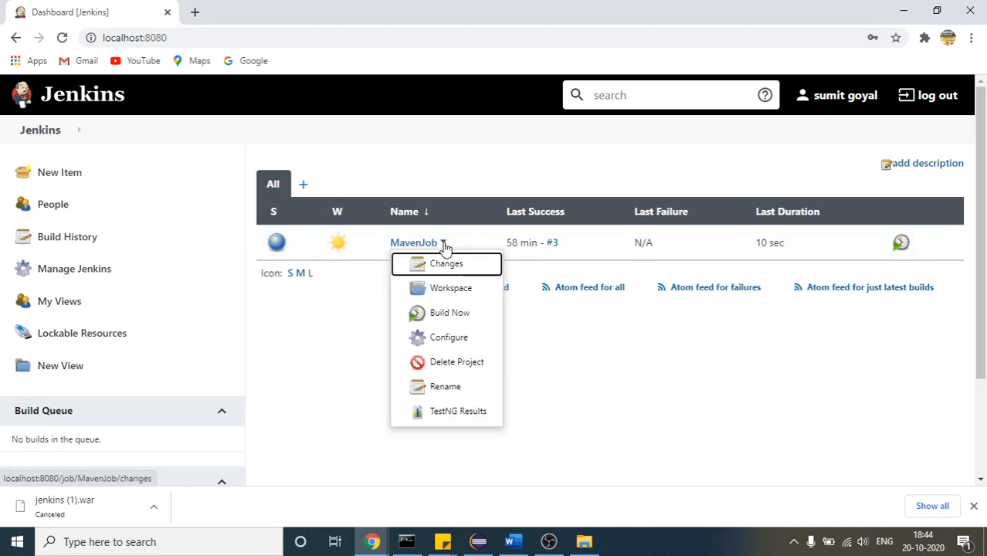
pyautogui.click(451, 364)
pyautogui.click(550, 122)
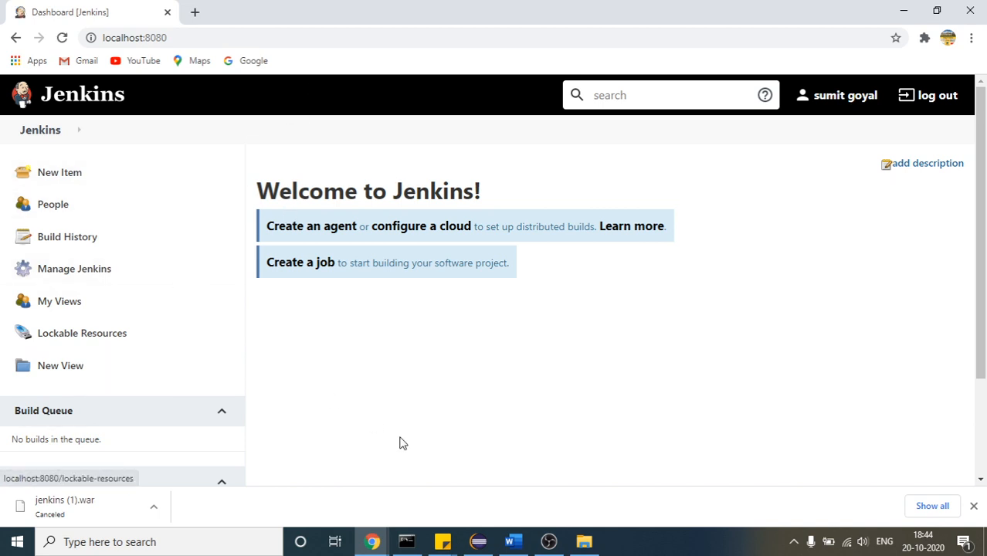
# Review the Welcome to Jenkins dashboard picture in the Word document and the Jenkins startup log in Command Prompt
pyautogui.click(510, 542)
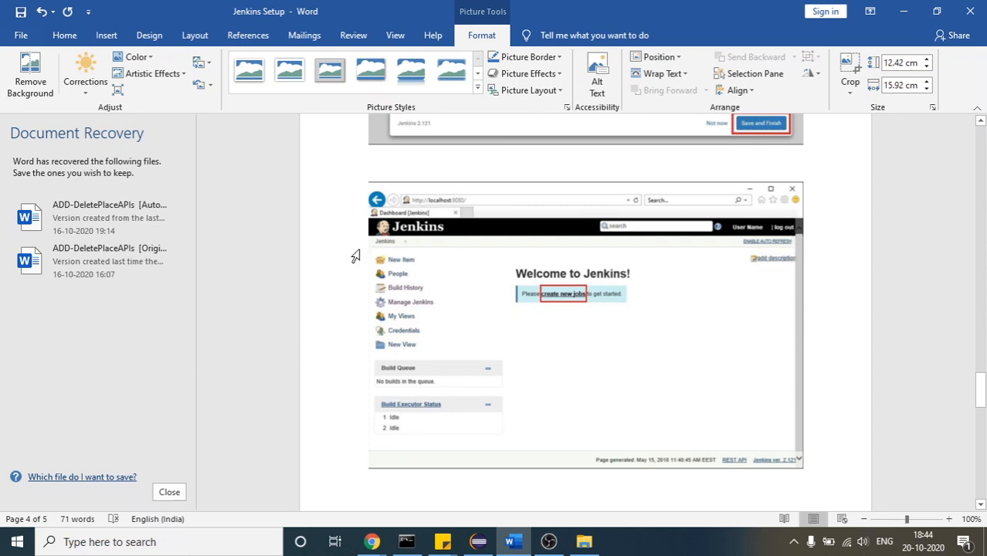
pyautogui.click(374, 543)
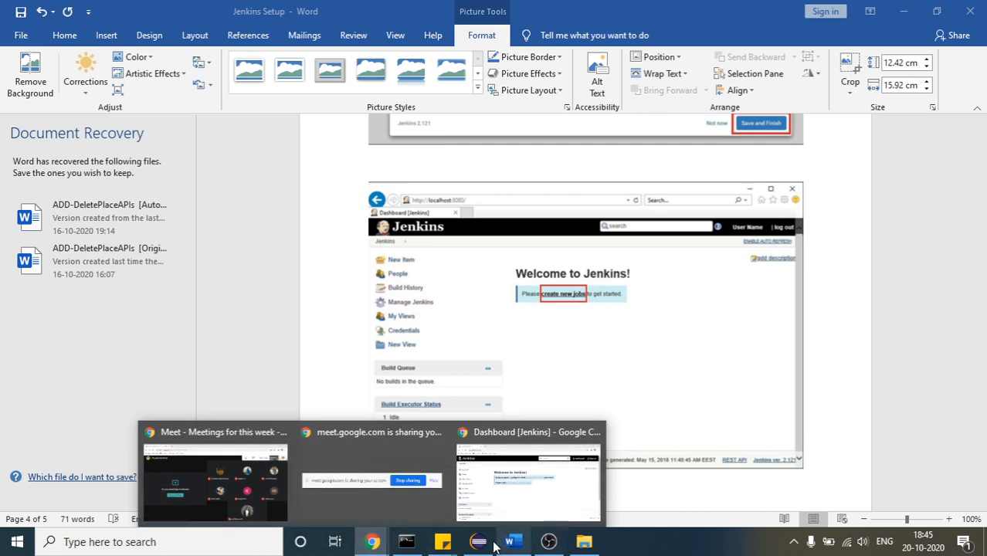
pyautogui.click(406, 542)
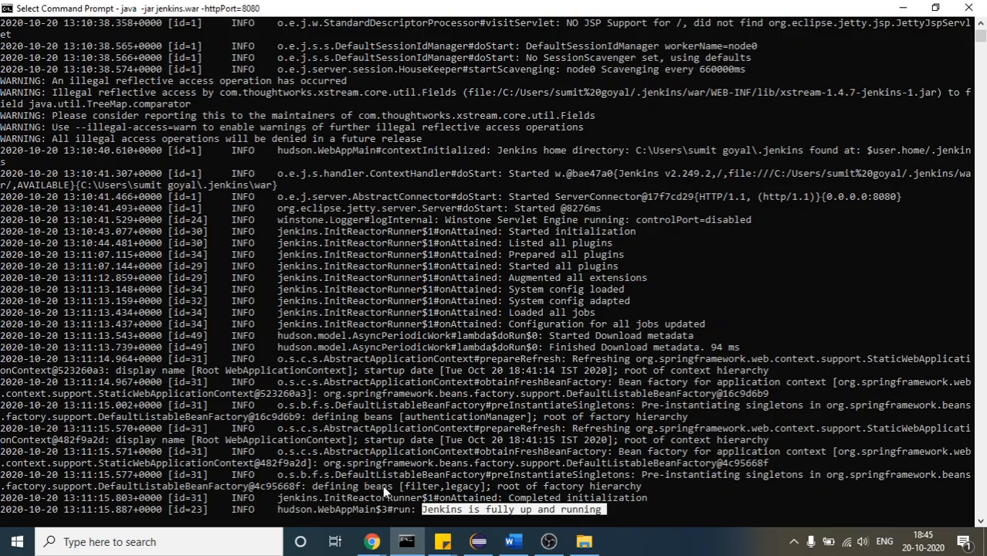
pyautogui.click(903, 7)
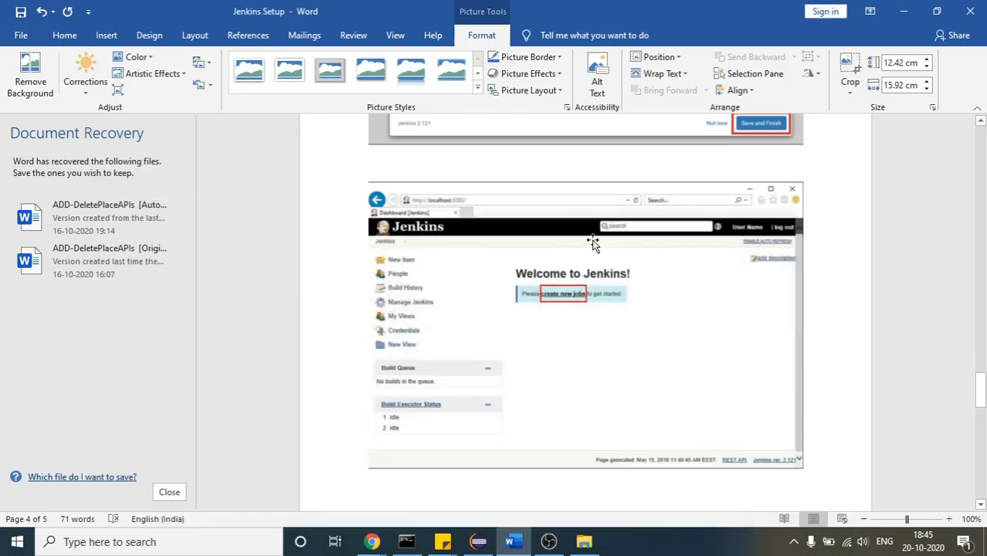
pyautogui.click(982, 397)
pyautogui.moveTo(983, 397)
pyautogui.mouseDown()
pyautogui.moveTo(983, 427)
pyautogui.moveTo(983, 387)
pyautogui.mouseUp()
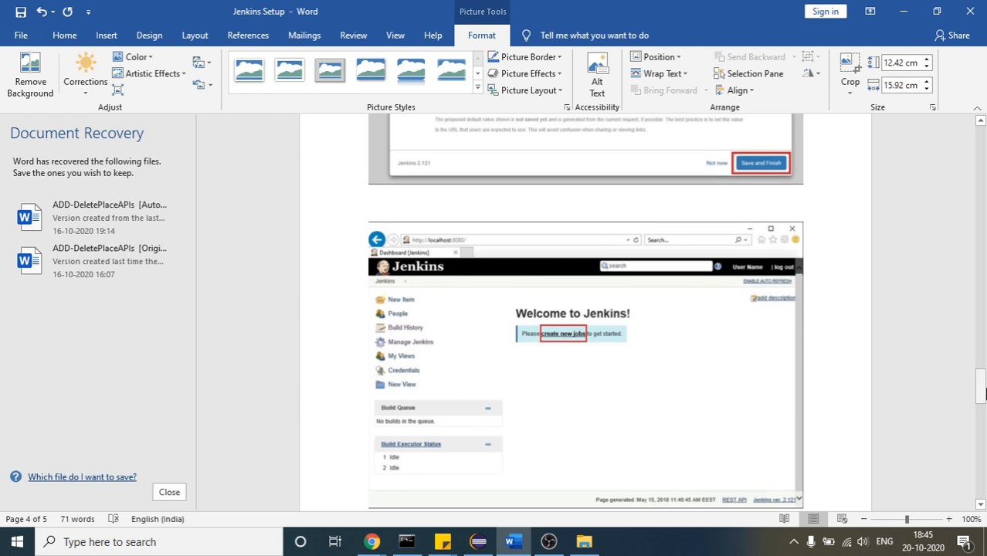
# Open the Jenkins_Project pom.xml in Eclipse and examine the build section containing the maven-surefire-plugin entry
pyautogui.click(478, 542)
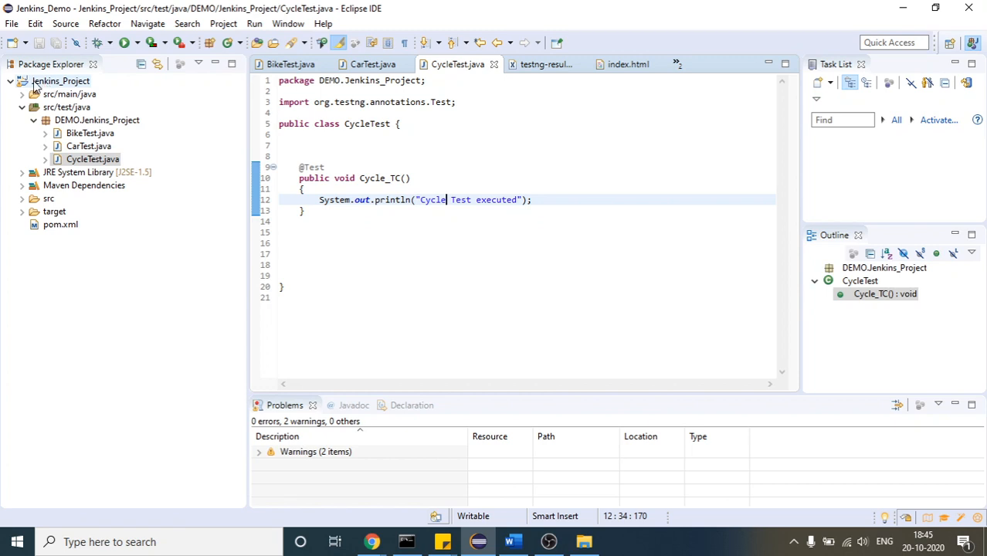
pyautogui.doubleClick(48, 225)
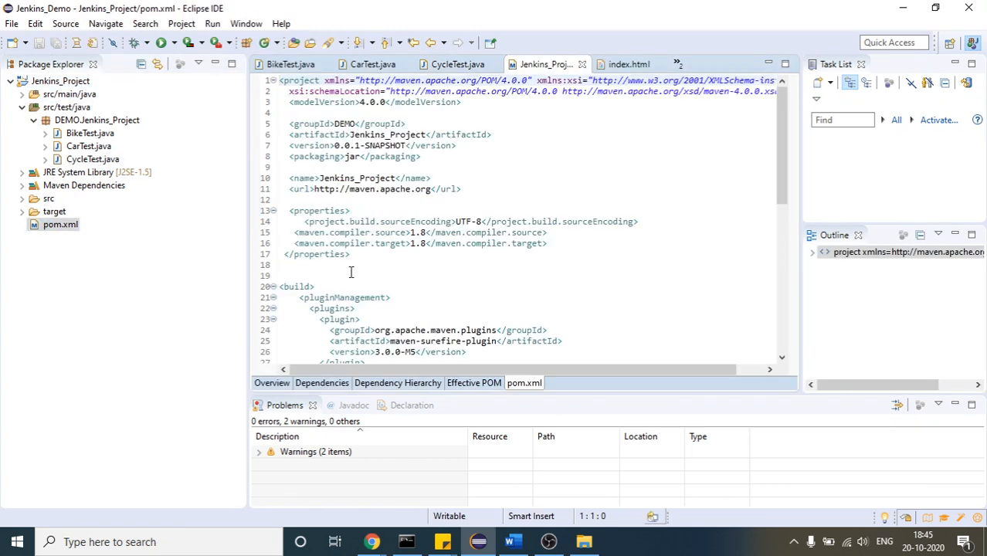
pyautogui.moveTo(780, 174); pyautogui.dragTo(794, 206)
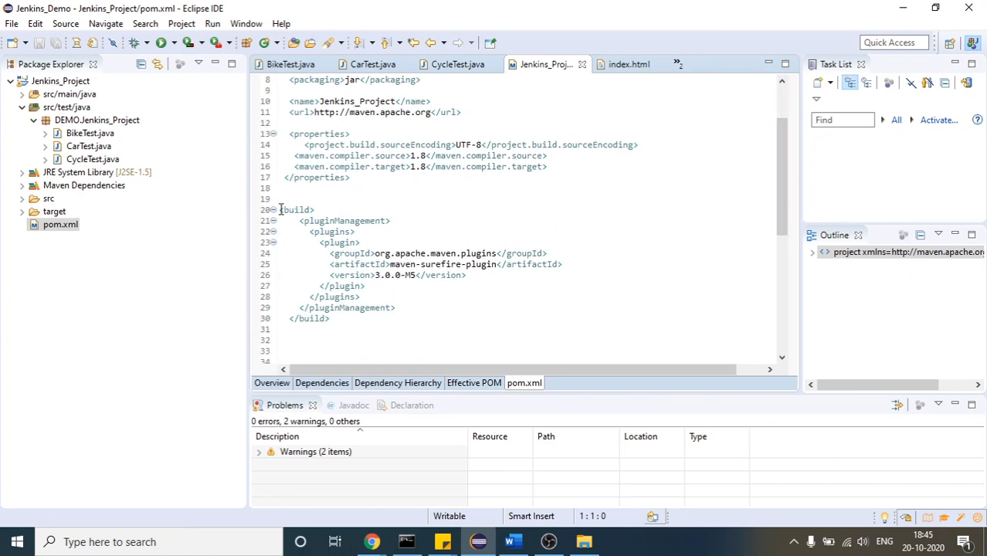
pyautogui.moveTo(279, 210)
pyautogui.mouseDown()
pyautogui.moveTo(331, 333)
pyautogui.moveTo(271, 218)
pyautogui.mouseUp()
pyautogui.click(331, 332)
pyautogui.click(340, 232)
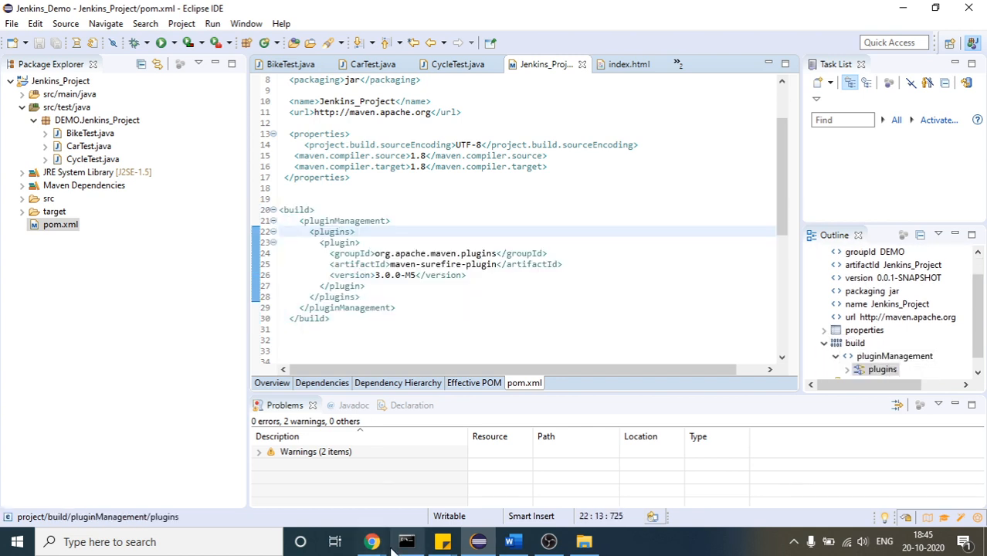
pyautogui.moveTo(342, 275); pyautogui.dragTo(358, 286)
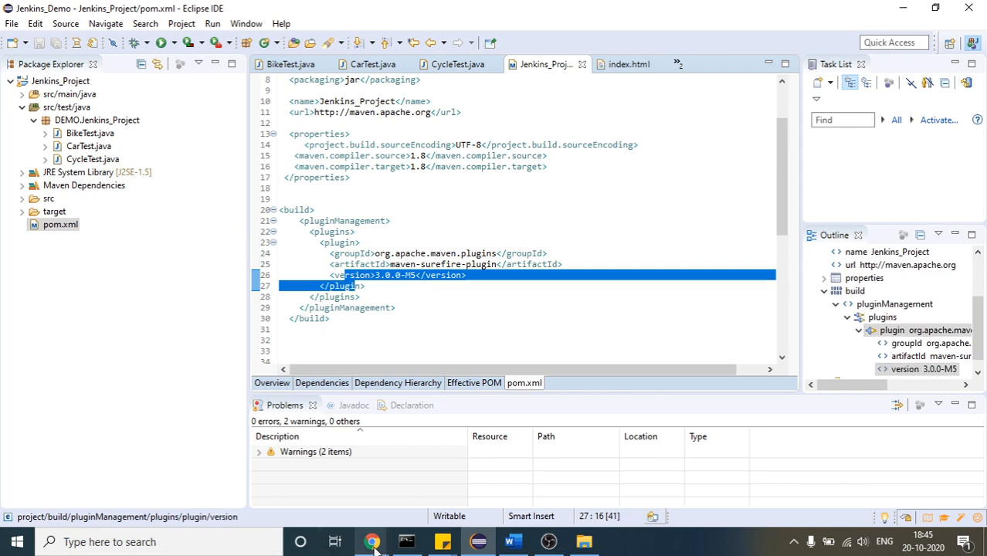
# Search the web for "maven surefire plugin" in a new Chrome tab and open the Maven Surefire Plugin's Usage page
pyautogui.moveTo(374, 543)
pyautogui.click(524, 487)
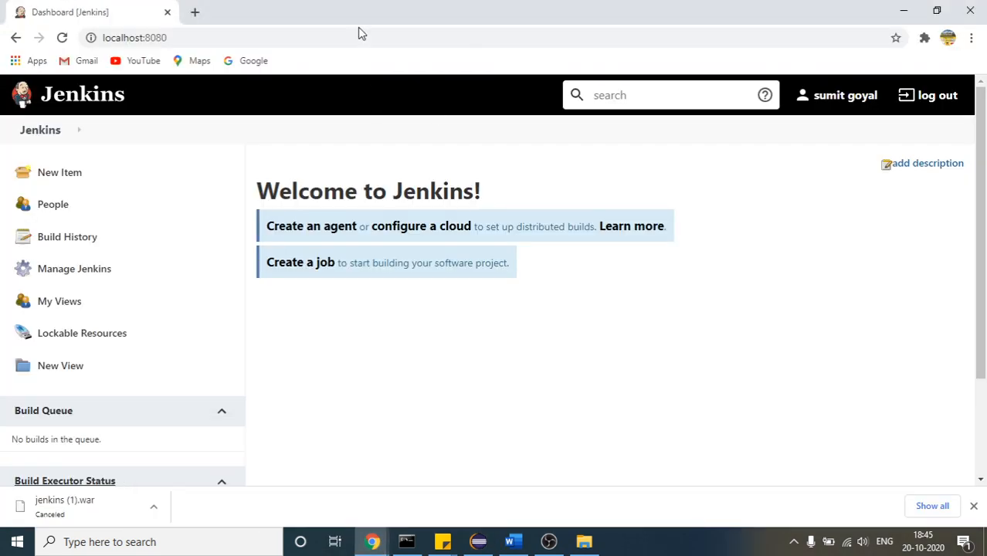
pyautogui.doubleClick(194, 12)
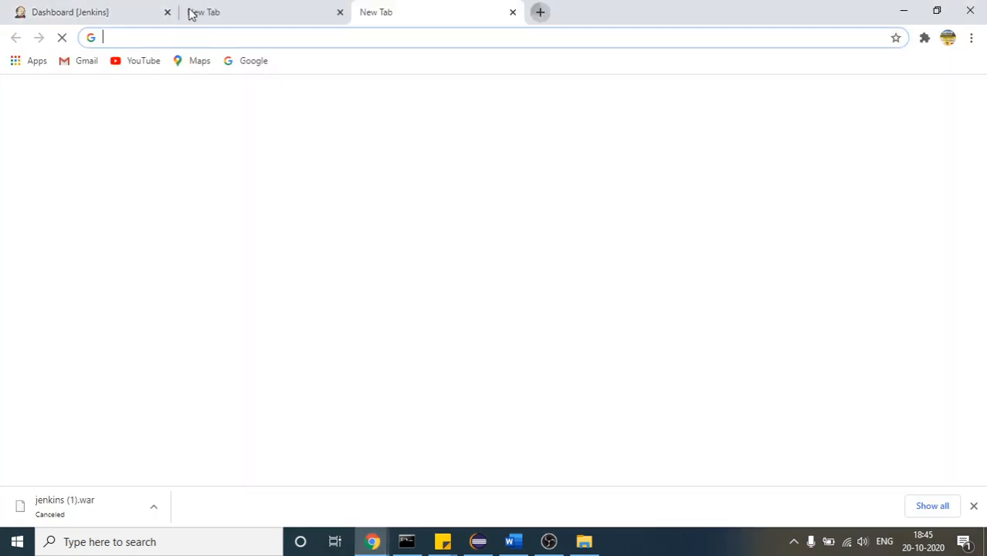
pyautogui.write('mvn s')
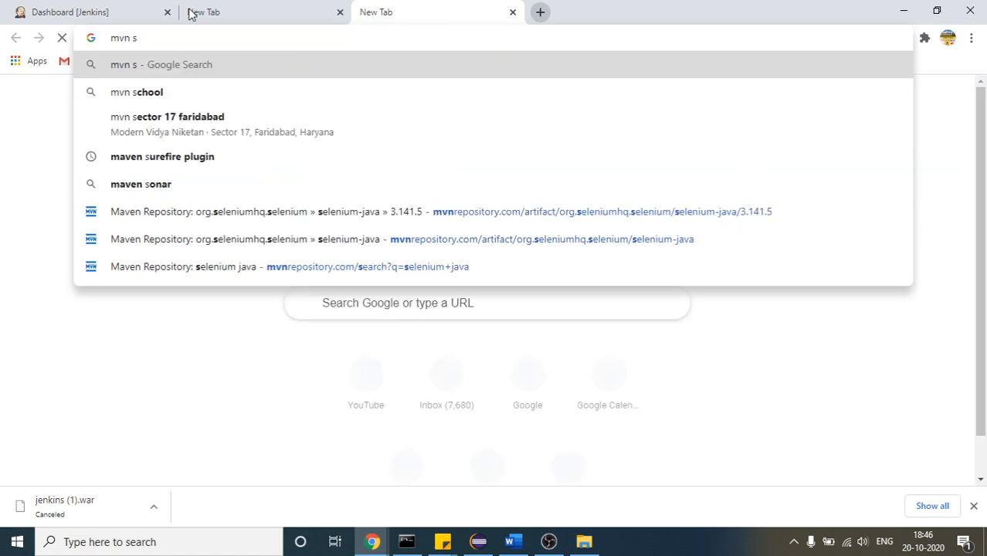
pyautogui.write('ure')
pyautogui.press('Down')
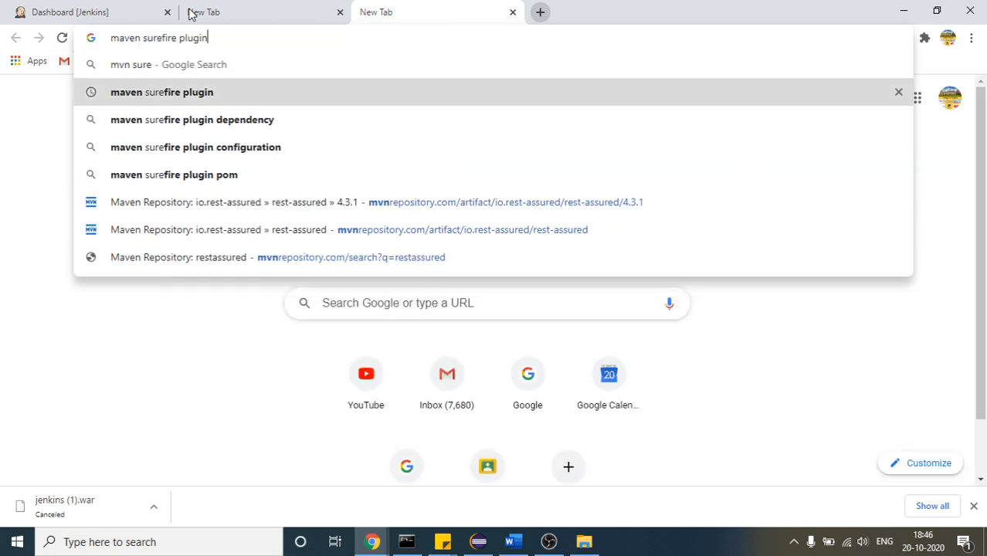
pyautogui.press('Return')
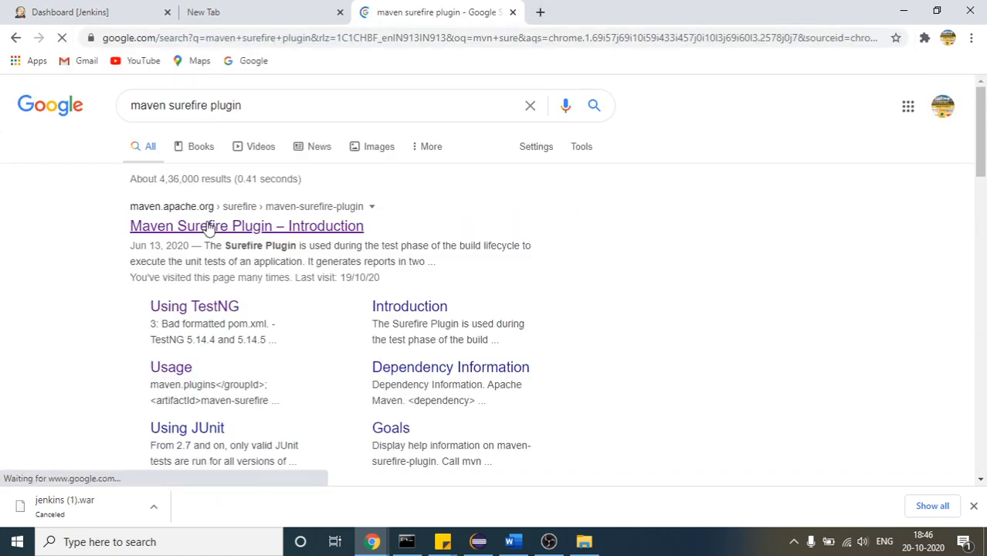
pyautogui.click(209, 226)
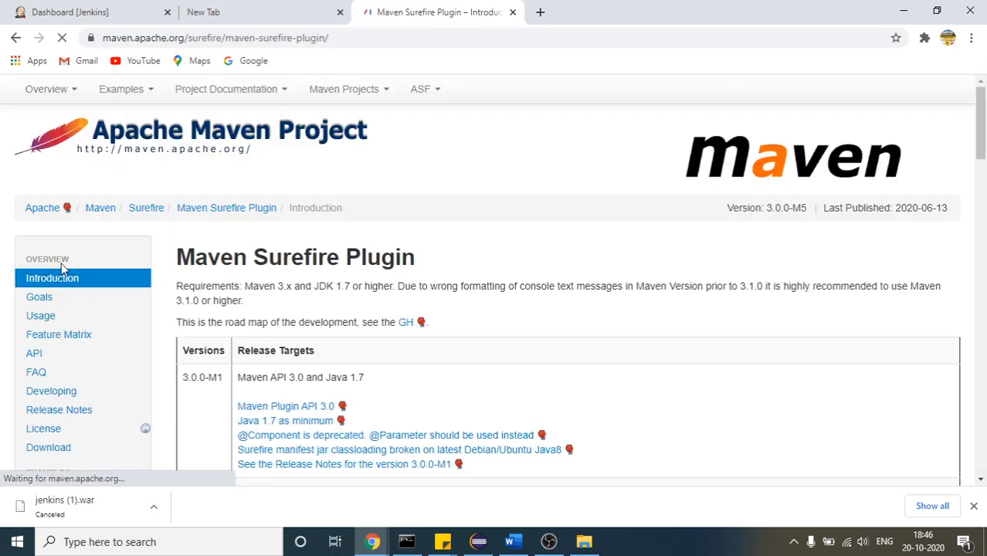
pyautogui.click(41, 317)
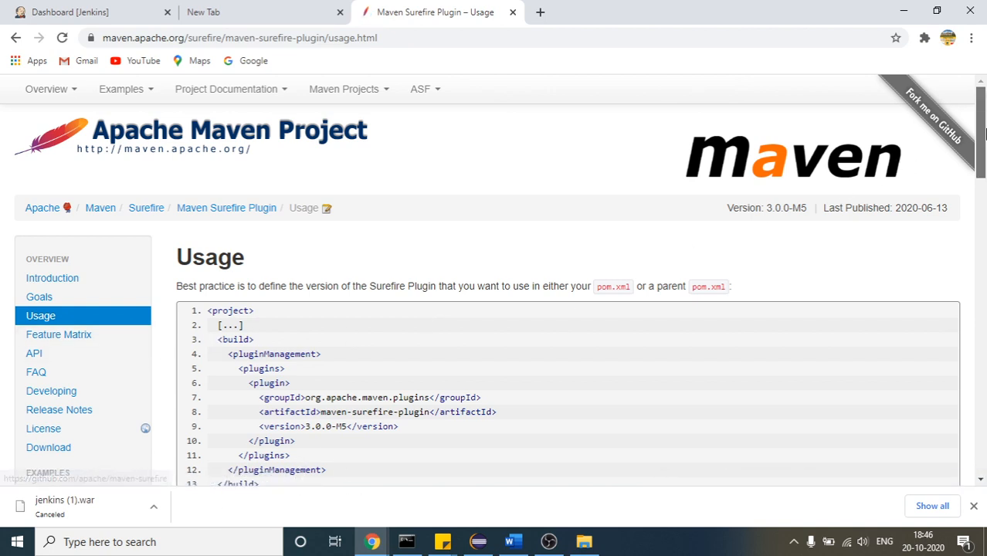
# Select the sample build block on the Surefire Usage page and return to pom.xml in Eclipse to compare it
pyautogui.scroll(-1, 250, 242)
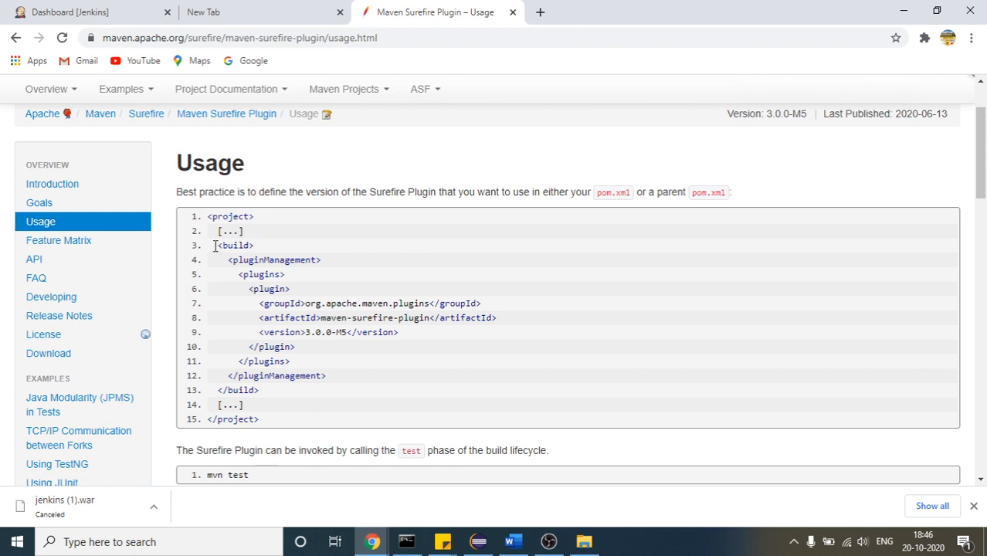
pyautogui.moveTo(263, 390); pyautogui.dragTo(217, 244)
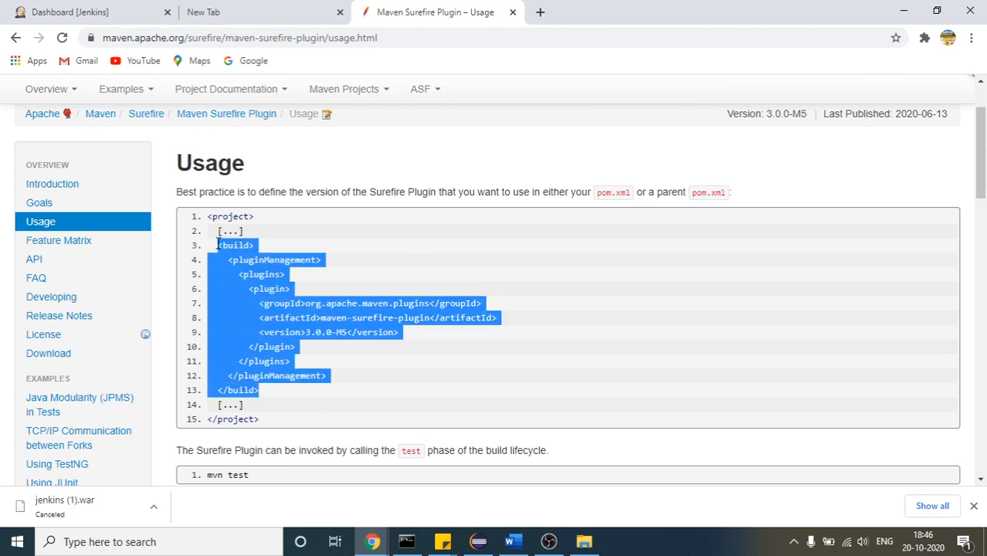
pyautogui.click(478, 541)
pyautogui.click(414, 302)
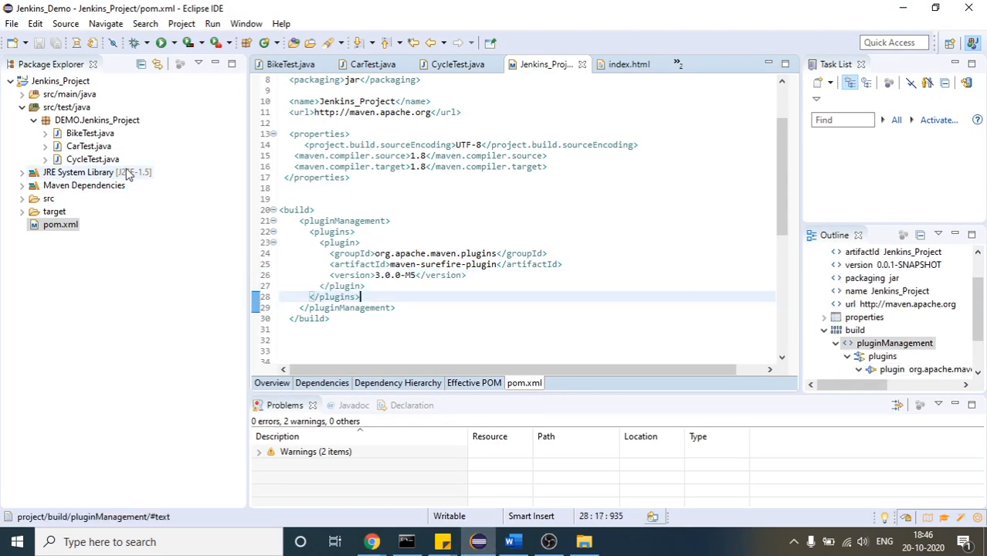
pyautogui.click(183, 546)
pyautogui.write('t')
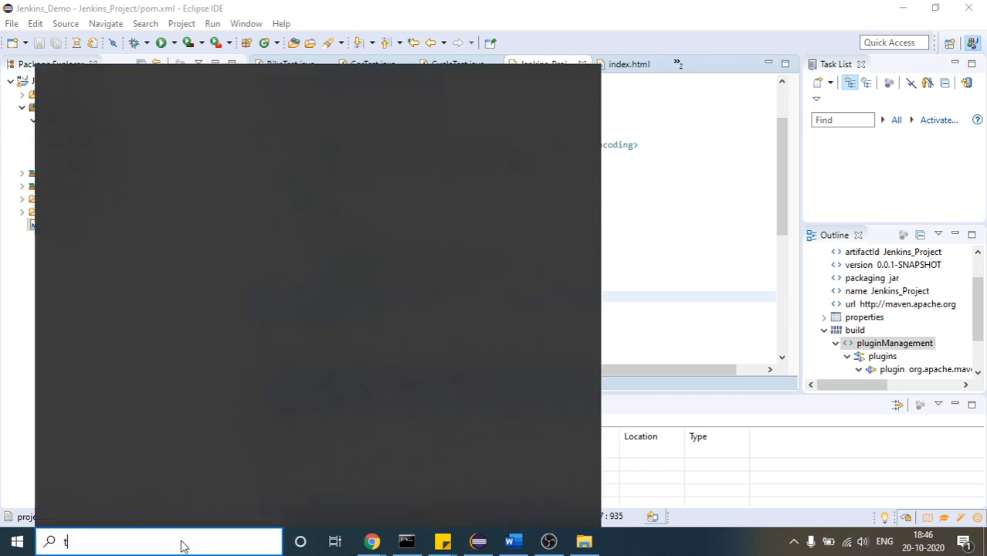
pyautogui.write('hi')
pyautogui.click(734, 208)
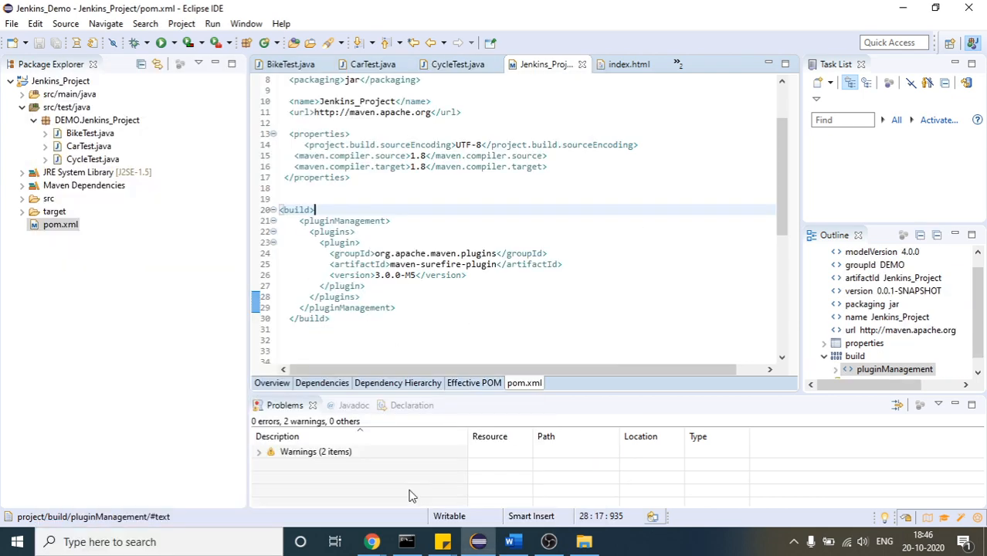
# Return to the Jenkins dashboard in Chrome and open Global Tool Configuration from the Jenkins management page
pyautogui.moveTo(372, 542)
pyautogui.click(495, 506)
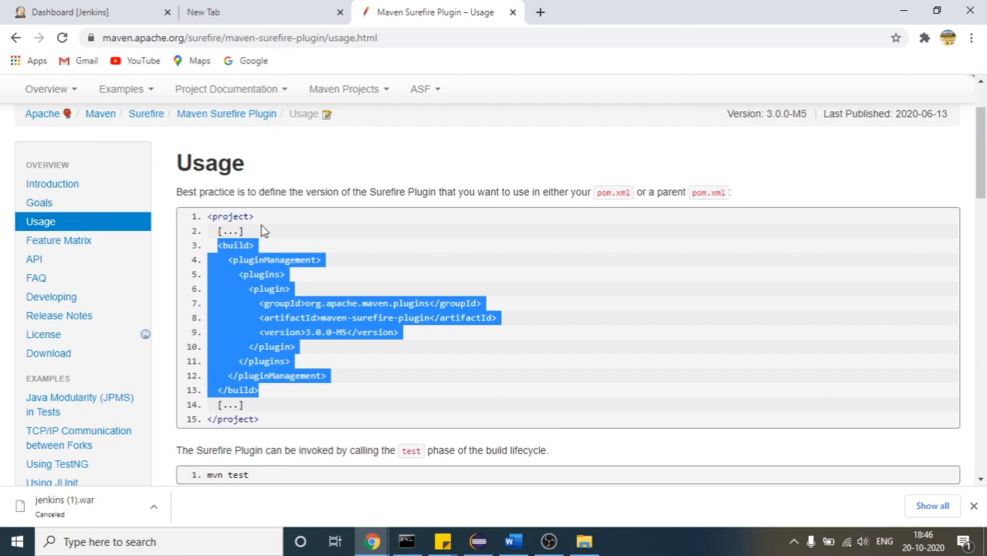
pyautogui.click(46, 11)
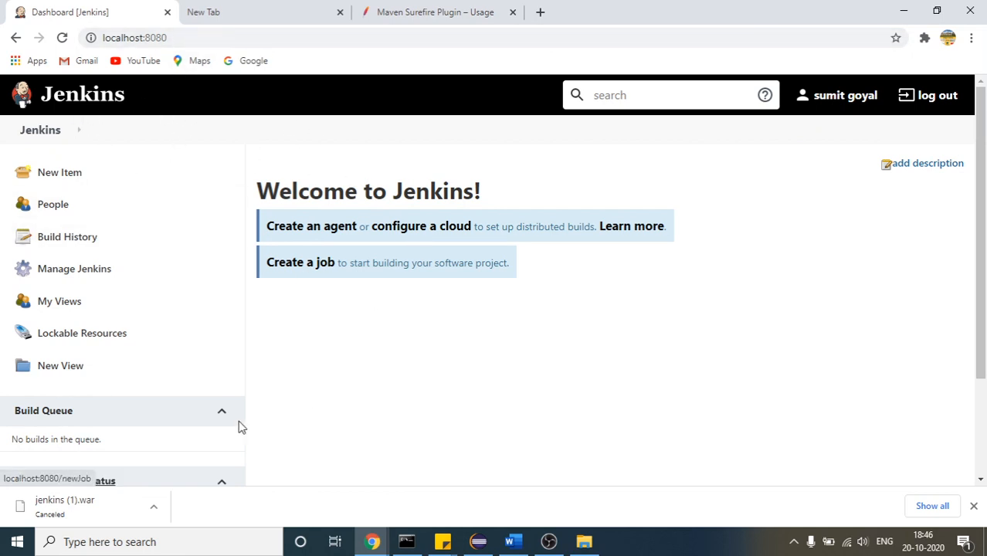
pyautogui.click(71, 276)
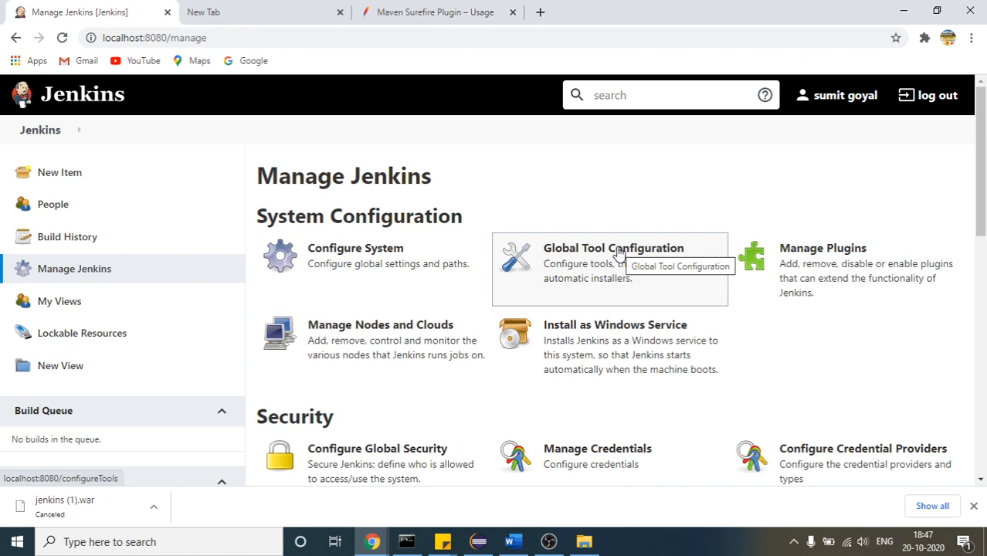
pyautogui.click(619, 252)
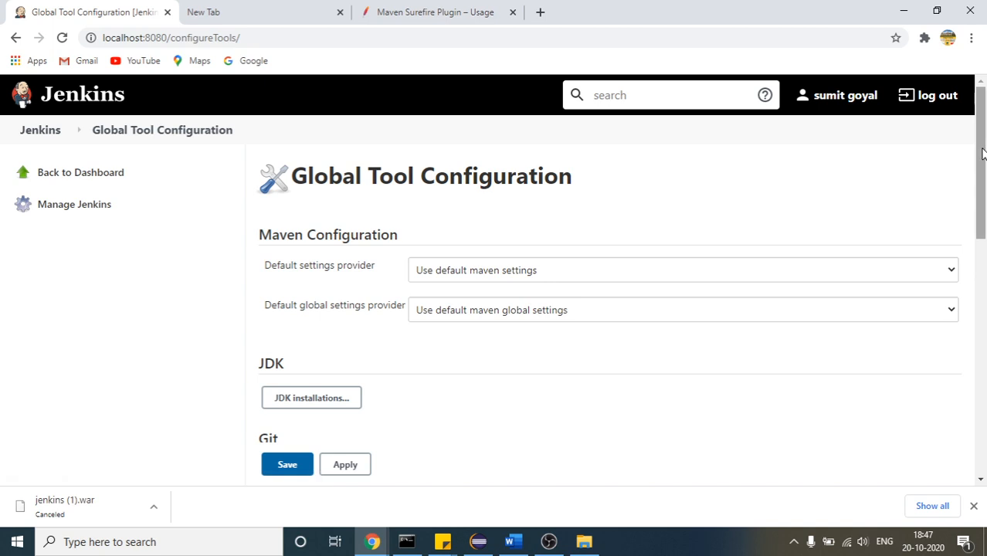
# Delete the Default Git installation from the Global Tool Configuration
pyautogui.moveTo(983, 153); pyautogui.dragTo(983, 219)
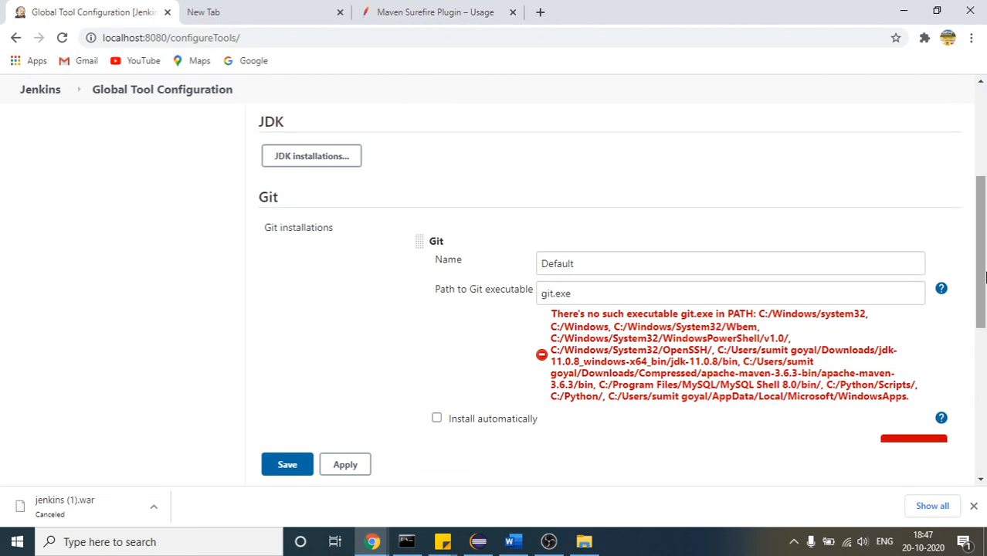
pyautogui.moveTo(983, 224); pyautogui.dragTo(983, 287)
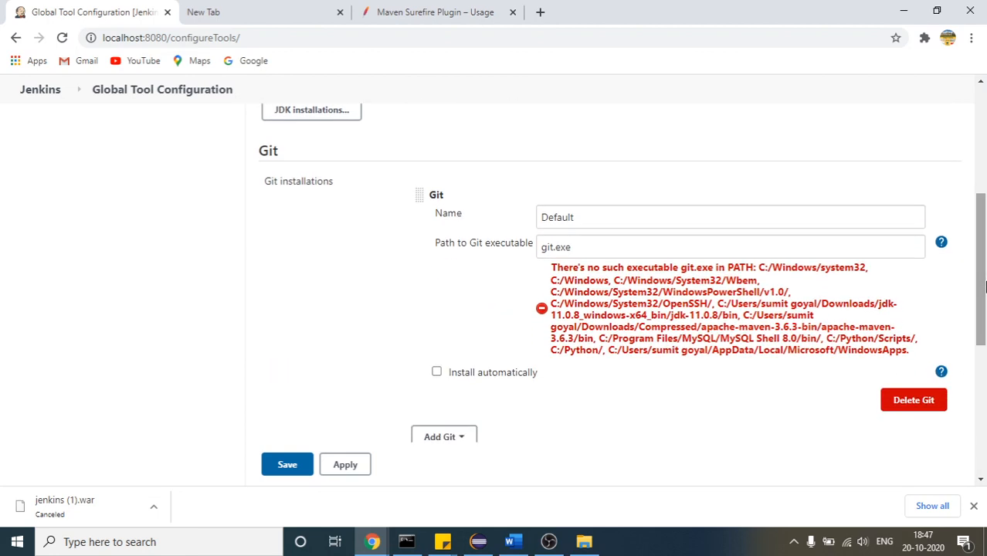
pyautogui.click(908, 401)
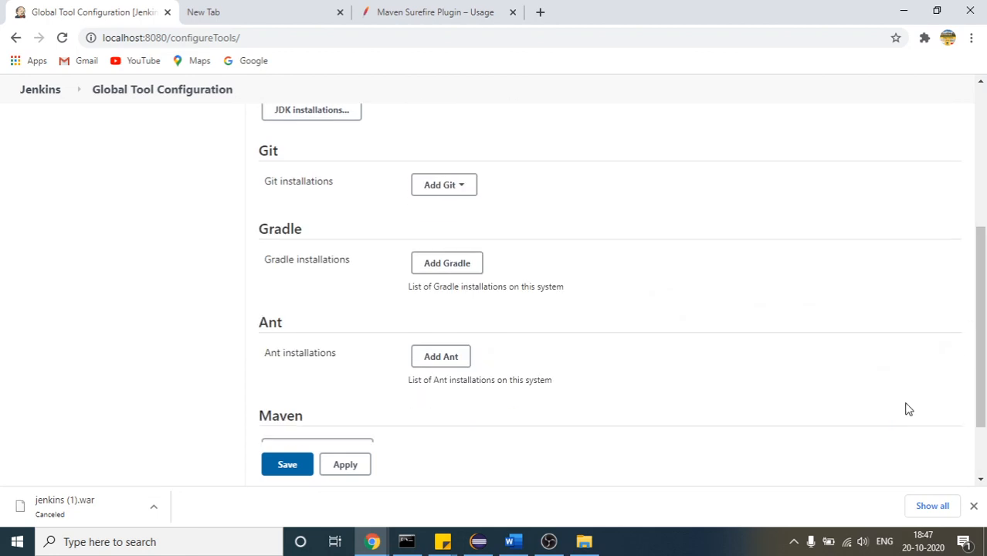
# Expand the JDK installations and examine the jdk-11.0.8 entry, highlighting its JAVA_HOME path
pyautogui.moveTo(982, 350); pyautogui.dragTo(983, 245)
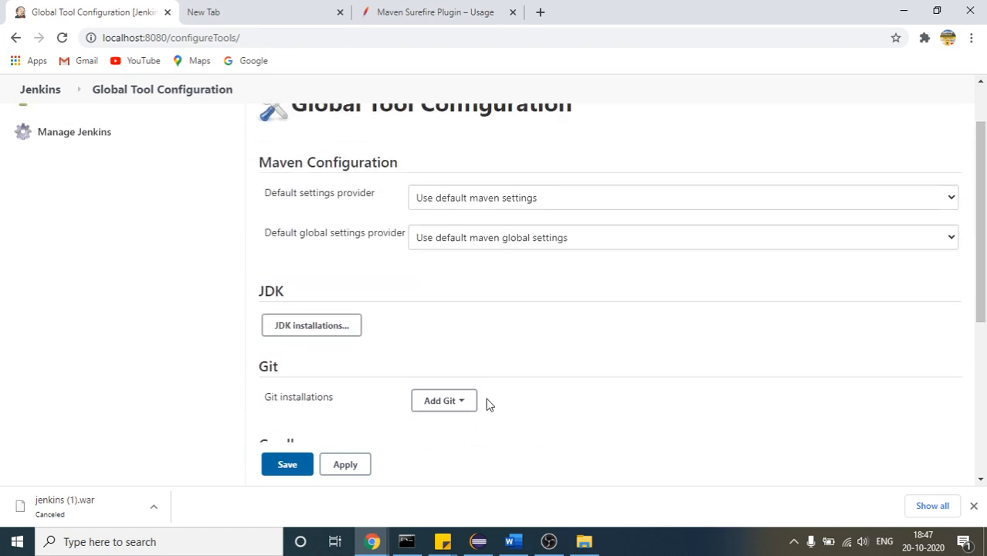
pyautogui.click(285, 328)
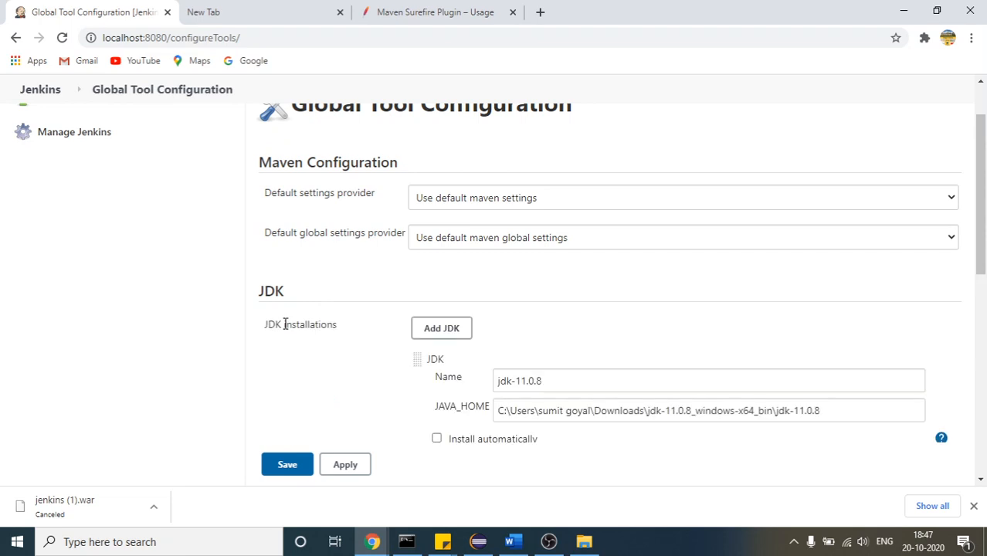
pyautogui.moveTo(986, 186); pyautogui.dragTo(985, 221)
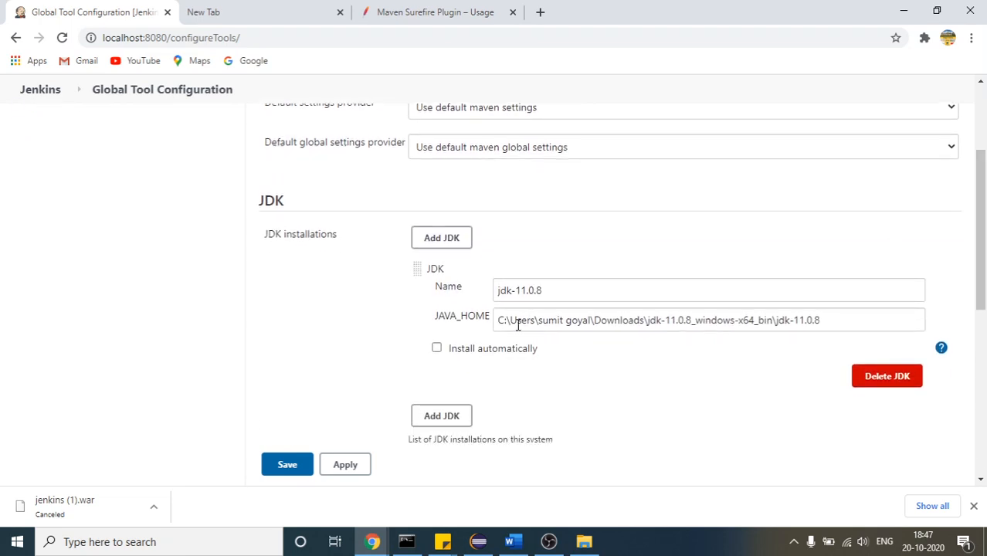
pyautogui.moveTo(499, 323); pyautogui.dragTo(833, 316)
pyautogui.click(66, 541)
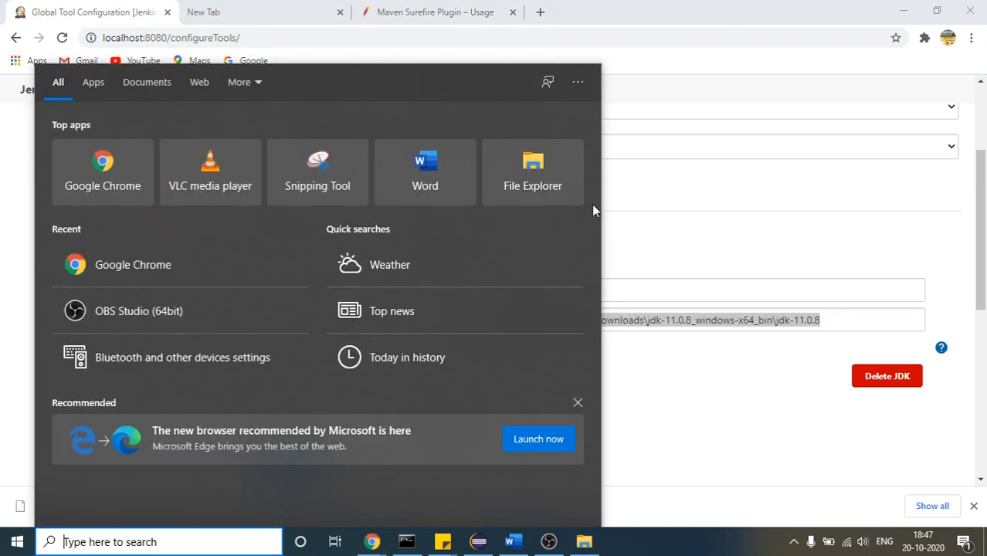
pyautogui.click(684, 168)
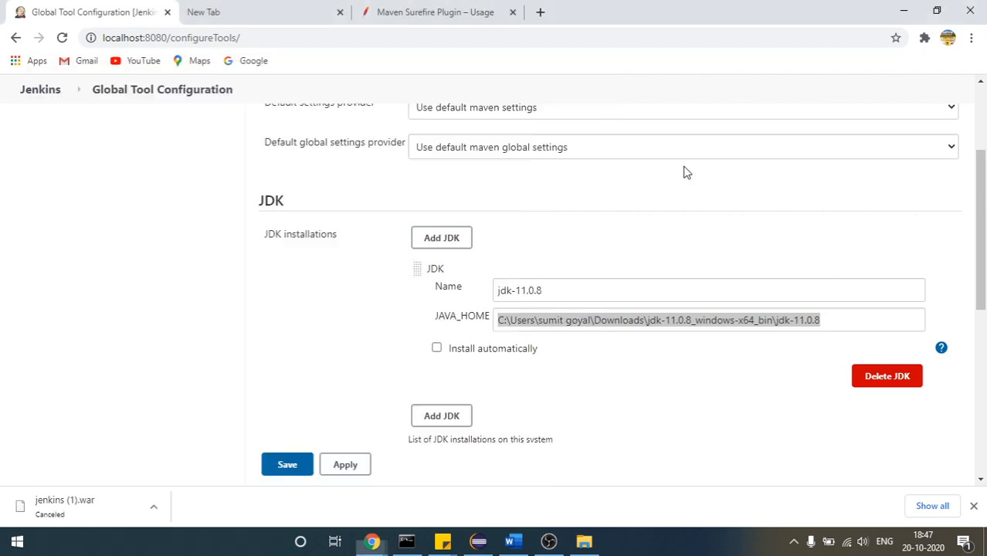
pyautogui.tripleClick(675, 325)
pyautogui.doubleClick(675, 325)
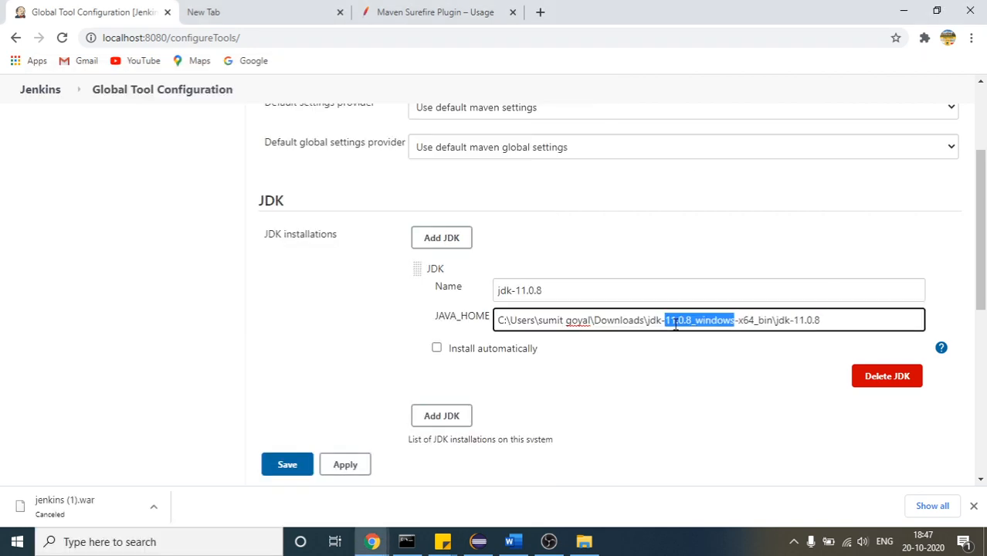
pyautogui.click(675, 325)
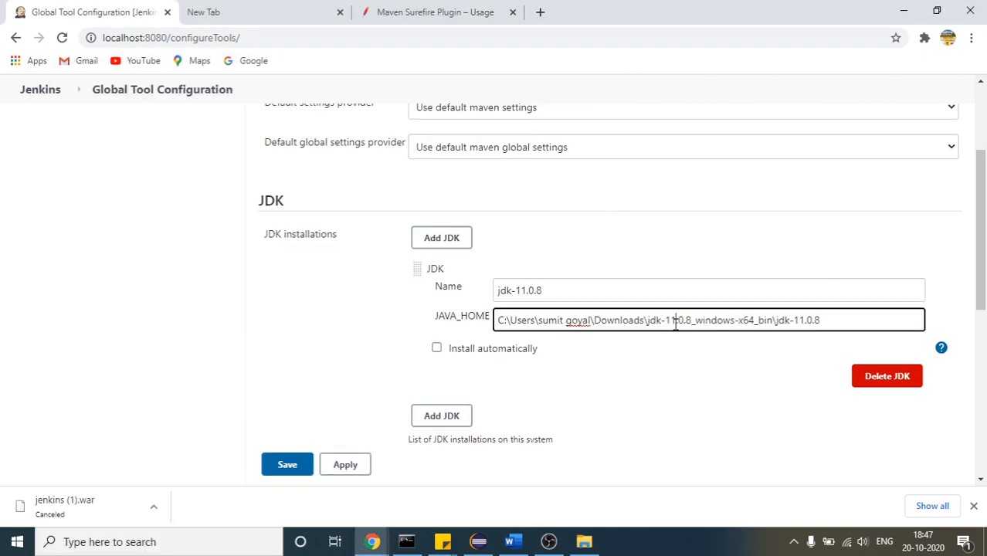
# Add the note "//When I installed Jenkins in my machine I was having jdk 14 in mt machine" below the dashboard picture in Word
pyautogui.click(510, 544)
pyautogui.moveTo(981, 386); pyautogui.dragTo(984, 410)
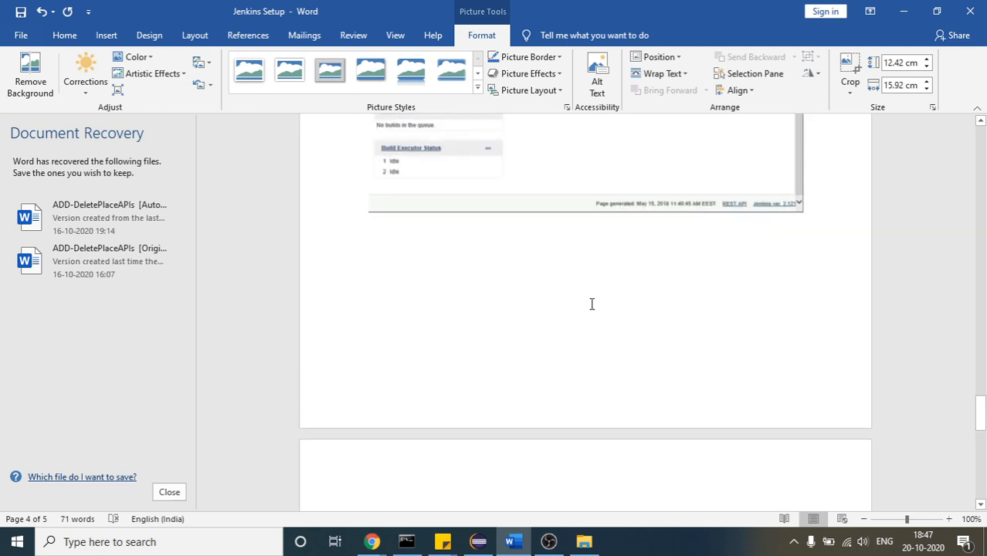
pyautogui.write('/')
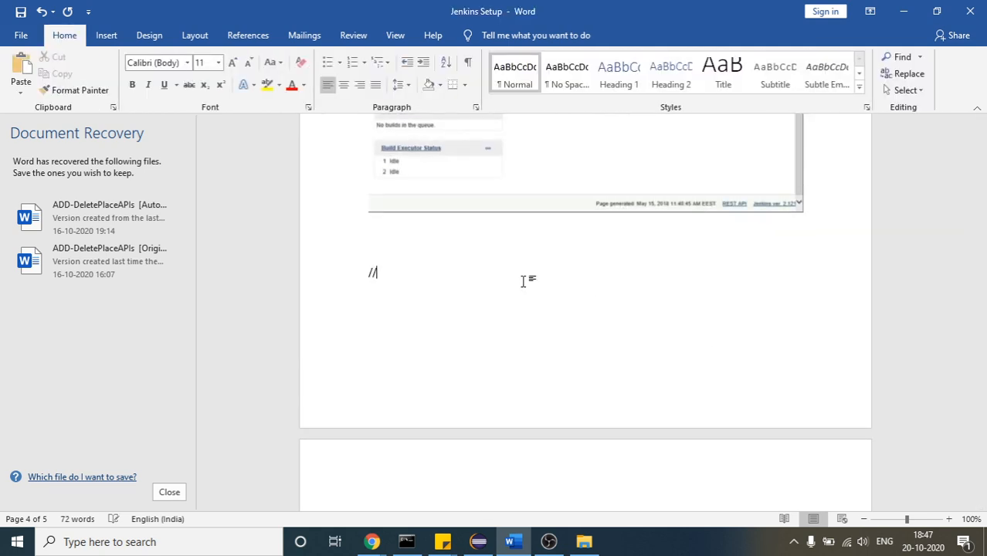
pyautogui.write('WHen I installed java in my')
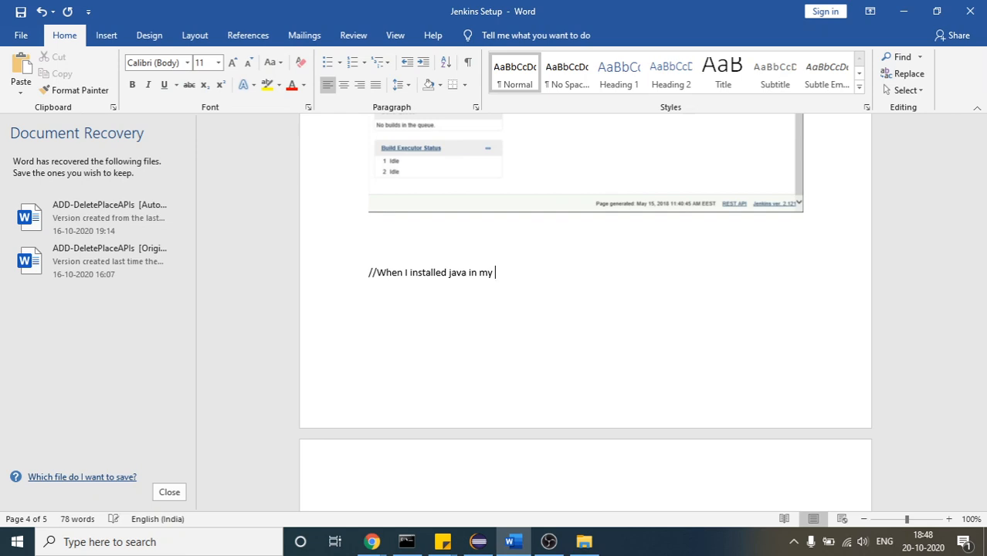
pyautogui.press('BackSpace')
pyautogui.press('BackSpace')
pyautogui.press('BackSpace')
pyautogui.press('BackSpace')
pyautogui.press('BackSpace')
pyautogui.write('ns')
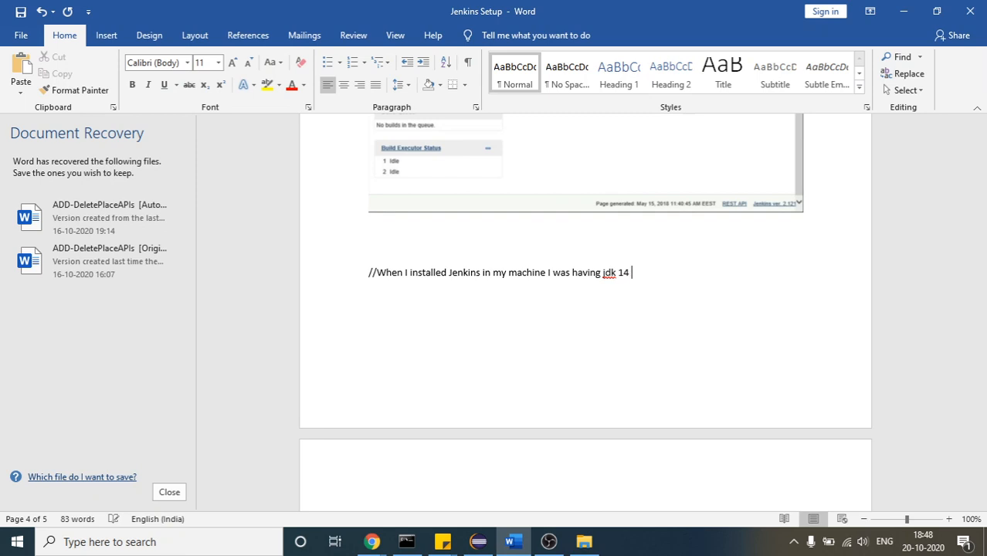
pyautogui.write('machine')
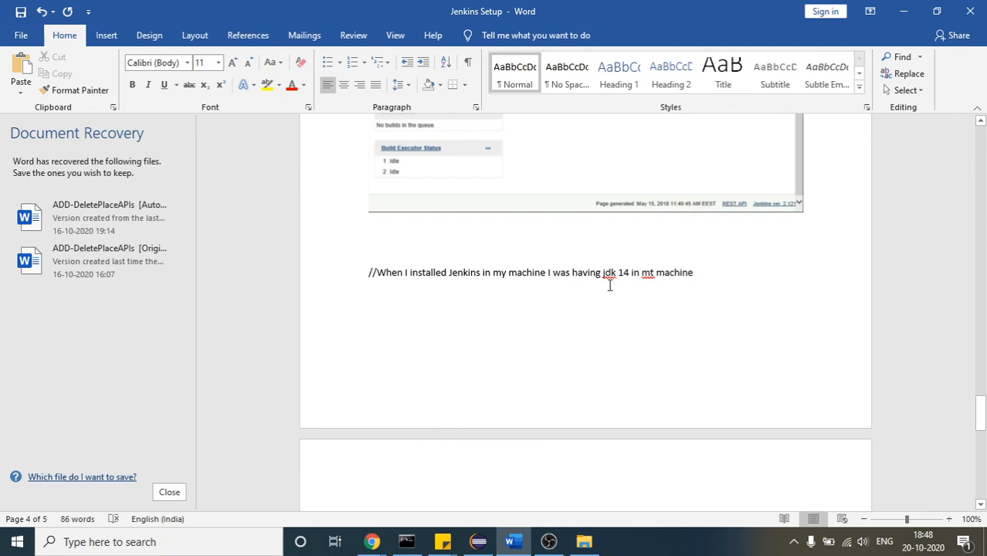
# Highlight the JDK version number 14 in the Word note about the Jenkins installation
pyautogui.moveTo(619, 274); pyautogui.dragTo(632, 274)
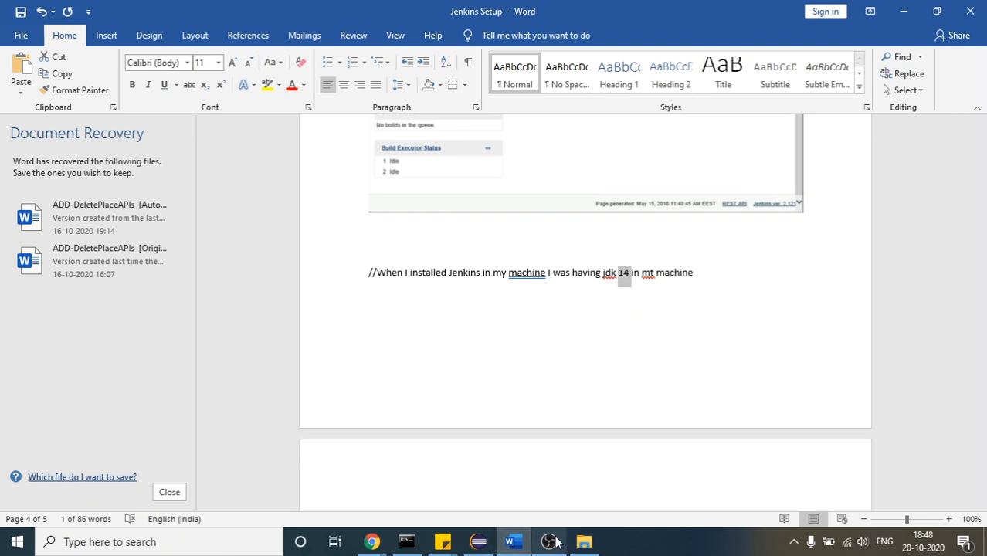
pyautogui.click(618, 304)
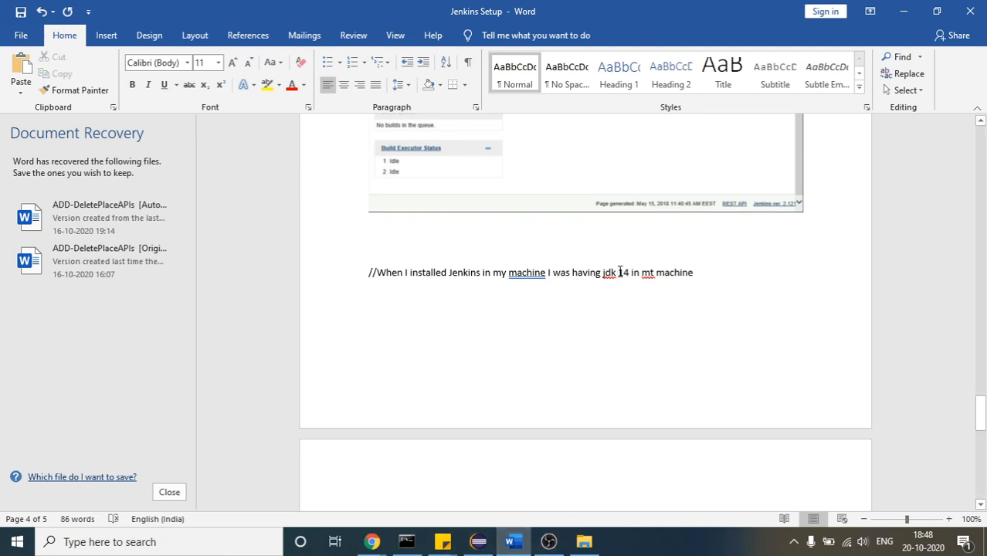
pyautogui.moveTo(620, 272); pyautogui.dragTo(632, 272)
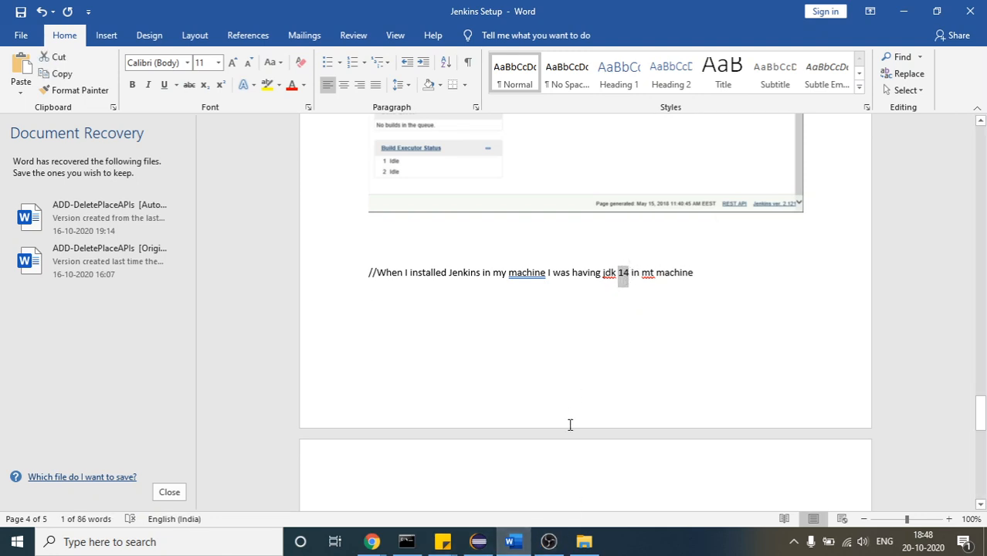
# Switch to the Jenkins Global Tool Configuration page in Chrome and highlight the Downloads part of the JAVA_HOME path
pyautogui.click(584, 545)
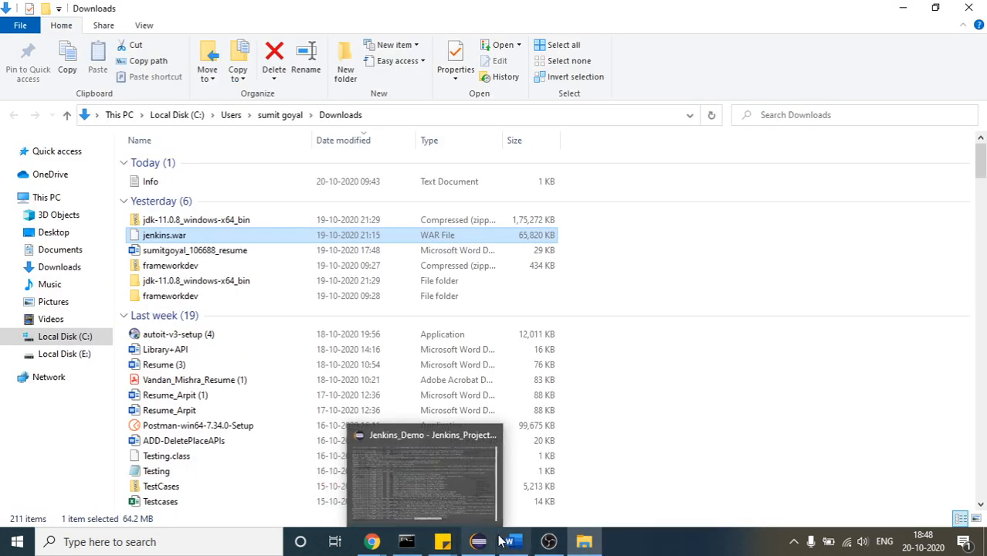
pyautogui.moveTo(480, 544)
pyautogui.moveTo(373, 543)
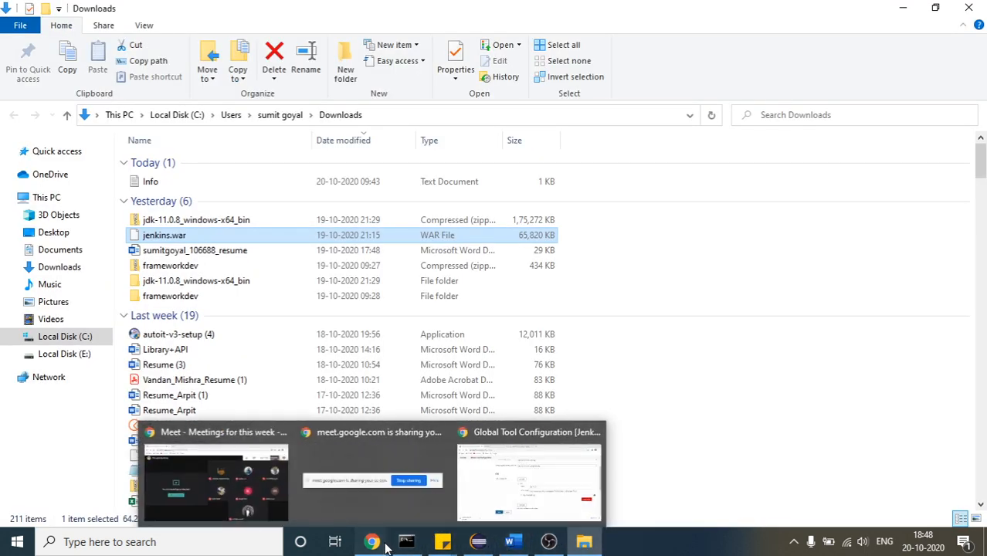
pyautogui.click(544, 479)
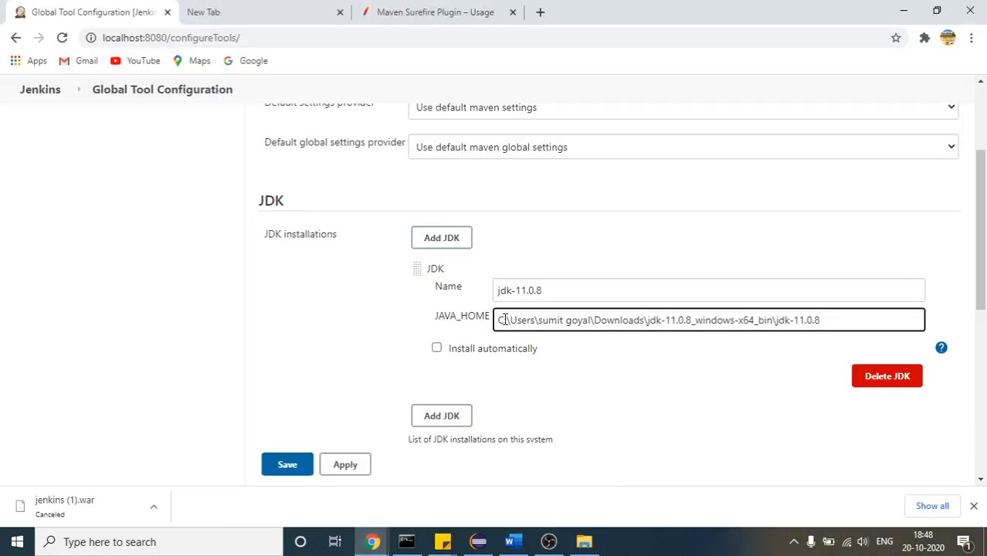
pyautogui.moveTo(499, 320); pyautogui.dragTo(651, 311)
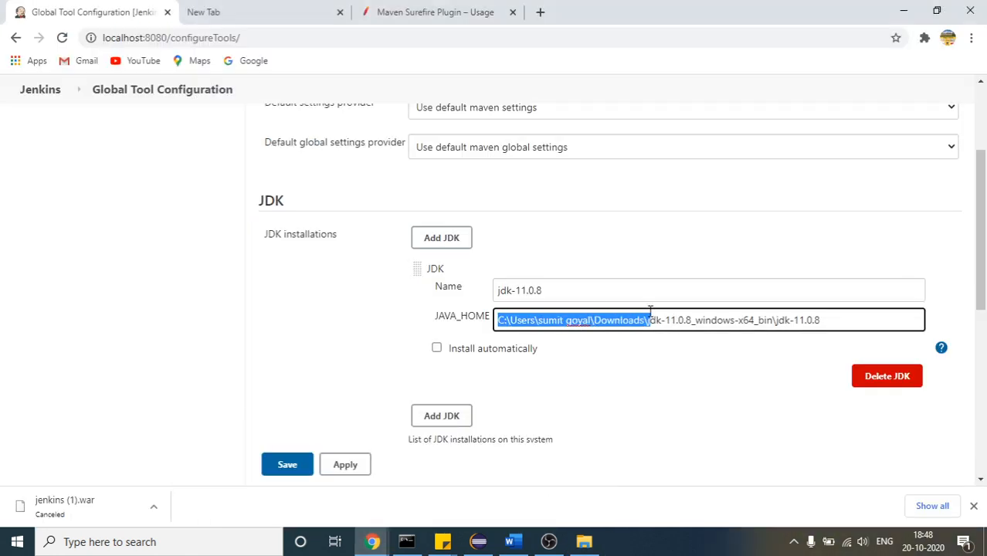
pyautogui.click(650, 311)
# Copy the full JAVA_HOME path of the jdk-11.0.8 entry and open that folder in File Explorer
pyautogui.moveTo(844, 317); pyautogui.dragTo(472, 311)
pyautogui.hotkey('ctrl', 'c')
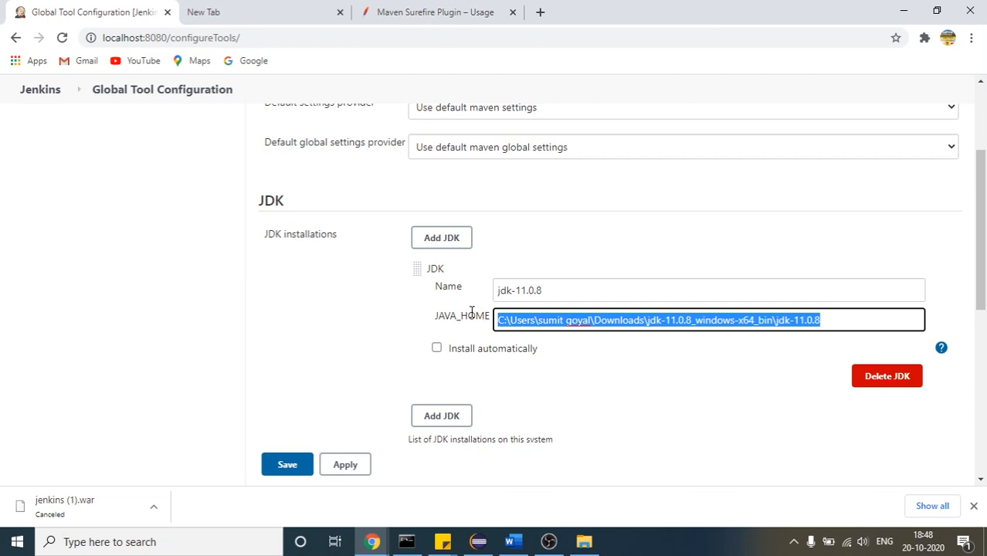
pyautogui.click(592, 547)
pyautogui.click(397, 114)
pyautogui.hotkey('ctrl', 'v')
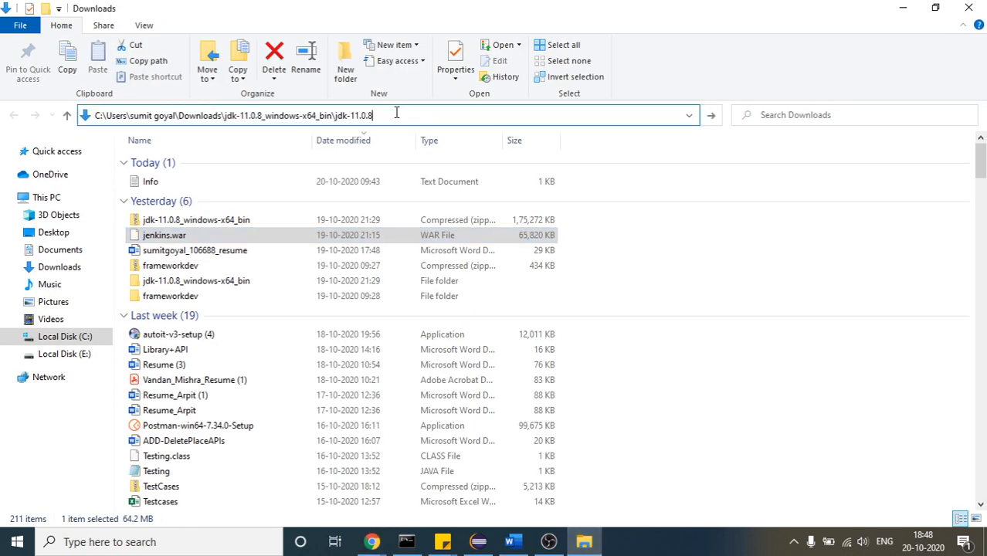
pyautogui.press('Return')
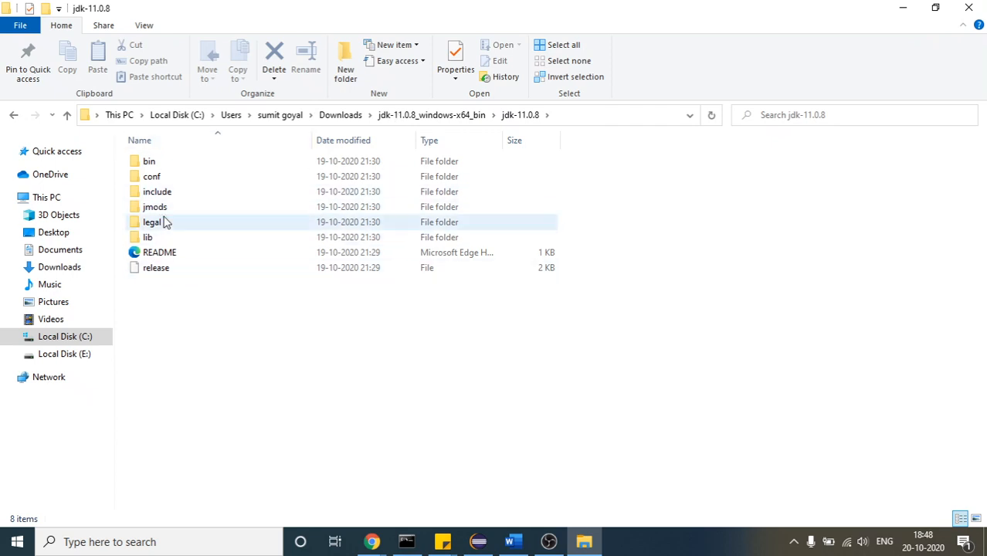
# Examine the contents of the jdk-11.0.8 folder and highlight its full path
pyautogui.moveTo(172, 400); pyautogui.dragTo(114, 139)
pyautogui.moveTo(135, 157); pyautogui.dragTo(244, 255)
pyautogui.click(439, 357)
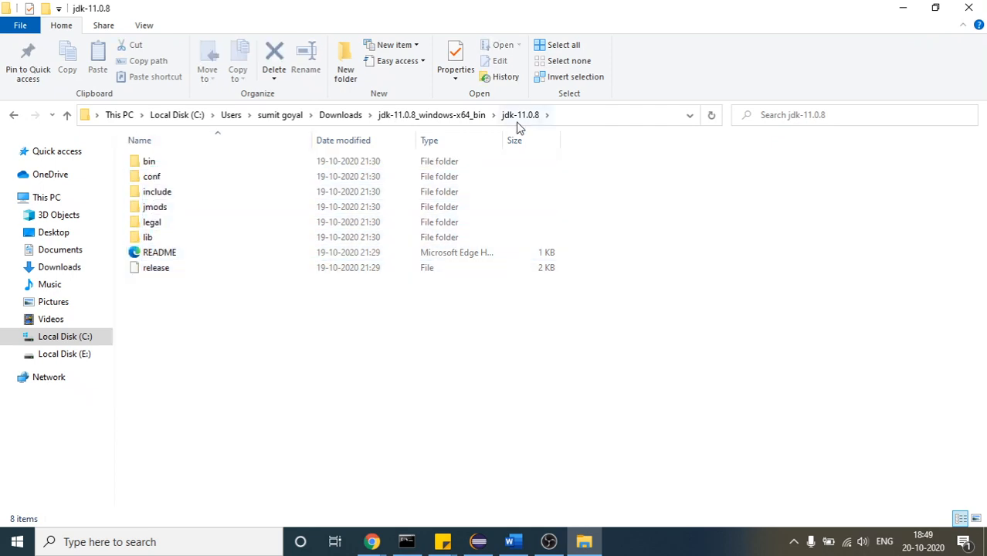
pyautogui.click(562, 121)
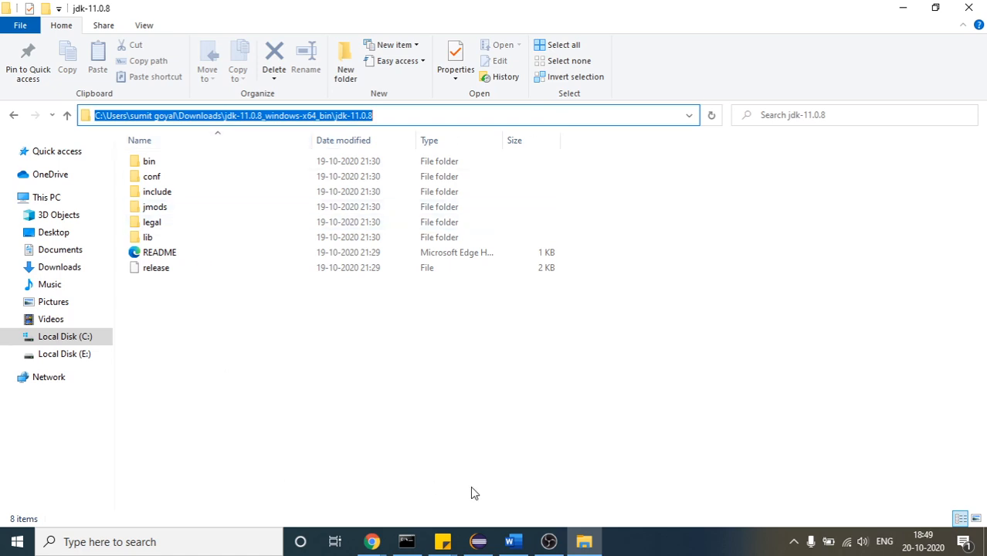
# Return to Global Tool Configuration in Chrome and compare the JDK name with the final folder in its JAVA_HOME path
pyautogui.click(372, 544)
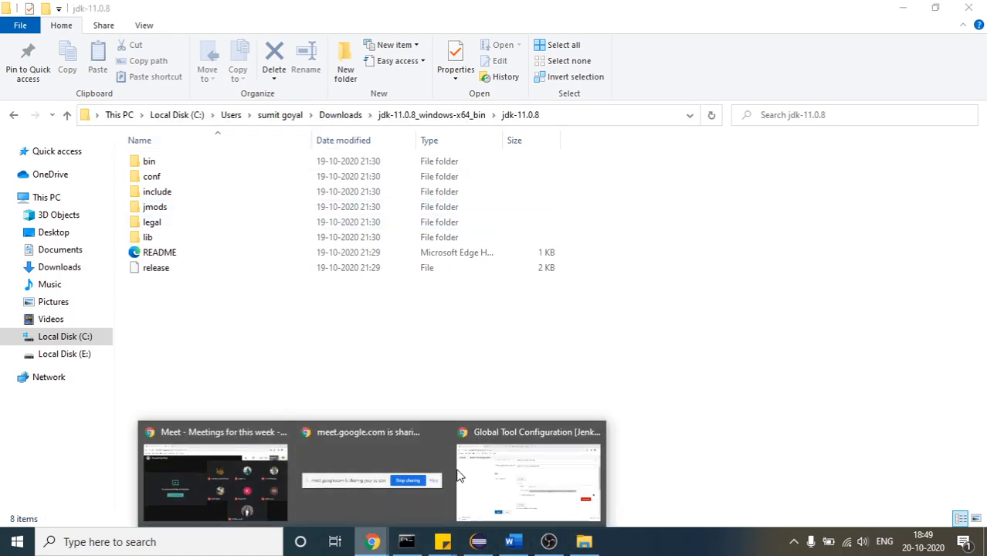
pyautogui.click(507, 439)
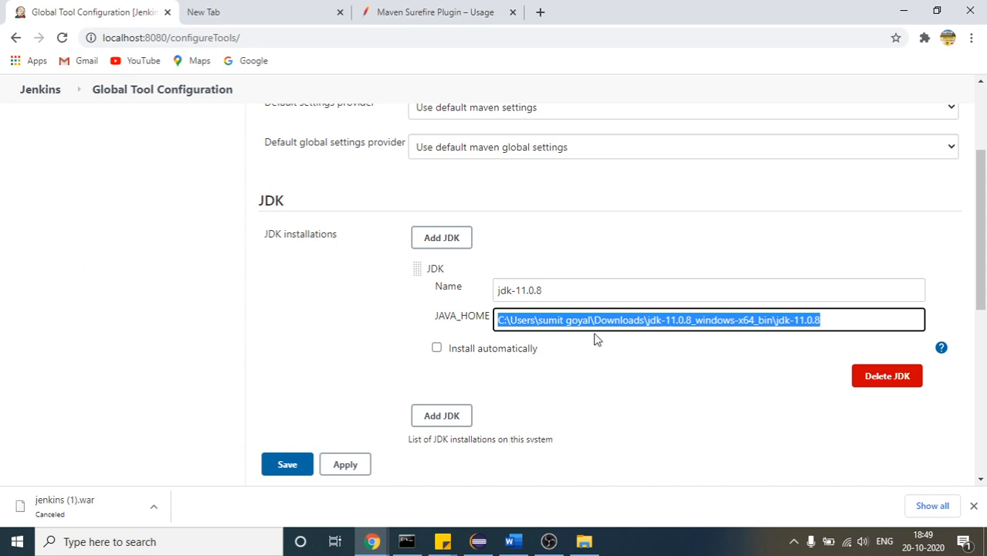
pyautogui.click(575, 300)
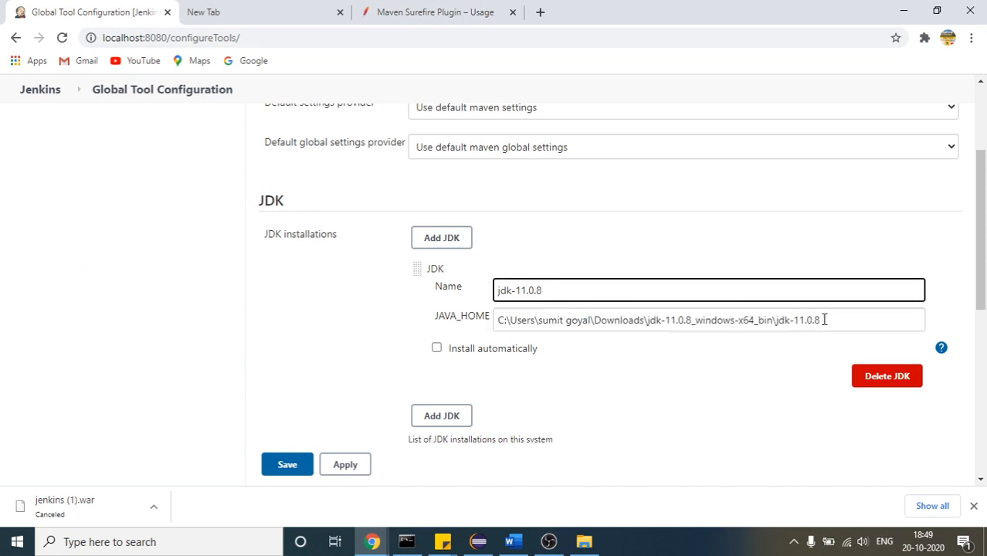
pyautogui.moveTo(825, 320); pyautogui.dragTo(783, 323)
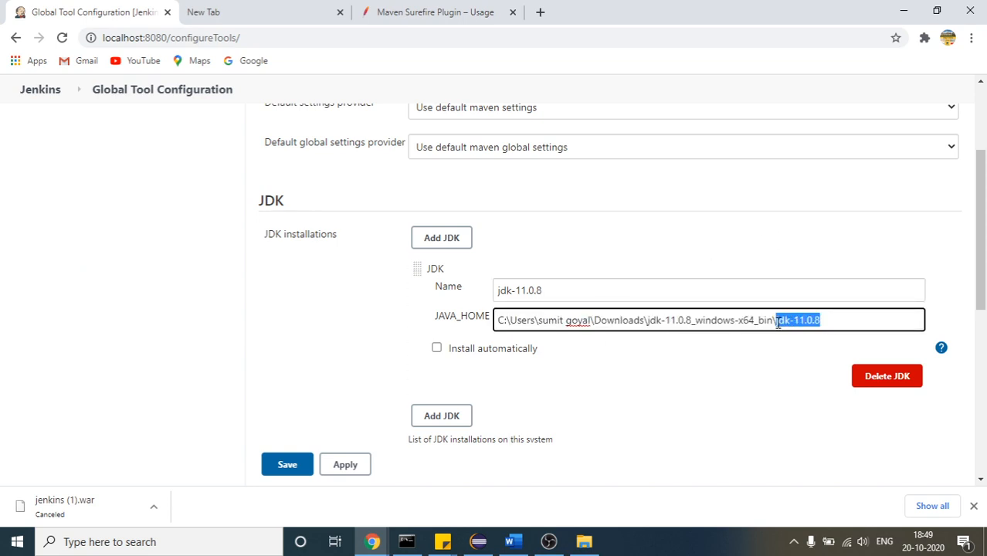
pyautogui.click(764, 320)
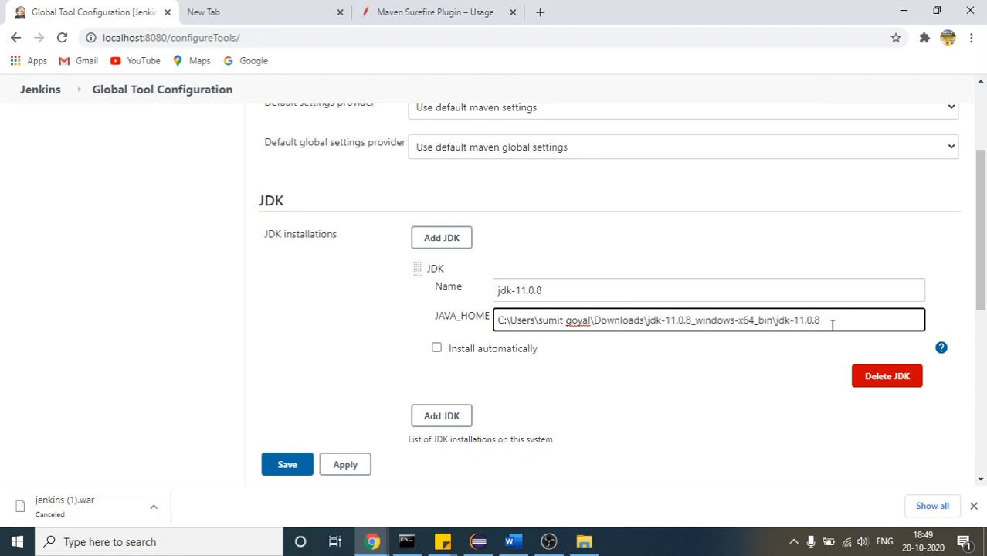
pyautogui.moveTo(832, 322); pyautogui.dragTo(779, 323)
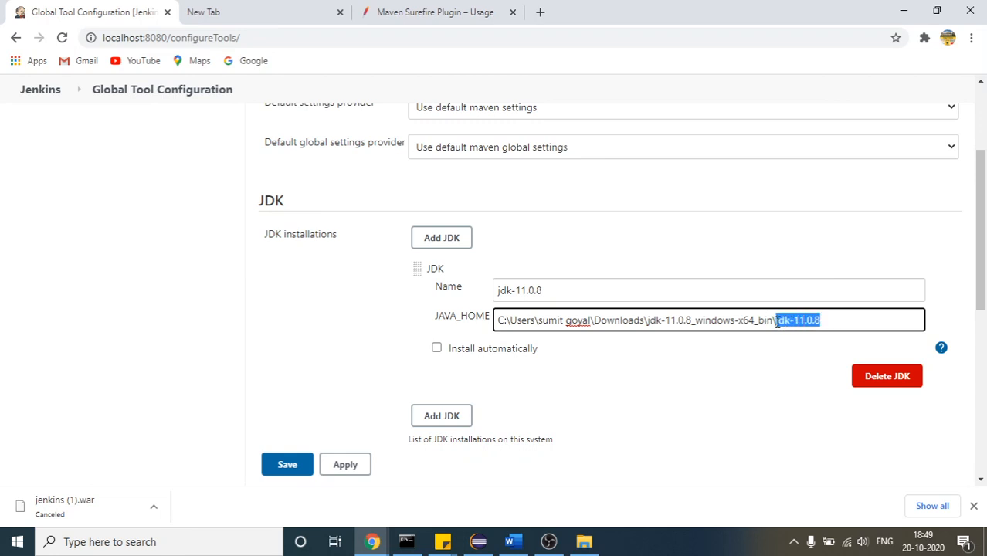
pyautogui.click(544, 292)
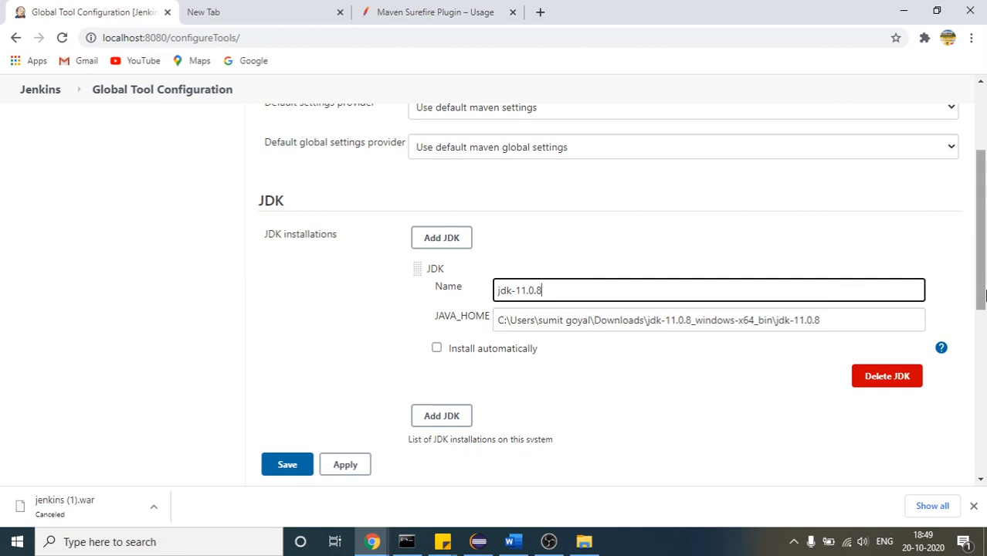
# Expand the Maven installations and highlight the MAVEN_HOME label of the maven-3.6.3 entry
pyautogui.moveTo(983, 296); pyautogui.dragTo(983, 482)
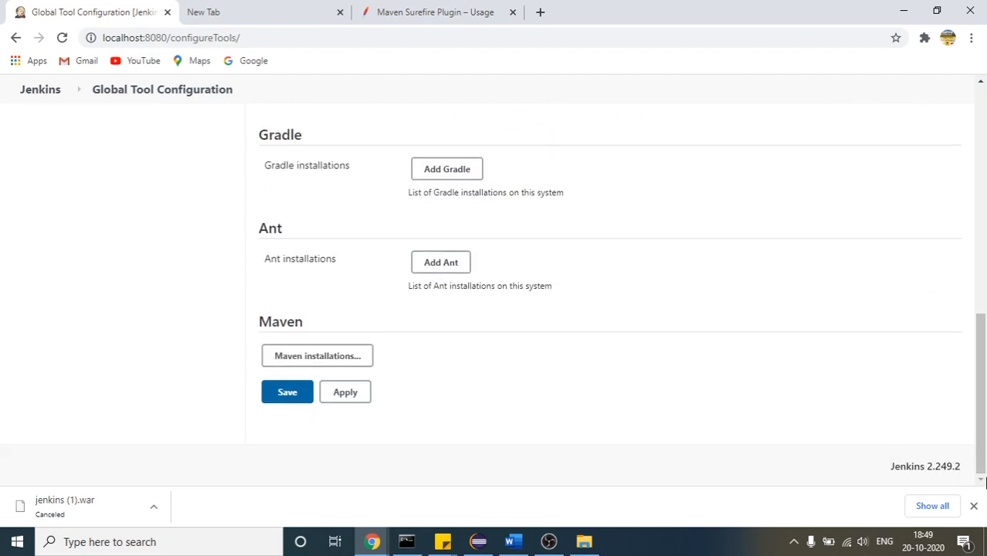
pyautogui.click(316, 360)
pyautogui.moveTo(984, 309); pyautogui.dragTo(983, 370)
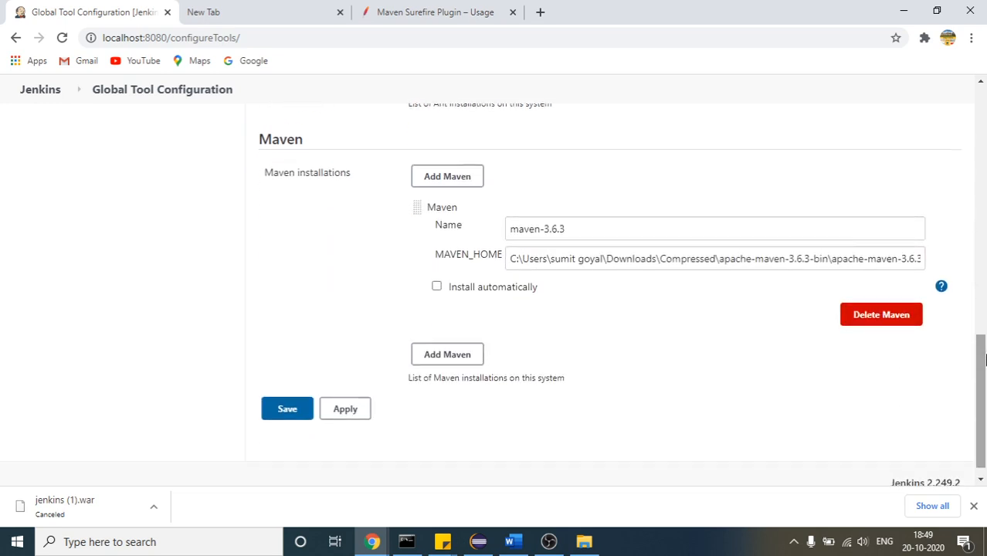
pyautogui.doubleClick(438, 253)
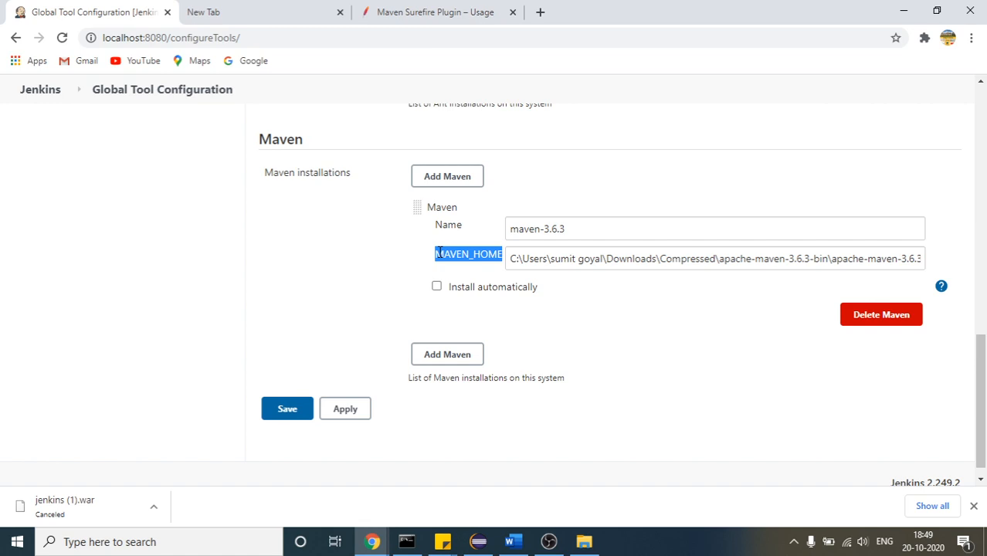
# Open the Windows environment variables from the advanced system settings of This PC
pyautogui.click(240, 543)
pyautogui.write('thi')
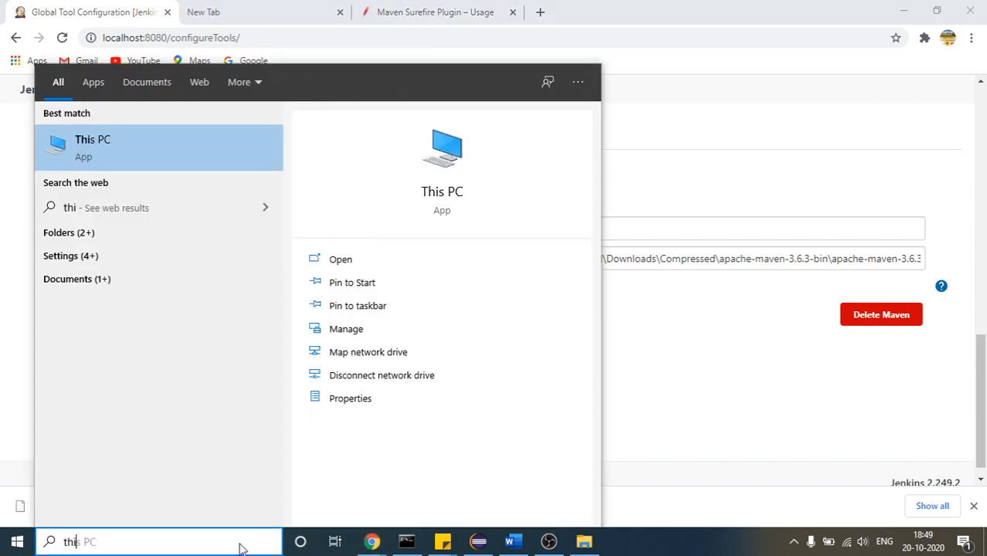
pyautogui.rightClick(248, 151)
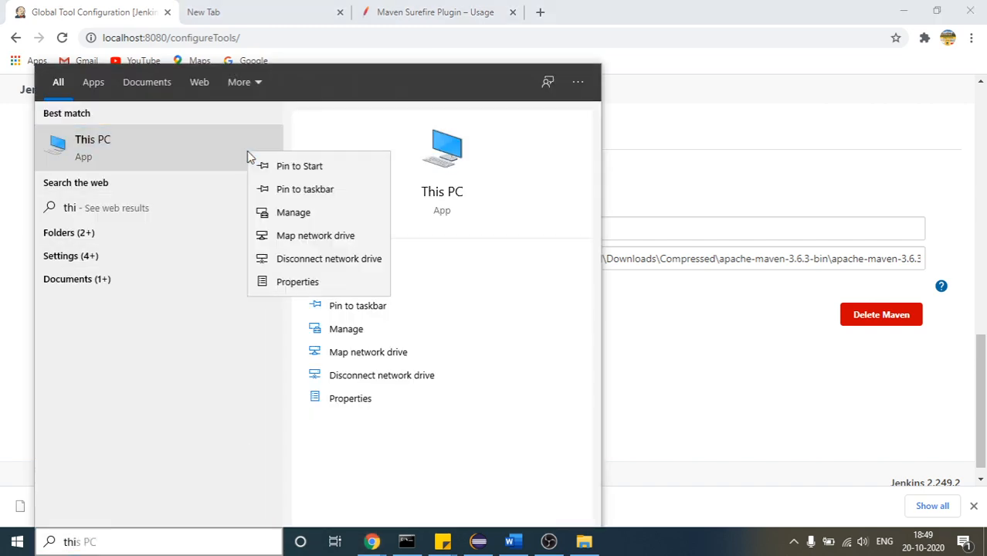
pyautogui.click(297, 282)
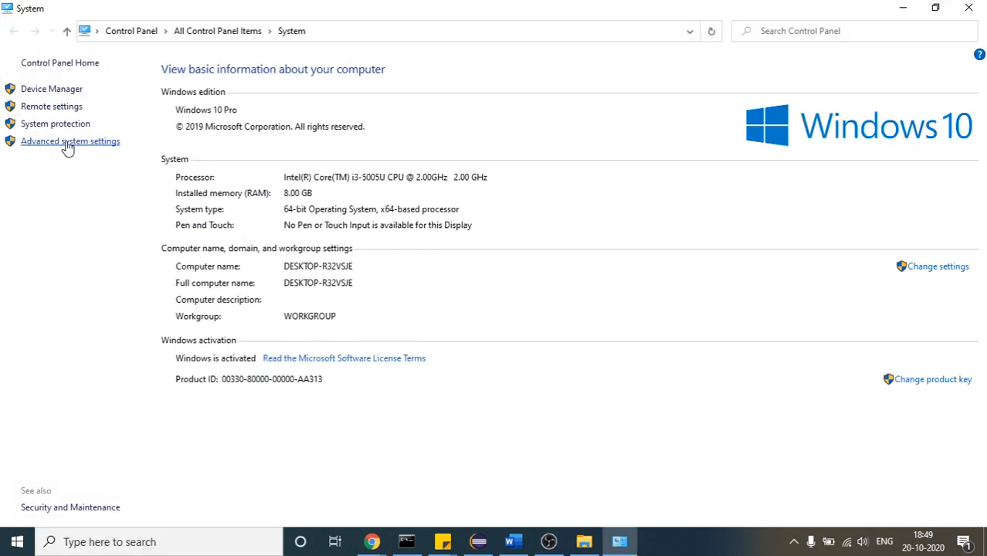
pyautogui.click(67, 148)
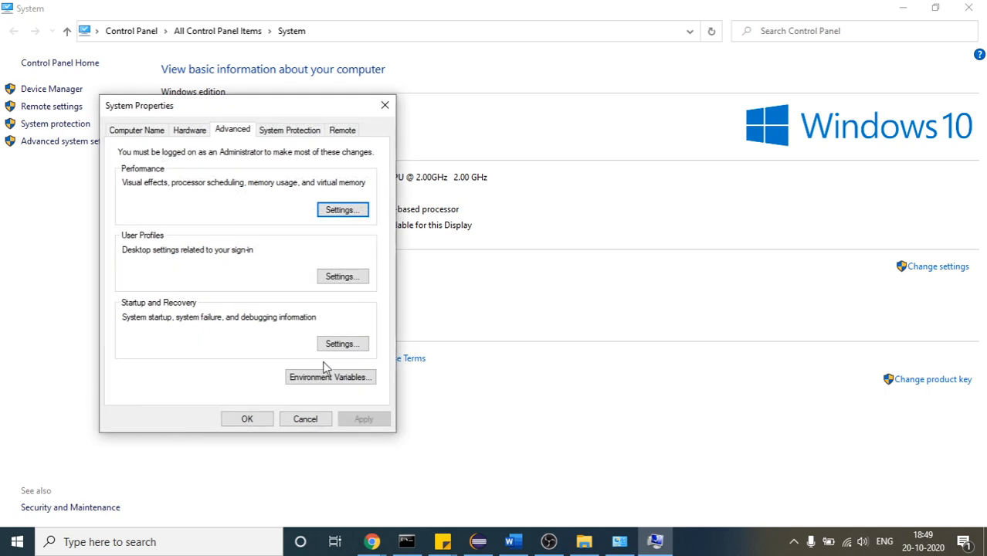
pyautogui.click(332, 378)
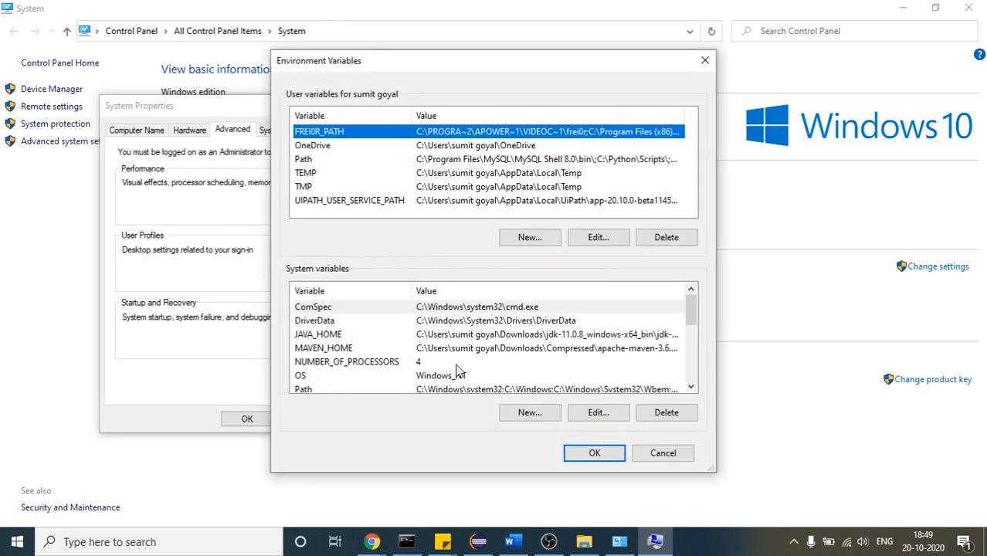
# Inspect the value of the MAVEN_HOME system variable, then close the system settings windows without changing anything
pyautogui.moveTo(690, 309); pyautogui.dragTo(691, 325)
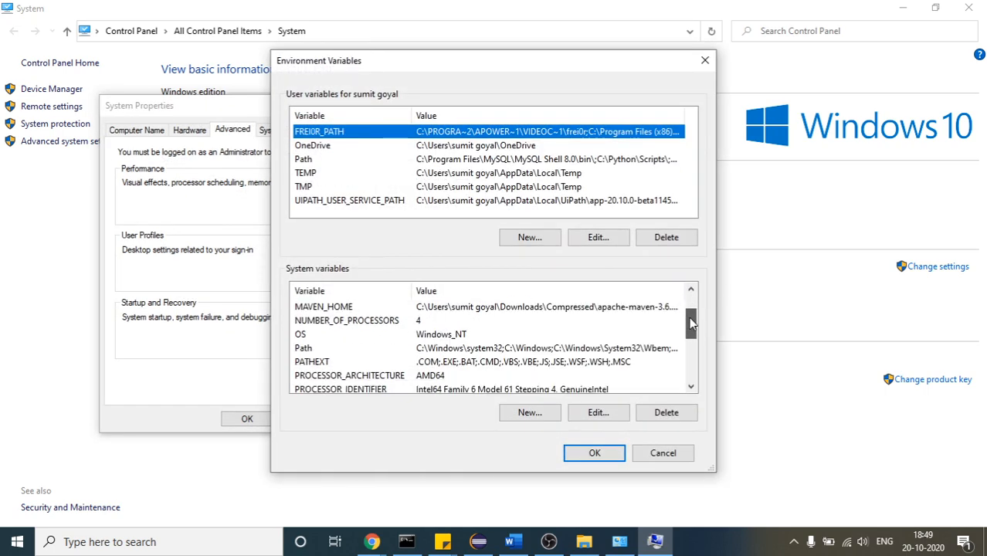
pyautogui.doubleClick(424, 308)
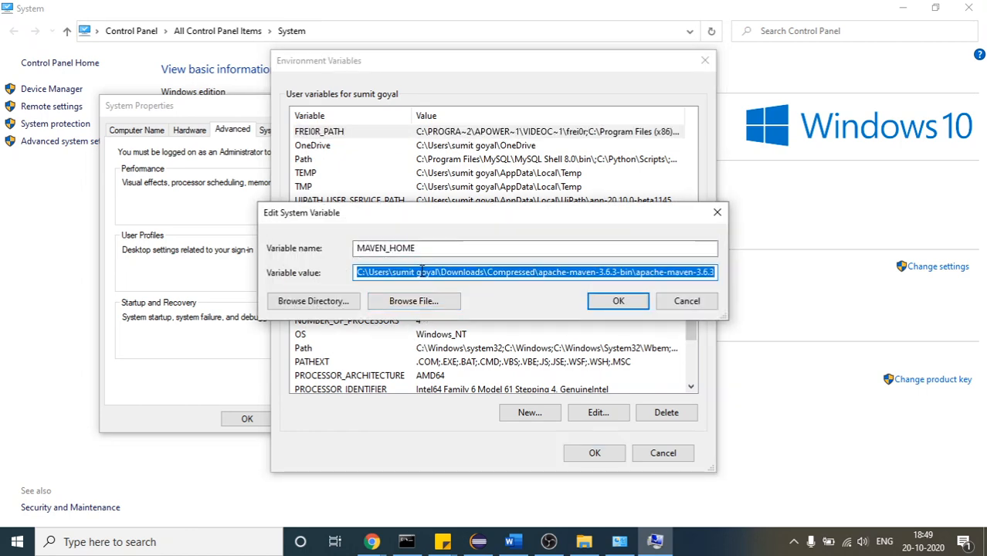
pyautogui.doubleClick(418, 272)
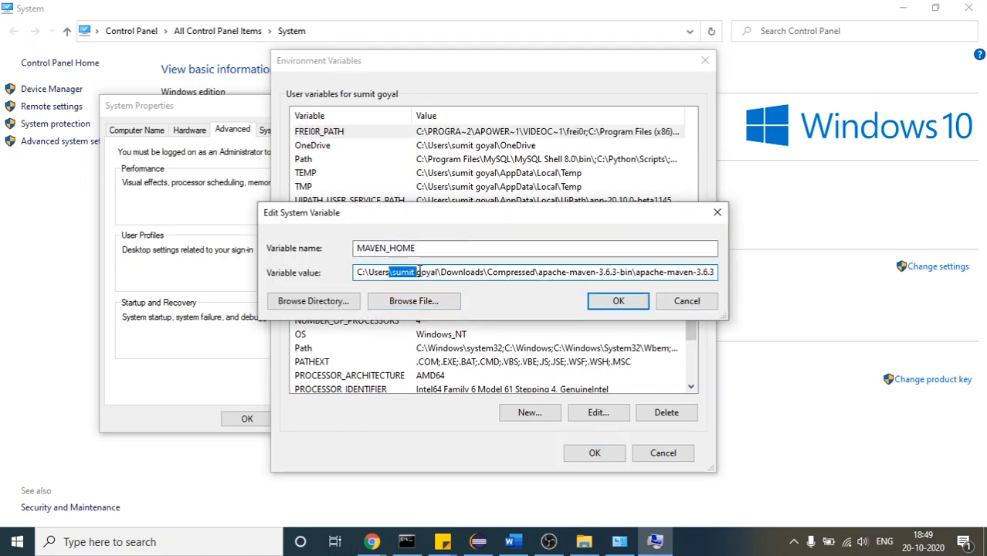
pyautogui.click(417, 272)
pyautogui.click(680, 302)
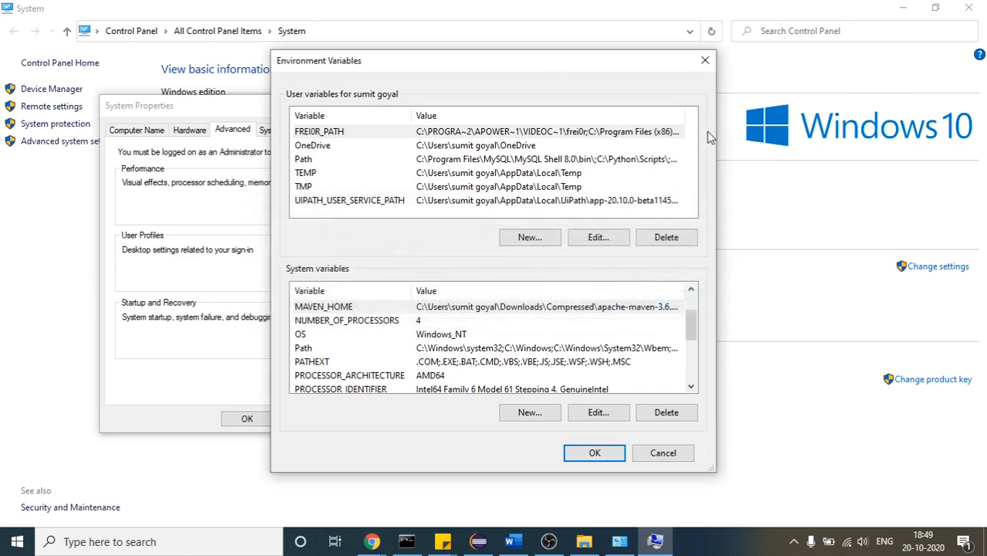
pyautogui.click(704, 60)
pyautogui.press('Escape')
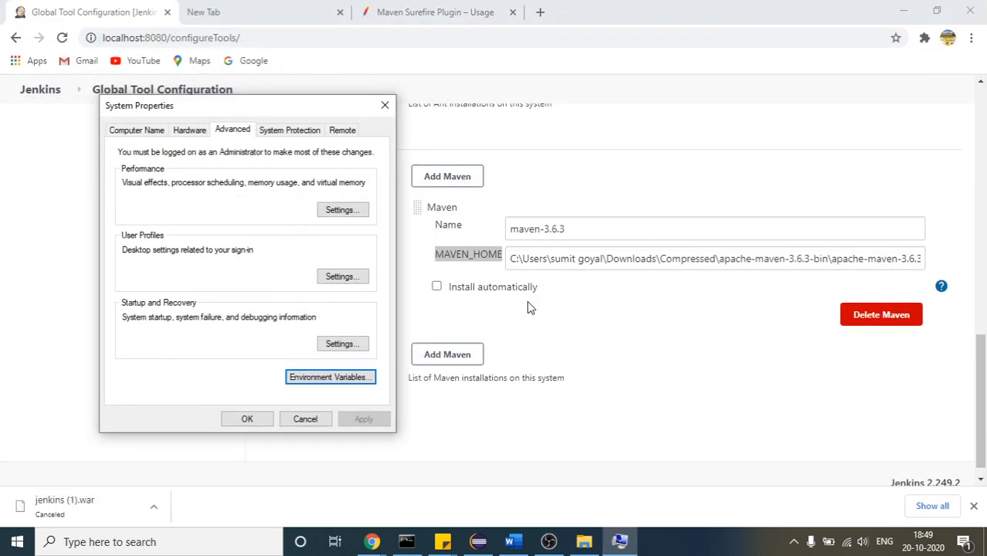
pyautogui.click(387, 105)
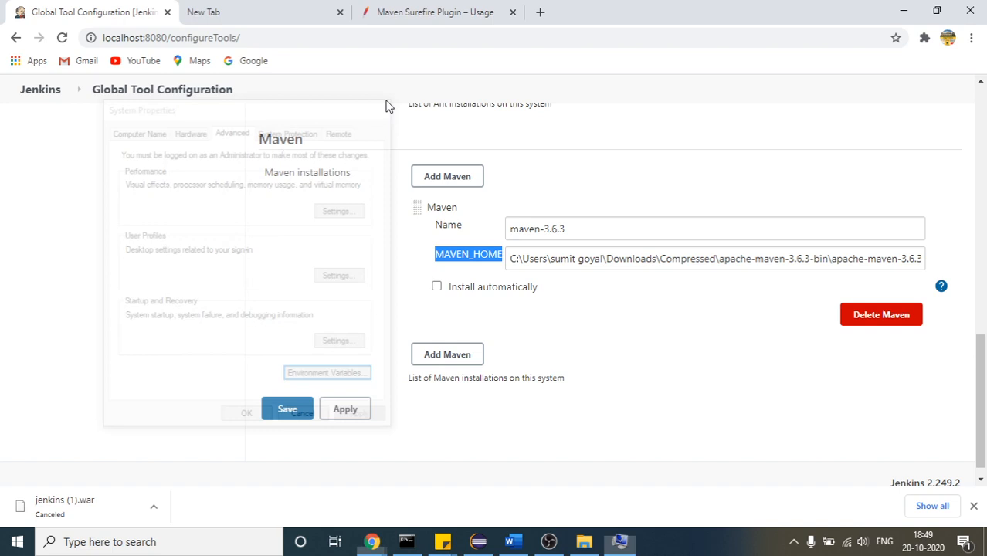
# Highlight the final folder apache-maven-3.6.3 in the MAVEN_HOME path of the Jenkins Maven installation
pyautogui.click(548, 258)
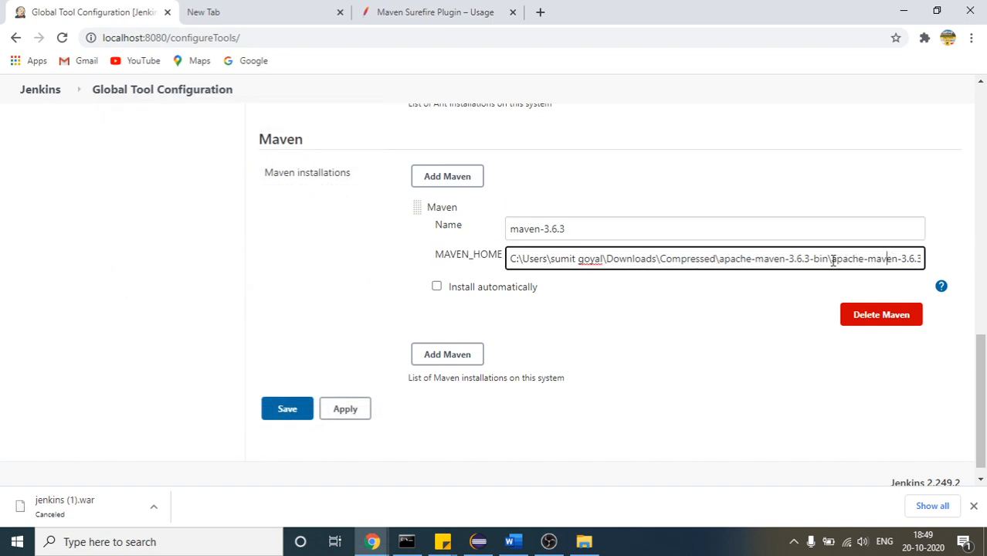
pyautogui.moveTo(833, 260); pyautogui.dragTo(935, 265)
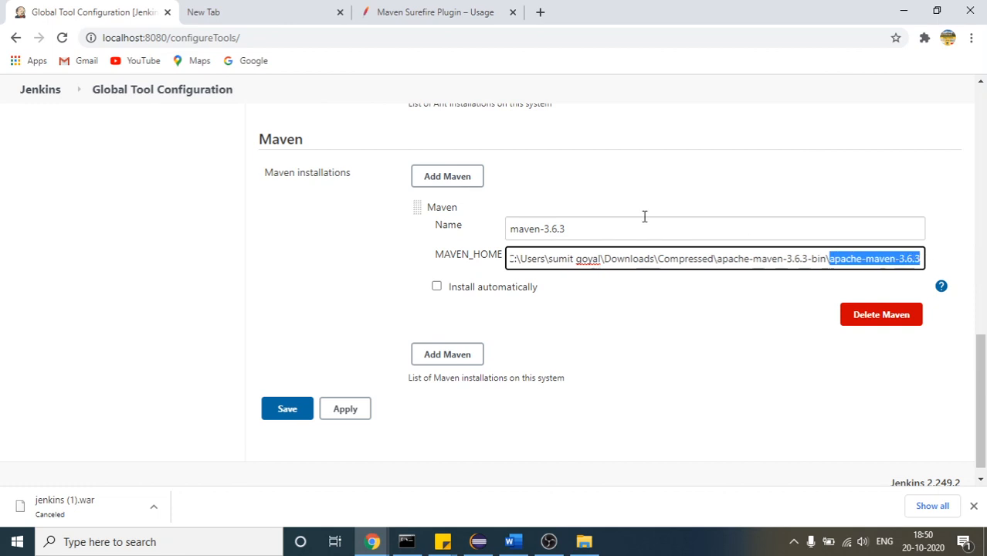
# Highlight the folder path preceding apache-maven-3.6.3 in MAVEN_HOME, then save the global tool configuration
pyautogui.click(584, 226)
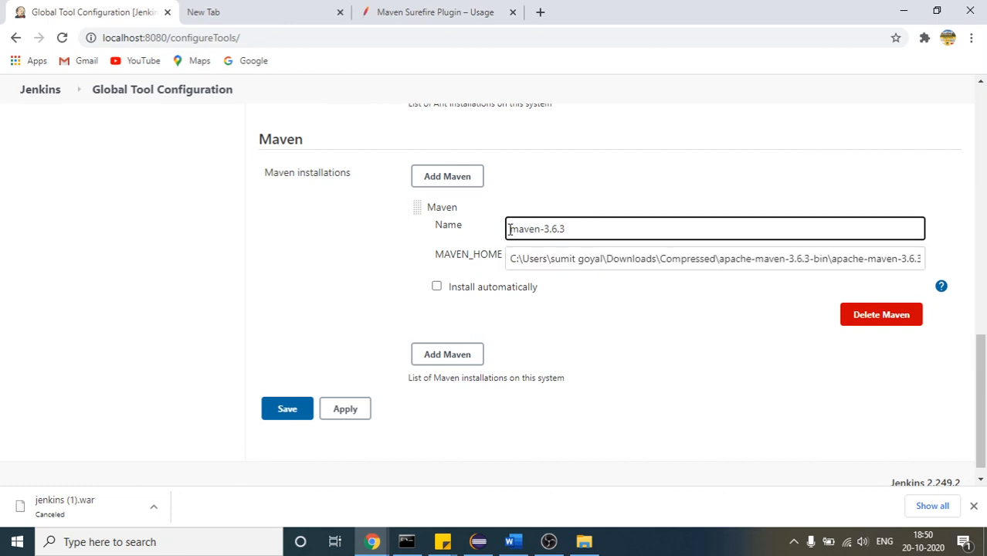
pyautogui.moveTo(509, 229); pyautogui.dragTo(510, 259)
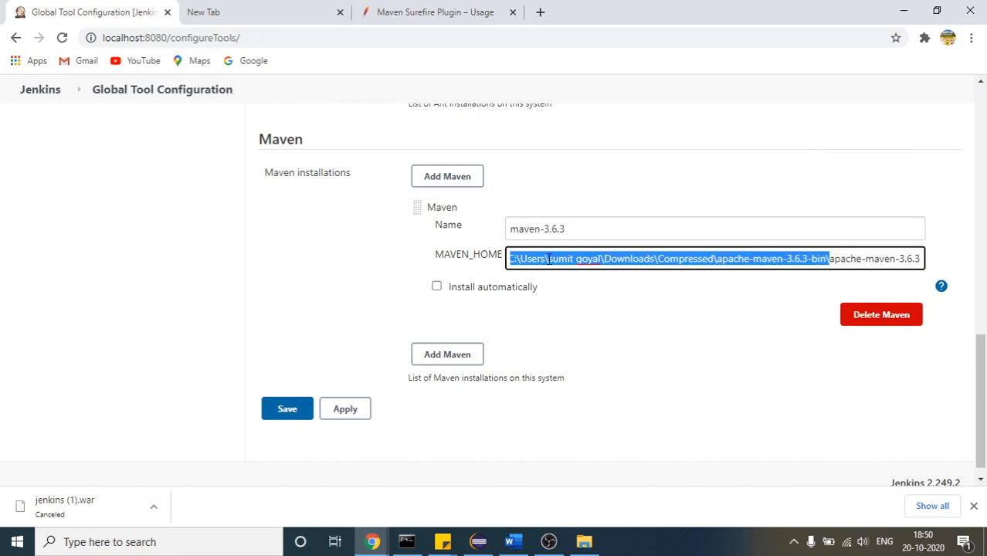
pyautogui.click(385, 265)
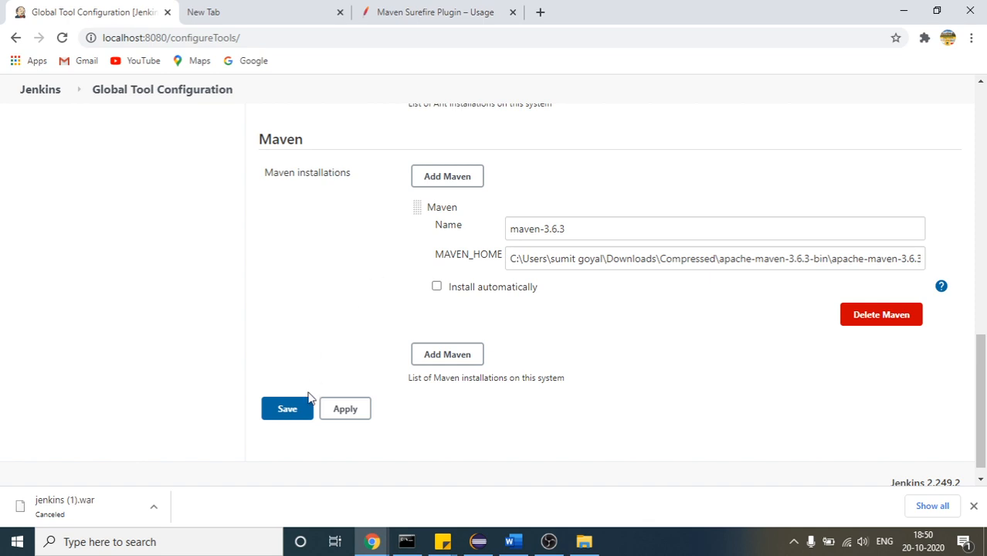
pyautogui.click(298, 418)
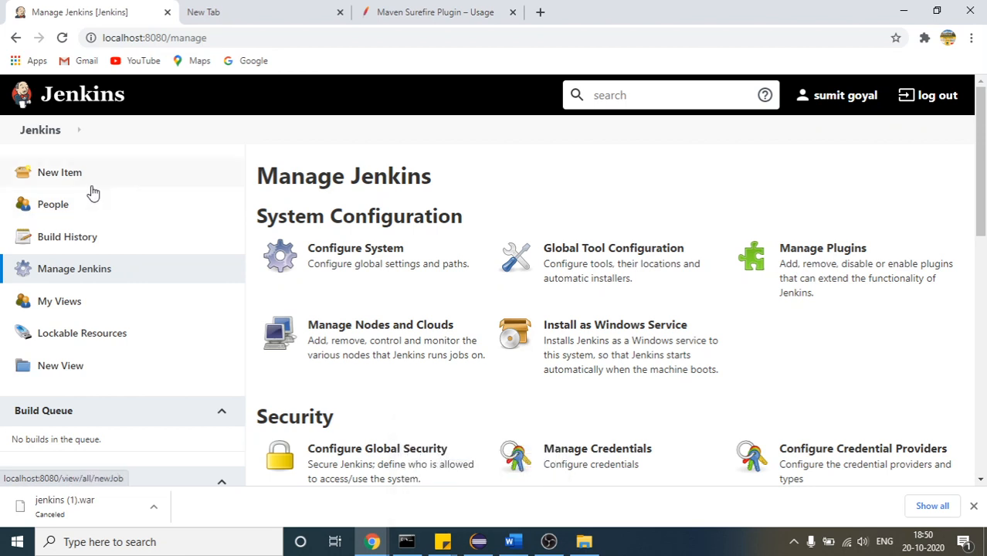
# Start a new Jenkins item and name it MavenProject
pyautogui.click(63, 170)
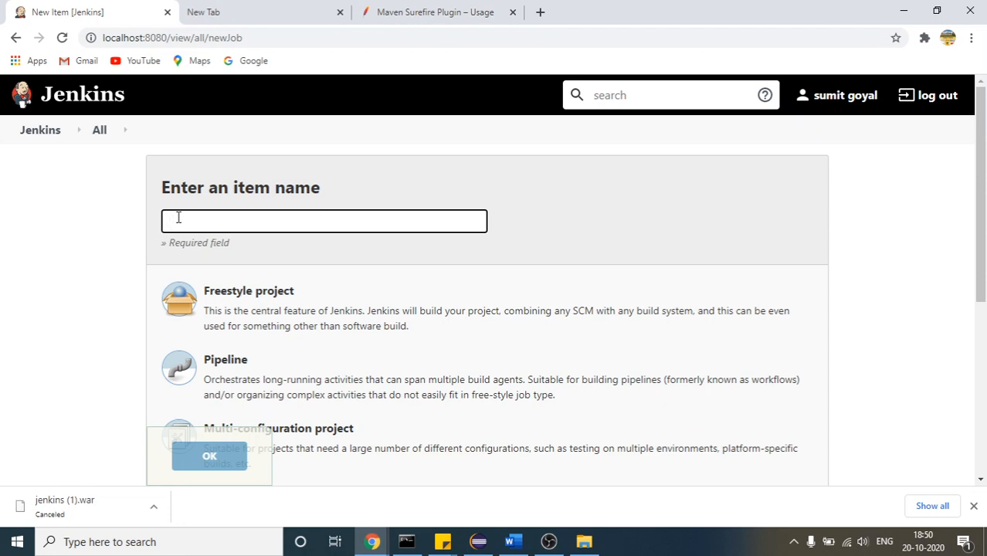
pyautogui.write('Mav')
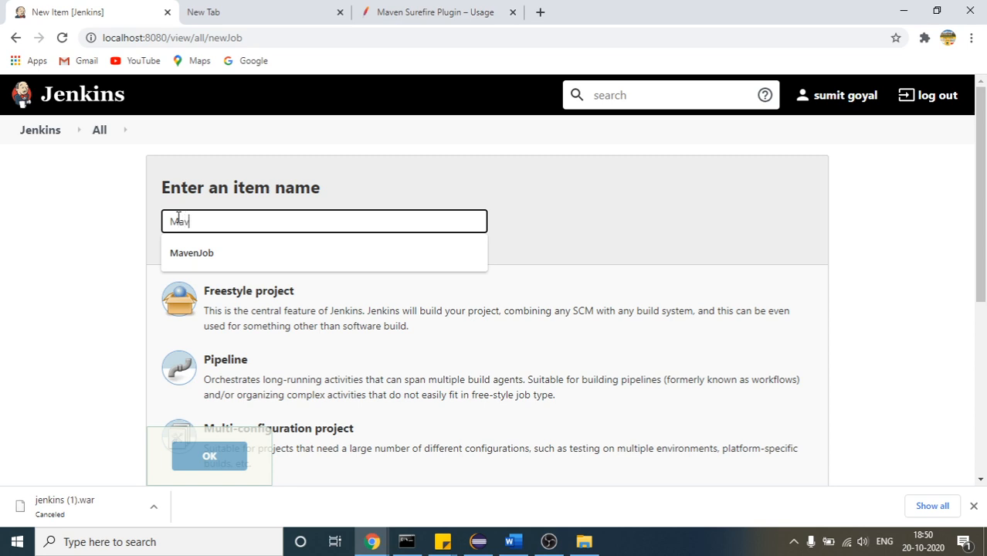
pyautogui.write('enJob')
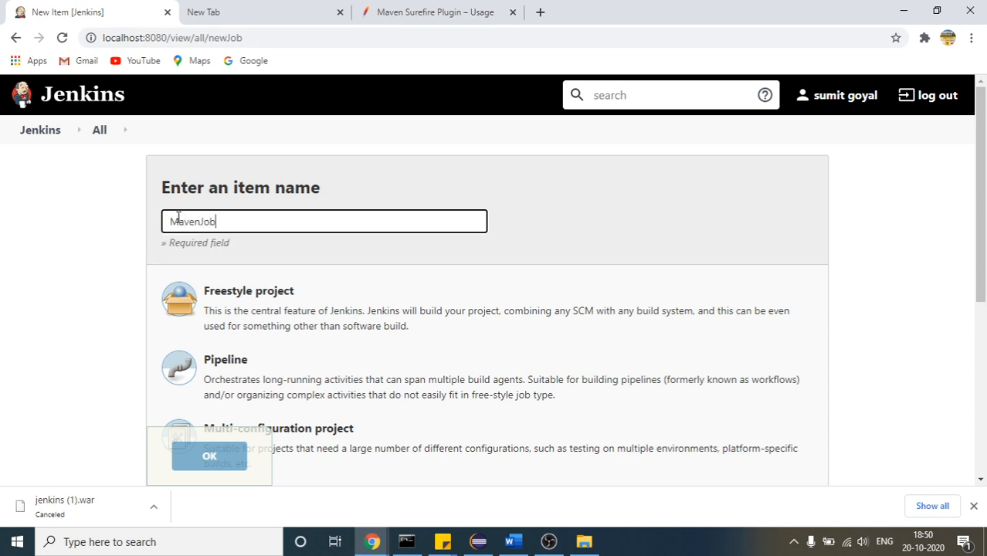
pyautogui.press('BackSpace')
pyautogui.press('BackSpace')
pyautogui.write('P')
pyautogui.moveTo(235, 222); pyautogui.dragTo(70, 222)
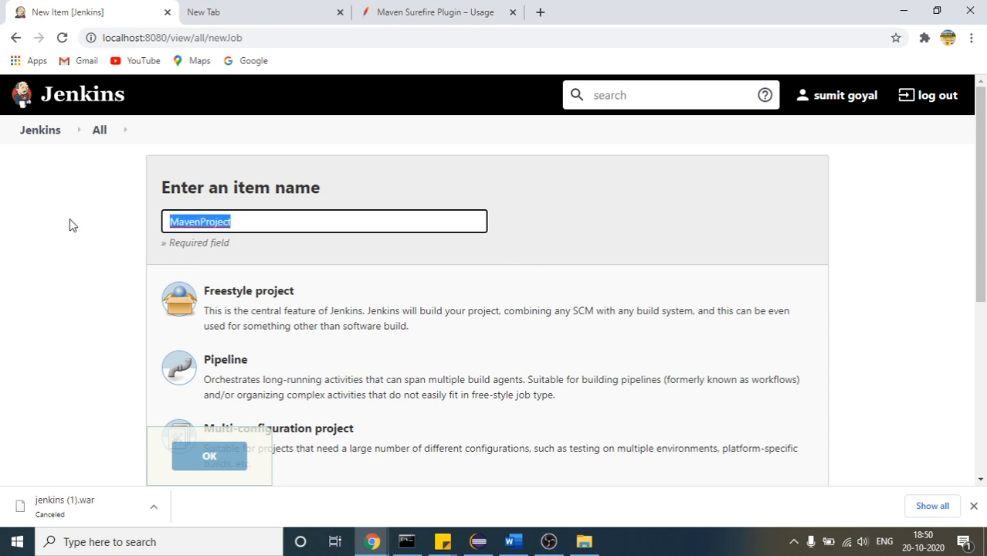
# Choose Freestyle project as the item type, highlight its description, and create the item
pyautogui.click(221, 304)
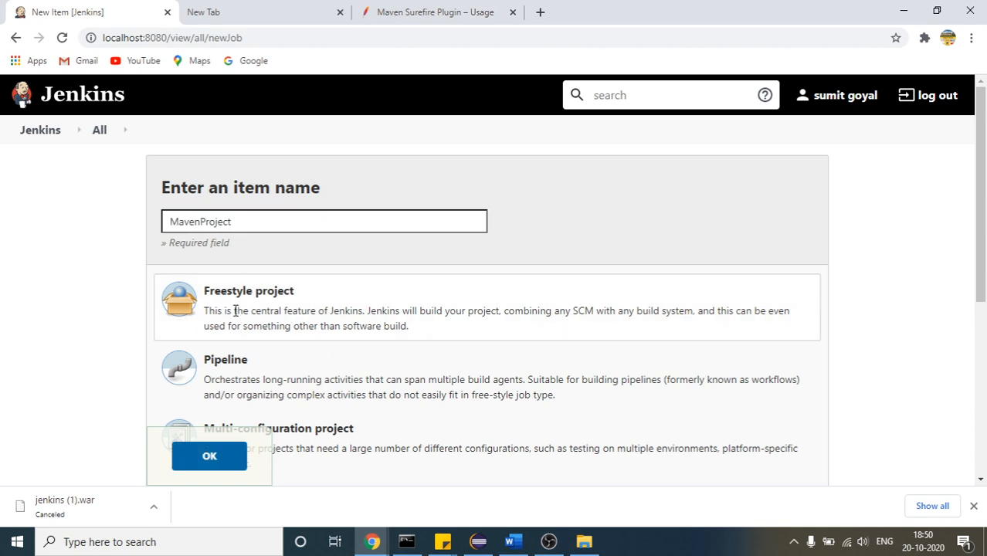
pyautogui.moveTo(207, 309); pyautogui.dragTo(398, 327)
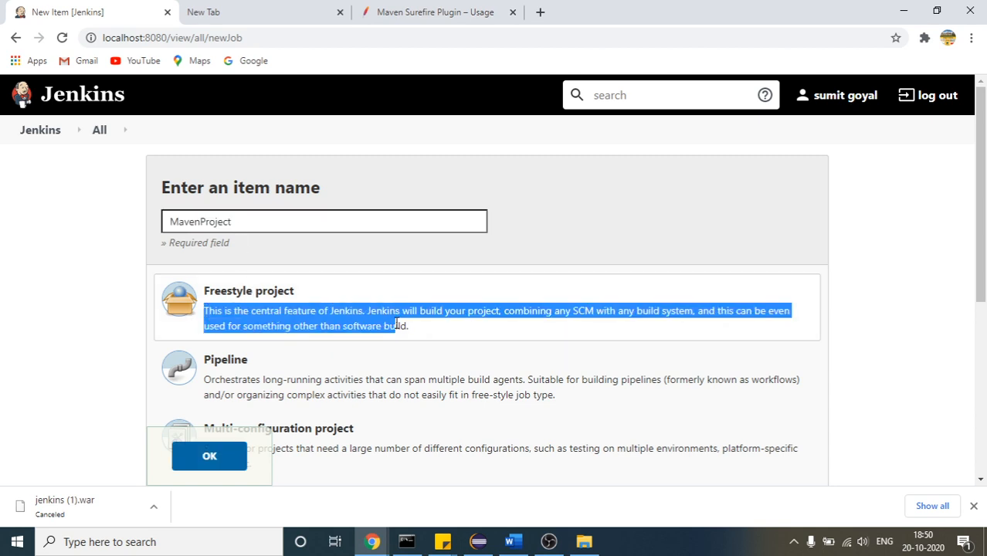
pyautogui.click(339, 331)
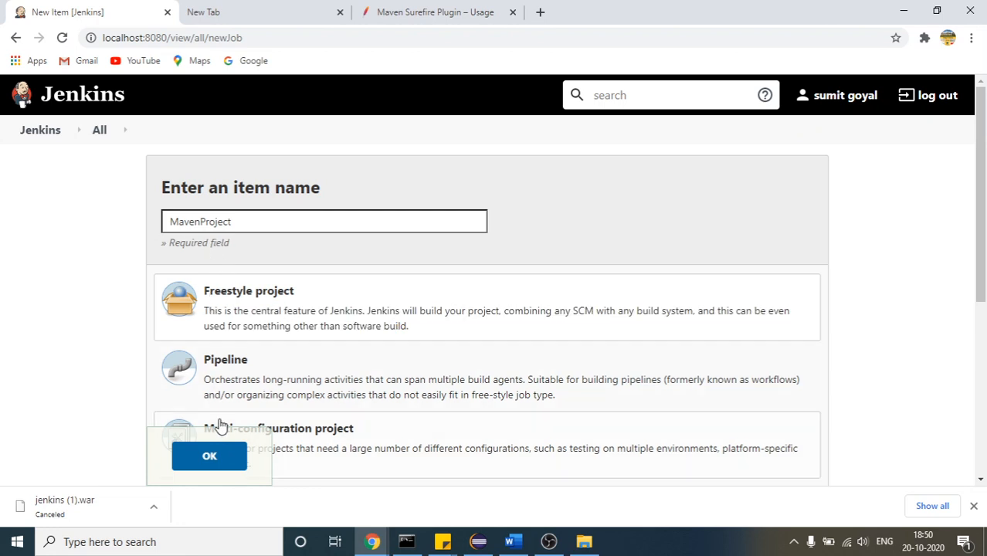
pyautogui.click(227, 457)
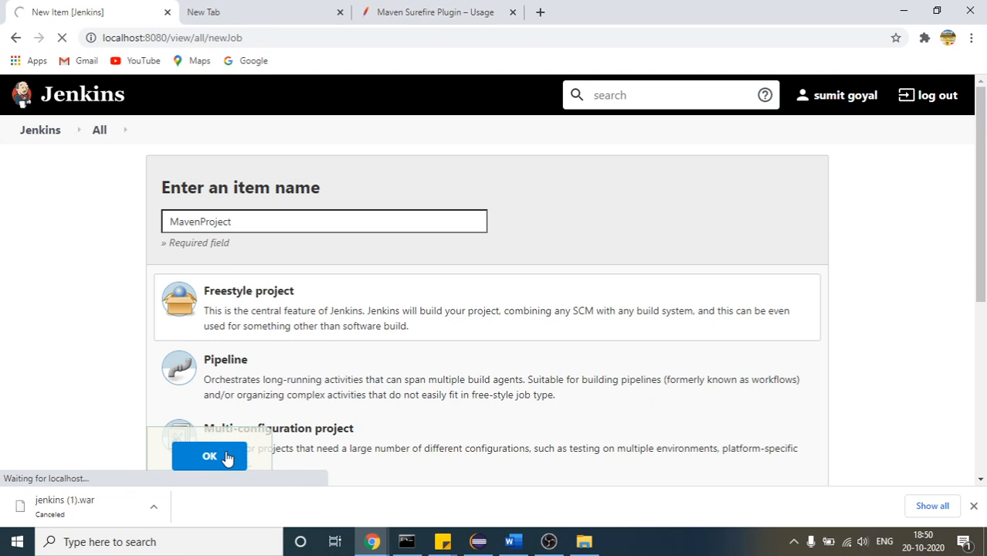
# Dismiss the downloads bar and review the MavenProject configuration through Source Code Management and Build Triggers
pyautogui.click(974, 506)
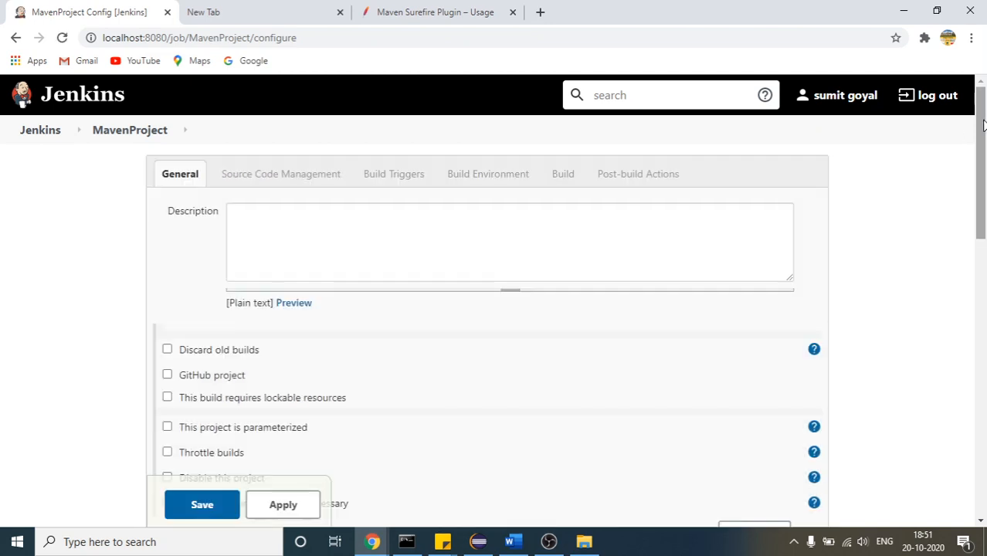
pyautogui.moveTo(982, 126); pyautogui.dragTo(985, 213)
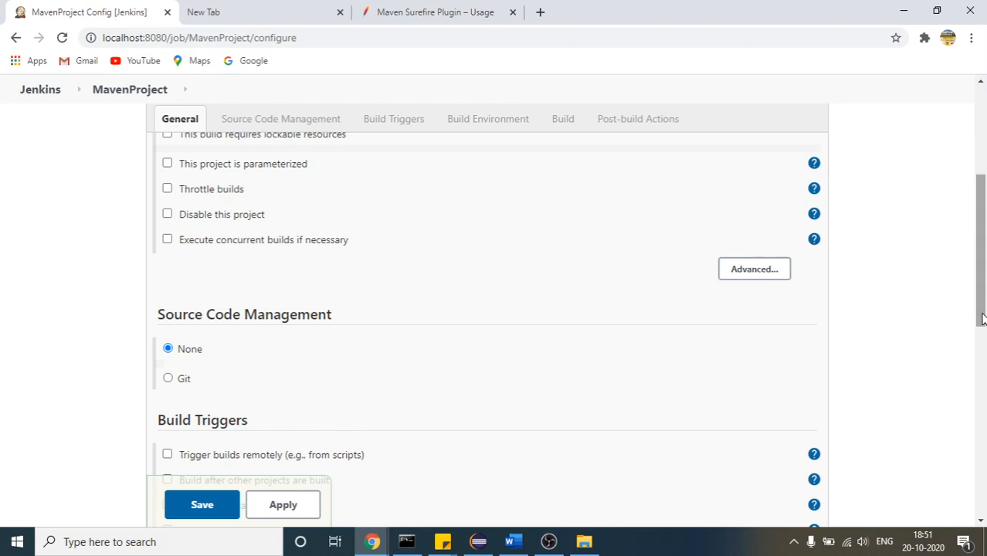
pyautogui.moveTo(983, 318); pyautogui.dragTo(983, 375)
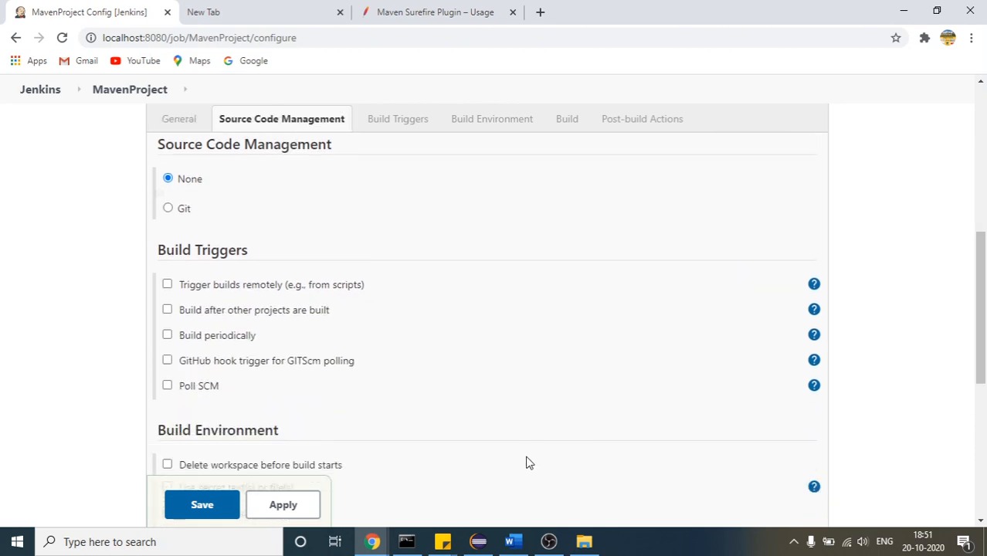
# Switch to Eclipse and copy the location path from the properties of Jenkins_Project, then close the properties
pyautogui.click(479, 541)
pyautogui.click(315, 242)
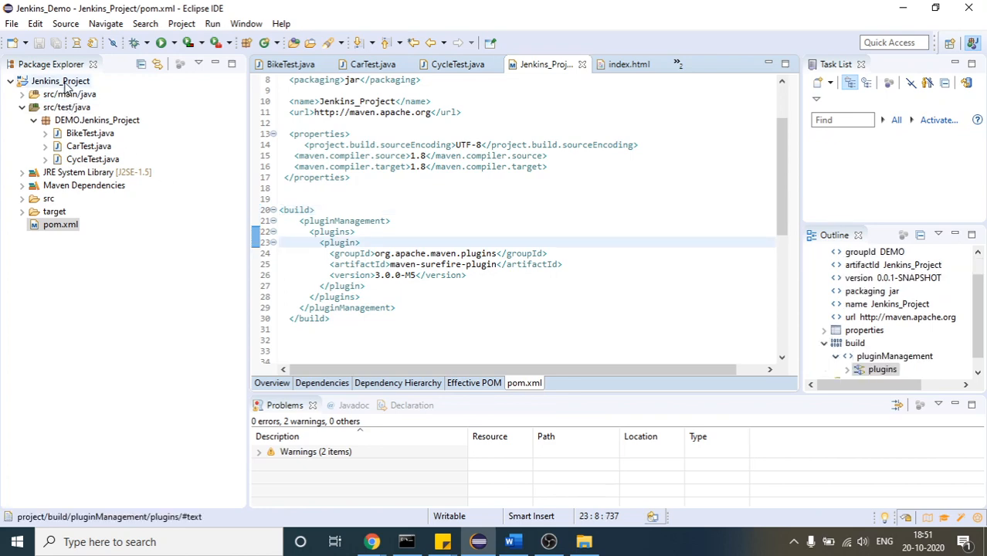
pyautogui.click(63, 82)
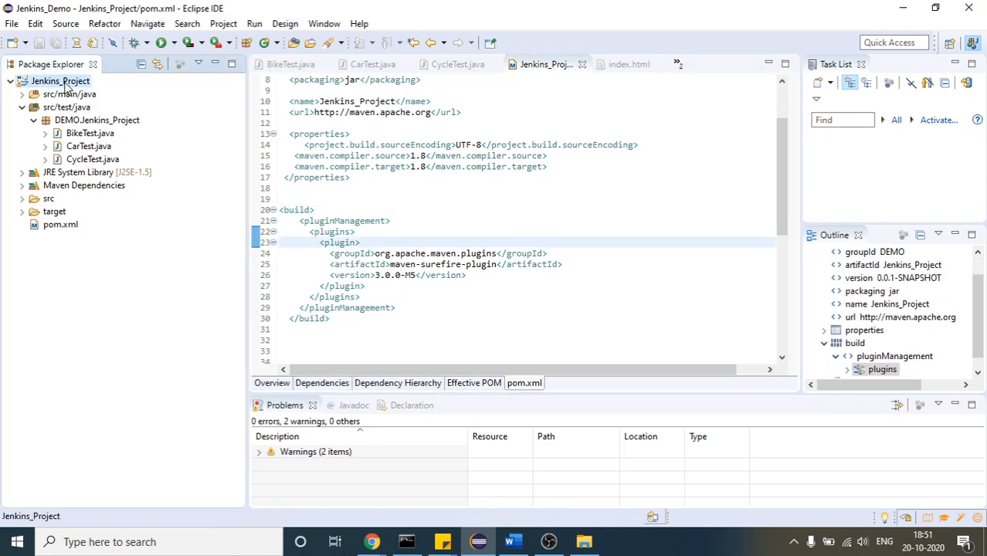
pyautogui.rightClick(67, 87)
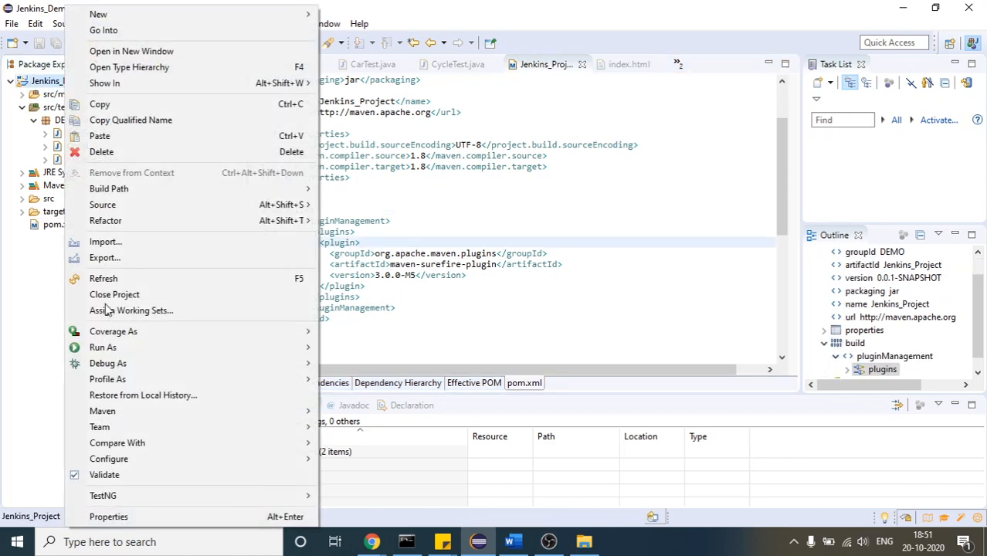
pyautogui.click(137, 522)
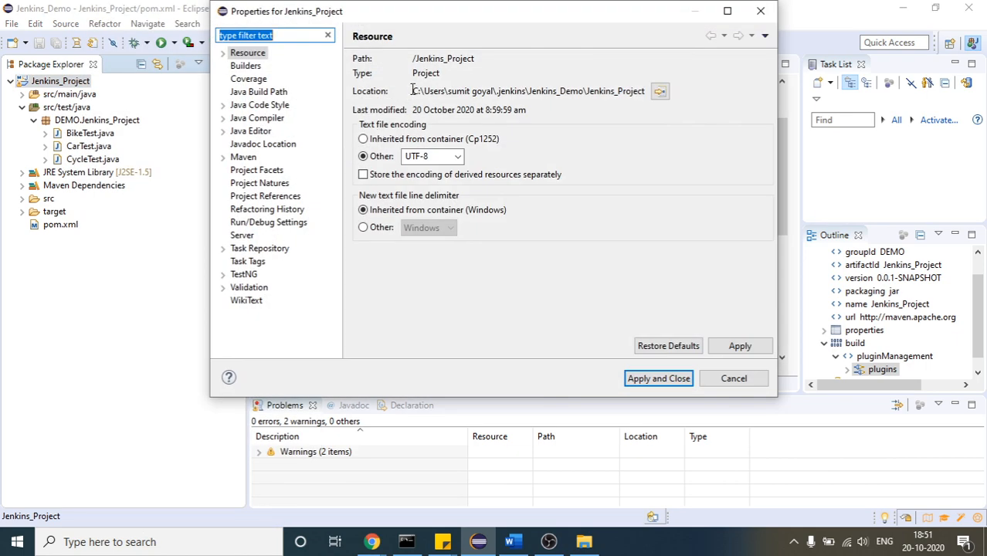
pyautogui.moveTo(412, 91); pyautogui.dragTo(647, 94)
pyautogui.hotkey('ctrl', 'c')
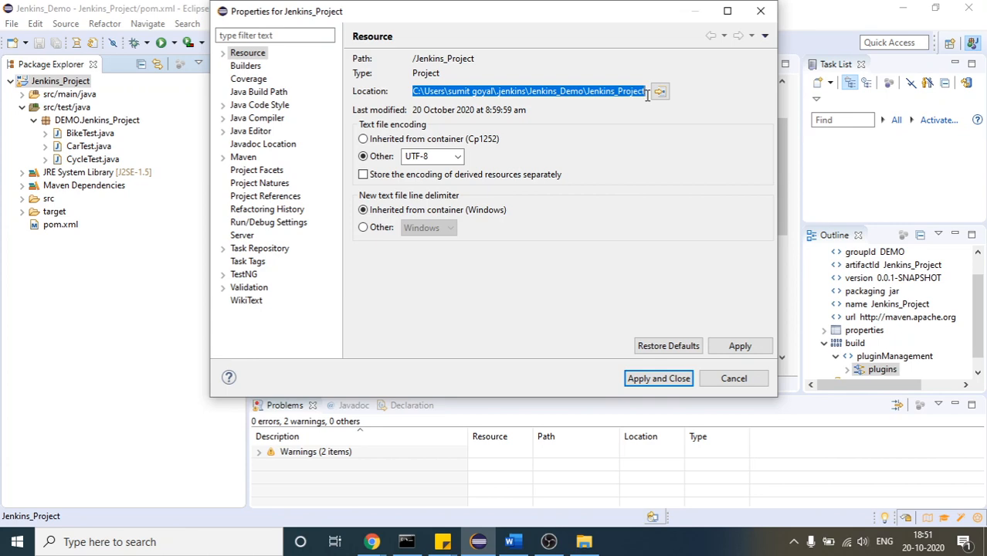
pyautogui.click(761, 11)
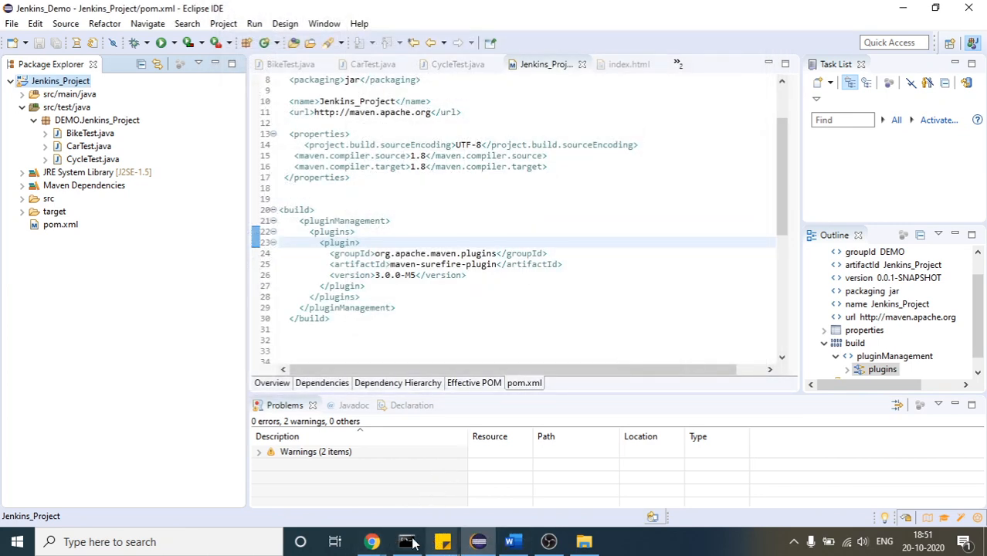
# Switch to File Explorer and open the Jenkins_Project folder using the copied location path
pyautogui.click(584, 541)
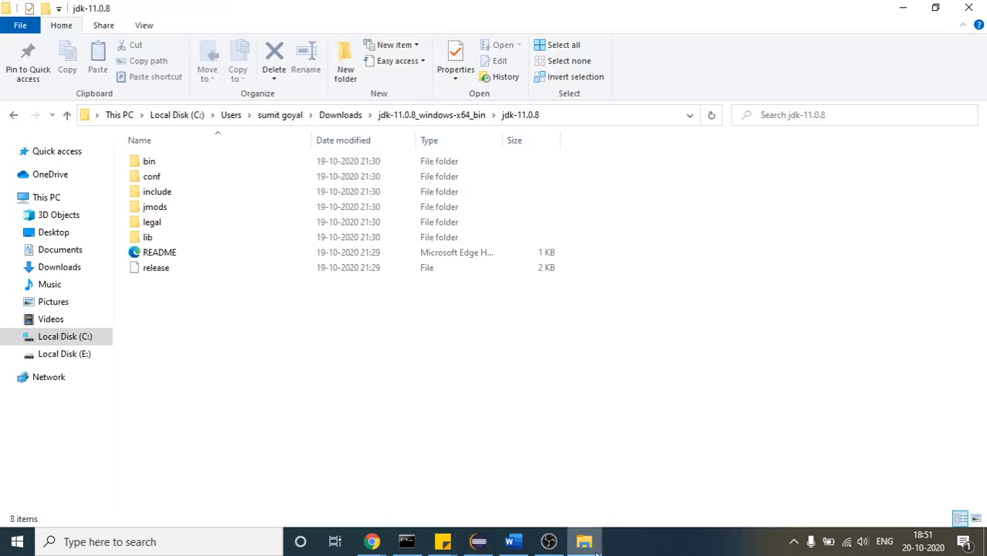
pyautogui.click(584, 115)
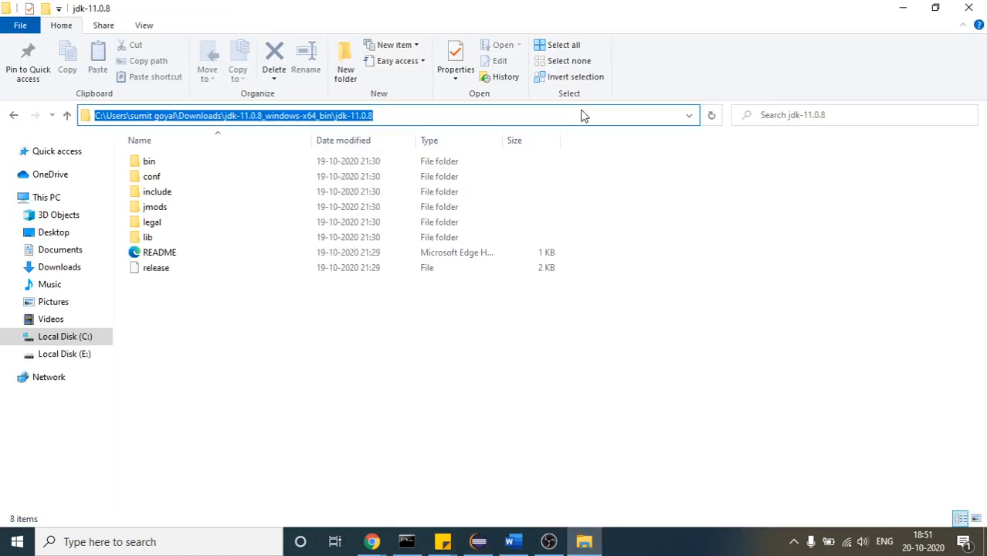
pyautogui.hotkey('ctrl', 'v')
pyautogui.press('Return')
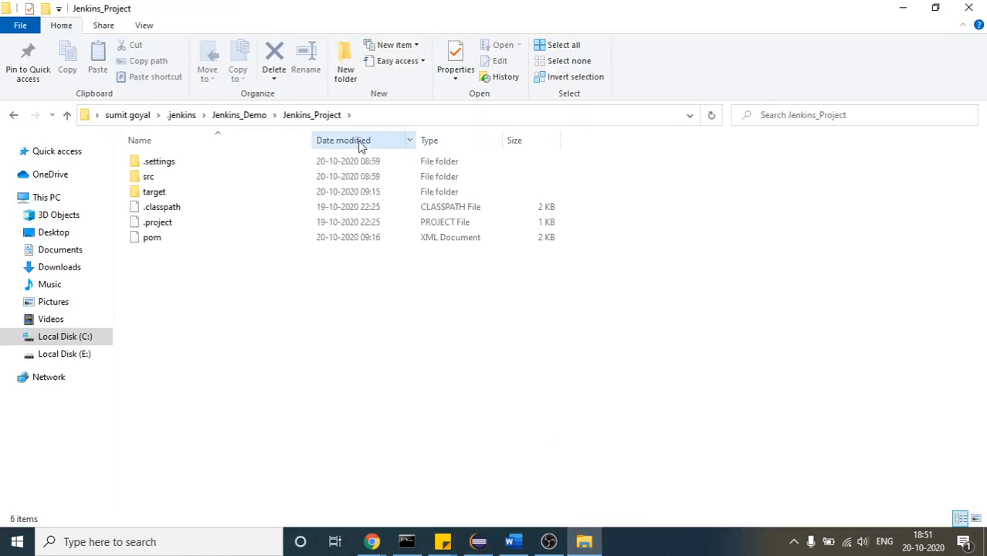
# Show where the user's home folder is located by browsing from Local Disk (C:) through Users into it
pyautogui.click(123, 116)
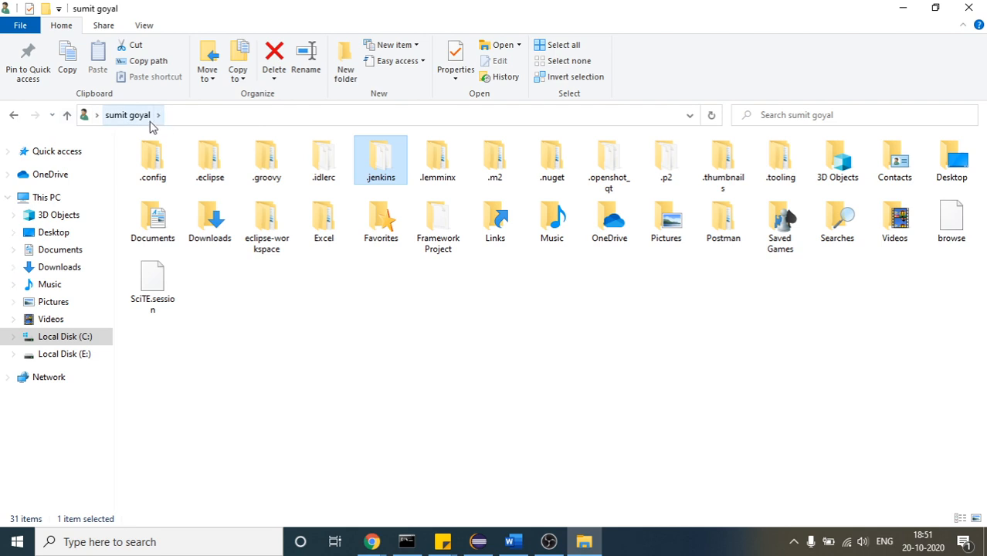
pyautogui.click(67, 340)
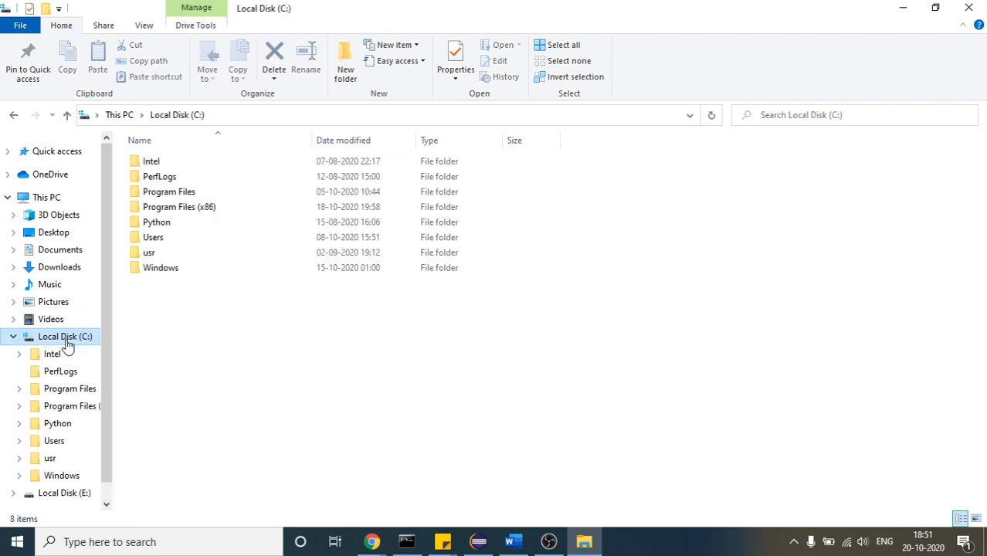
pyautogui.click(151, 240)
pyautogui.doubleClick(150, 240)
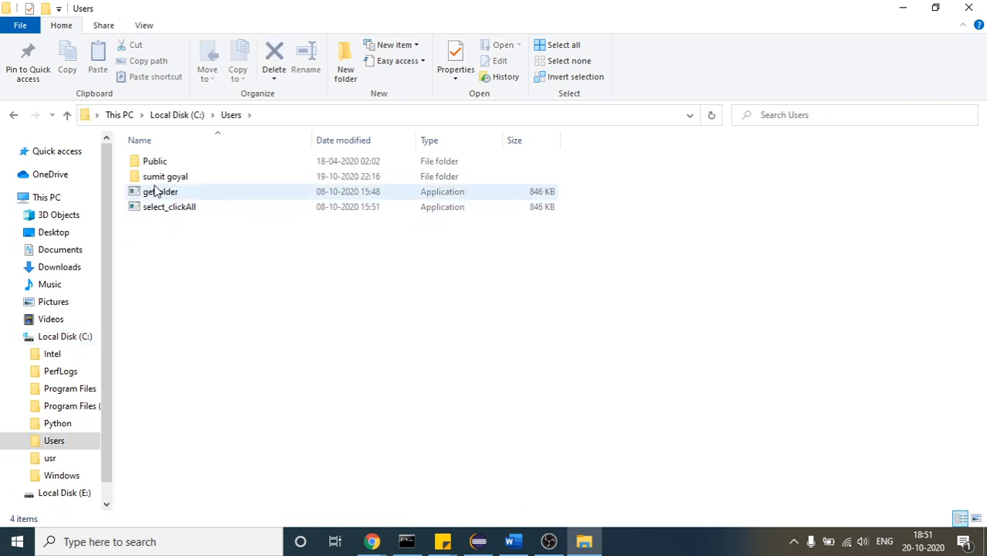
pyautogui.doubleClick(159, 177)
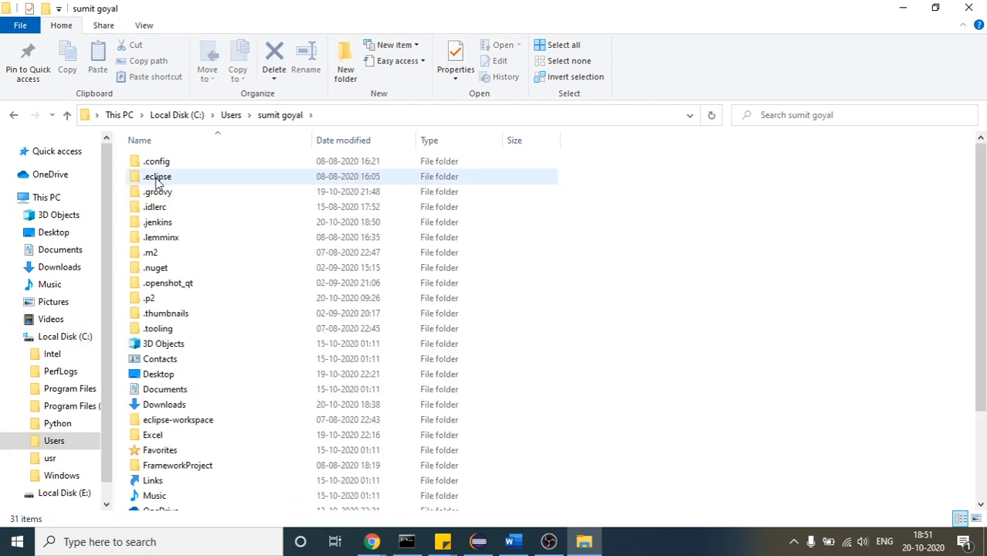
pyautogui.click(371, 541)
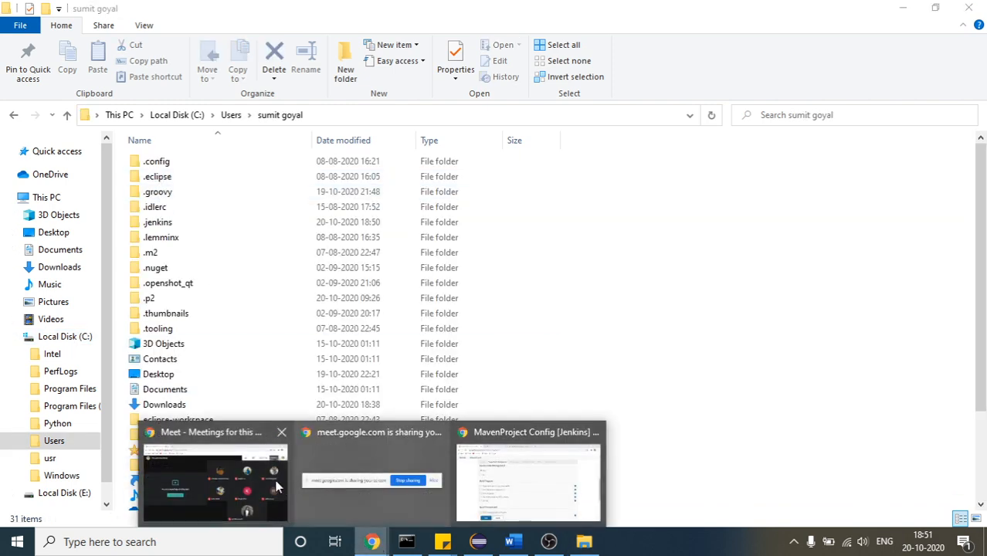
pyautogui.moveTo(261, 476)
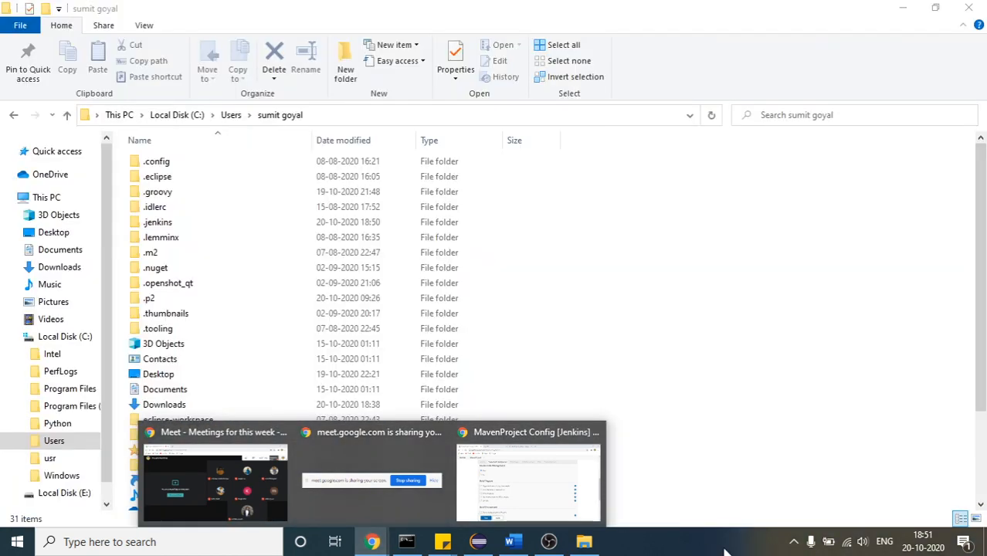
# Browse through .jenkins and Jenkins_Demo into the Jenkins_Project folder and display its full path
pyautogui.doubleClick(154, 223)
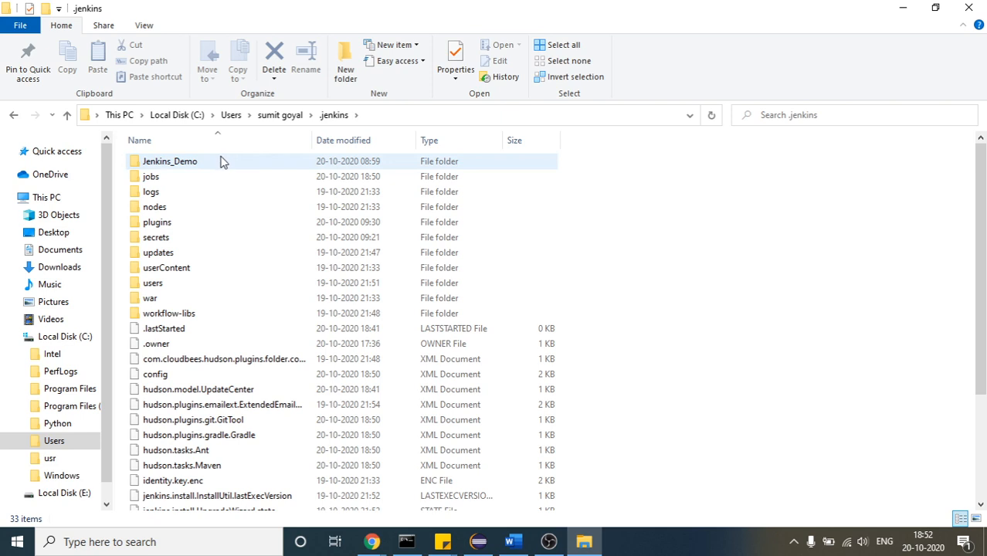
pyautogui.doubleClick(180, 163)
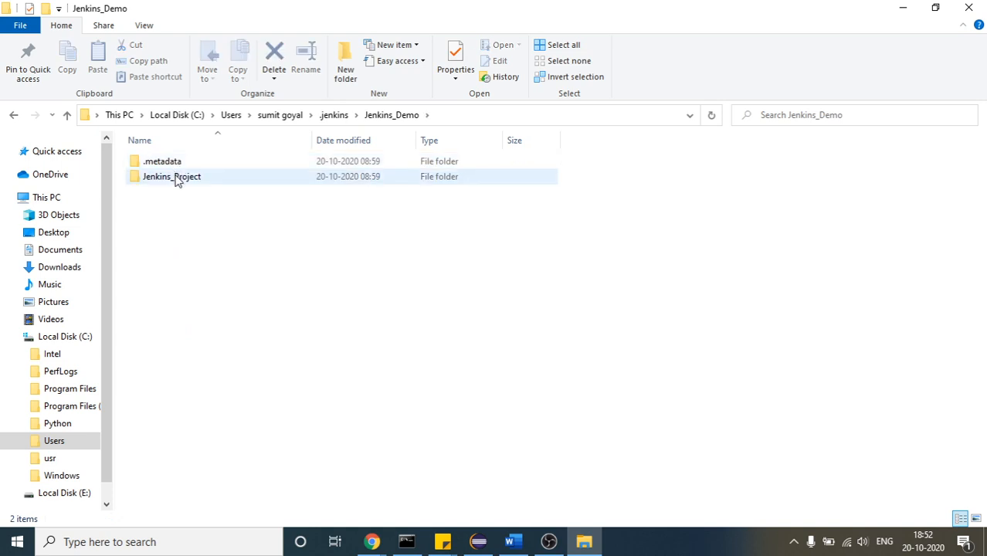
pyautogui.doubleClick(176, 177)
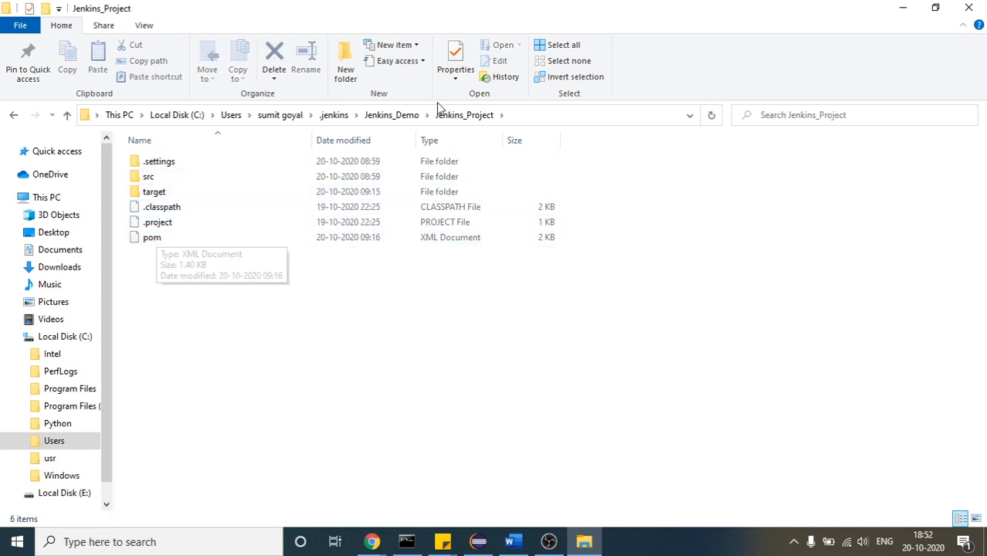
pyautogui.click(533, 116)
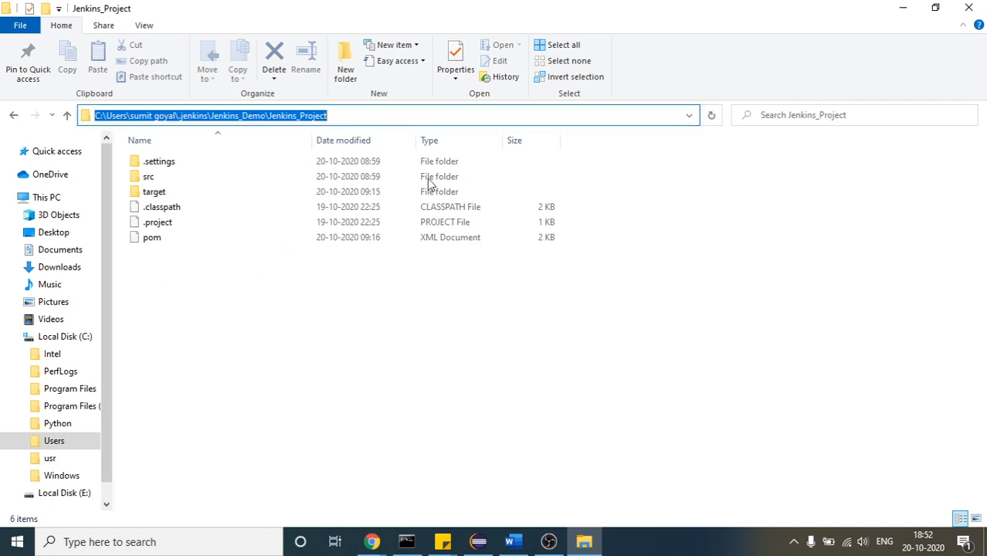
pyautogui.click(284, 276)
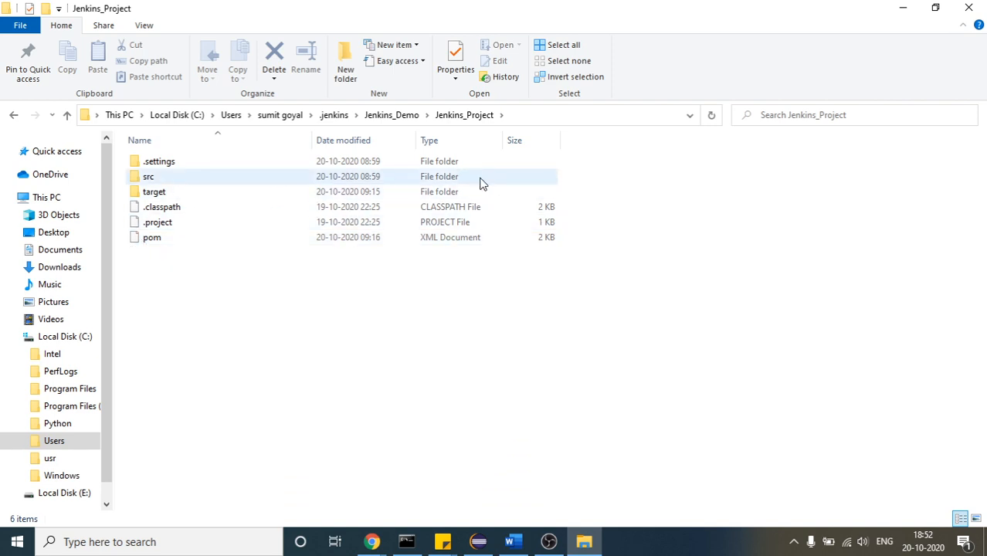
# Select the full path of the Jenkins_Project folder and switch to the MavenProject configuration page in Chrome
pyautogui.click(525, 121)
pyautogui.hotkey('ctrl', 'c')
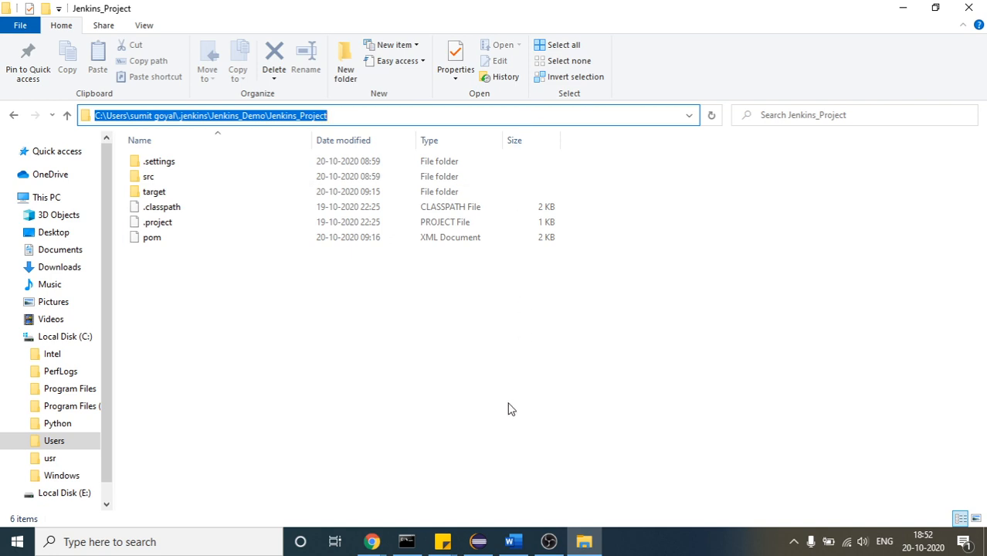
pyautogui.click(479, 541)
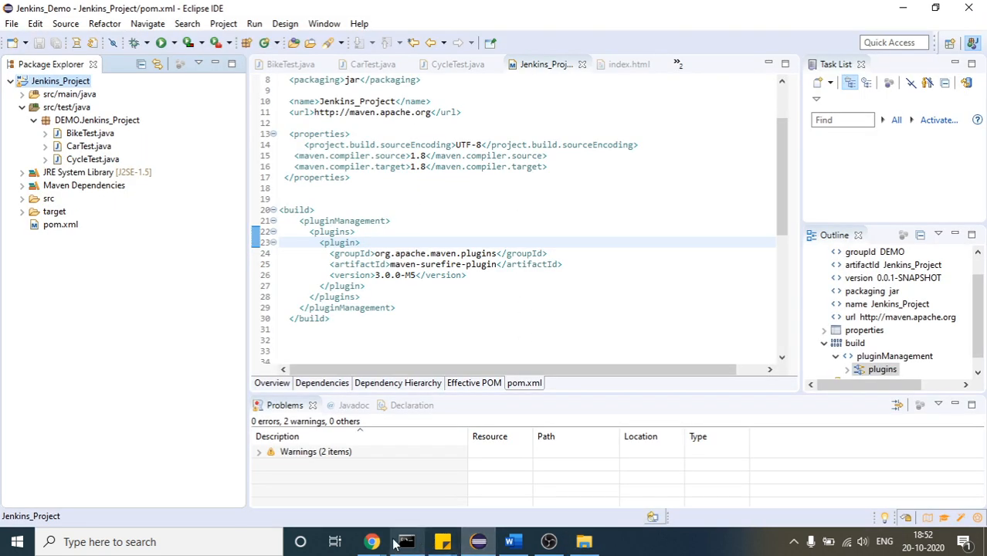
pyautogui.moveTo(372, 541)
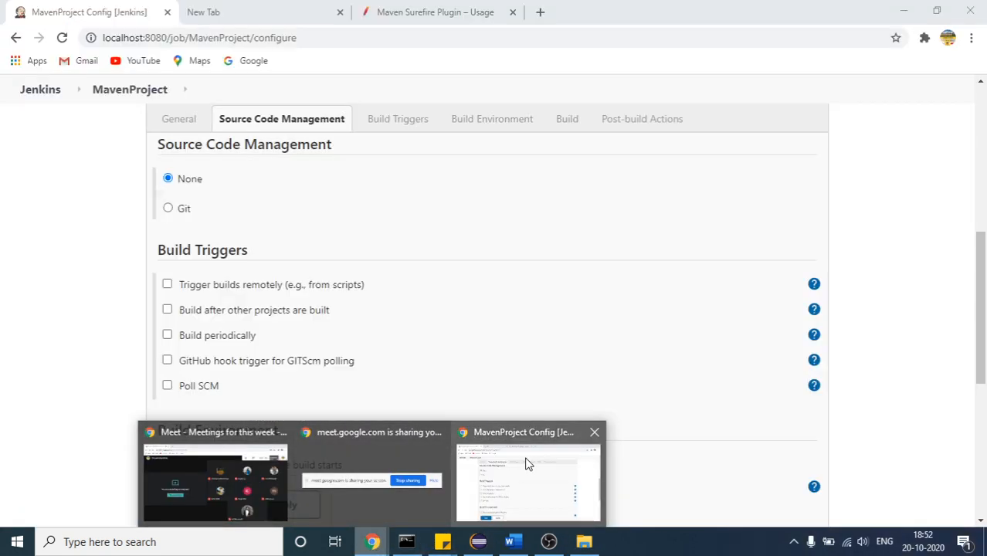
pyautogui.click(525, 463)
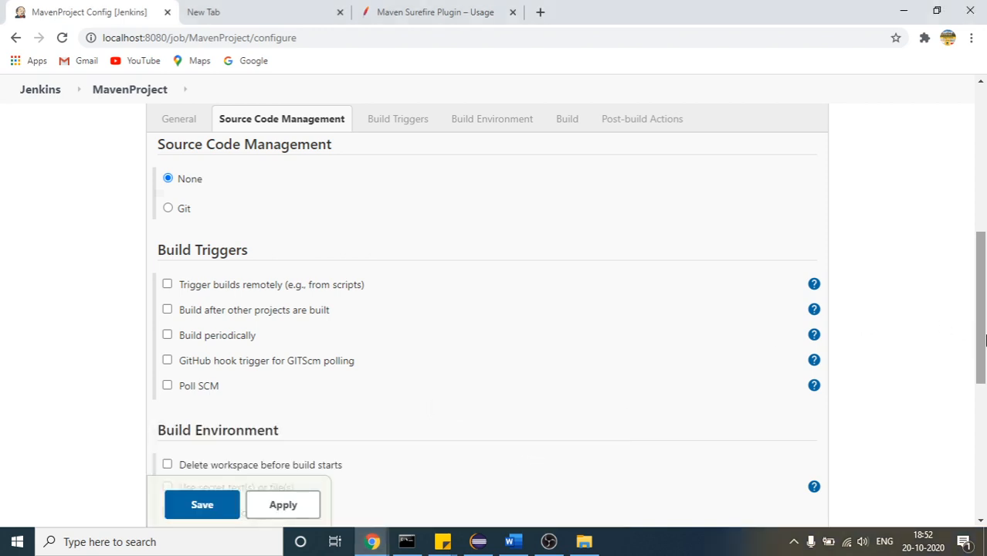
# Expand the advanced general options of the MavenProject job and enable Use custom workspace
pyautogui.scroll(3, 693, 342)
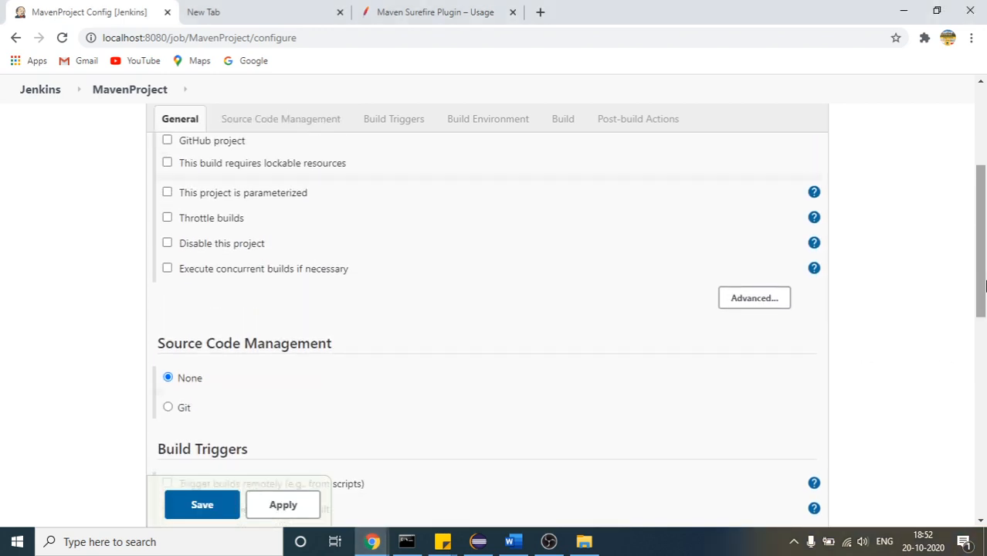
pyautogui.click(740, 302)
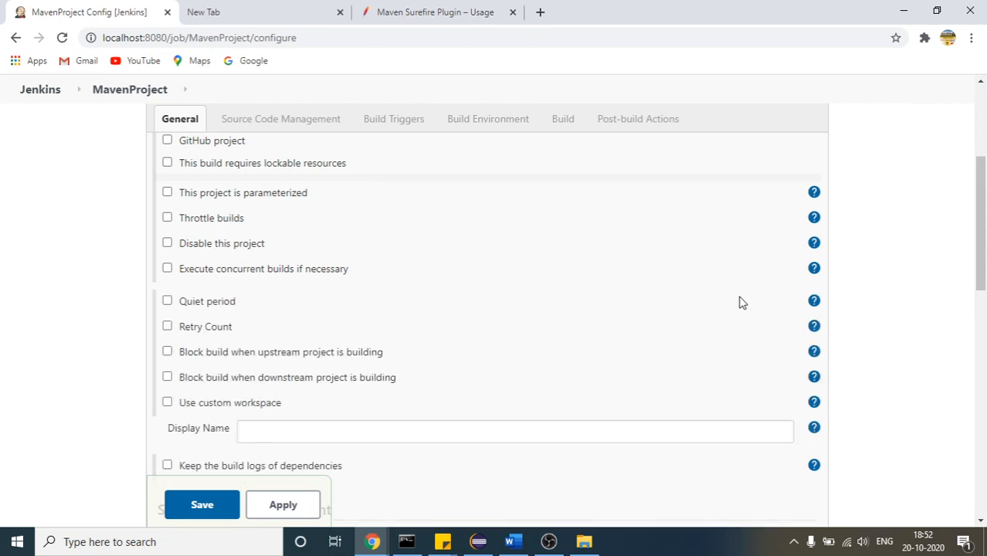
pyautogui.moveTo(984, 216); pyautogui.dragTo(984, 251)
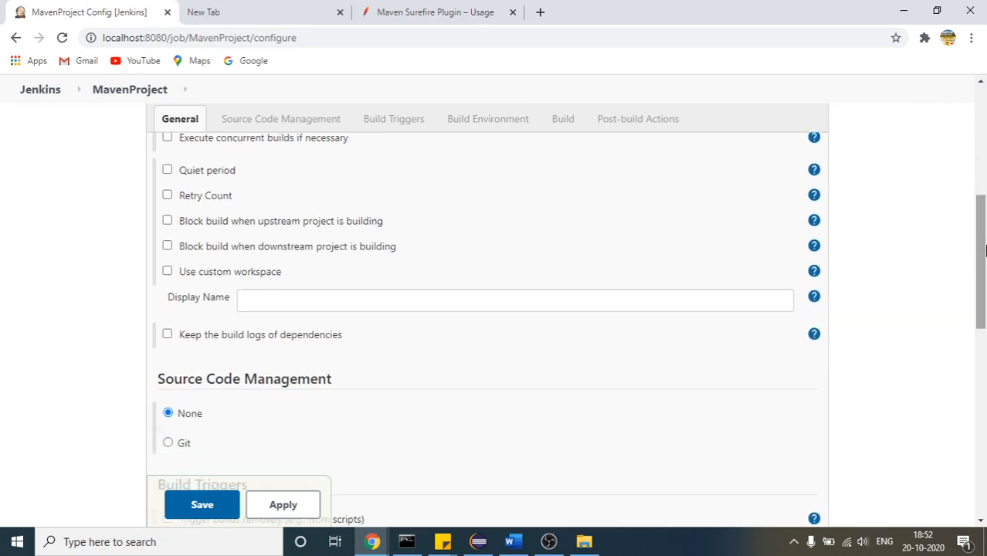
pyautogui.click(168, 271)
pyautogui.scroll(-2, 172, 282)
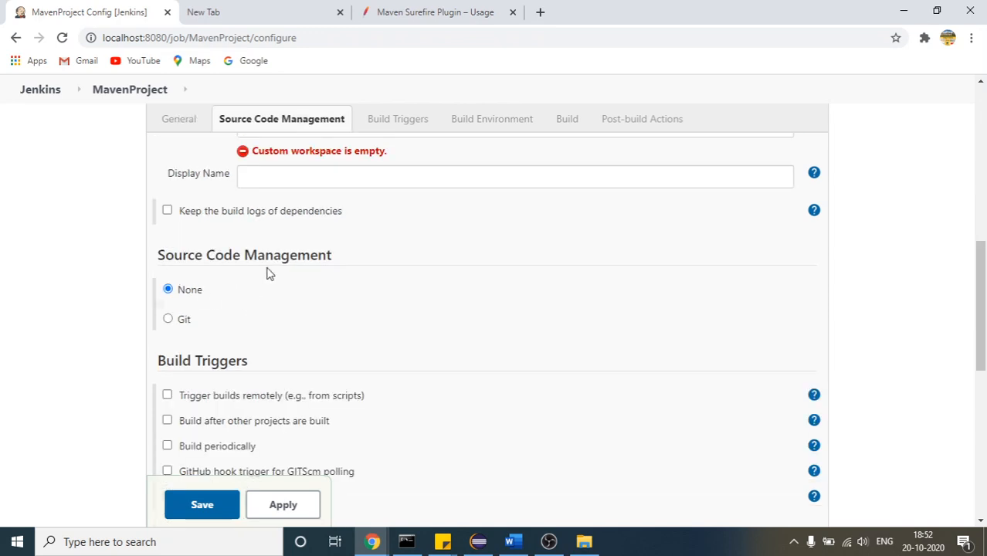
pyautogui.moveTo(982, 340); pyautogui.dragTo(982, 293)
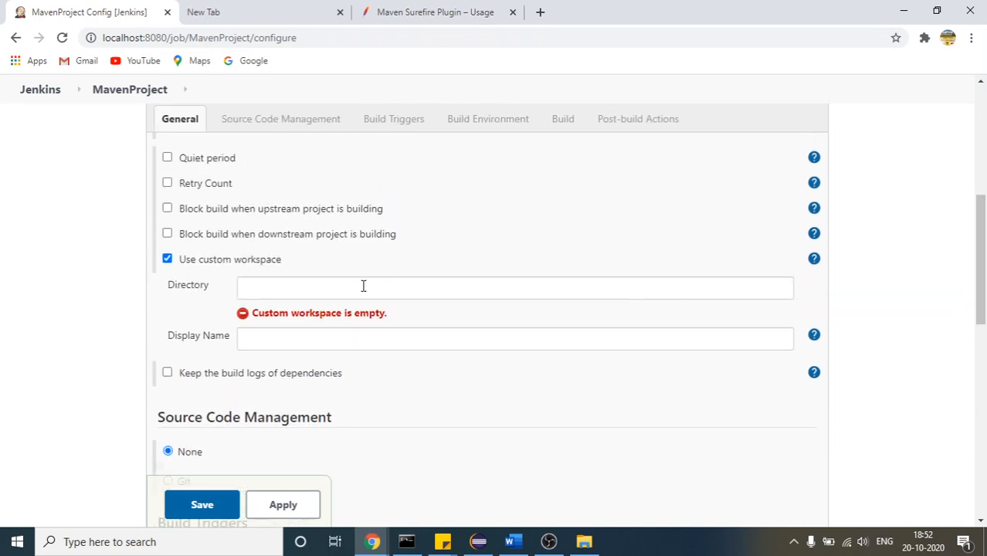
# Paste the copied Jenkins_Project folder path as the custom workspace directory and highlight it
pyautogui.click(269, 290)
pyautogui.hotkey('ctrl', 'v')
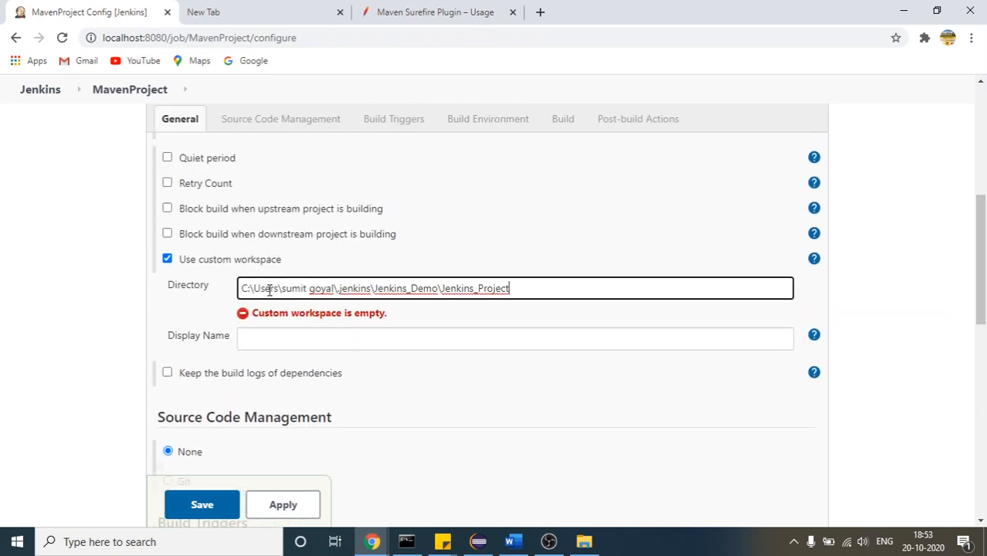
pyautogui.doubleClick(457, 290)
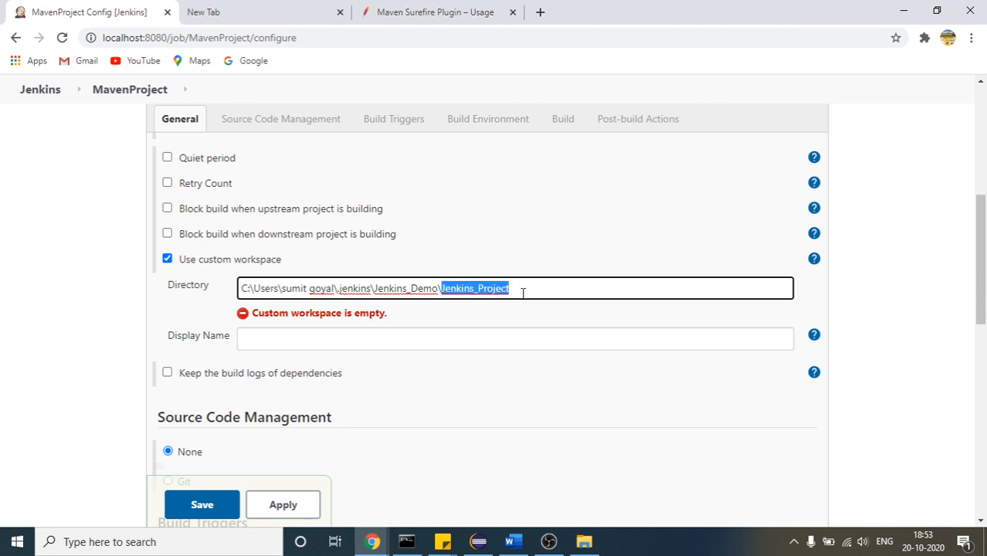
pyautogui.hotkey('ctrl', 'a')
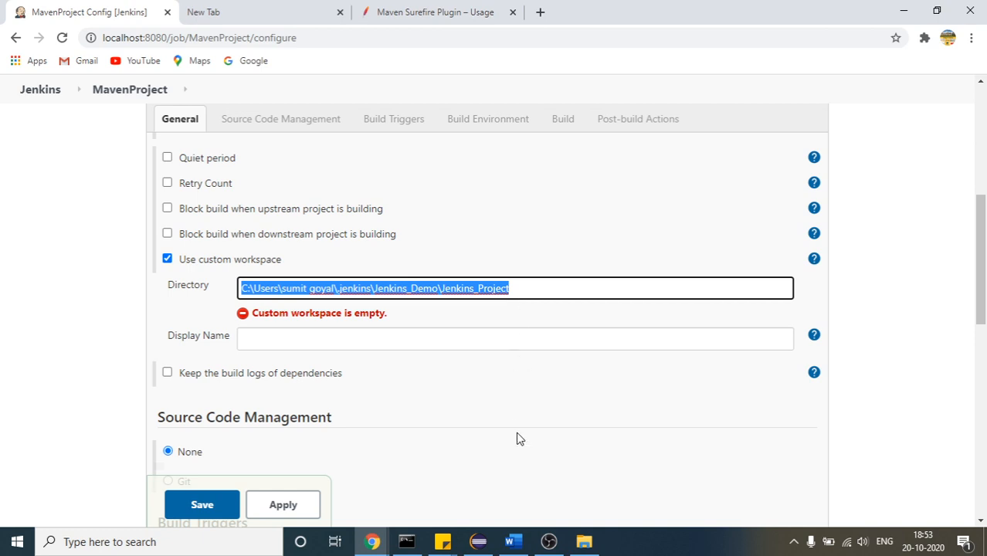
# Switch to File Explorer and show the Jenkins_Project folder's full path as the source of the workspace directory
pyautogui.click(584, 542)
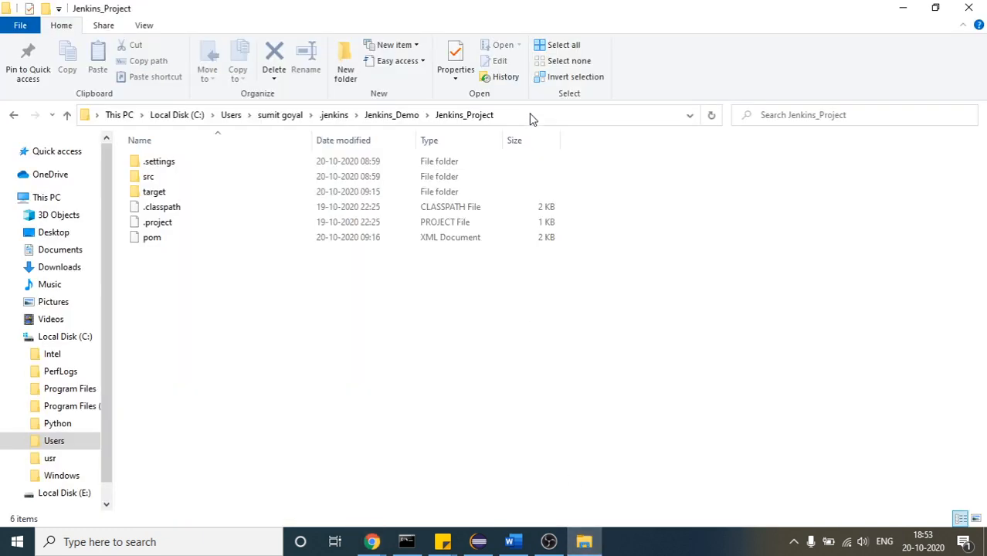
pyautogui.click(532, 116)
pyautogui.press('Escape')
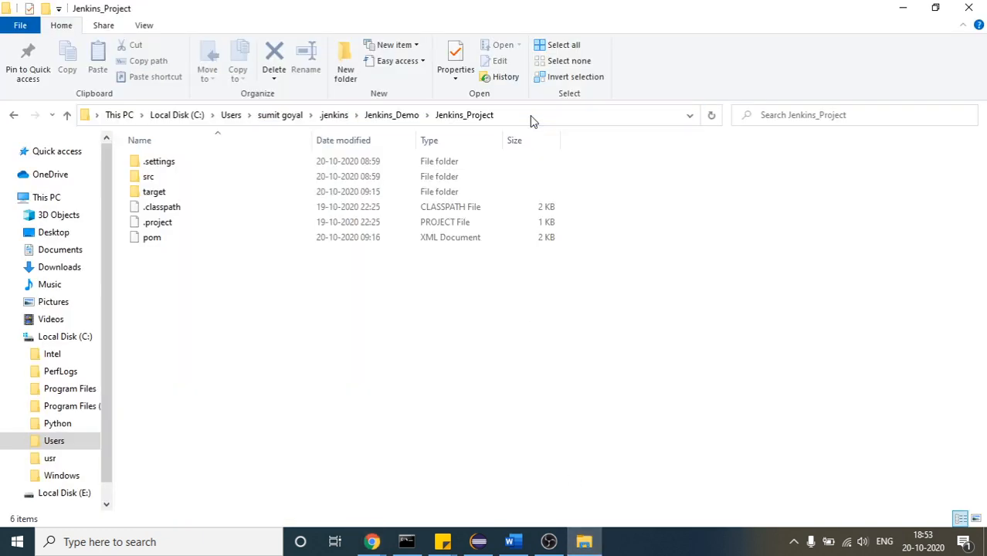
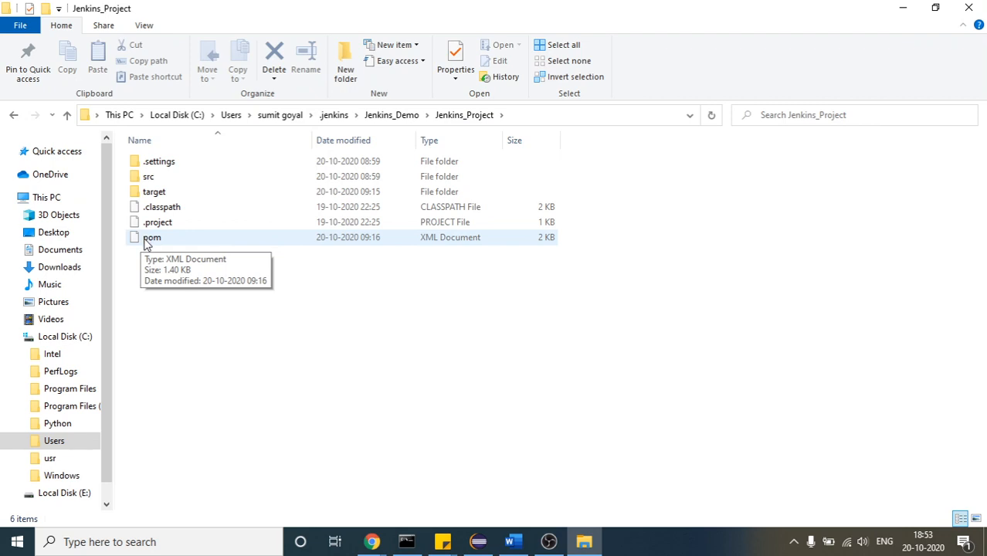
# Show the .jenkins folder inside the user's home folder, and return to the MavenProject configuration page in Chrome
pyautogui.click(272, 116)
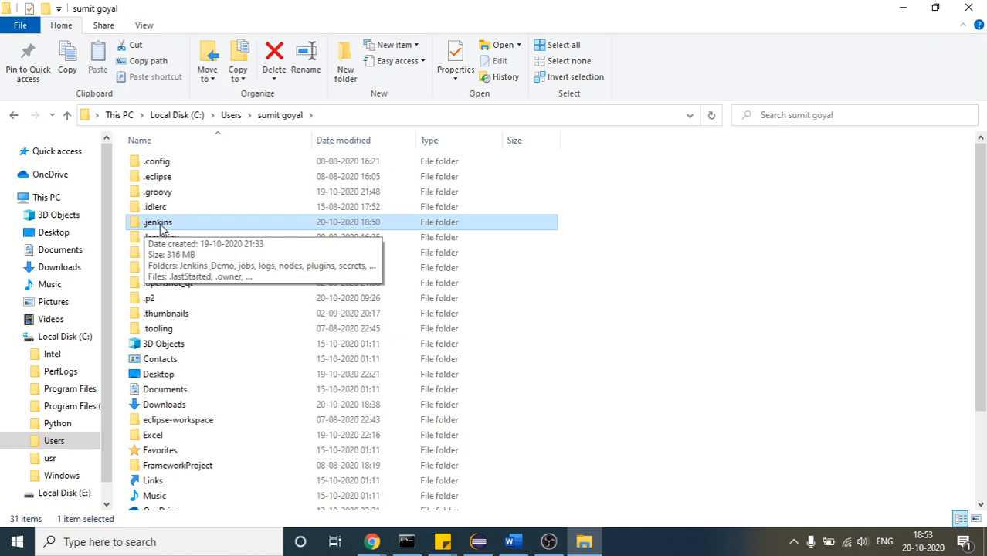
pyautogui.doubleClick(160, 224)
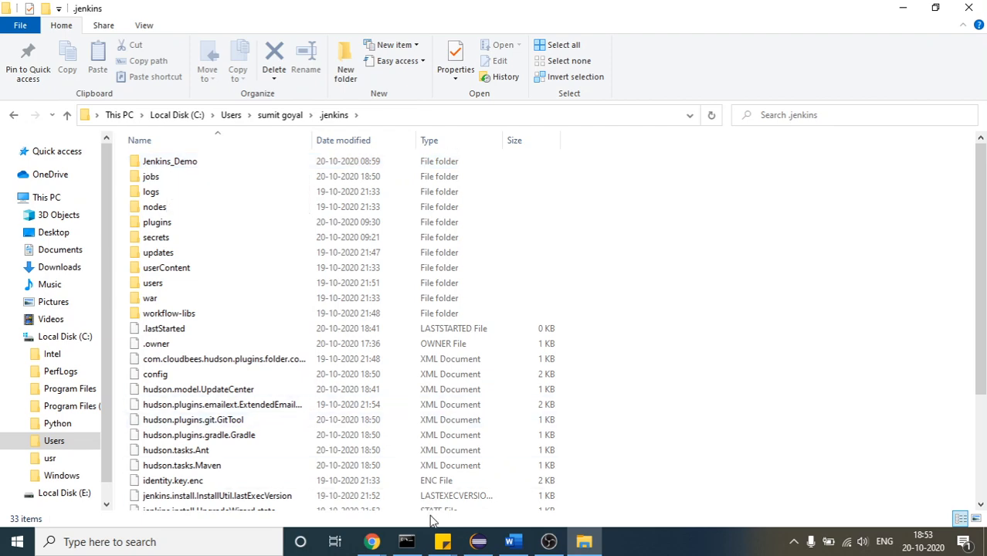
pyautogui.click(474, 543)
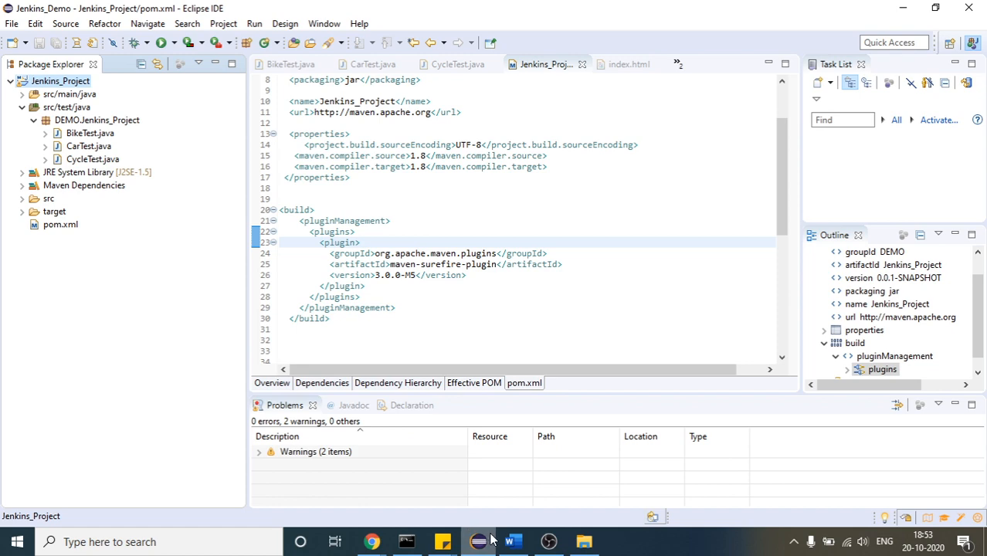
pyautogui.click(374, 545)
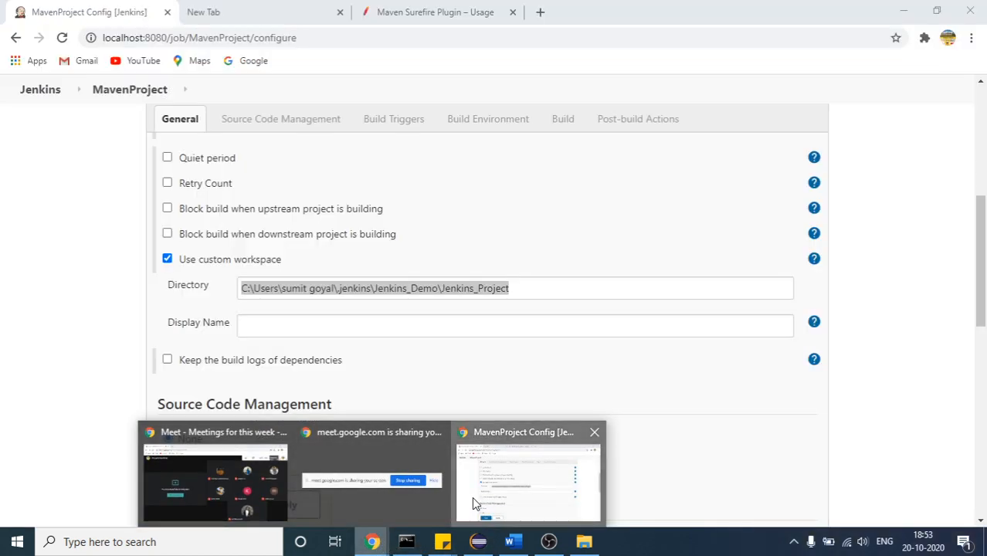
pyautogui.click(474, 501)
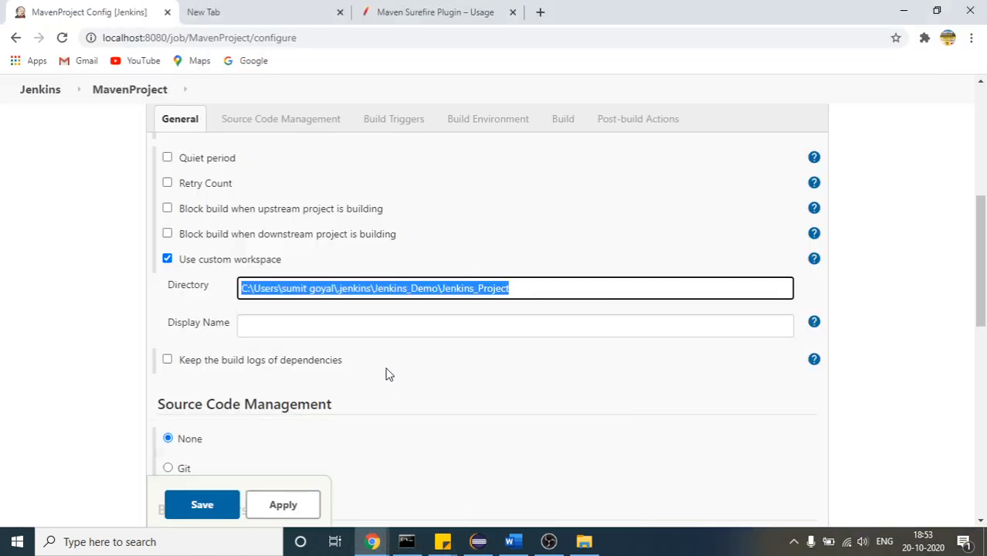
# Replace the custom workspace directory's path up to and including .jenkins with ${JENKINS_HOME}, keeping \Jenkins_Demo\Jenkins_Project after it
pyautogui.click(379, 288)
pyautogui.moveTo(371, 290); pyautogui.dragTo(235, 296)
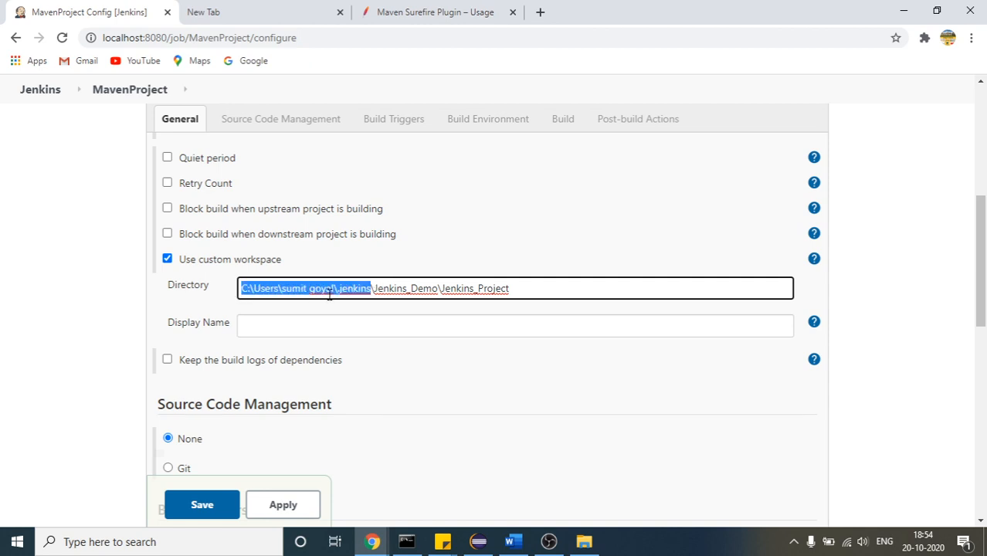
pyautogui.write('$')
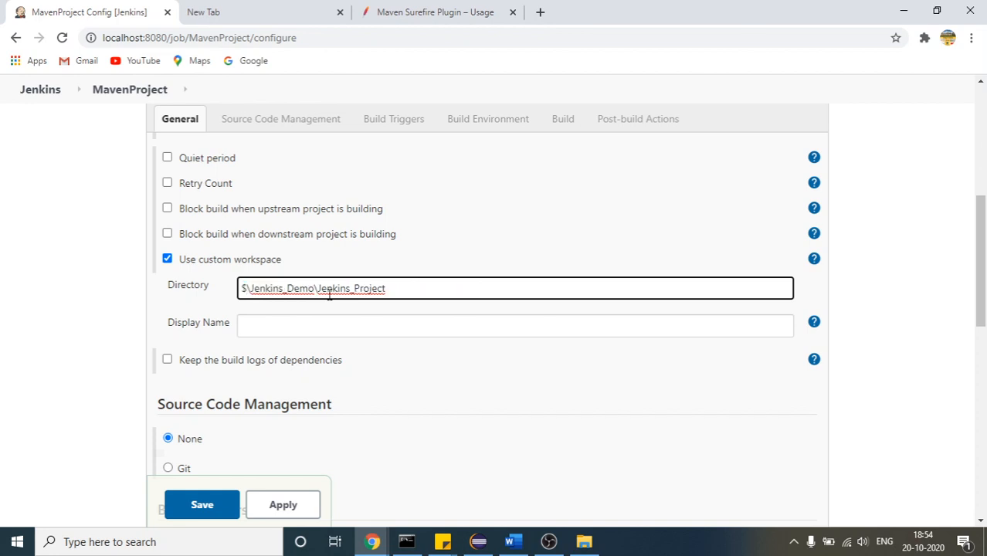
pyautogui.write('{}')
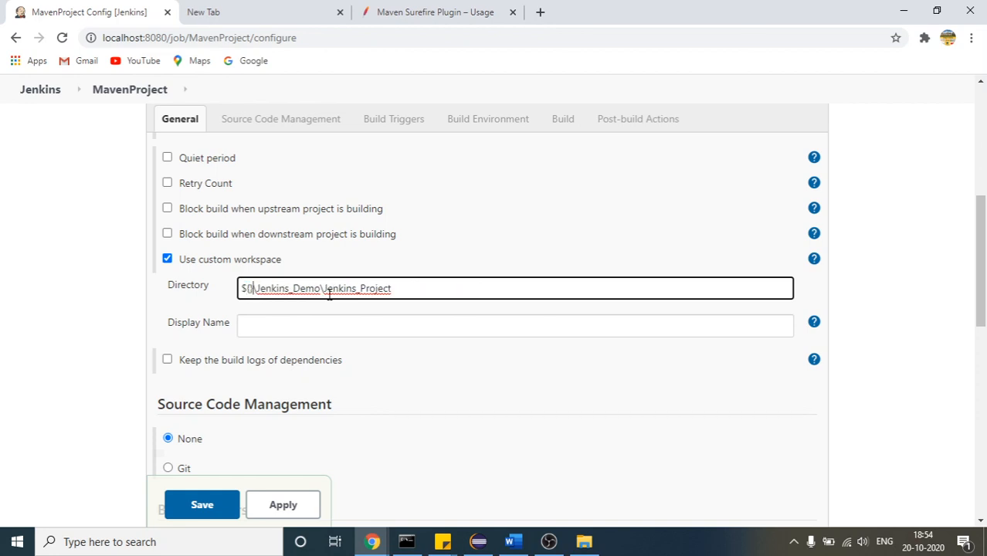
pyautogui.write('JENKINS')
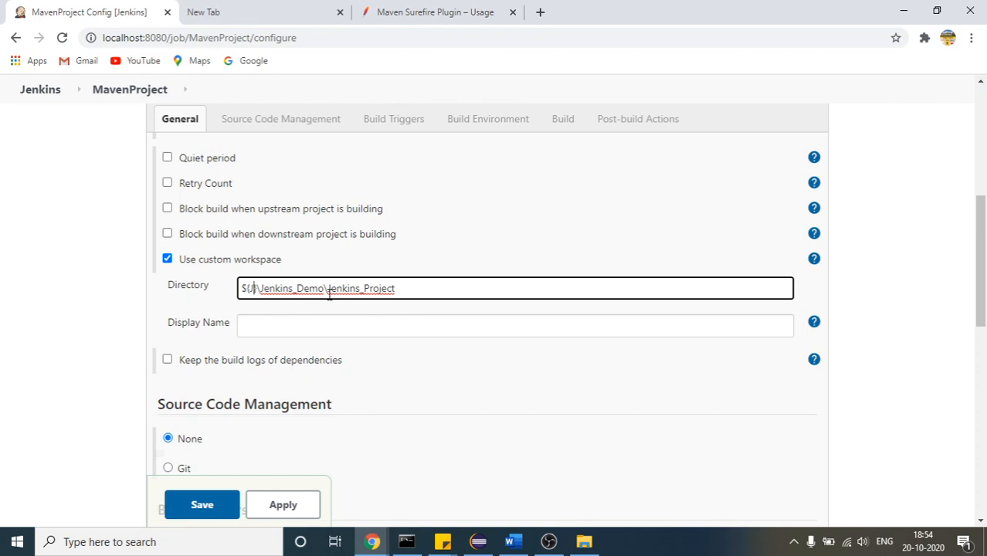
pyautogui.write('_HOME')
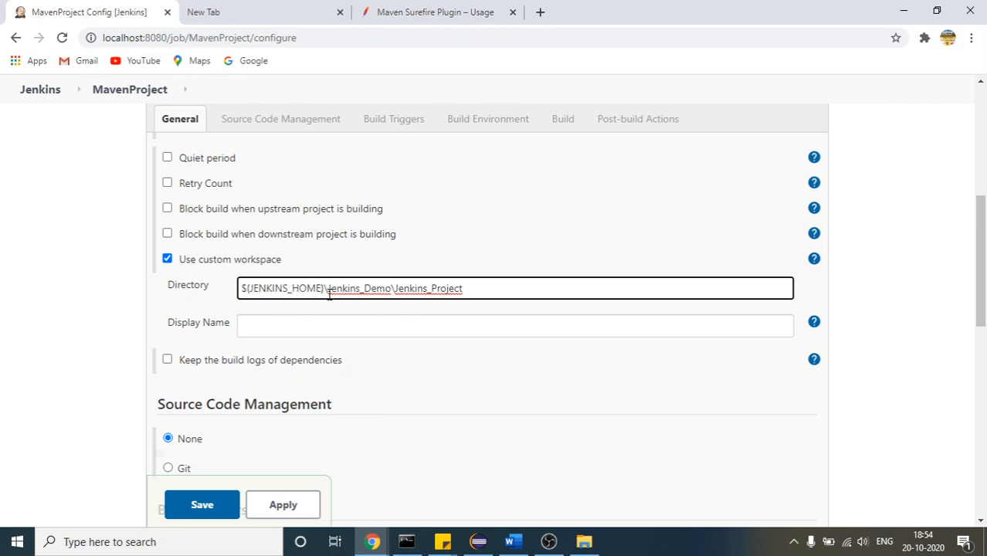
pyautogui.moveTo(325, 288); pyautogui.dragTo(239, 292)
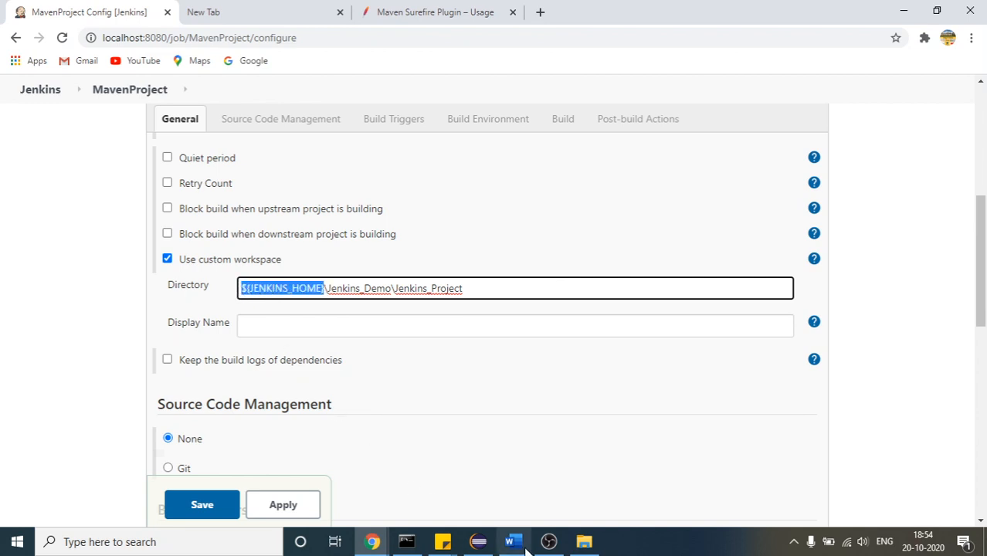
pyautogui.click(275, 287)
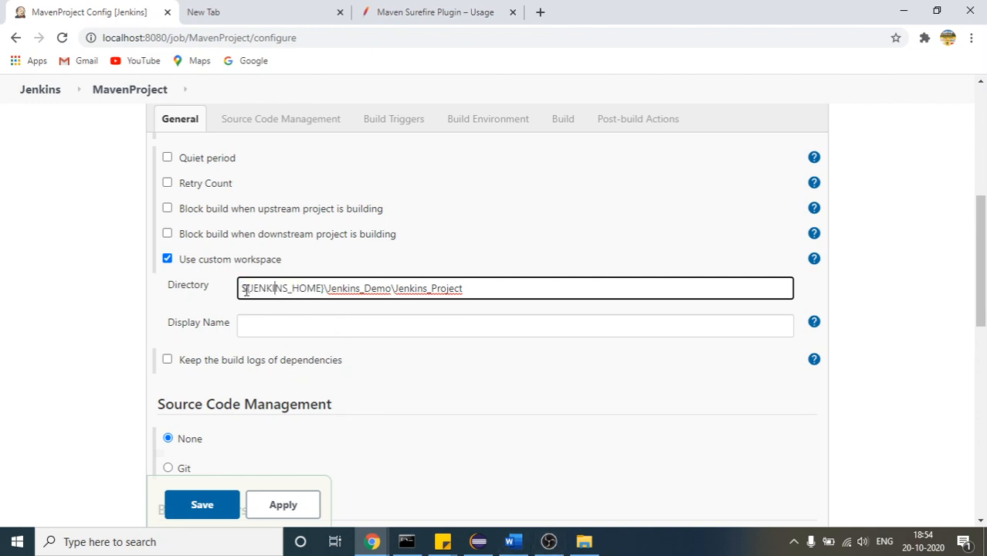
# In File Explorer, go from the home folder through .jenkins to Jenkins_Project and copy the Jenkins_Demo\Jenkins_Project part of its path
pyautogui.click(585, 542)
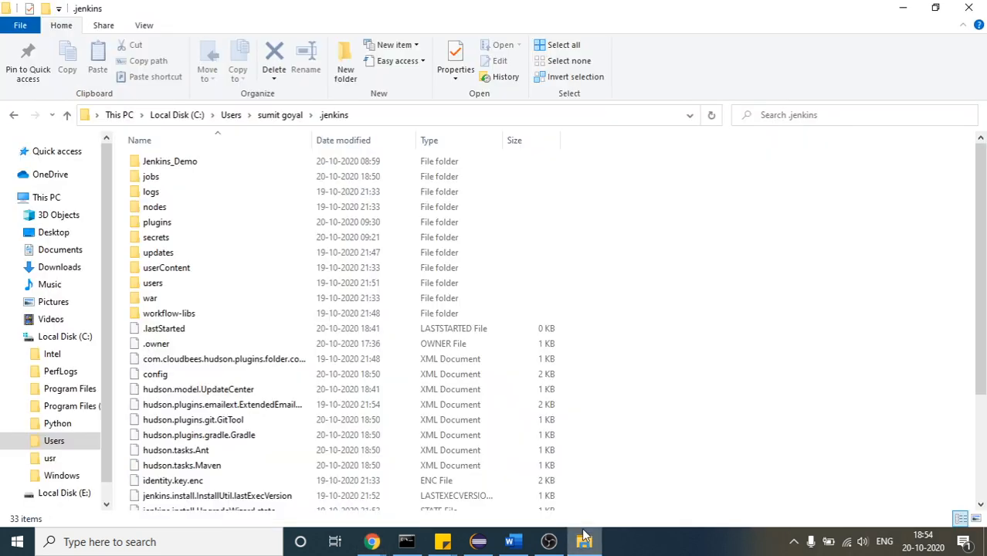
pyautogui.click(14, 115)
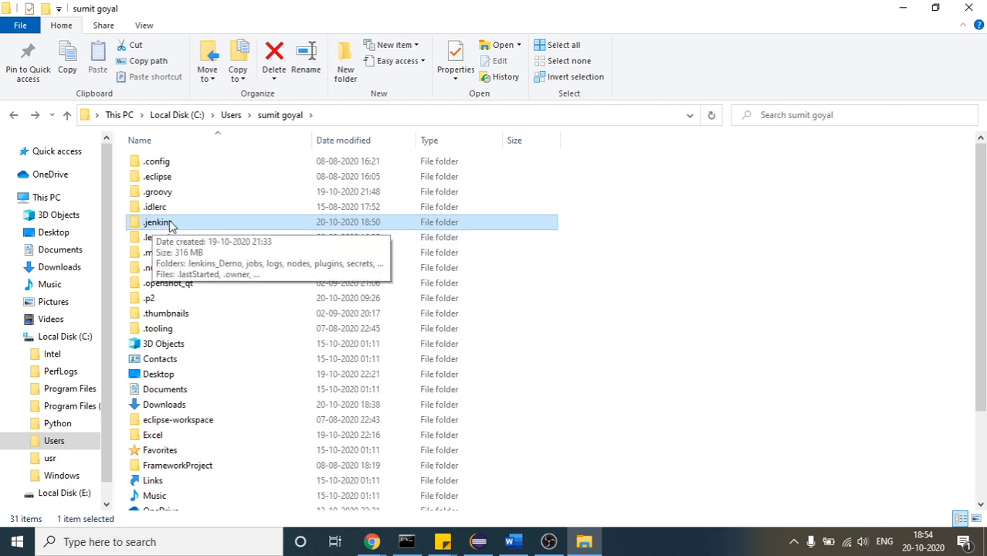
pyautogui.doubleClick(205, 222)
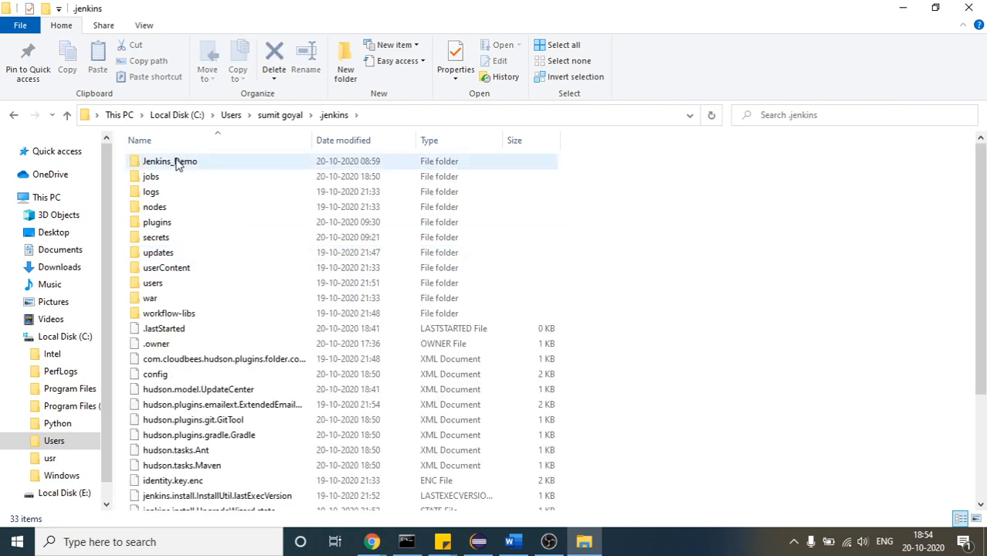
pyautogui.doubleClick(178, 162)
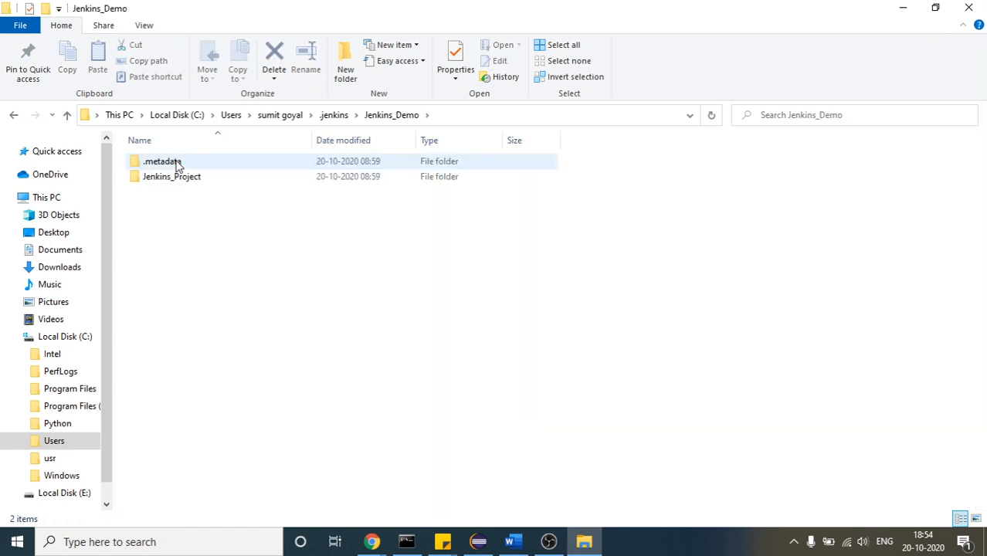
pyautogui.doubleClick(183, 178)
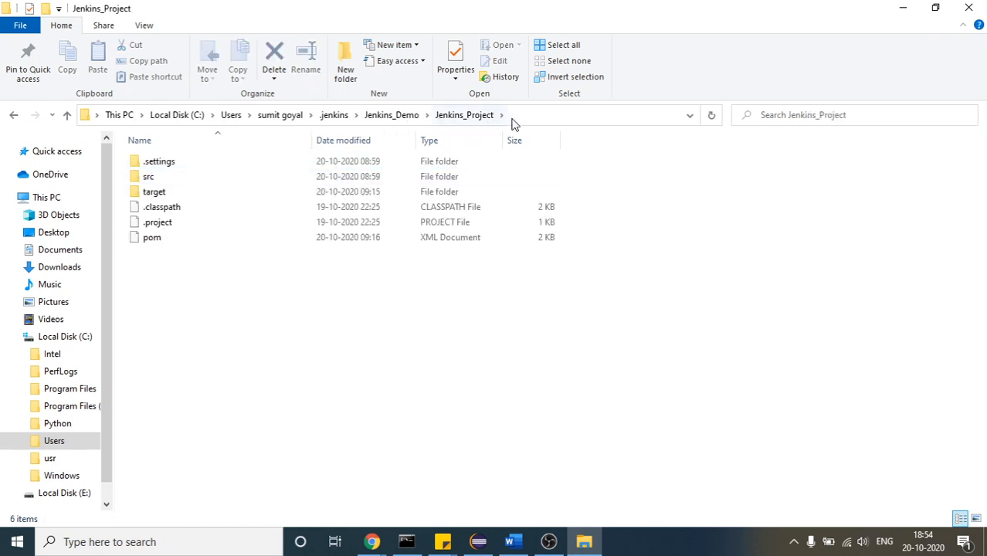
pyautogui.click(514, 117)
pyautogui.click(514, 117)
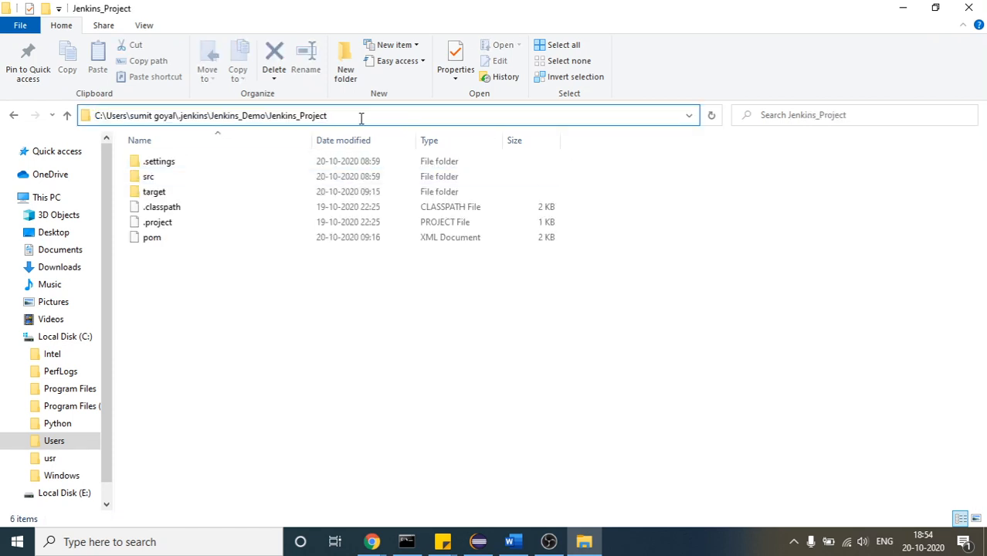
pyautogui.moveTo(347, 116); pyautogui.dragTo(219, 116)
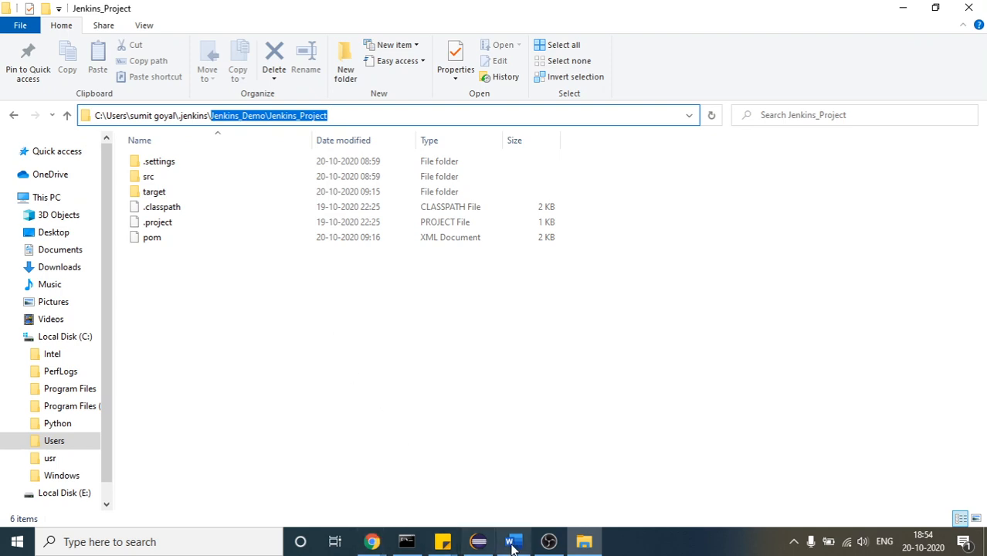
# Return to the MavenProject configuration in Chrome and try pasting the copied Jenkins_Demo\Jenkins_Project path at the end of the workspace directory
pyautogui.click(477, 544)
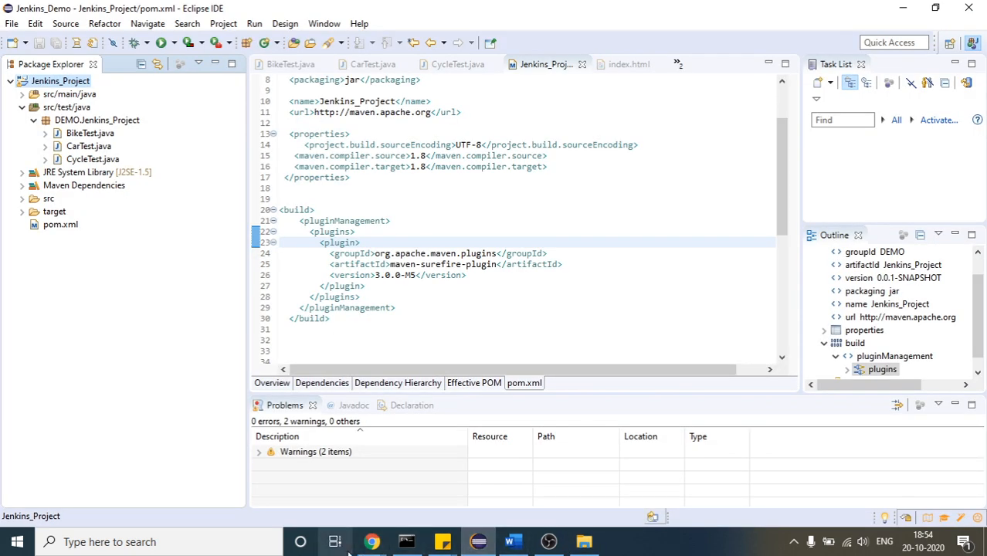
pyautogui.moveTo(371, 543)
pyautogui.click(485, 456)
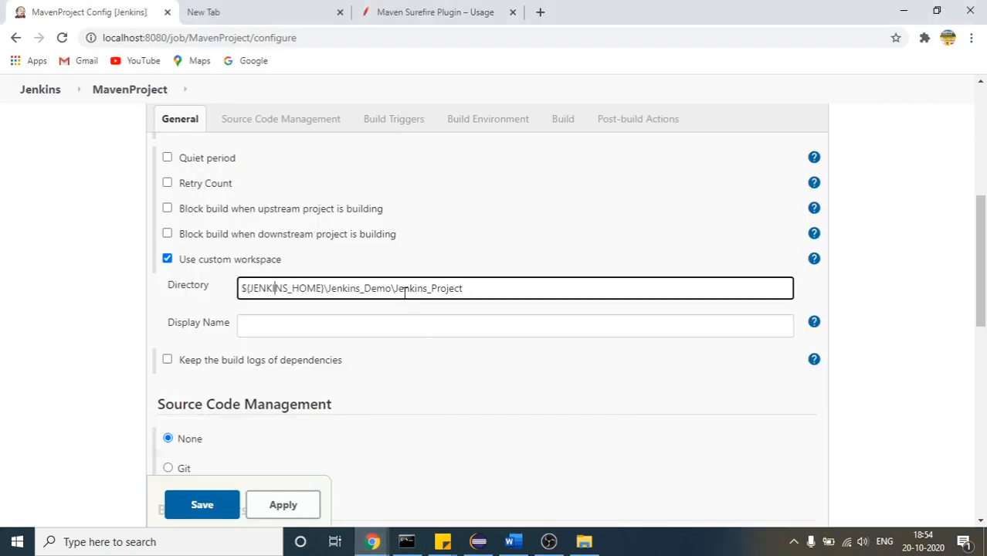
pyautogui.click(273, 292)
pyautogui.moveTo(328, 288); pyautogui.dragTo(478, 289)
pyautogui.hotkey('ctrl', 'c')
pyautogui.click(479, 291)
pyautogui.hotkey('ctrl', 'v')
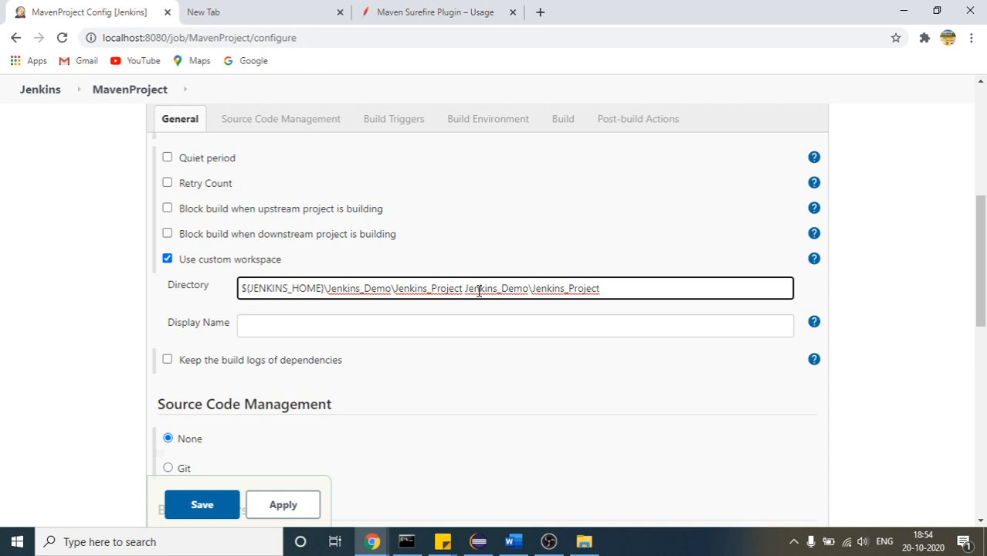
pyautogui.hotkey('ctrl', 'z')
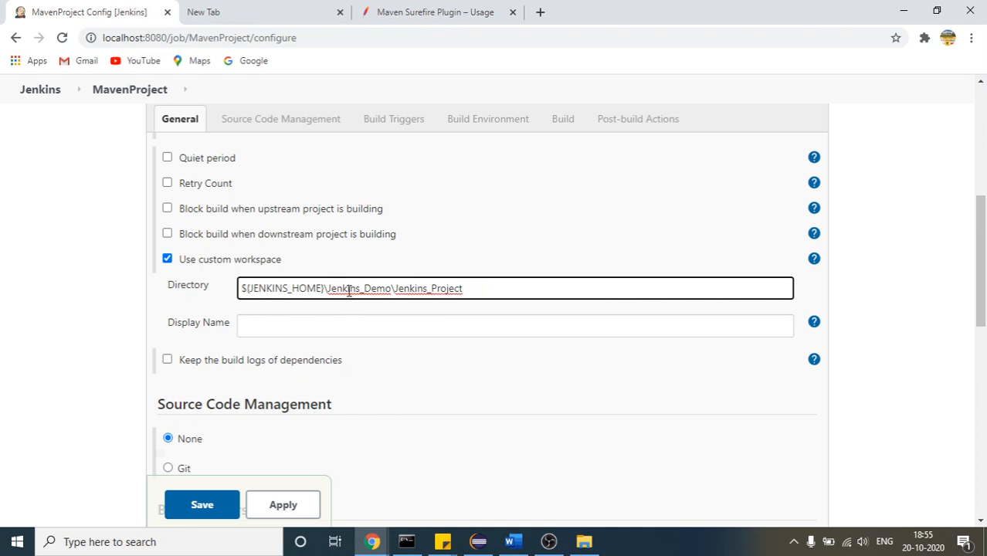
pyautogui.click(99, 306)
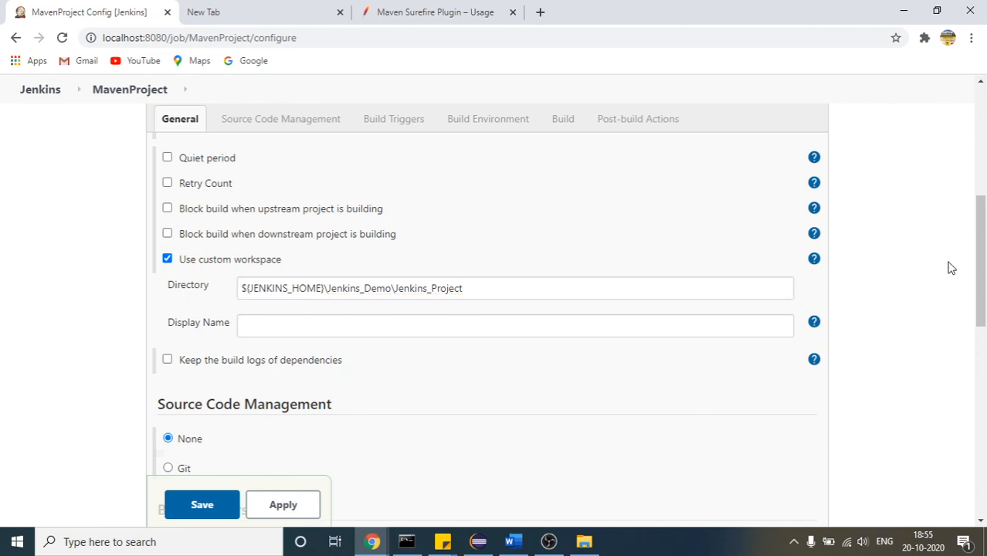
# Add an Invoke top-level Maven targets build step to the job and set its Maven version to maven-3.6.3
pyautogui.moveTo(982, 266); pyautogui.dragTo(983, 288)
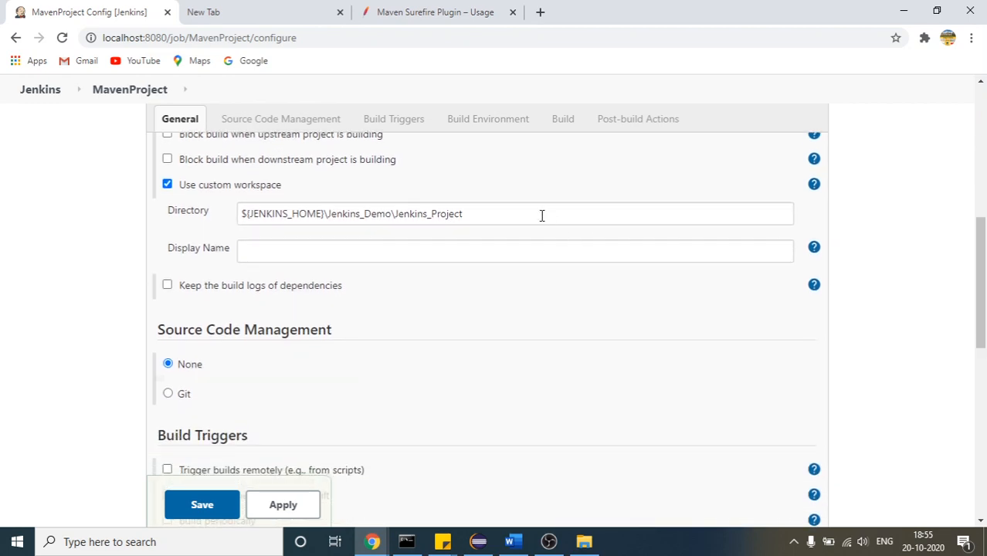
pyautogui.click(497, 215)
pyautogui.click(278, 251)
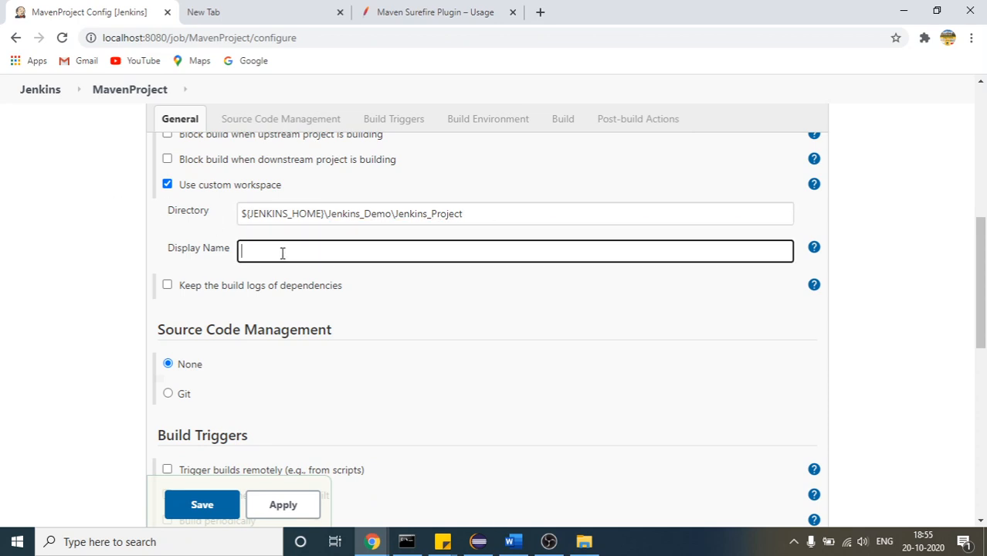
pyautogui.moveTo(981, 275); pyautogui.dragTo(984, 448)
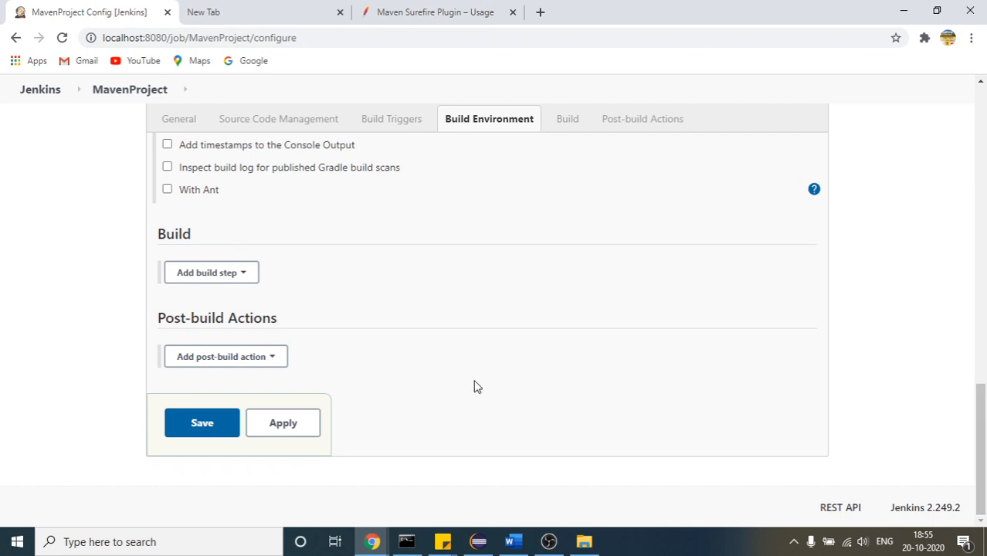
pyautogui.click(216, 278)
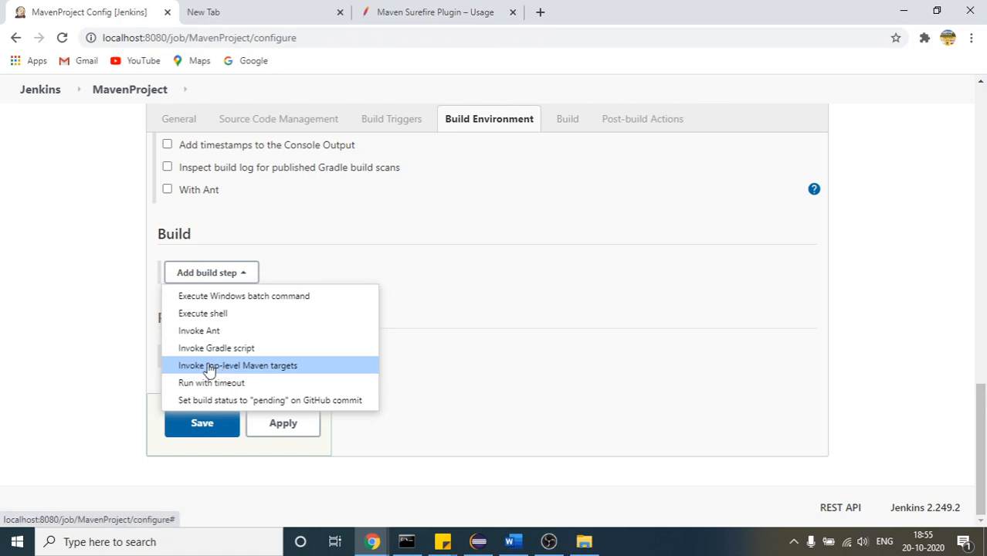
pyautogui.click(278, 368)
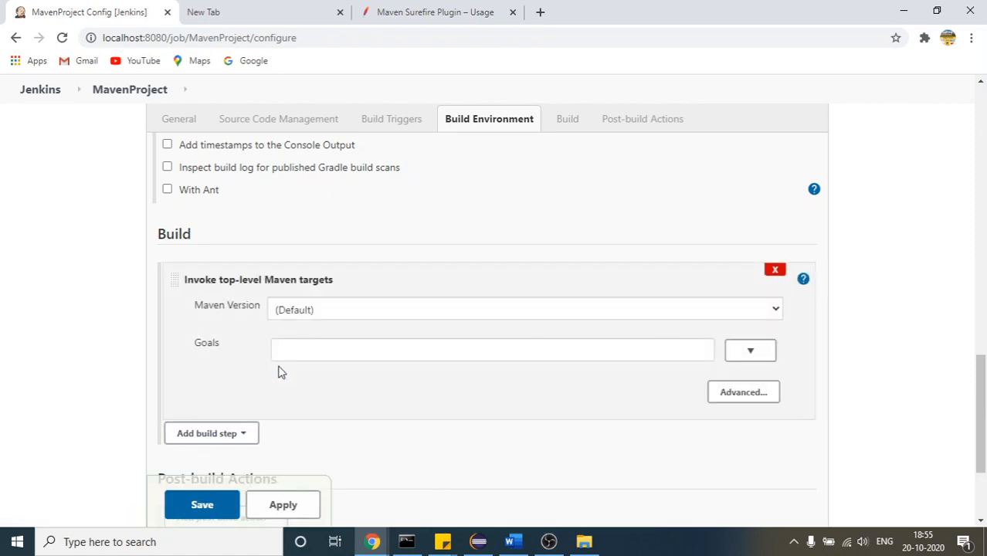
pyautogui.click(301, 310)
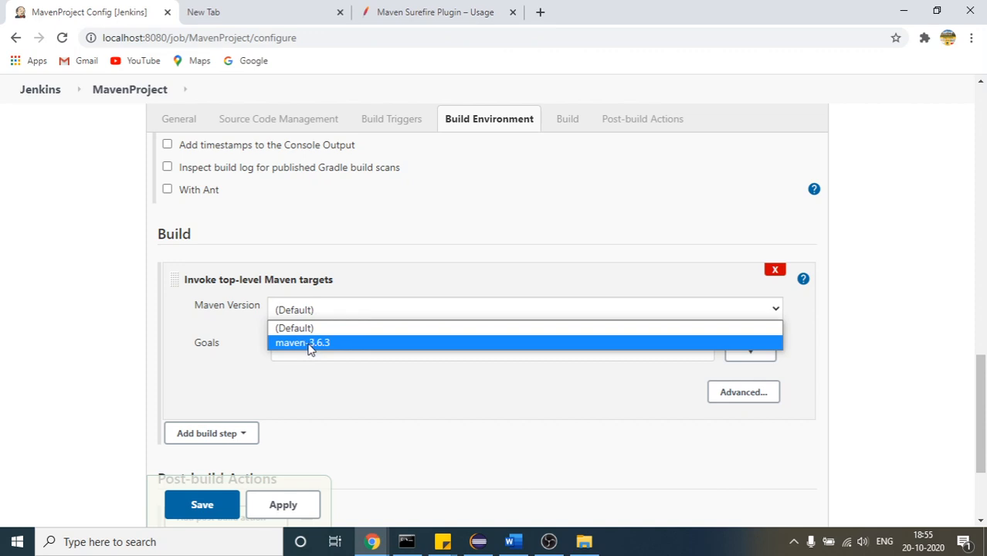
pyautogui.click(310, 349)
pyautogui.click(295, 347)
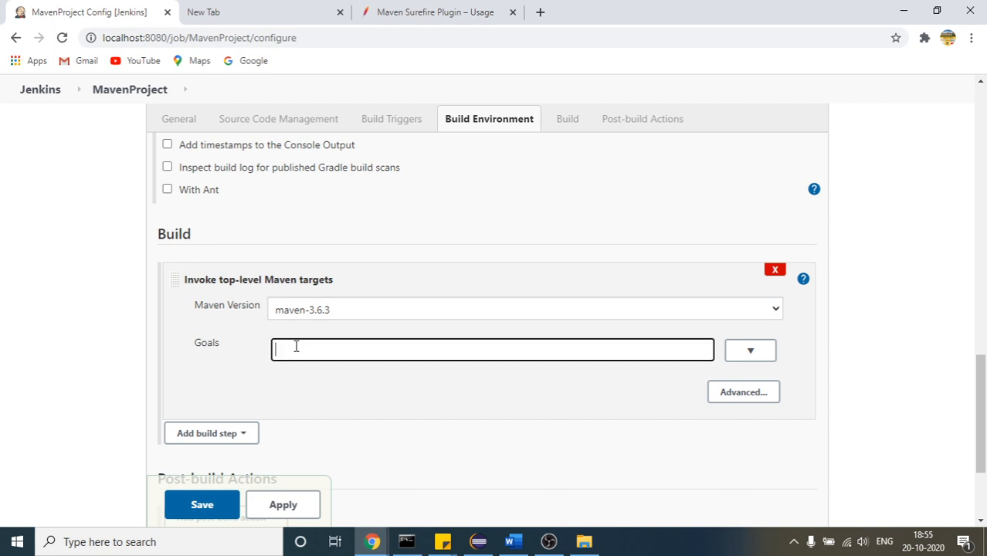
# Switch to Eclipse and point out the BikeTest.java, CarTest.java and CycleTest.java test classes in the DEMO.Jenkins_Project package
pyautogui.click(477, 542)
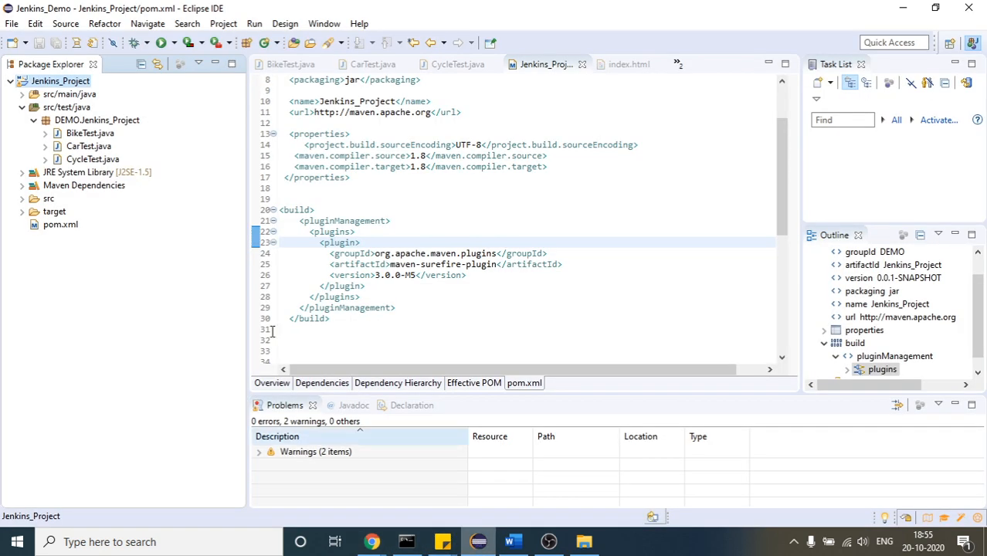
pyautogui.click(90, 134)
pyautogui.click(88, 146)
pyautogui.click(93, 160)
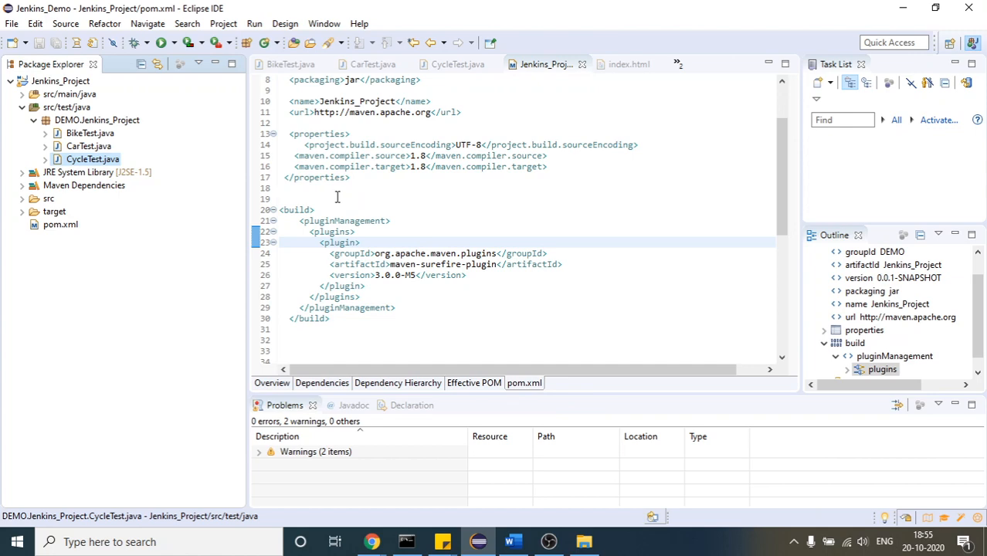
# Switch to the Jenkins Setup document in Word, write mvn test on a new line below the jdk 14 note, and delete that text
pyautogui.click(512, 542)
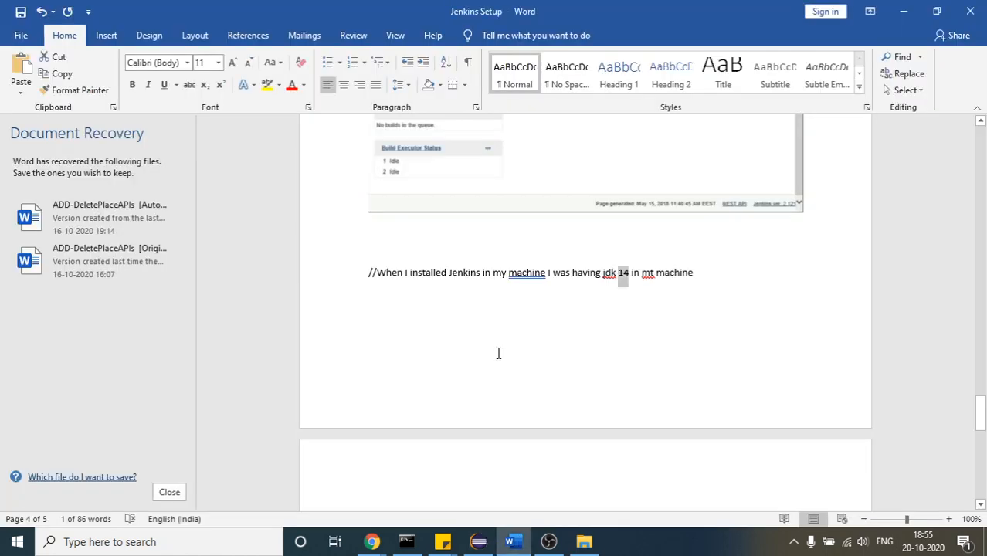
pyautogui.click(721, 296)
pyautogui.press('Return')
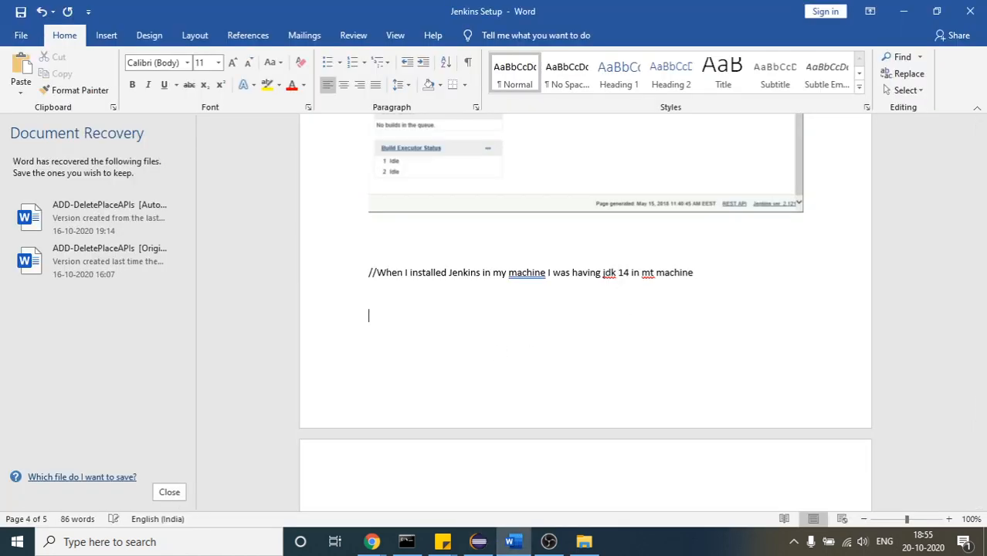
pyautogui.write('MN')
pyautogui.press('BackSpace')
pyautogui.press('BackSpace')
pyautogui.write('mvn t')
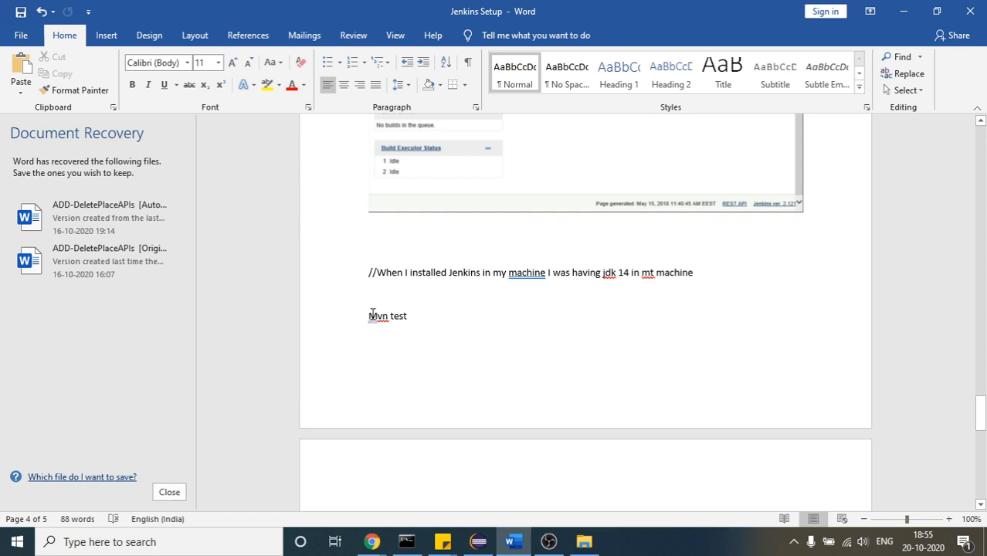
pyautogui.moveTo(370, 316); pyautogui.dragTo(412, 316)
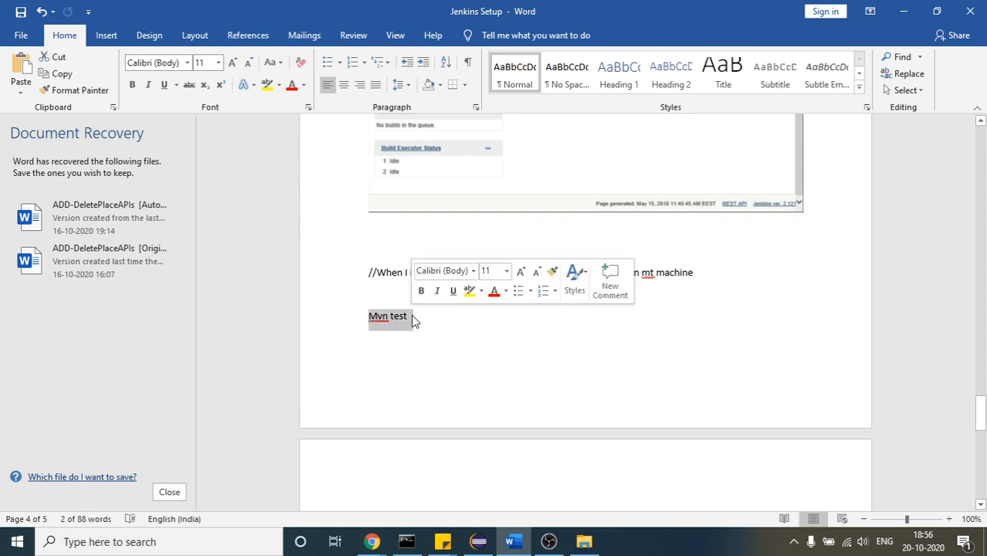
pyautogui.press('BackSpace')
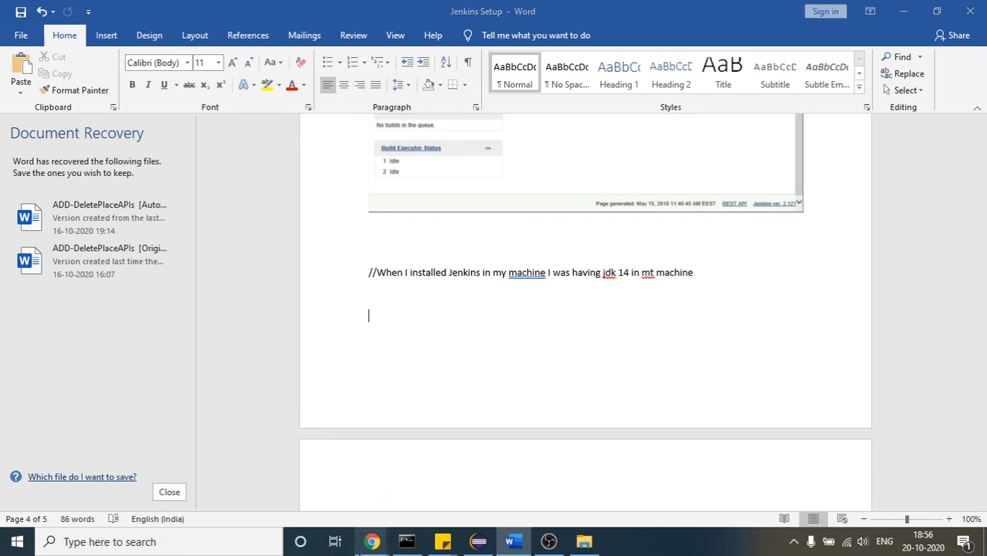
# Return to the MavenProject configuration in Chrome and set the Maven build step's goal to test
pyautogui.moveTo(372, 542)
pyautogui.click(466, 509)
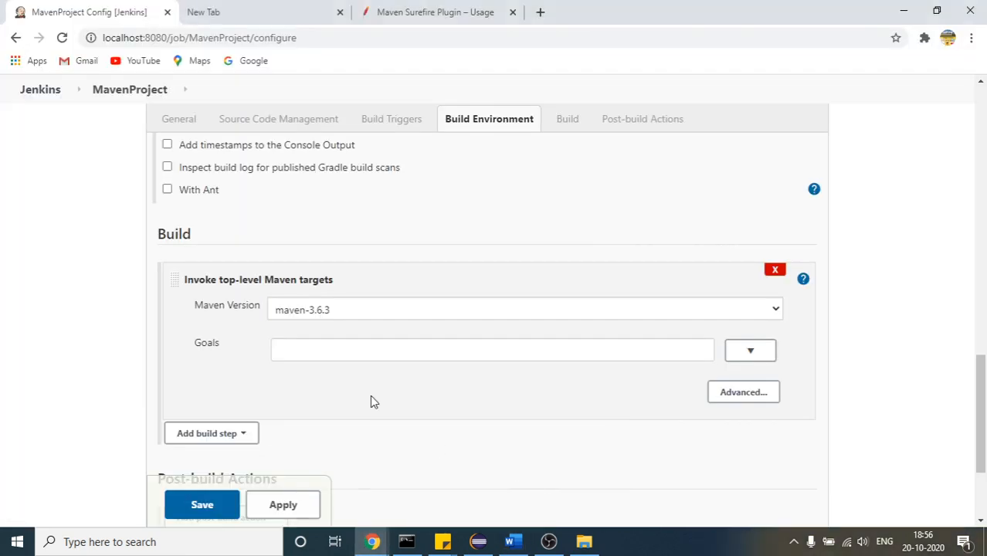
pyautogui.click(349, 353)
pyautogui.write('mvn')
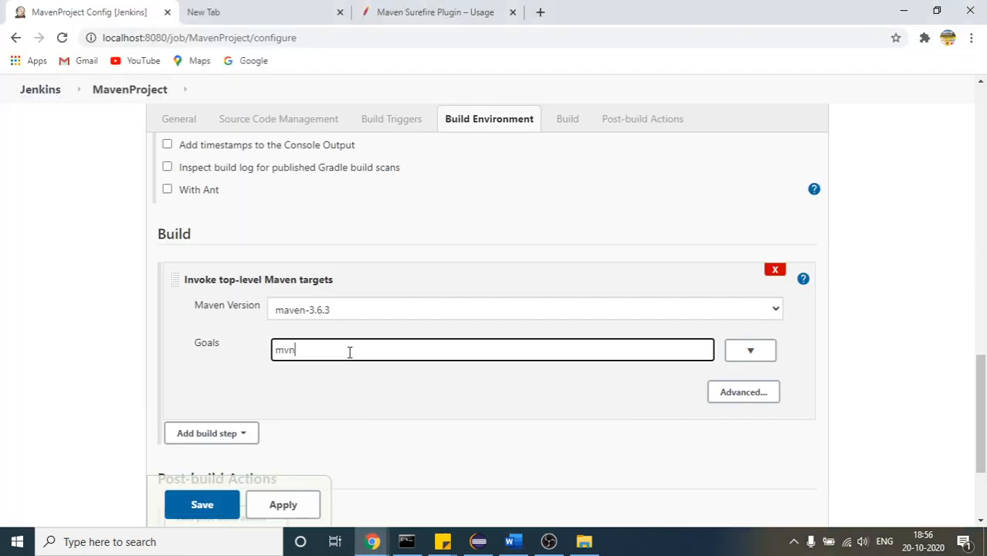
pyautogui.write(' test')
pyautogui.moveTo(299, 352); pyautogui.dragTo(272, 356)
pyautogui.doubleClick(272, 357)
pyautogui.click(279, 351)
pyautogui.moveTo(298, 352); pyautogui.dragTo(278, 353)
pyautogui.press('BackSpace')
pyautogui.click(236, 369)
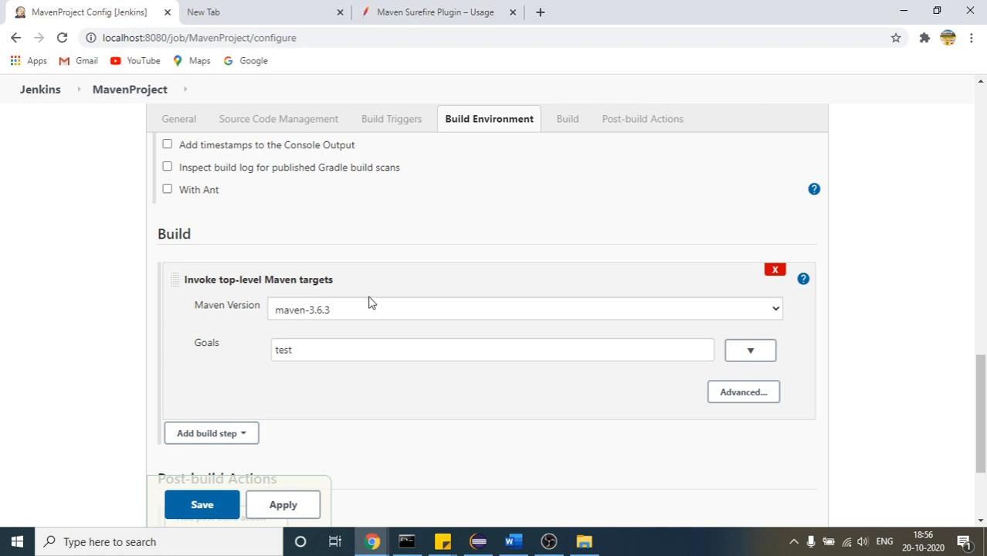
# Review the Maven build step, pointing out the maven-3.6.3 version and the test goal
pyautogui.click(332, 311)
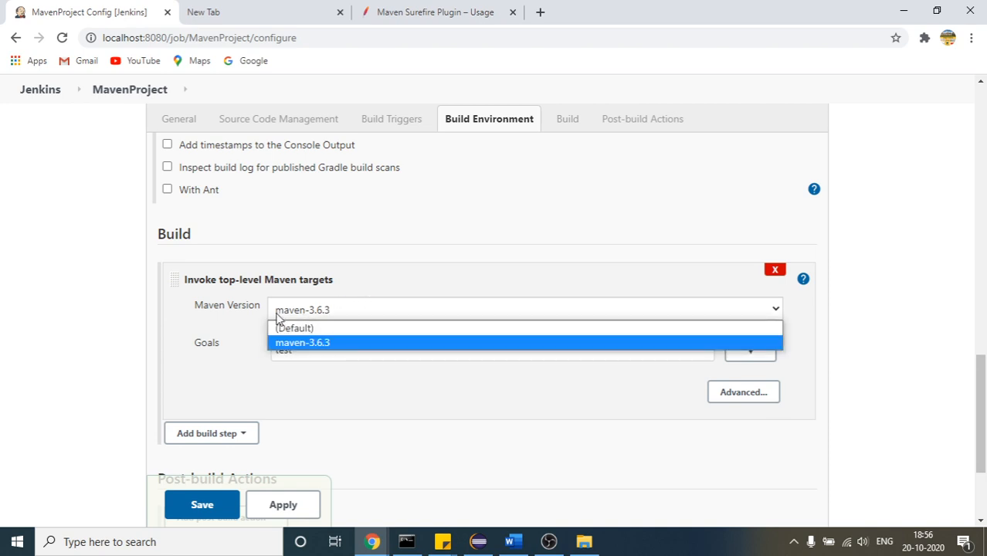
pyautogui.click(280, 343)
pyautogui.doubleClick(283, 349)
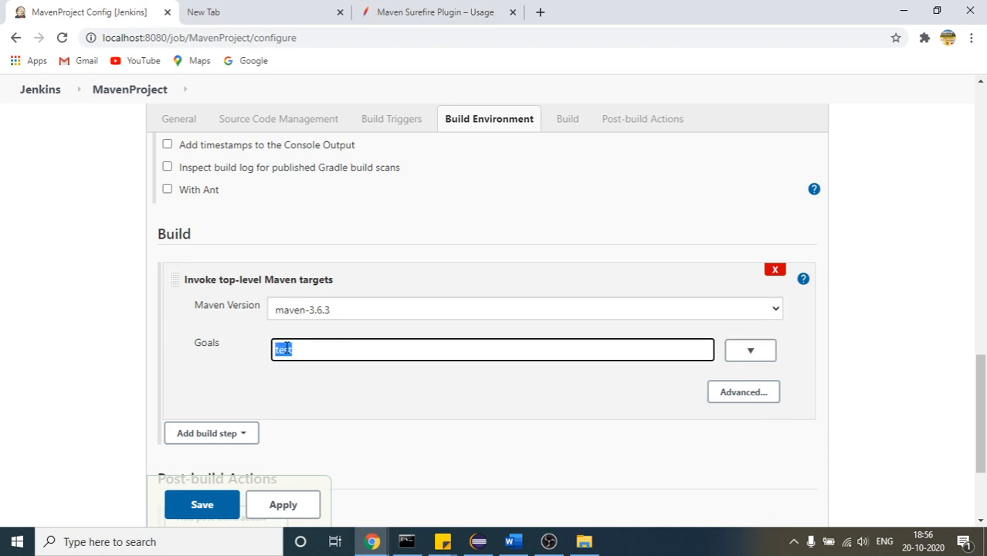
pyautogui.click(302, 350)
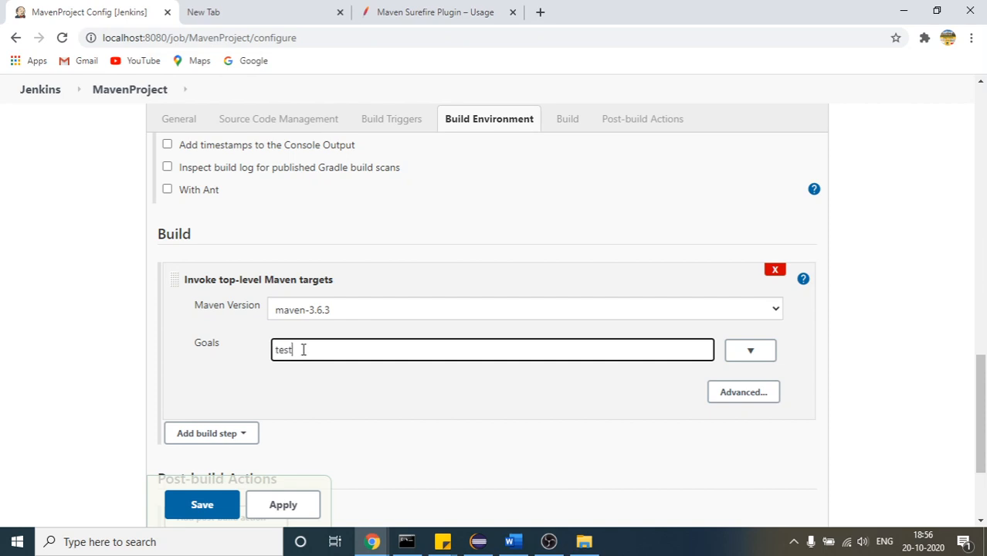
pyautogui.doubleClick(276, 350)
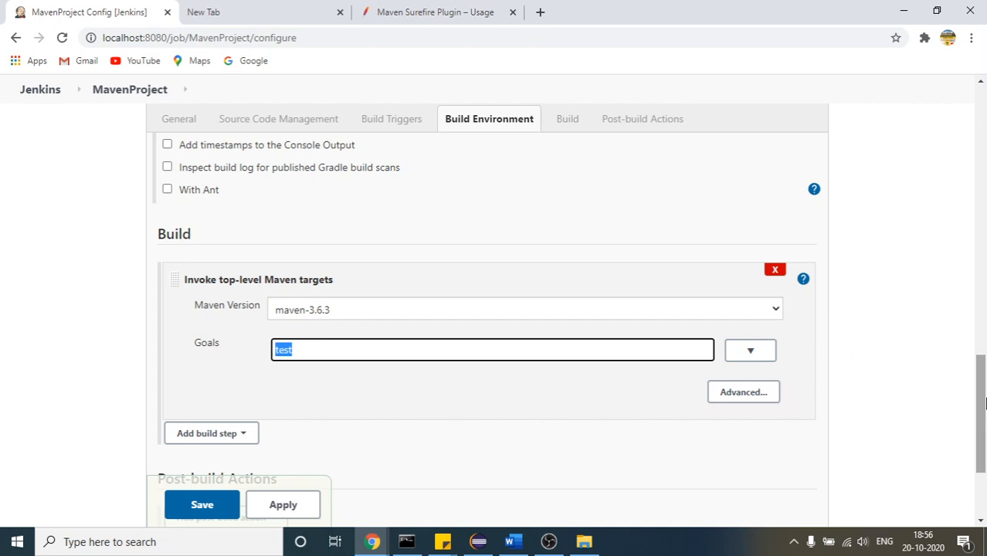
# Recheck the custom workspace directory and save the MavenProject job configuration
pyautogui.moveTo(984, 402); pyautogui.dragTo(984, 229)
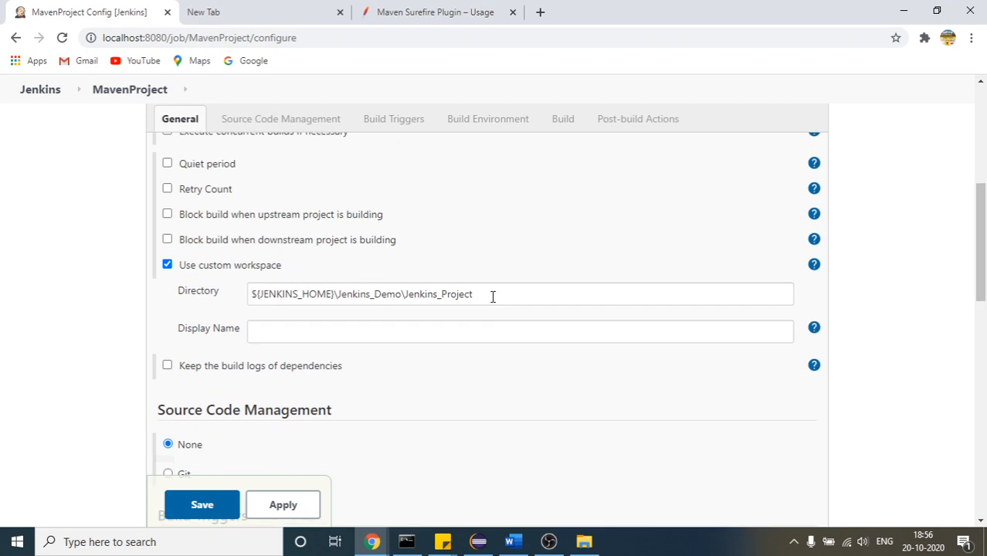
pyautogui.moveTo(493, 297); pyautogui.dragTo(154, 316)
pyautogui.moveTo(984, 261); pyautogui.dragTo(984, 365)
pyautogui.click(218, 505)
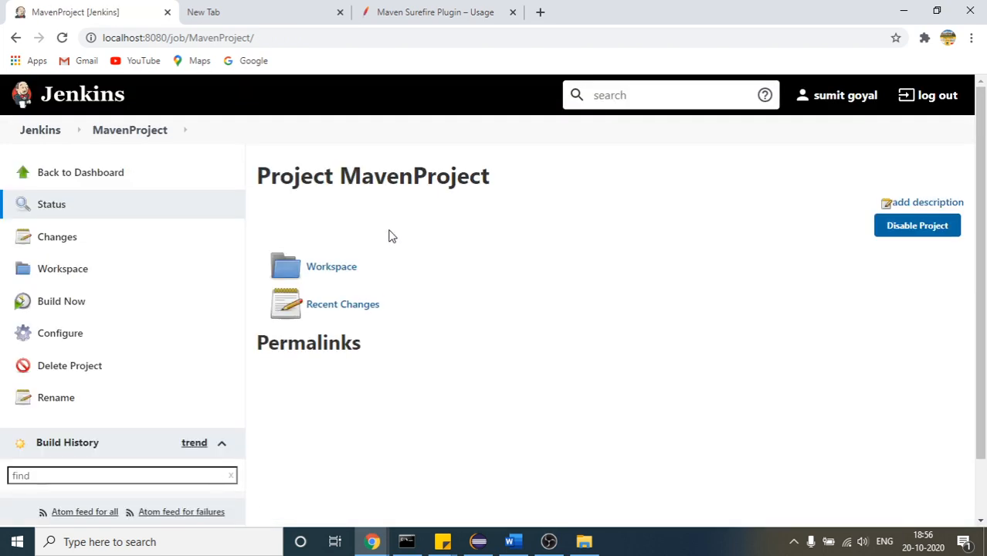
# Point out the MavenProject name in the heading of the job's status page
pyautogui.moveTo(344, 169); pyautogui.dragTo(489, 173)
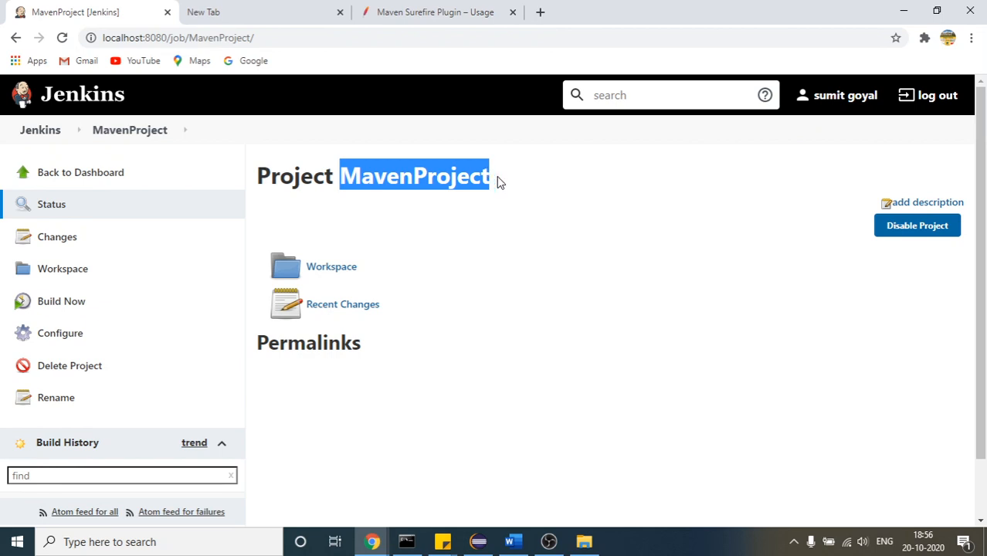
pyautogui.click(498, 177)
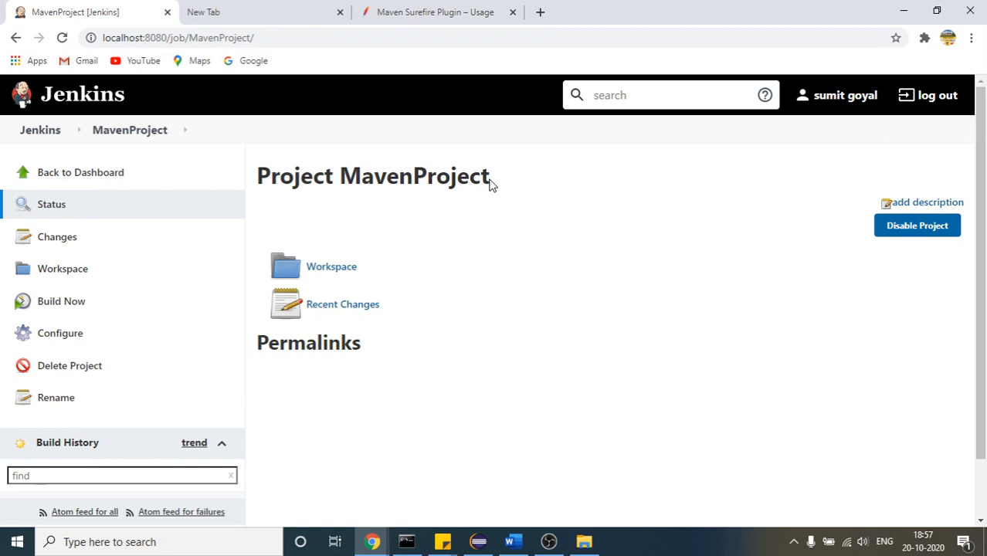
pyautogui.moveTo(490, 183); pyautogui.dragTo(545, 181)
pyautogui.click(347, 183)
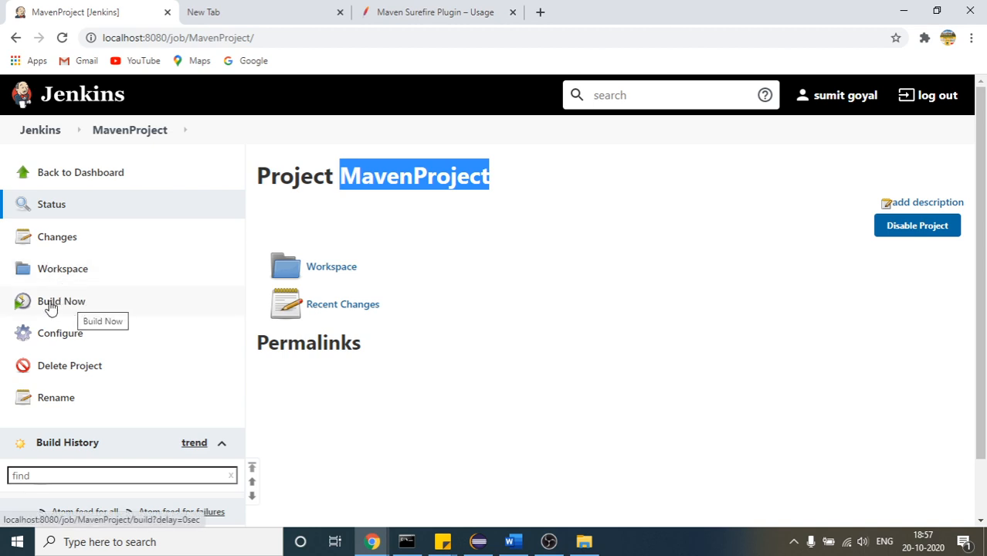
pyautogui.click(421, 238)
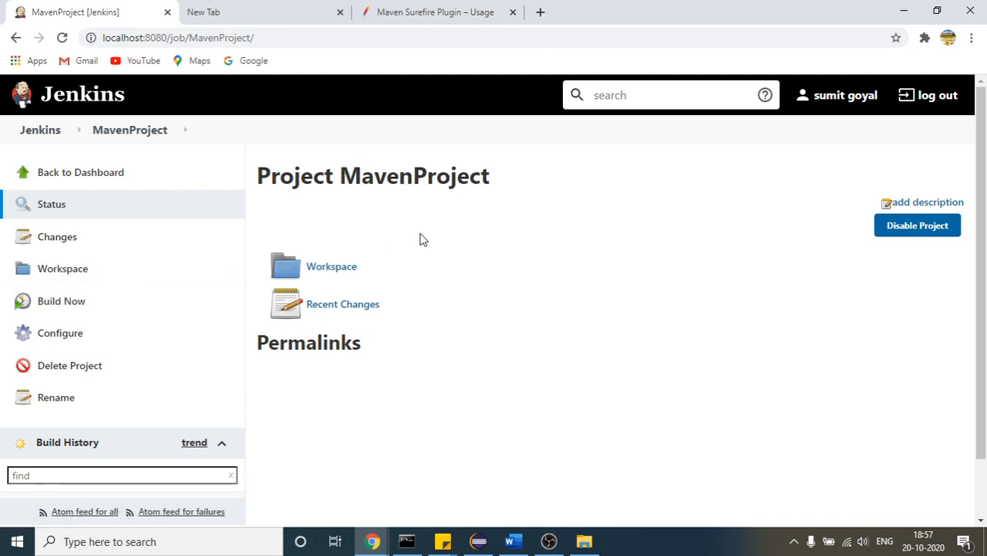
pyautogui.moveTo(341, 172); pyautogui.dragTo(491, 179)
pyautogui.click(448, 175)
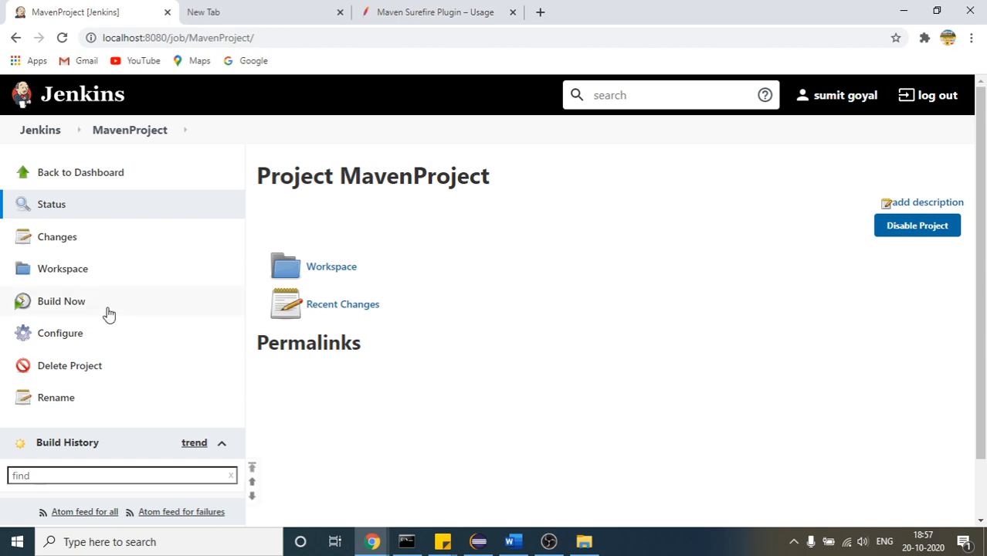
# Start a build of MavenProject and open the console output of build #1
pyautogui.click(70, 309)
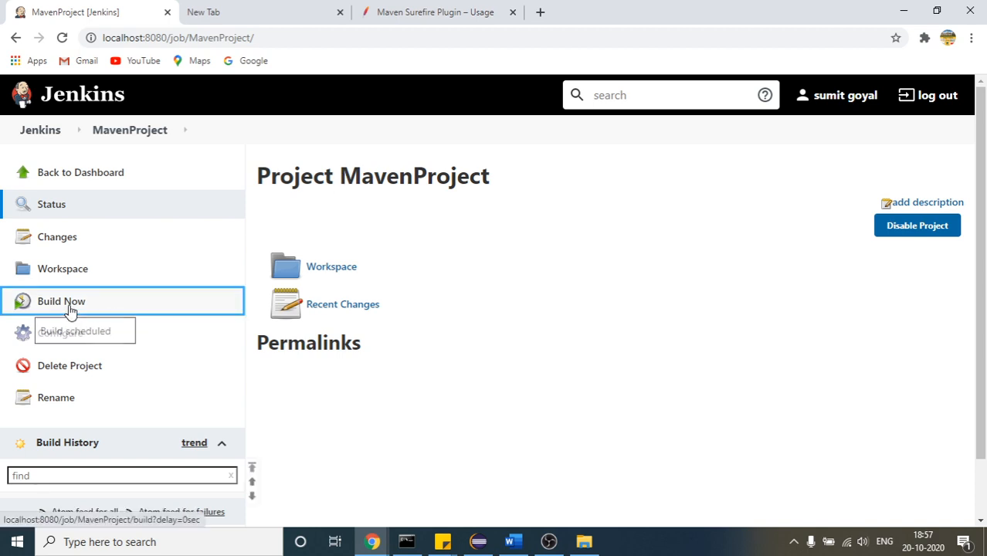
pyautogui.scroll(-1, 985, 282)
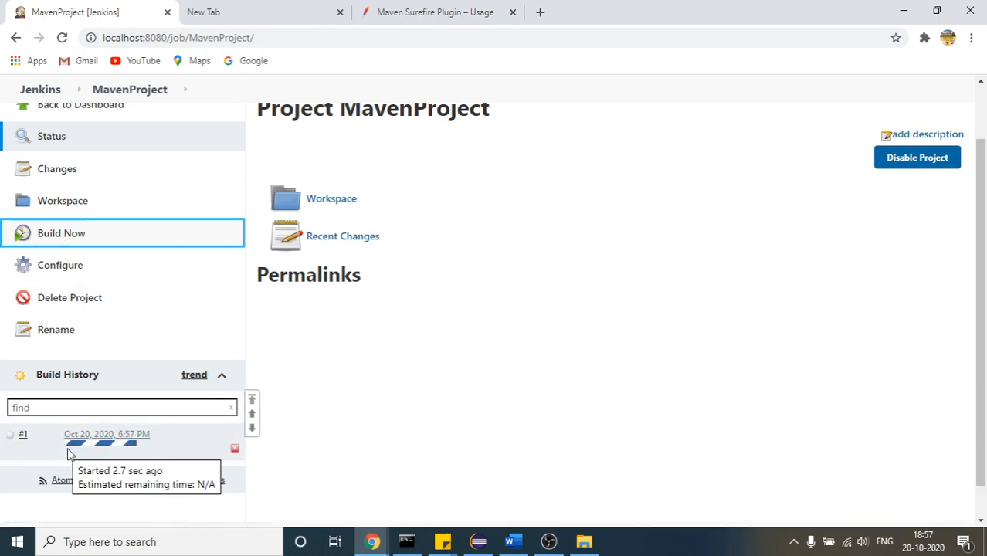
pyautogui.click(12, 441)
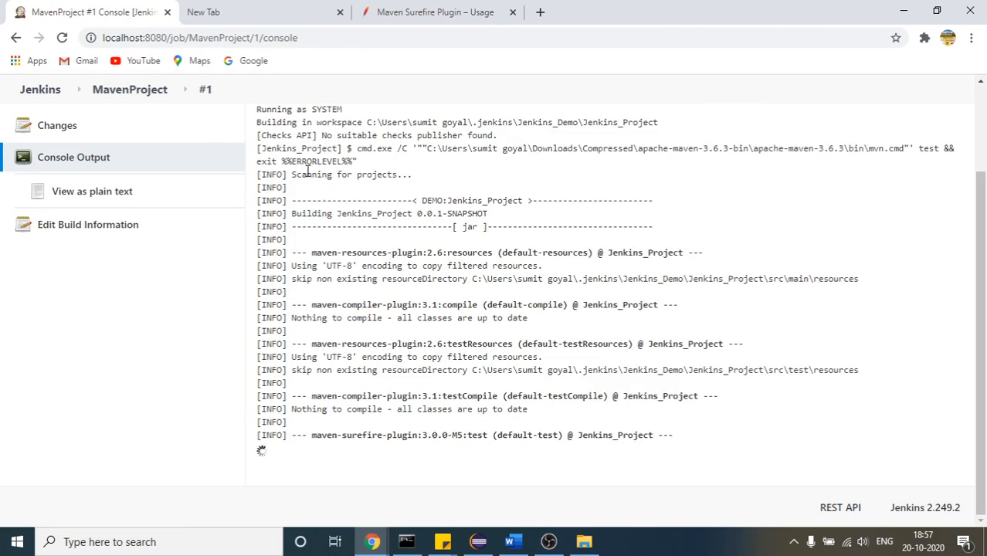
# Examine the build's console output, highlighting the tests-run summary and the lines printed by the Bike, Car and Cycle tests
pyautogui.moveTo(263, 170); pyautogui.dragTo(390, 317)
pyautogui.click(802, 318)
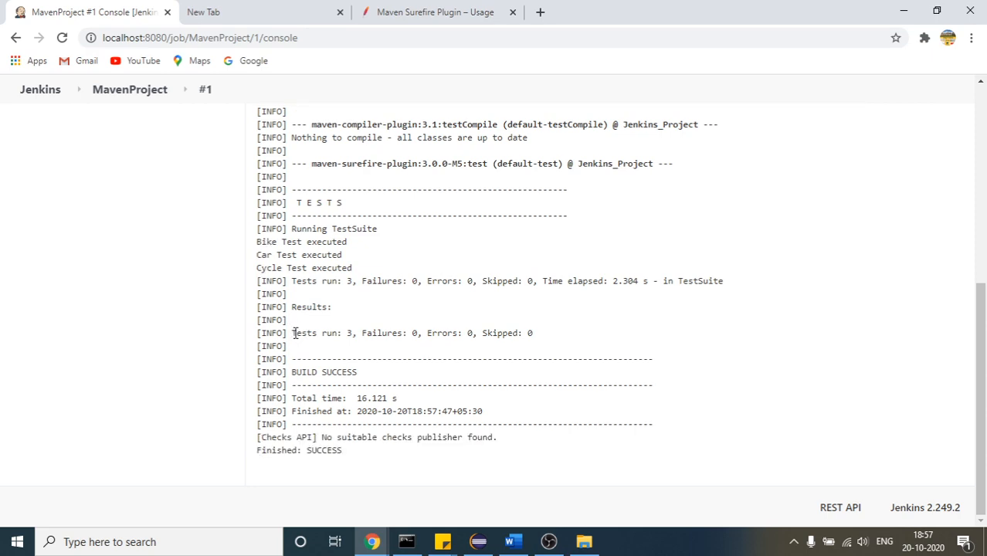
pyautogui.moveTo(293, 333); pyautogui.dragTo(362, 334)
pyautogui.moveTo(985, 361); pyautogui.dragTo(985, 278)
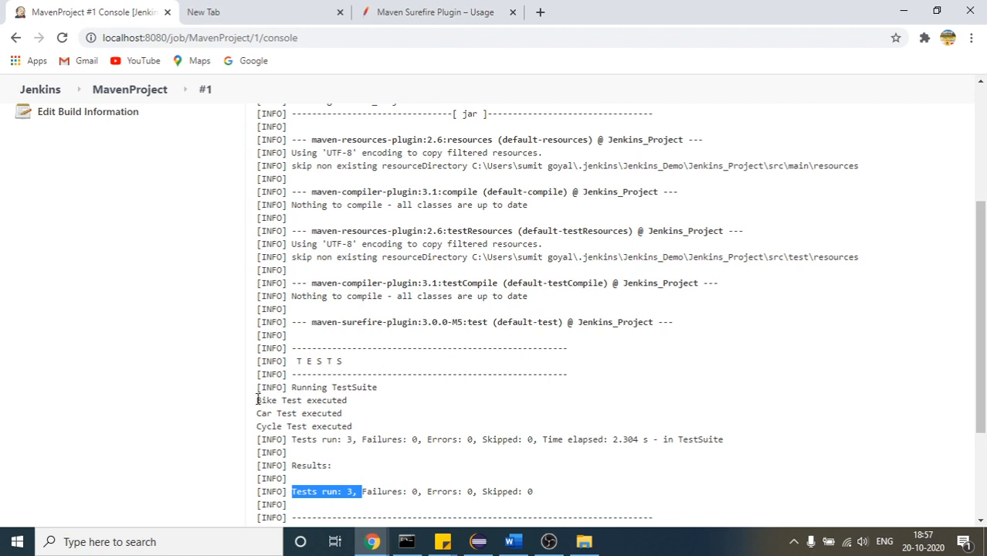
pyautogui.moveTo(258, 399); pyautogui.dragTo(355, 426)
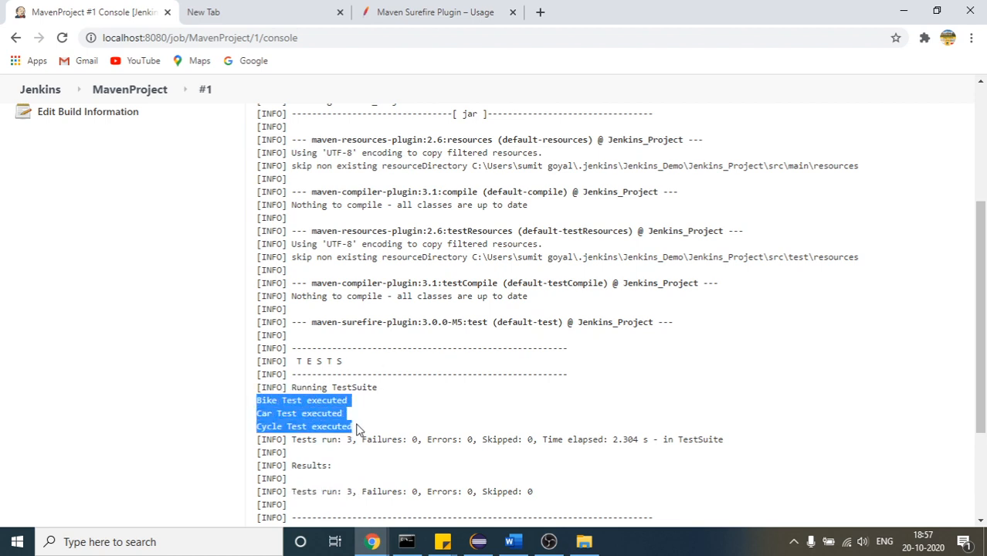
# Switch to Eclipse and open BikeTest.java, CarTest.java and CycleTest.java to compare their print statements with the console output
pyautogui.click(479, 542)
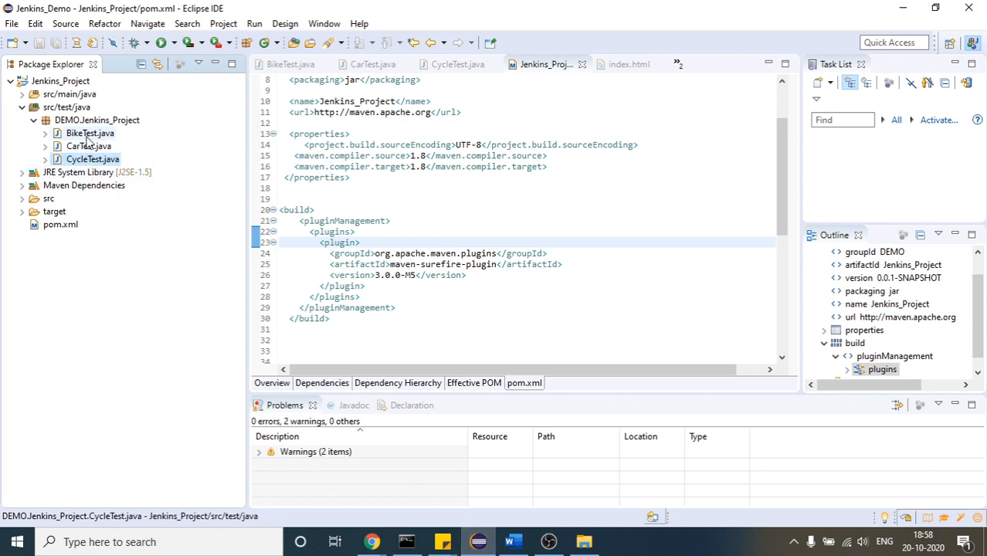
pyautogui.doubleClick(87, 133)
pyautogui.click(89, 146)
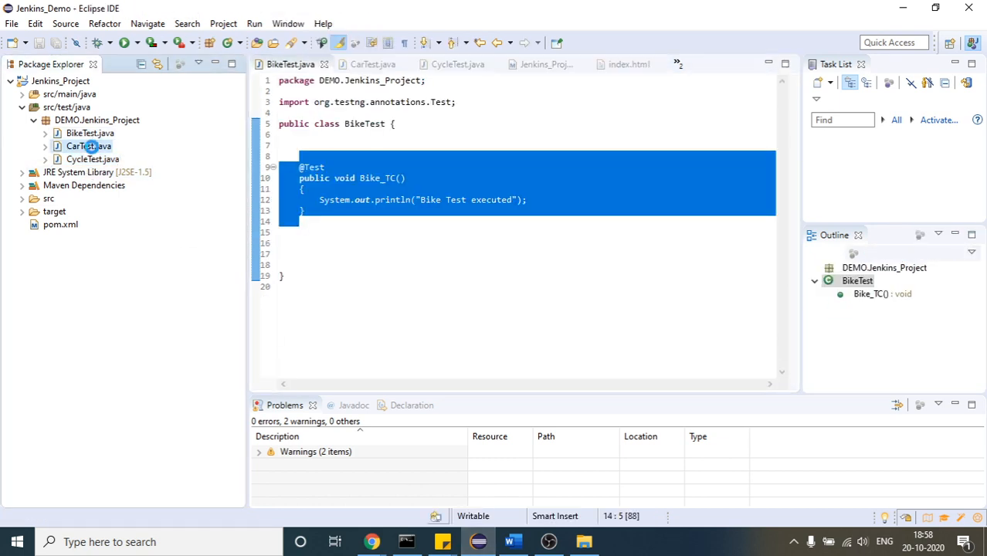
pyautogui.doubleClick(89, 146)
pyautogui.doubleClick(93, 159)
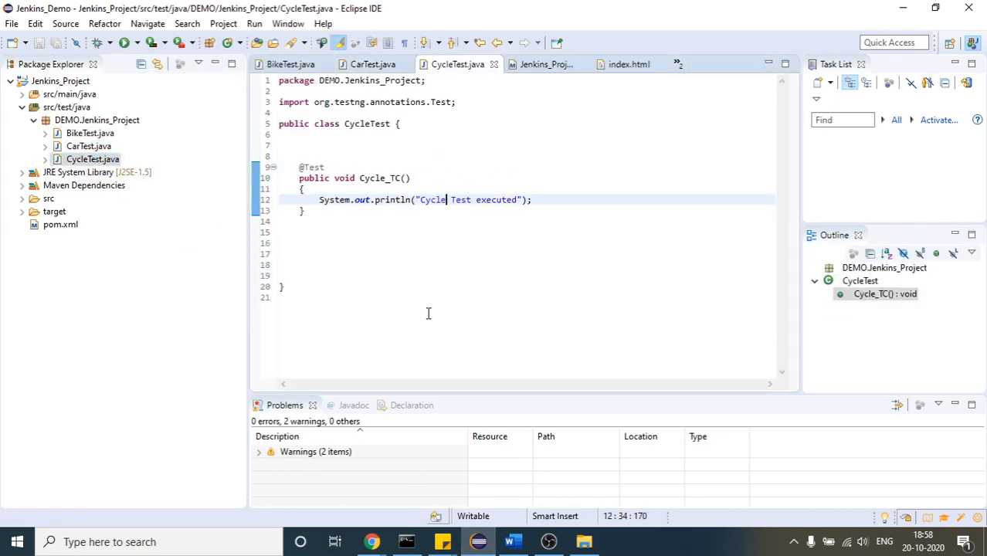
# Return to the build #1 console output in Chrome and review the log from its beginning
pyautogui.click(357, 548)
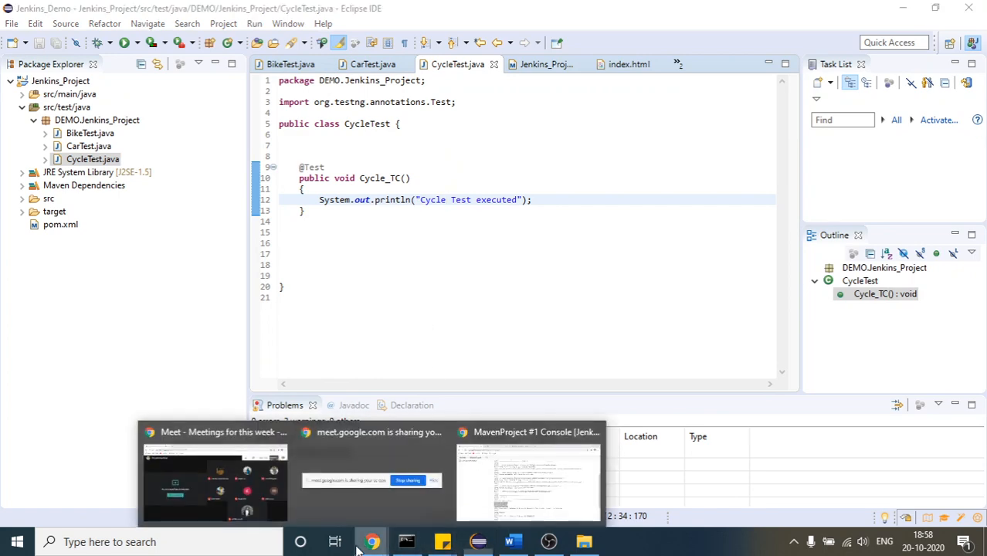
pyautogui.click(498, 513)
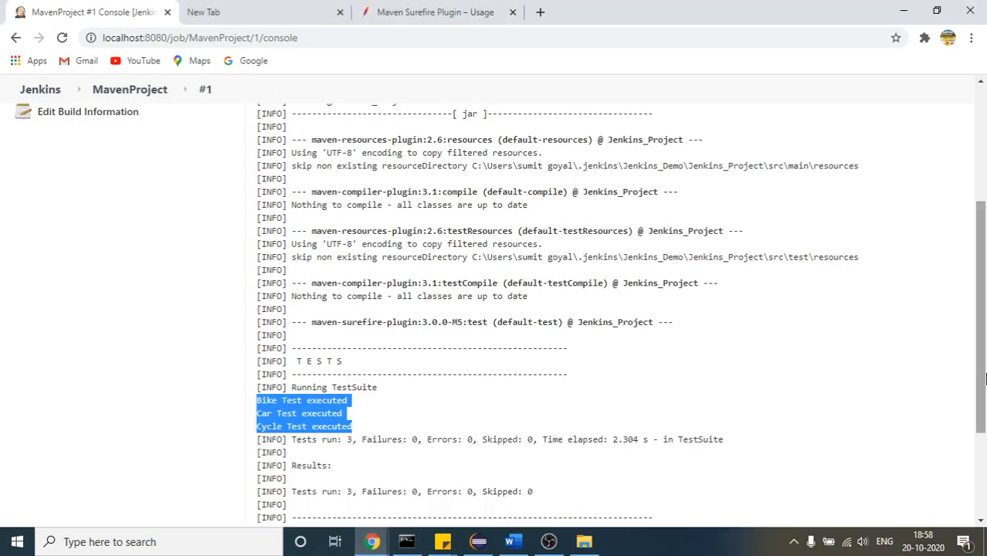
pyautogui.moveTo(984, 377); pyautogui.dragTo(984, 280)
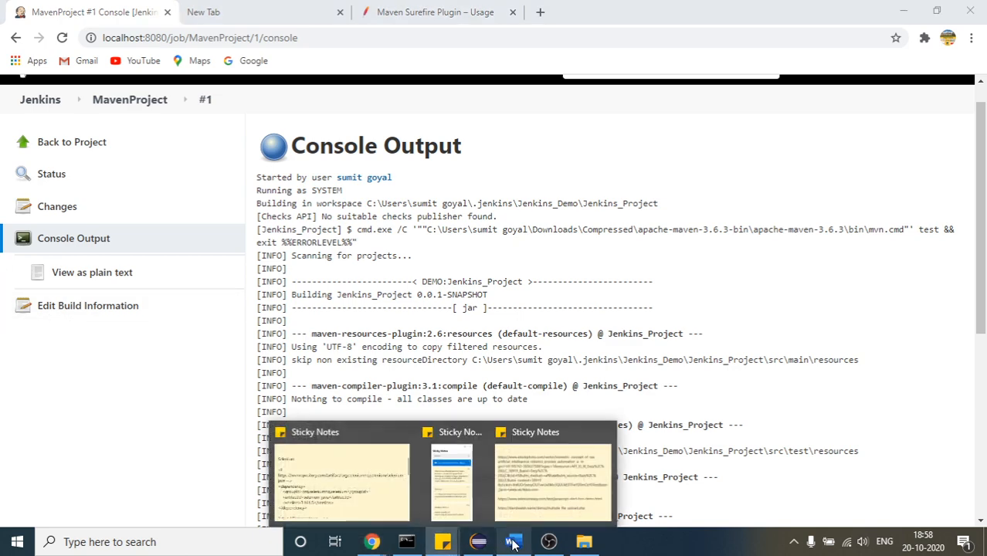
# Switch to Eclipse and insert a blank line below the Cycle_TC method in CycleTest.java
pyautogui.click(479, 542)
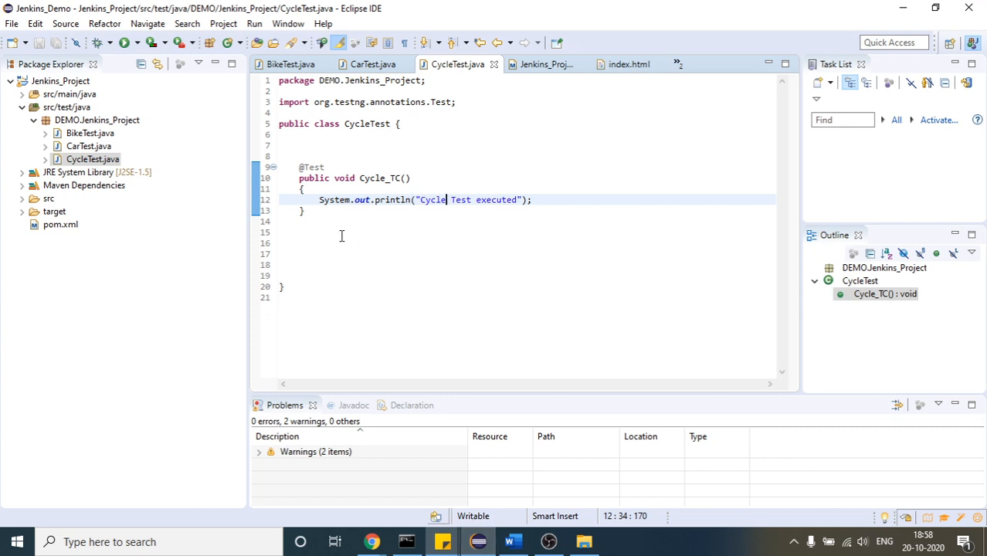
pyautogui.click(411, 228)
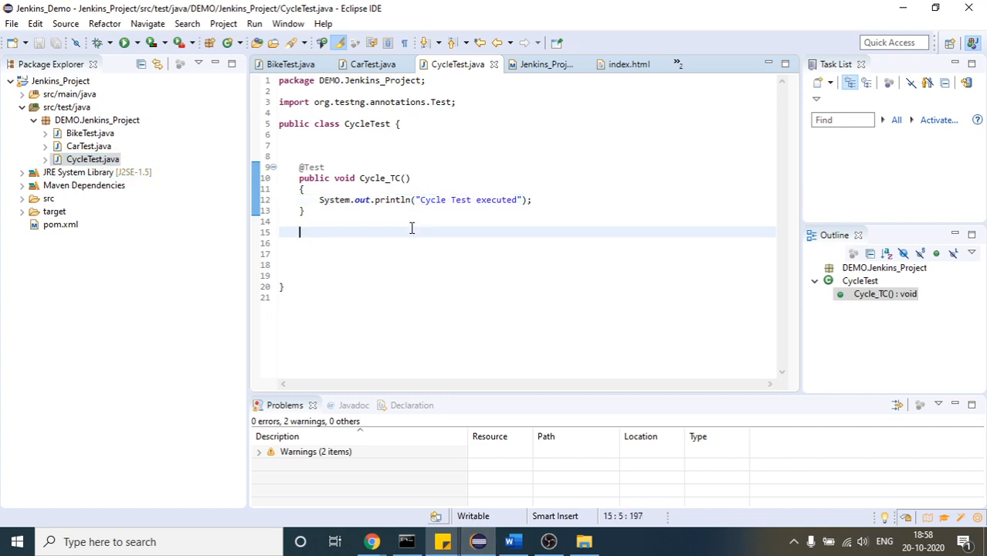
pyautogui.press('Return')
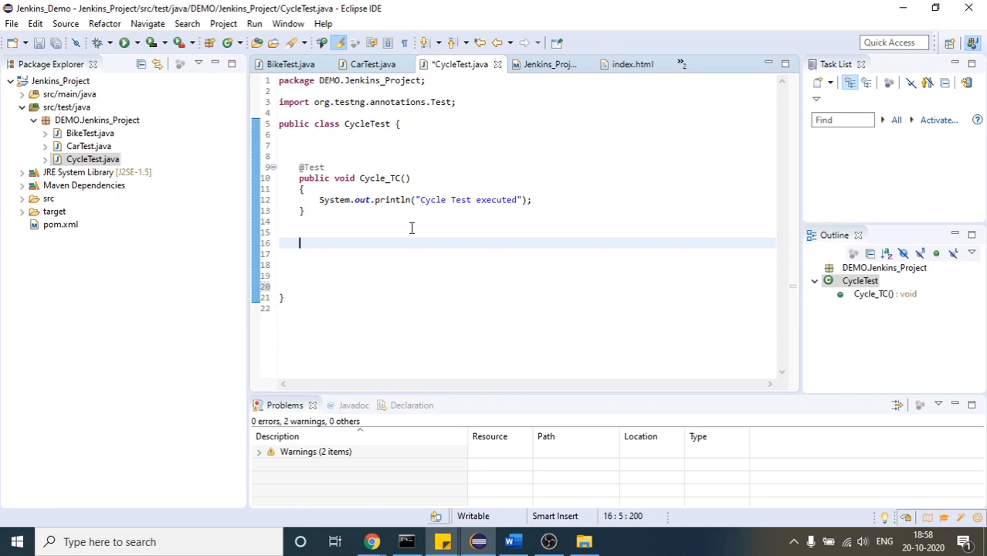
pyautogui.click(372, 542)
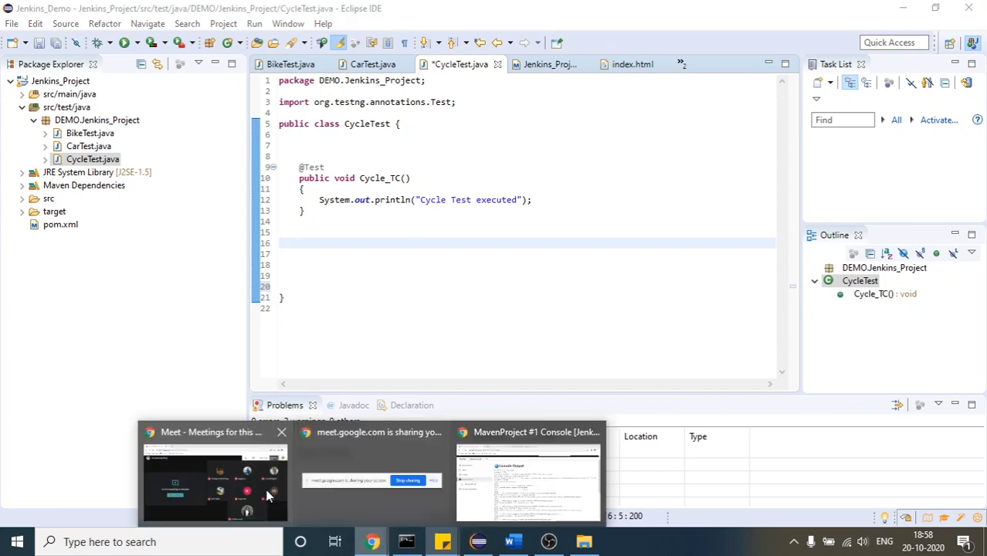
pyautogui.moveTo(259, 487)
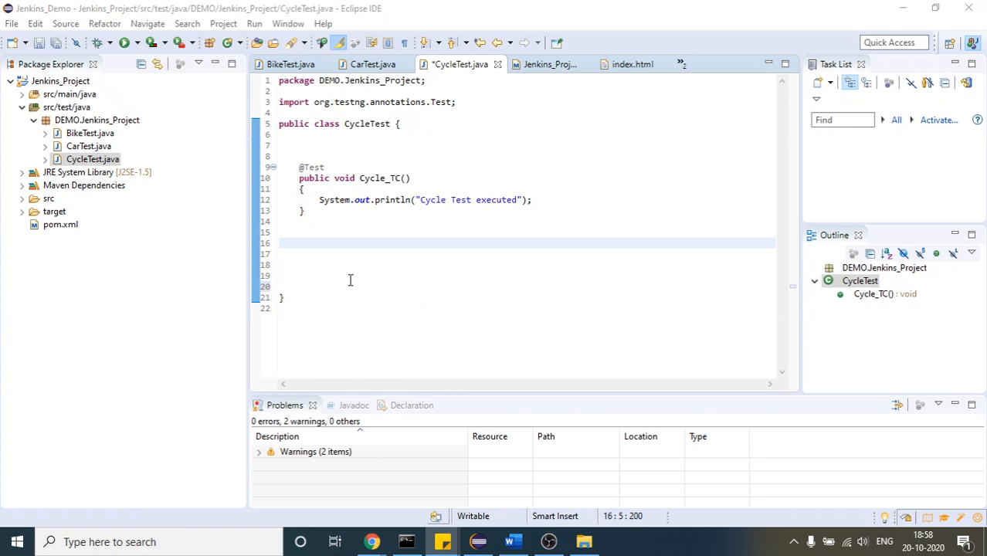
# Add the comment "//mvn -Dtest=CycleTest test" on the blank line below the Cycle_TC method in CycleTest.java
pyautogui.click(294, 247)
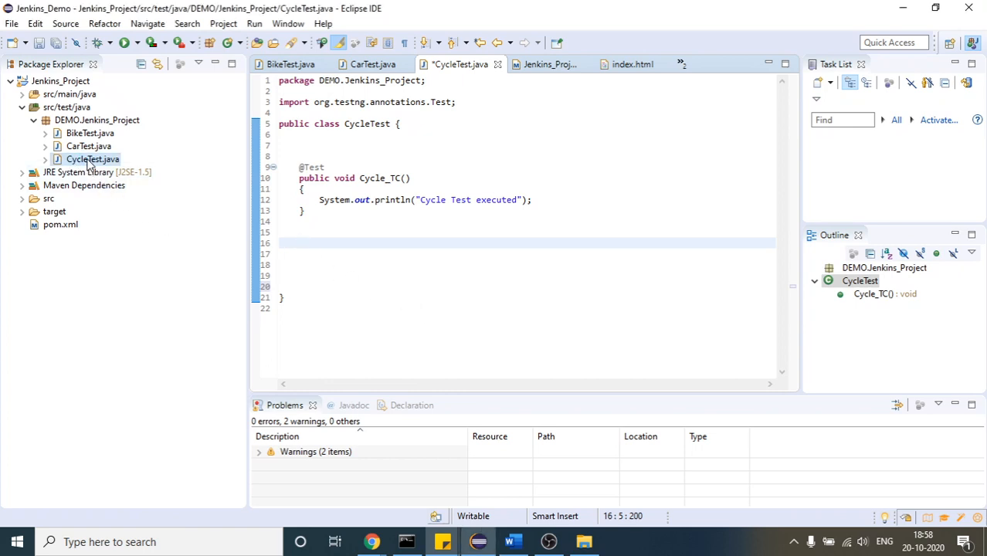
pyautogui.write('//mvn ')
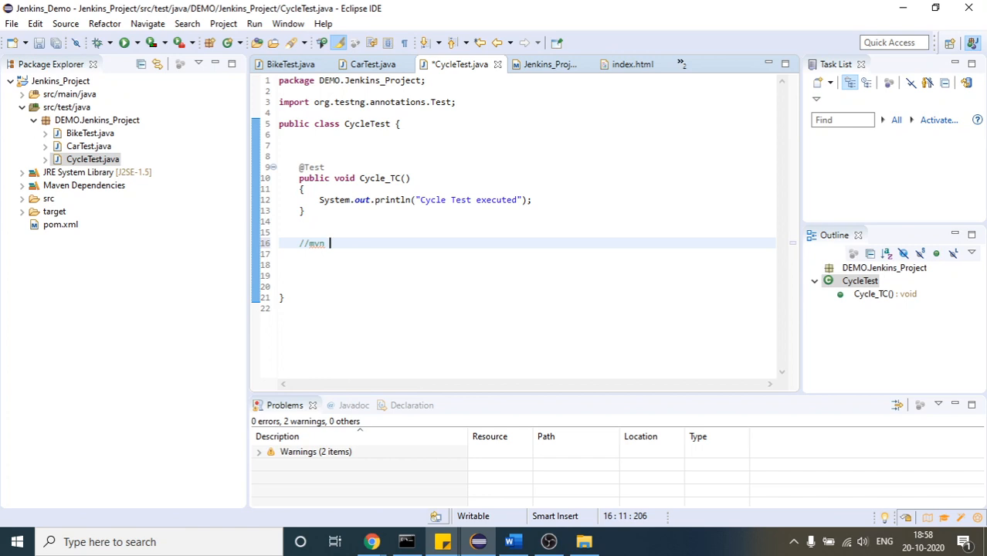
pyautogui.write('-Dtest=CycleTest test')
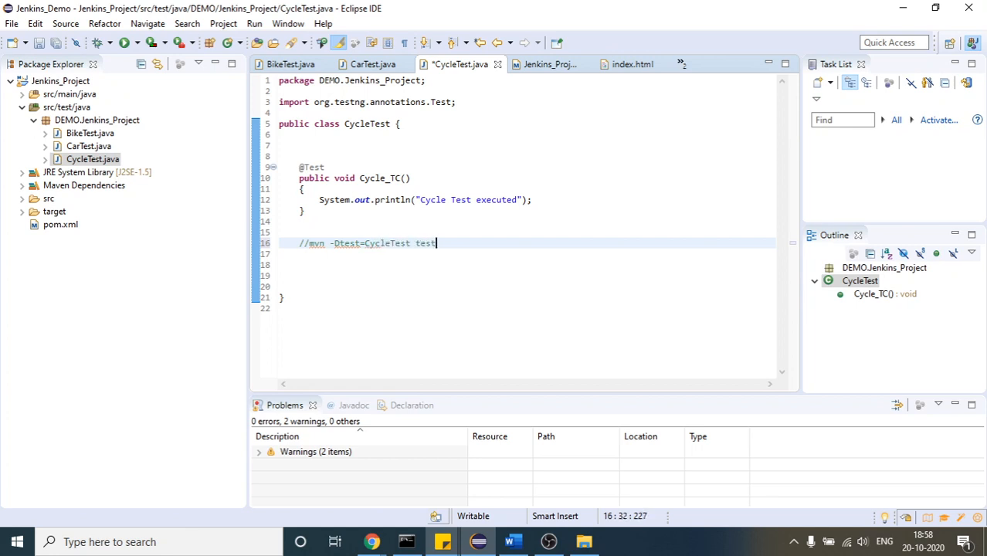
# Highlight the mvn command in the new comment to compare its class name with the CycleTest.java file
pyautogui.doubleClick(313, 243)
pyautogui.moveTo(352, 245); pyautogui.dragTo(437, 244)
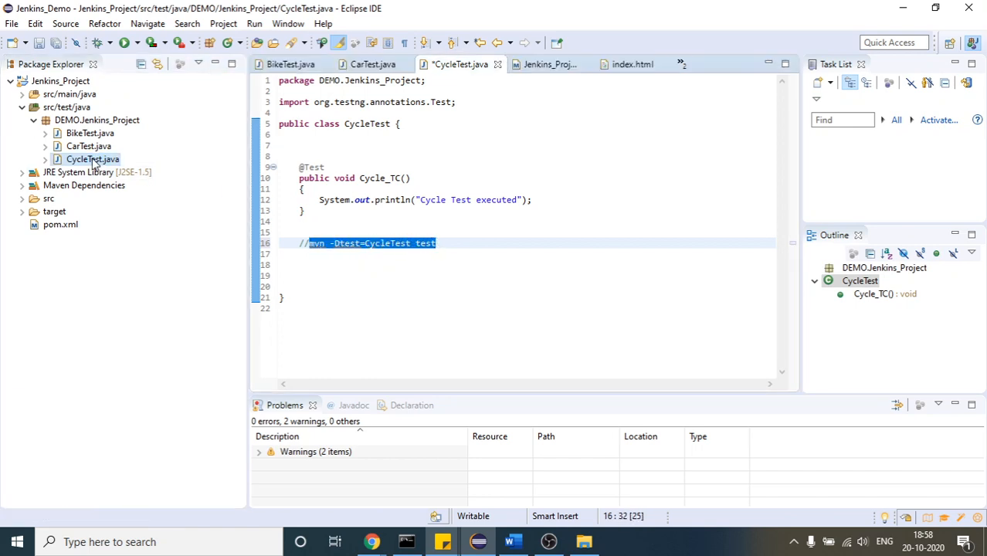
pyautogui.click(476, 243)
pyautogui.moveTo(475, 242); pyautogui.dragTo(310, 245)
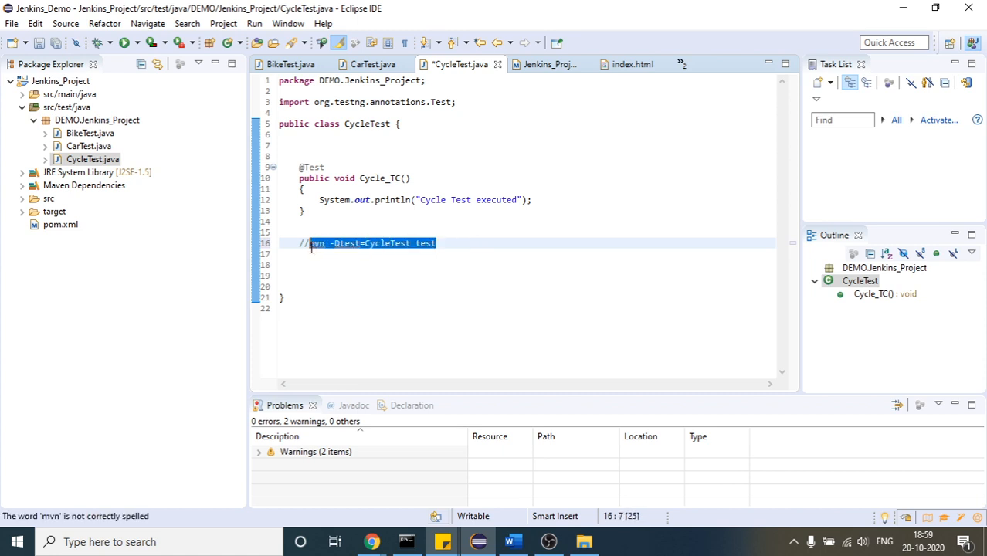
# Switch to the build #1 console output in Chrome and highlight the final build status in the log
pyautogui.moveTo(371, 542)
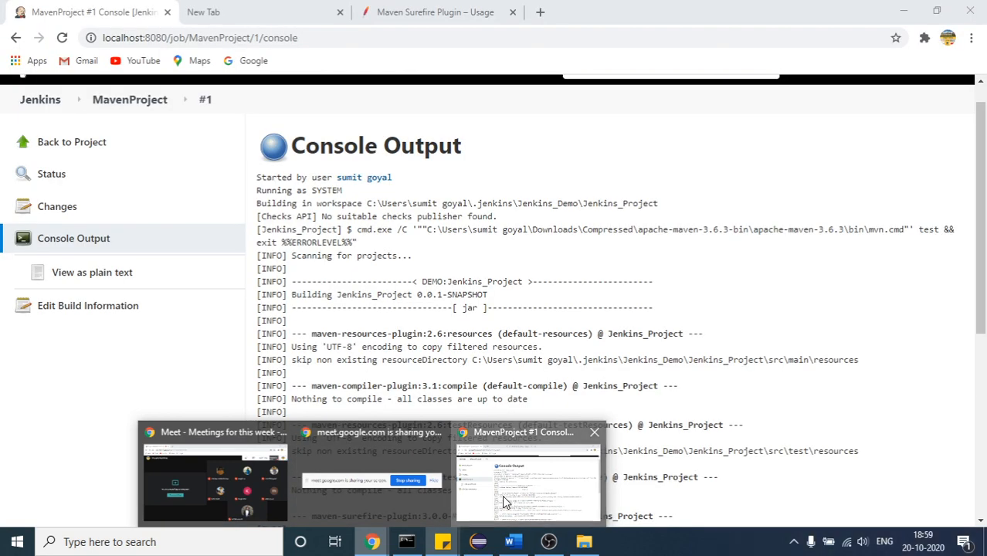
pyautogui.click(503, 495)
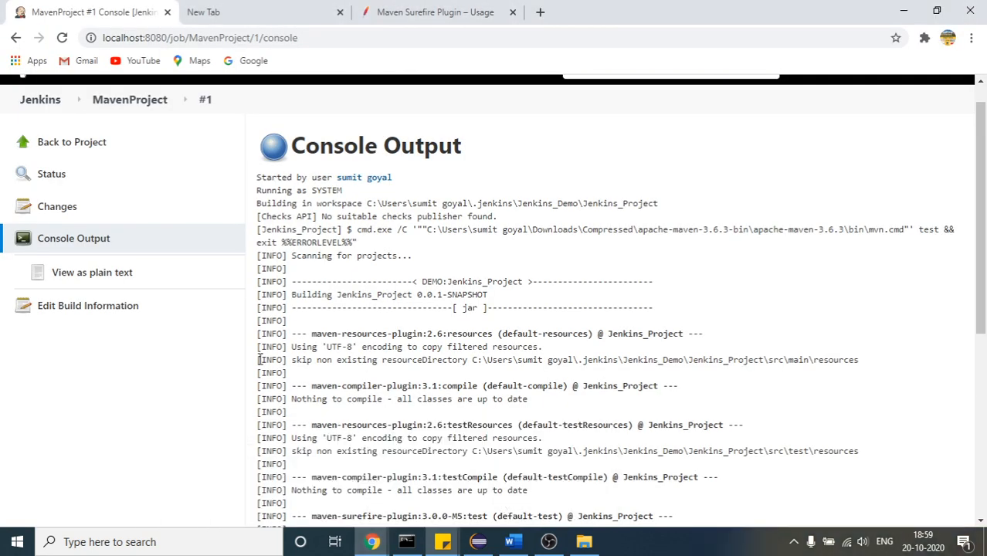
pyautogui.moveTo(982, 287); pyautogui.dragTo(985, 464)
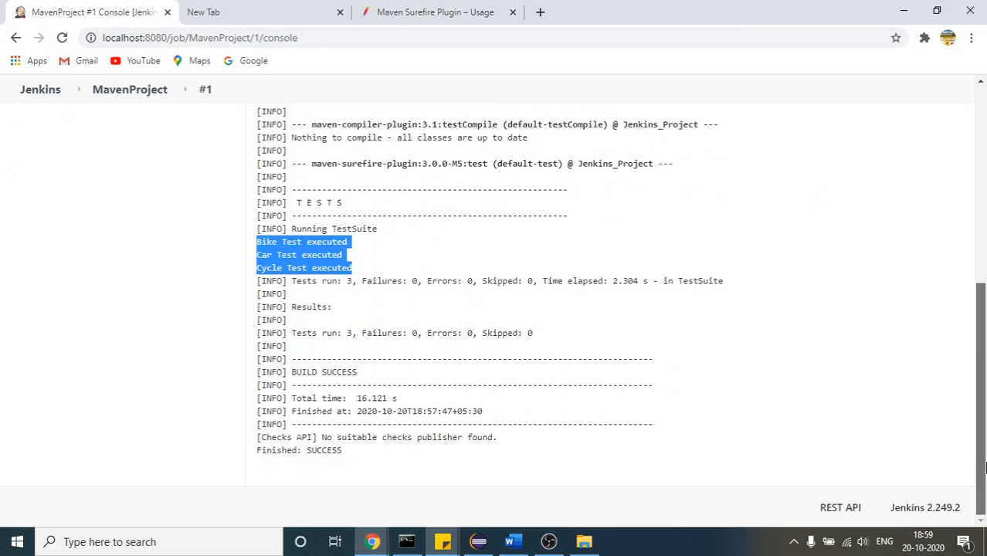
pyautogui.doubleClick(332, 451)
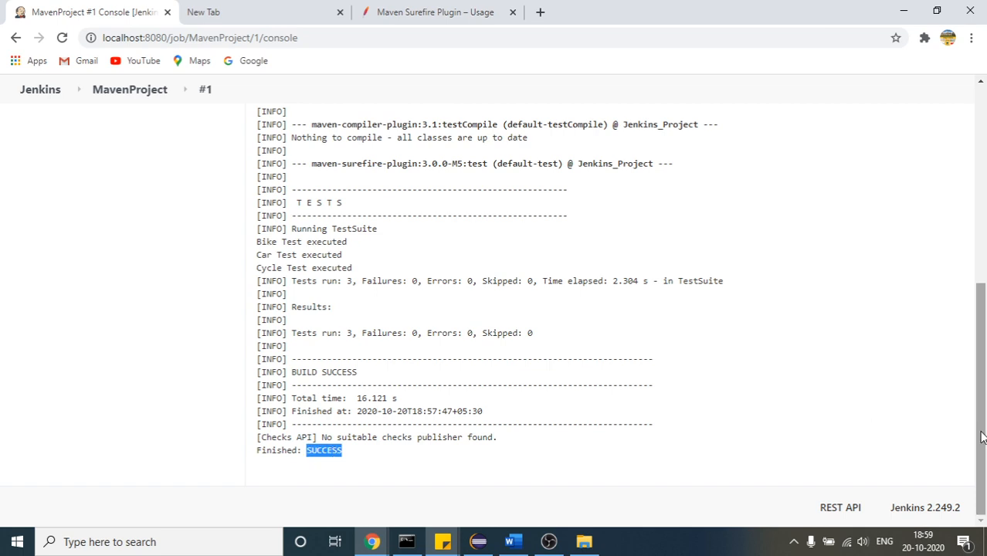
pyautogui.moveTo(982, 437); pyautogui.dragTo(982, 241)
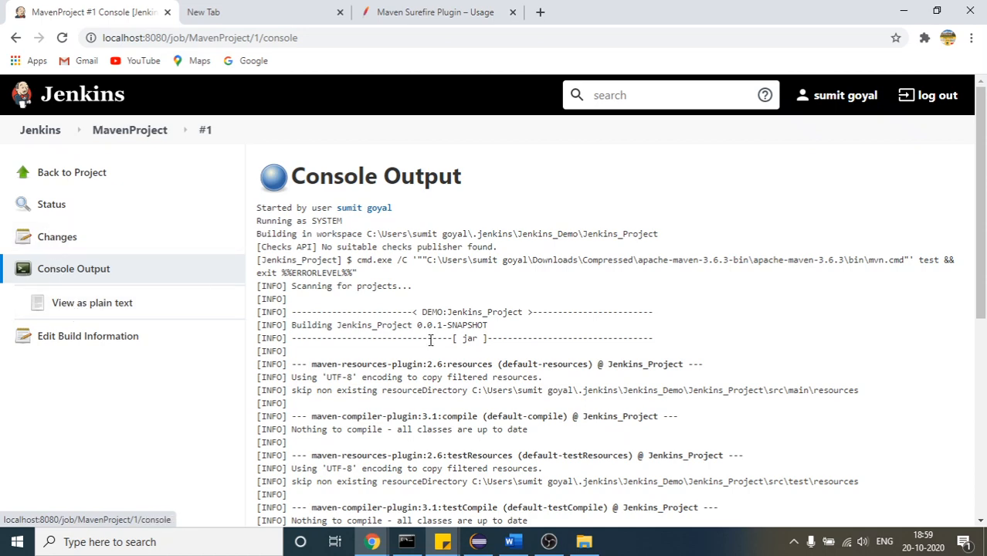
# Switch to Eclipse and insert an assertTrue(boolean condition) call from org.testng.Assert below the print statement in Cycle_TC
pyautogui.click(472, 544)
pyautogui.click(414, 317)
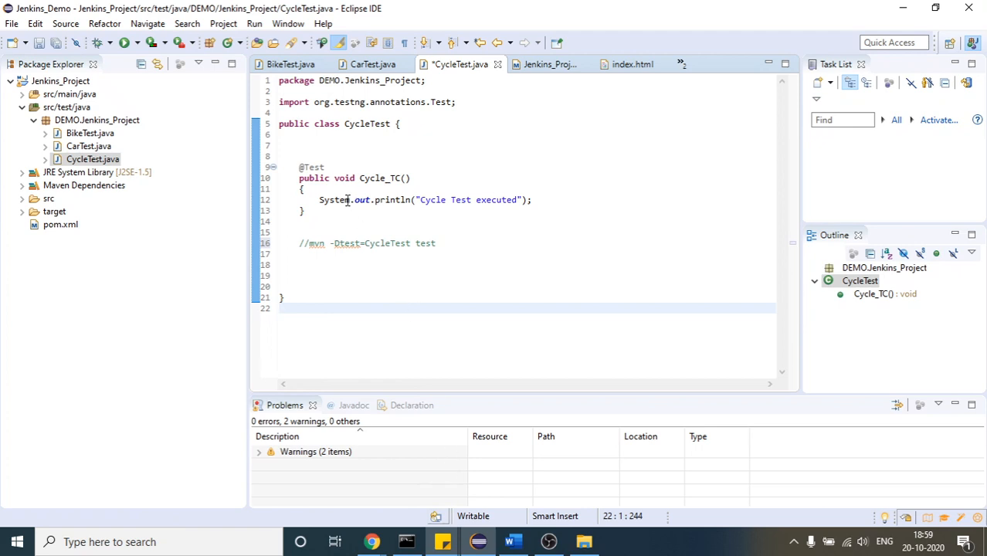
pyautogui.click(548, 200)
pyautogui.press('Return')
pyautogui.press('Return')
pyautogui.write('a')
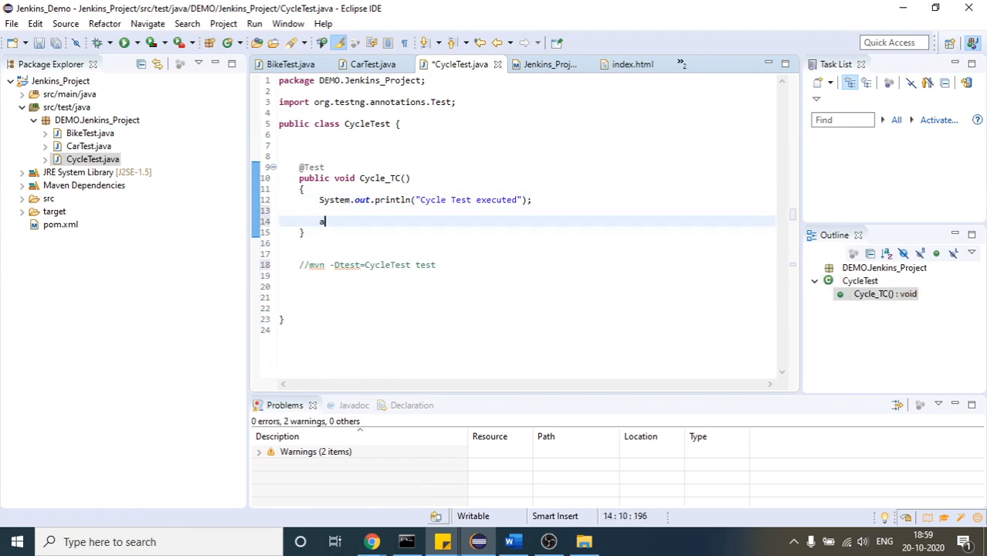
pyautogui.write('SSE')
pyautogui.press('BackSpace')
pyautogui.press('BackSpace')
pyautogui.write('Assert.asser')
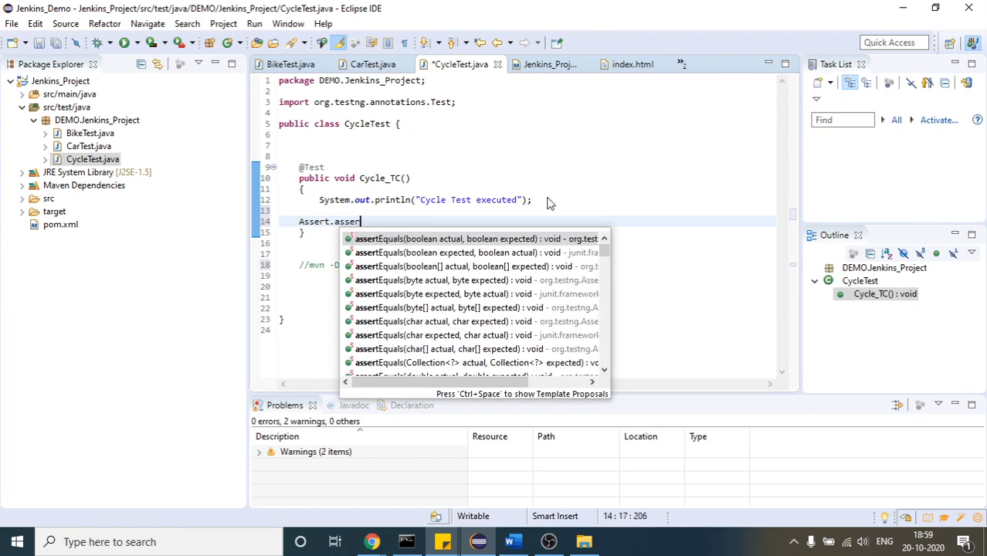
pyautogui.write('ttr')
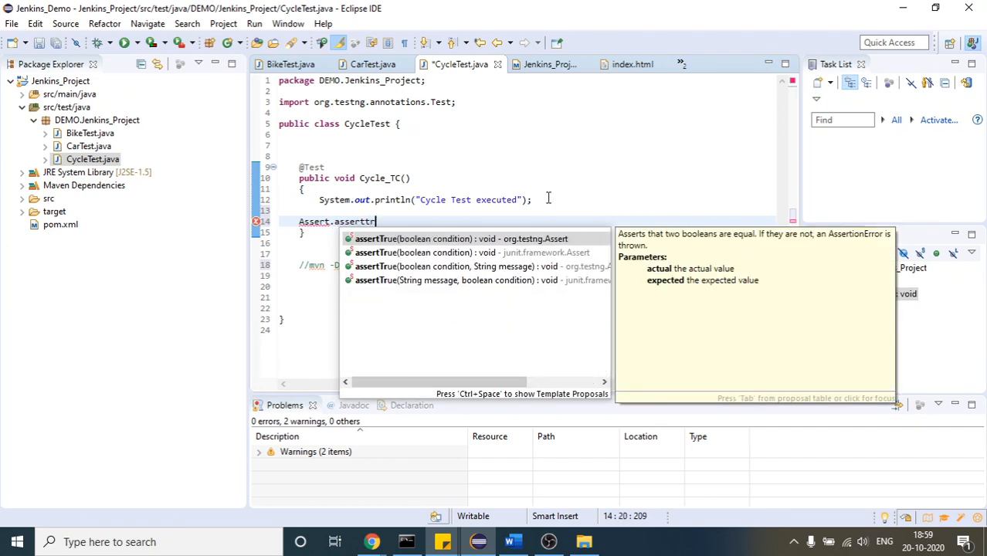
pyautogui.press('Return')
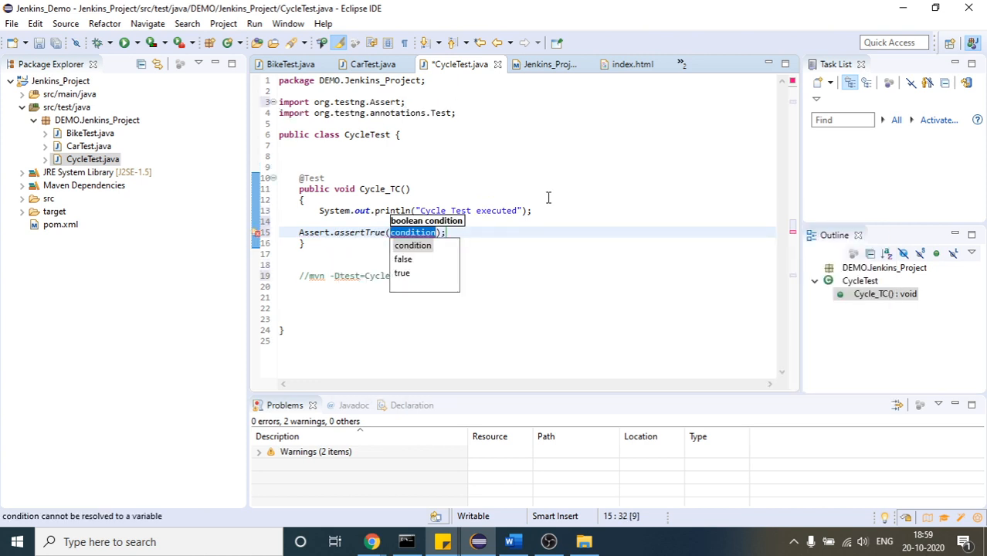
pyautogui.click(491, 225)
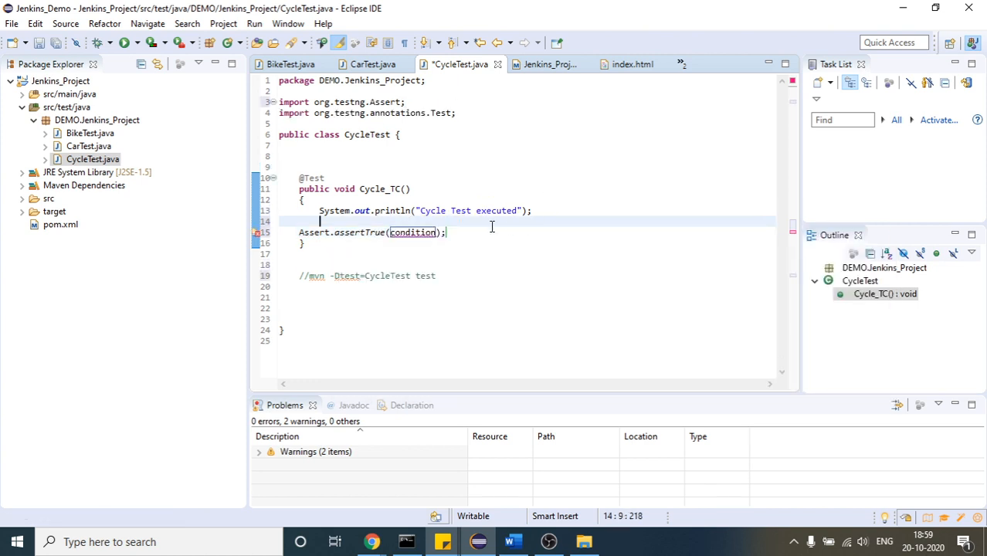
# Replace the assertTrue condition with false and save CycleTest.java
pyautogui.doubleClick(408, 229)
pyautogui.write('f')
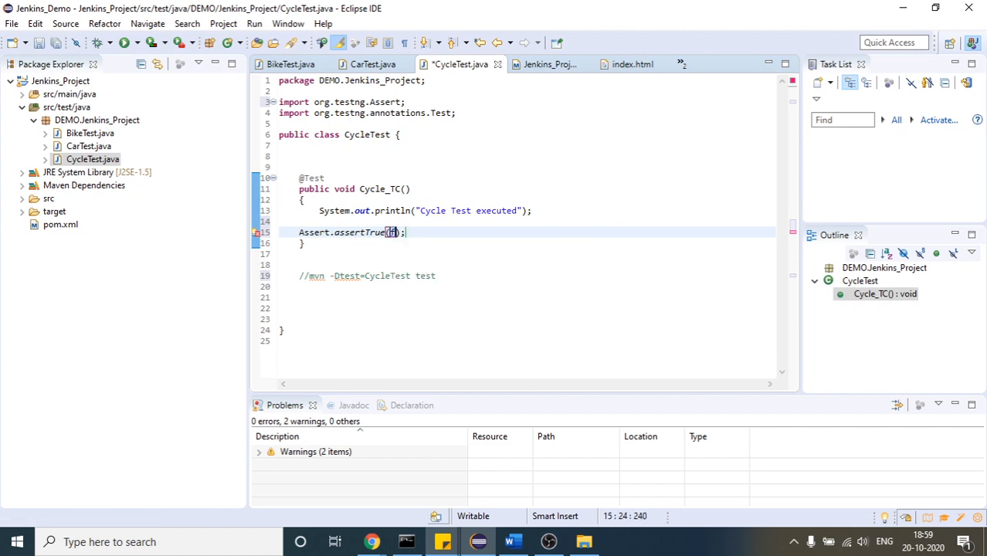
pyautogui.write('alse')
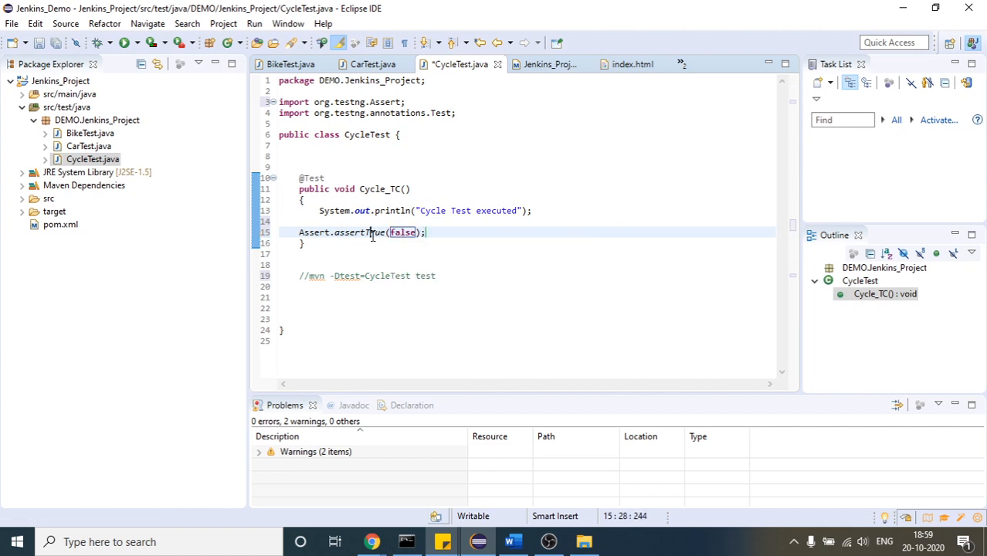
pyautogui.doubleClick(372, 235)
pyautogui.doubleClick(397, 234)
pyautogui.click(533, 269)
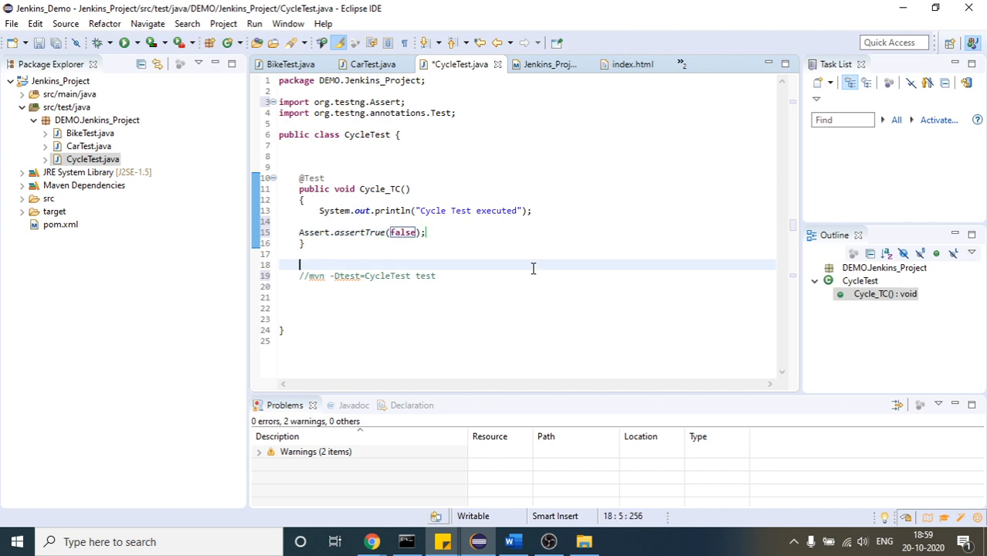
pyautogui.hotkey('ctrl', 's')
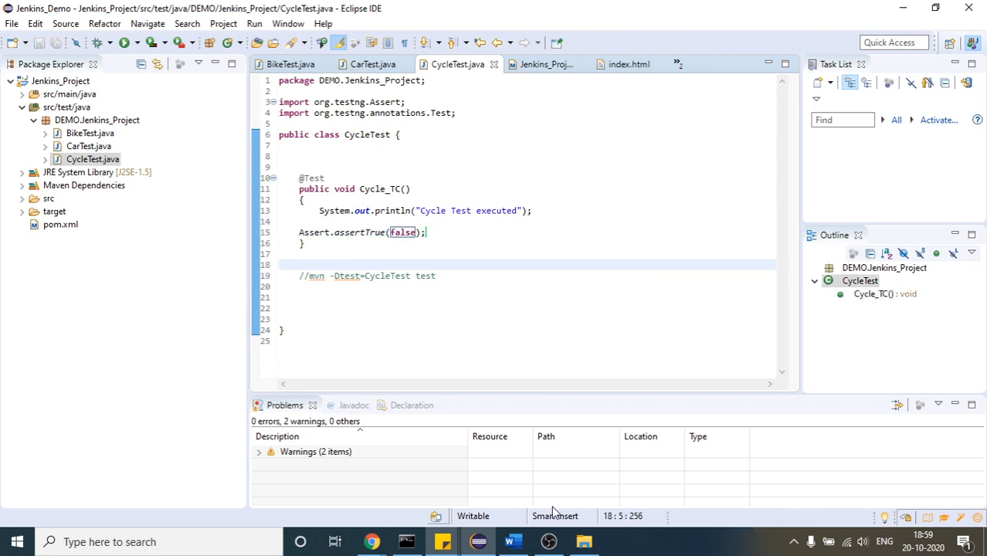
# Switch to Jenkins in Chrome, return to the MavenProject page and start a new build
pyautogui.moveTo(483, 547)
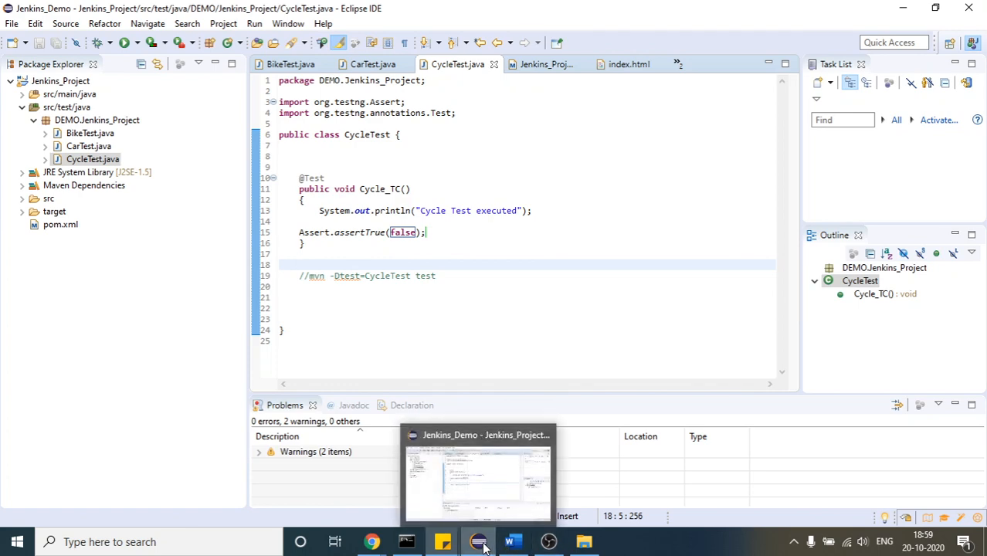
pyautogui.moveTo(403, 546)
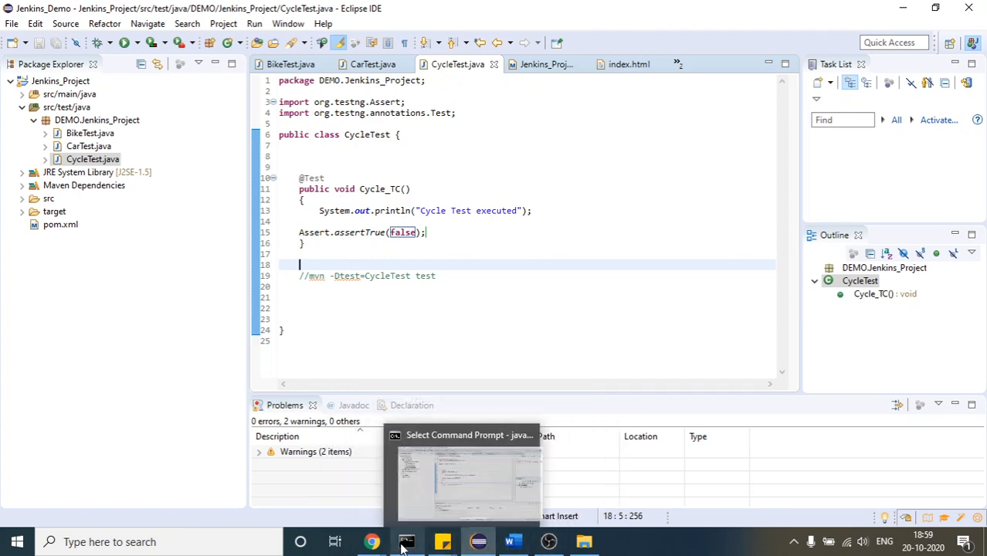
pyautogui.moveTo(373, 542)
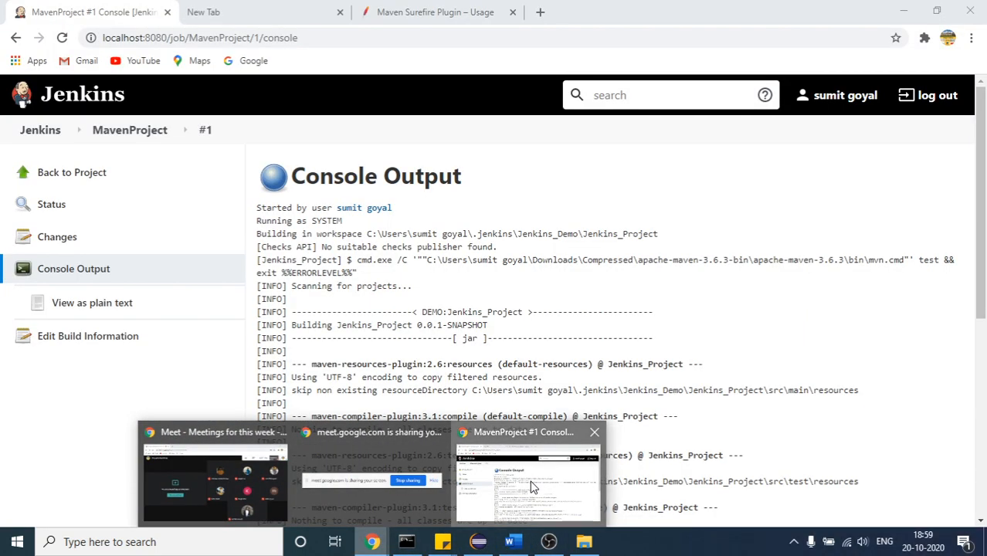
pyautogui.click(532, 487)
pyautogui.click(117, 132)
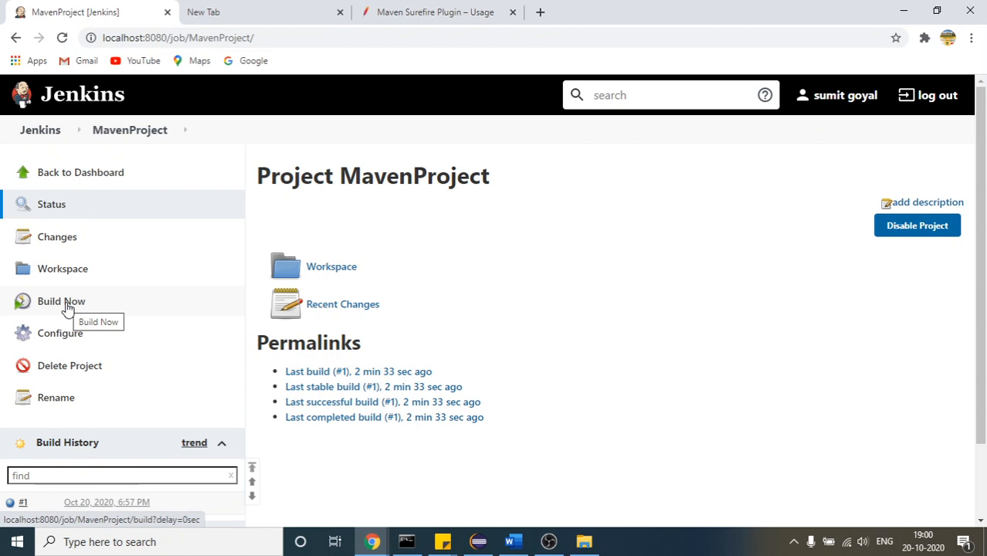
pyautogui.click(68, 308)
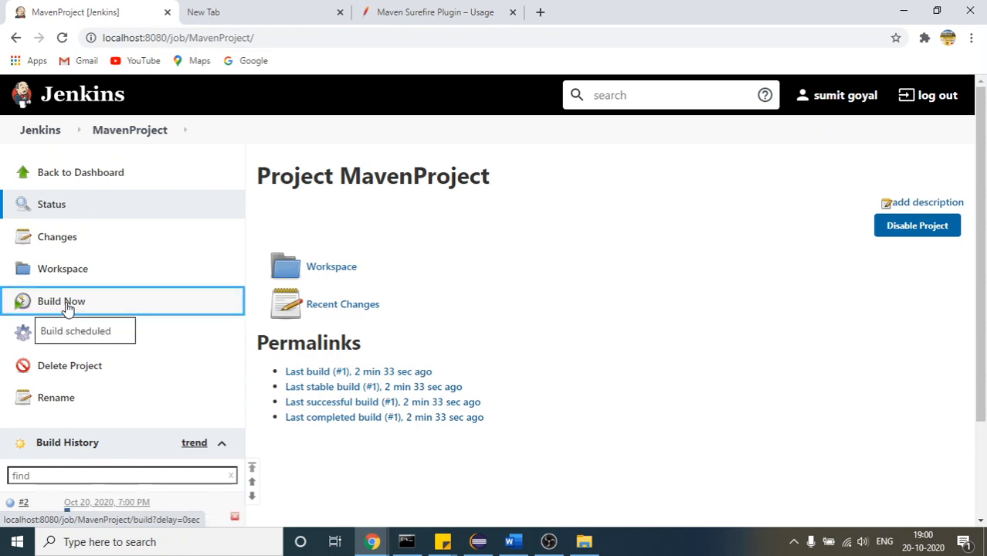
# Open build #2 from the build history and display its console output
pyautogui.moveTo(983, 204); pyautogui.dragTo(986, 303)
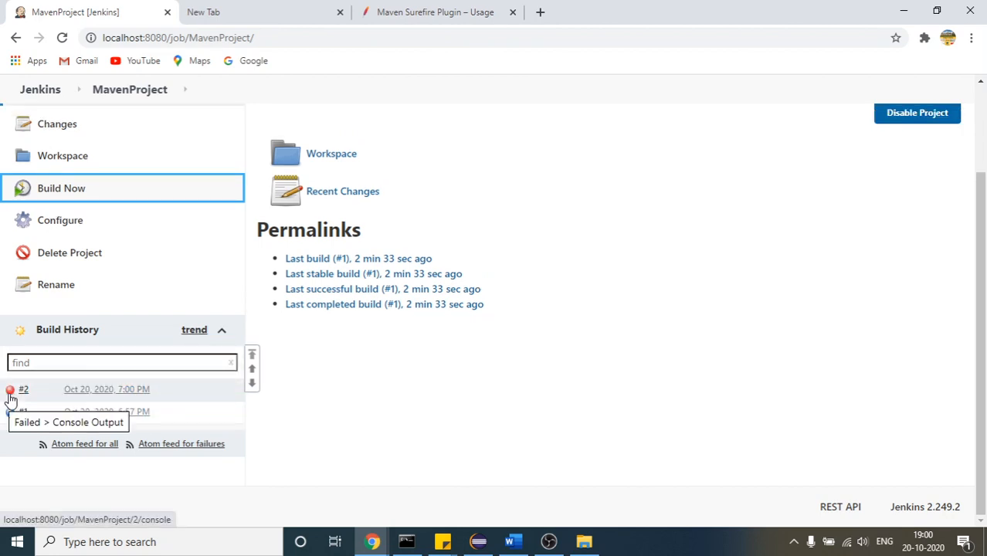
pyautogui.click(77, 394)
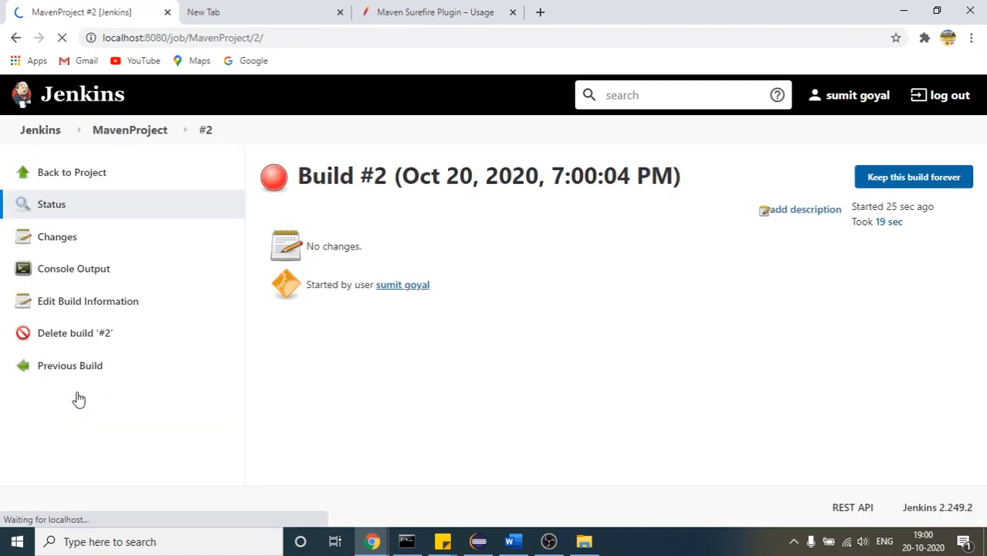
pyautogui.click(96, 278)
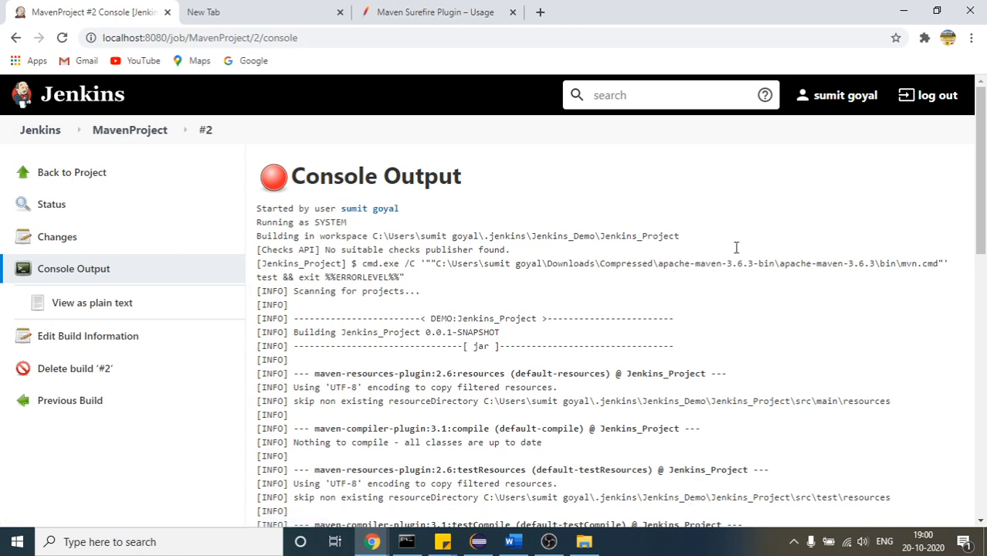
# Examine the build #2 log, highlighting the failing test class and the expected and found values of the assertion error
pyautogui.moveTo(984, 177); pyautogui.dragTo(984, 305)
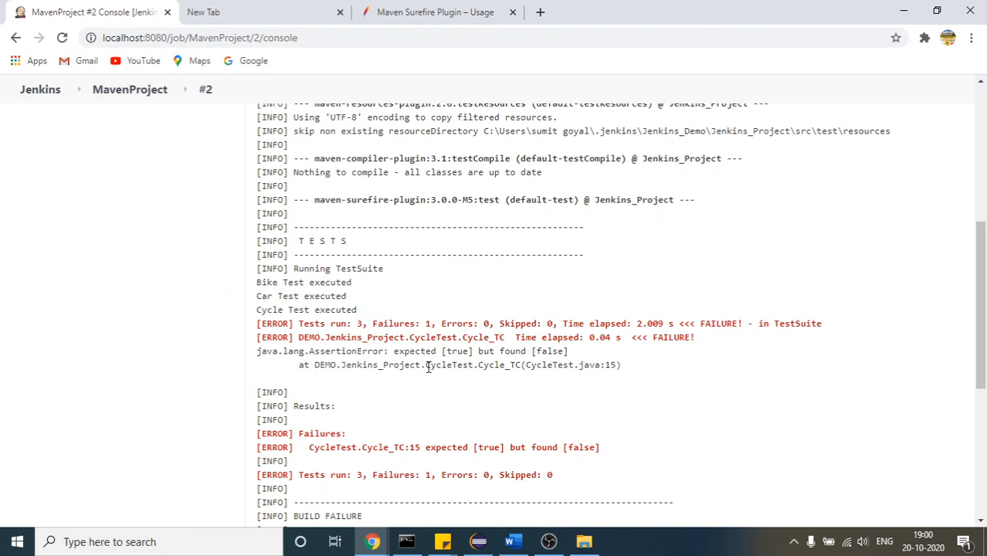
pyautogui.moveTo(427, 367); pyautogui.dragTo(471, 365)
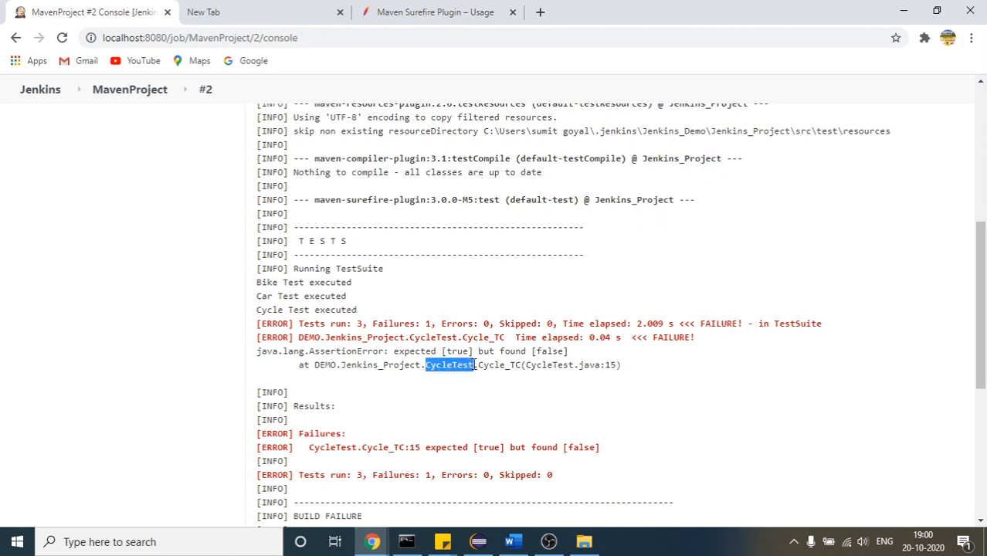
pyautogui.click(461, 383)
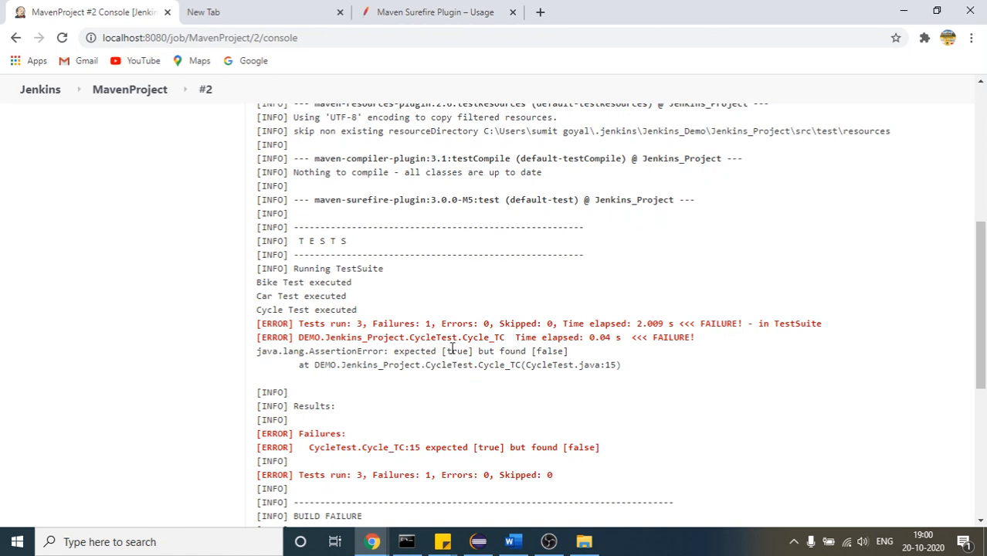
pyautogui.doubleClick(453, 351)
pyautogui.doubleClick(549, 351)
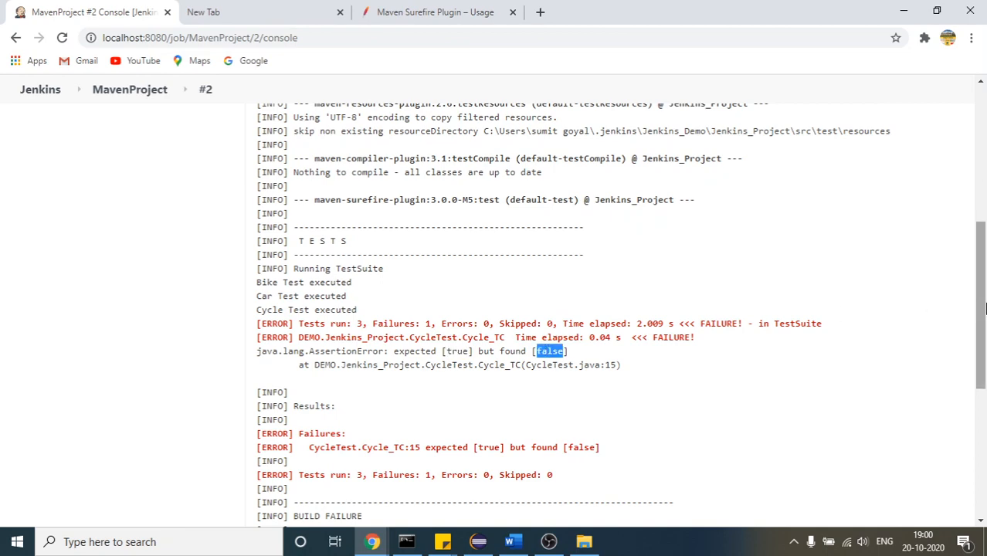
pyautogui.scroll(-1, 986, 323)
pyautogui.moveTo(986, 323); pyautogui.dragTo(986, 398)
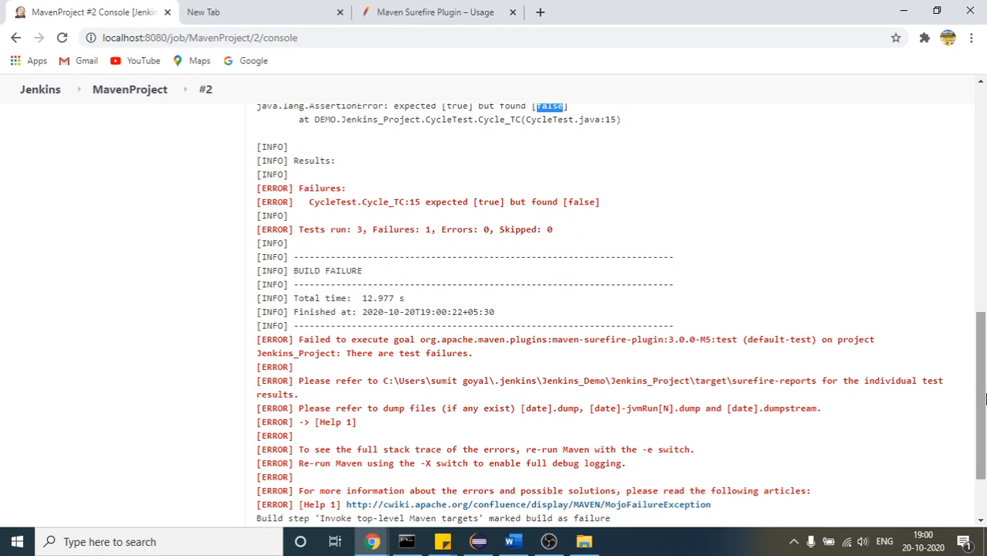
pyautogui.moveTo(985, 435); pyautogui.dragTo(986, 231)
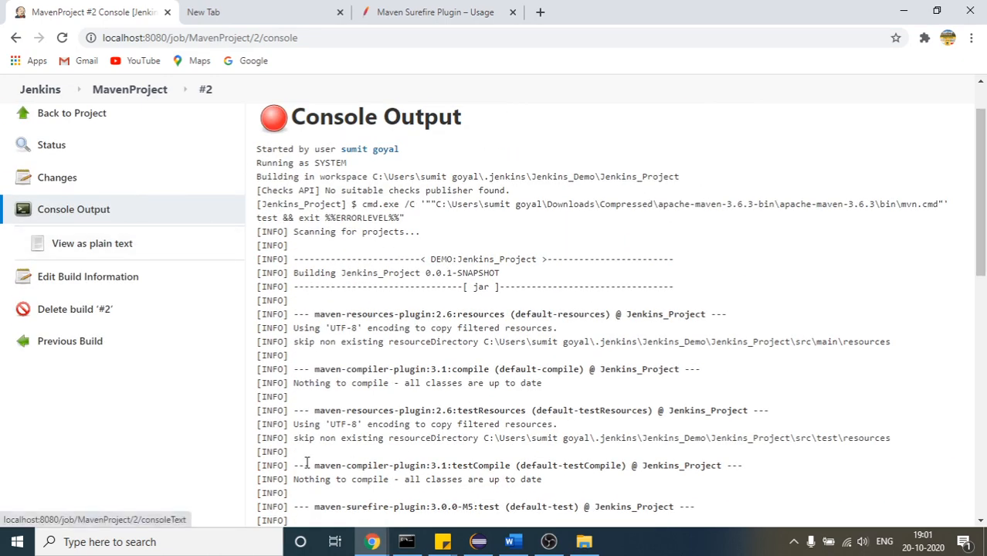
# Switch to Eclipse, comment out the assertTrue(false) line in CycleTest.java and save the file
pyautogui.click(479, 543)
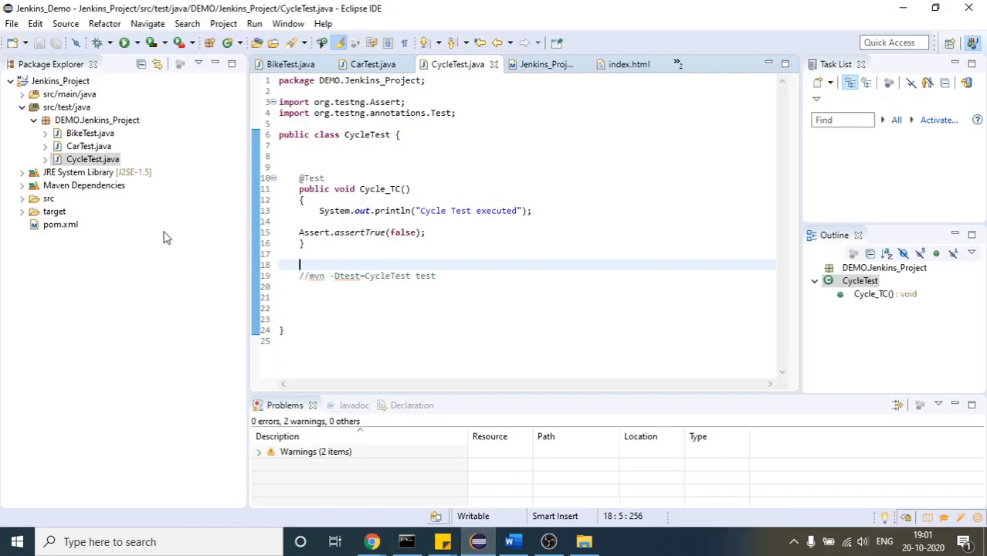
pyautogui.click(297, 233)
pyautogui.write('//')
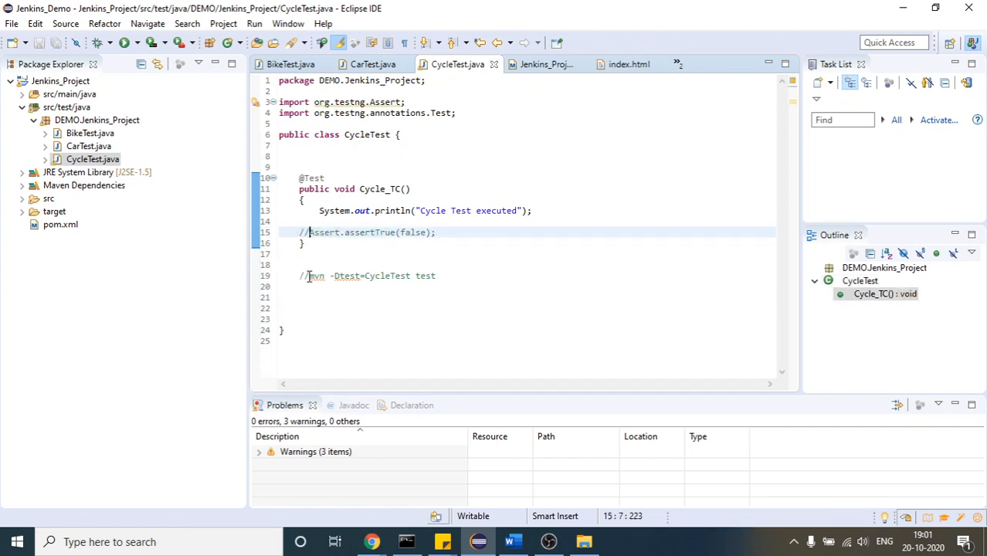
# Copy the command mvn -Dtest=CycleTest test from the comment below the Cycle_TC method, without the comment slashes
pyautogui.moveTo(306, 277)
pyautogui.mouseDown()
pyautogui.moveTo(397, 277)
pyautogui.moveTo(311, 281)
pyautogui.mouseUp()
pyautogui.hotkey('ctrl', 'c')
pyautogui.click(396, 277)
pyautogui.click(454, 278)
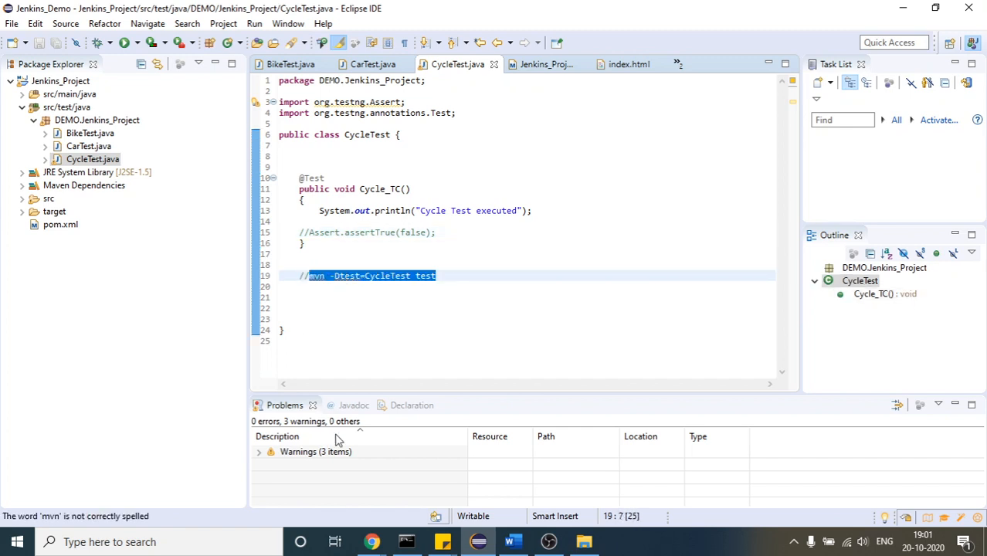
# Switch to Jenkins in Chrome and open the MavenProject configuration at its Build section
pyautogui.moveTo(371, 541)
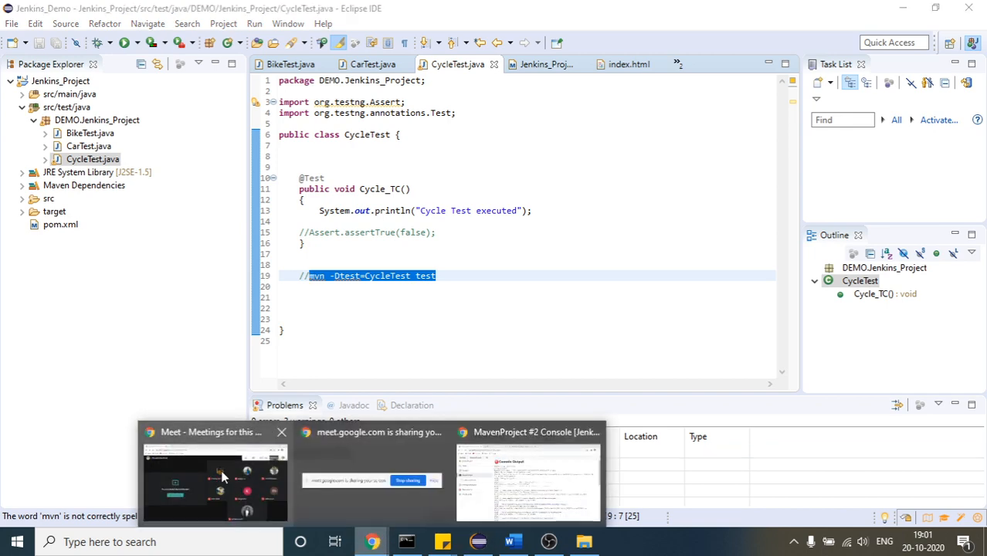
pyautogui.click(527, 481)
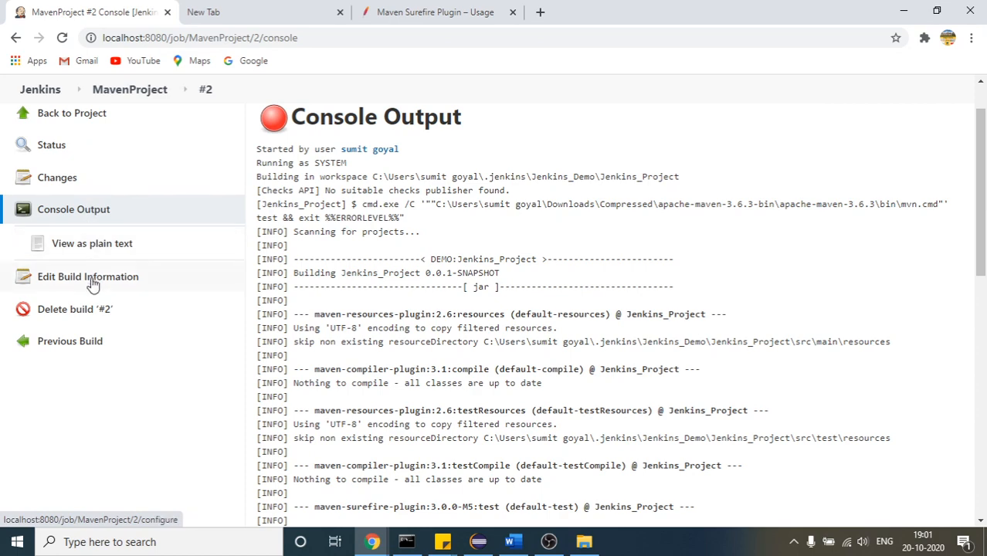
pyautogui.click(112, 95)
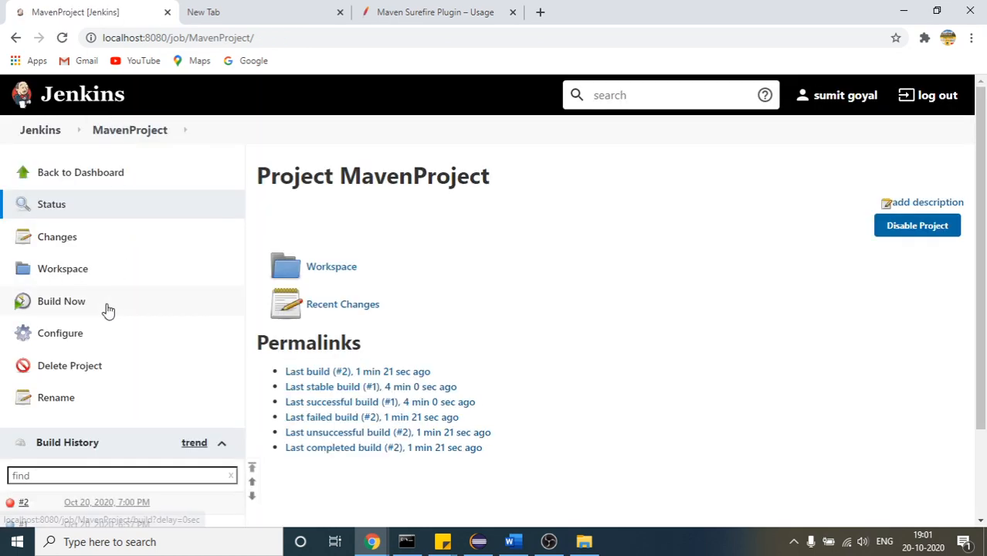
pyautogui.click(71, 341)
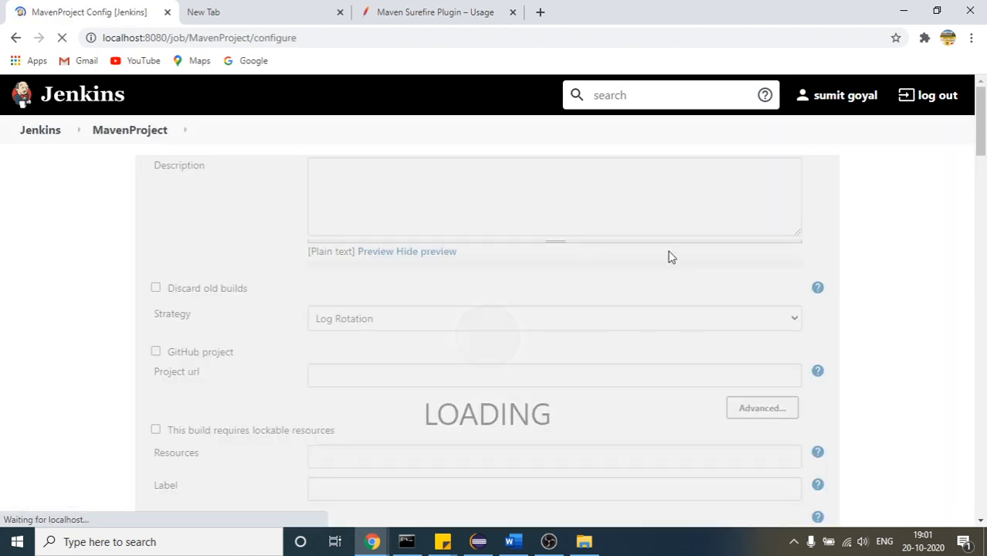
pyautogui.moveTo(982, 120); pyautogui.dragTo(986, 272)
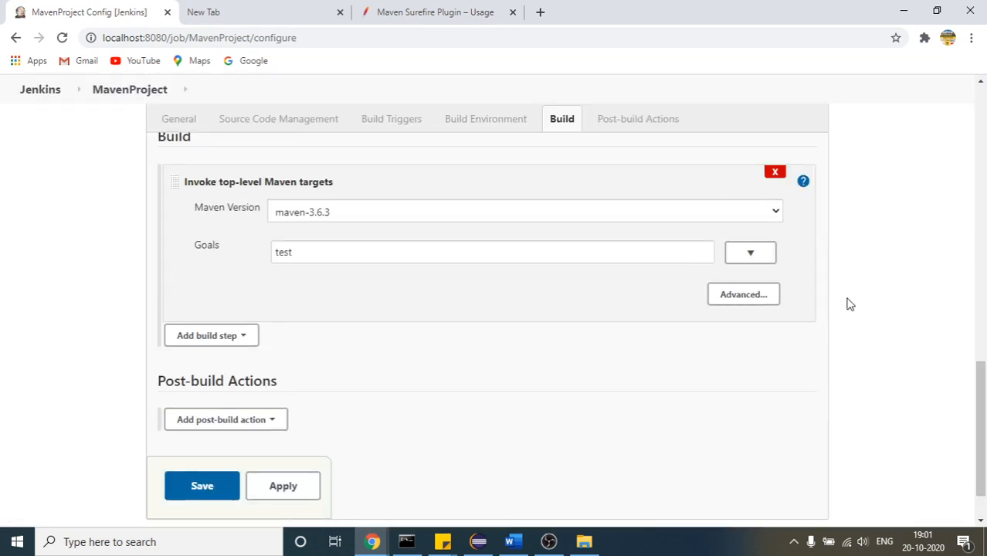
# Replace the Maven goals with the copied command and remove mvn, leaving -Dtest=CycleTest test
pyautogui.doubleClick(283, 259)
pyautogui.hotkey('ctrl', 'v')
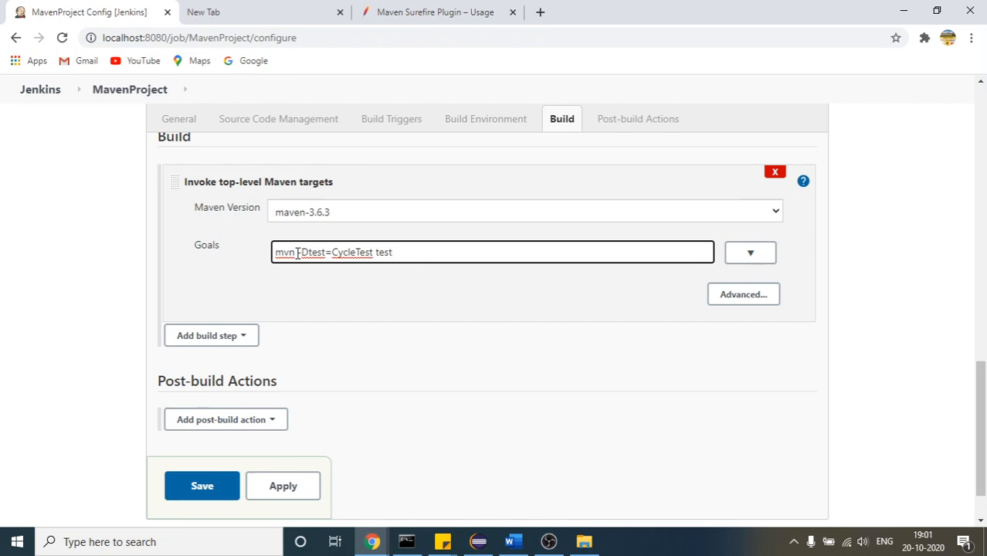
pyautogui.moveTo(297, 253); pyautogui.dragTo(246, 263)
pyautogui.press('BackSpace')
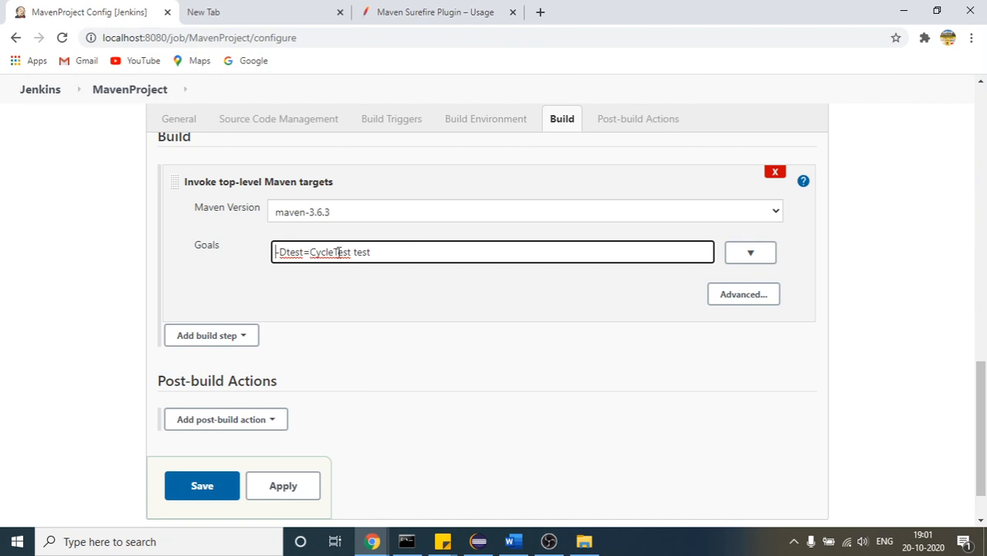
pyautogui.write('mvn')
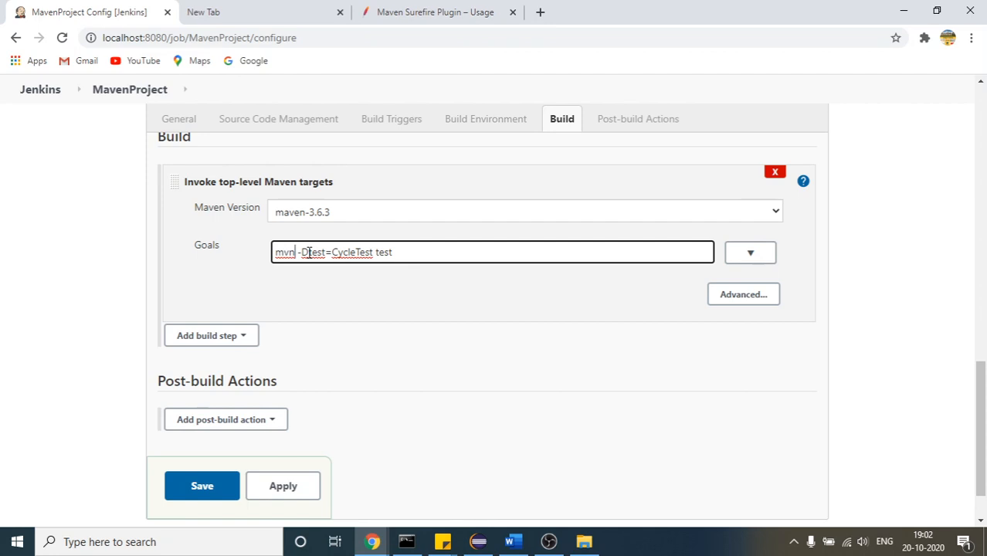
pyautogui.press('BackSpace')
pyautogui.press('BackSpace')
pyautogui.press('BackSpace')
pyautogui.press('BackSpace')
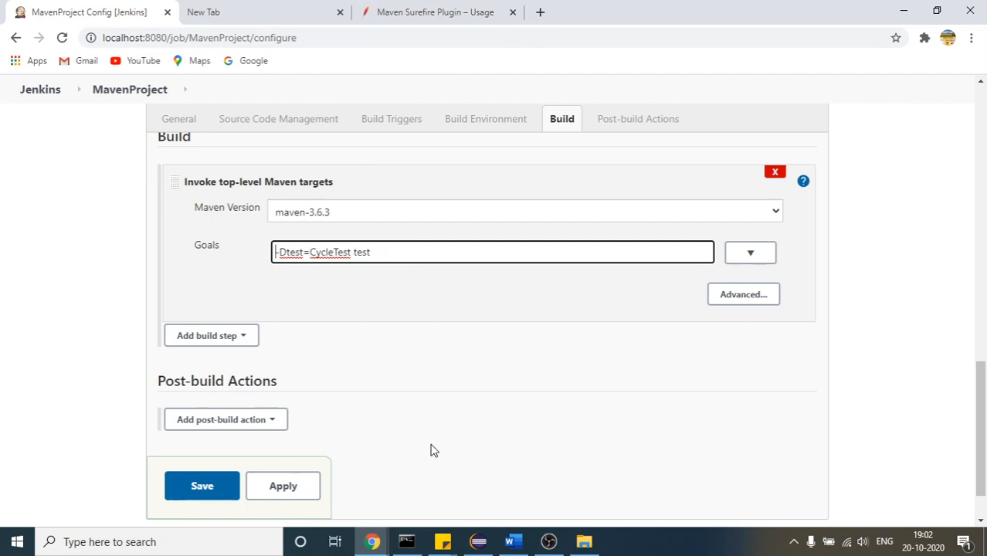
# Save the MavenProject configuration and start a new build
pyautogui.click(179, 496)
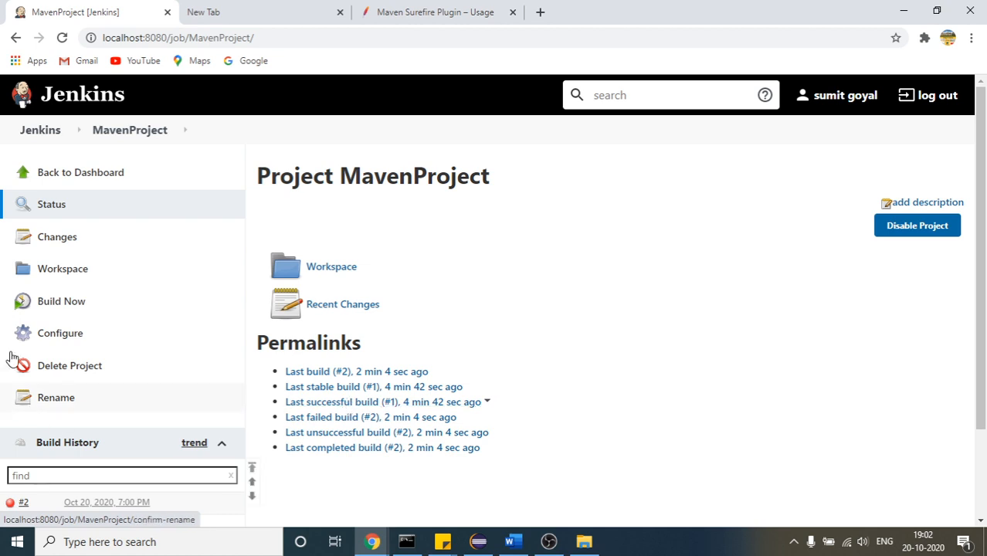
pyautogui.click(37, 302)
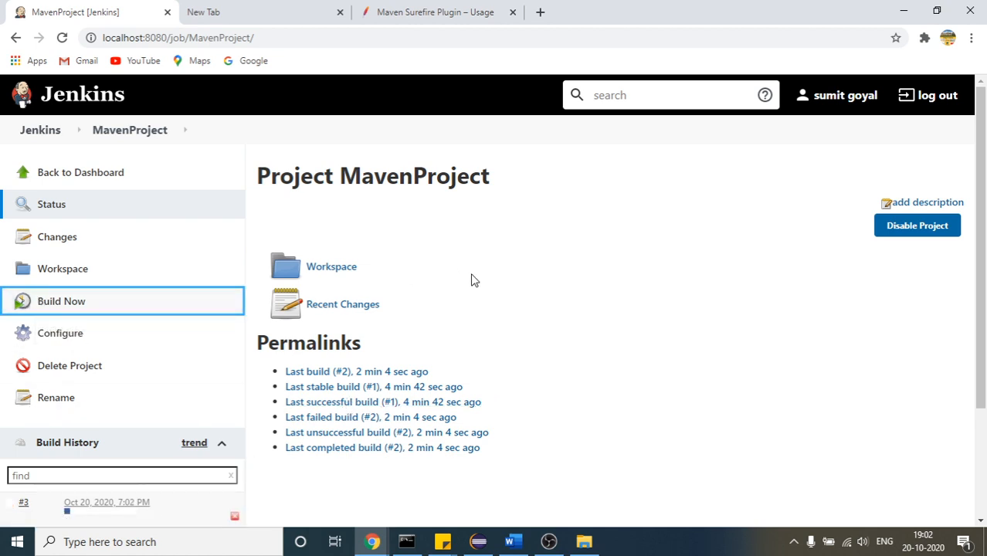
# Display the console output of build #3 and highlight the tests-run figure and the Cycle Test executed line
pyautogui.scroll(-3, 447, 360)
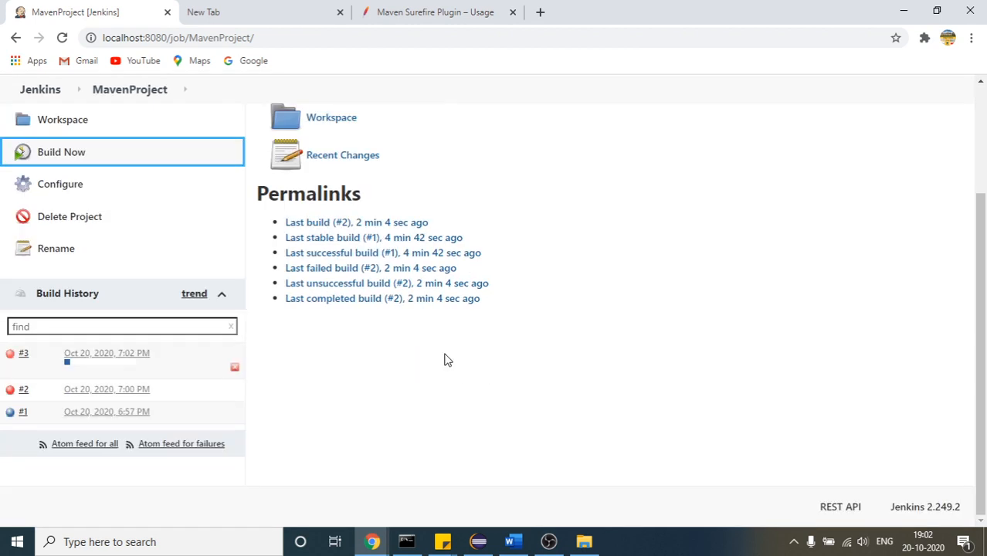
pyautogui.click(96, 357)
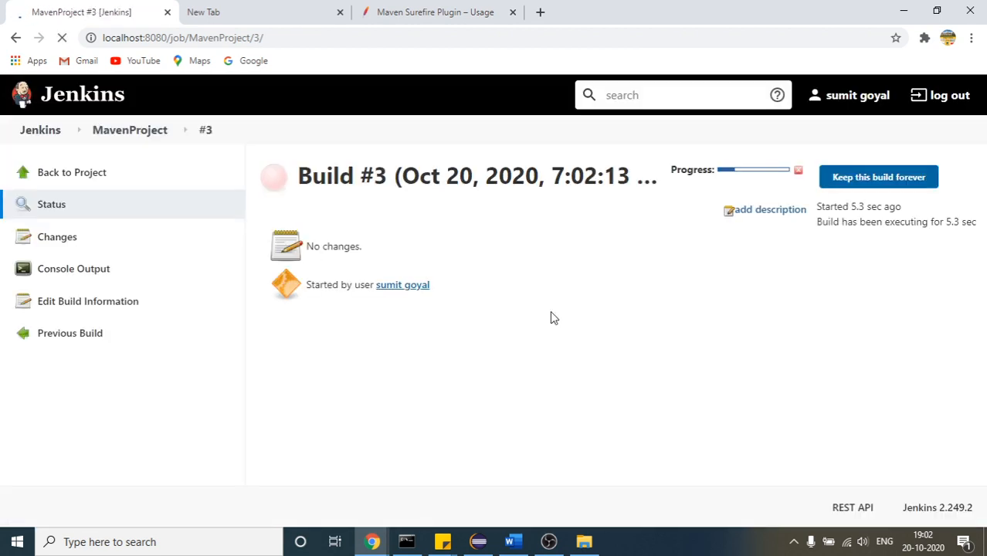
pyautogui.click(96, 272)
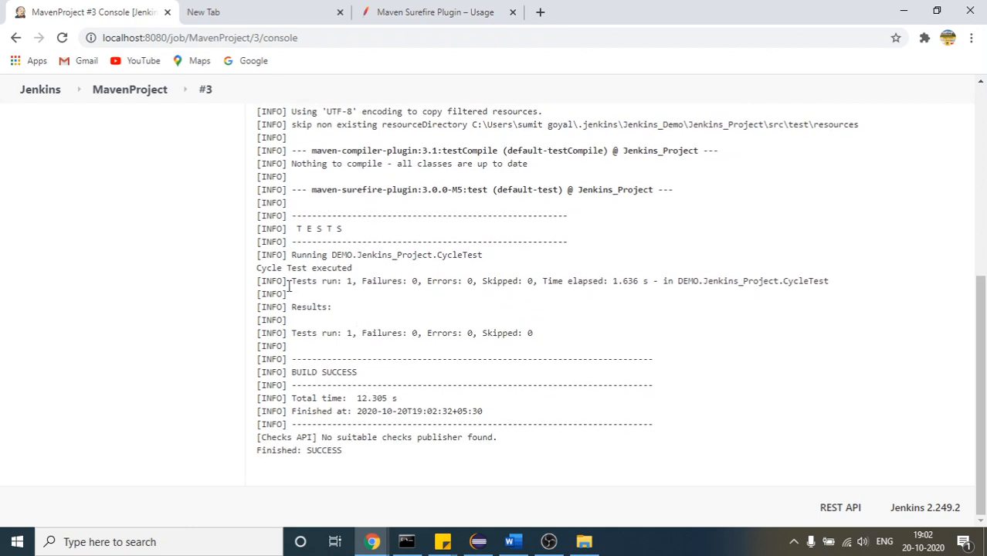
pyautogui.moveTo(303, 284); pyautogui.dragTo(354, 282)
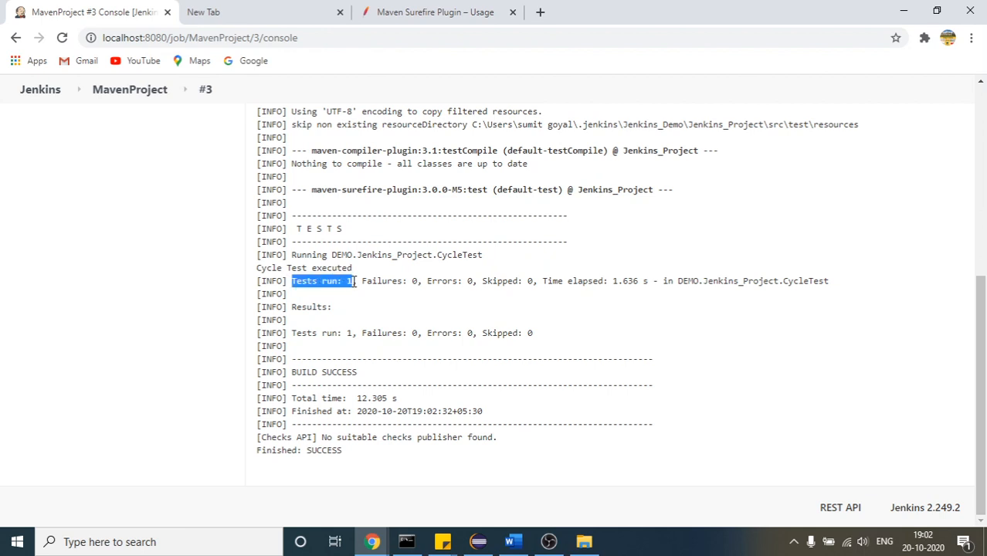
pyautogui.moveTo(258, 270); pyautogui.dragTo(353, 269)
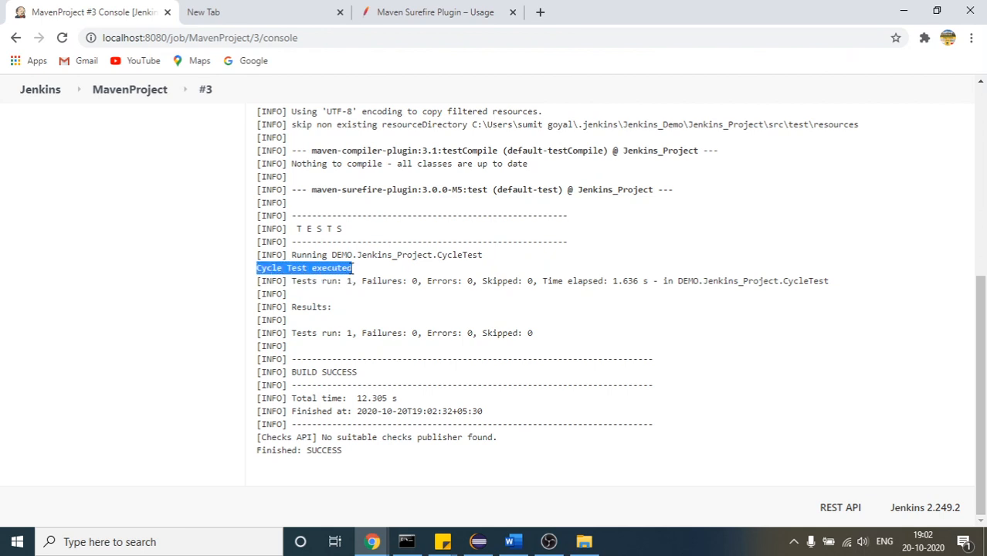
# Return to MavenProject, open its configuration and review the settings from the General section through the Maven build goals
pyautogui.click(132, 100)
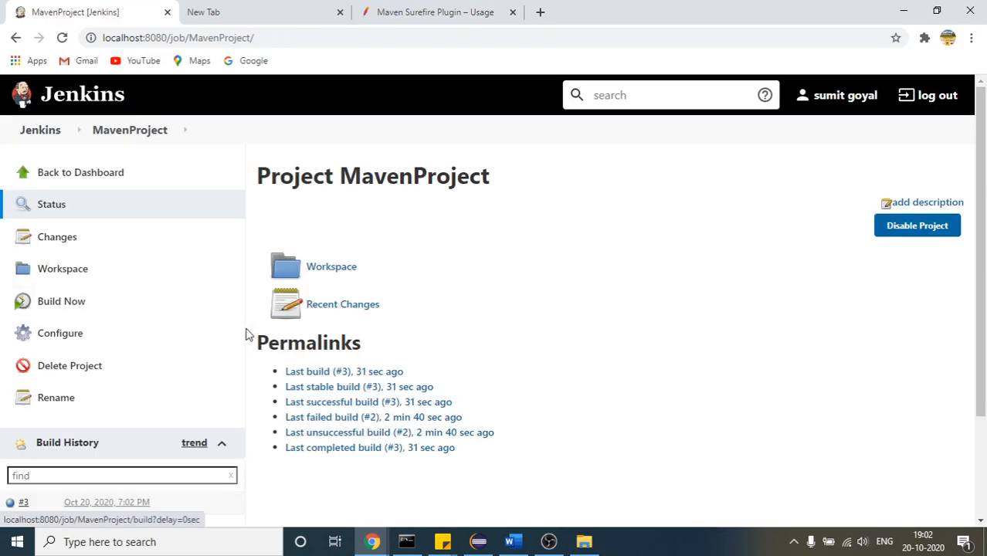
pyautogui.click(70, 342)
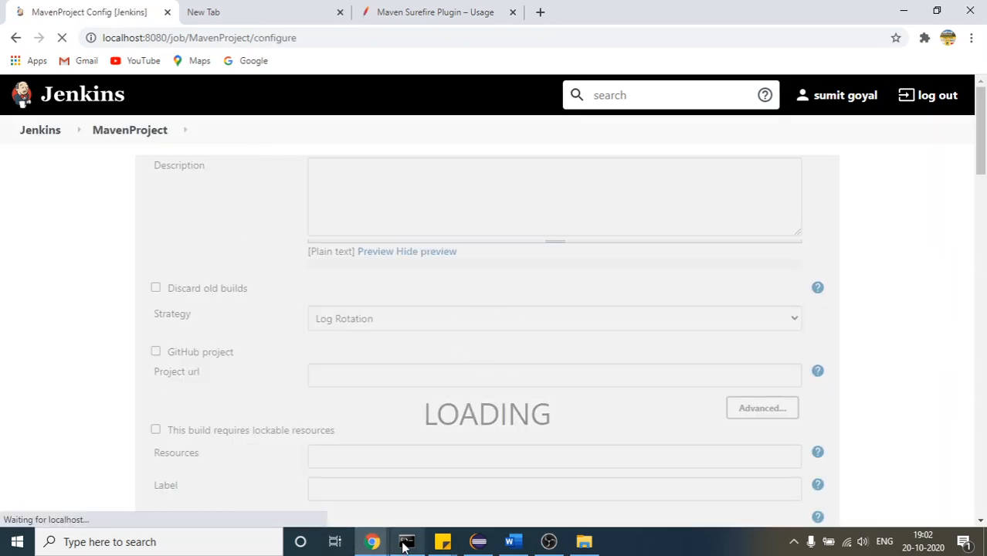
pyautogui.click(406, 547)
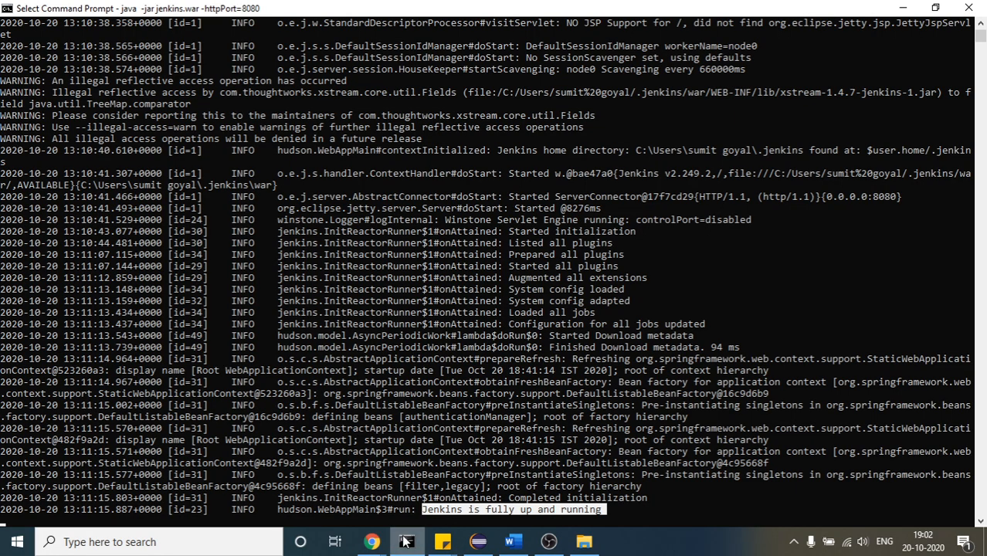
pyautogui.click(405, 543)
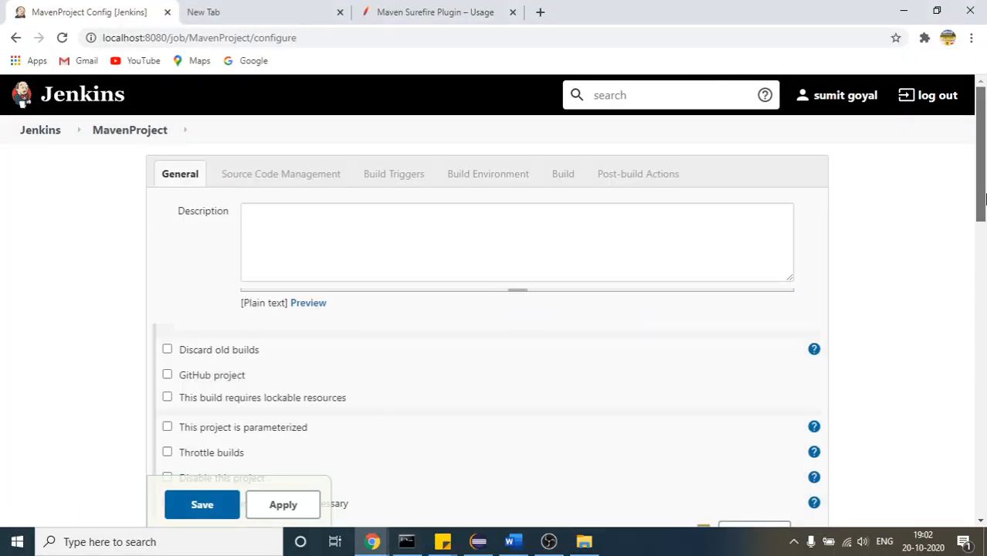
pyautogui.scroll(-1, 984, 219)
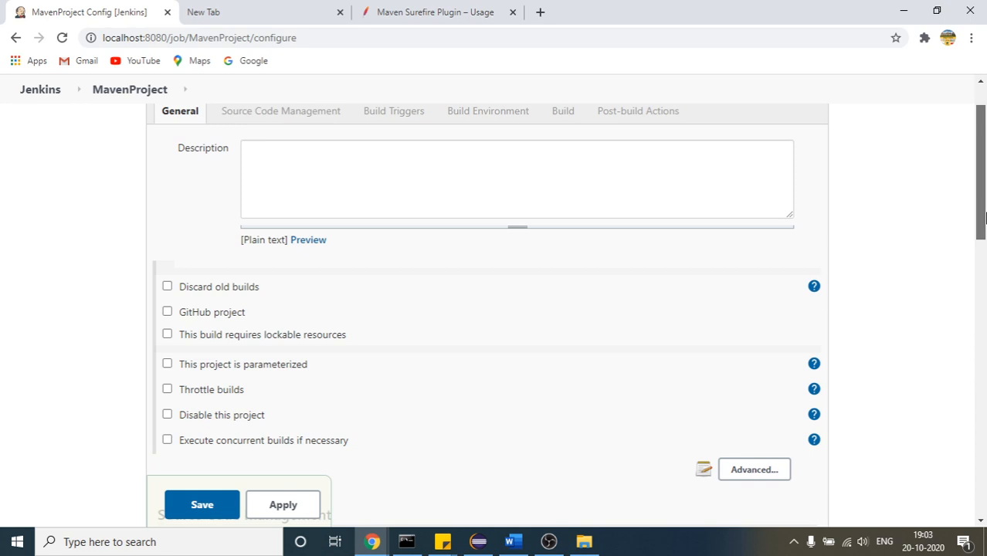
pyautogui.scroll(1, 984, 218)
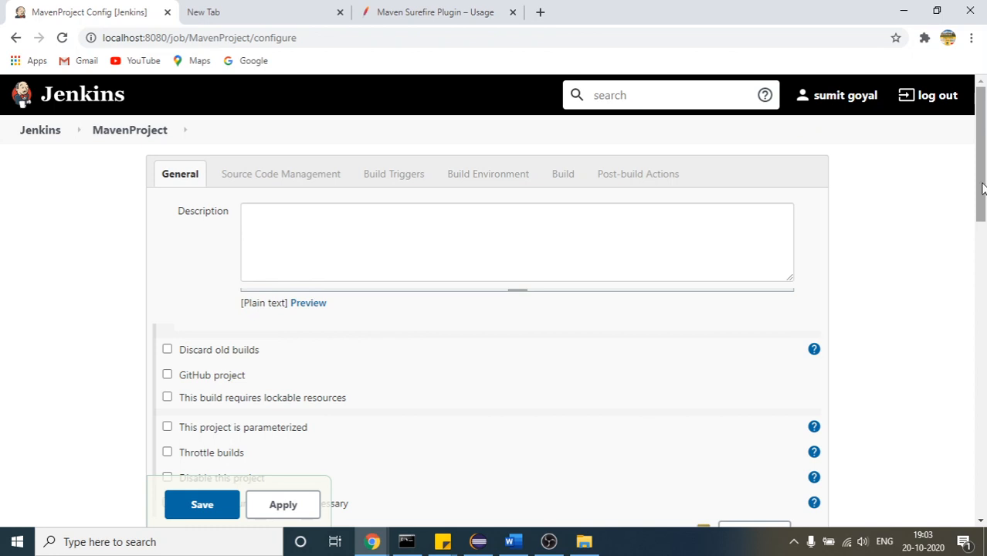
pyautogui.moveTo(983, 187); pyautogui.dragTo(984, 277)
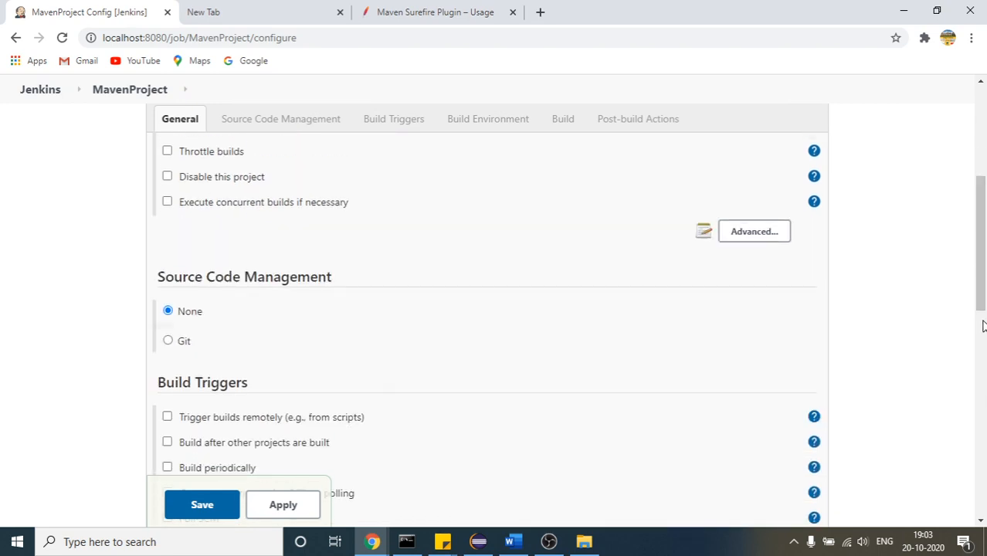
pyautogui.scroll(-8, 984, 326)
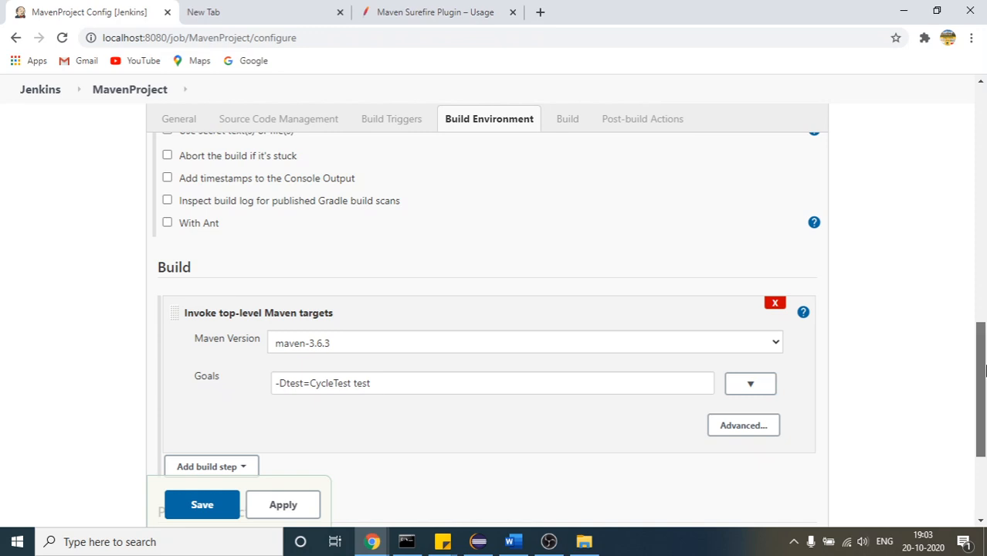
pyautogui.moveTo(983, 371); pyautogui.dragTo(981, 260)
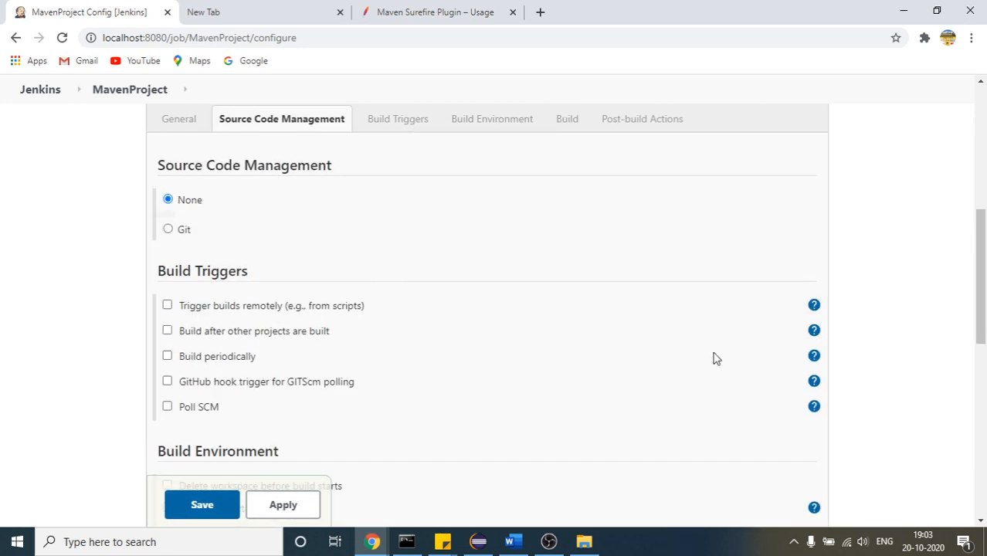
# Switch to Eclipse and point out the BikeTest.java and CarTest.java classes in the DEMO.Jenkins_Project package
pyautogui.click(478, 542)
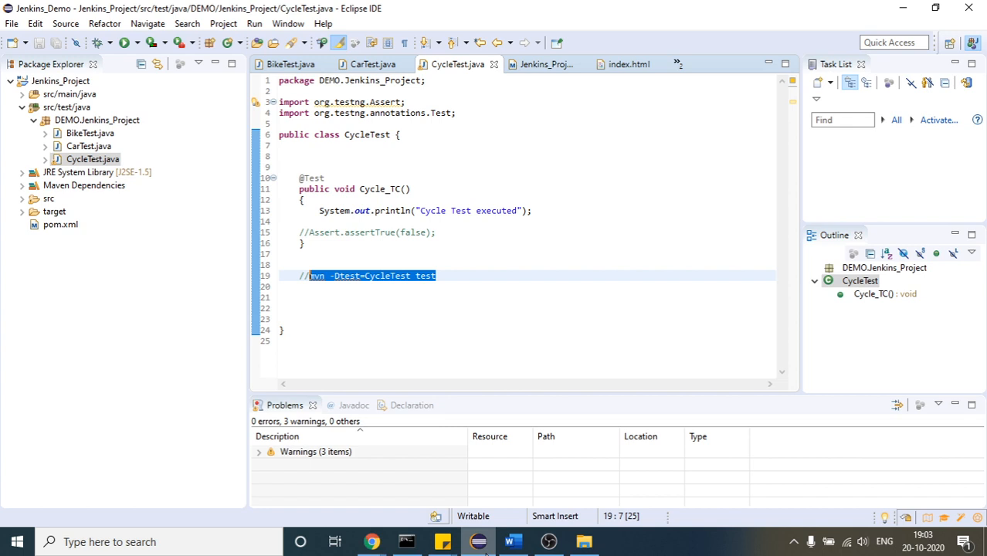
pyautogui.click(352, 325)
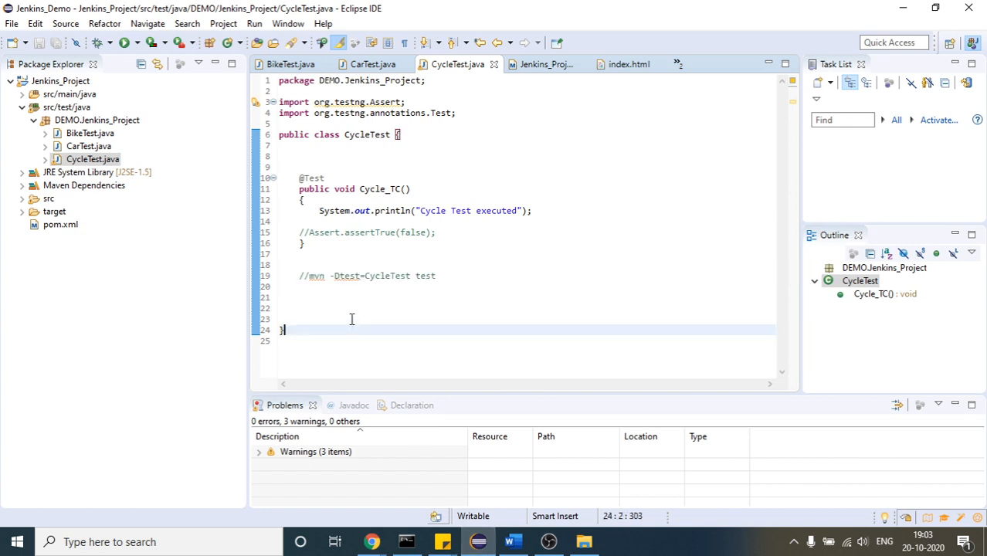
pyautogui.click(92, 135)
pyautogui.click(95, 147)
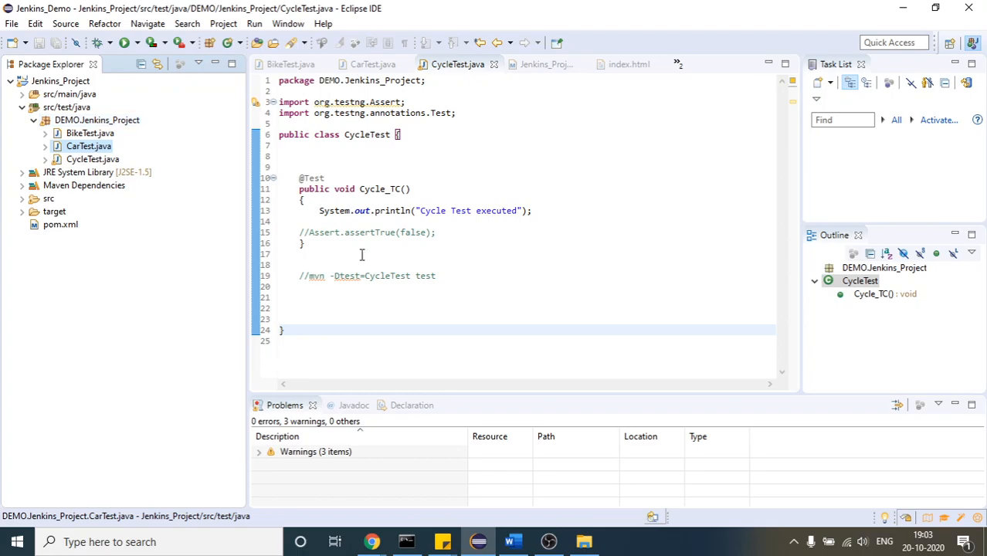
pyautogui.click(406, 542)
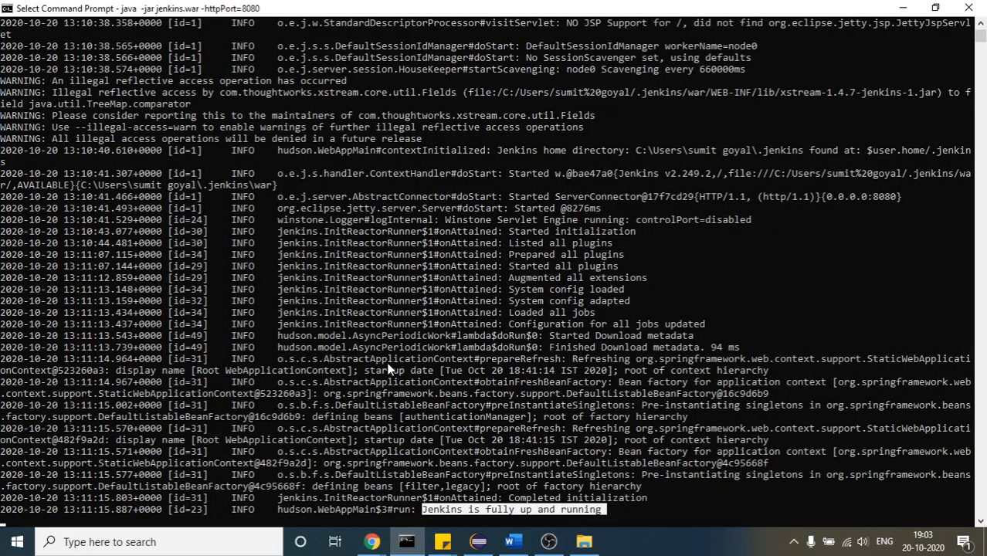
pyautogui.moveTo(372, 541)
pyautogui.moveTo(479, 505)
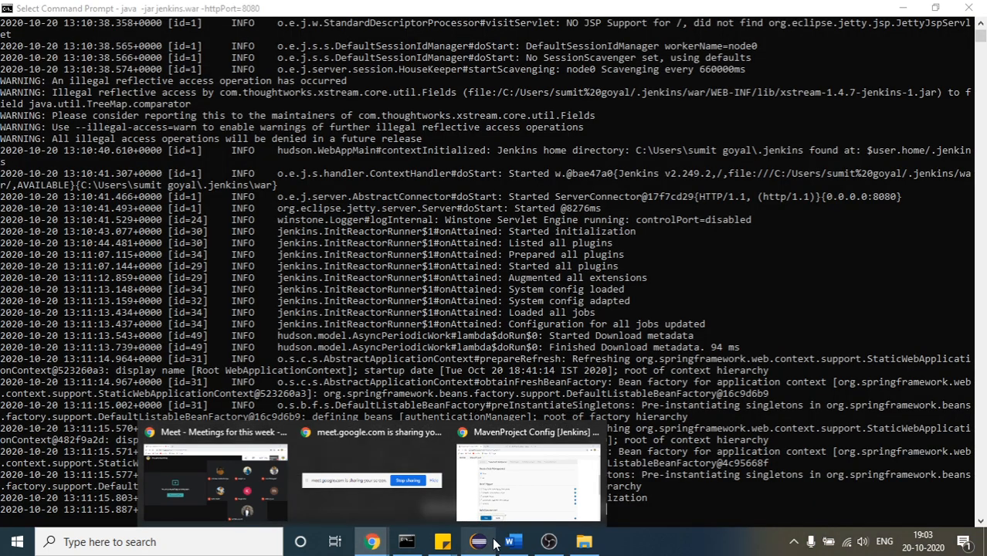
pyautogui.click(493, 543)
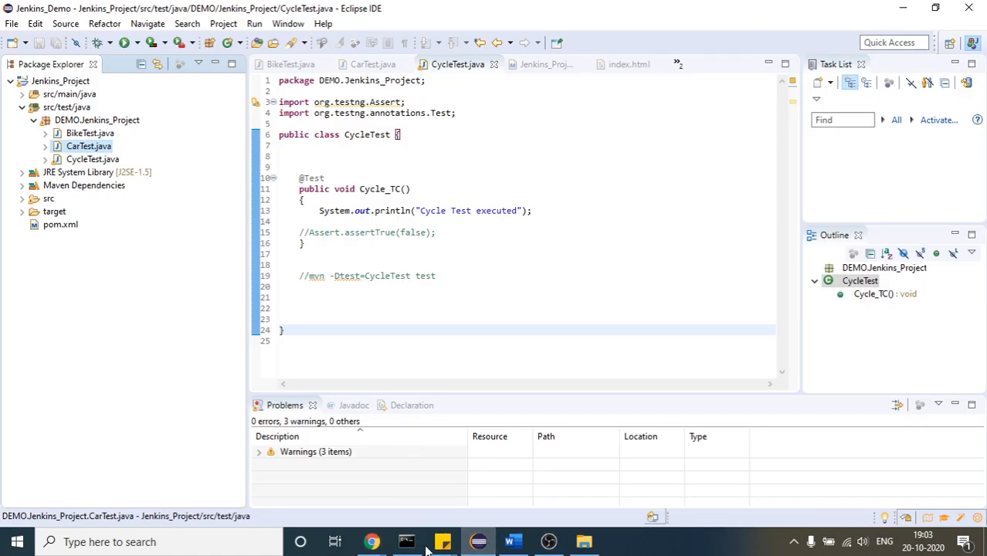
# Switch to the Jenkins configuration of MavenProject, reduce the Maven goals to test and save the configuration
pyautogui.moveTo(372, 542)
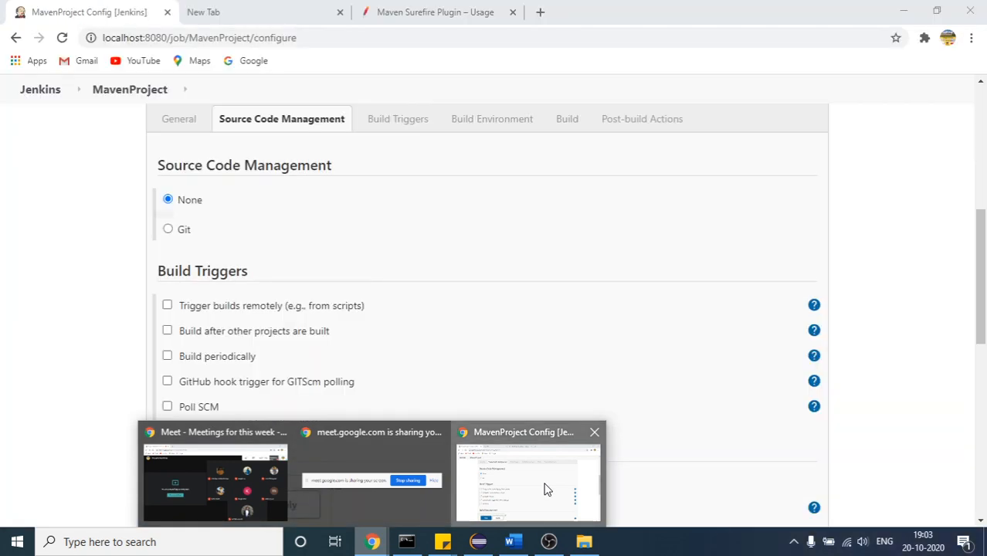
pyautogui.click(545, 490)
pyautogui.moveTo(982, 297); pyautogui.dragTo(984, 432)
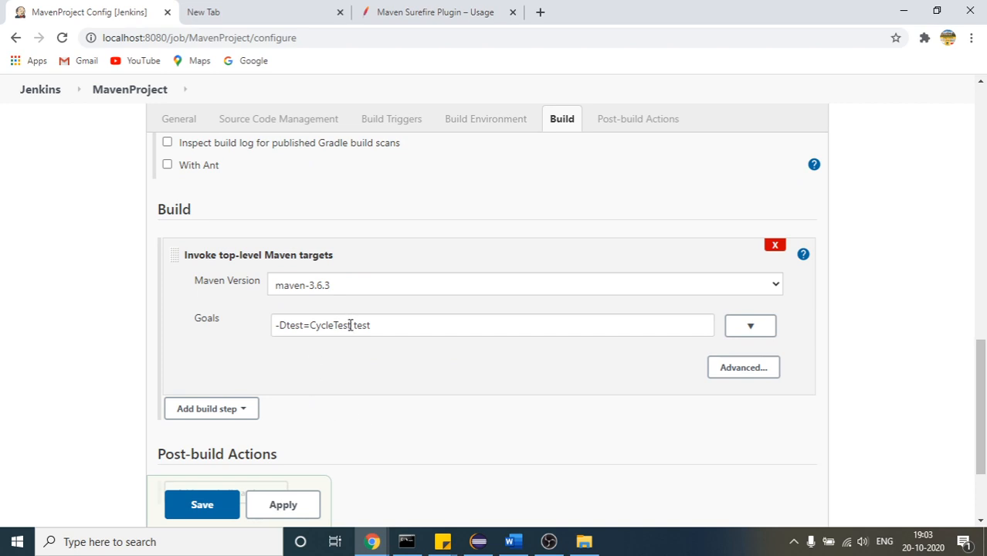
pyautogui.moveTo(353, 326); pyautogui.dragTo(23, 328)
pyautogui.press('BackSpace')
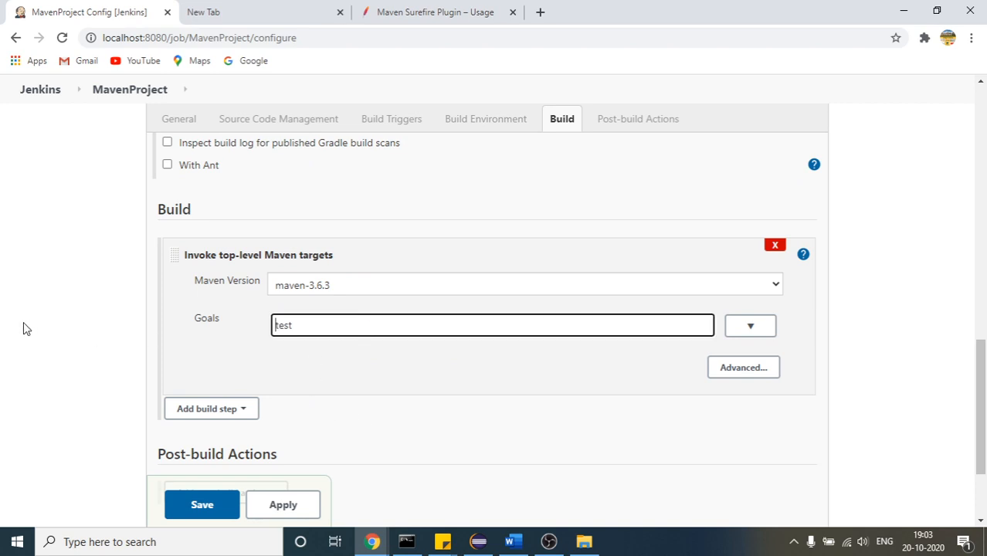
pyautogui.click(193, 503)
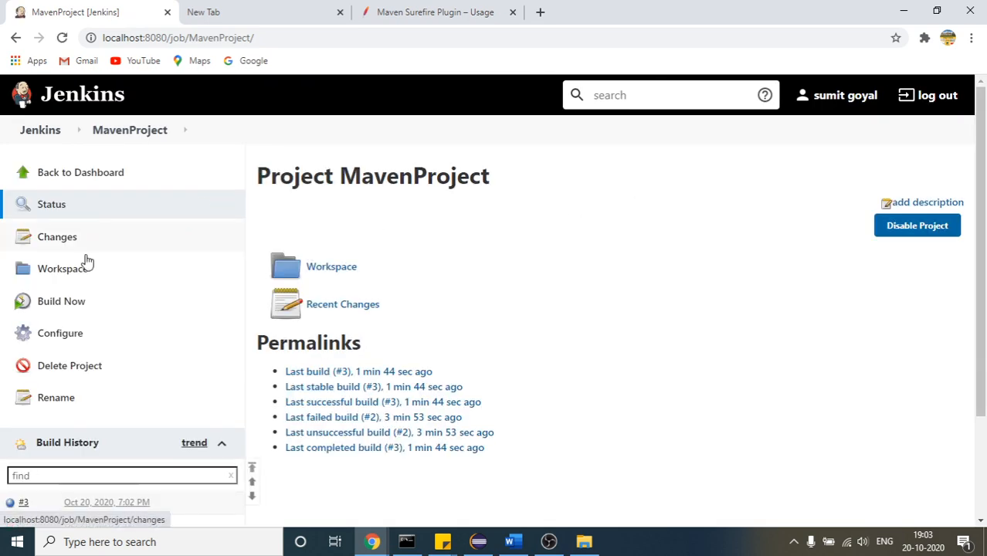
# Start a new MavenProject build, display its console output and highlight the tests-run figure
pyautogui.click(80, 304)
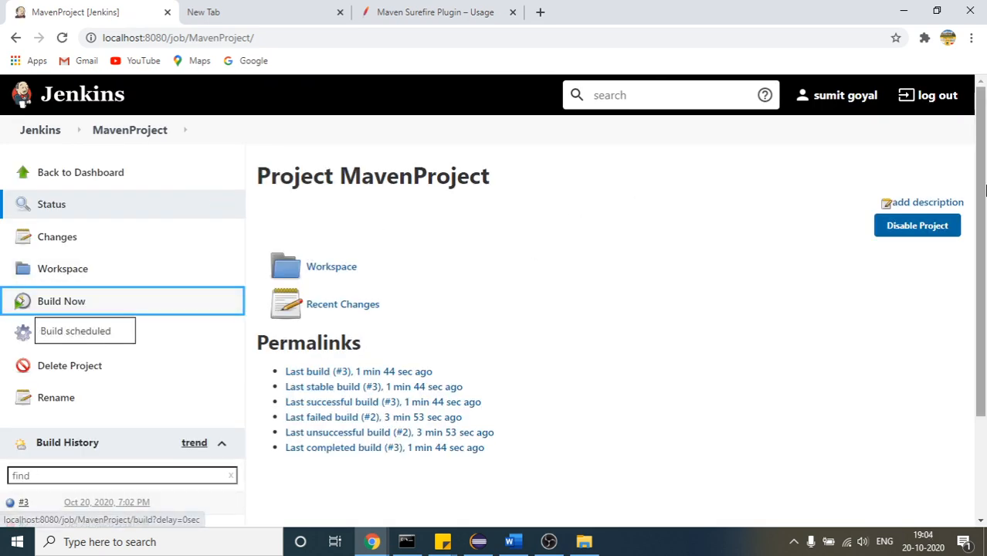
pyautogui.scroll(-2, 985, 316)
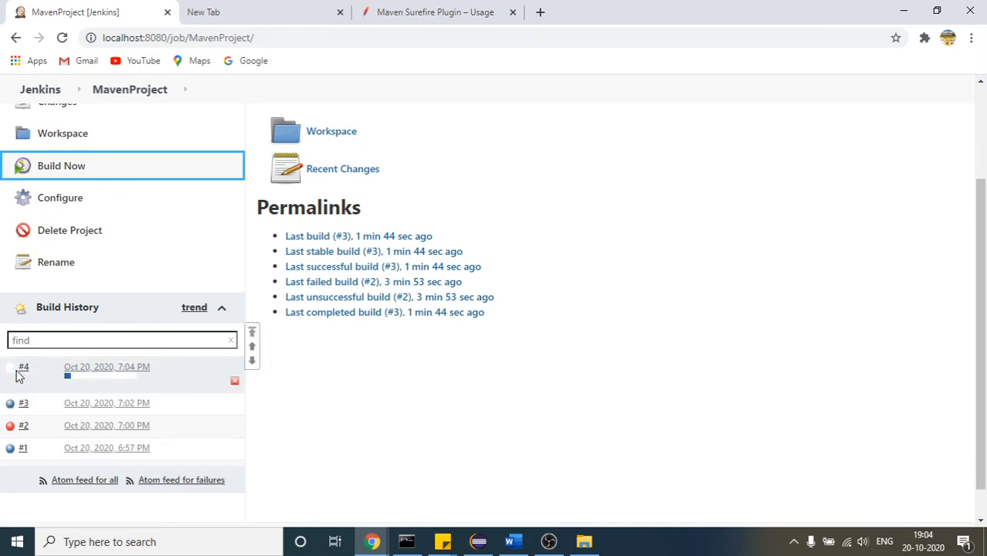
pyautogui.click(89, 376)
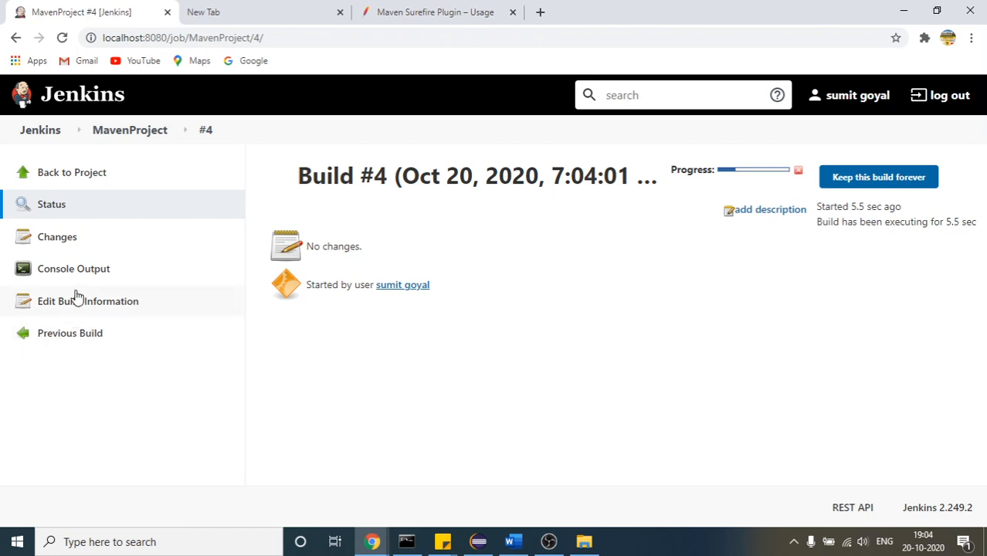
pyautogui.click(78, 280)
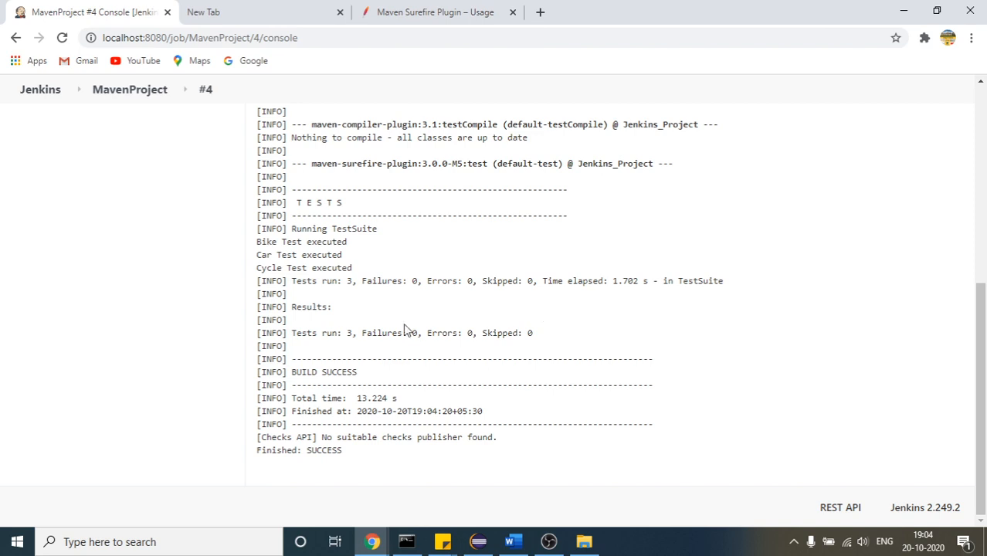
pyautogui.moveTo(357, 281); pyautogui.dragTo(287, 280)
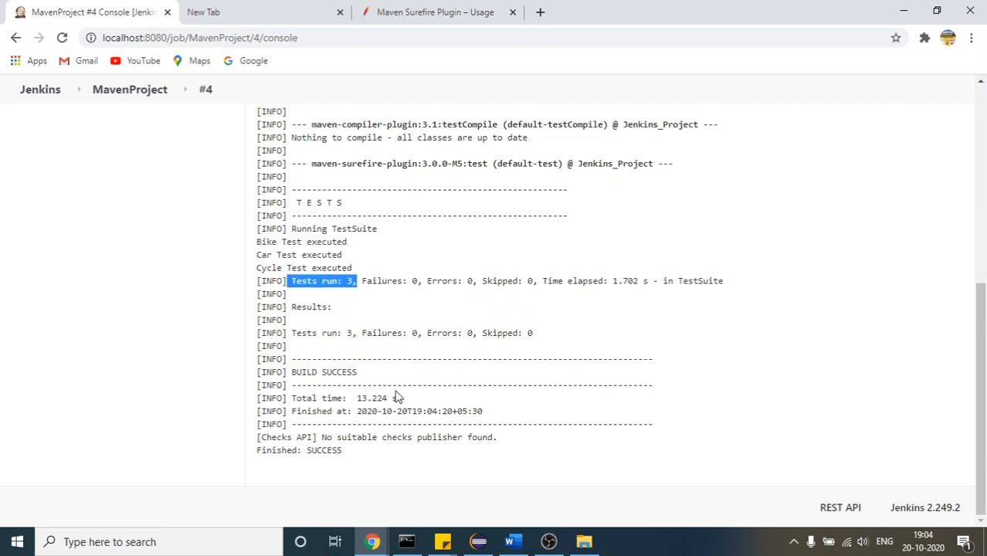
# Switch to Eclipse and refresh Jenkins_Project
pyautogui.click(477, 542)
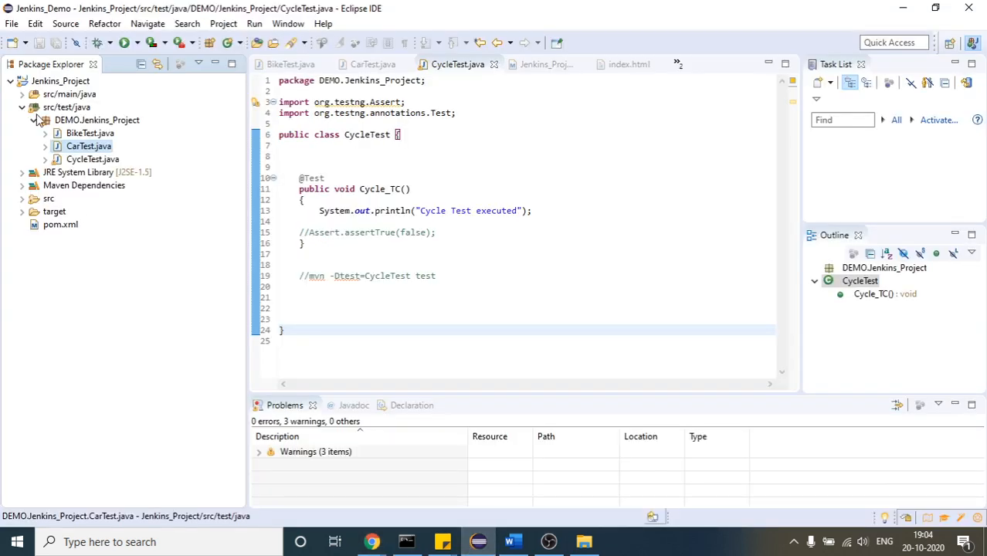
pyautogui.click(49, 82)
pyautogui.rightClick(49, 81)
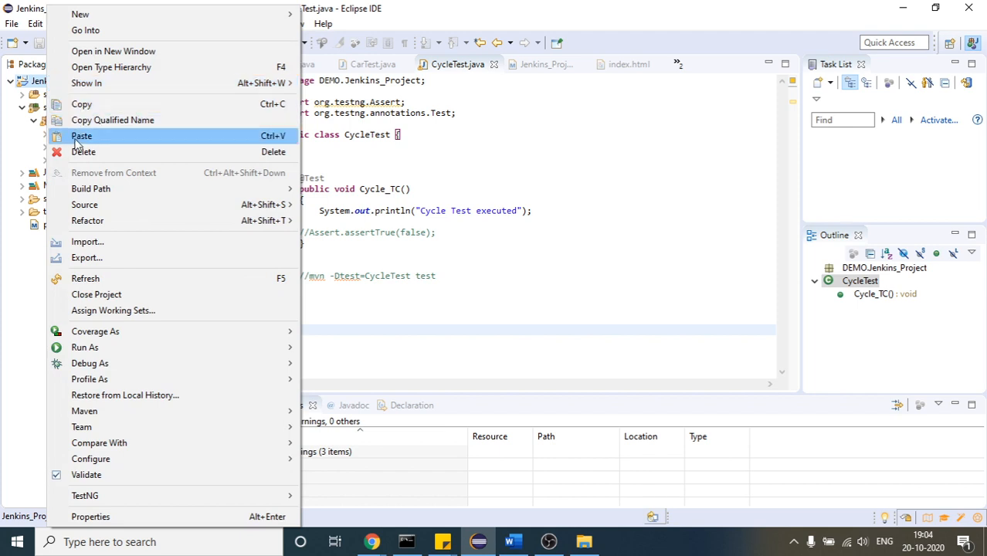
pyautogui.click(94, 278)
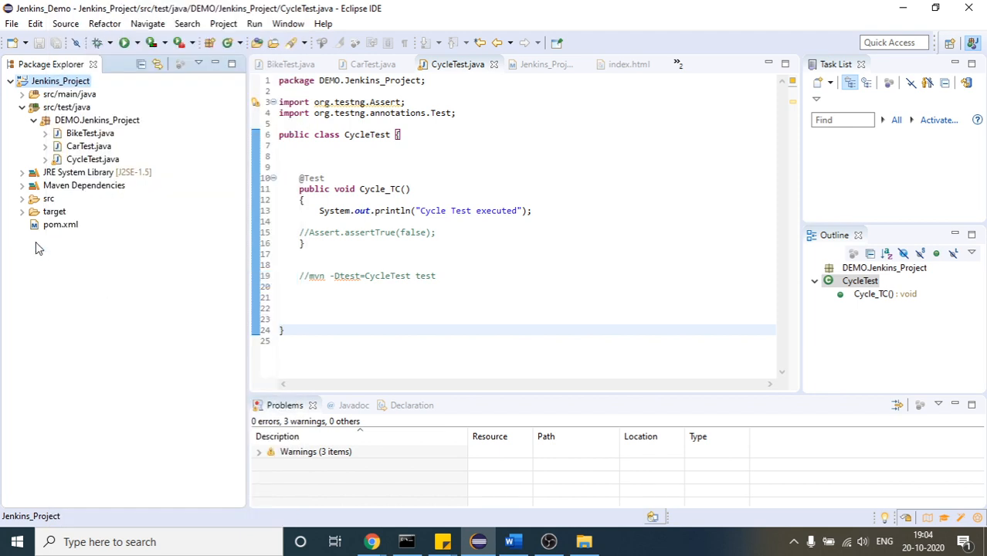
# Open testng-results.xml from the surefire-reports folder under target
pyautogui.click(22, 212)
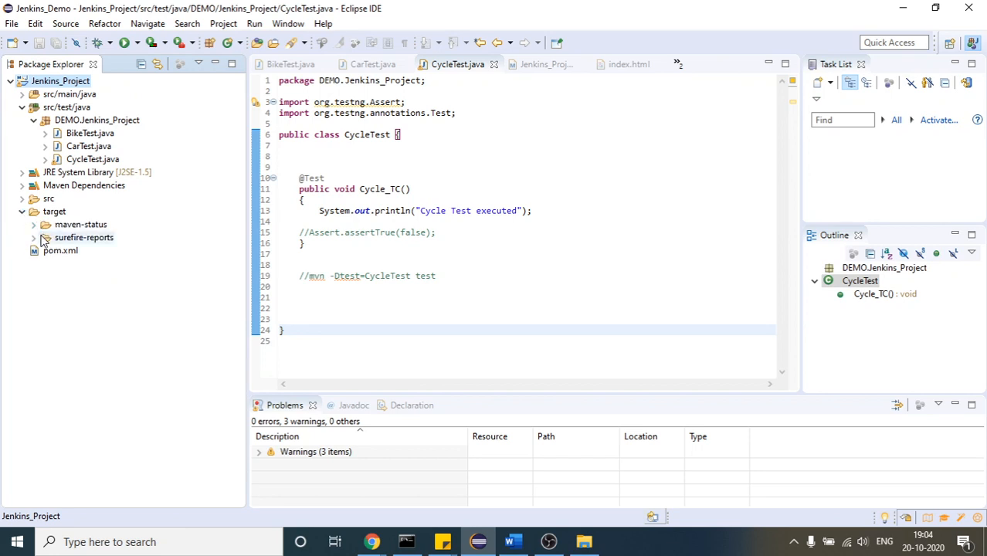
pyautogui.click(34, 238)
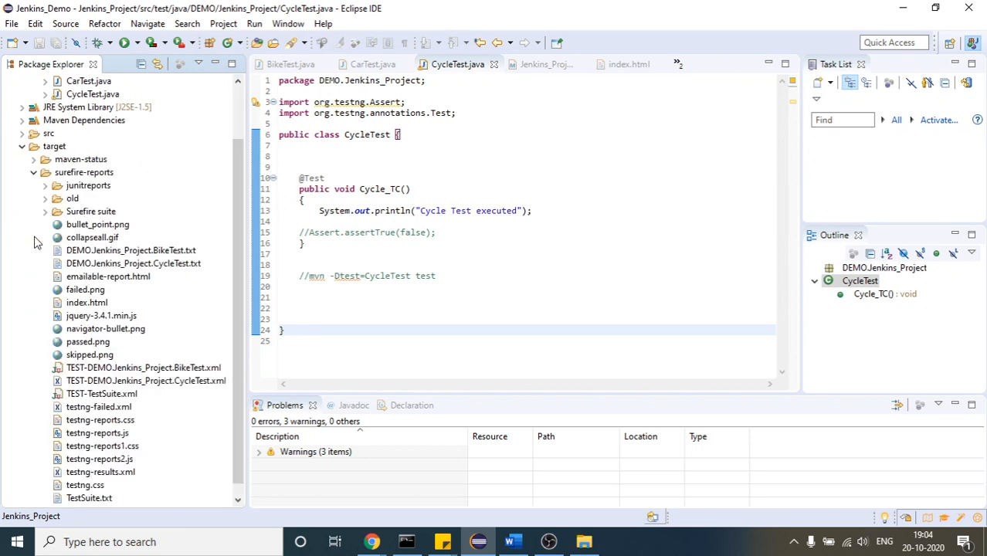
pyautogui.moveTo(235, 197); pyautogui.dragTo(245, 244)
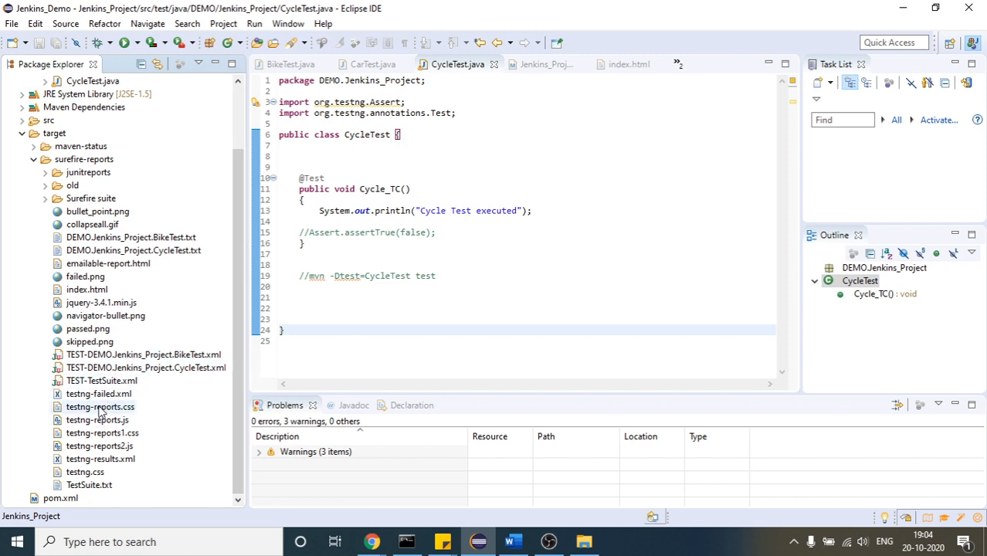
pyautogui.doubleClick(112, 461)
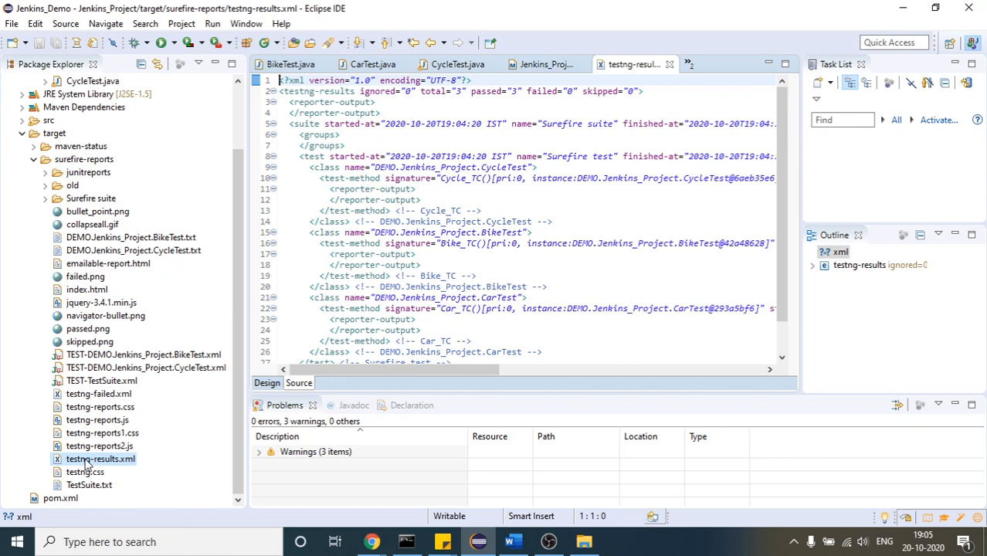
pyautogui.moveTo(371, 542)
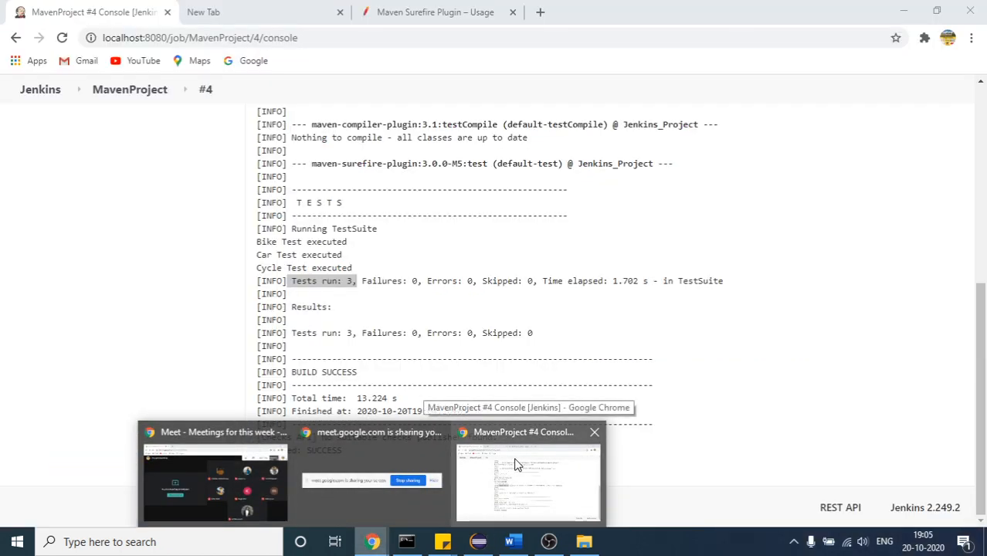
pyautogui.click(516, 464)
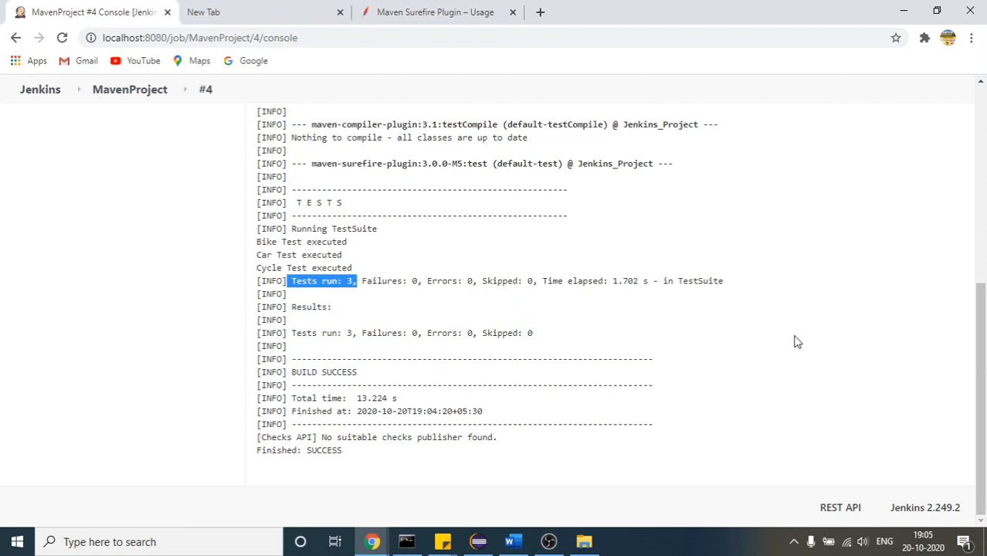
pyautogui.click(480, 541)
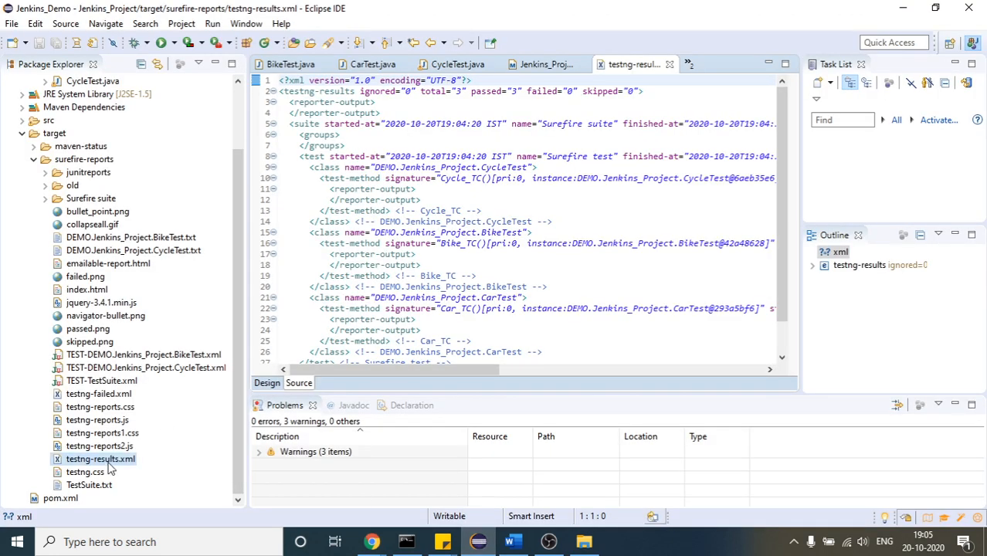
pyautogui.click(110, 464)
pyautogui.click(480, 545)
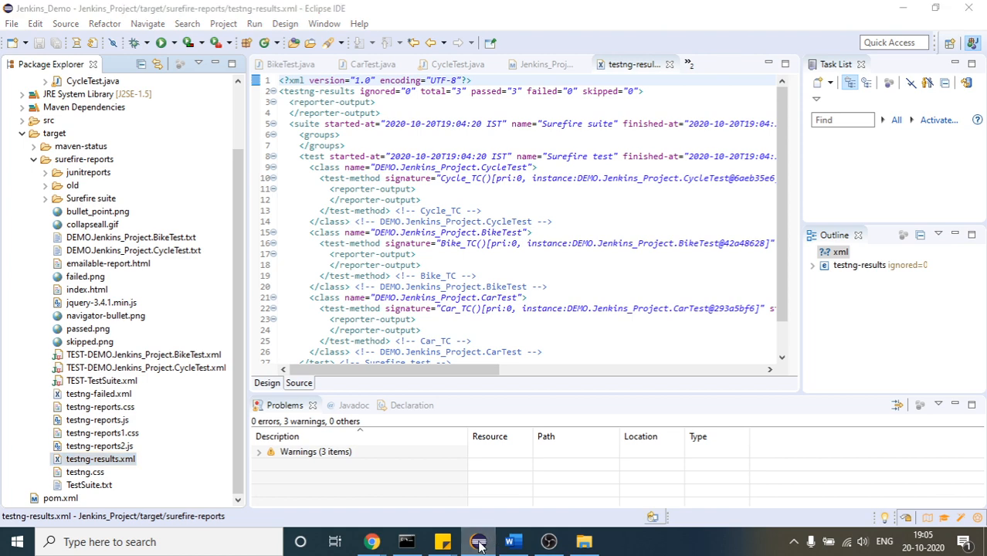
# Switch to Jenkins and display the installed plugins in the Plugin Manager
pyautogui.moveTo(980, 360); pyautogui.dragTo(974, 93)
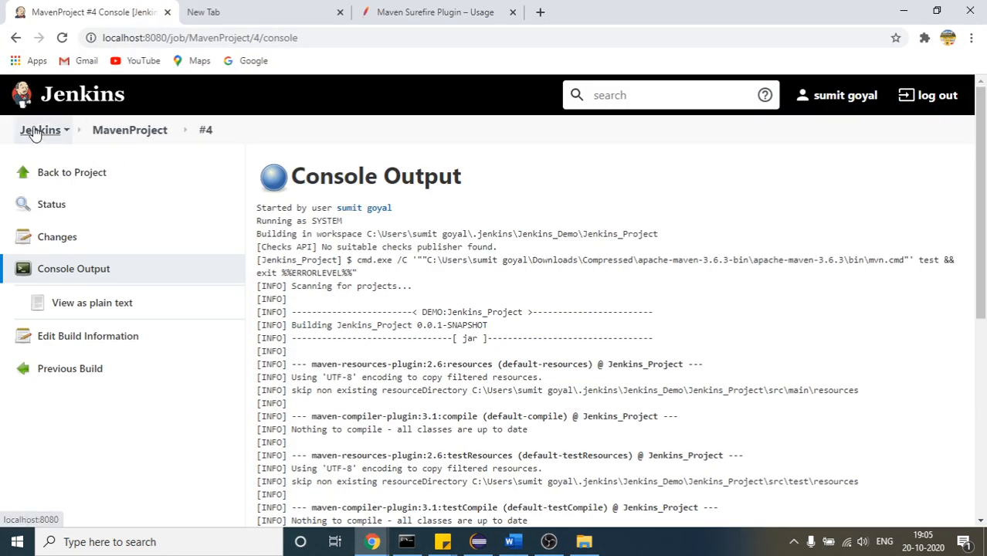
pyautogui.click(34, 131)
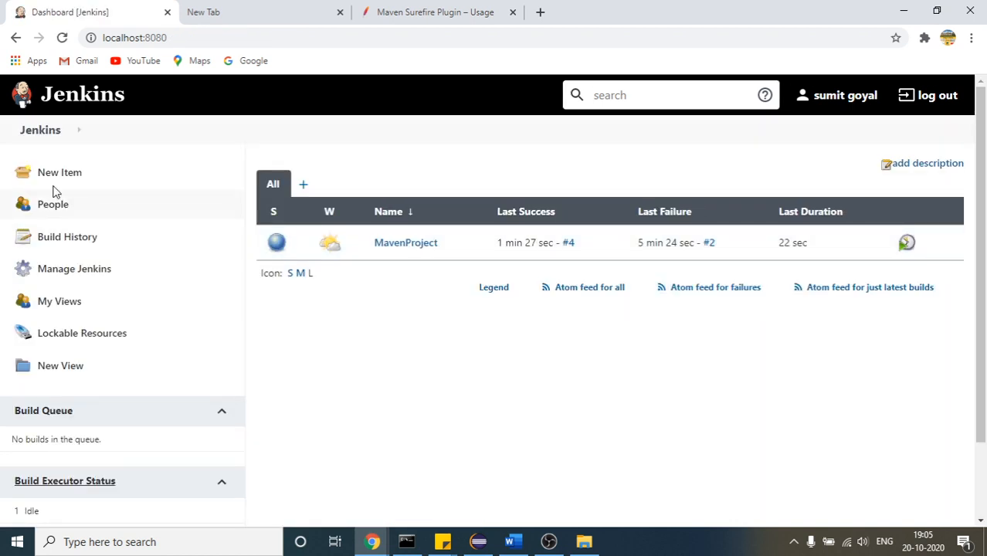
pyautogui.click(54, 276)
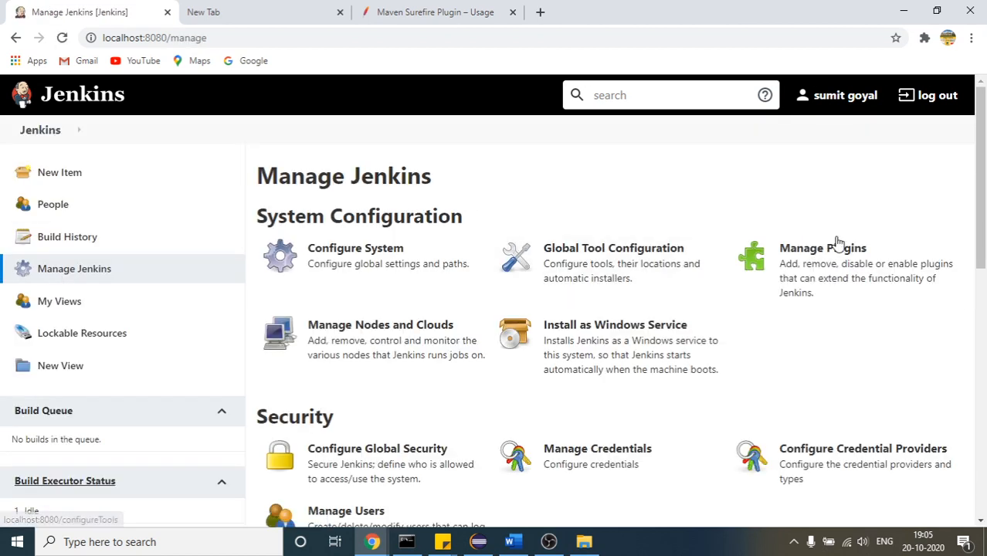
pyautogui.click(840, 246)
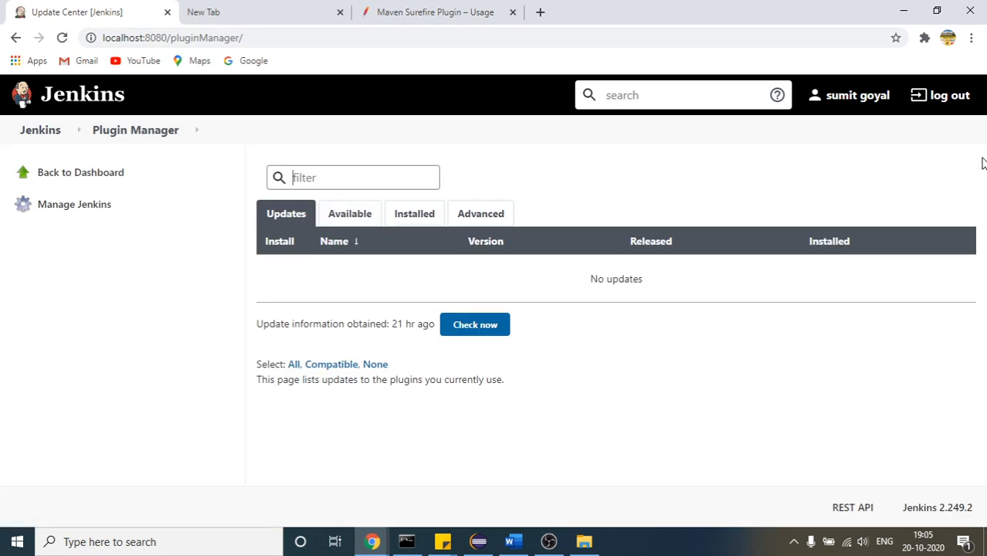
pyautogui.click(399, 222)
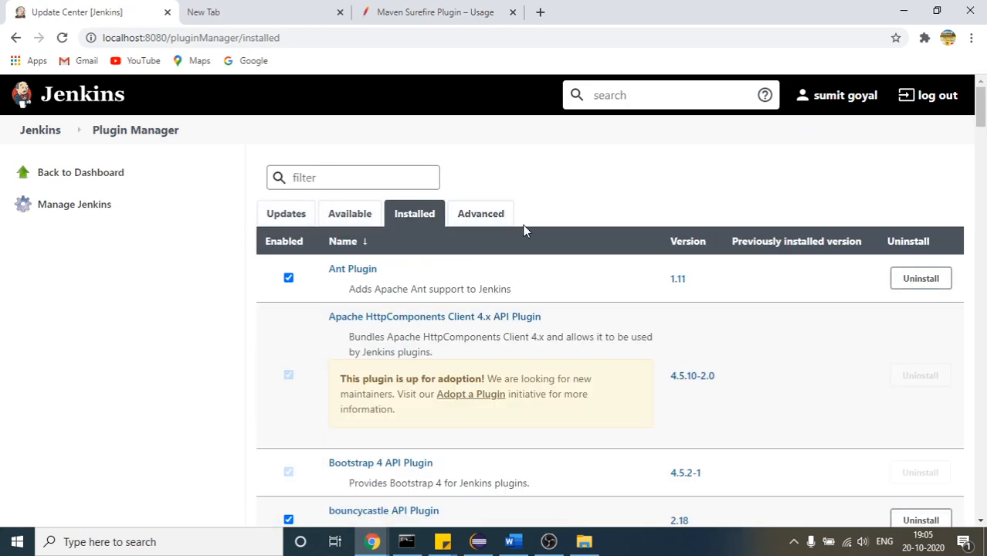
# Search the installed plugins for testng, then uninstall the TestNG Results Plugin and confirm its removal
pyautogui.click(985, 163)
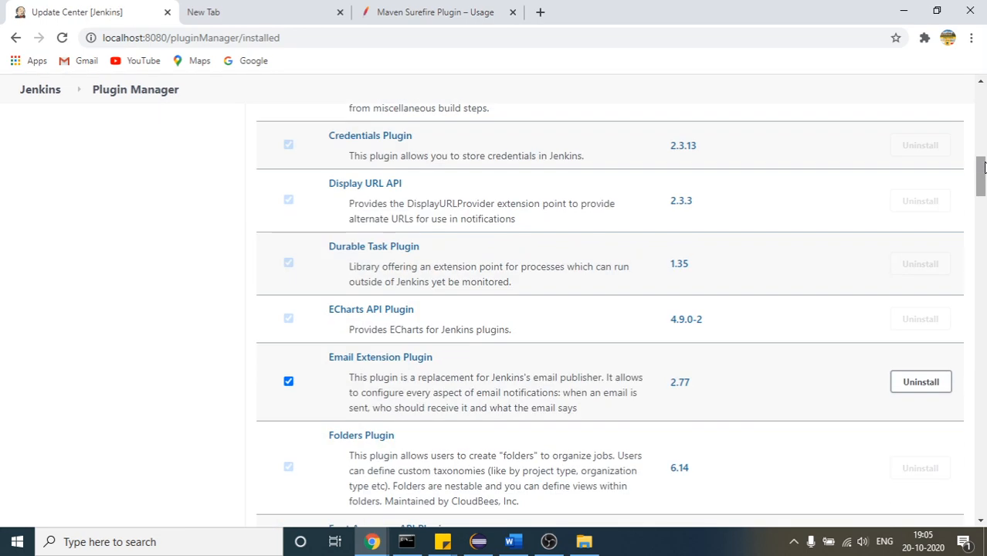
pyautogui.moveTo(984, 162); pyautogui.dragTo(984, 347)
pyautogui.hotkey('ctrl', 'f')
pyautogui.write('t')
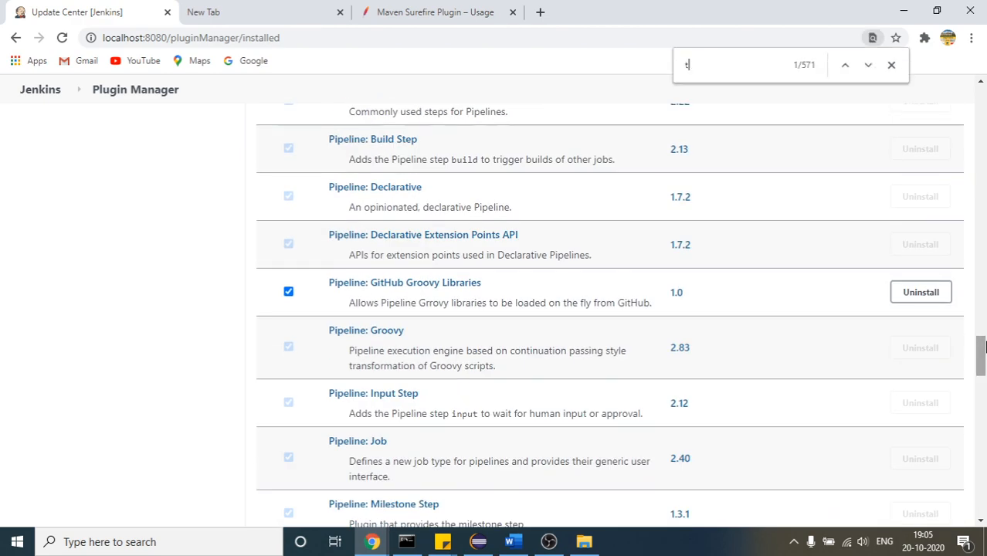
pyautogui.write('estng')
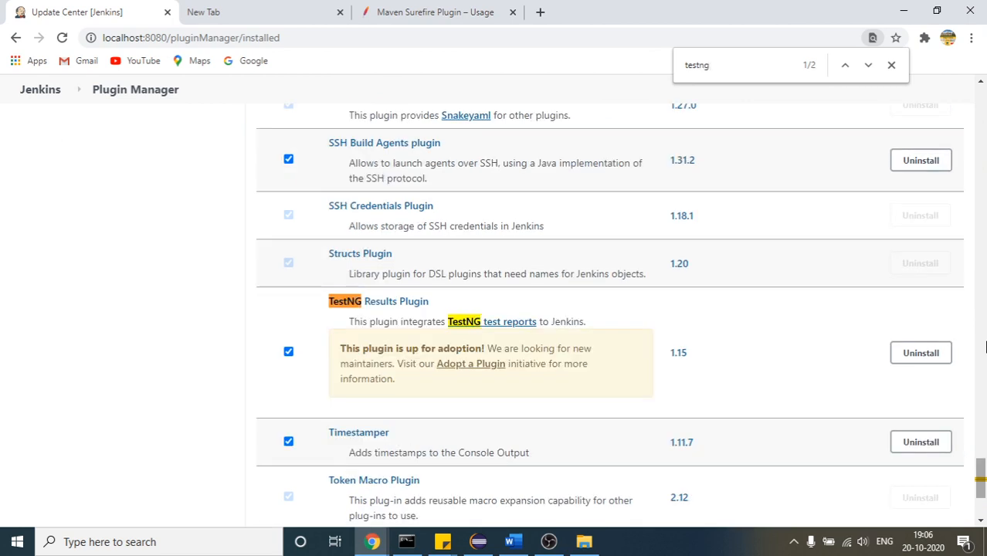
pyautogui.click(903, 361)
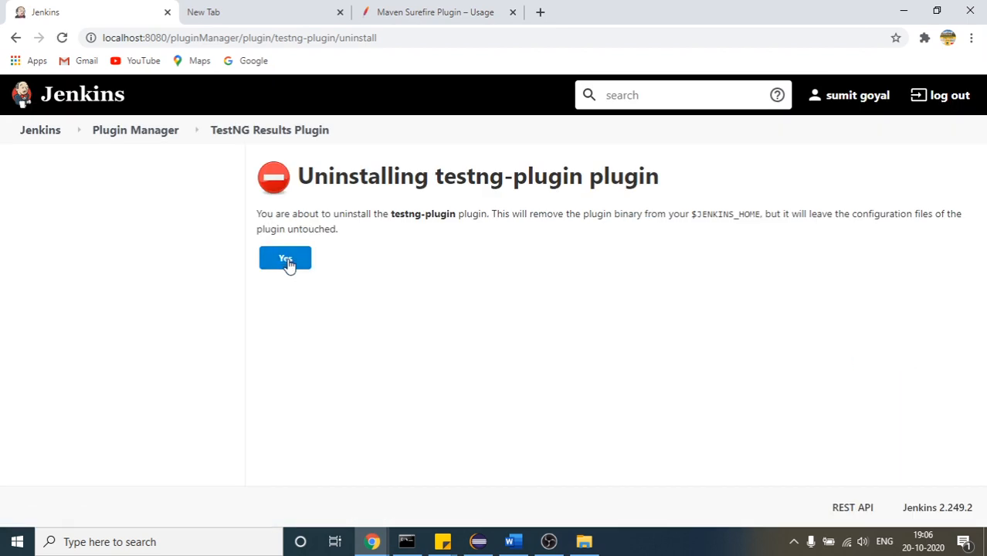
pyautogui.click(287, 261)
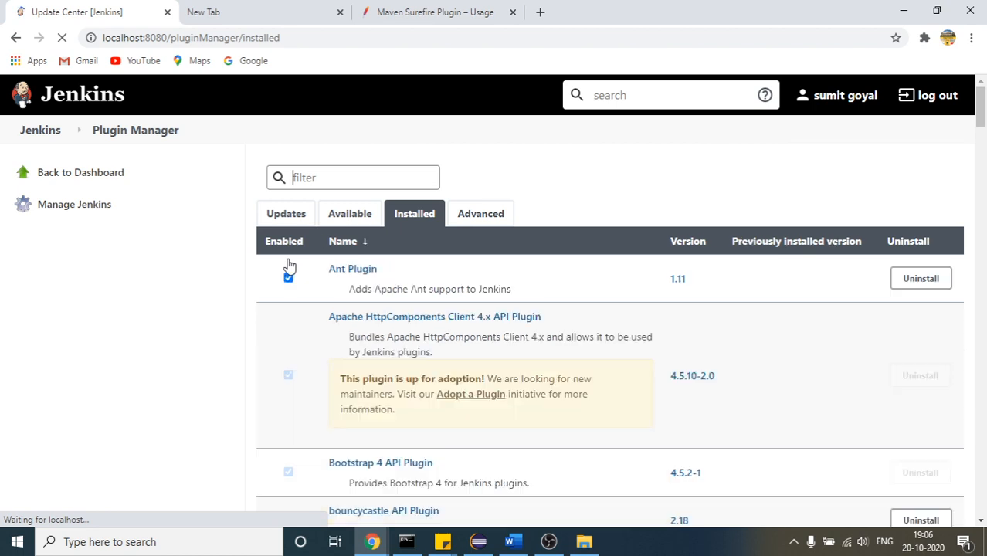
# Display the available plugins in the Plugin Manager and search them for testng
pyautogui.click(343, 220)
pyautogui.click(341, 178)
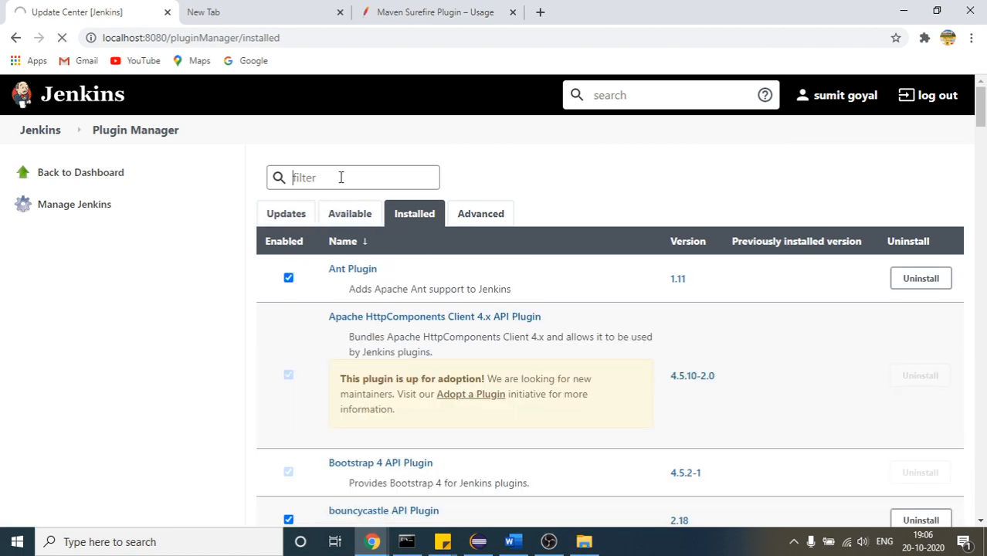
pyautogui.click(345, 218)
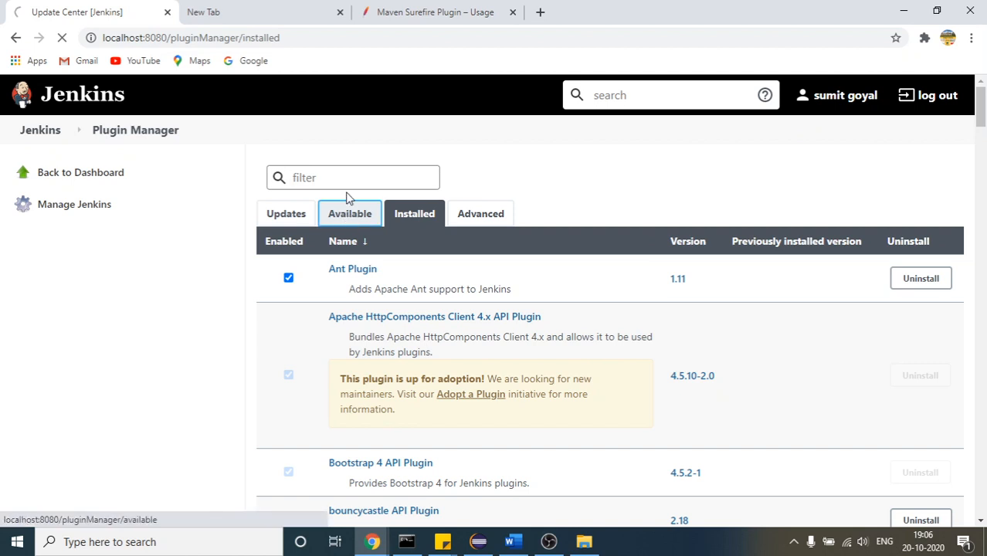
pyautogui.click(306, 220)
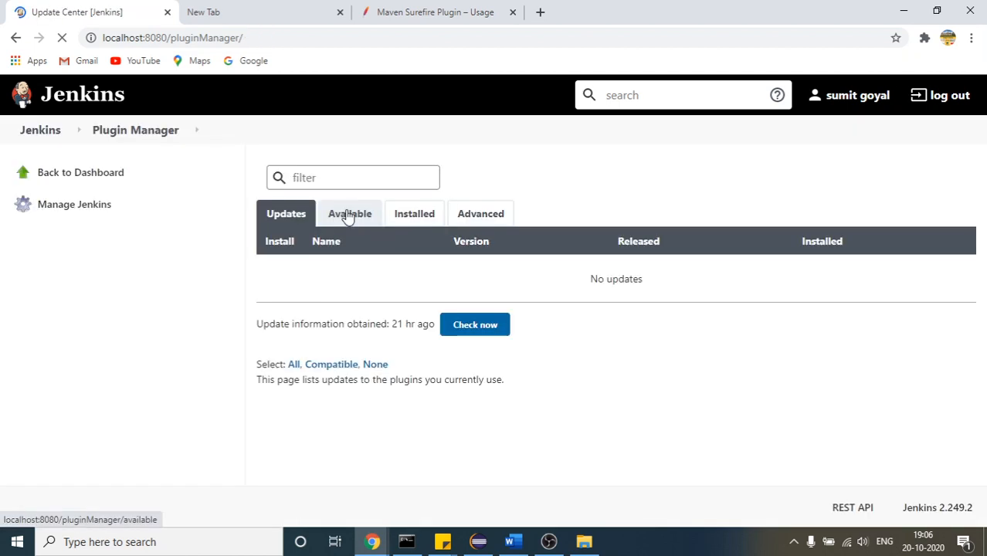
pyautogui.click(347, 217)
pyautogui.click(345, 172)
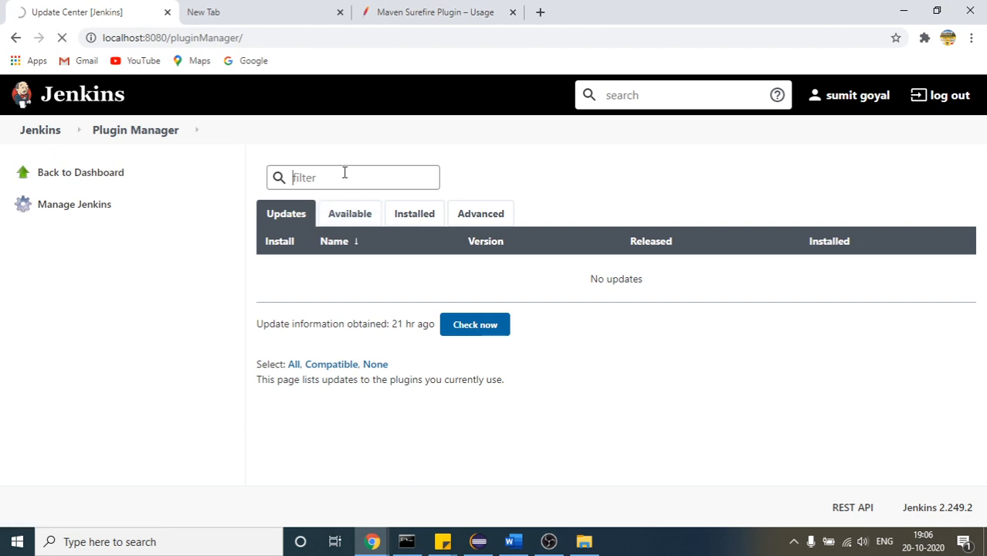
pyautogui.write('tes')
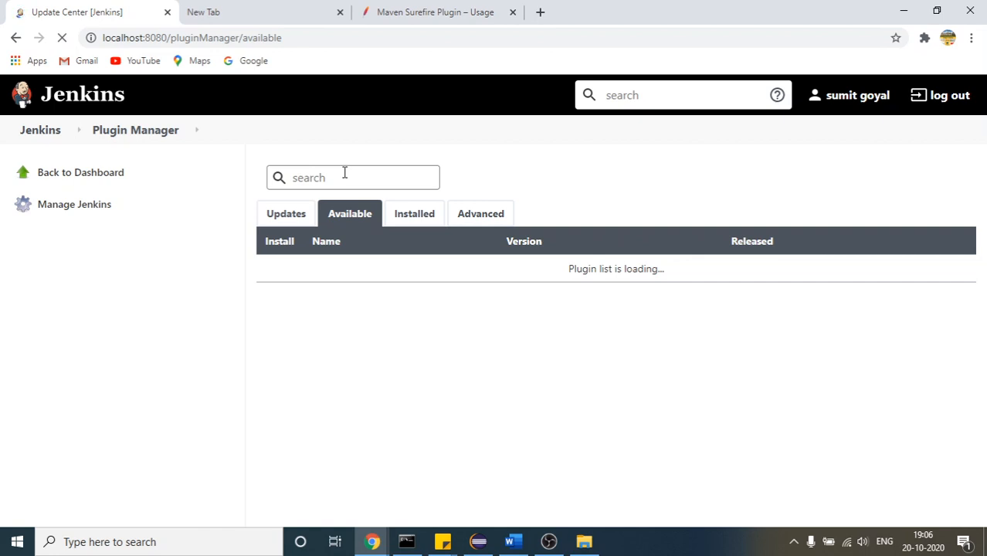
pyautogui.write('testng')
# Re-enter testng as the search term for the available plugins
pyautogui.moveTo(333, 178); pyautogui.dragTo(284, 183)
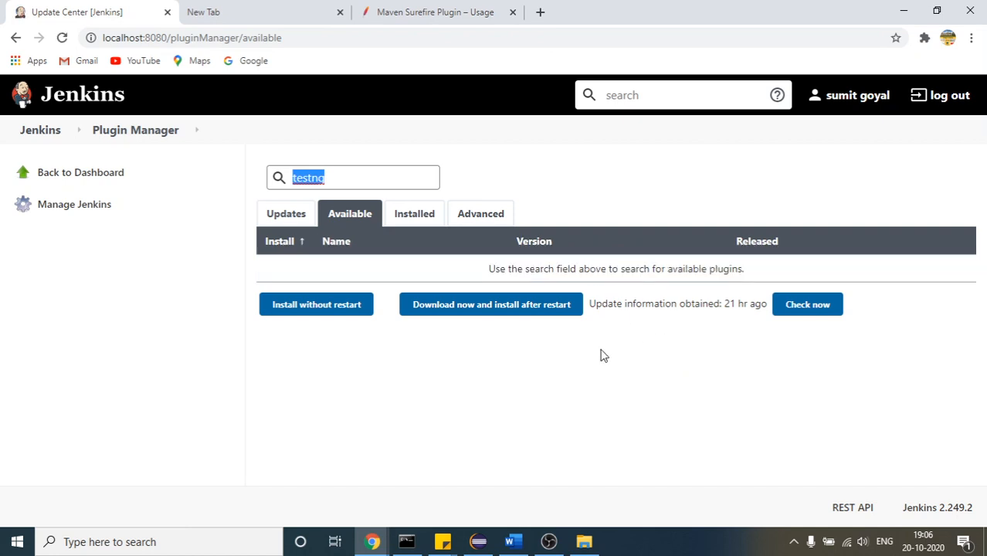
pyautogui.click(364, 174)
pyautogui.doubleClick(328, 180)
pyautogui.hotkey('ctrl', 'x')
pyautogui.hotkey('ctrl', 'v')
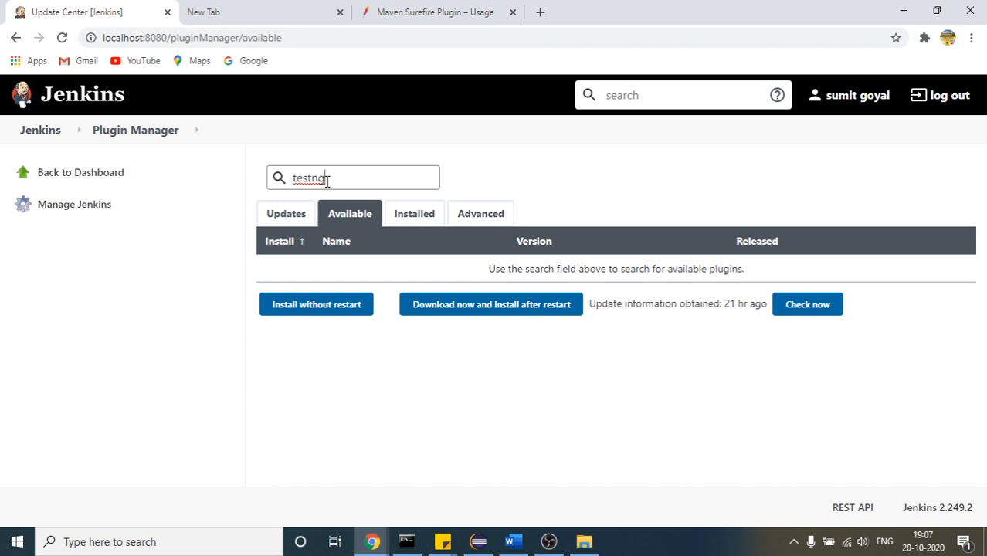
# Reload the list of available plugins and search it for Test NG
pyautogui.click(296, 219)
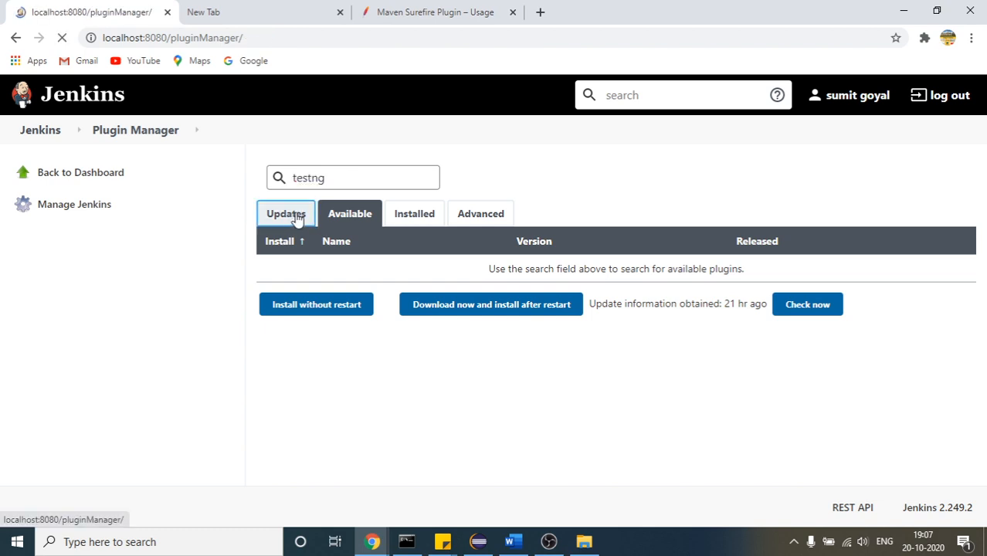
pyautogui.click(338, 219)
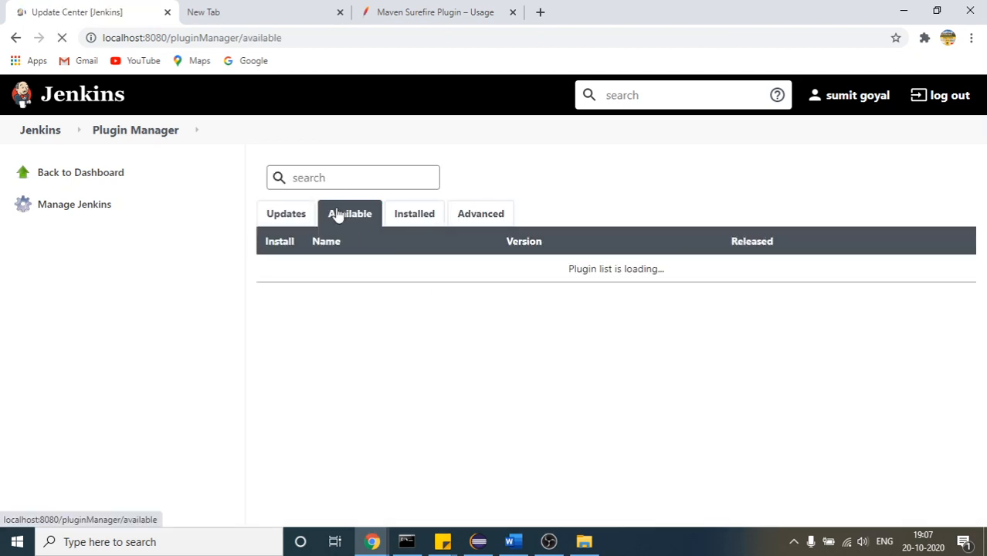
pyautogui.click(338, 178)
pyautogui.write('testng')
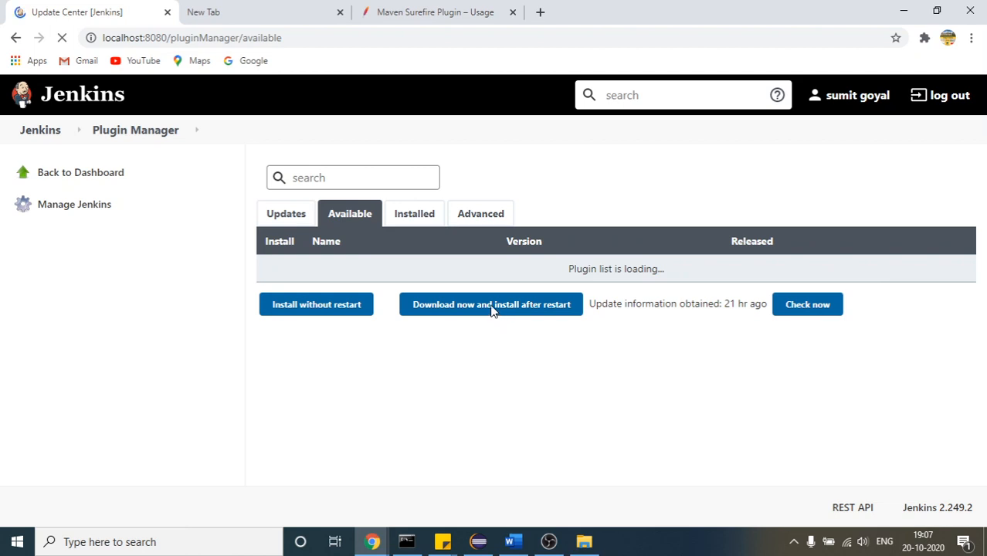
pyautogui.click(400, 252)
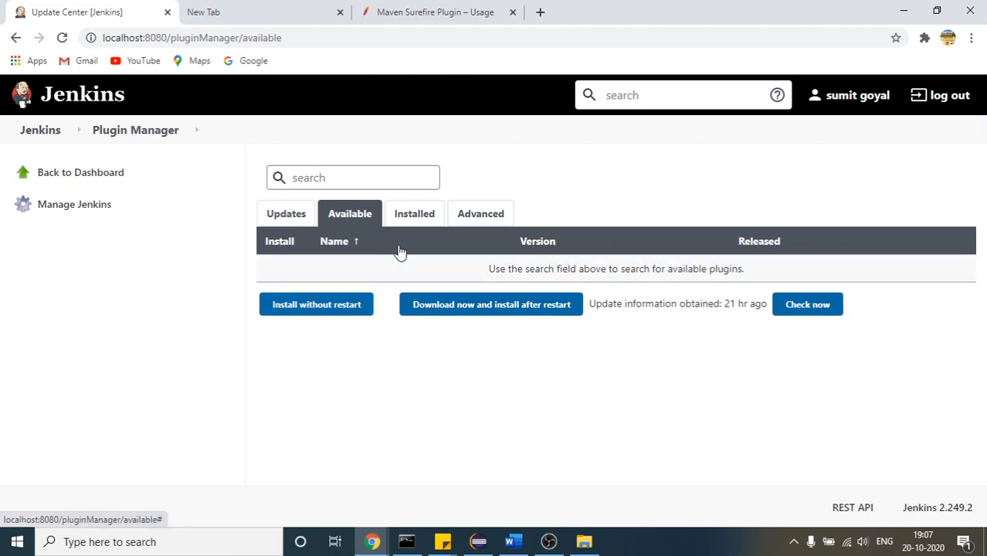
pyautogui.click(369, 174)
pyautogui.write('Te')
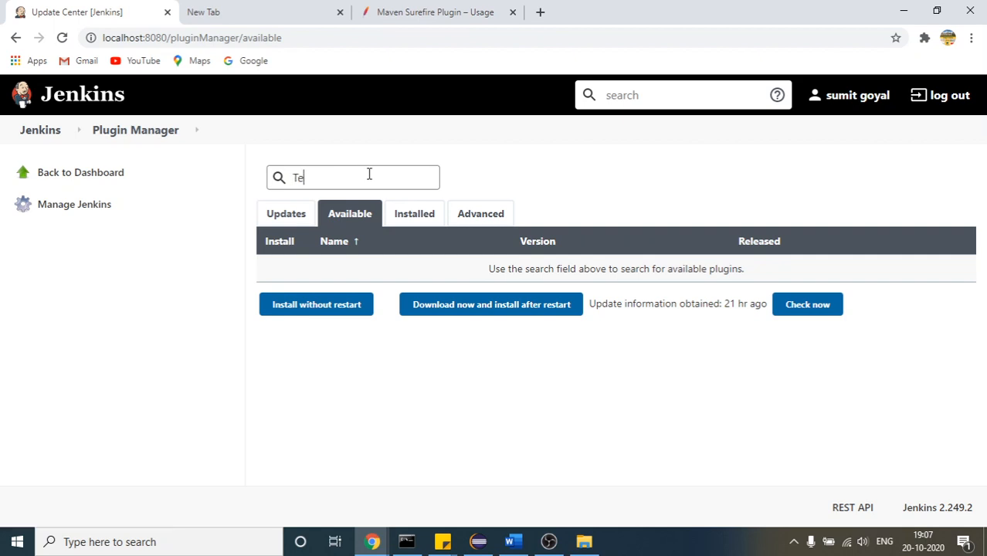
pyautogui.write('st NG')
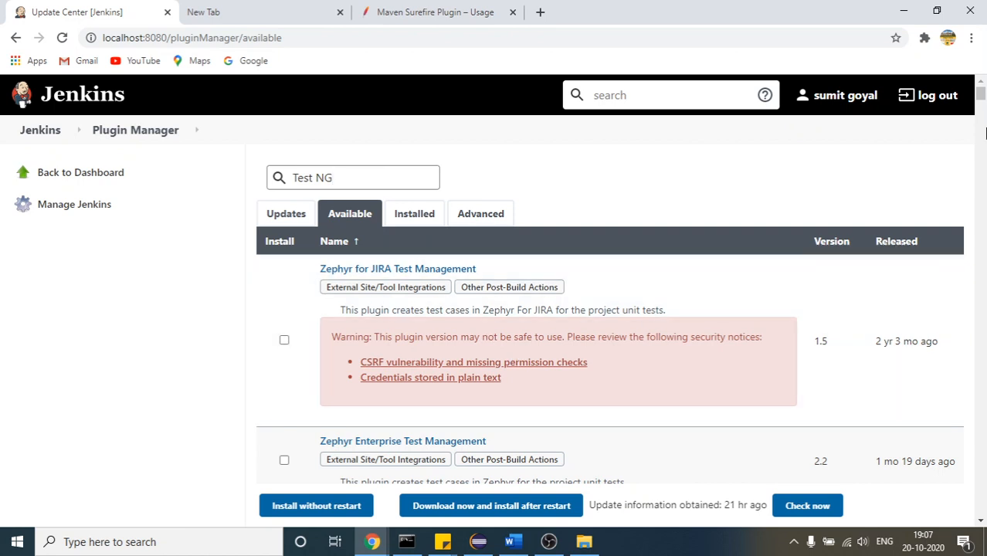
# Find TESTNG within the page of available plugin results, then close the page search
pyautogui.hotkey('ctrl', 'f')
pyautogui.write('TEST')
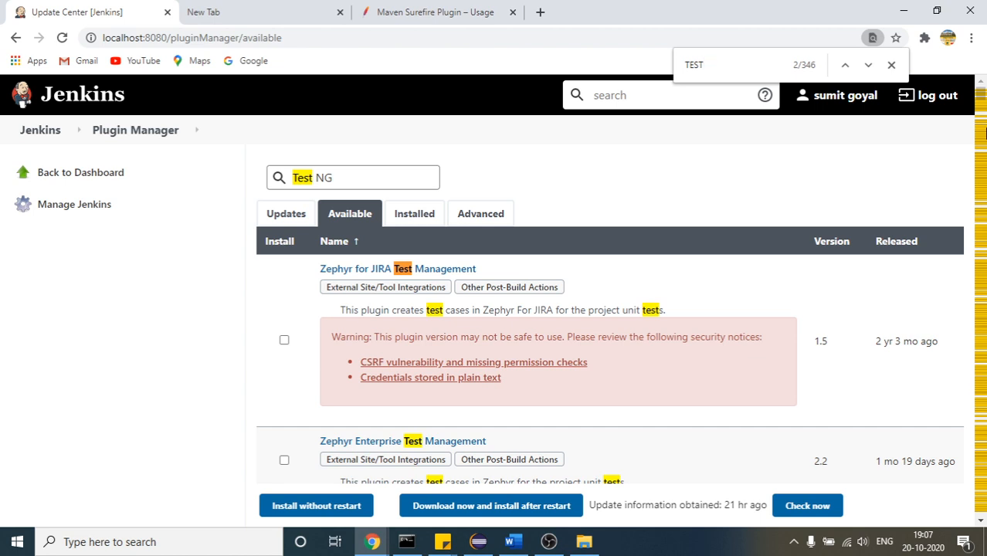
pyautogui.write('NG')
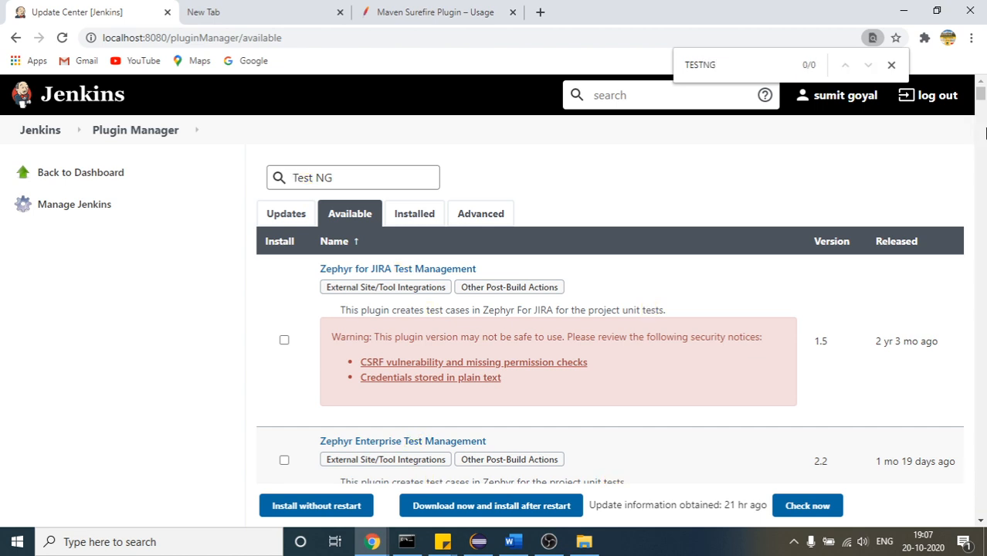
pyautogui.click(891, 65)
pyautogui.moveTo(982, 98)
pyautogui.mouseDown()
pyautogui.moveTo(982, 134)
pyautogui.moveTo(981, 86)
pyautogui.mouseUp()
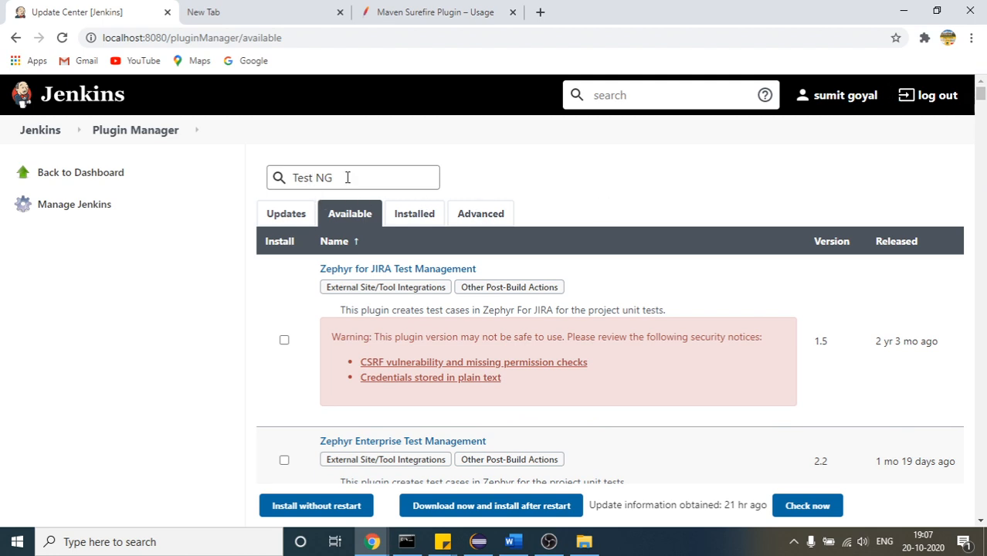
pyautogui.moveTo(346, 176); pyautogui.dragTo(235, 171)
# Display the installed plugins and find TESTNG on that page
pyautogui.click(410, 219)
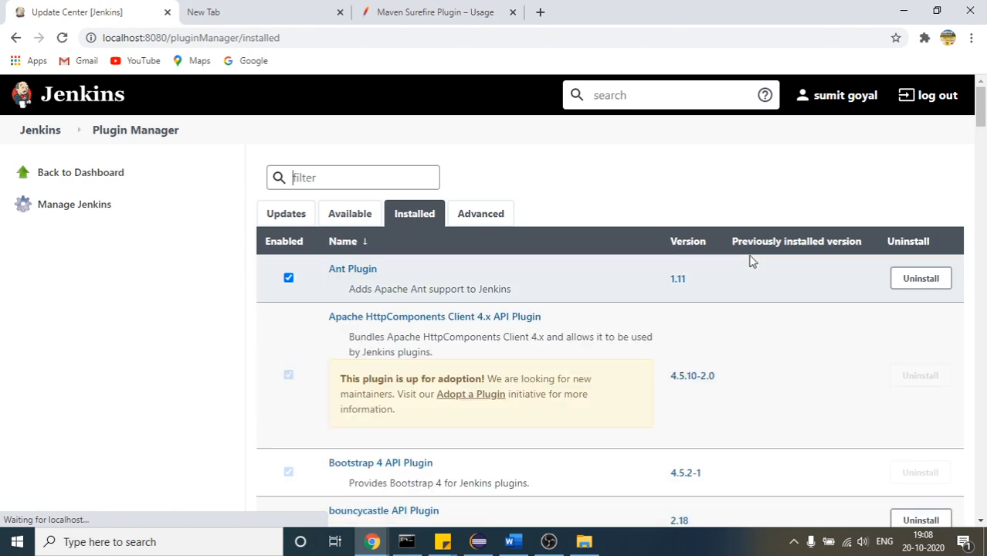
pyautogui.hotkey('ctrl', 'f')
pyautogui.write('TEST')
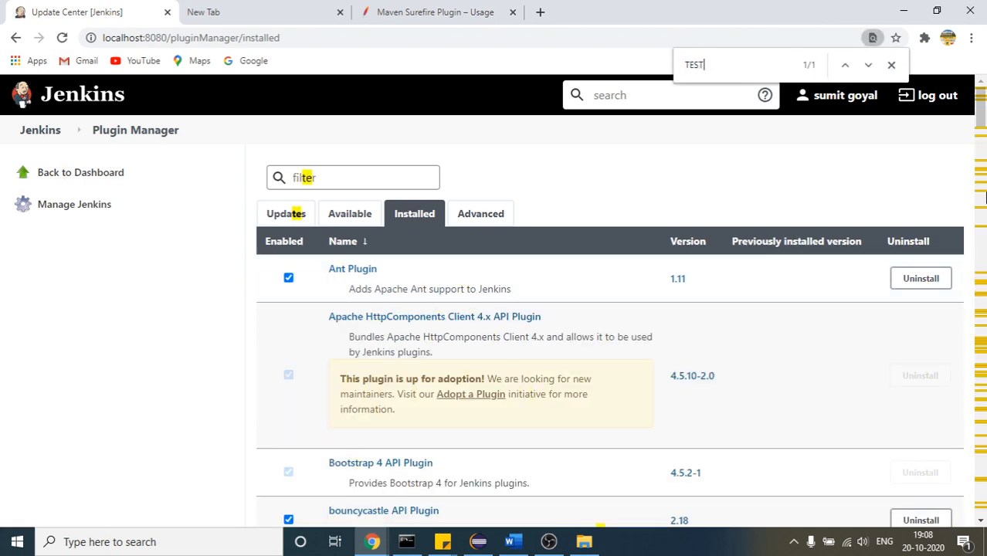
pyautogui.write('NG')
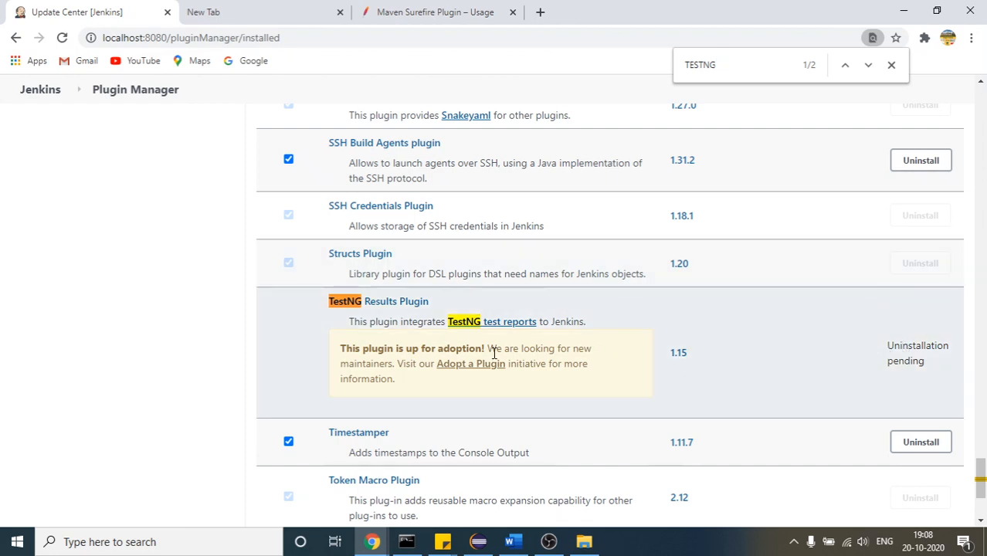
pyautogui.click(306, 37)
pyautogui.press('BackSpace')
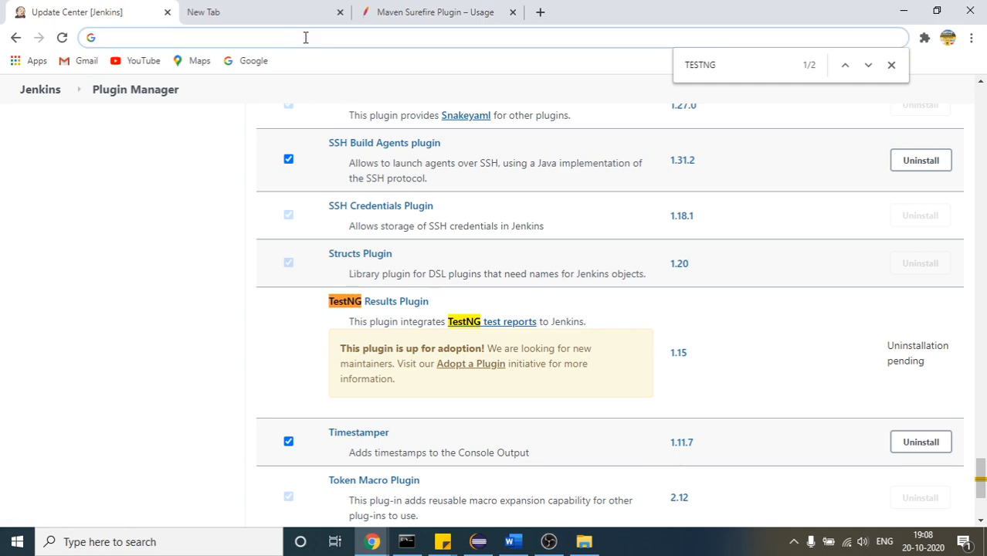
# Switch to the Command Prompt running jenkins.war and stop the Jenkins server
pyautogui.click(407, 542)
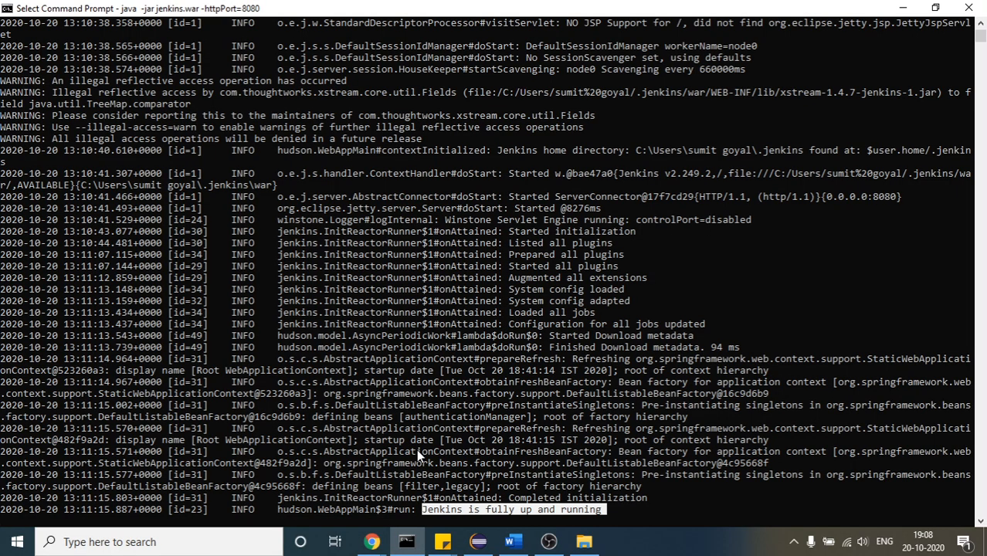
pyautogui.press('Escape')
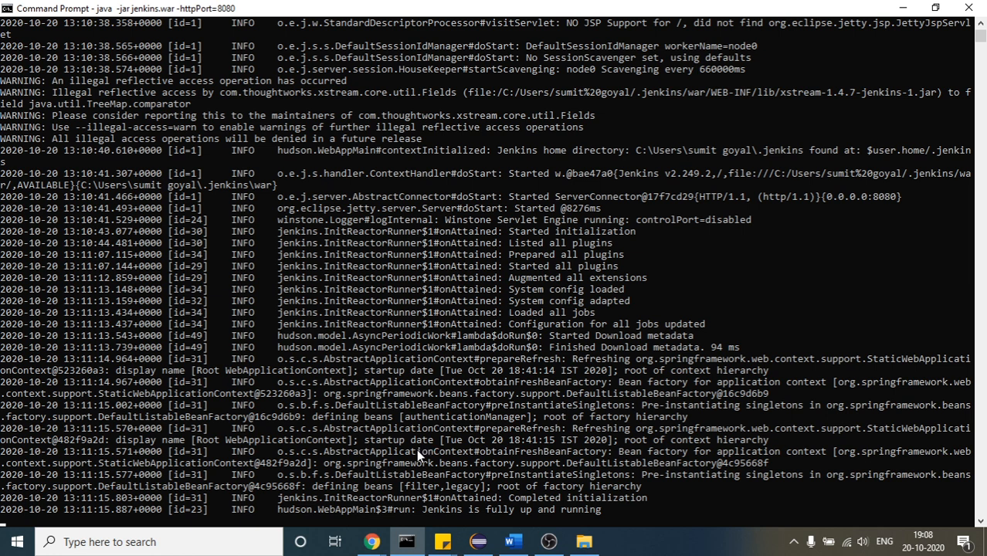
pyautogui.click(261, 520)
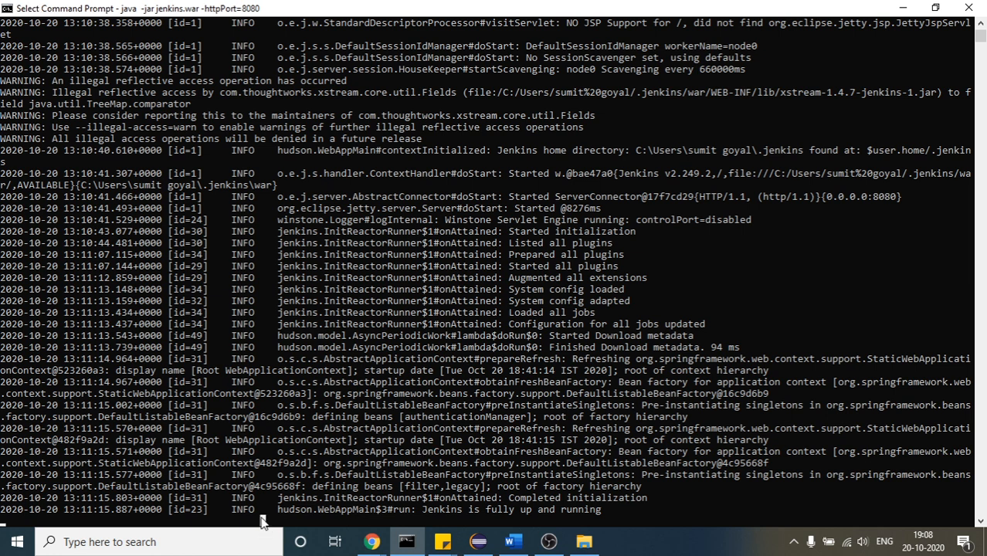
pyautogui.press('Escape')
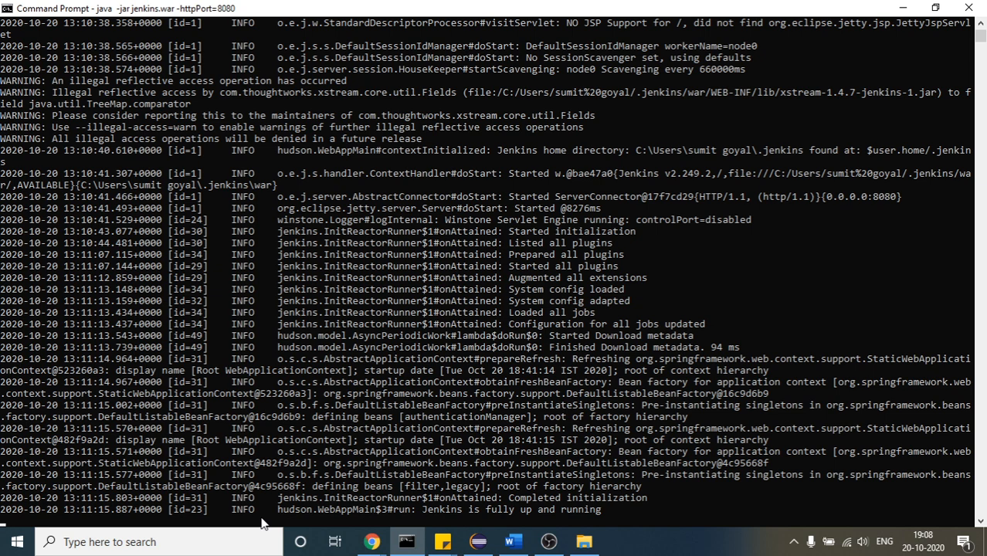
pyautogui.doubleClick(549, 486)
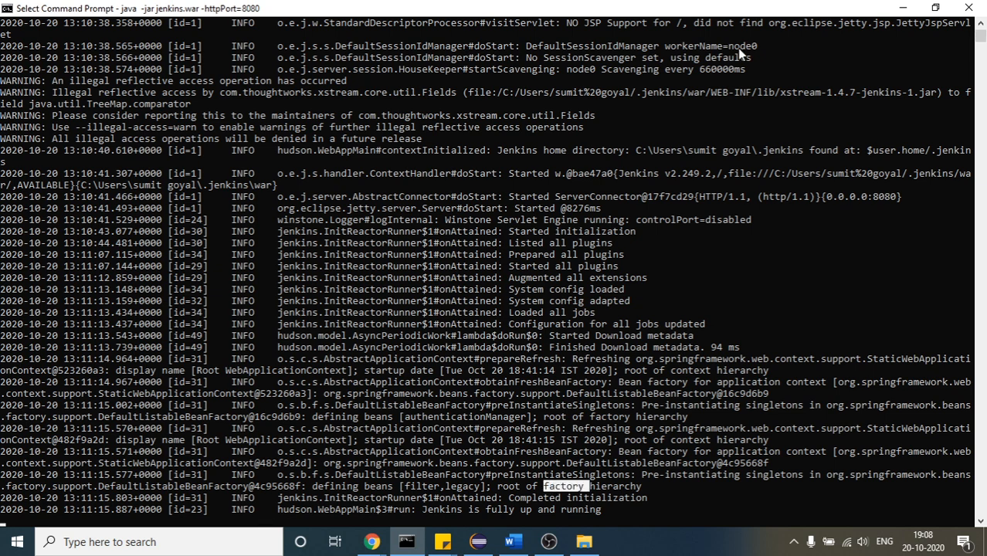
pyautogui.moveTo(978, 38); pyautogui.dragTo(977, 40)
pyautogui.rightClick(654, 422)
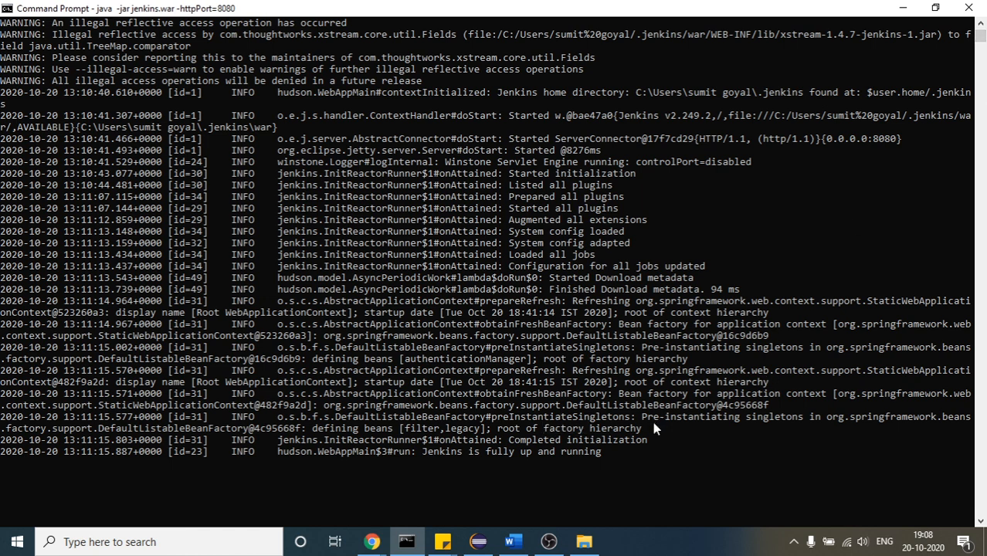
pyautogui.click(107, 474)
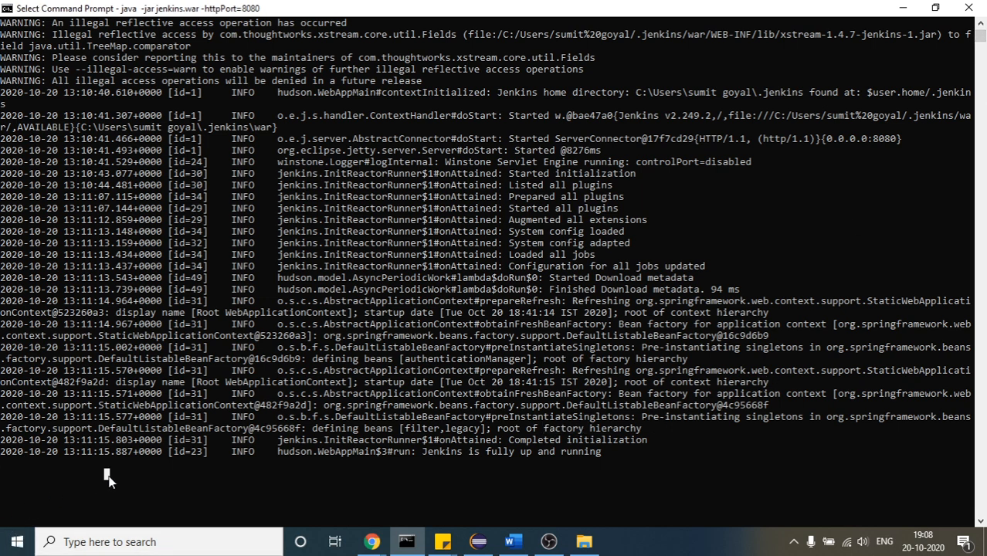
pyautogui.hotkey('ctrl', 'c')
pyautogui.hotkey('ctrl', 'c')
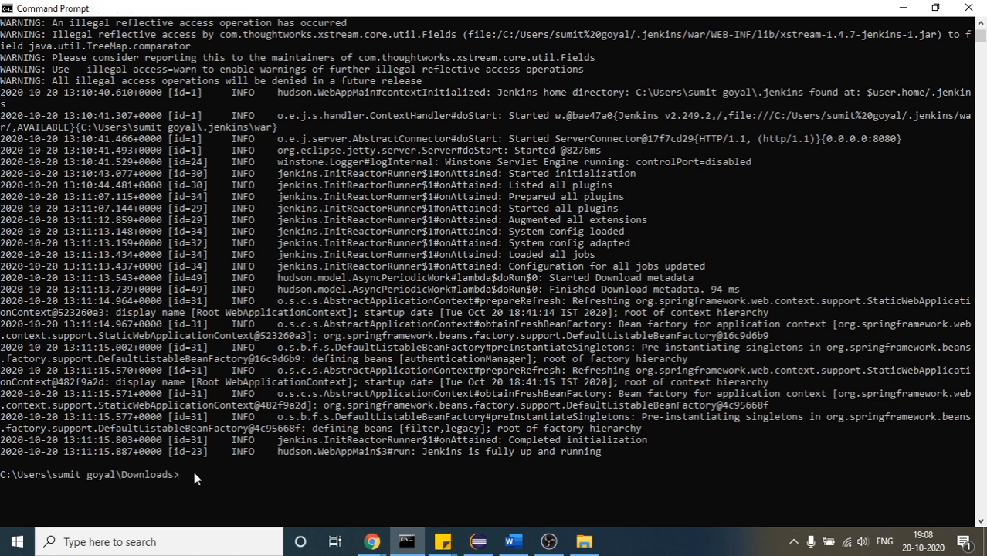
# Switch back to Chrome and reload the installed plugins page to check whether Jenkins is reachable
pyautogui.click(372, 542)
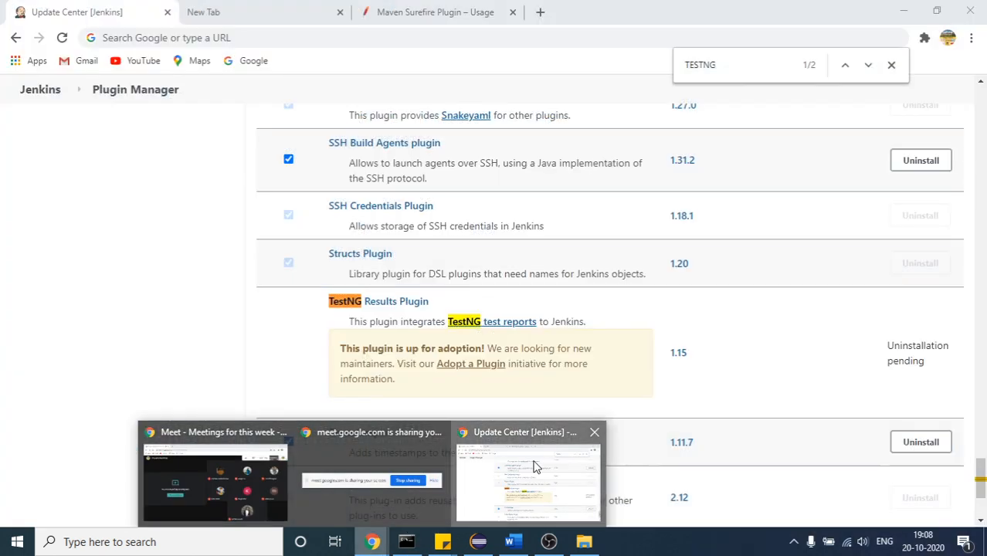
pyautogui.click(536, 465)
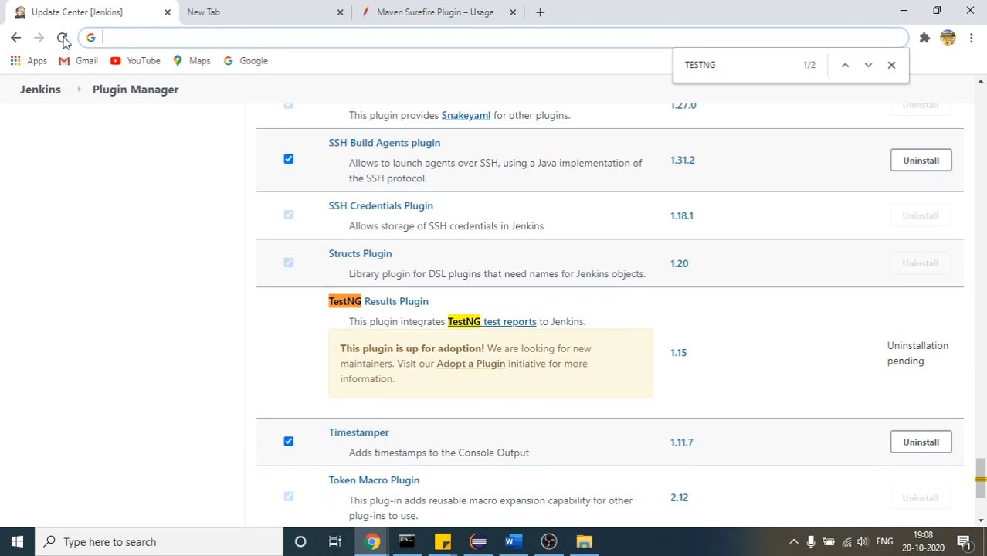
pyautogui.click(64, 39)
pyautogui.click(238, 8)
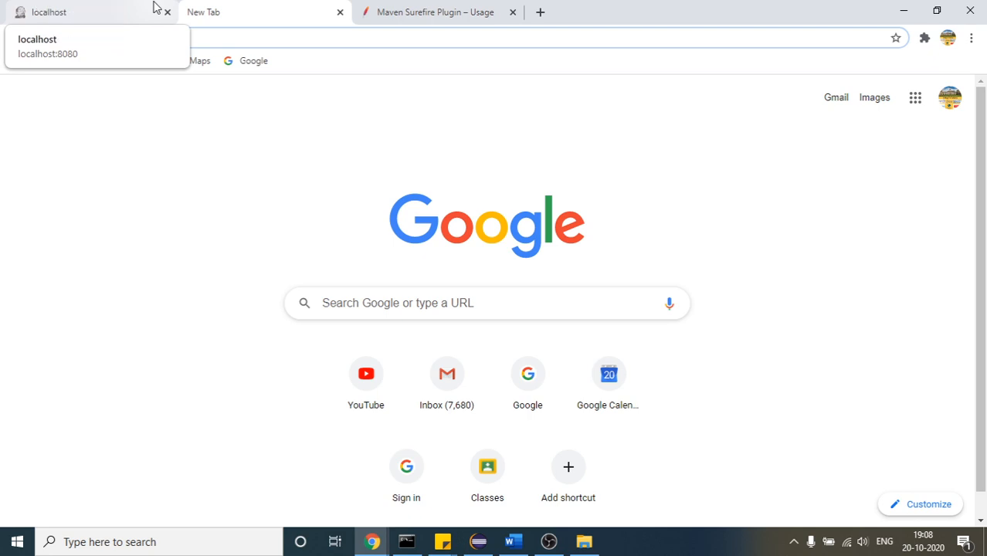
pyautogui.click(153, 6)
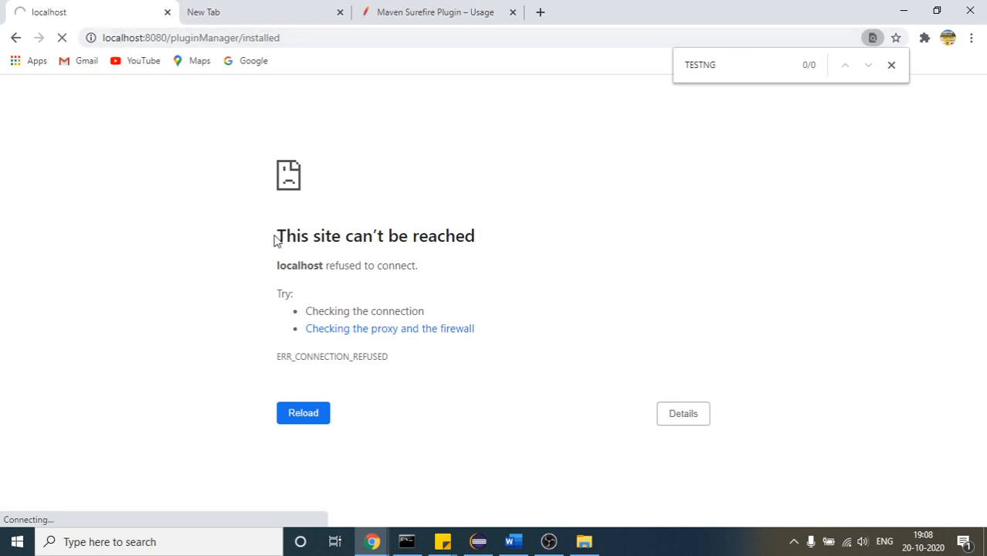
pyautogui.moveTo(275, 240); pyautogui.dragTo(489, 316)
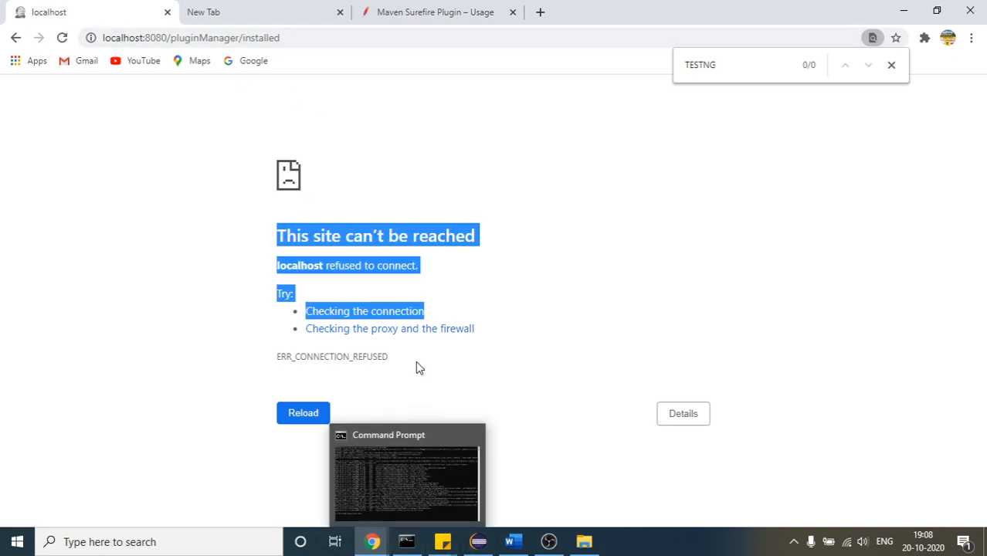
# Switch to the Command Prompt and start the Jenkins server again with java -jar jenkins.war -httpPort=8080
pyautogui.click(407, 542)
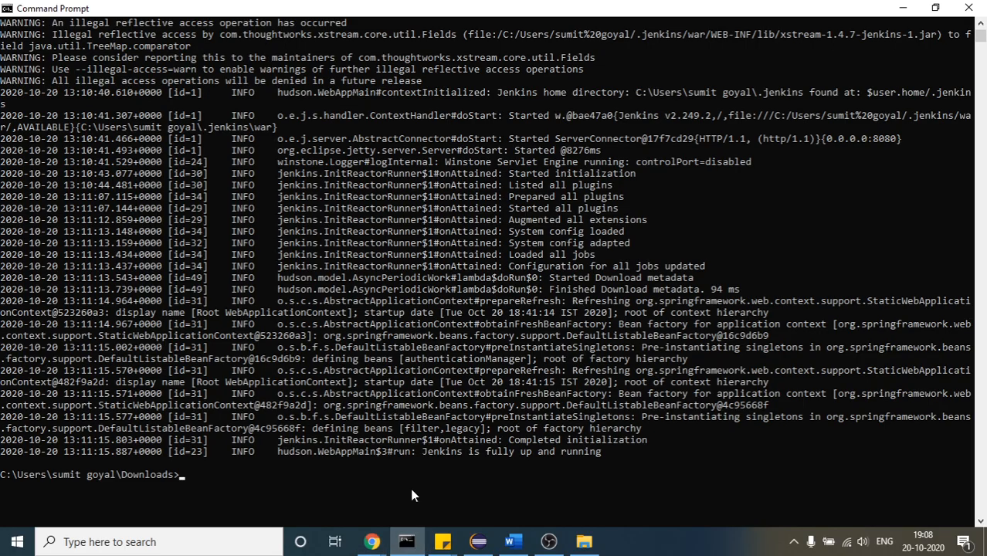
pyautogui.press('Up')
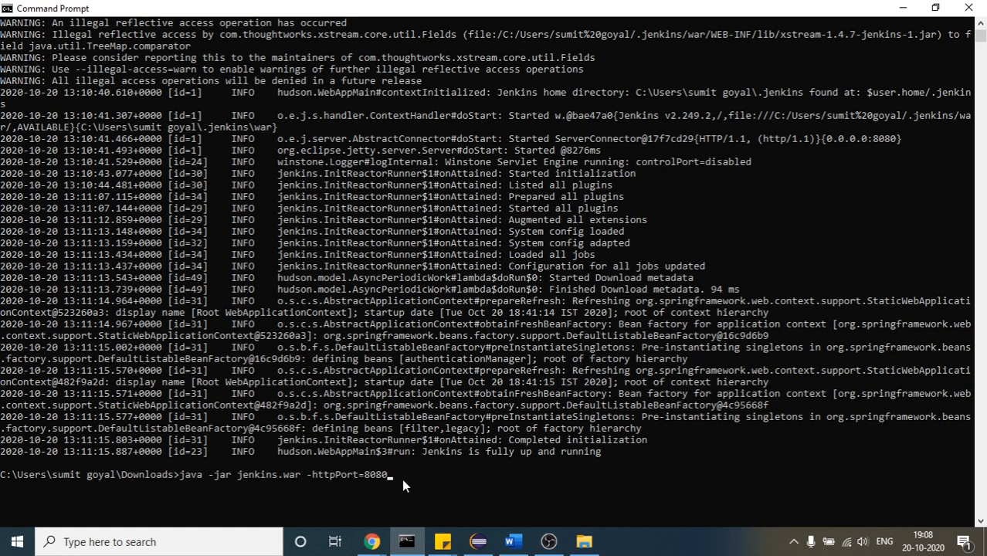
pyautogui.moveTo(391, 475); pyautogui.dragTo(183, 477)
pyautogui.rightClick(183, 475)
pyautogui.press('Return')
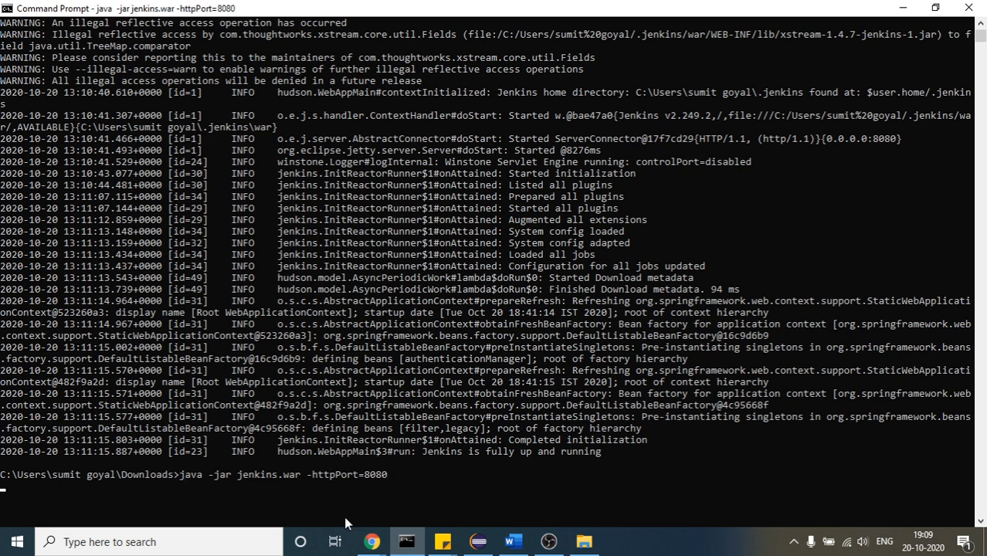
# Switch back to the localhost window in Chrome and load the localhost:8080/pluginManager/installed page again
pyautogui.moveTo(371, 541)
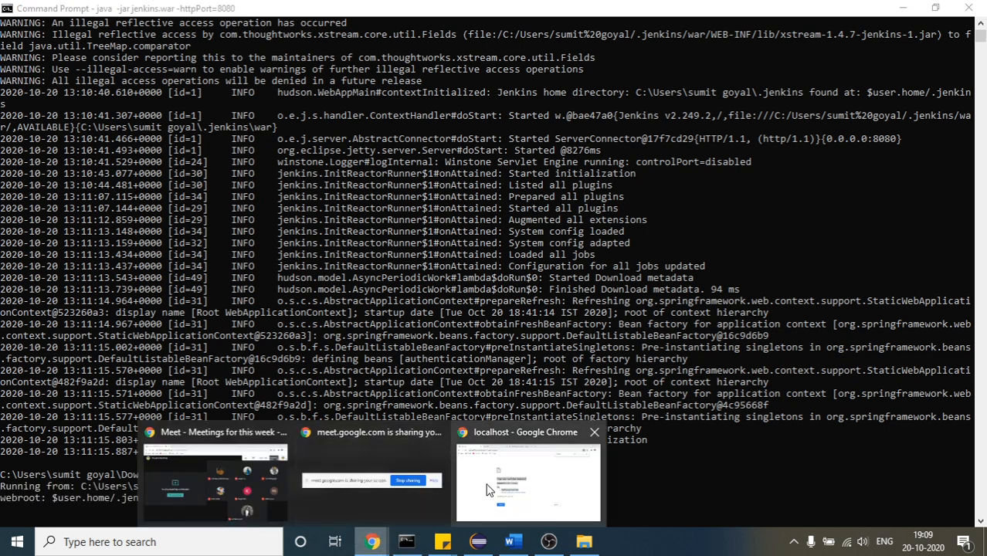
pyautogui.moveTo(487, 489)
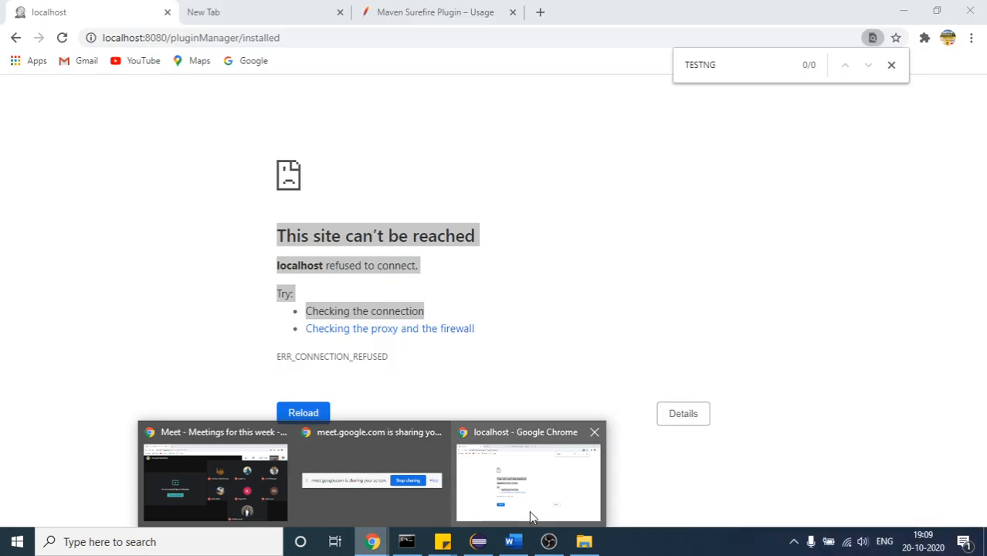
pyautogui.click(529, 510)
pyautogui.click(220, 37)
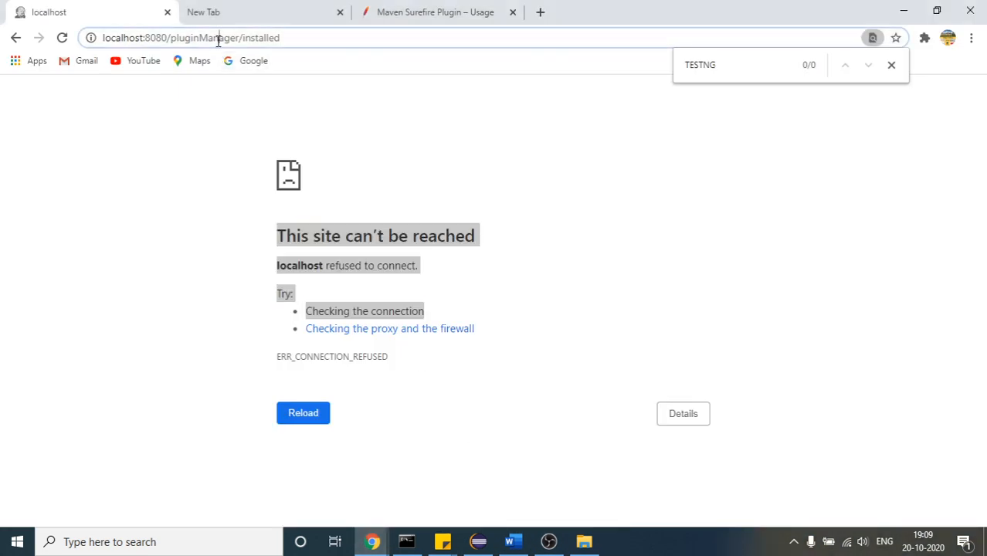
pyautogui.press('Return')
pyautogui.click(143, 188)
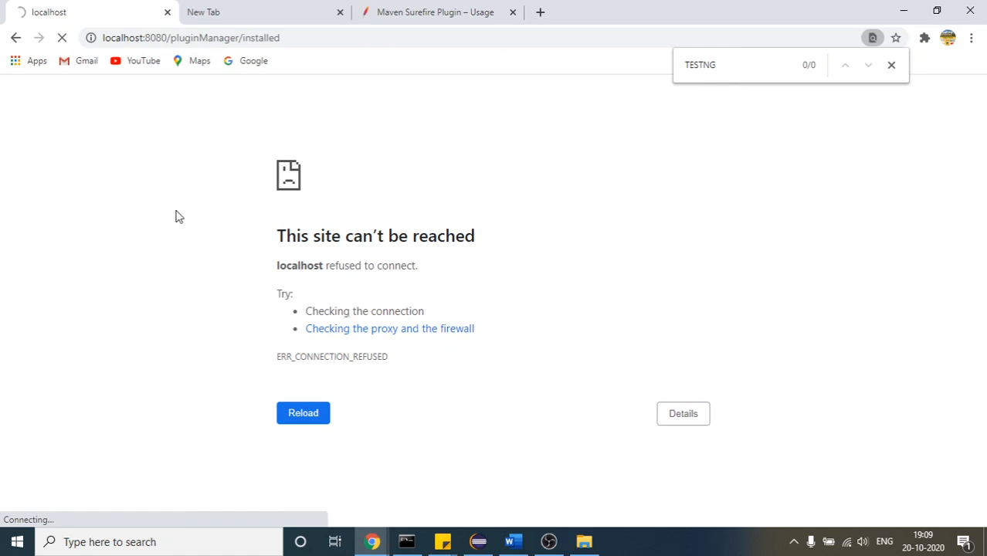
# Check the end of the Jenkins startup log in the Command Prompt, then return to the localhost window in Chrome
pyautogui.click(409, 543)
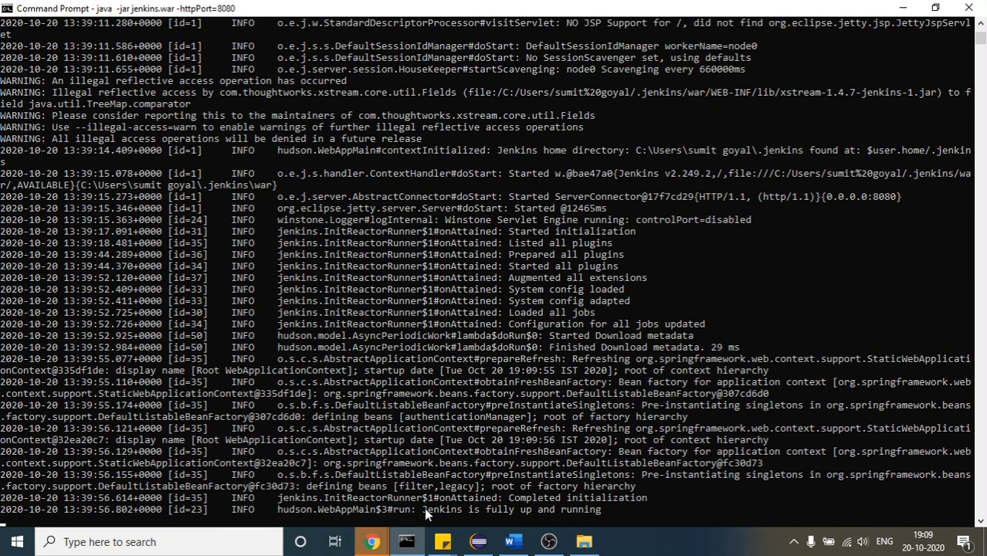
pyautogui.moveTo(424, 508); pyautogui.dragTo(647, 498)
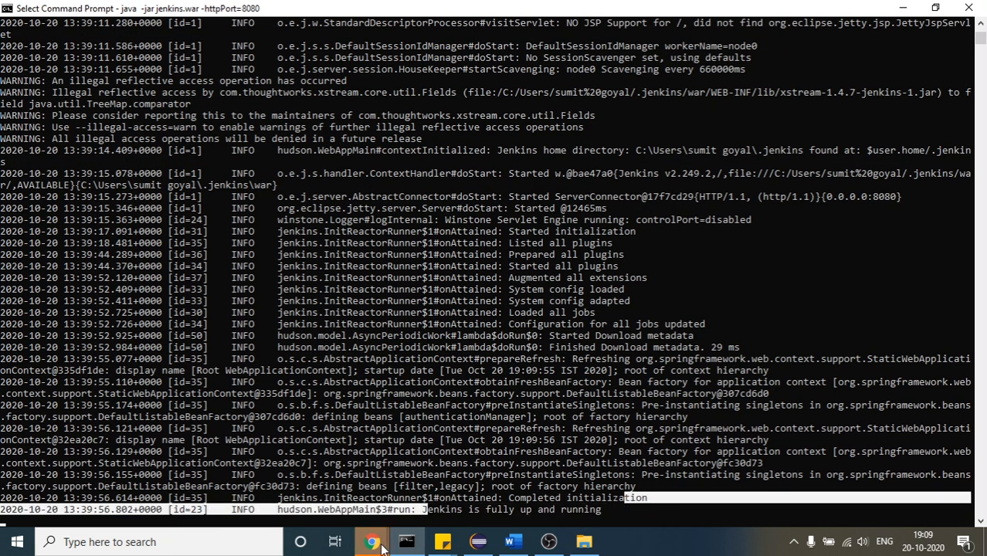
pyautogui.click(502, 494)
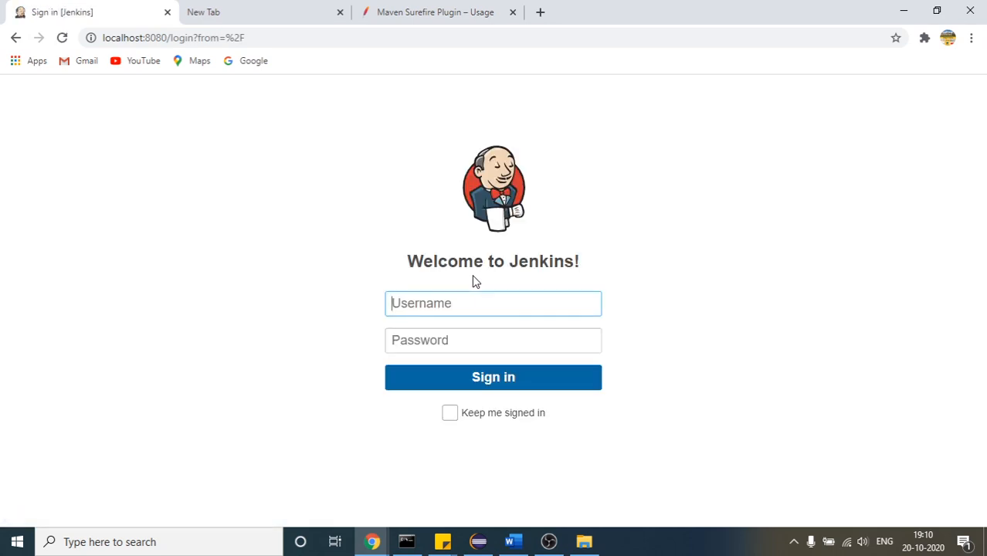
# Sign in to Jenkins with the account username and password and wait for the dashboard
pyautogui.write('sumit')
pyautogui.press('Tab')
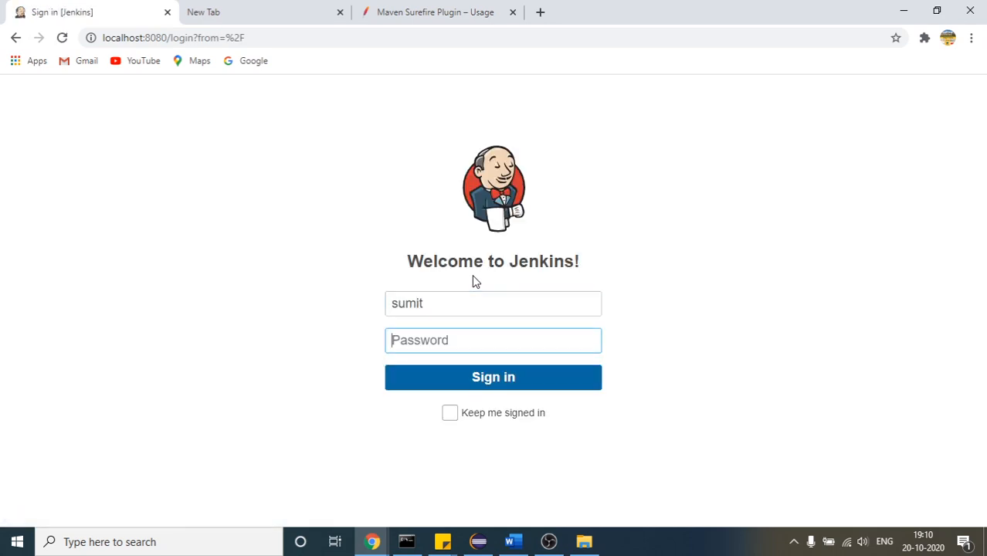
pyautogui.write('*******')
pyautogui.press('Return')
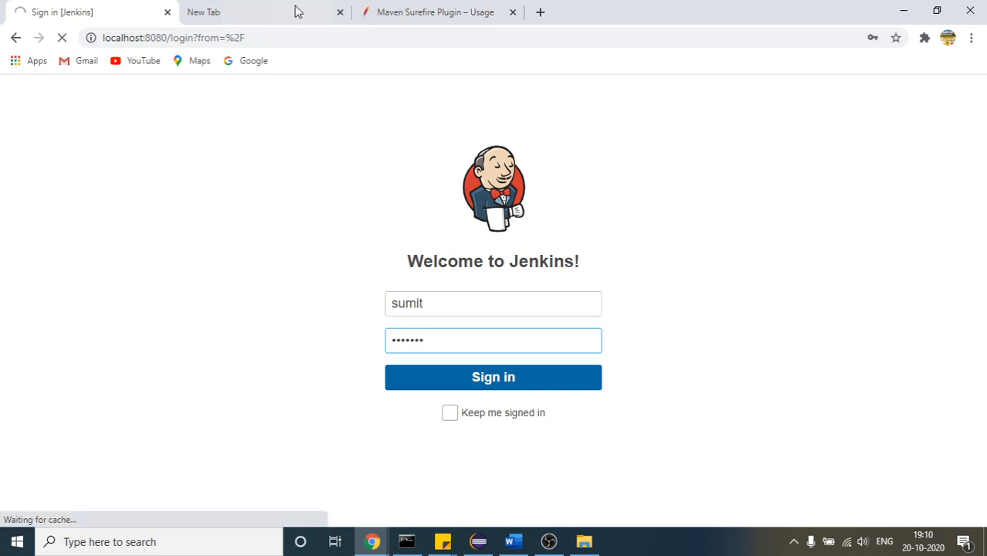
pyautogui.click(296, 10)
pyautogui.click(55, 8)
pyautogui.click(410, 374)
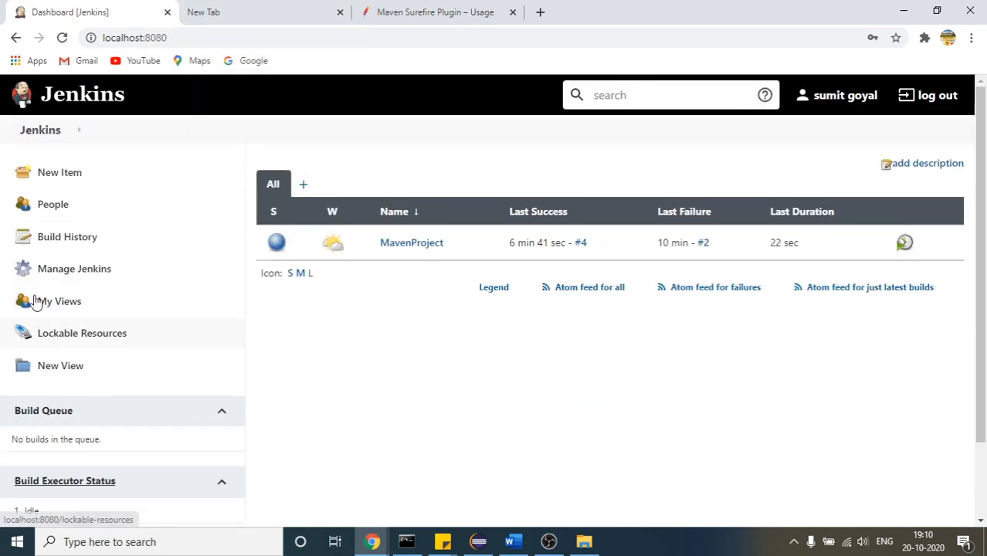
# Open the plugin manager from the Jenkins management page and display the available plugins
pyautogui.click(80, 272)
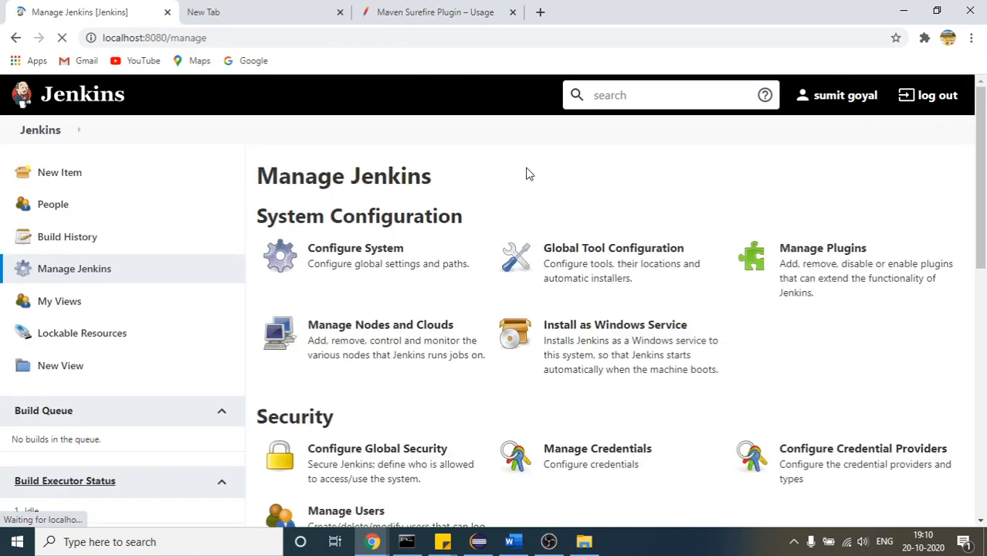
pyautogui.click(841, 256)
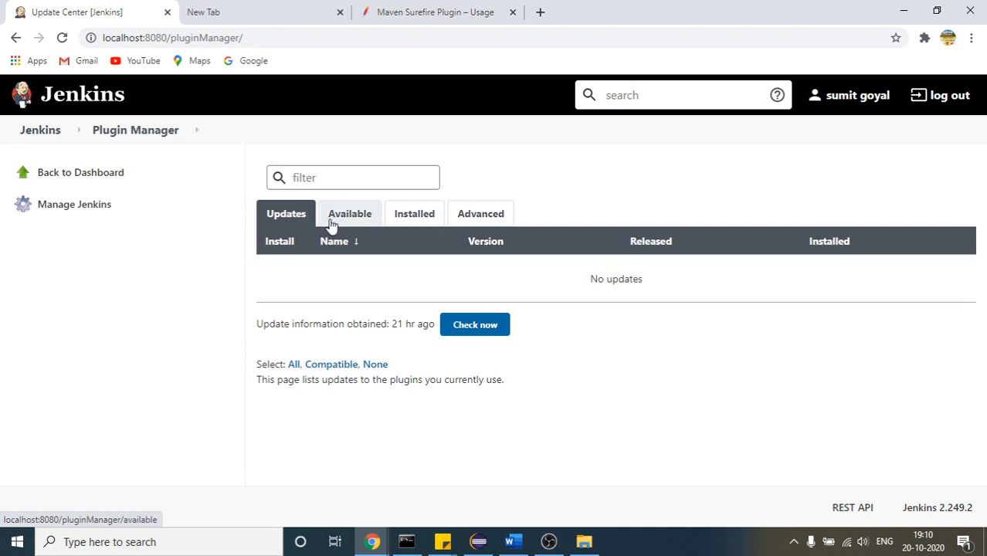
pyautogui.click(332, 223)
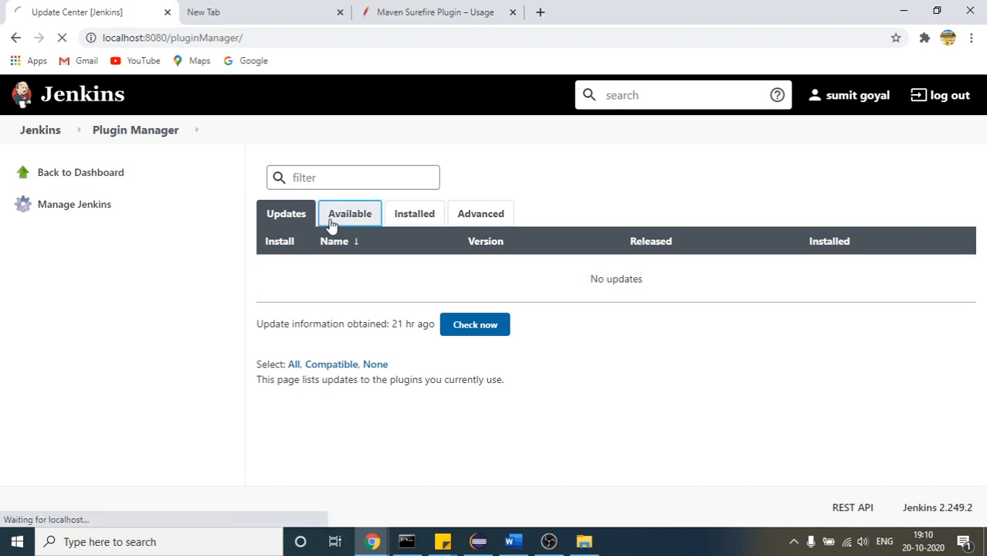
pyautogui.click(331, 176)
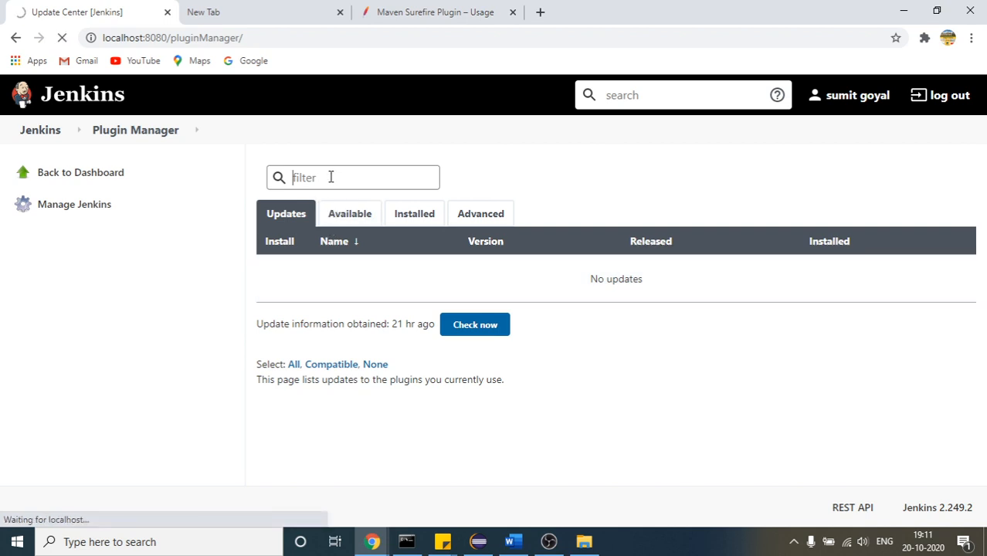
pyautogui.click(351, 217)
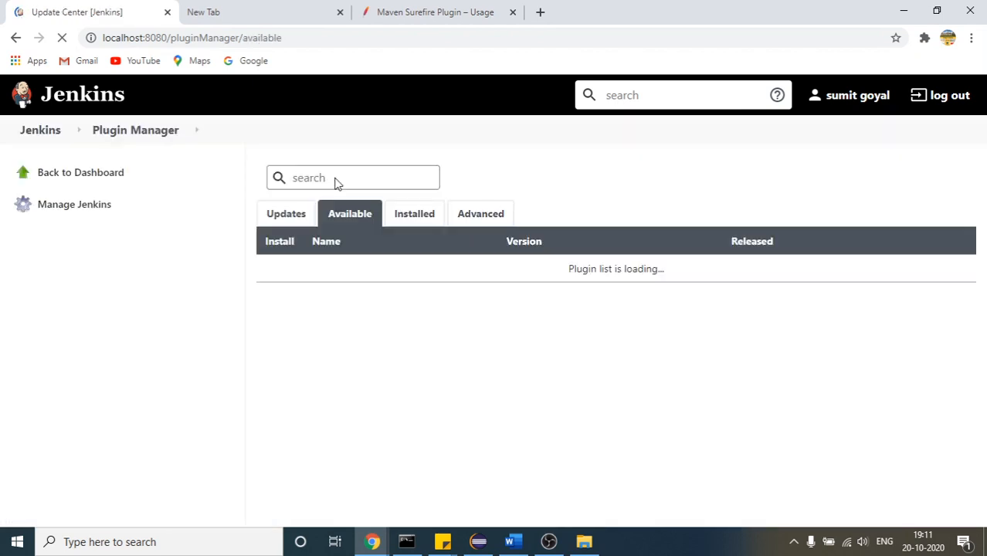
# Search the available plugins for testng
pyautogui.click(335, 179)
pyautogui.write('testng')
pyautogui.click(295, 7)
pyautogui.click(53, 10)
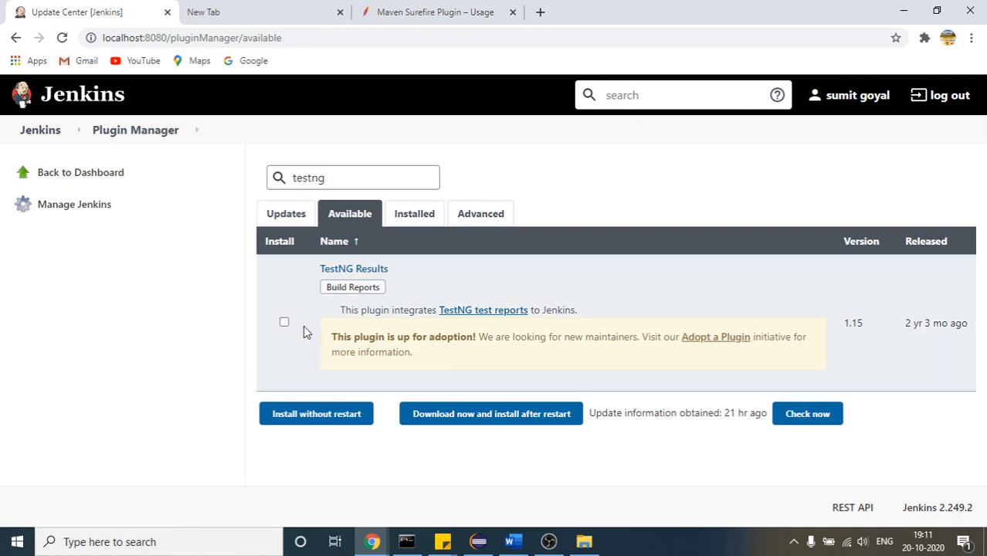
# Select the TestNG Results plugin and install it without restart
pyautogui.click(285, 323)
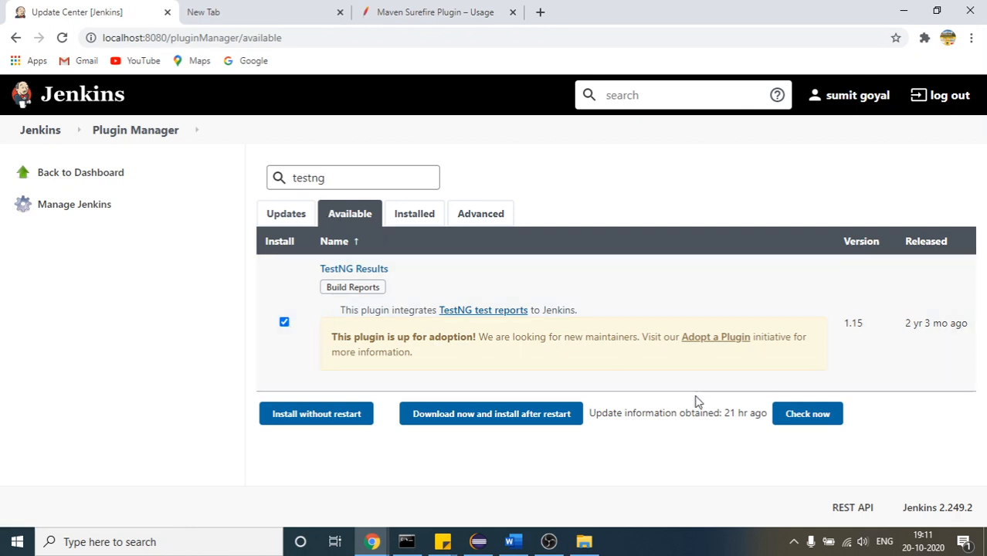
pyautogui.click(312, 418)
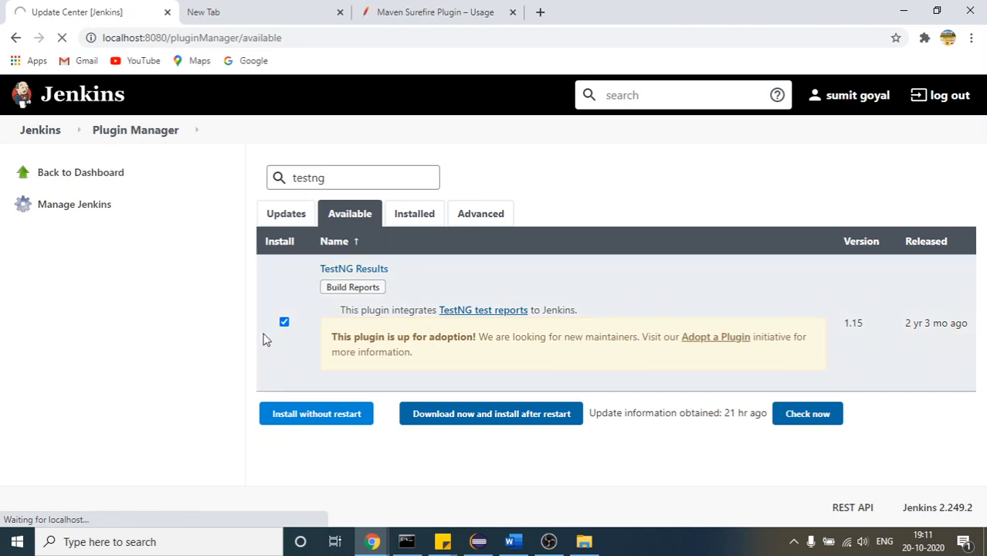
pyautogui.click(238, 14)
pyautogui.click(47, 12)
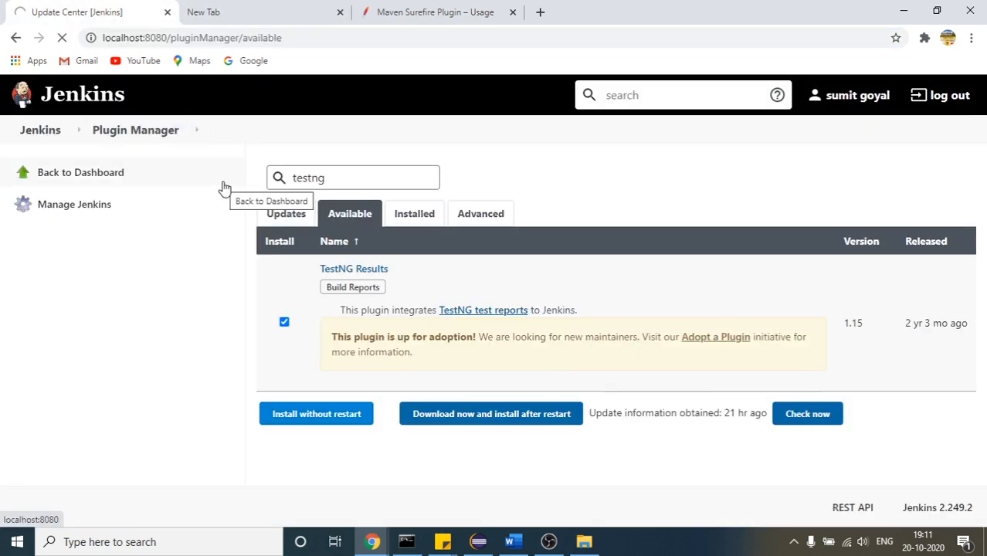
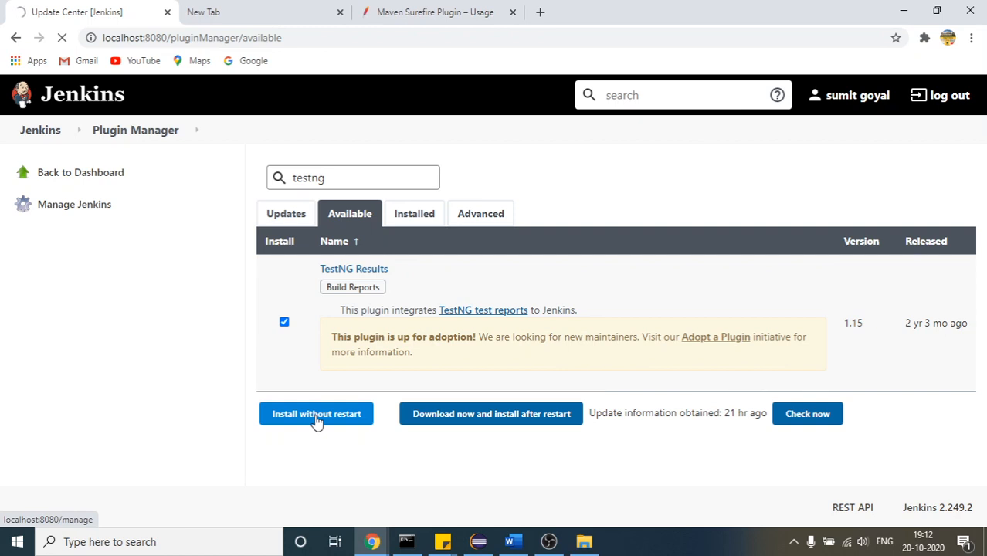
# Try again to install the selected TestNG Results plugin without restart
pyautogui.click(297, 418)
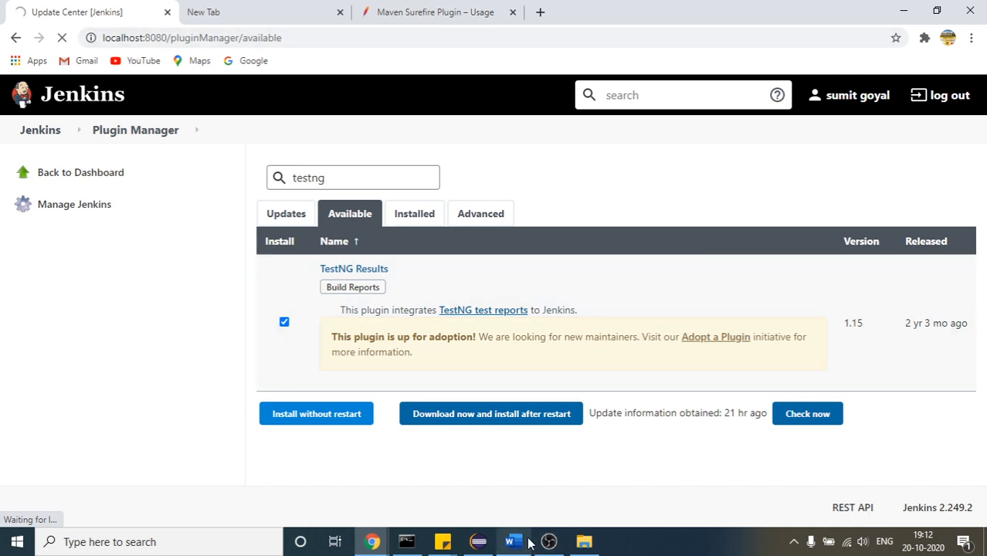
pyautogui.moveTo(544, 542)
pyautogui.click(533, 509)
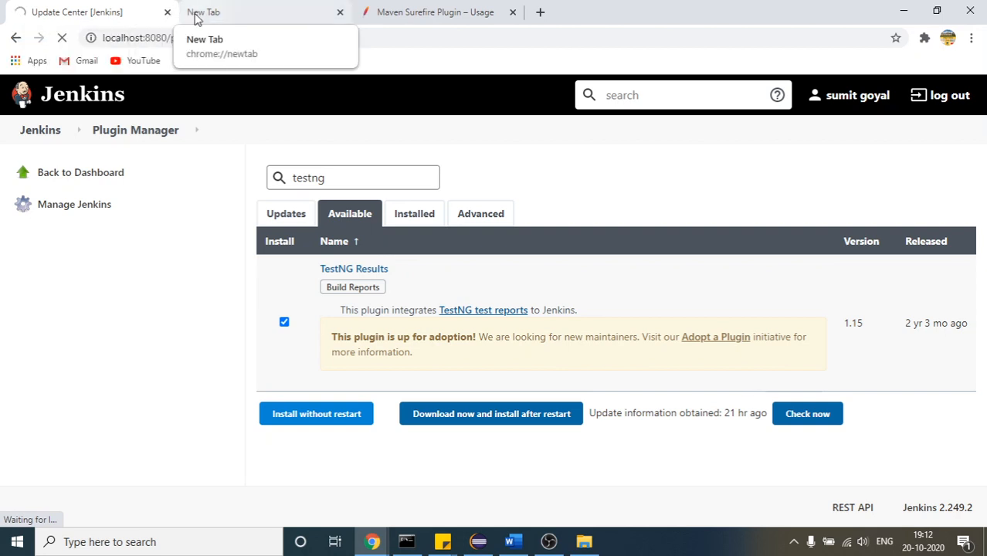
pyautogui.click(194, 14)
pyautogui.click(147, 10)
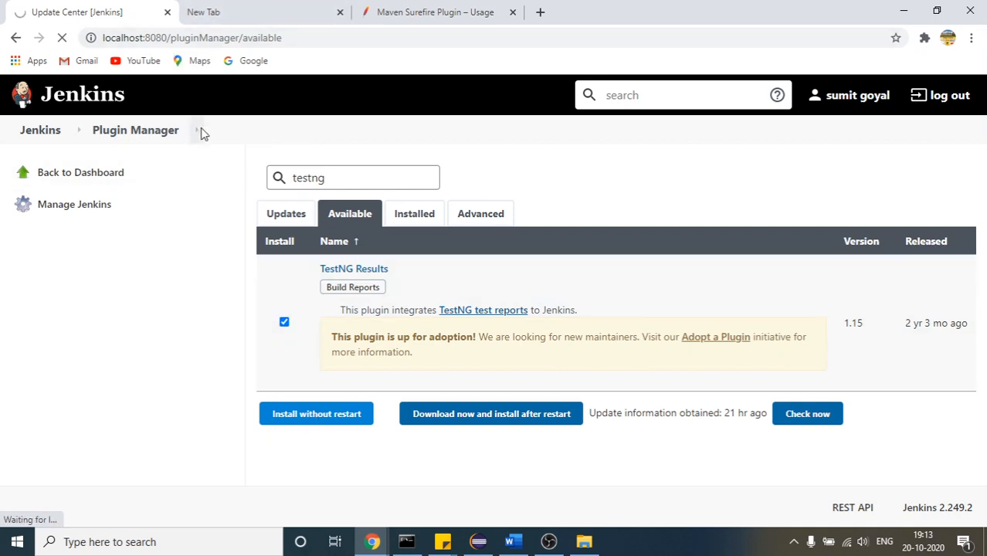
# Switch to the Google Meet call, mute the microphone and return to the Jenkins plugin manager
pyautogui.moveTo(369, 545)
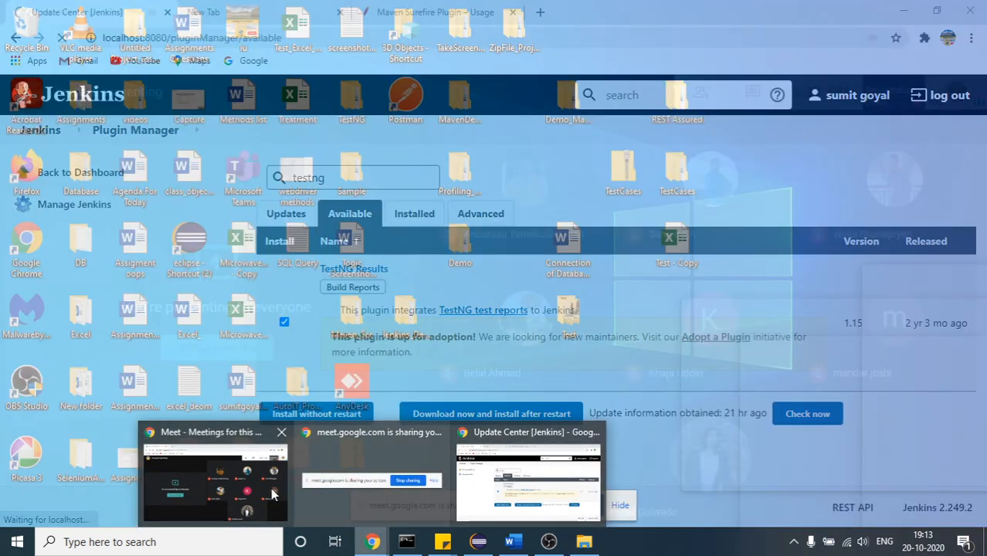
pyautogui.click(273, 491)
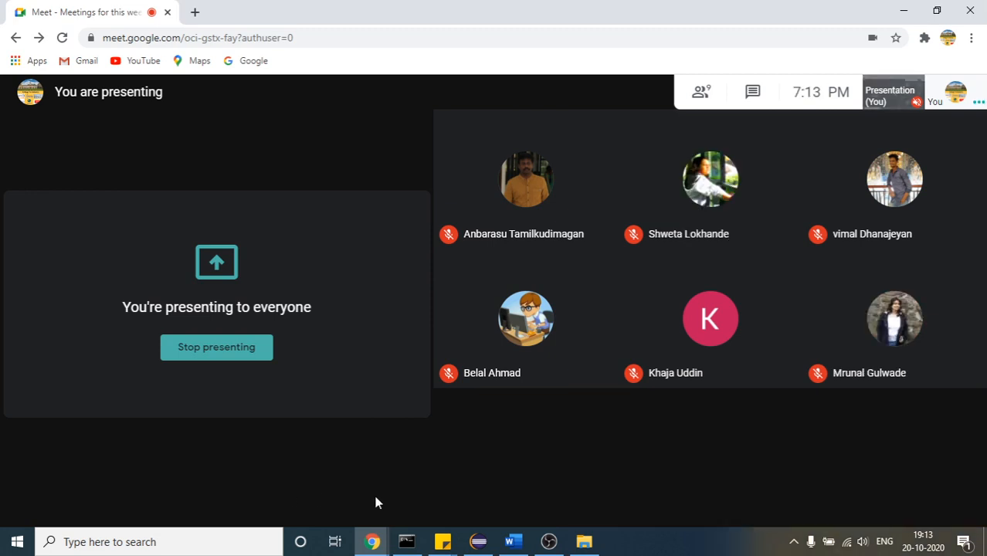
pyautogui.moveTo(399, 493)
pyautogui.click(433, 499)
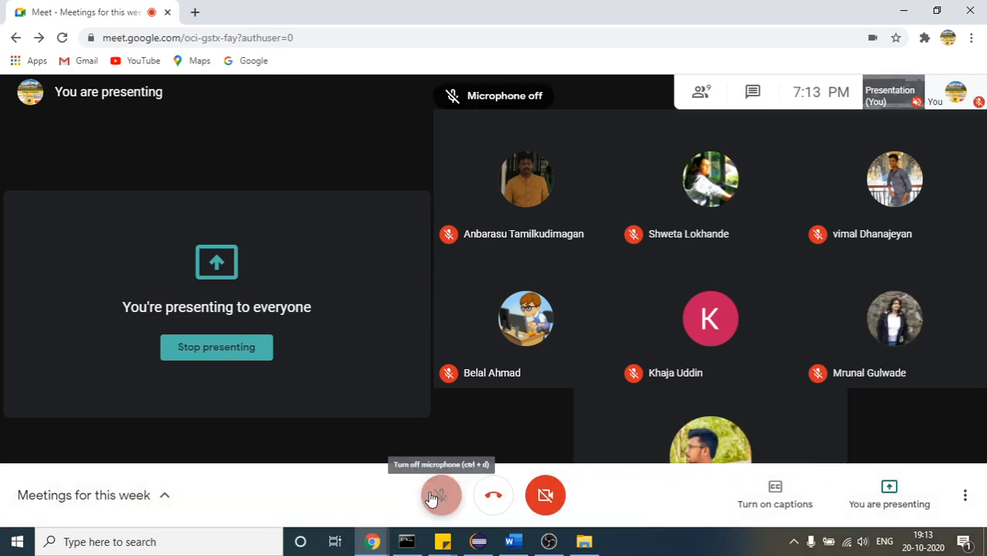
pyautogui.moveTo(378, 541)
pyautogui.click(542, 515)
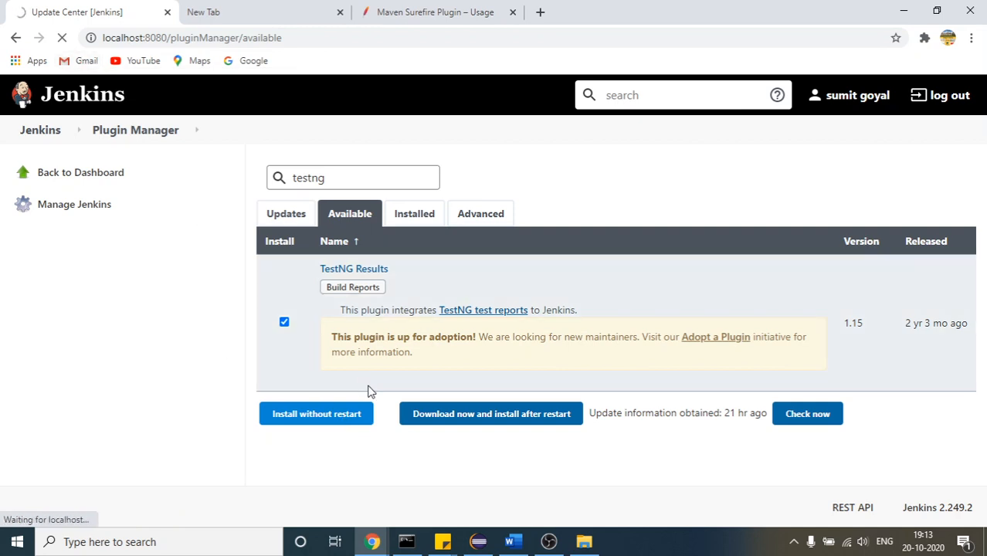
# Retry the stalled TestNG Results installation without restart
pyautogui.click(331, 425)
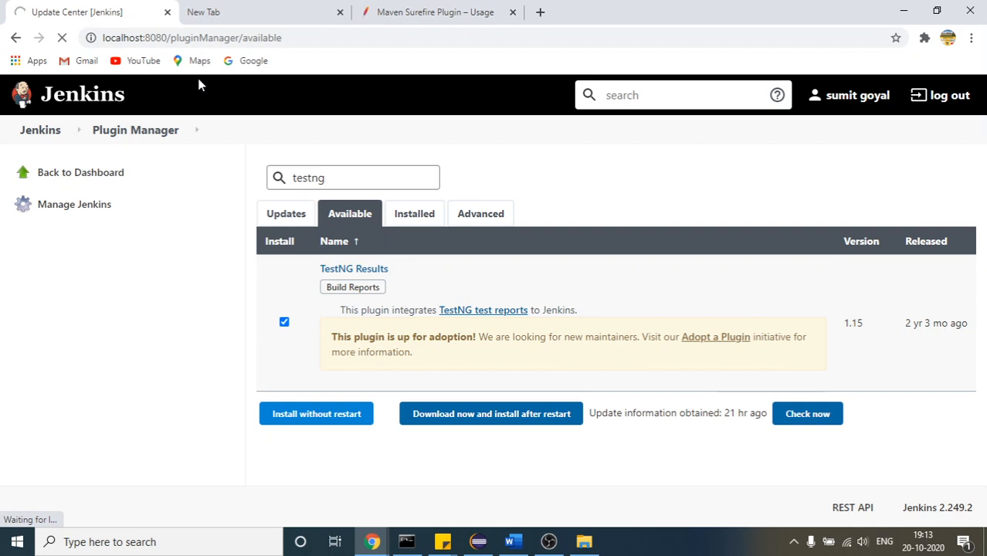
pyautogui.moveTo(851, 544)
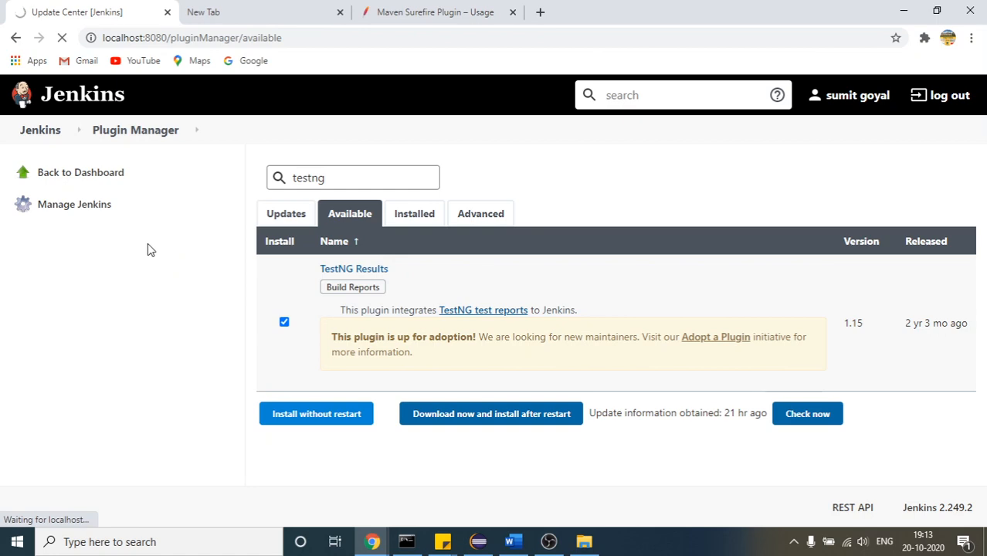
# Switch to the Google Meet call, unmute the microphone and return to the Jenkins plugin manager
pyautogui.moveTo(373, 541)
pyautogui.moveTo(282, 511)
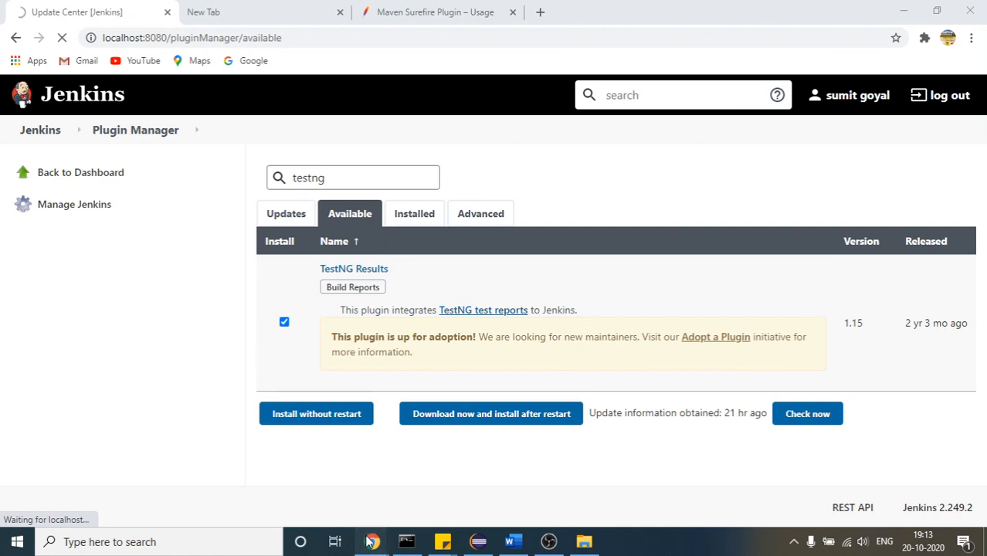
pyautogui.click(221, 483)
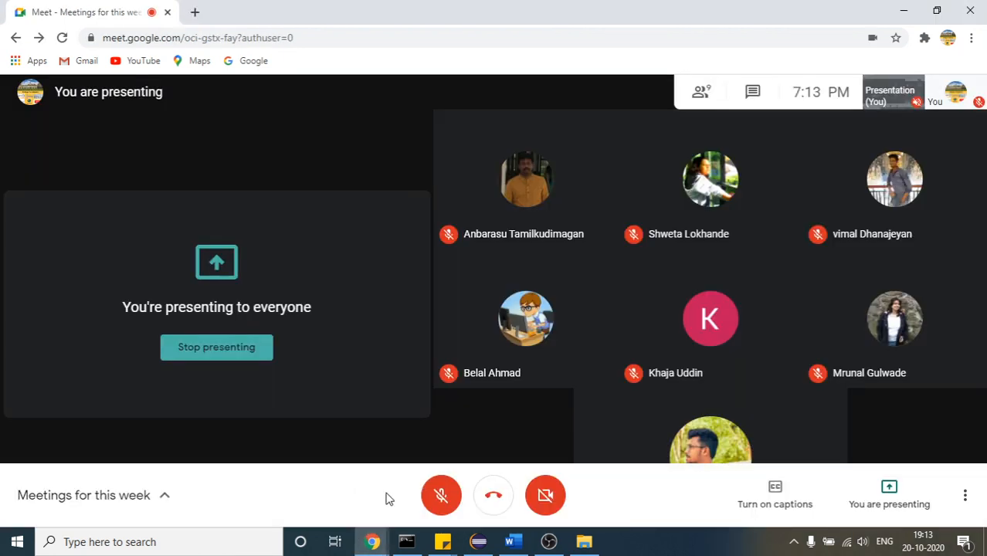
pyautogui.click(441, 495)
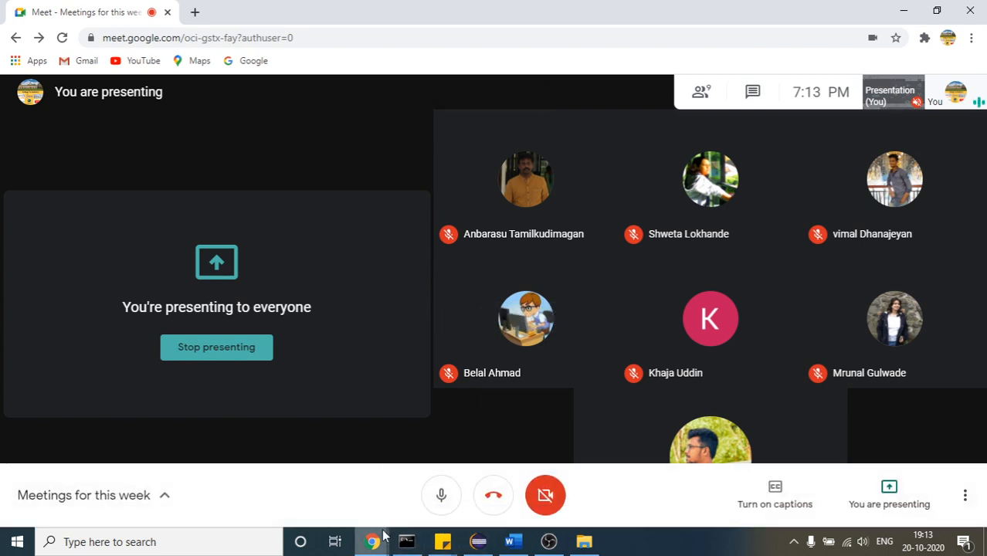
pyautogui.moveTo(384, 533)
pyautogui.click(528, 479)
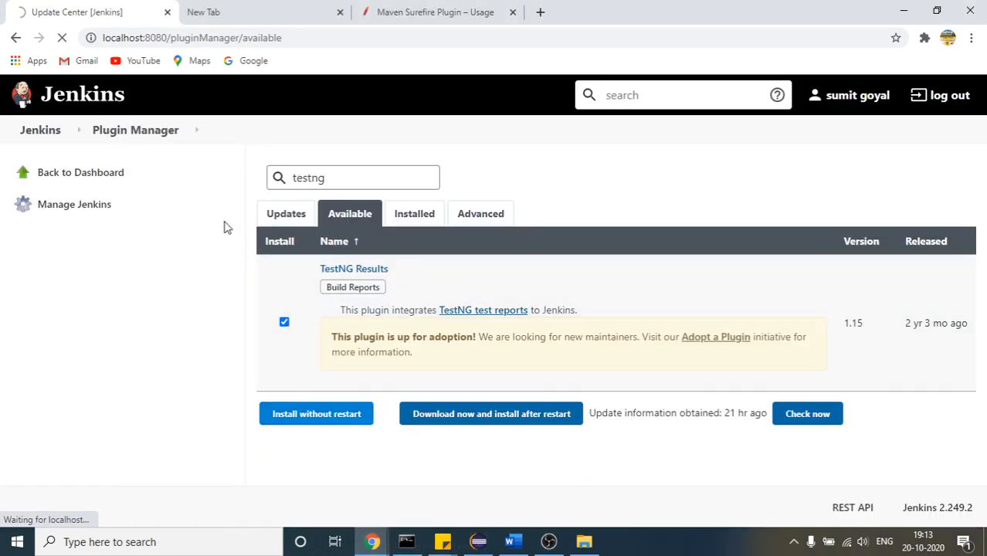
# Close the stalled Jenkins tab, reopen localhost:8080/pluginManager/available in the empty tab and close the Maven Surefire Plugin tab
pyautogui.click(196, 38)
pyautogui.hotkey('ctrl', 'c')
pyautogui.press('BackSpace')
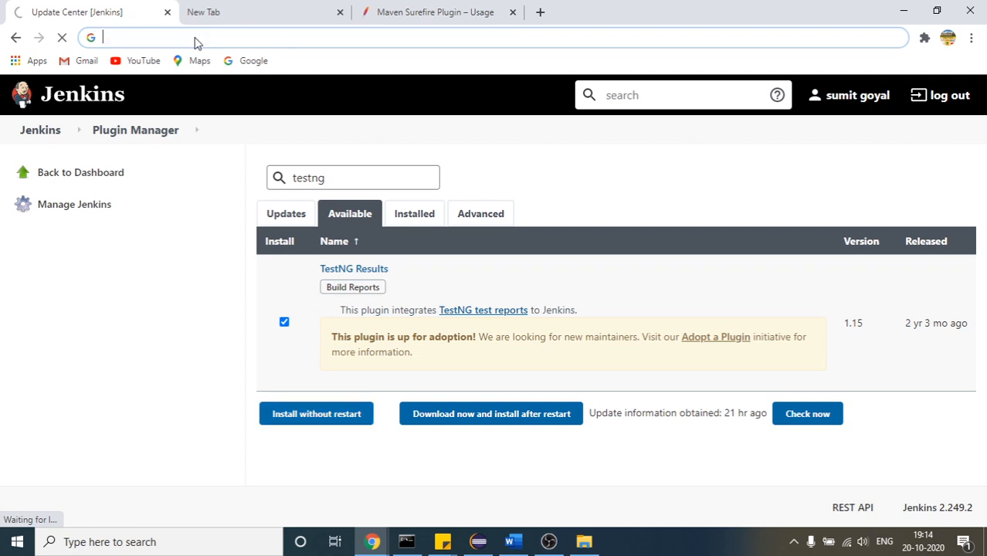
pyautogui.click(167, 12)
pyautogui.hotkey('ctrl', 'v')
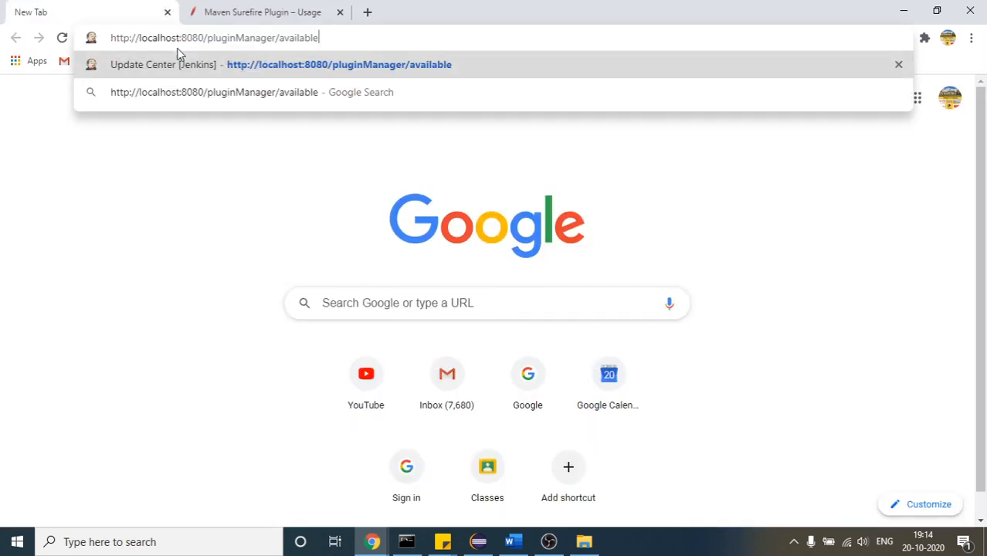
pyautogui.press('Return')
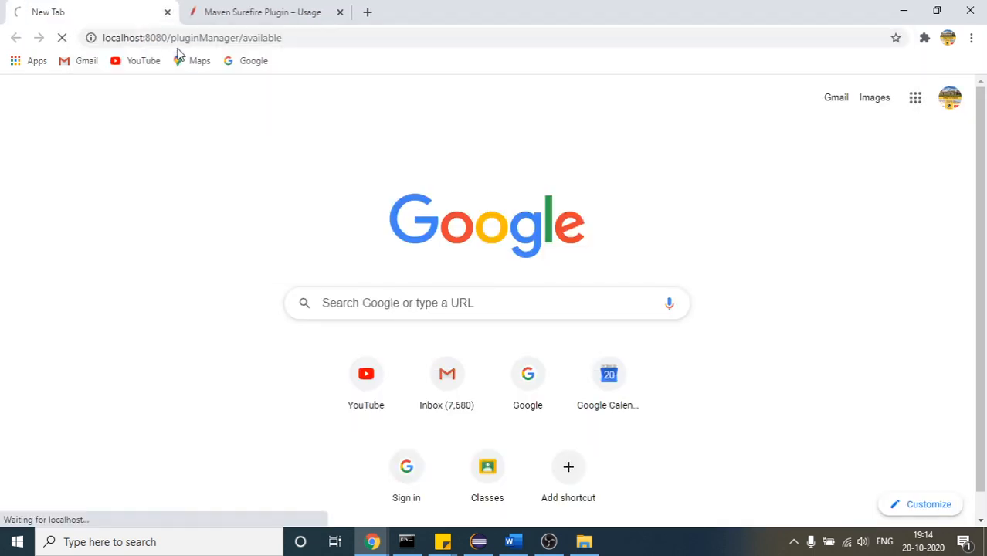
pyautogui.click(341, 12)
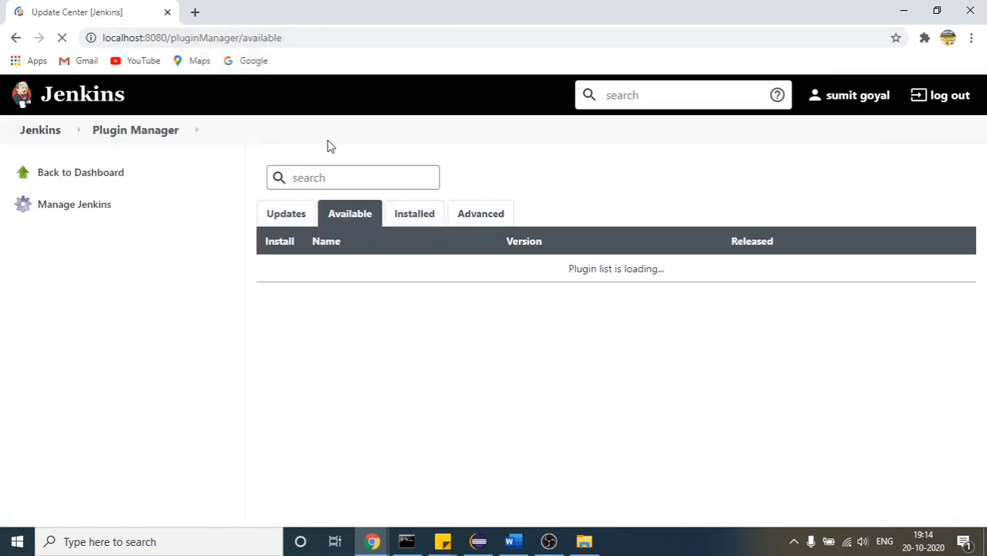
# Search the available plugins for test ng, select TestNG Results and start installing it without restart
pyautogui.click(336, 174)
pyautogui.write('test ng')
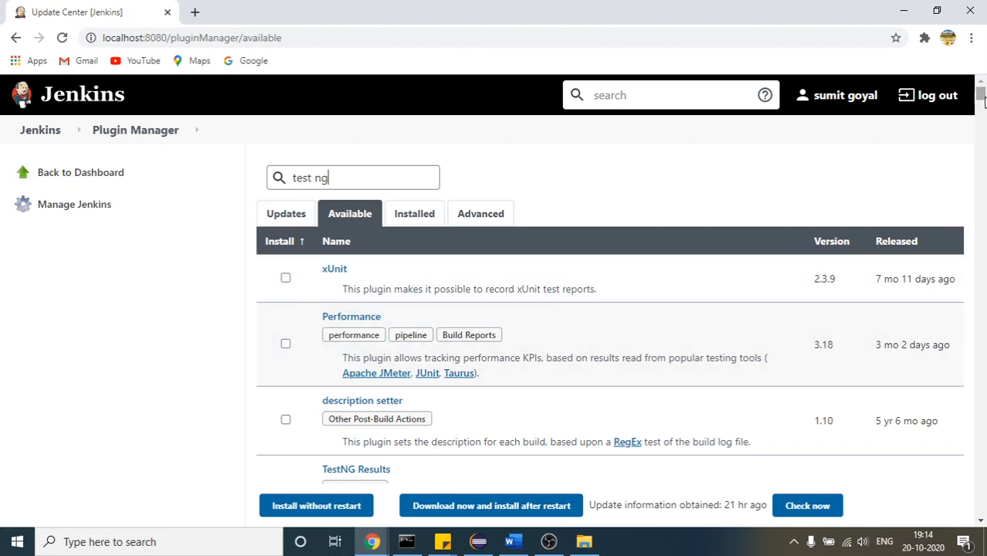
pyautogui.scroll(-3, 985, 112)
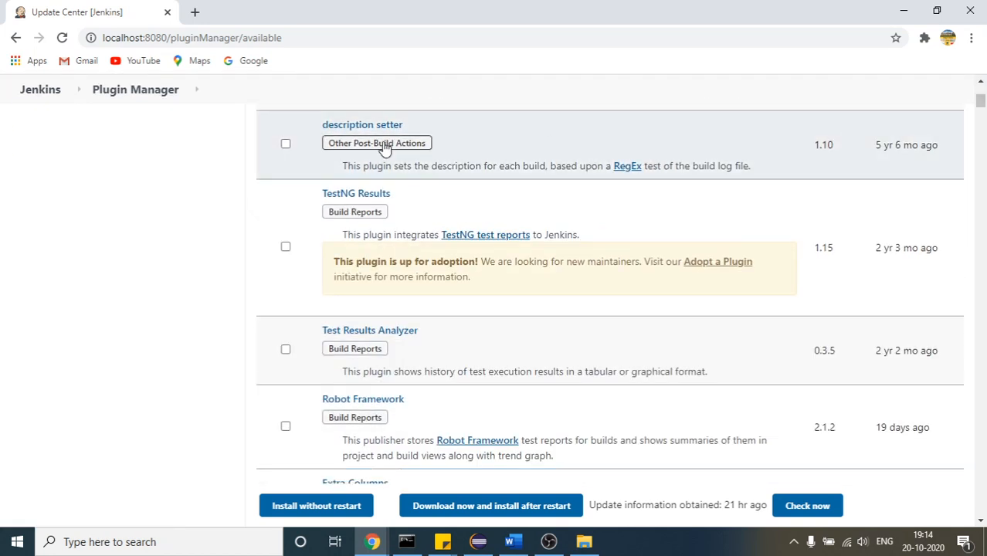
pyautogui.click(285, 248)
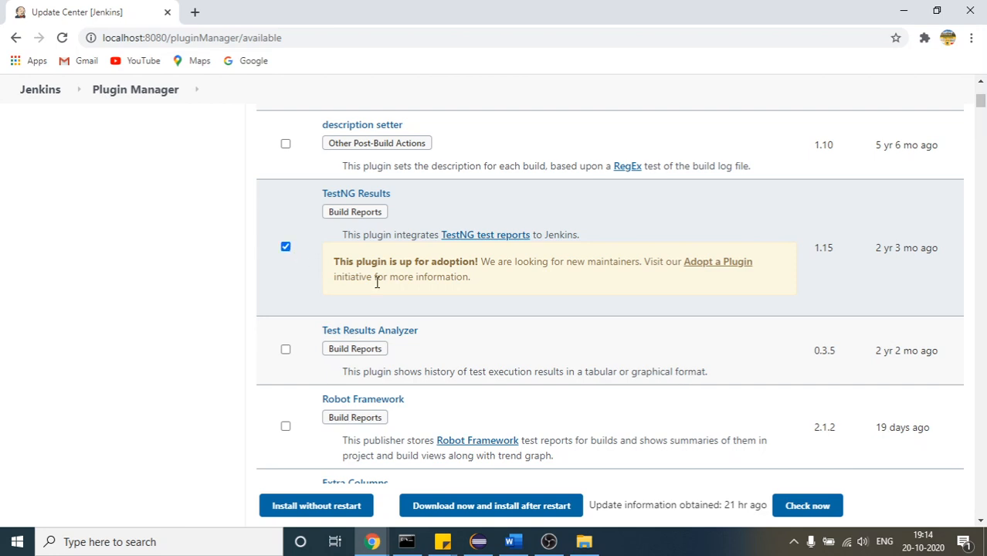
pyautogui.click(328, 510)
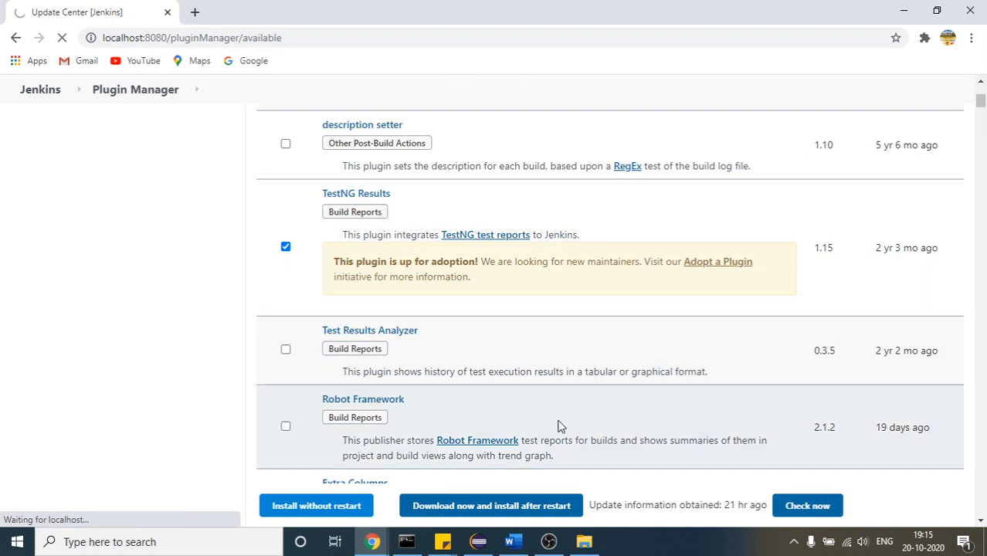
# Check the Jenkins server log in Command Prompt and return to the plugin list
pyautogui.click(405, 539)
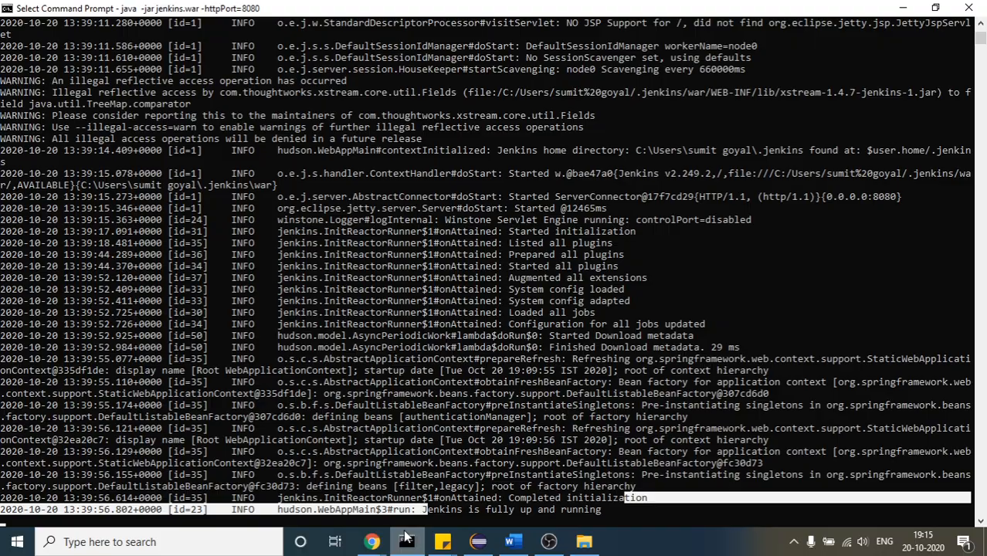
pyautogui.click(406, 538)
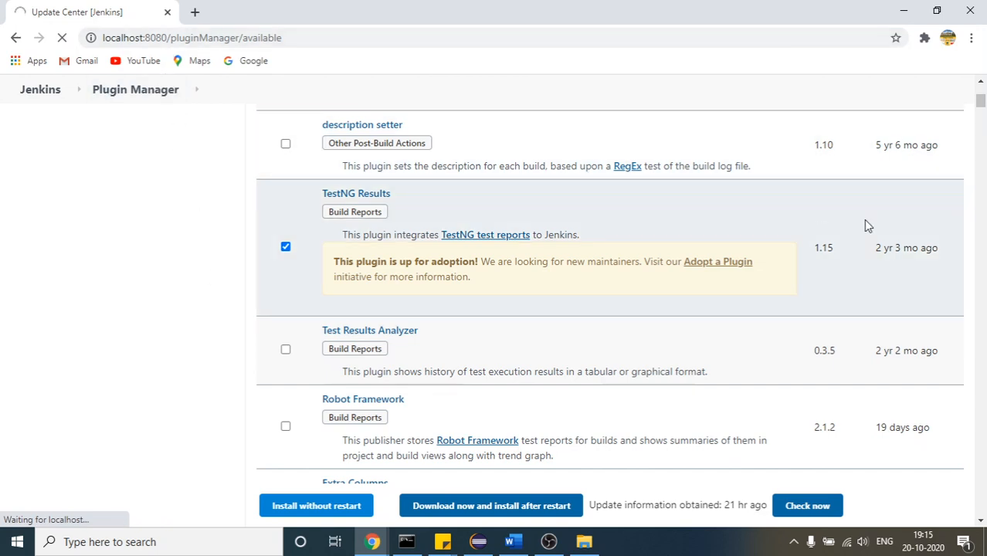
pyautogui.moveTo(981, 102); pyautogui.dragTo(981, 92)
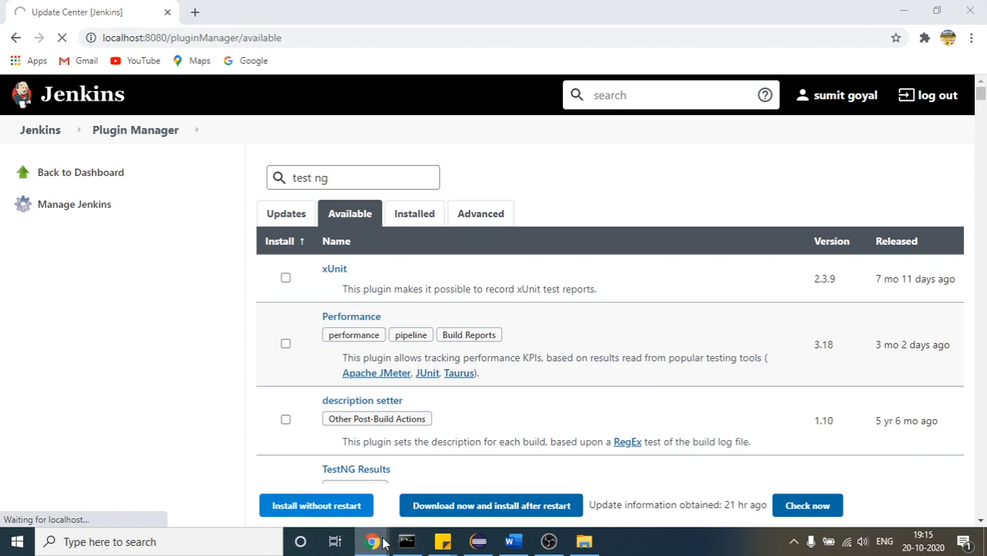
# Mute the microphone in the Google Meet call and go back to the Jenkins plugin manager
pyautogui.moveTo(372, 541)
pyautogui.click(232, 488)
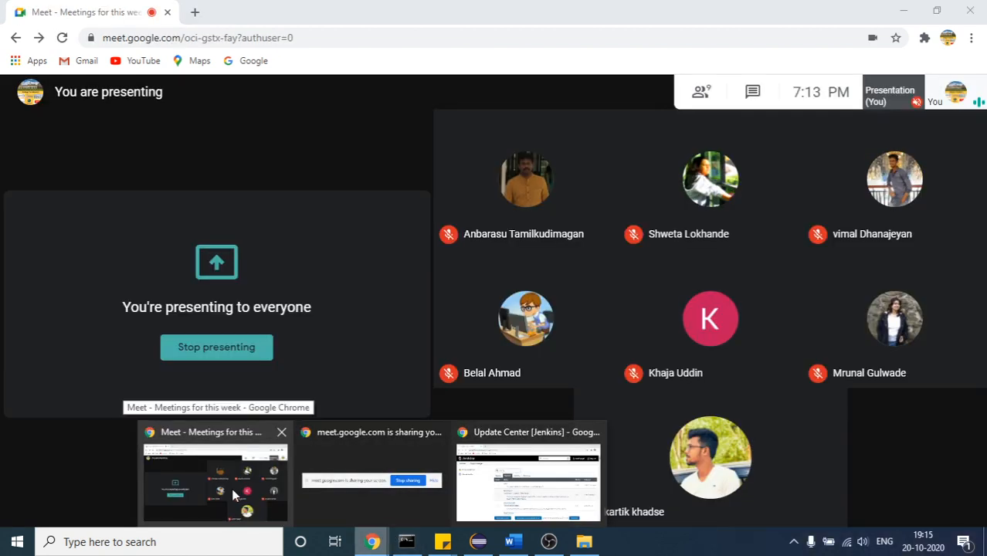
pyautogui.click(443, 499)
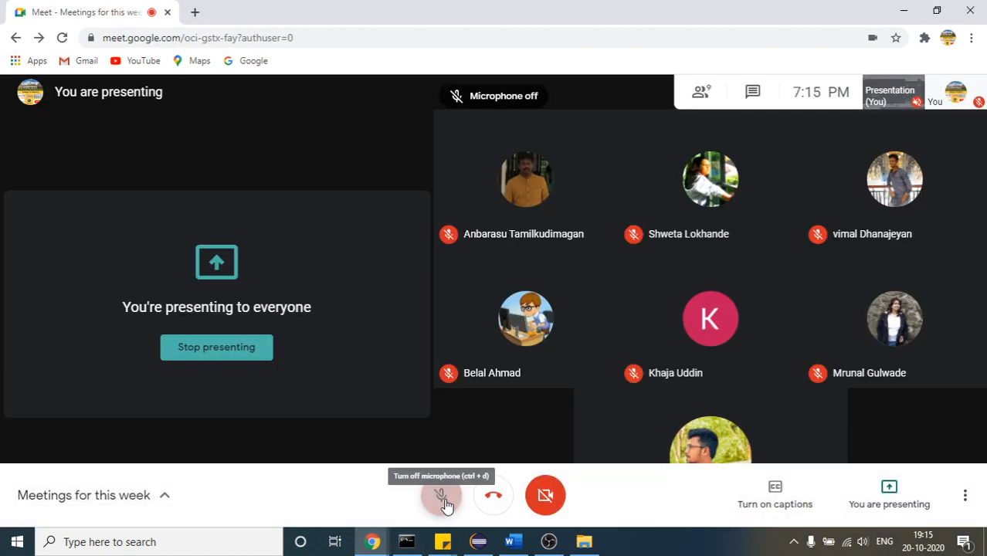
pyautogui.click(483, 543)
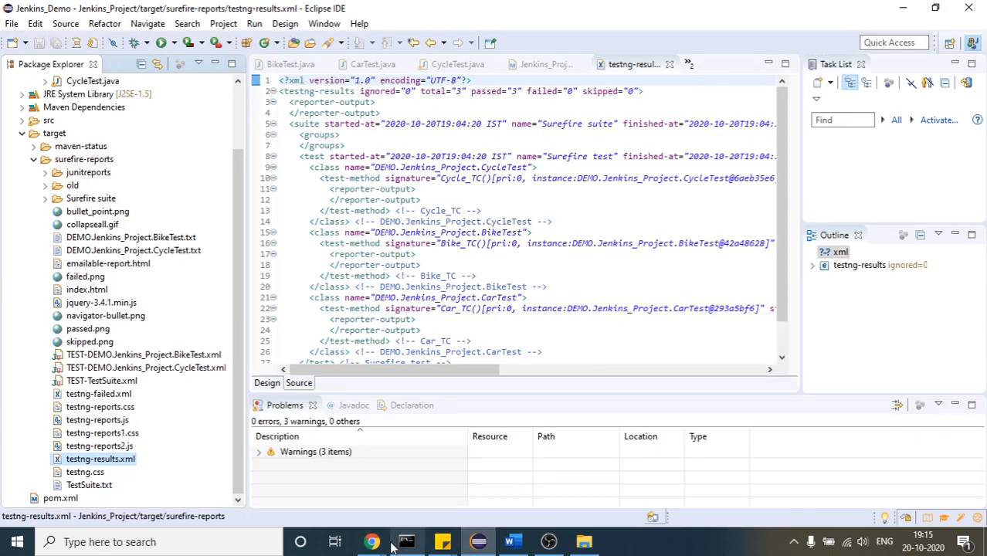
pyautogui.moveTo(372, 541)
pyautogui.click(518, 484)
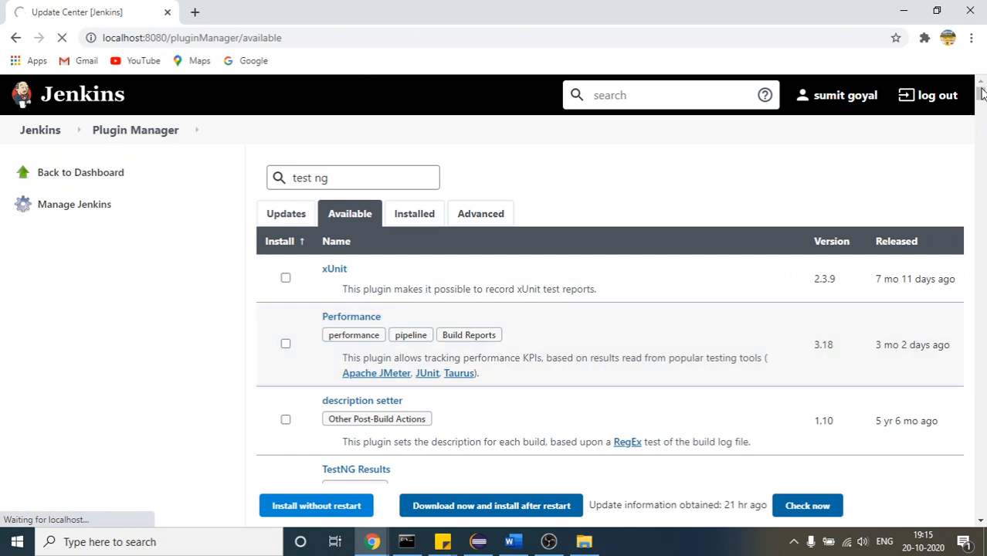
# Open localhost:8080/pluginManager/available in a new tab and close the stalled Update Center tab
pyautogui.moveTo(981, 93); pyautogui.dragTo(981, 92)
pyautogui.click(282, 44)
pyautogui.hotkey('ctrl', 'c')
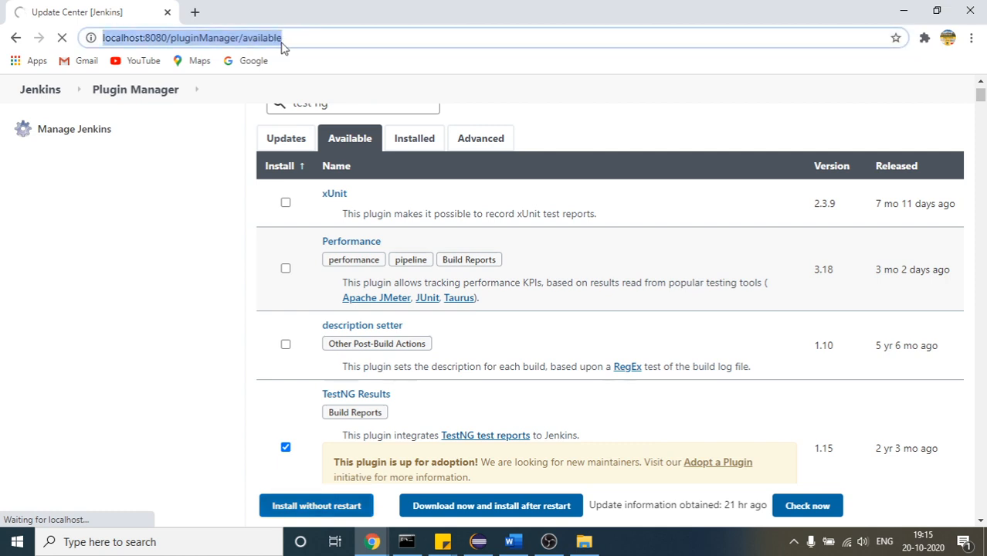
pyautogui.click(193, 12)
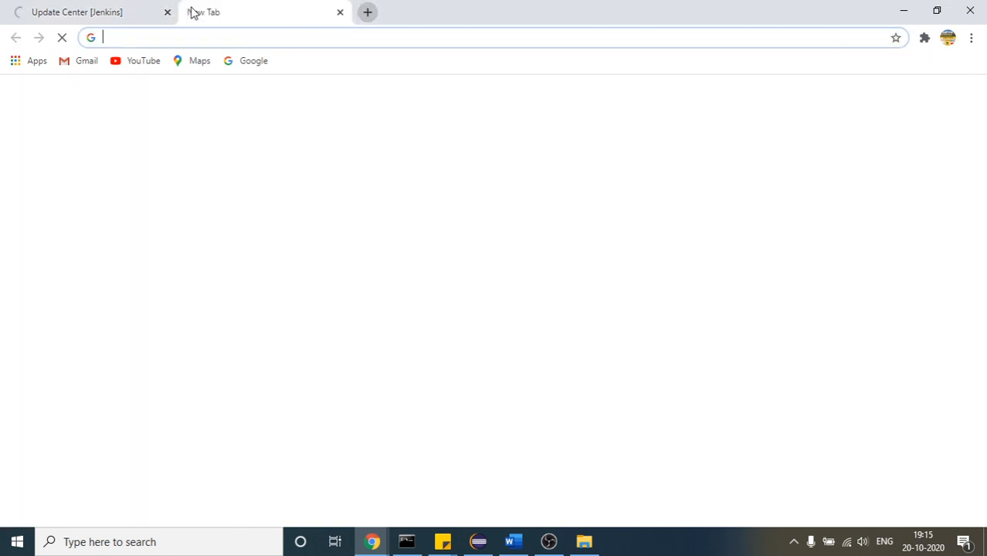
pyautogui.hotkey('ctrl', 'v')
pyautogui.press('Return')
pyautogui.click(37, 7)
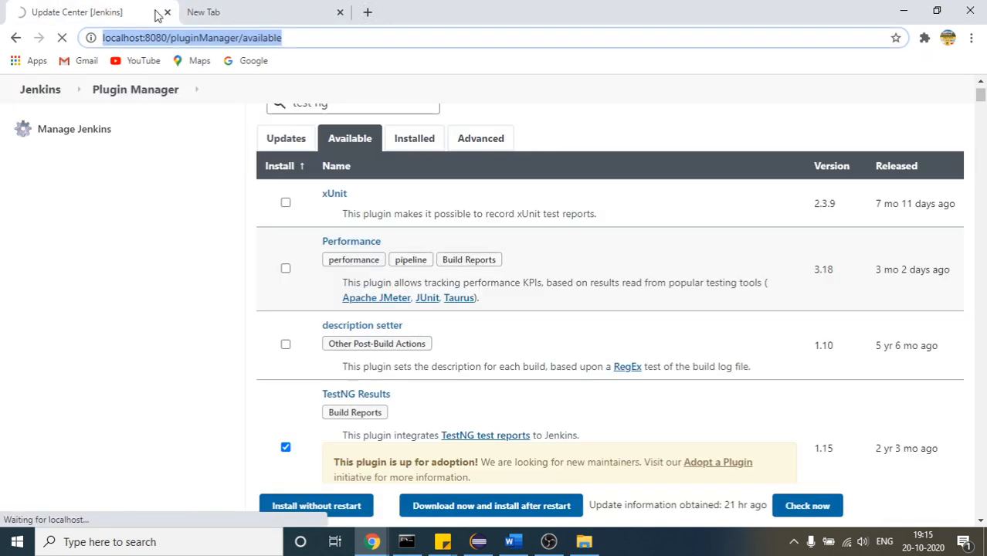
pyautogui.click(236, 7)
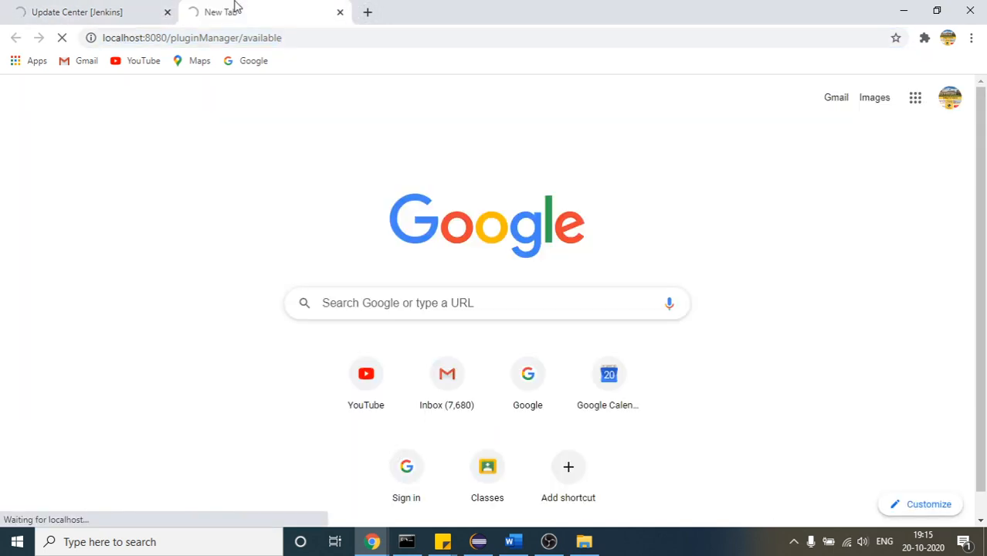
pyautogui.click(167, 12)
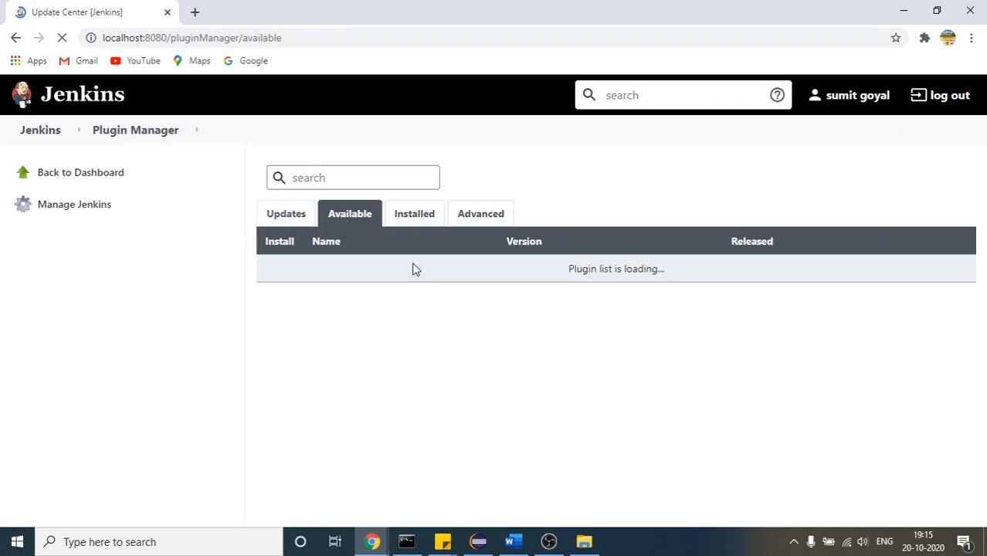
# Search the reloaded list of available plugins for test ng
pyautogui.click(347, 185)
pyautogui.write('t')
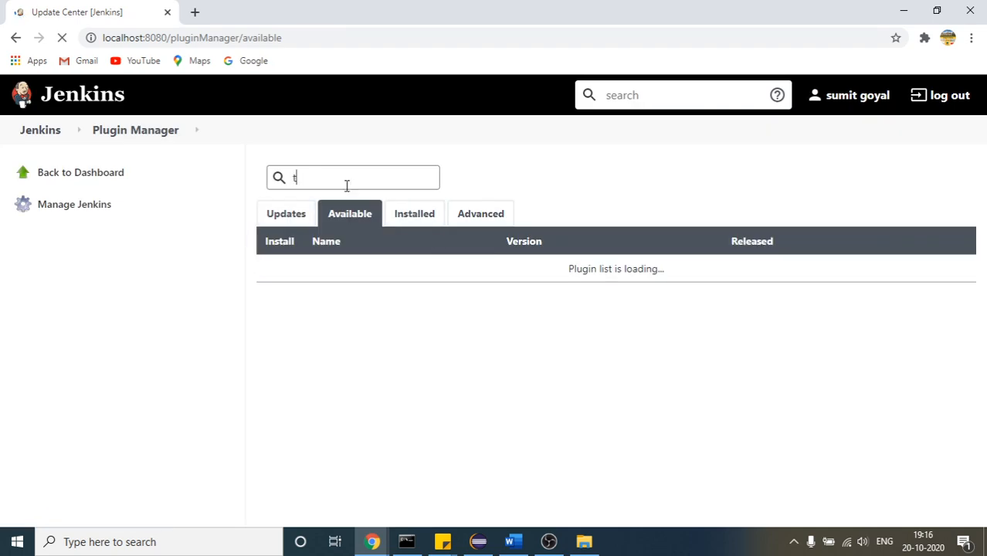
pyautogui.write('est ng')
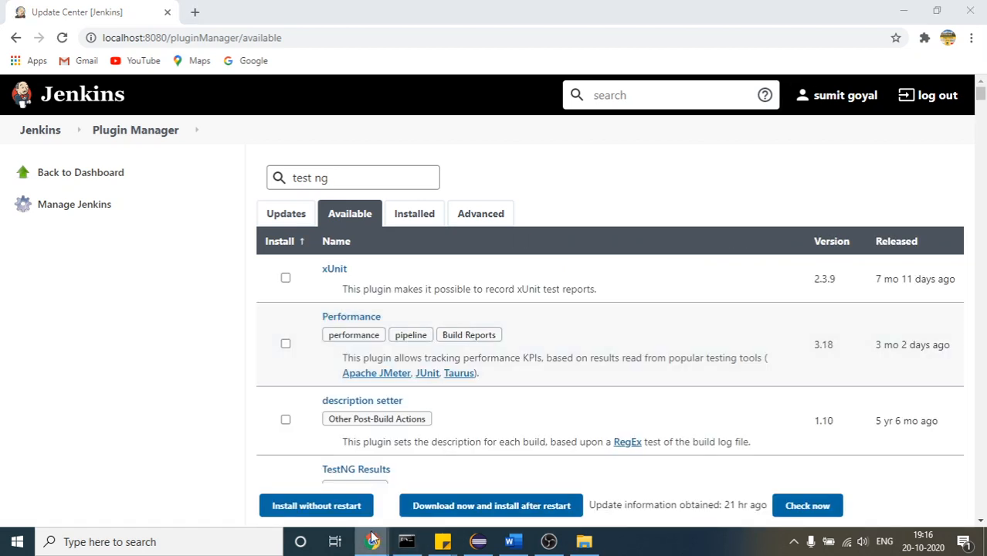
# Unmute and re-mute the microphone in the Google Meet call, and return to the Jenkins plugin manager
pyautogui.moveTo(373, 541)
pyautogui.click(263, 479)
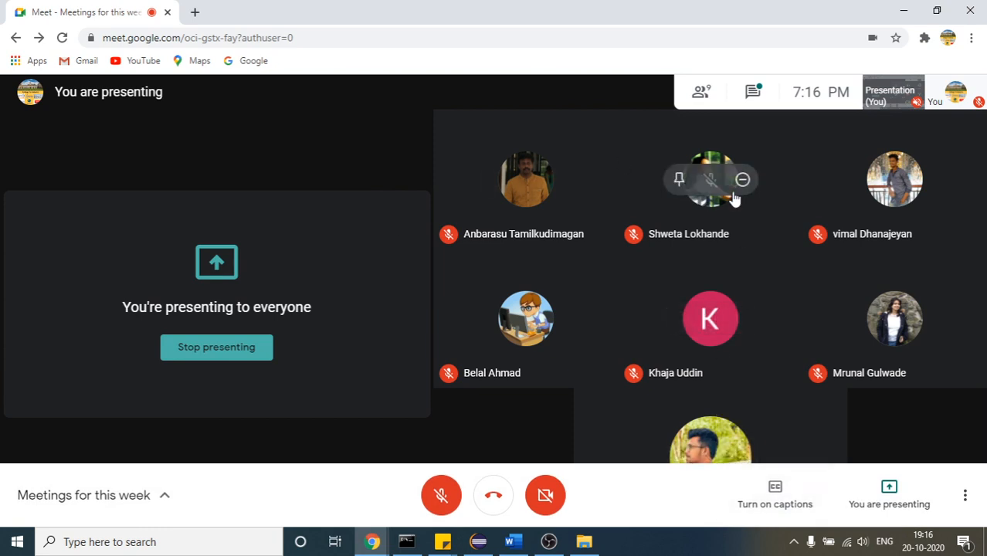
pyautogui.click(454, 498)
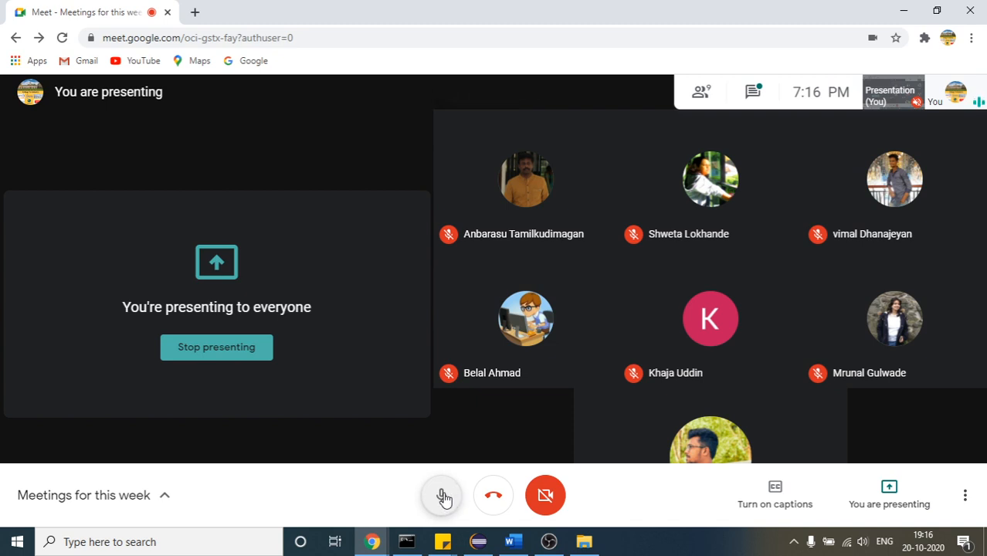
pyautogui.click(443, 499)
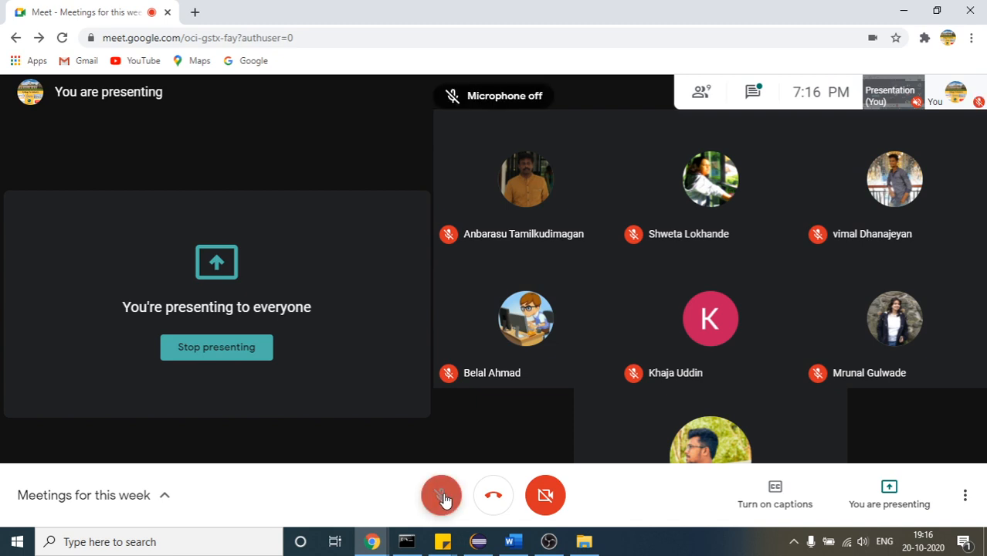
pyautogui.moveTo(373, 539)
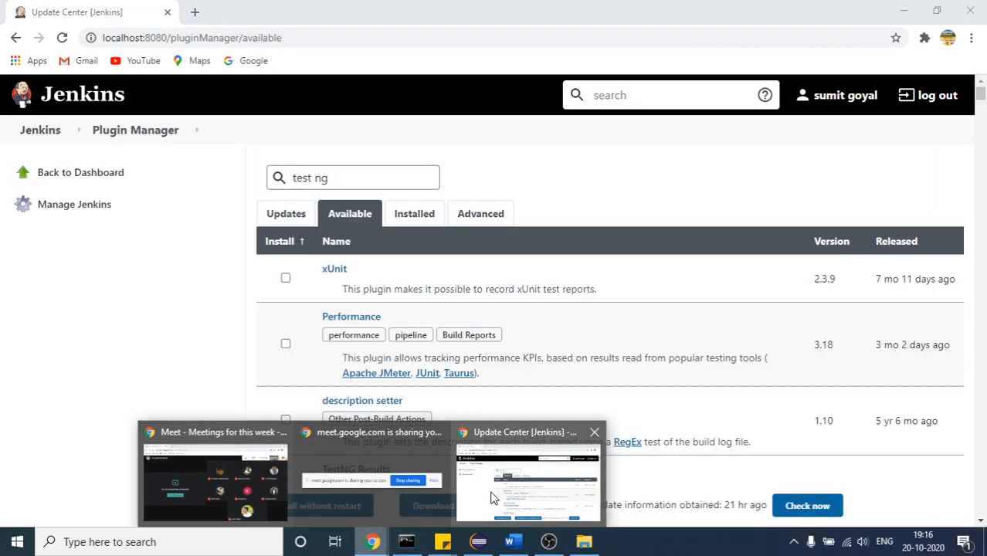
pyautogui.click(492, 497)
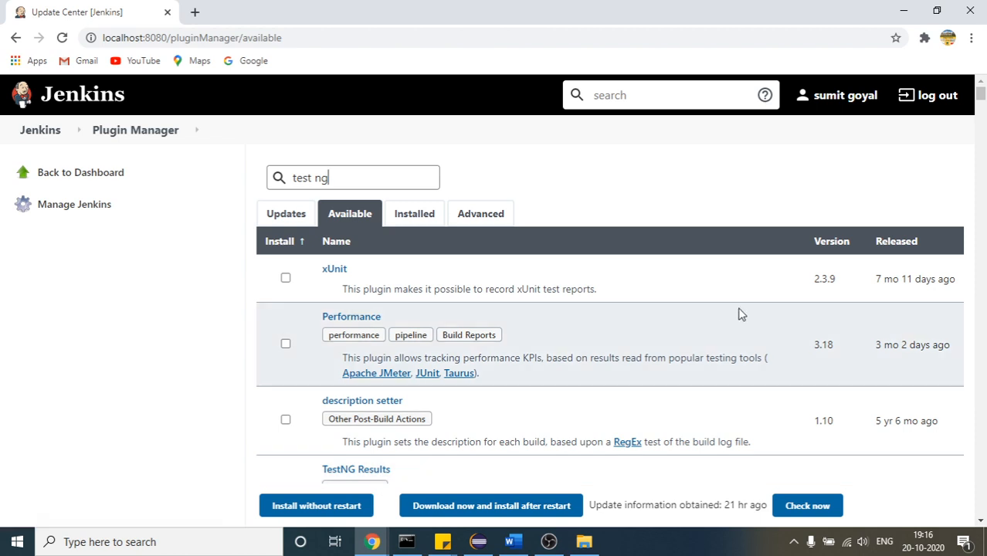
# Try to install the TestNG Results plugin without restarting Jenkins
pyautogui.scroll(-2, 981, 93)
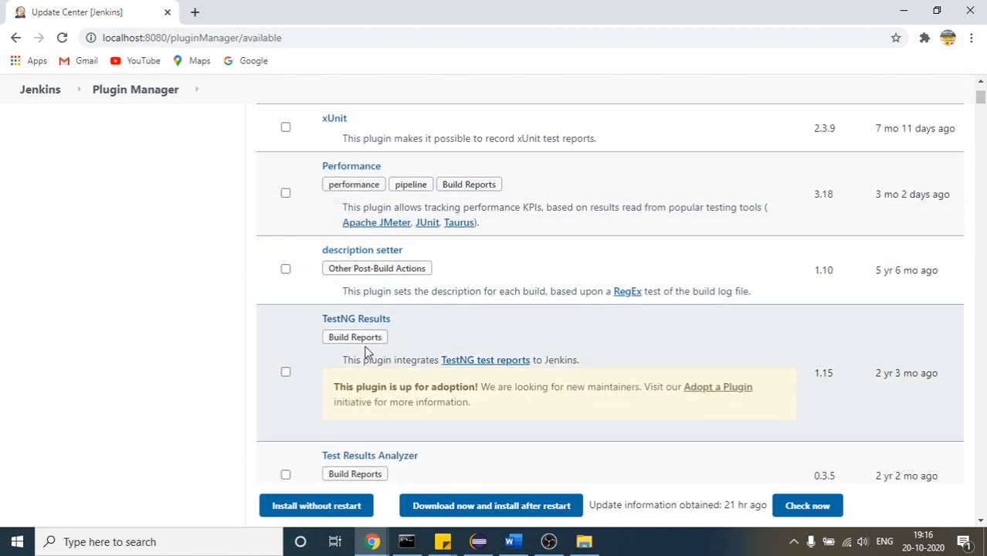
pyautogui.click(285, 373)
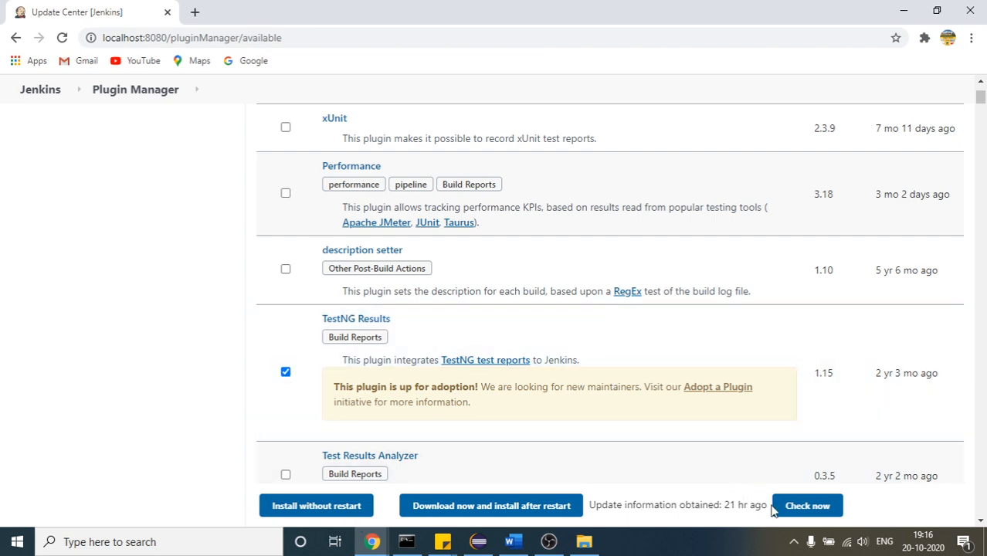
pyautogui.click(473, 504)
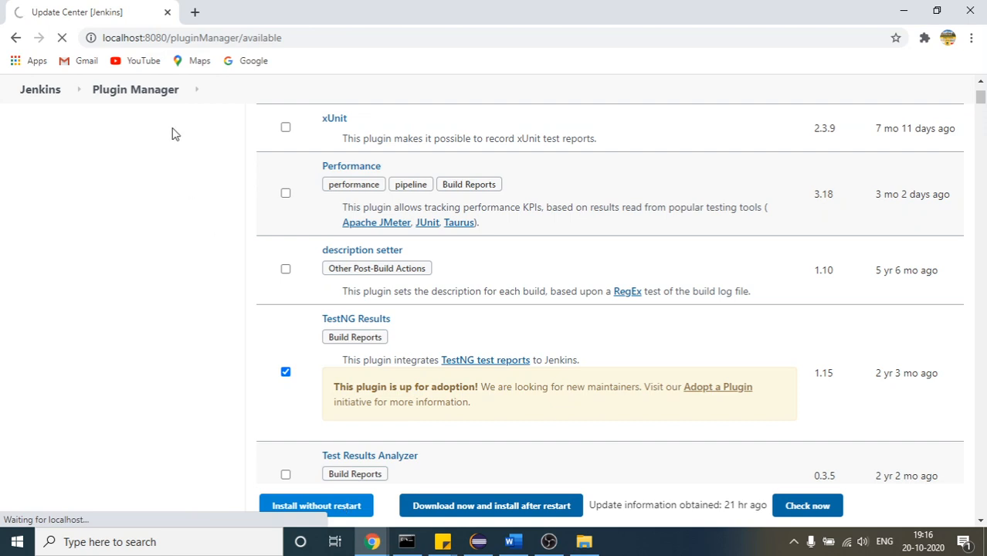
pyautogui.scroll(2, 980, 89)
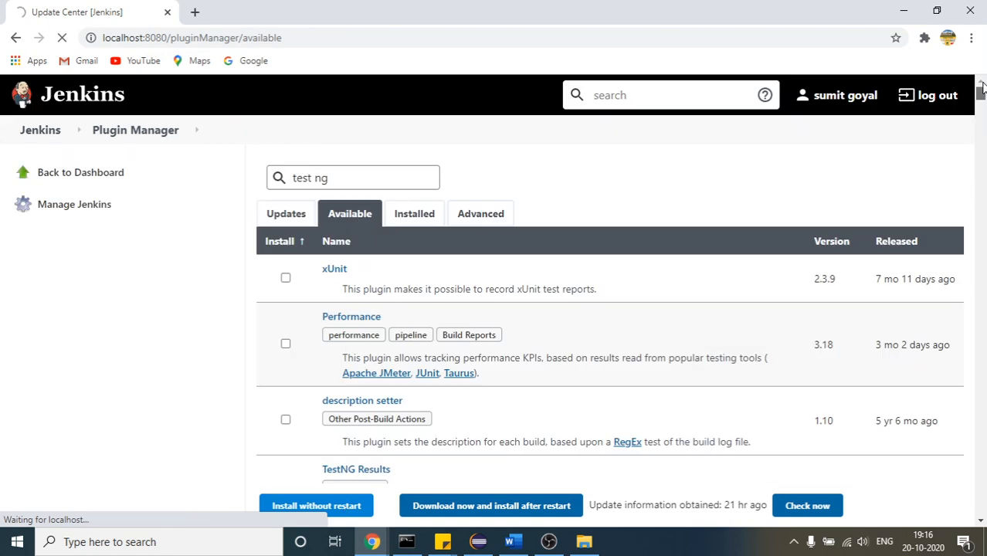
pyautogui.moveTo(982, 94); pyautogui.dragTo(982, 93)
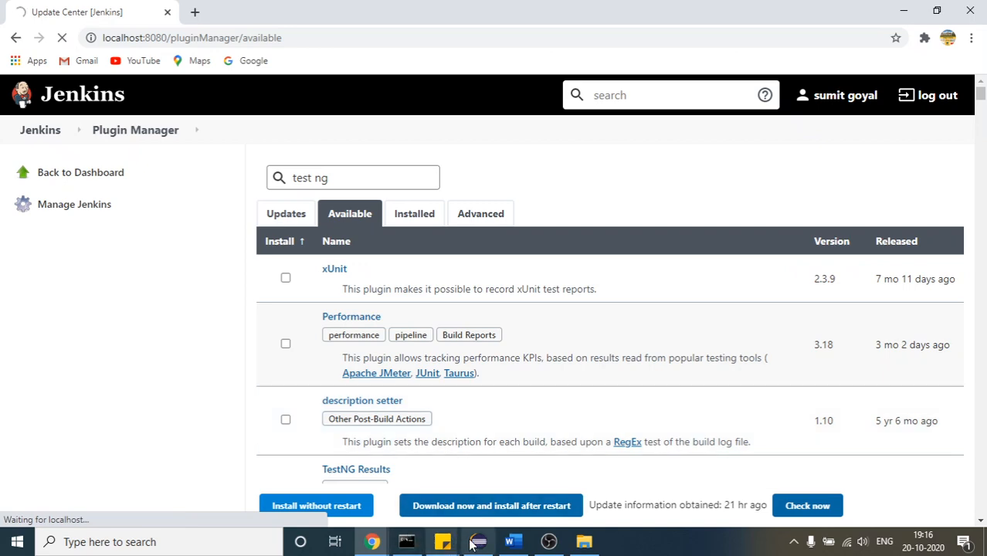
# Turn the microphone on in the Google Meet call and switch back to the Jenkins plugin manager
pyautogui.click(478, 542)
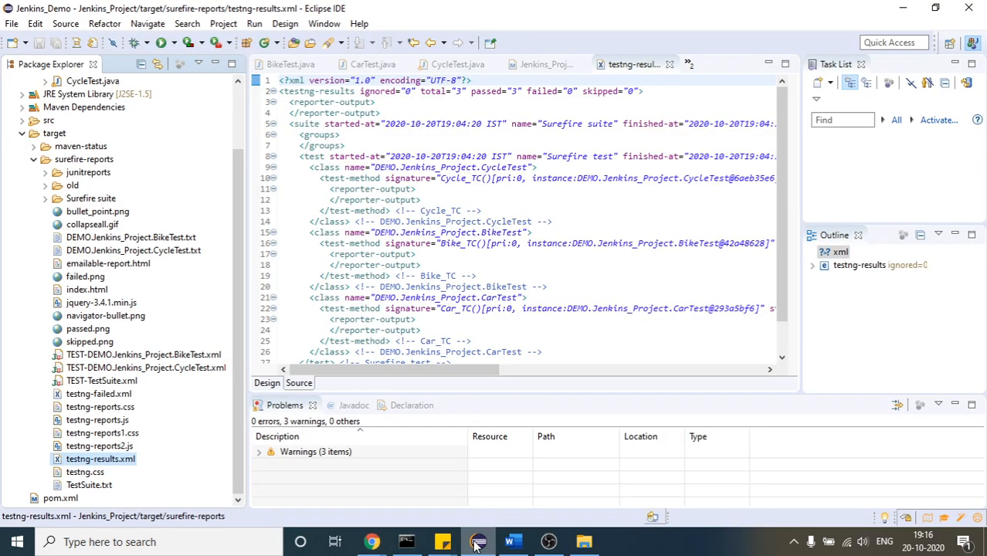
pyautogui.click(373, 542)
pyautogui.click(246, 510)
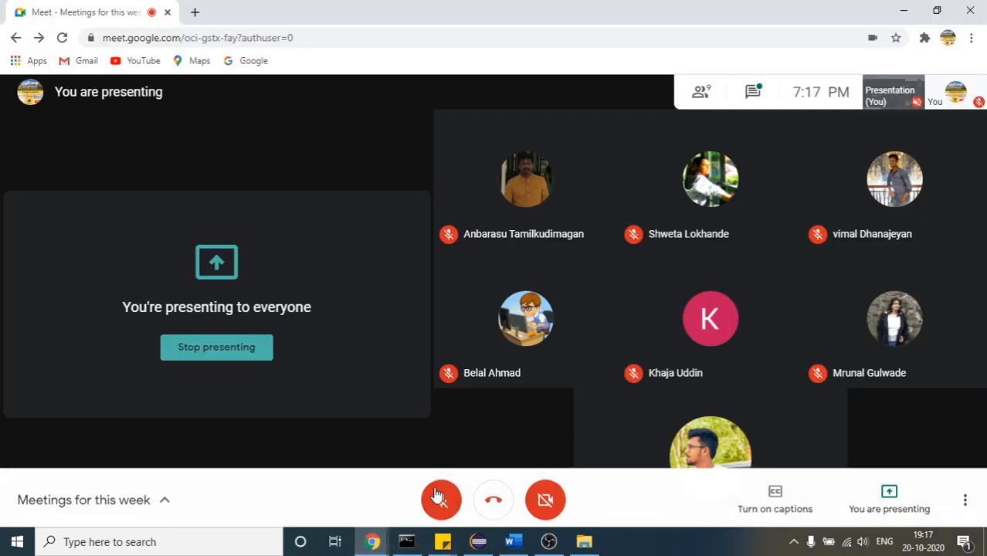
pyautogui.click(441, 496)
pyautogui.click(365, 549)
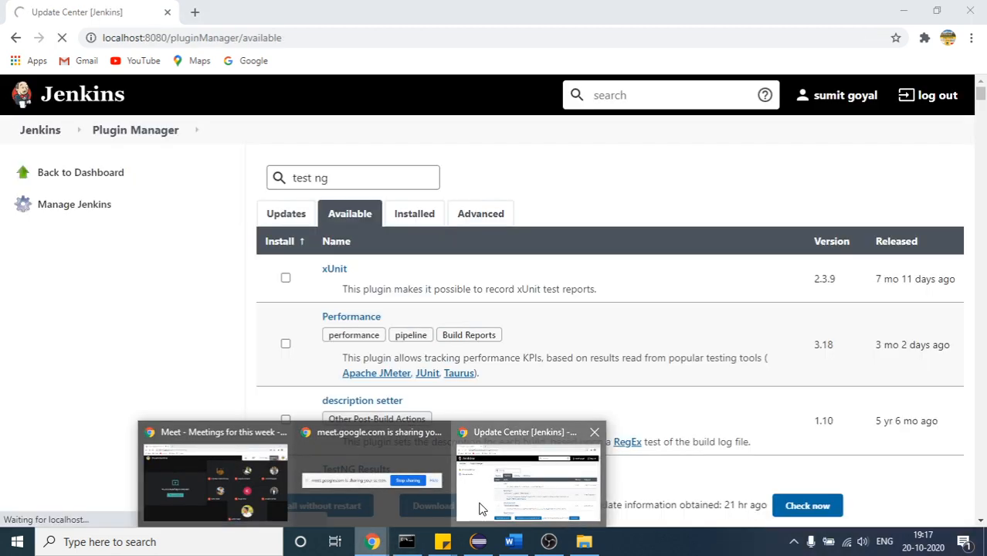
pyautogui.click(479, 509)
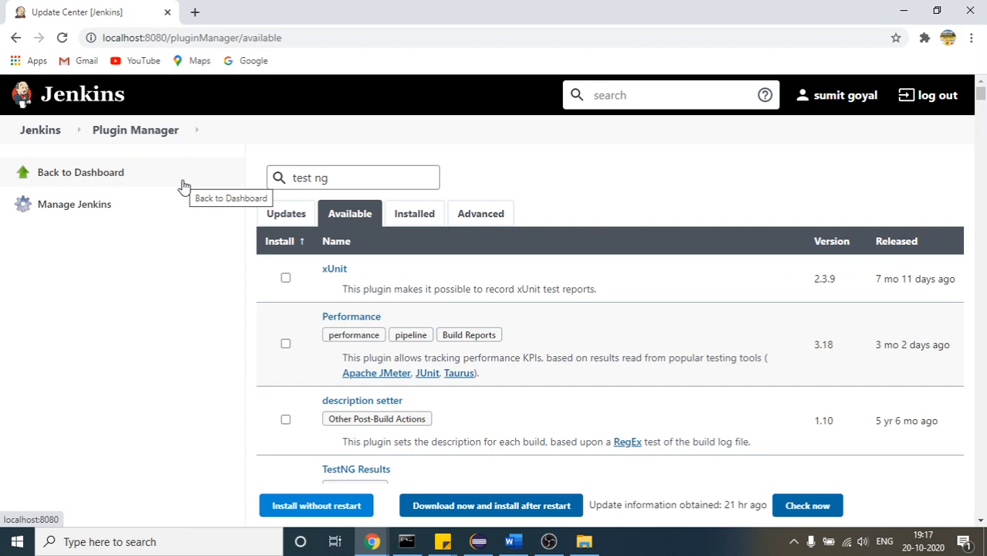
# Go to the Jenkins dashboard and open the configuration of MavenProject
pyautogui.click(43, 138)
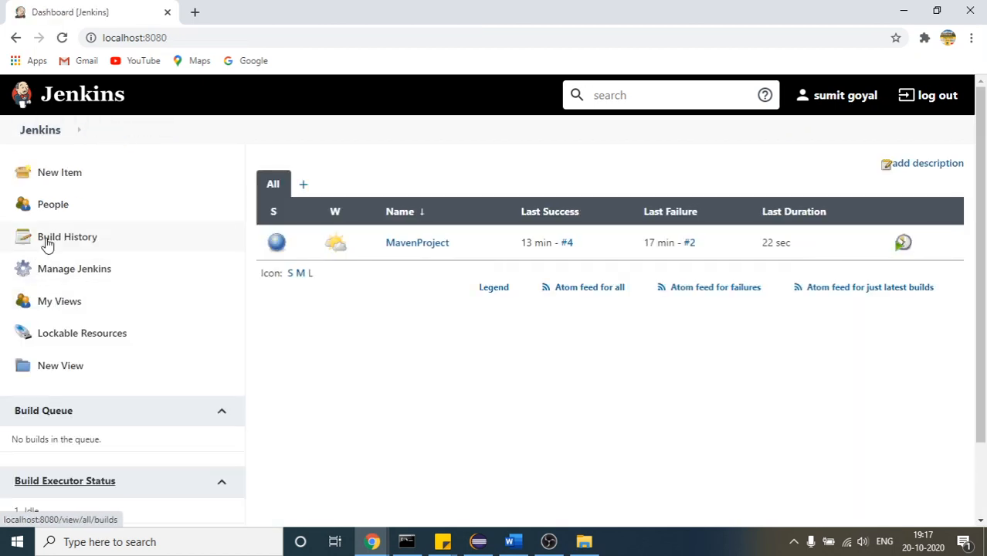
pyautogui.click(413, 252)
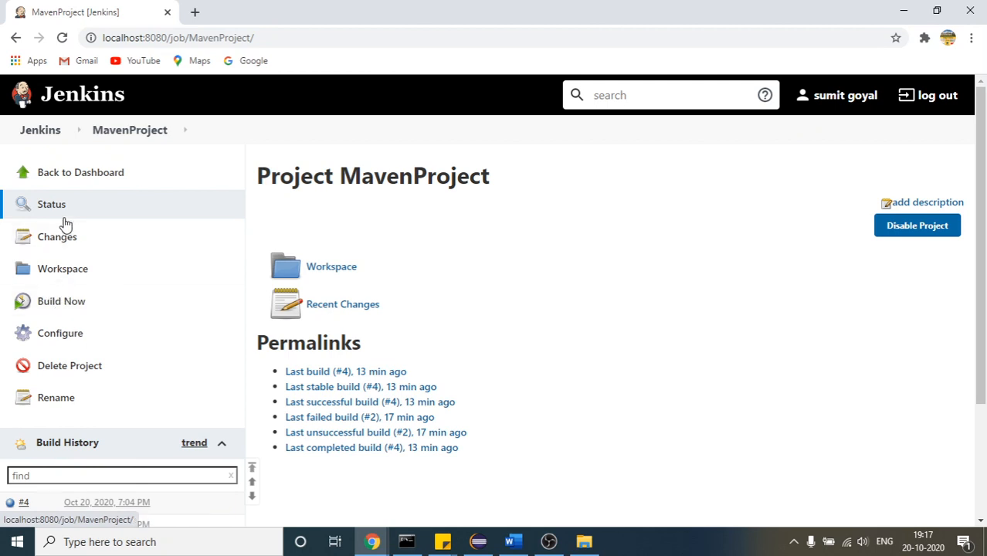
pyautogui.click(72, 334)
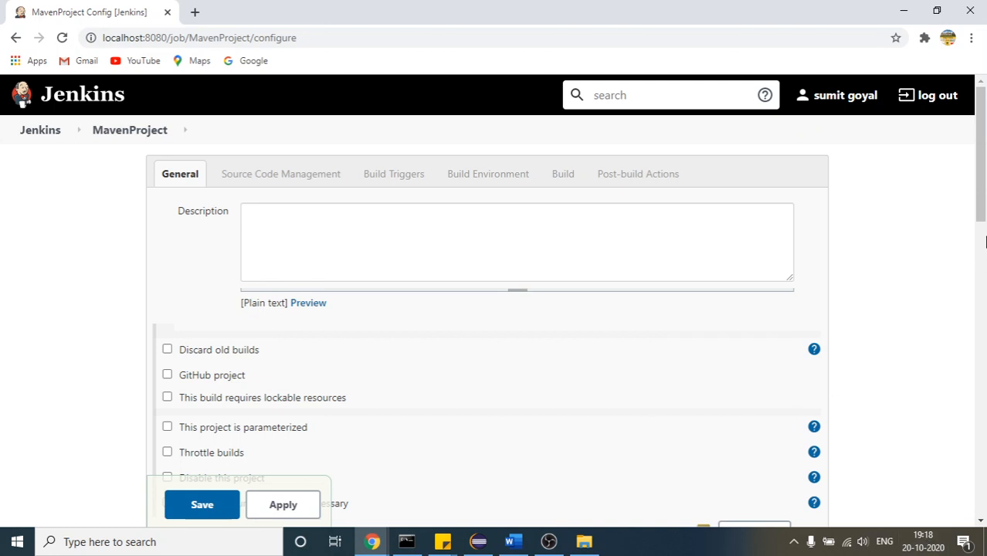
# Enable the Build periodically trigger for MavenProject and place the cursor in its Schedule field
pyautogui.scroll(-3, 986, 242)
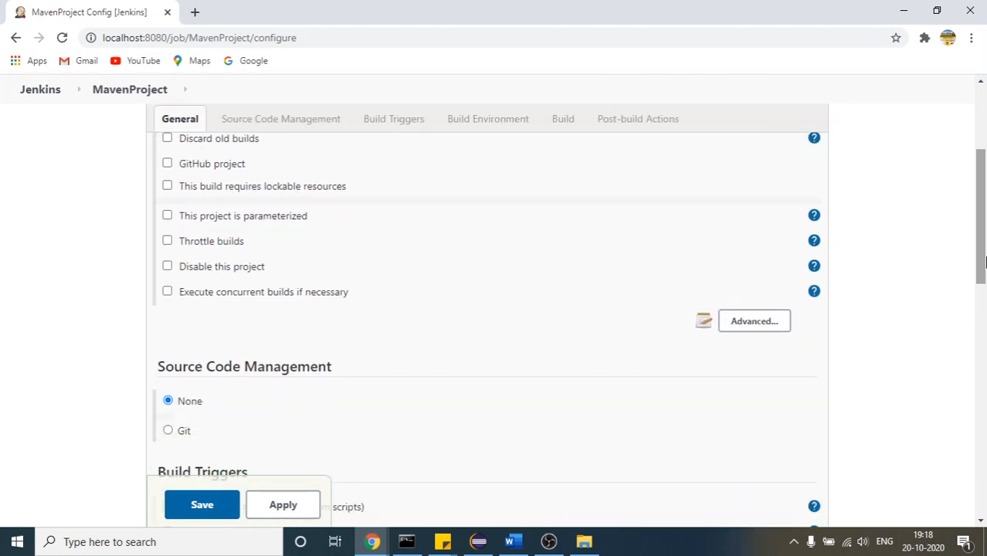
pyautogui.scroll(-3, 986, 329)
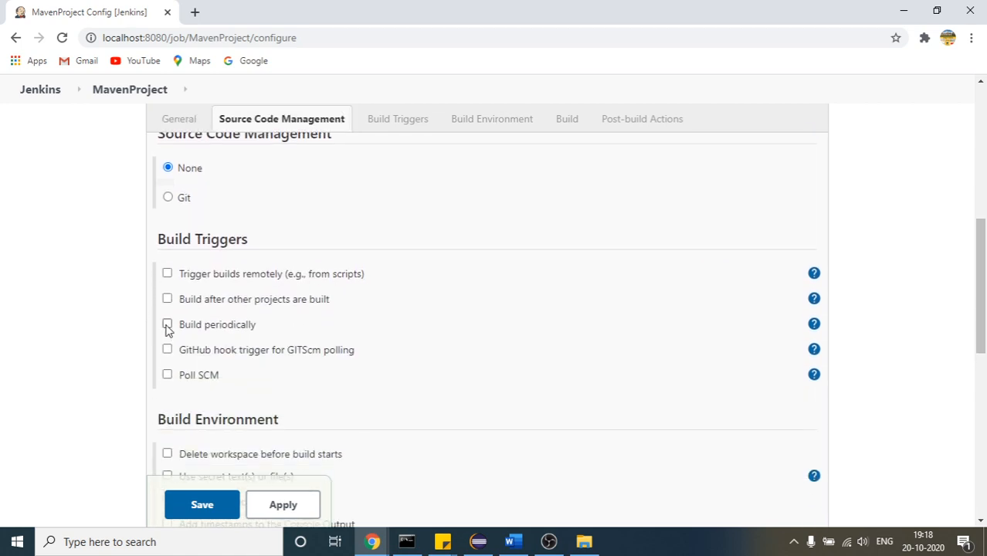
pyautogui.click(168, 325)
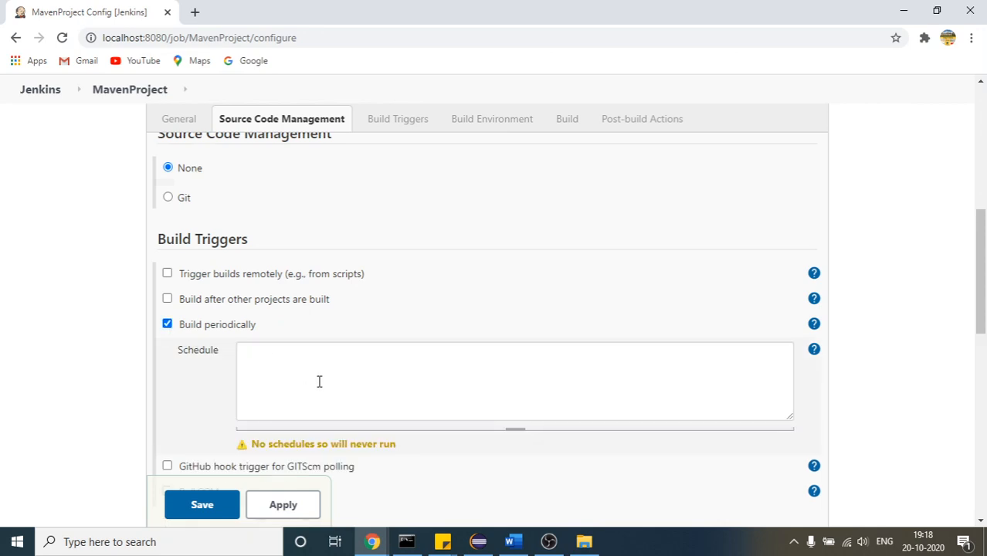
pyautogui.click(250, 357)
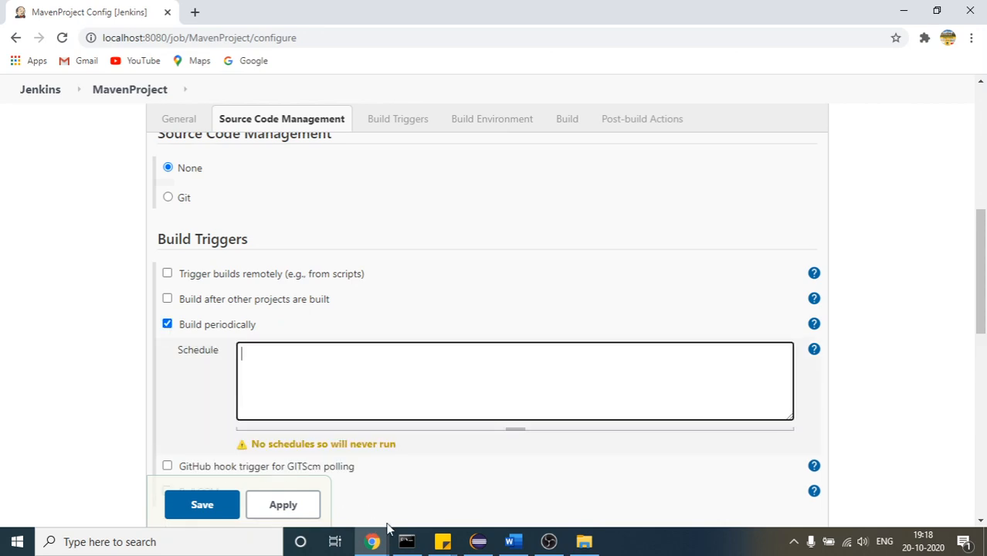
# Switch to the Jenkins Setup document in Word and add two new lines below the DAYWEEK line
pyautogui.click(512, 542)
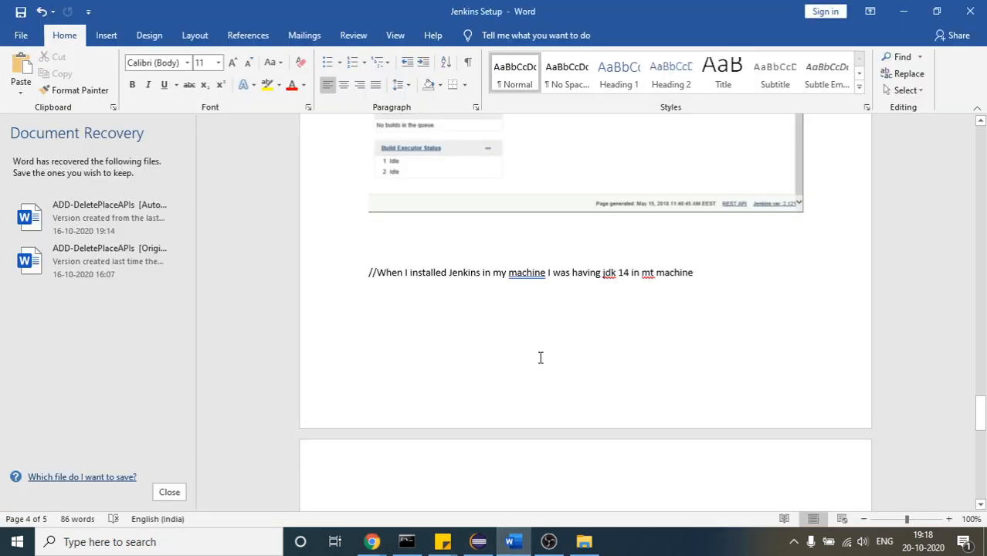
pyautogui.moveTo(983, 418); pyautogui.dragTo(984, 445)
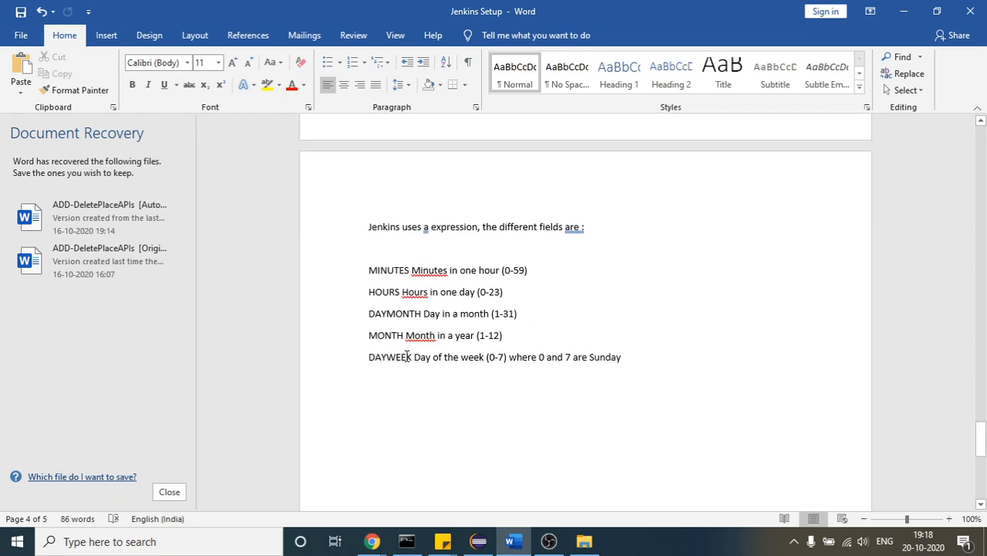
pyautogui.click(635, 361)
pyautogui.press('Return')
pyautogui.press('Return')
# Highlight the MINUTES field and its 0-59 range, and enter the example values 50 19 below the field list
pyautogui.doubleClick(384, 272)
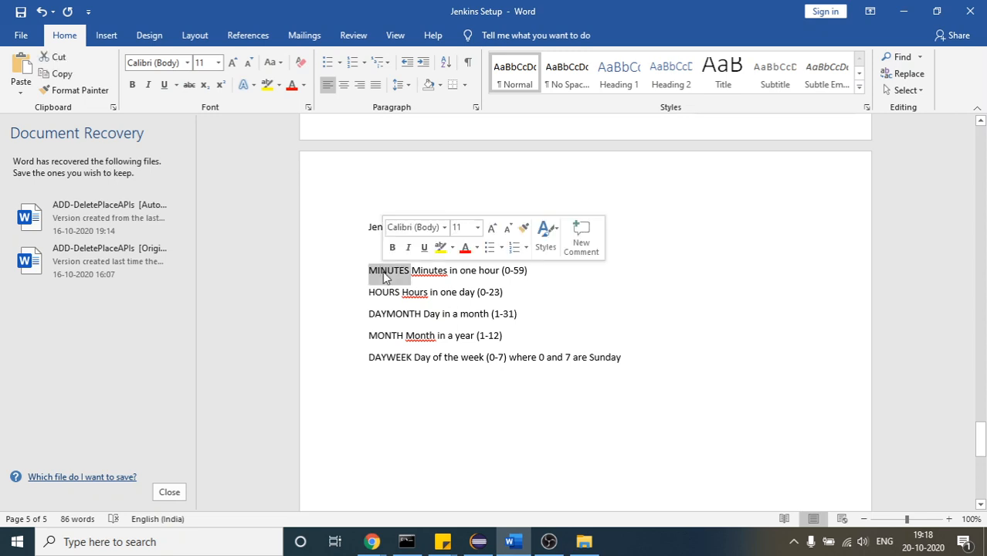
pyautogui.doubleClick(509, 272)
pyautogui.click(374, 401)
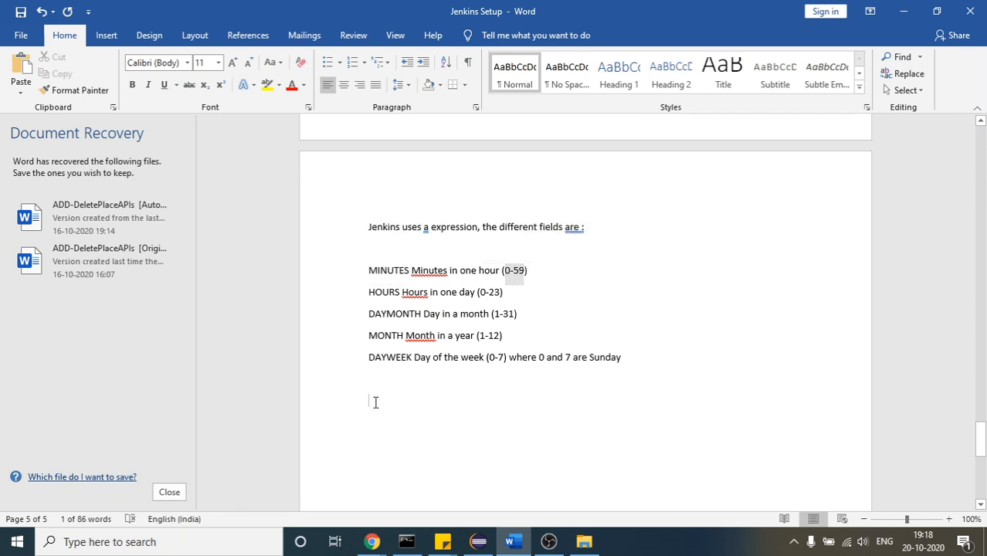
pyautogui.write('50')
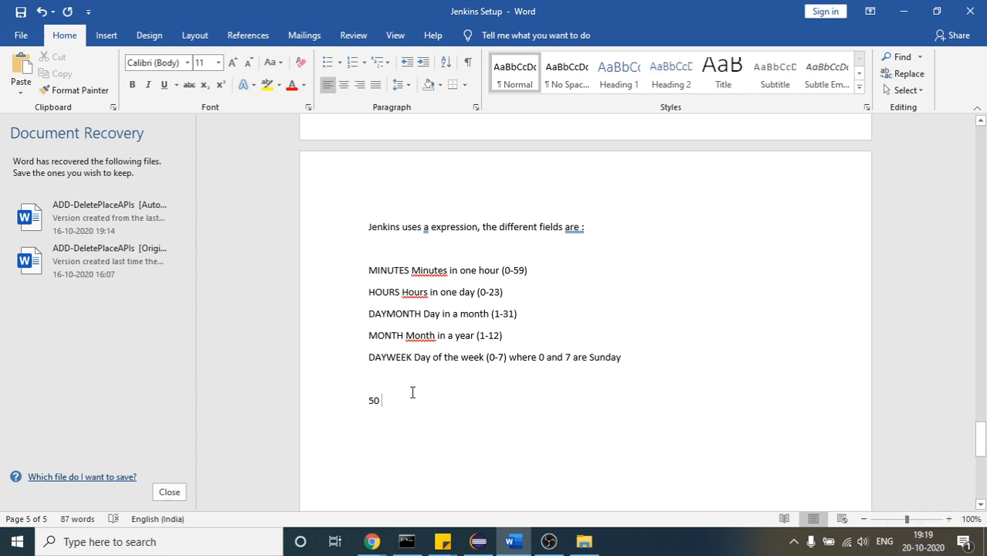
pyautogui.write('19')
pyautogui.press('BackSpace')
pyautogui.press('BackSpace')
pyautogui.press('BackSpace')
# Highlight the example values 50 and 19, try replacing 19 with 7, and undo the replacement
pyautogui.doubleClick(370, 401)
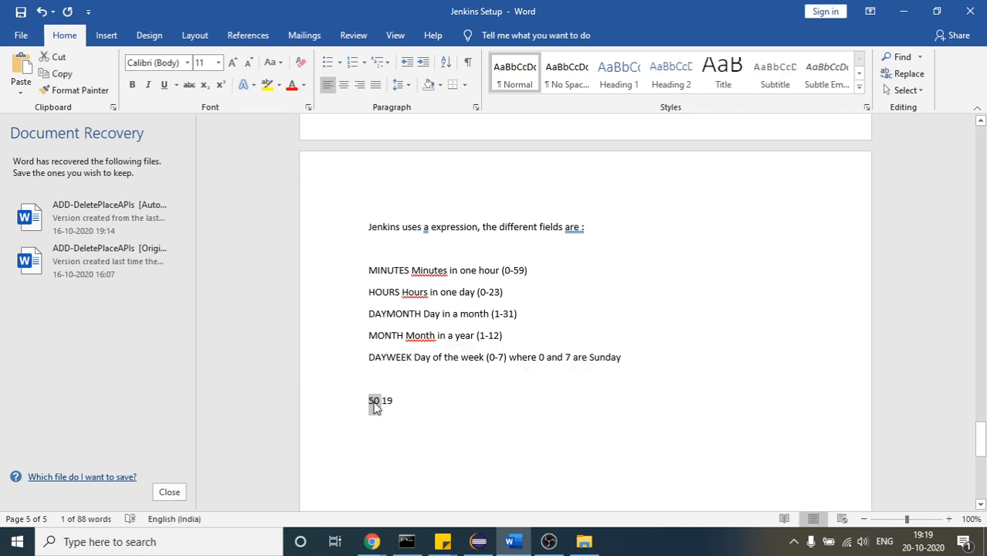
pyautogui.click(376, 402)
pyautogui.doubleClick(389, 402)
pyautogui.doubleClick(371, 402)
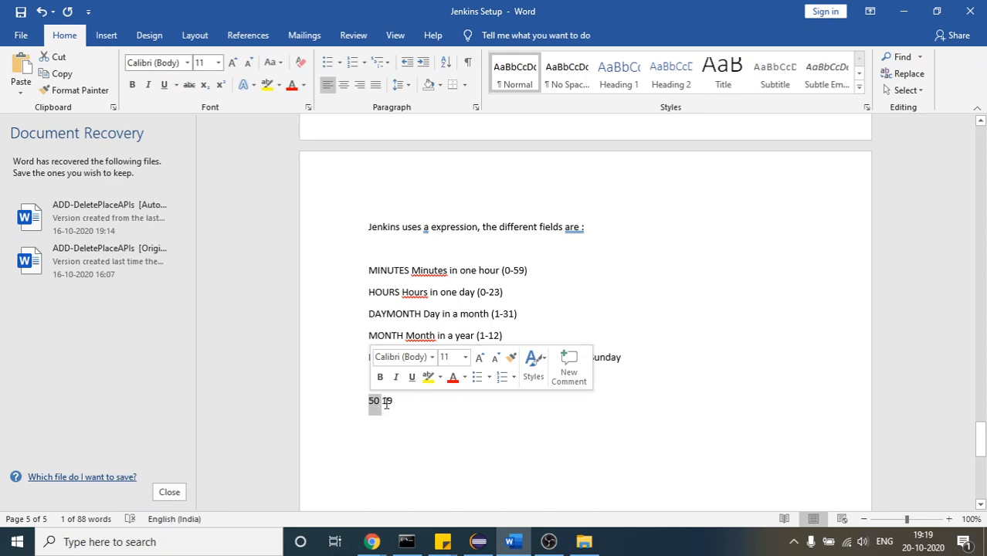
pyautogui.doubleClick(386, 403)
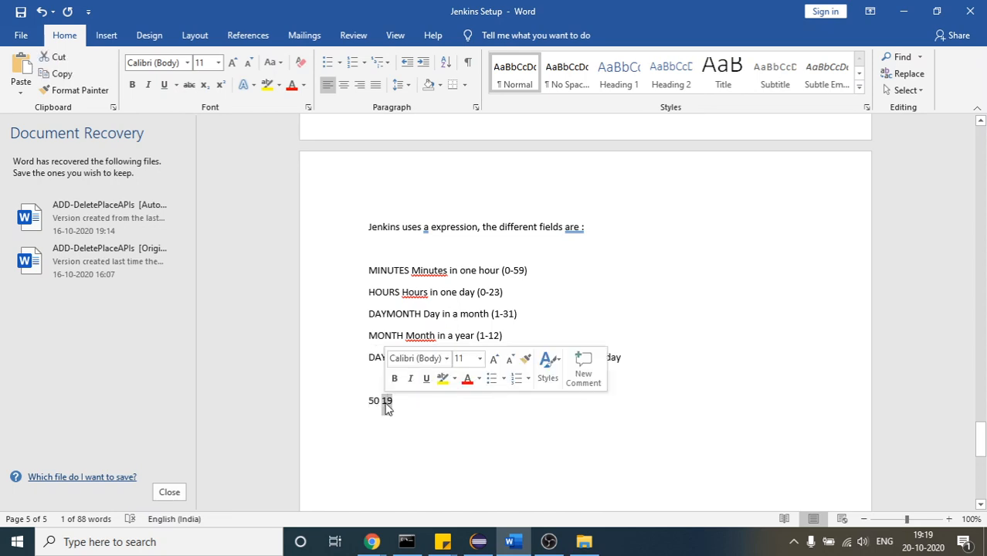
pyautogui.write('7')
pyautogui.hotkey('ctrl', 'z')
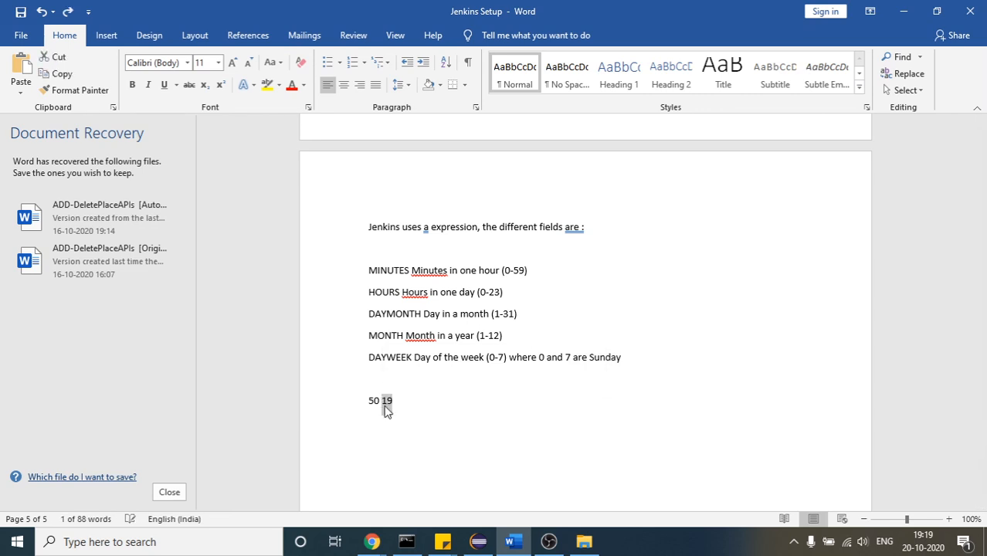
pyautogui.press('Down')
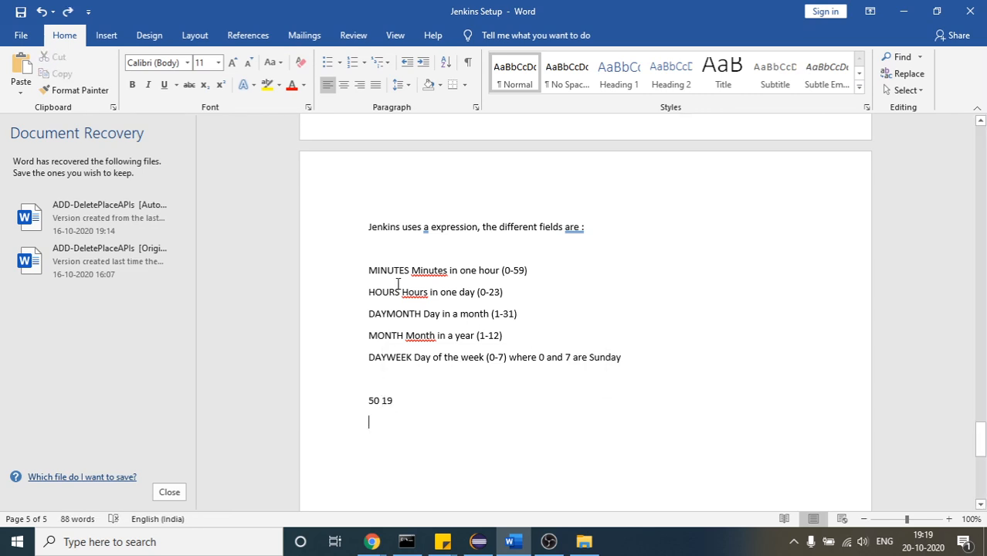
# Highlight the MINUTES, HOURS and DAYMONTH entries, and add 25 as the day of the month after 50 19
pyautogui.click(372, 265)
pyautogui.doubleClick(372, 265)
pyautogui.doubleClick(371, 292)
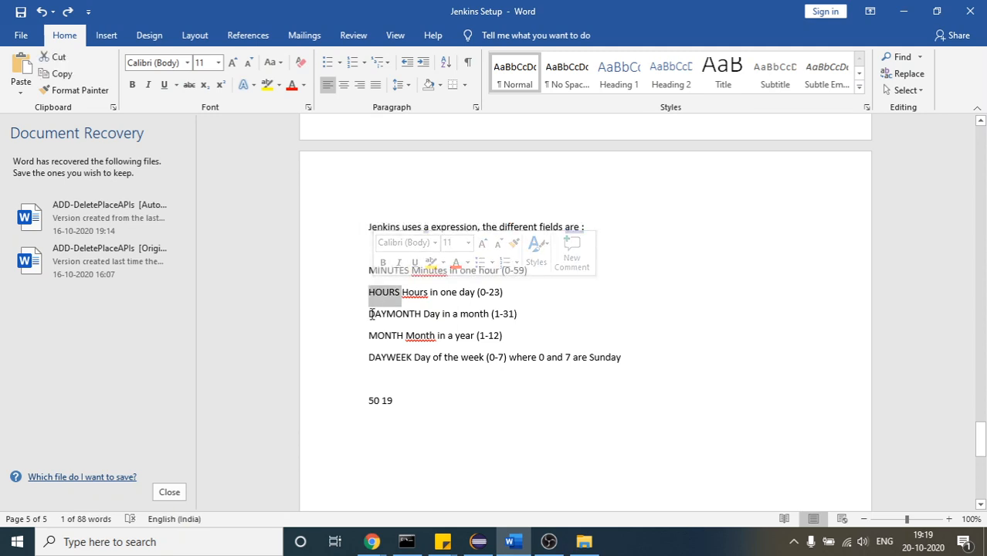
pyautogui.moveTo(372, 313); pyautogui.dragTo(486, 316)
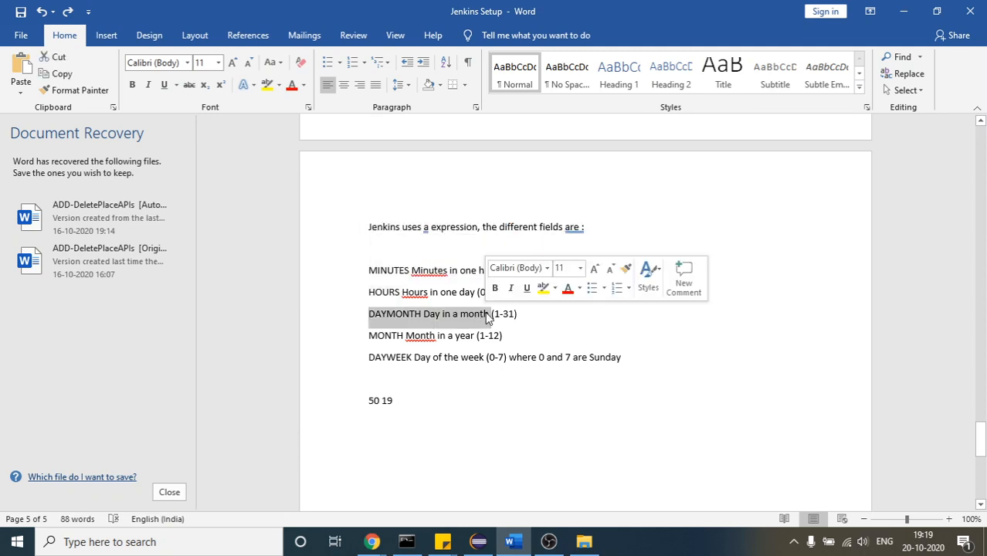
pyautogui.click(487, 316)
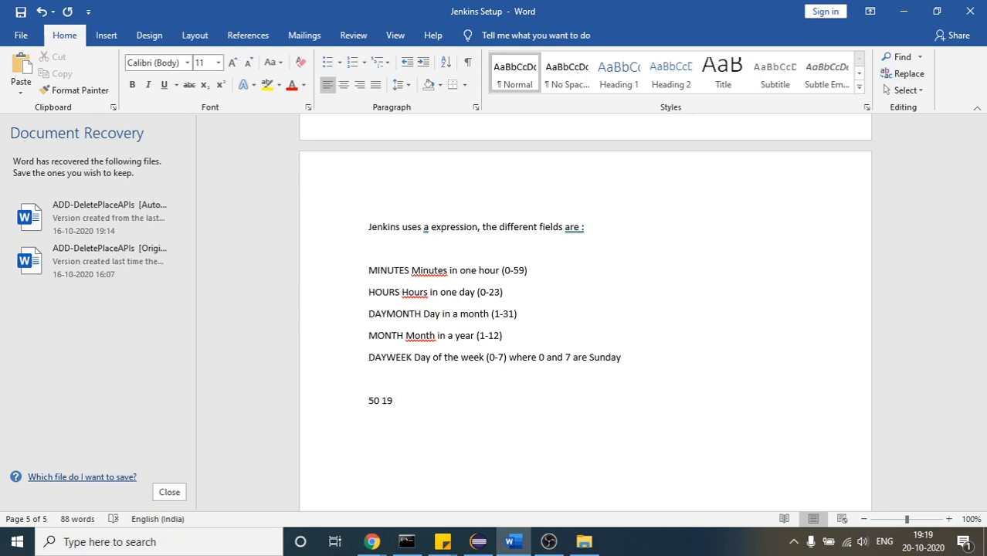
pyautogui.write('25')
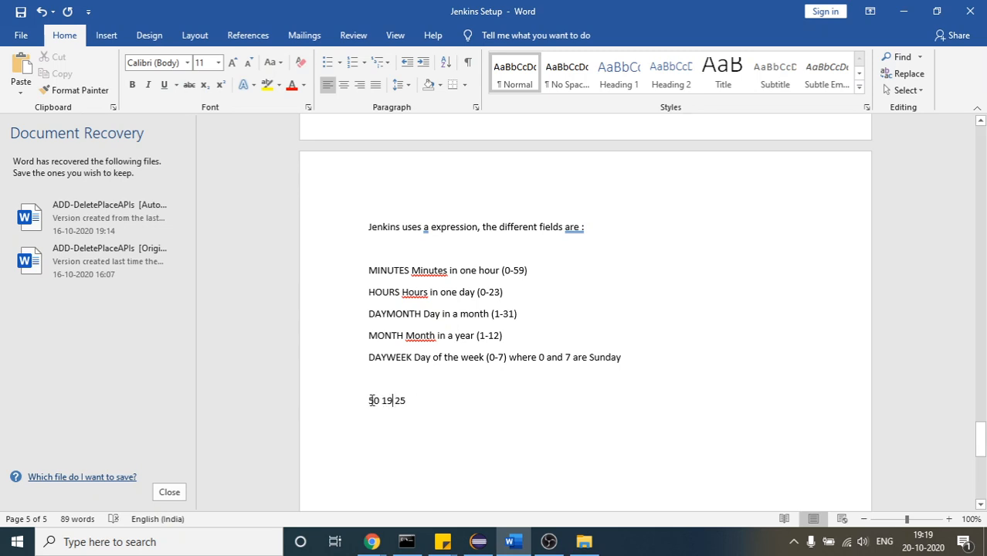
# Highlight the example value 50 and the MONTH field name, add 11 as the month after 50 19 25, and highlight it
pyautogui.doubleClick(372, 400)
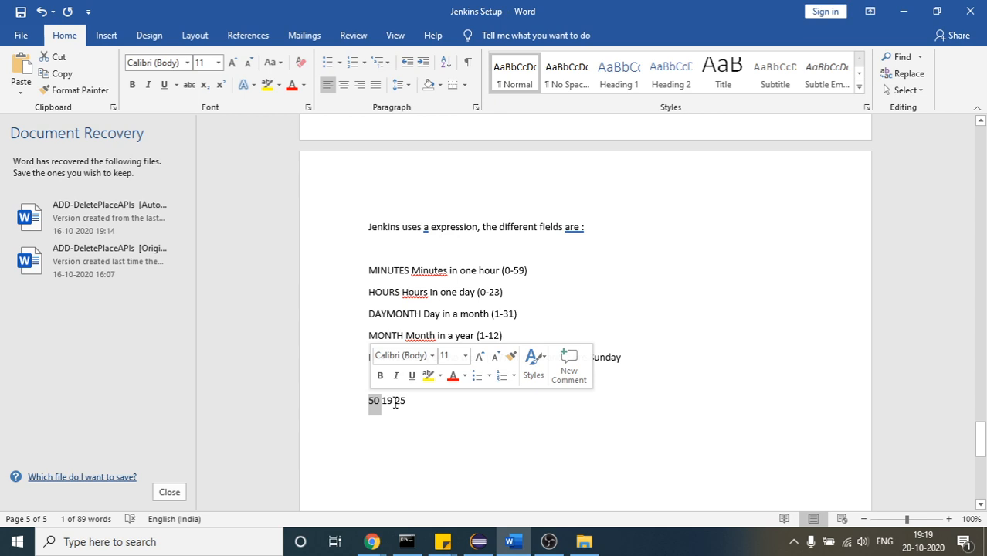
pyautogui.click(394, 328)
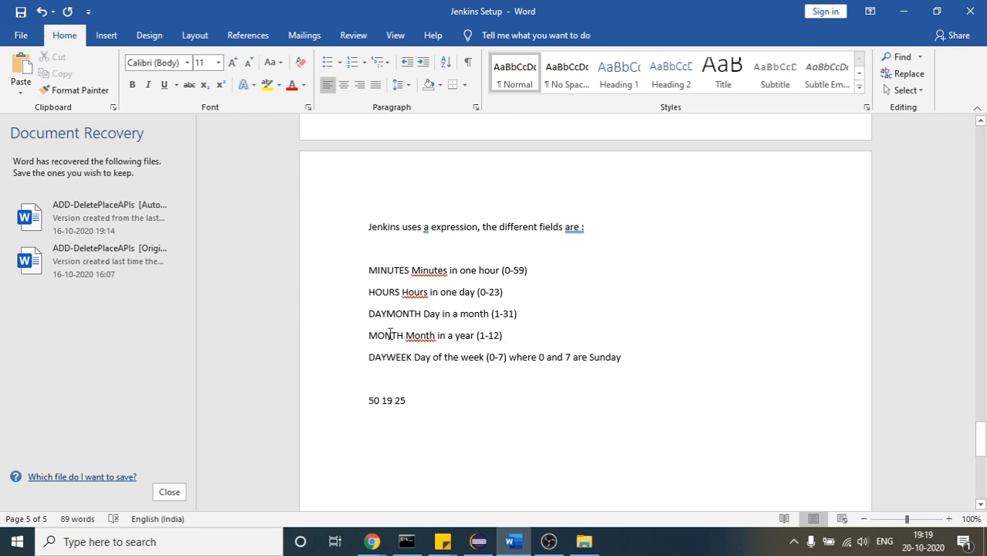
pyautogui.doubleClick(390, 334)
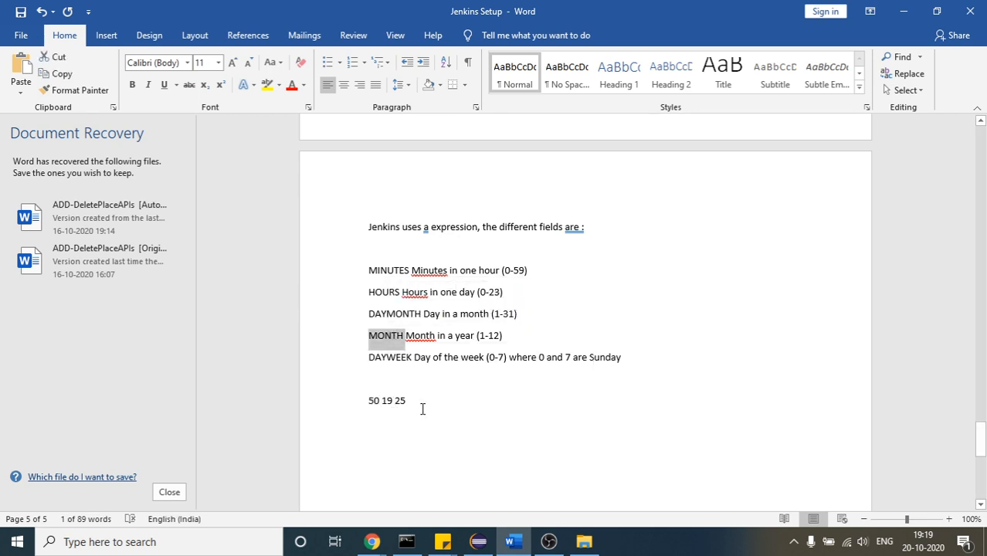
pyautogui.moveTo(931, 543)
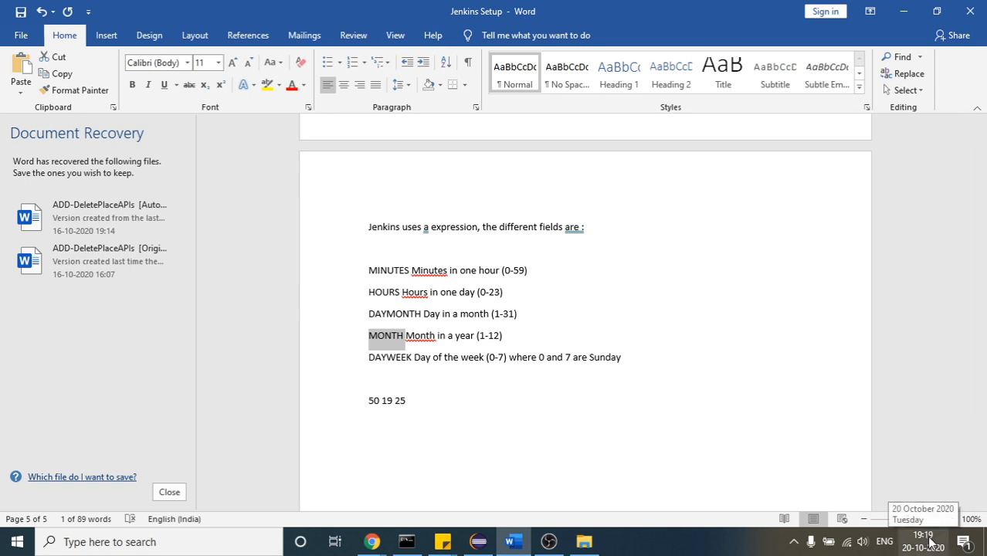
pyautogui.click(422, 403)
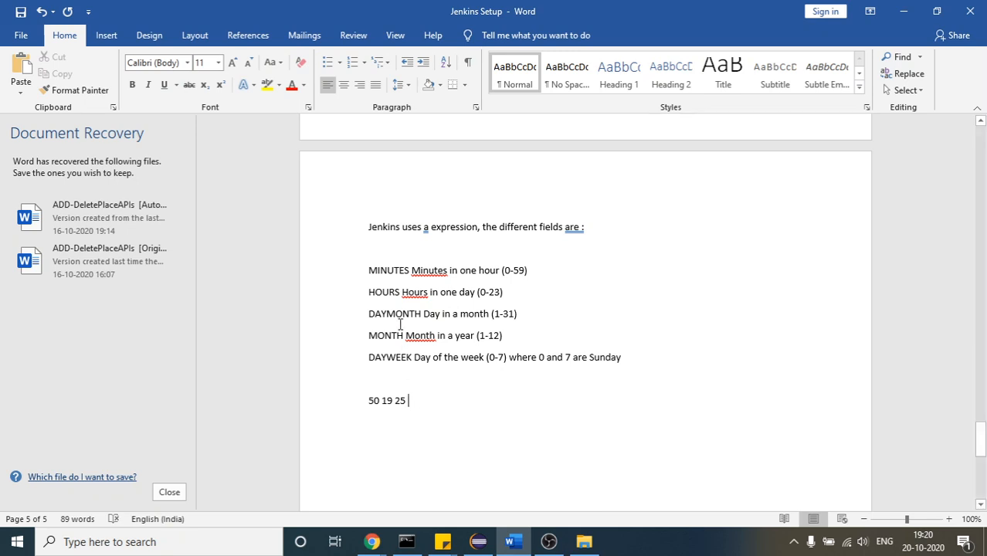
pyautogui.write('11')
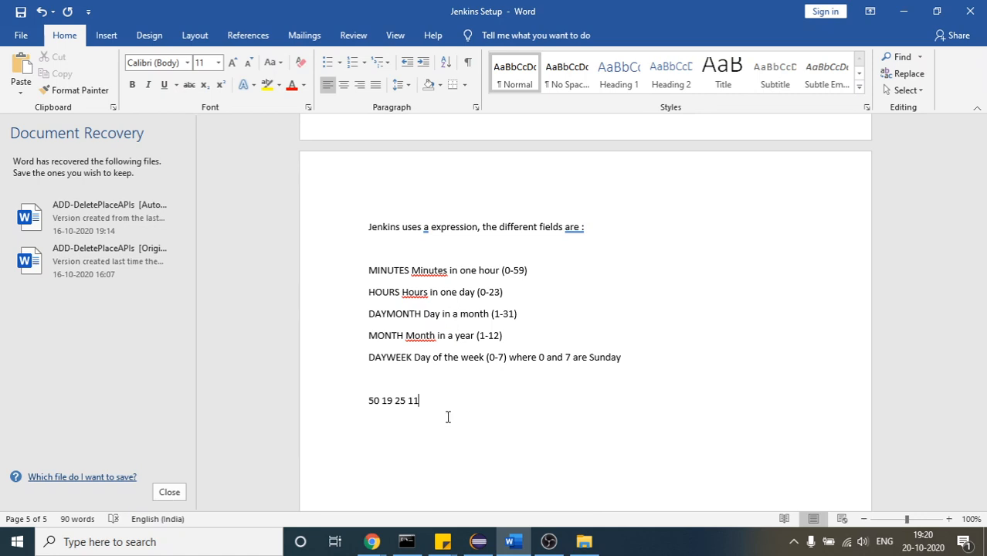
pyautogui.hotkey('ctrl', 'shift', 'Left')
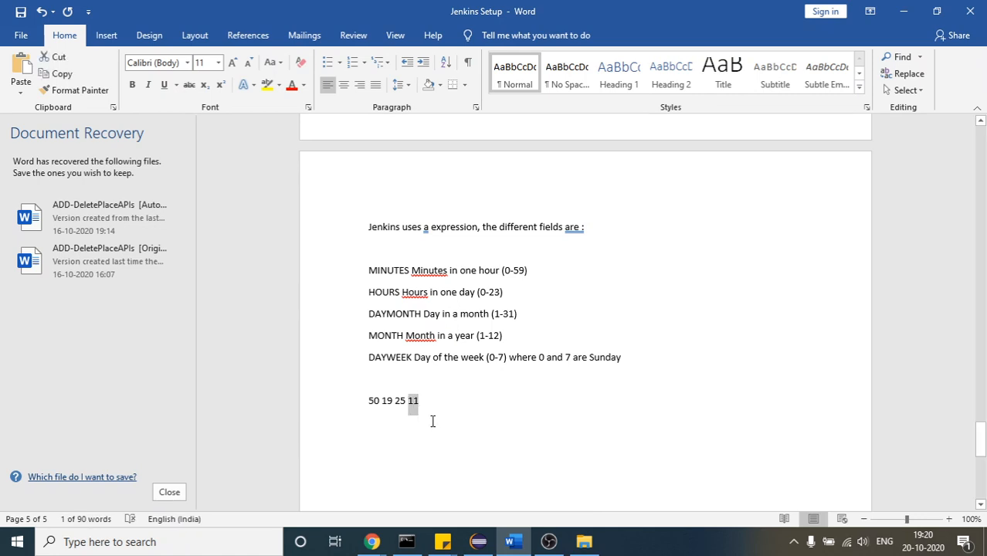
pyautogui.click(431, 419)
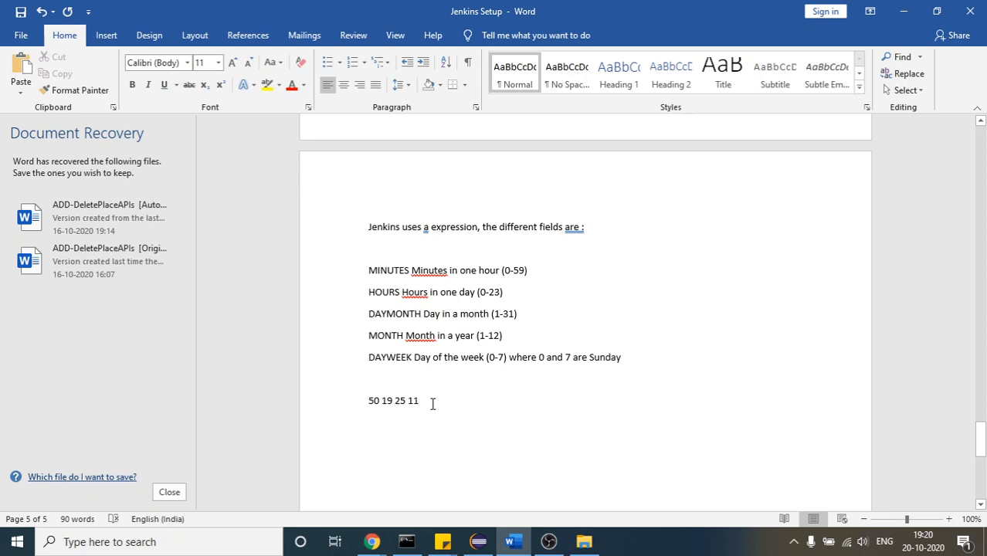
# Delete the 25 and 11 from the example line and replace the minutes value 50 with 22
pyautogui.press('BackSpace')
pyautogui.press('BackSpace')
pyautogui.press('BackSpace')
pyautogui.press('BackSpace')
pyautogui.press('BackSpace')
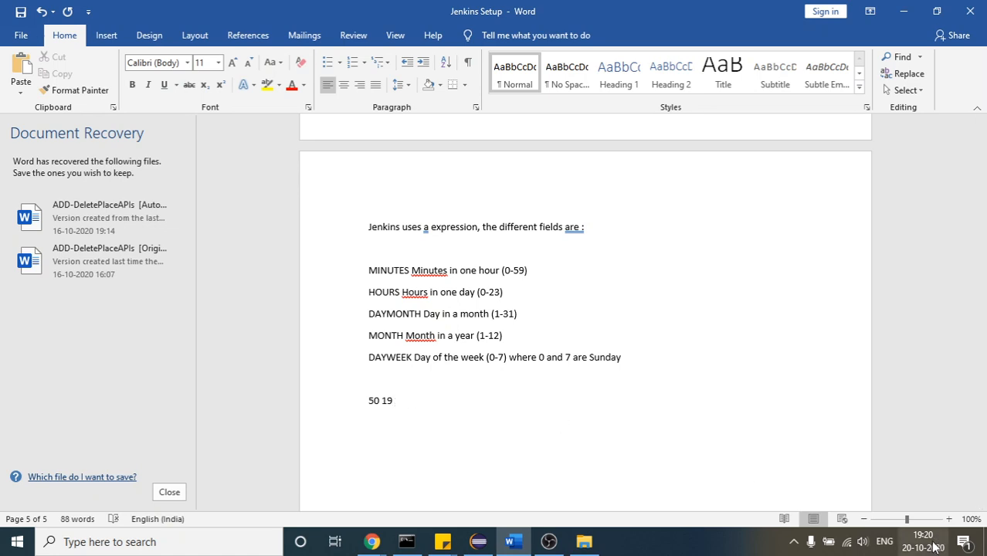
pyautogui.moveTo(931, 546)
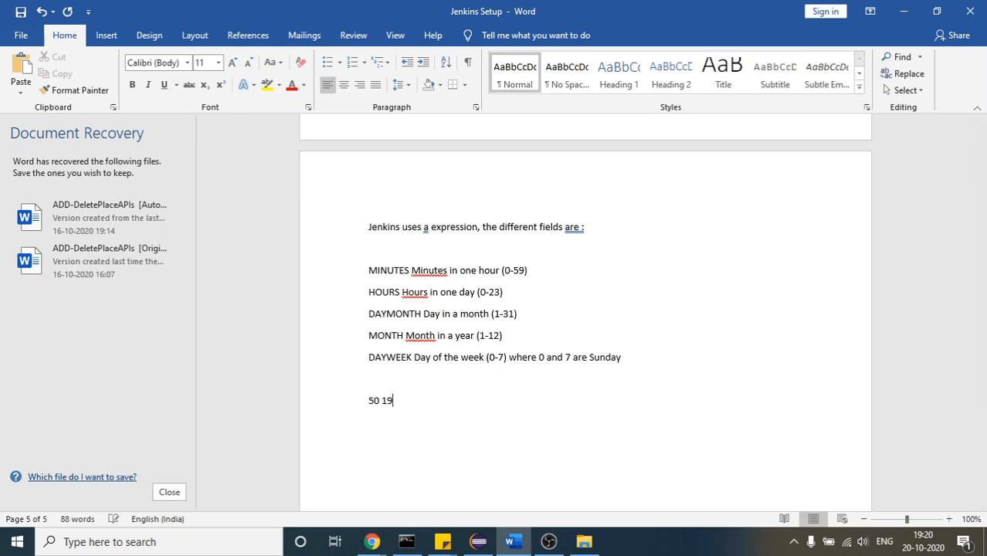
pyautogui.doubleClick(395, 400)
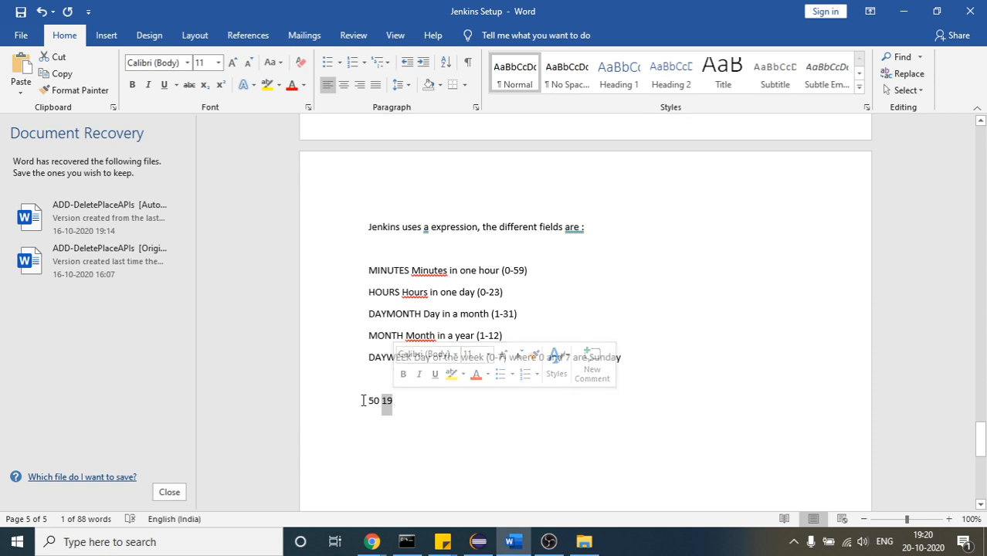
pyautogui.moveTo(378, 398); pyautogui.dragTo(377, 403)
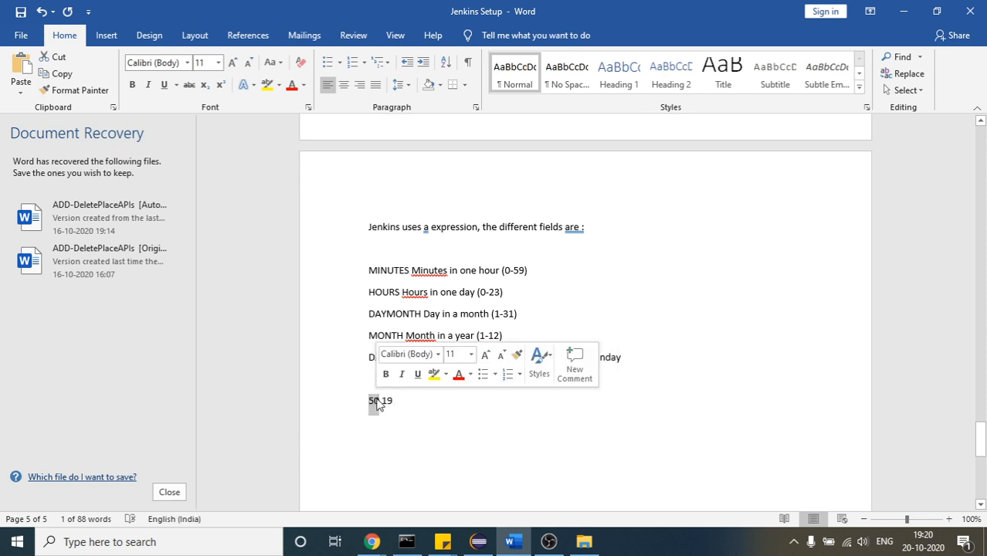
pyautogui.click(378, 403)
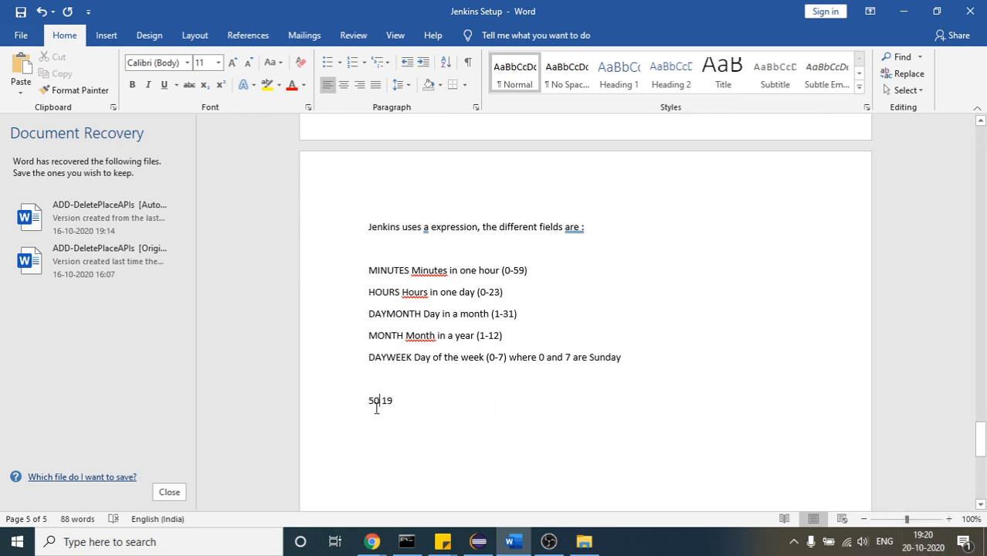
pyautogui.press('BackSpace')
pyautogui.press('BackSpace')
pyautogui.write('22')
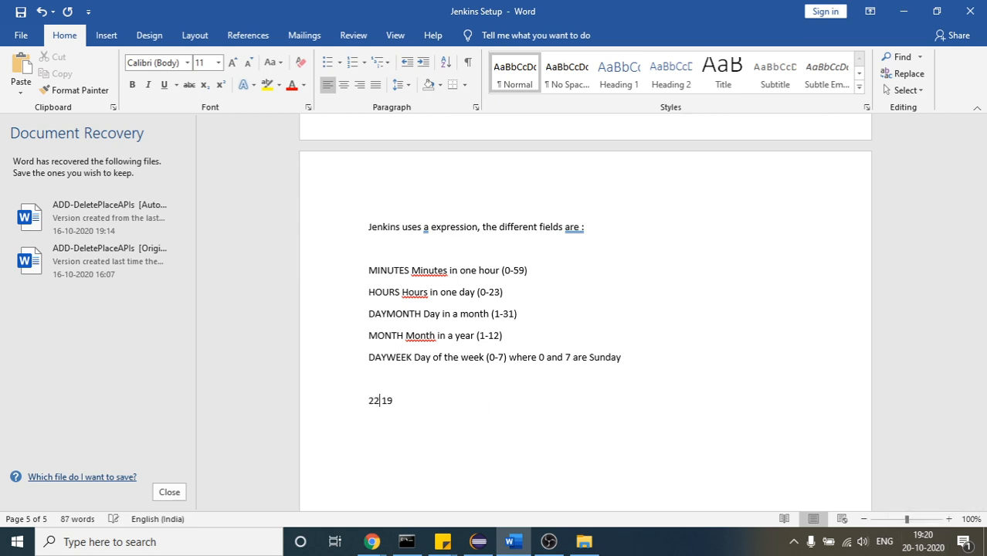
pyautogui.doubleClick(372, 402)
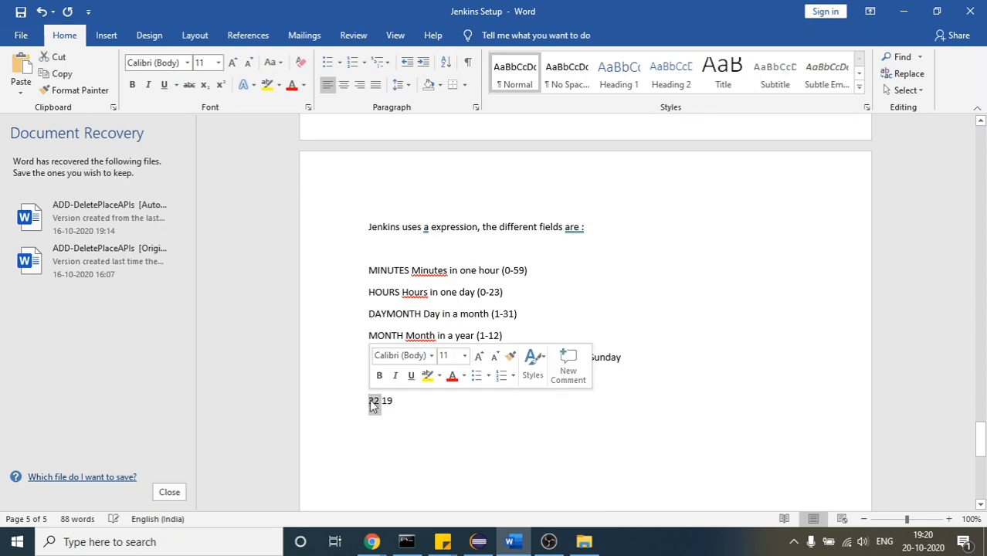
# Highlight the DAYMONTH entry and its 1-31 range, and complete the example expression as 22 19 * * *
pyautogui.click(403, 399)
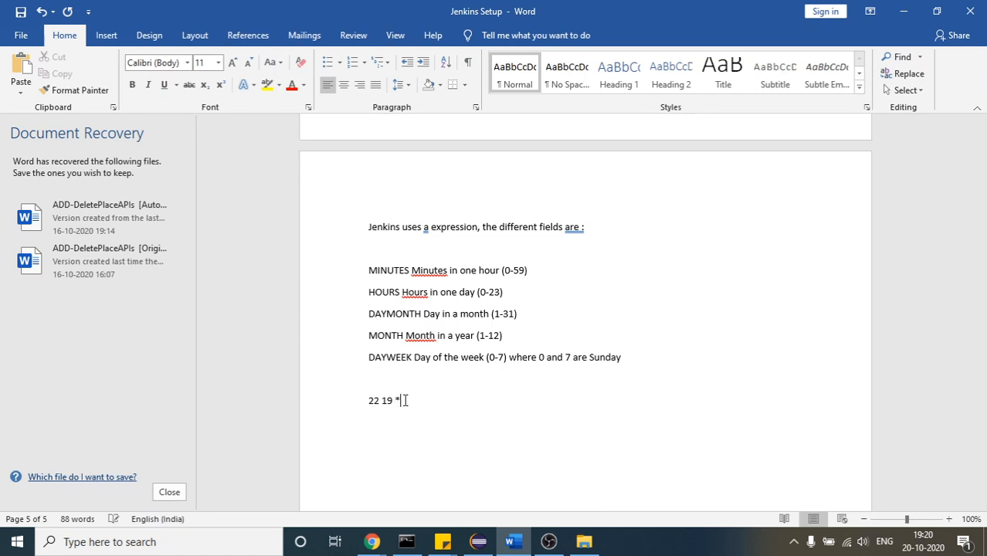
pyautogui.write('*')
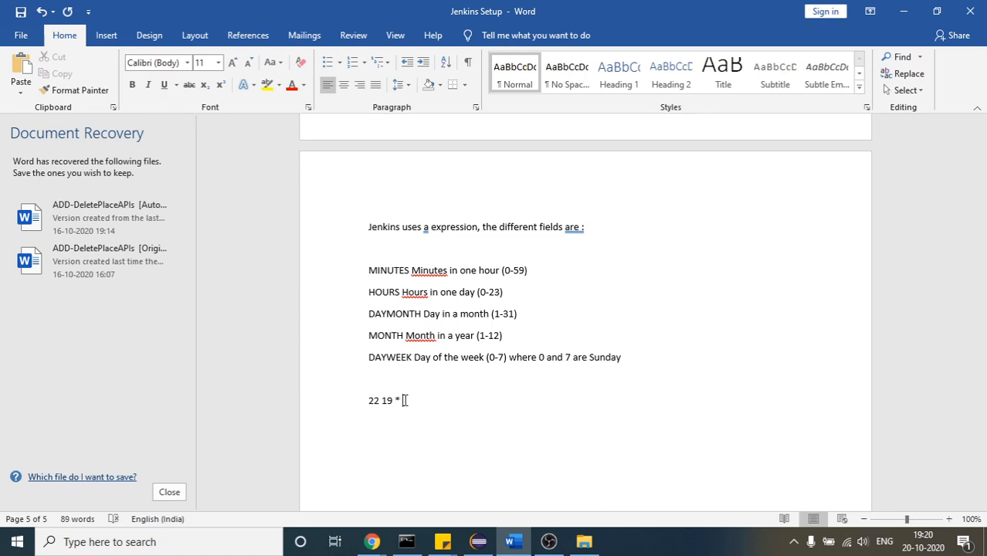
pyautogui.doubleClick(395, 313)
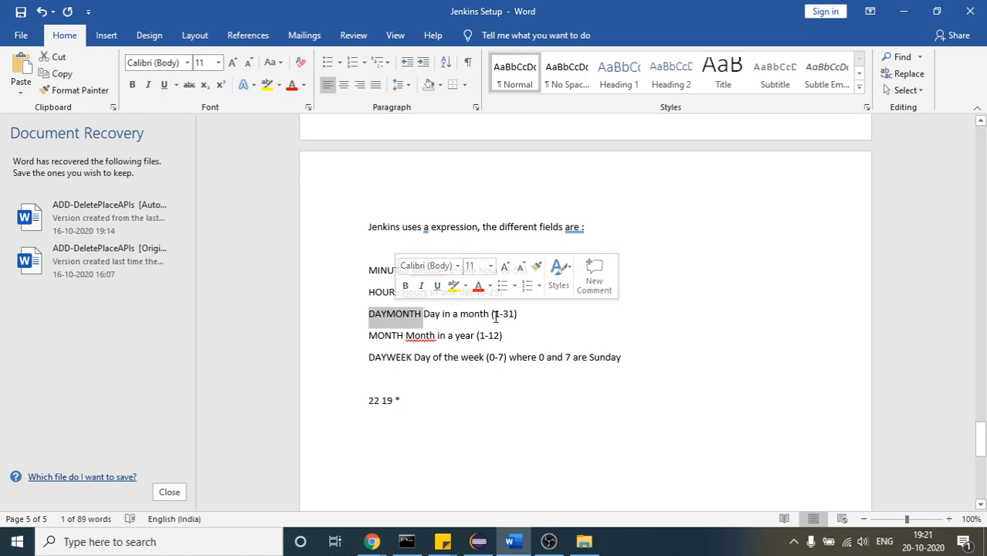
pyautogui.moveTo(494, 314); pyautogui.dragTo(514, 314)
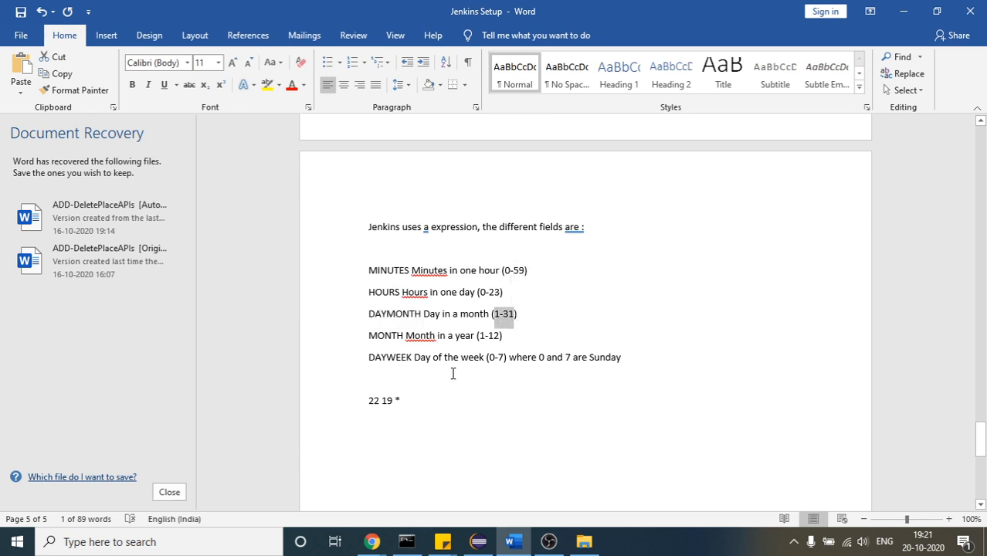
pyautogui.click(401, 401)
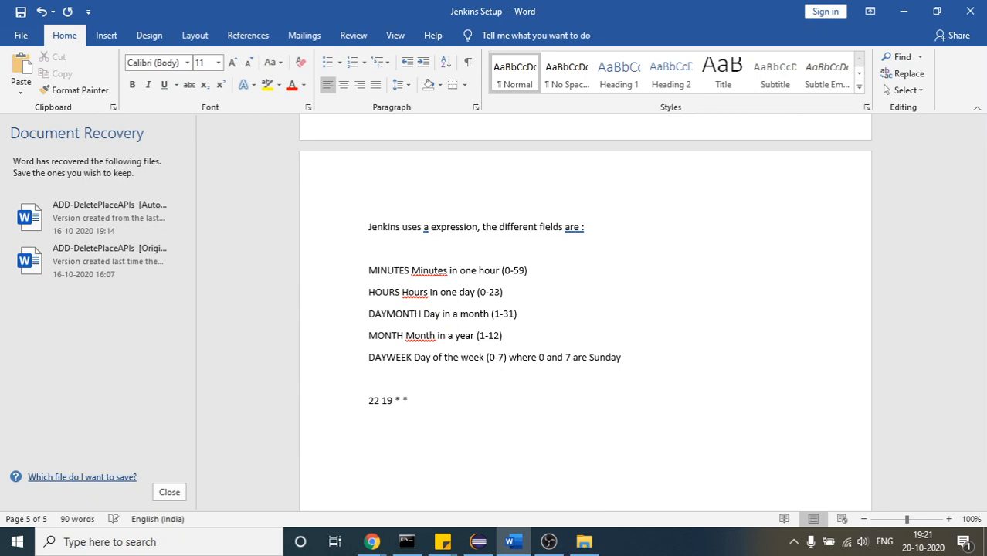
pyautogui.write('*')
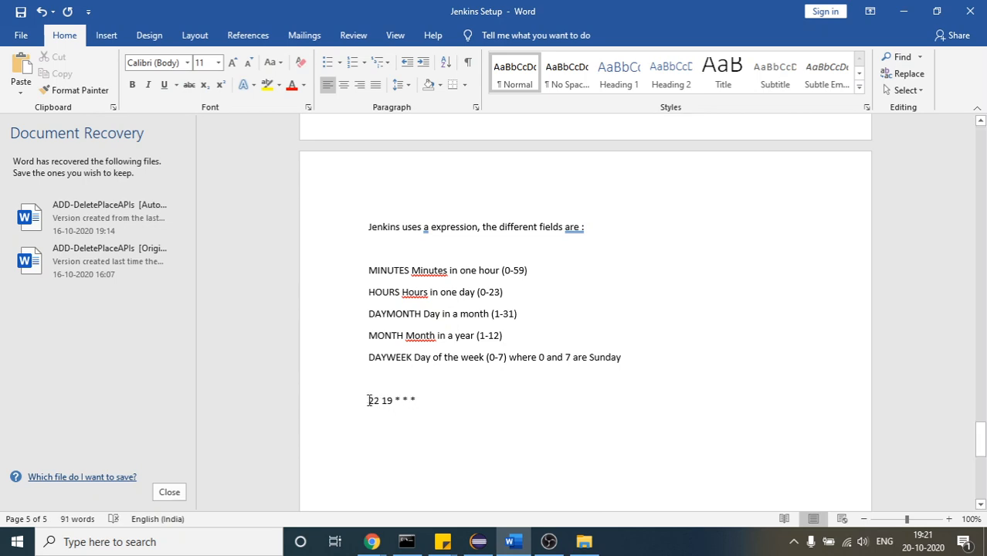
# Highlight the whole expression 22 19 * * * and its middle asterisk to review the fields
pyautogui.tripleClick(369, 401)
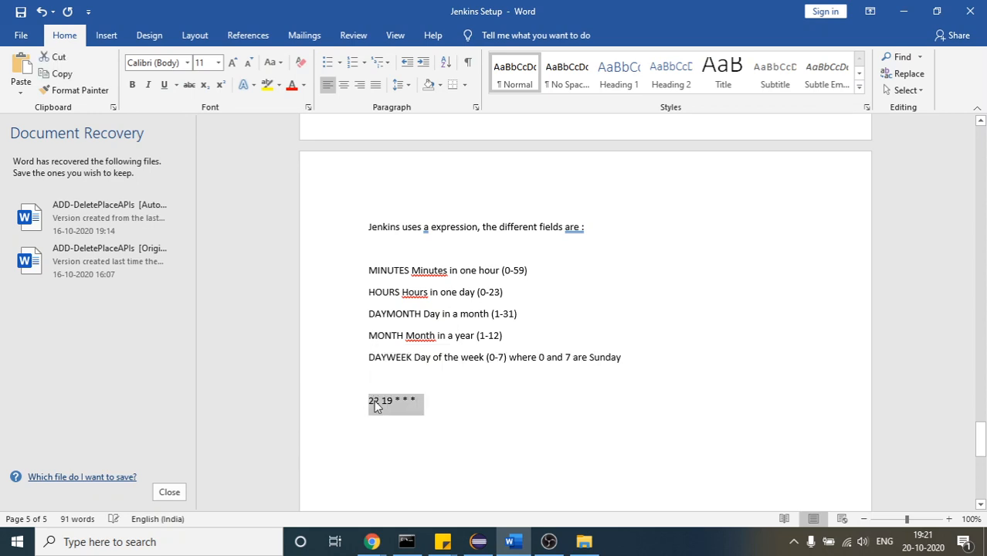
pyautogui.click(372, 401)
pyautogui.moveTo(370, 401); pyautogui.dragTo(412, 399)
pyautogui.click(412, 400)
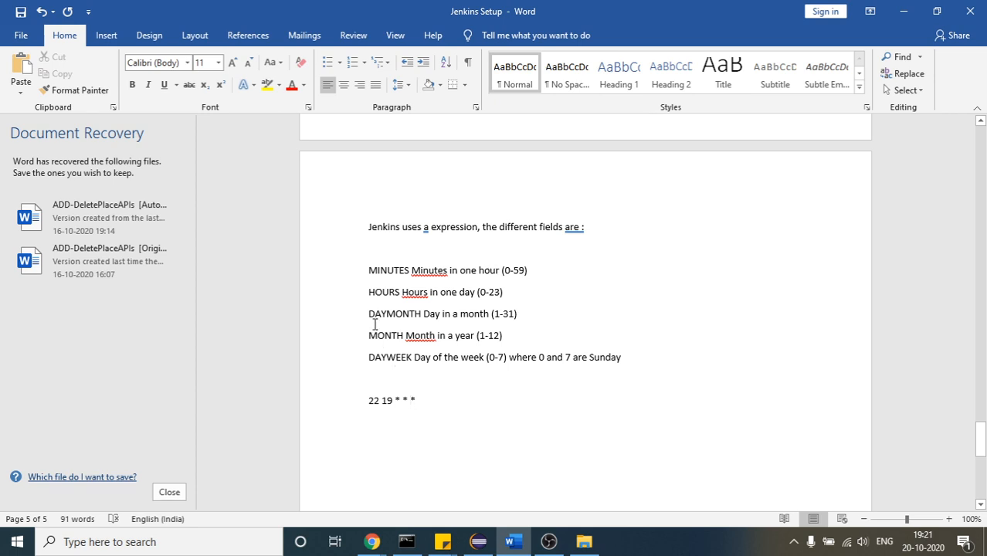
pyautogui.doubleClick(406, 399)
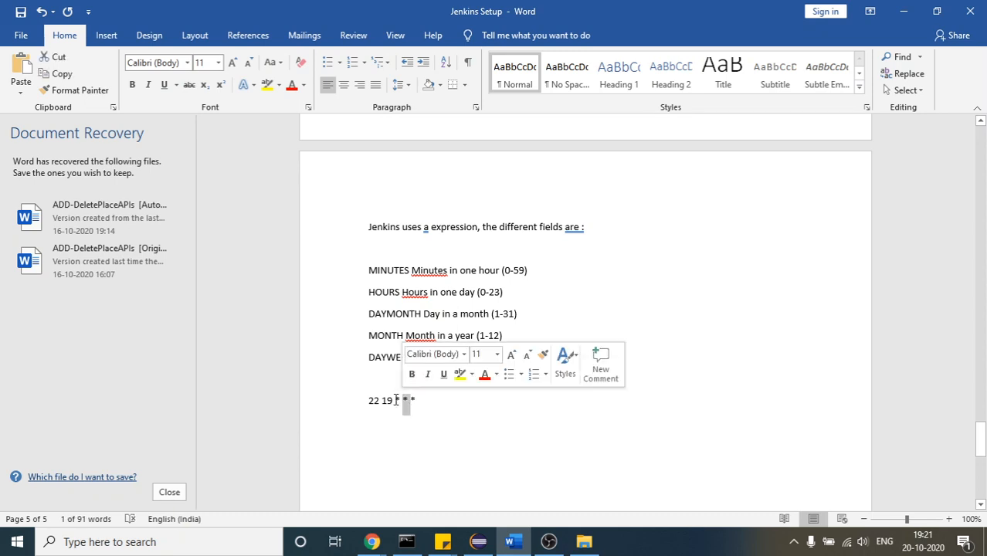
pyautogui.click(395, 400)
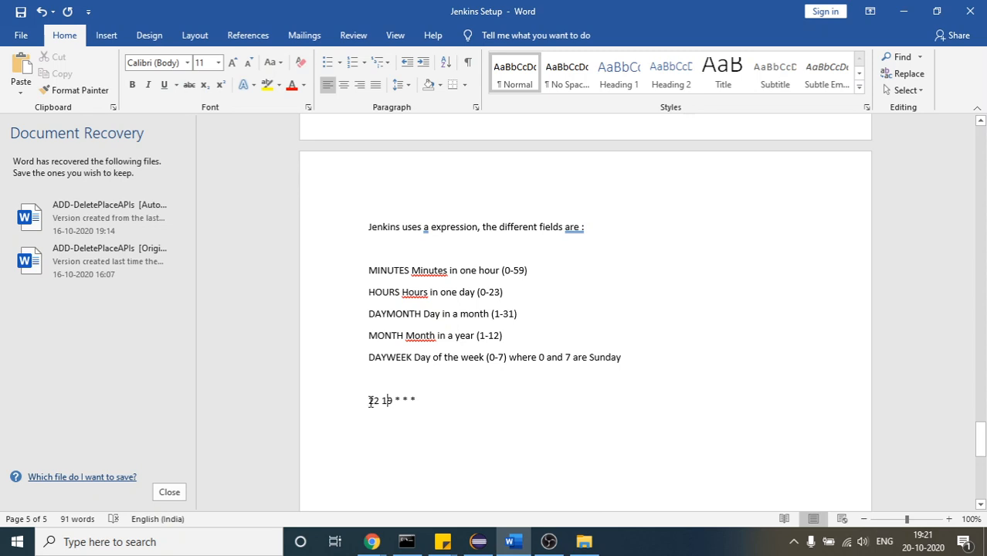
# Change the minutes value in the example expression to 23 and copy the whole line
pyautogui.moveTo(369, 402); pyautogui.dragTo(374, 408)
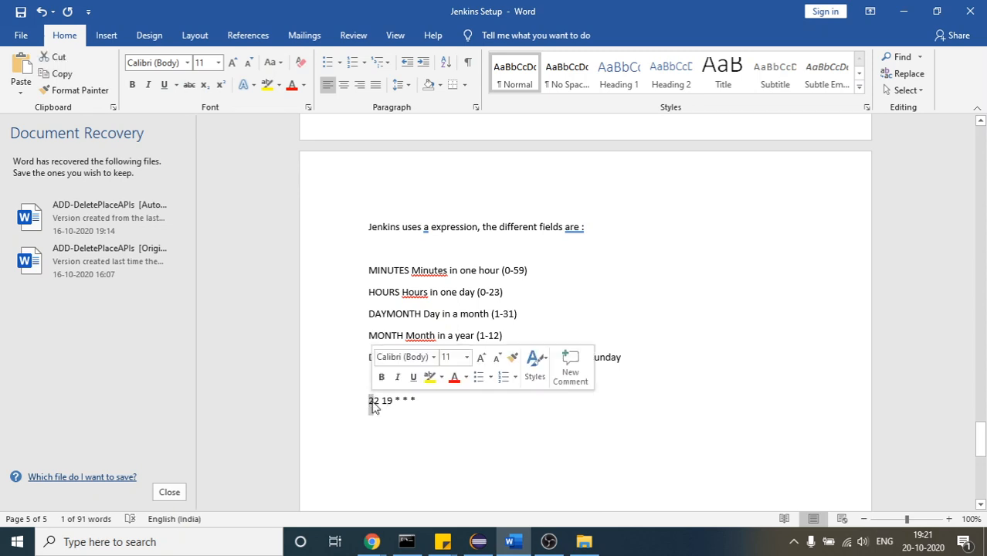
pyautogui.click(374, 406)
pyautogui.press('BackSpace')
pyautogui.press('BackSpace')
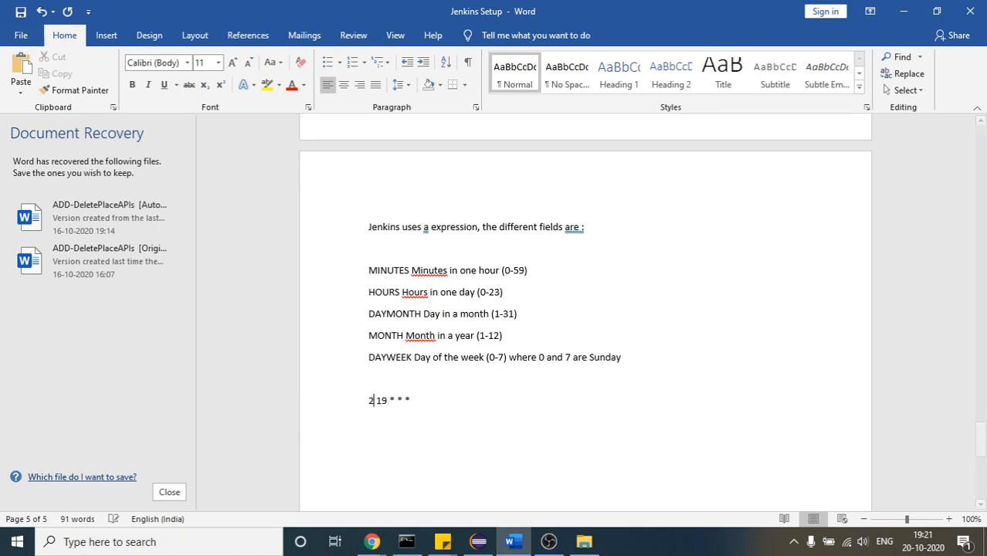
pyautogui.write('23')
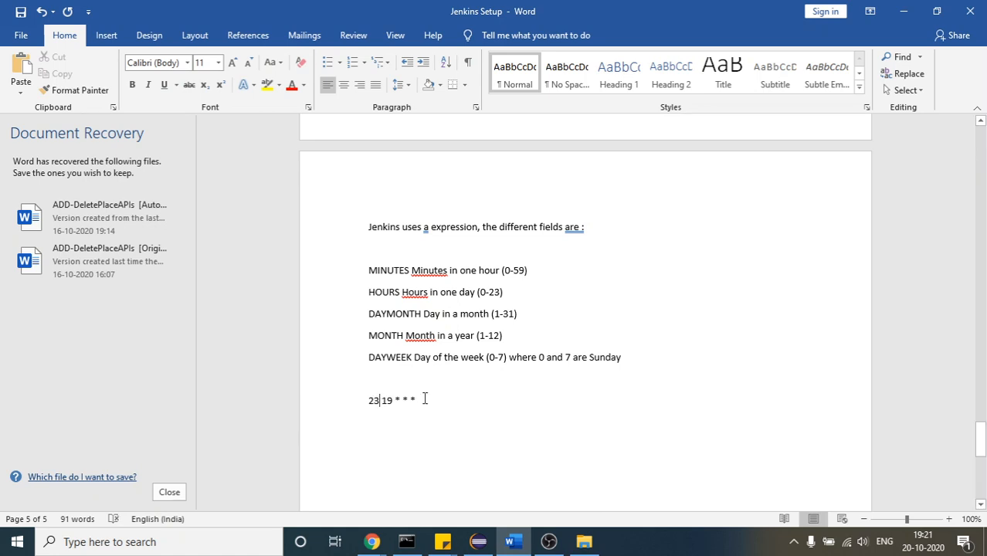
pyautogui.moveTo(429, 398); pyautogui.dragTo(356, 399)
pyautogui.hotkey('ctrl', 'c')
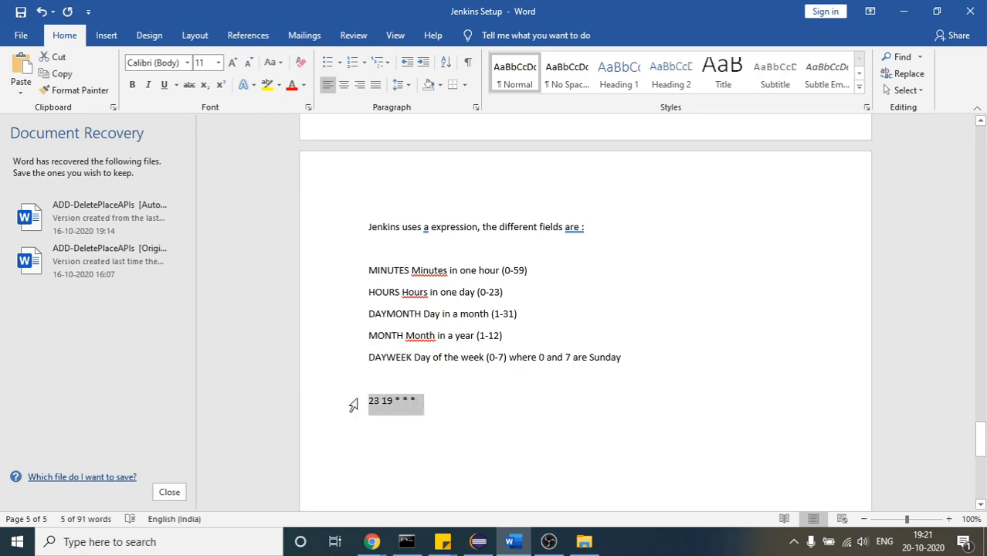
# Switch to the MavenProject configuration in Chrome and paste 23 19 * * * as the periodic build schedule
pyautogui.click(372, 541)
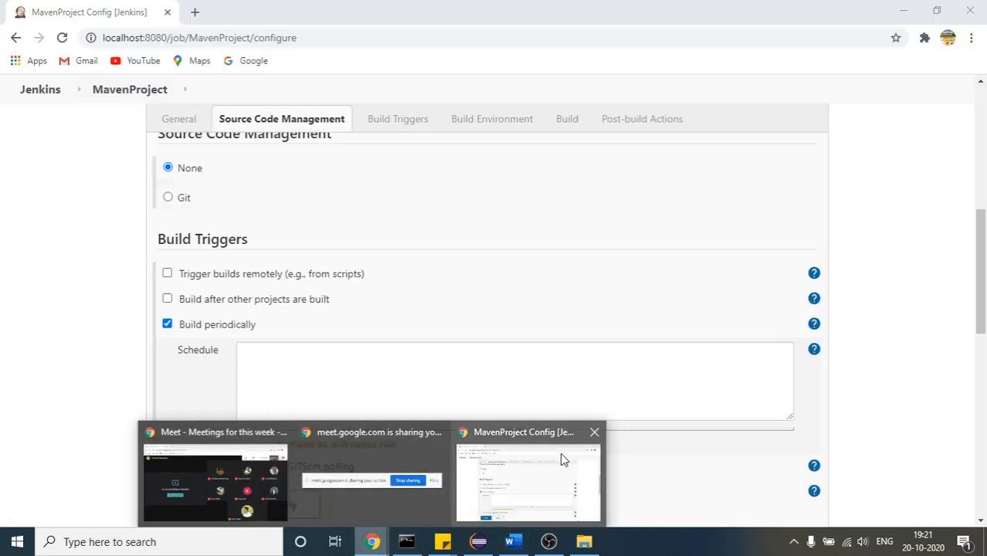
pyautogui.click(563, 459)
pyautogui.click(273, 382)
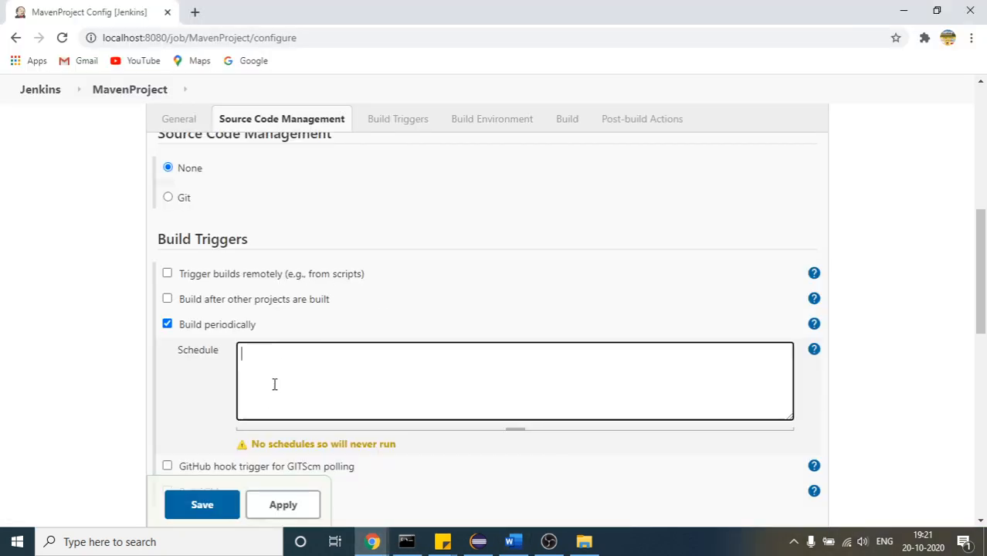
pyautogui.hotkey('ctrl', 'v')
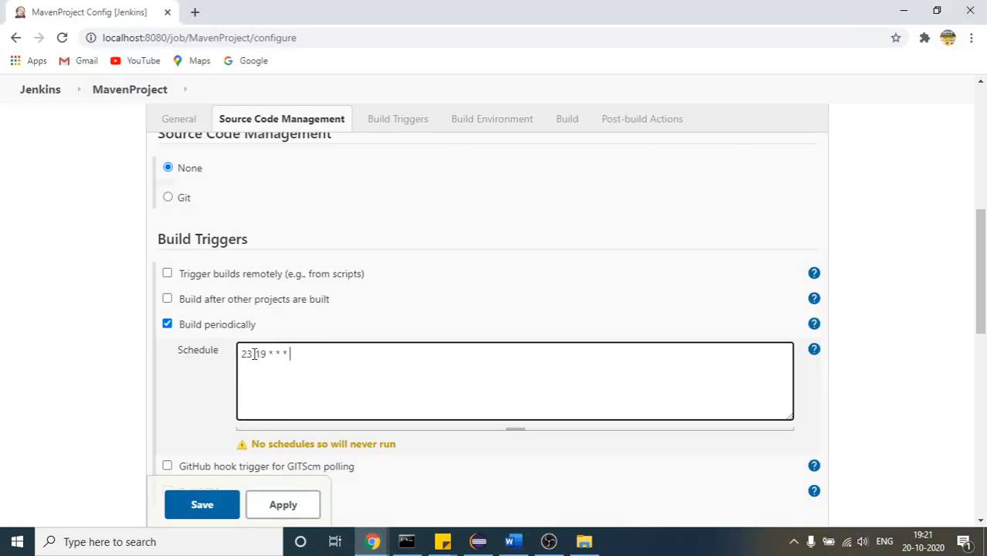
# Try removing the space between 23 and 19 in the build schedule, and save the job configuration
pyautogui.click(254, 353)
pyautogui.press('BackSpace')
pyautogui.press('Left')
pyautogui.press('Right')
pyautogui.press('Right')
pyautogui.press('Right')
pyautogui.press('Right')
pyautogui.press('Right')
pyautogui.press('Right')
pyautogui.press('Right')
pyautogui.press('Right')
pyautogui.press('Right')
pyautogui.press('Right')
pyautogui.click(185, 504)
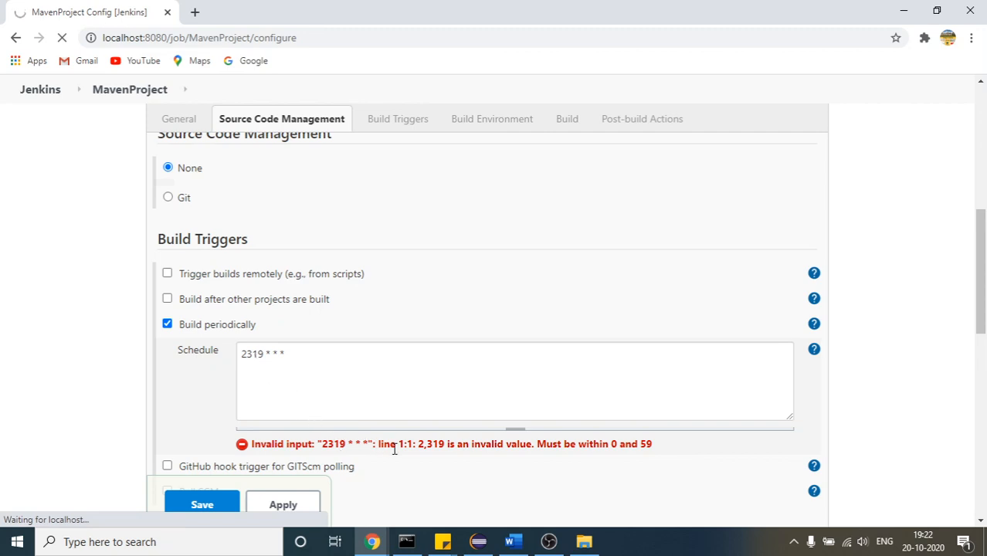
# Restore the build schedule to 23 19 * * *, check the HOURS range in the Word notes, and return to the job configuration
pyautogui.click(257, 355)
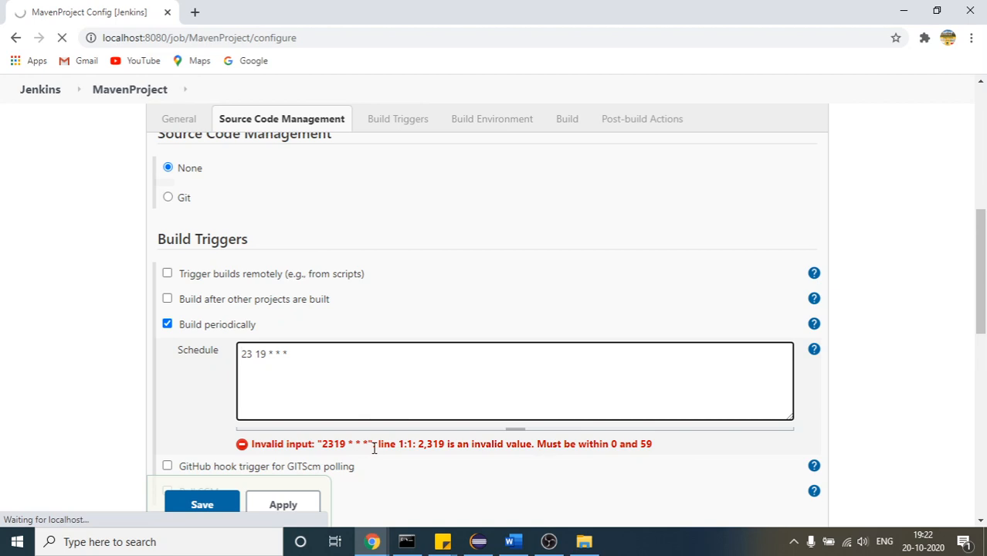
pyautogui.click(510, 543)
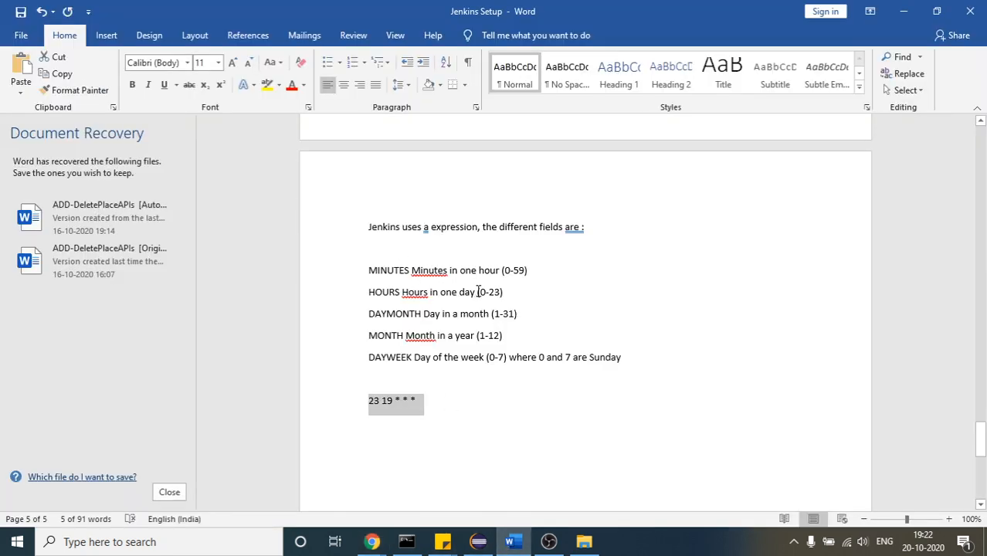
pyautogui.moveTo(489, 292); pyautogui.dragTo(458, 292)
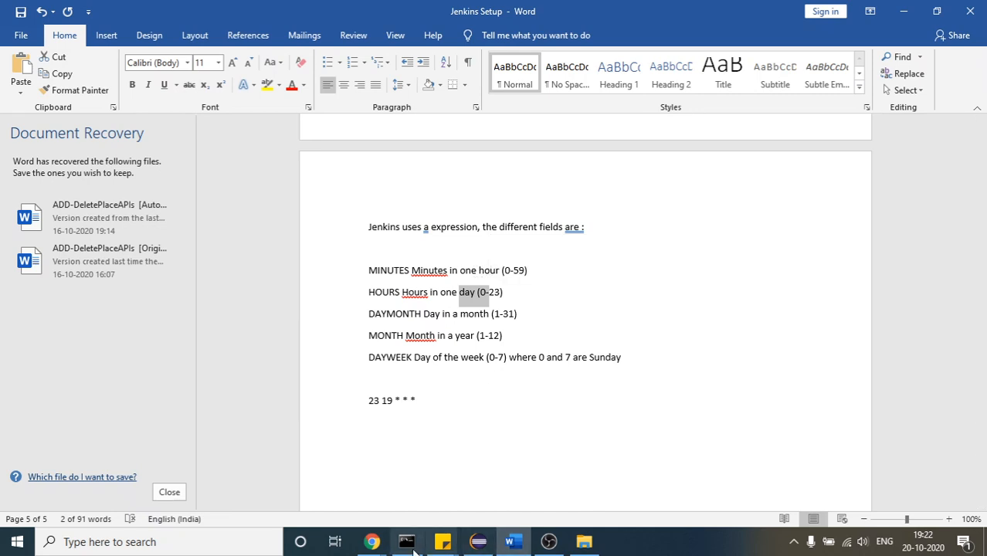
pyautogui.moveTo(373, 542)
pyautogui.click(529, 493)
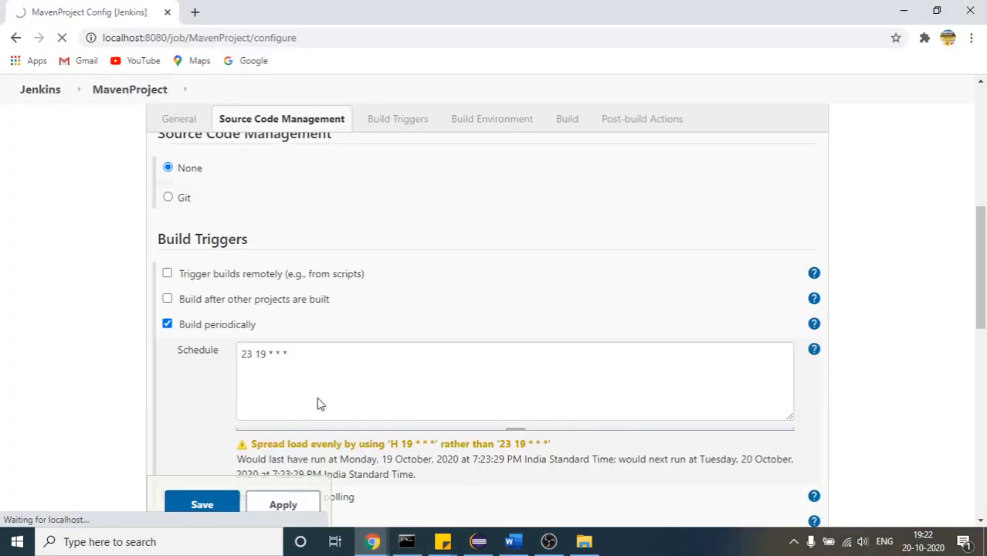
# Keep the periodic build schedule at 23 19 * * * and save the MavenProject configuration
pyautogui.click(245, 354)
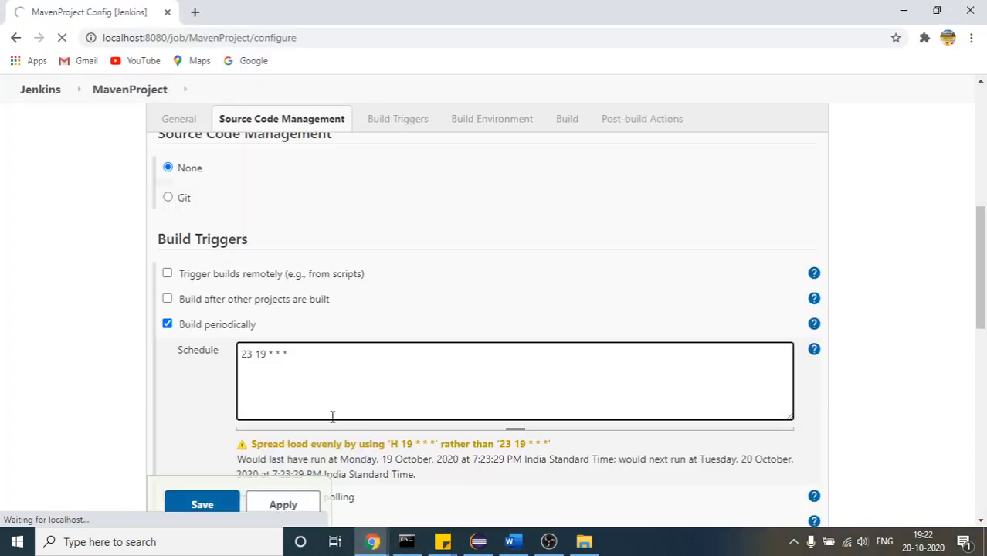
pyautogui.click(256, 357)
pyautogui.press('BackSpace')
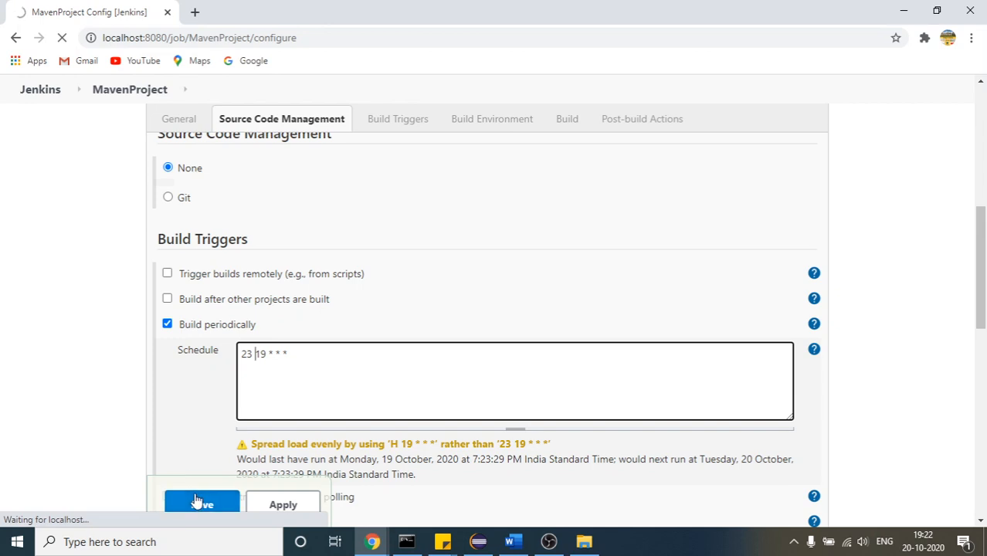
pyautogui.click(195, 500)
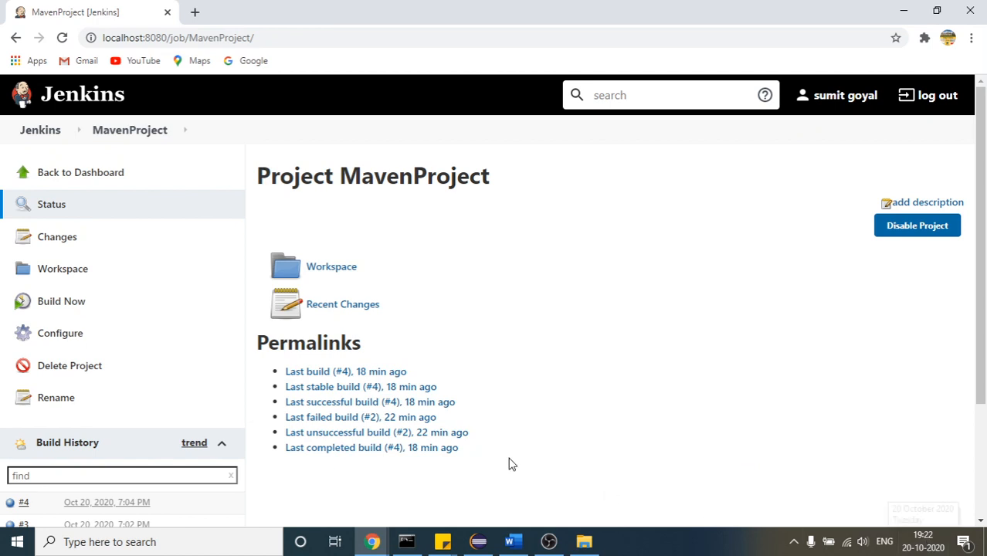
# Open the console output of build #5 and examine the executed tests and the build result
pyautogui.scroll(-1, 985, 255)
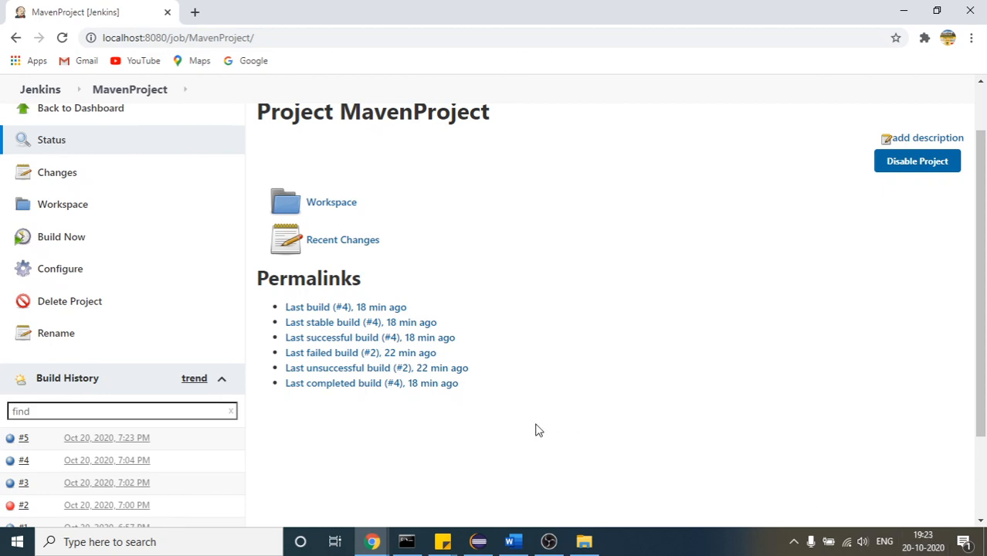
pyautogui.click(75, 448)
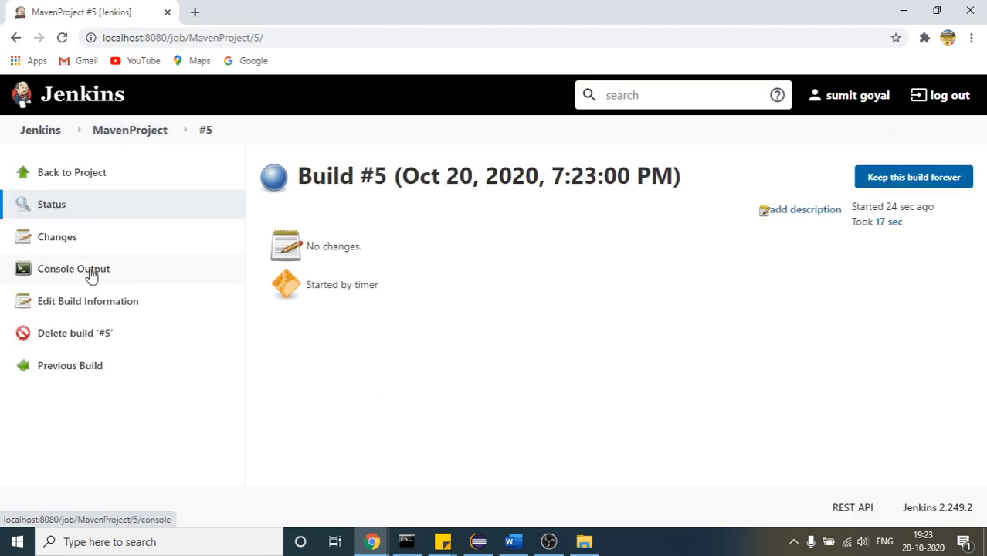
pyautogui.click(89, 272)
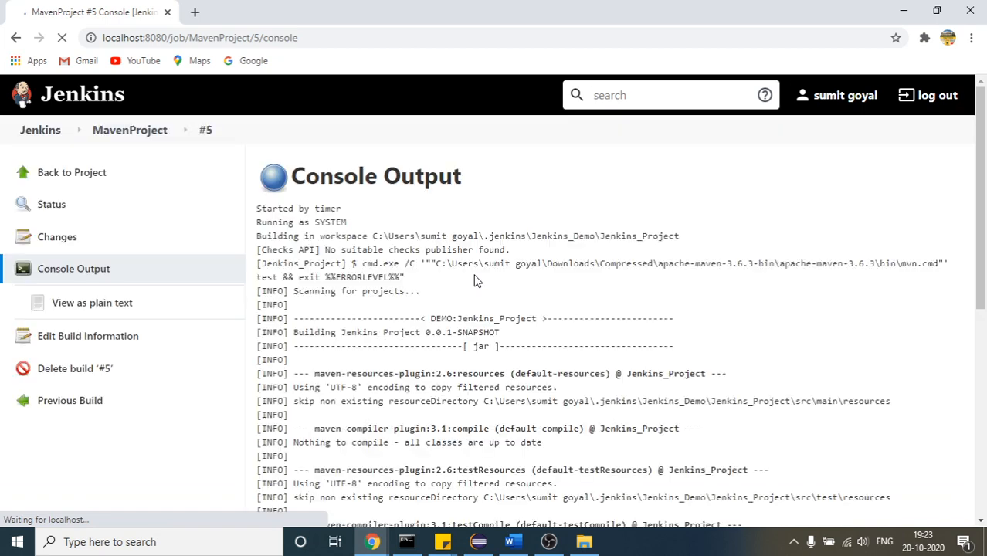
pyautogui.moveTo(982, 176); pyautogui.dragTo(985, 308)
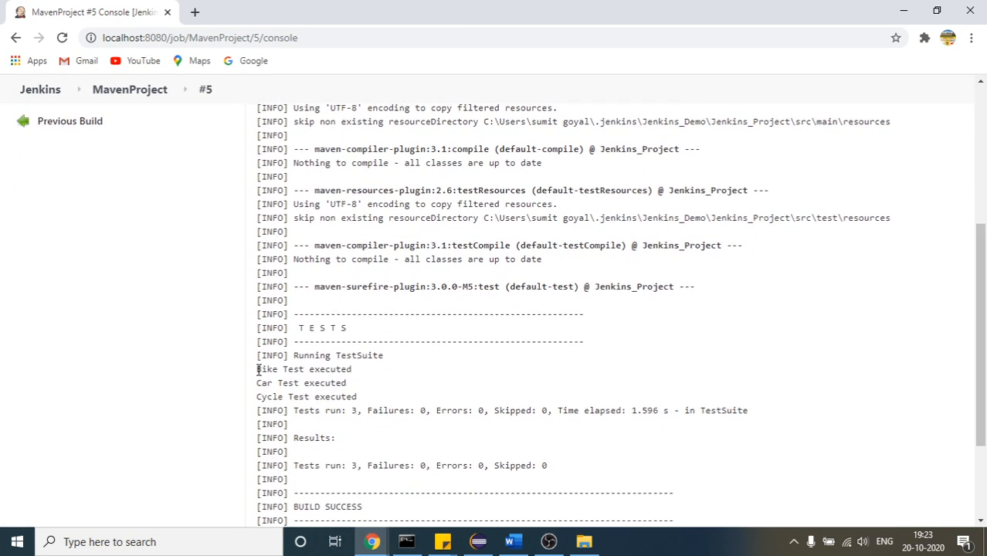
pyautogui.moveTo(258, 370); pyautogui.dragTo(373, 398)
pyautogui.click(986, 220)
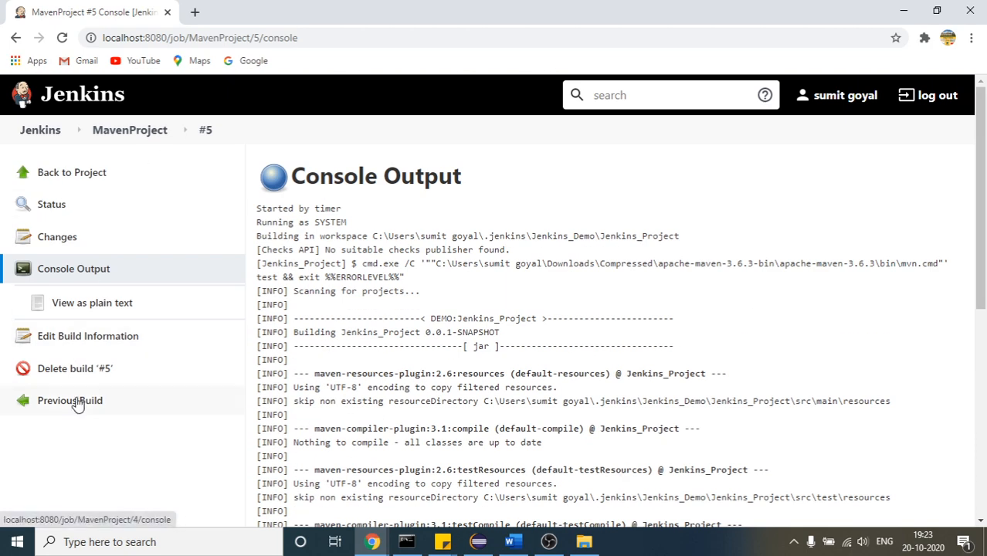
# Return to the Jenkins dashboard, open MavenProject, and reopen its configuration page
pyautogui.click(45, 130)
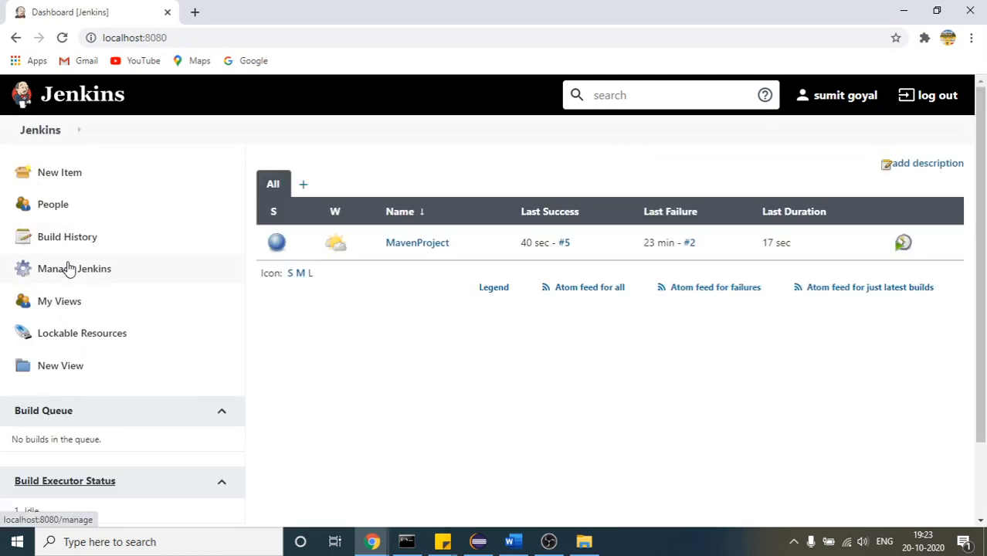
pyautogui.click(68, 269)
pyautogui.click(16, 38)
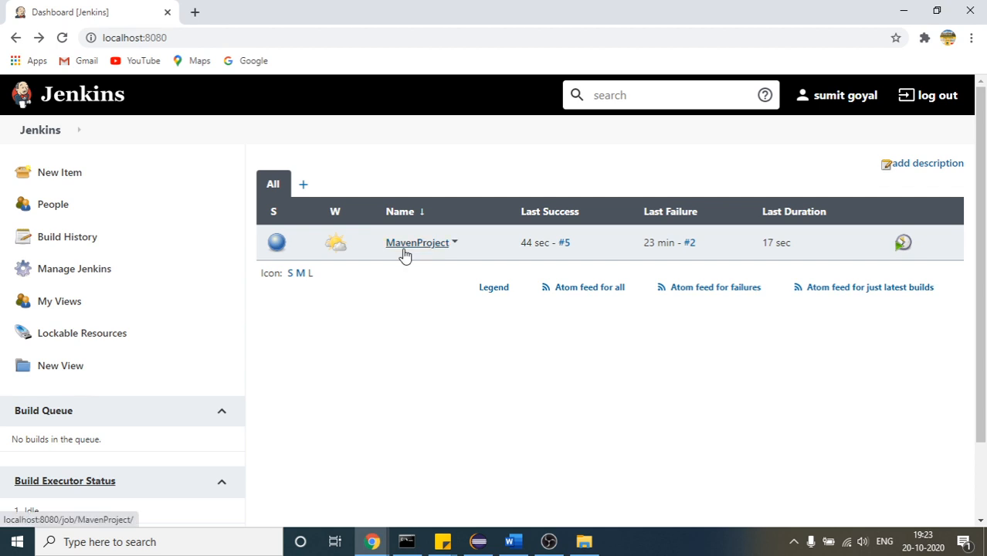
pyautogui.click(403, 255)
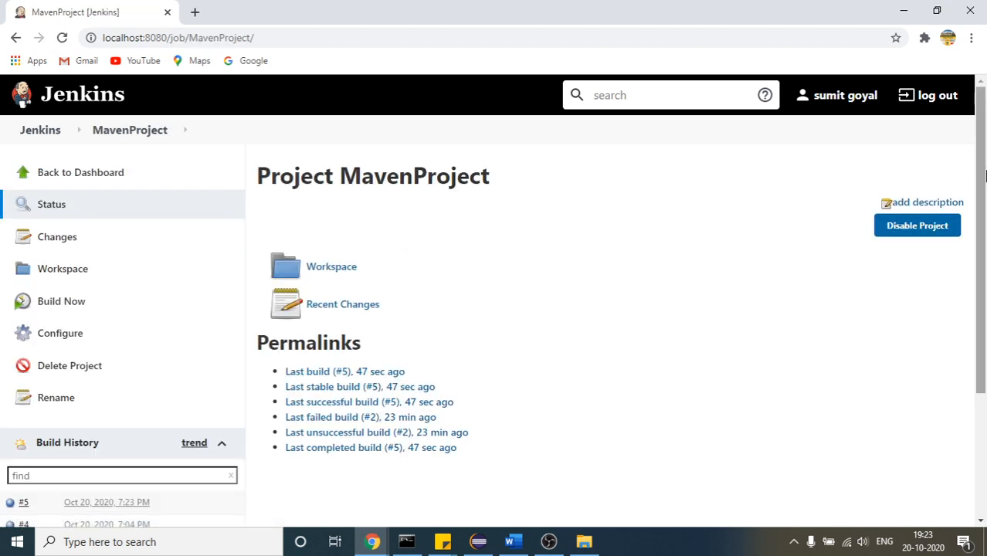
pyautogui.moveTo(985, 278); pyautogui.dragTo(986, 349)
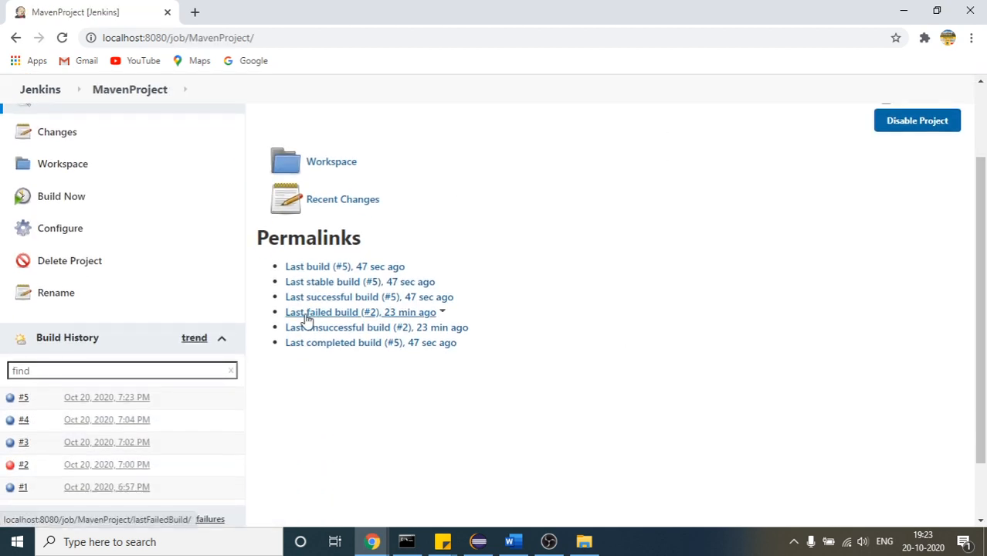
pyautogui.click(73, 240)
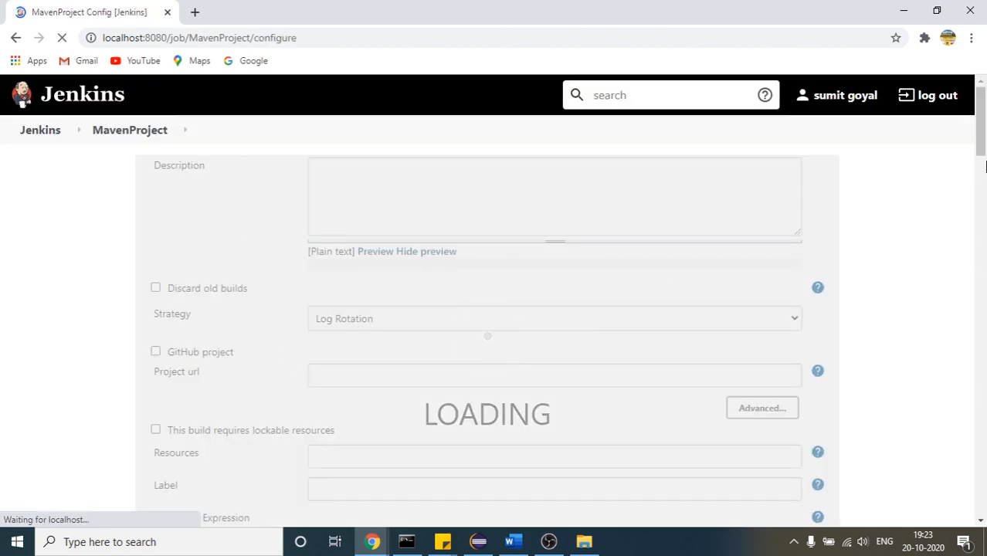
# Review the Maven goal in the Build section and the hour and wildcard fields of the periodic build schedule
pyautogui.moveTo(983, 151); pyautogui.dragTo(984, 428)
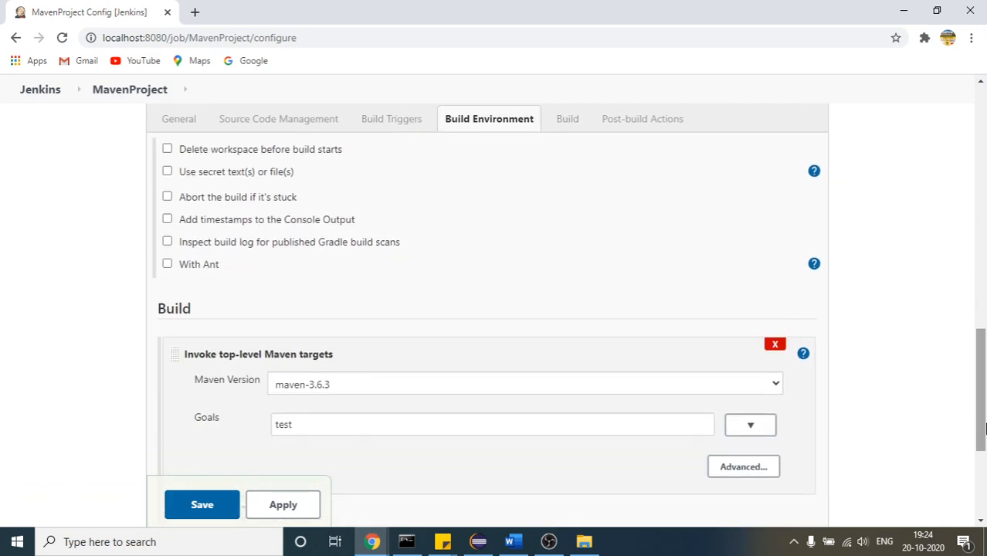
pyautogui.doubleClick(282, 430)
pyautogui.moveTo(984, 402); pyautogui.dragTo(984, 336)
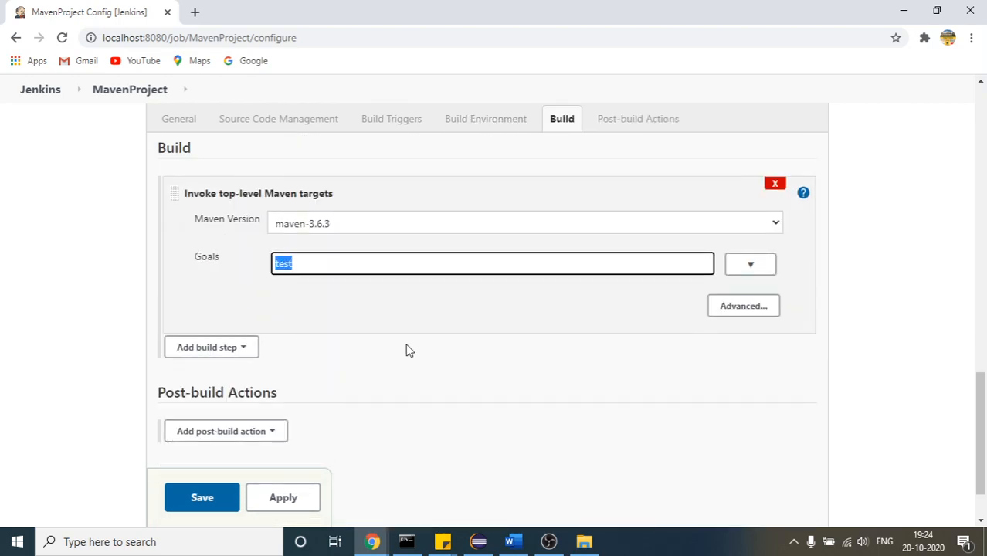
pyautogui.moveTo(985, 418); pyautogui.dragTo(985, 306)
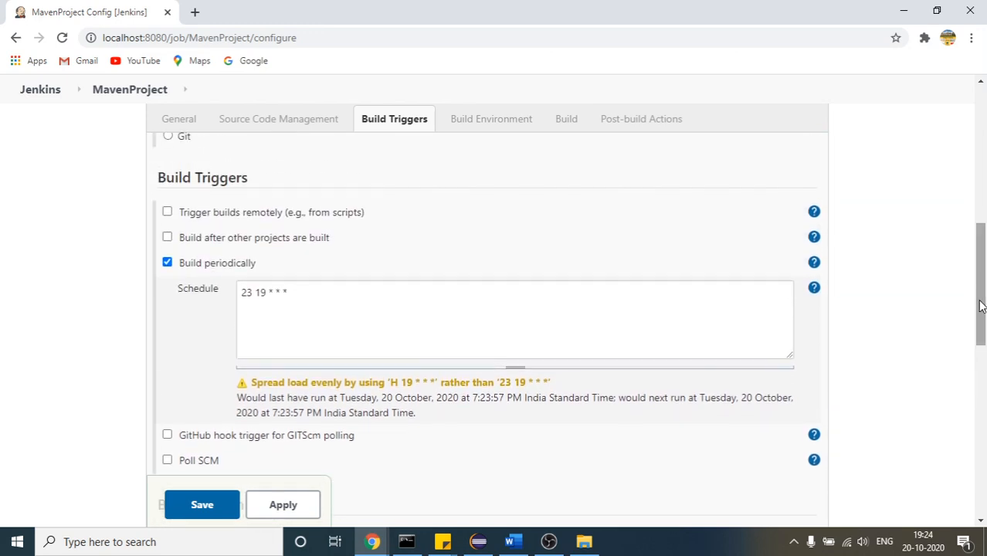
pyautogui.click(267, 294)
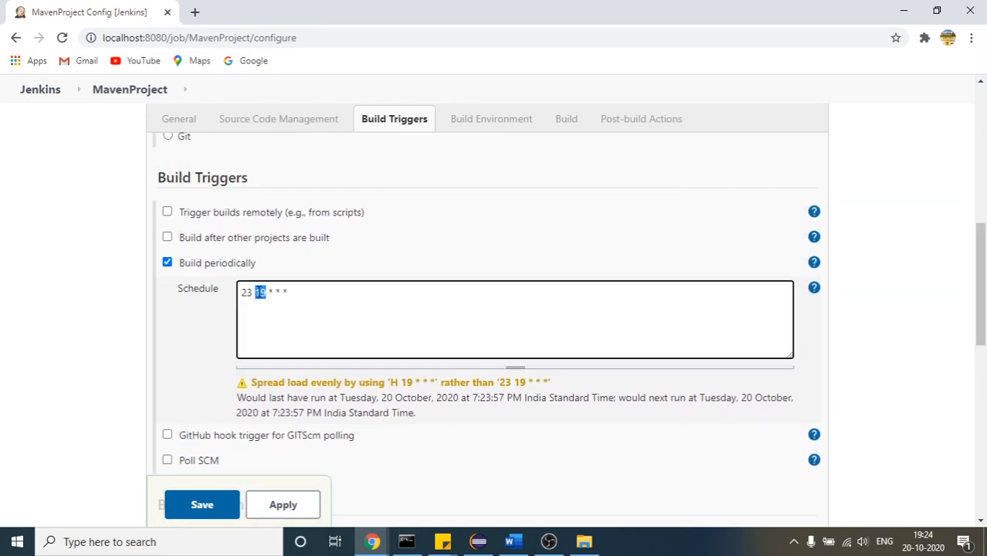
pyautogui.moveTo(269, 292); pyautogui.dragTo(302, 291)
# Set the periodic build schedule to 00 04 * * *
pyautogui.click(249, 300)
pyautogui.press('BackSpace')
pyautogui.press('BackSpace')
pyautogui.write('04')
pyautogui.click(252, 292)
pyautogui.press('BackSpace')
pyautogui.press('BackSpace')
pyautogui.write('00')
pyautogui.doubleClick(261, 292)
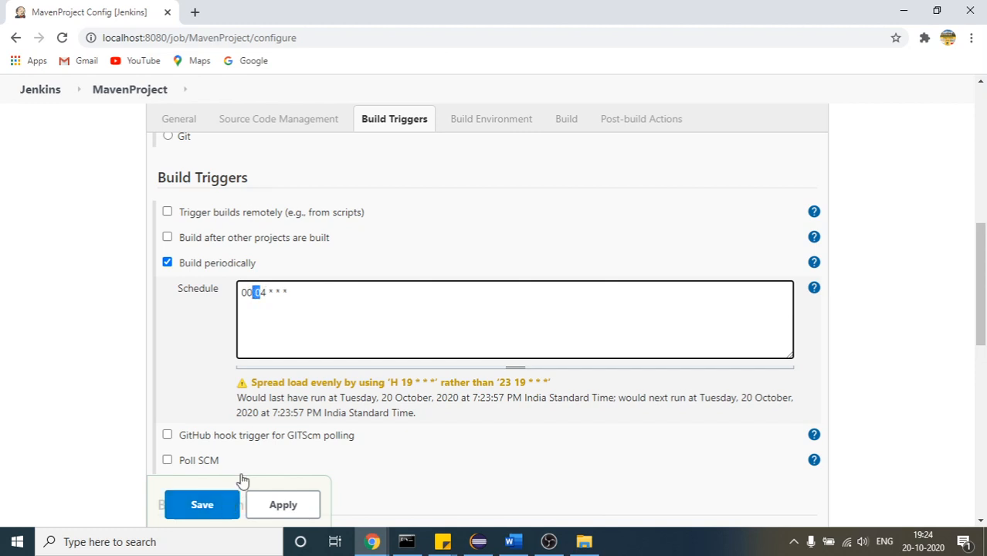
pyautogui.click(273, 301)
pyautogui.moveTo(301, 288); pyautogui.dragTo(163, 284)
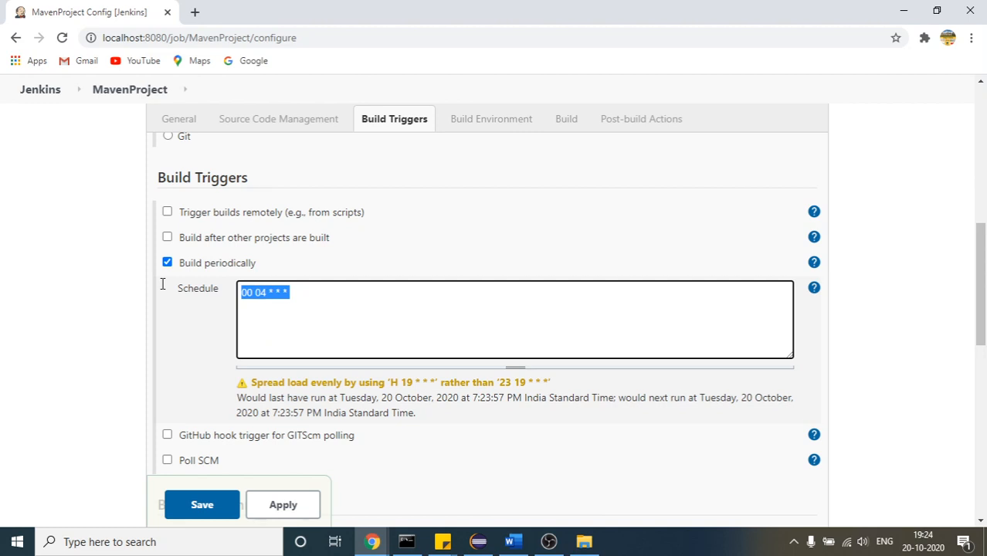
pyautogui.click(365, 324)
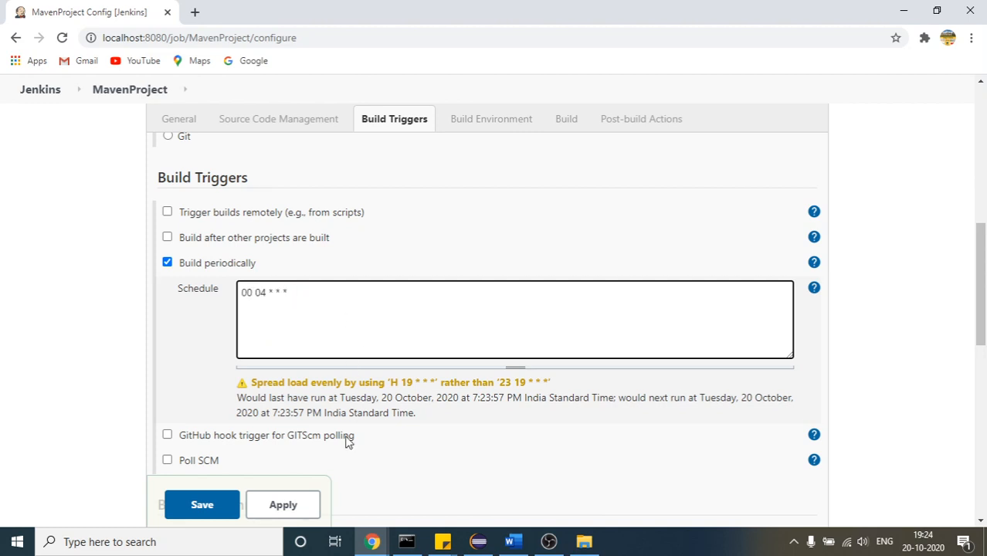
# Switch to Word, delete the example expression 23 19 * * * below the field list, and return to the MavenProject configuration in Chrome
pyautogui.click(513, 541)
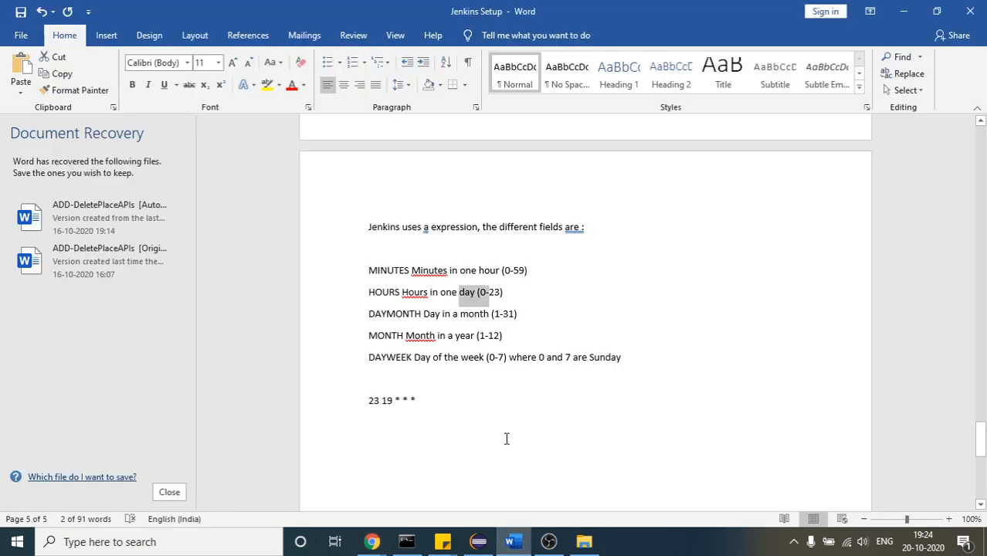
pyautogui.moveTo(434, 397); pyautogui.dragTo(282, 397)
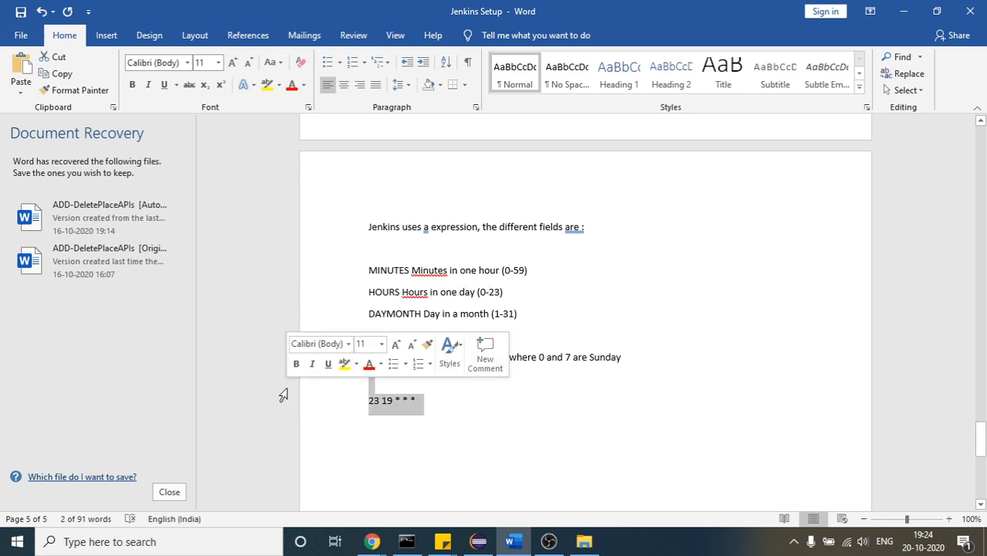
pyautogui.press('BackSpace')
pyautogui.press('BackSpace')
pyautogui.moveTo(373, 541)
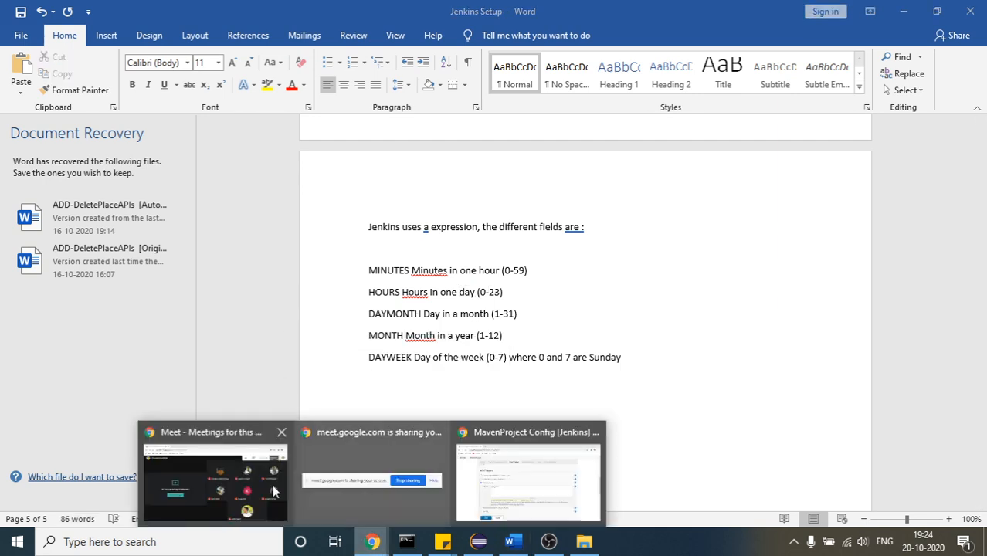
pyautogui.click(507, 446)
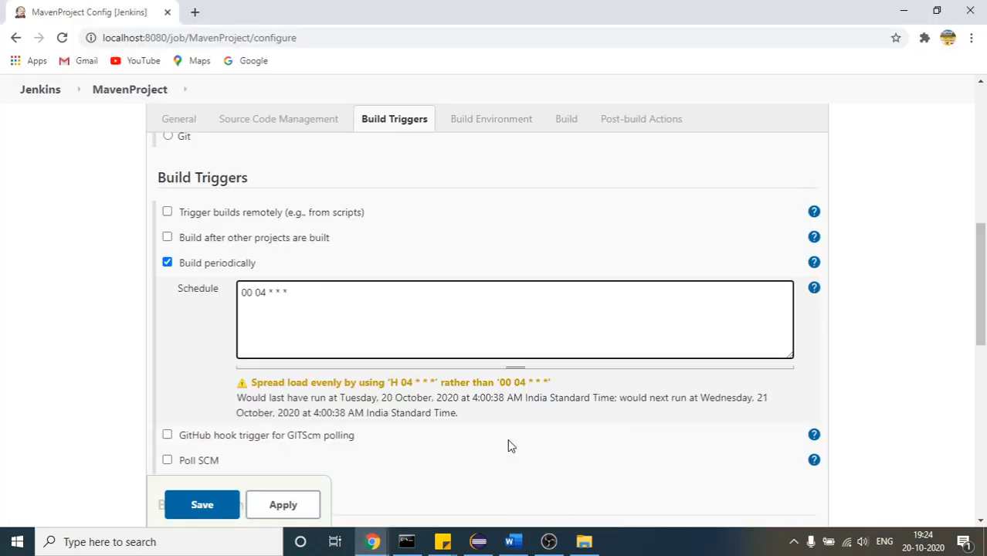
pyautogui.click(371, 543)
pyautogui.click(258, 507)
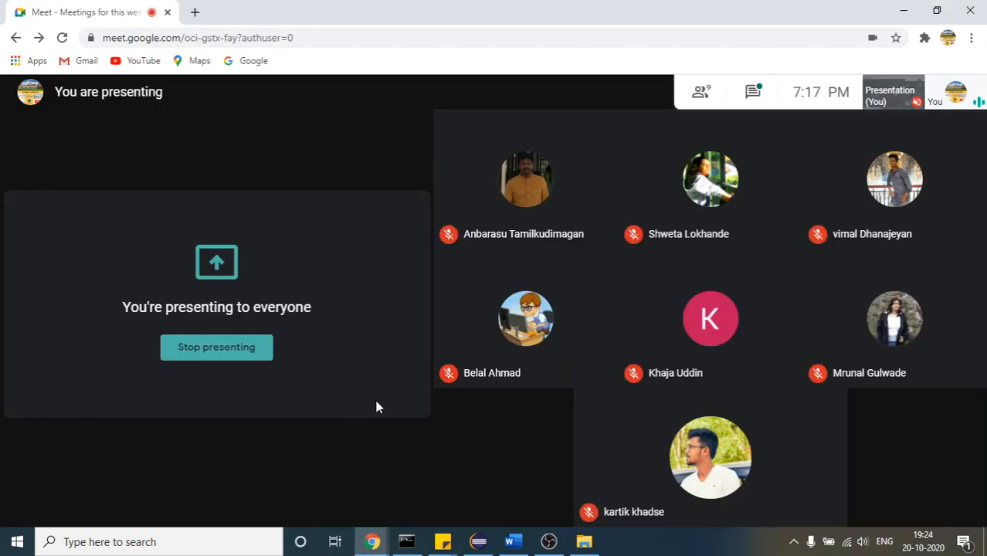
pyautogui.click(480, 543)
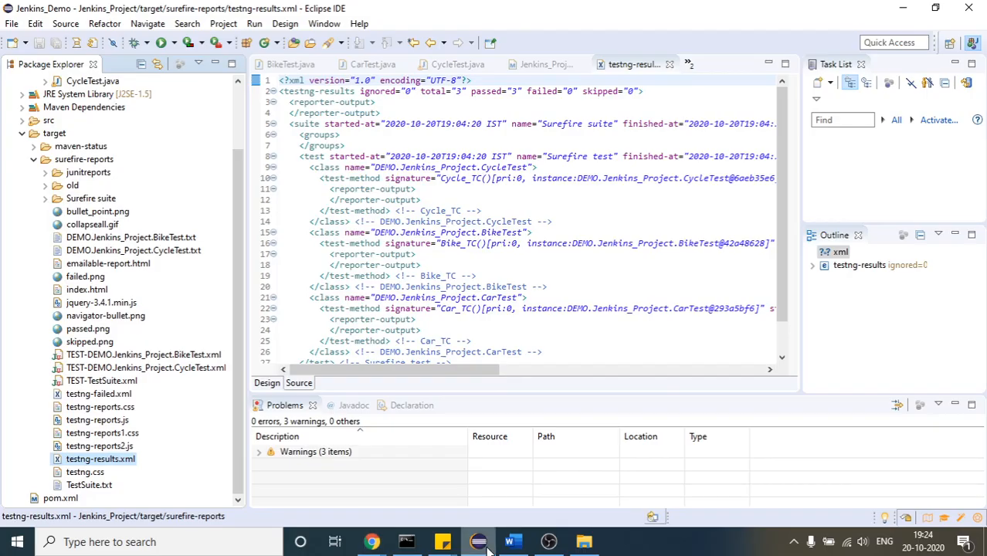
pyautogui.click(371, 543)
pyautogui.click(485, 509)
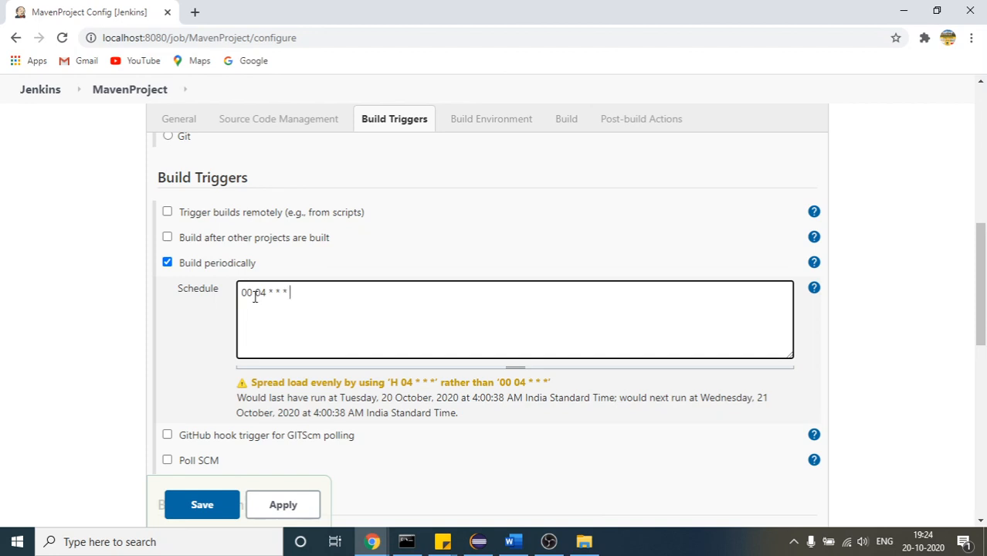
# Set the periodic build schedule to H(26-27) 19 * * * and save the MavenProject configuration
pyautogui.moveTo(252, 295); pyautogui.dragTo(239, 294)
pyautogui.write('H(26-27)')
pyautogui.moveTo(289, 293); pyautogui.dragTo(295, 293)
pyautogui.write('9')
pyautogui.moveTo(295, 293); pyautogui.dragTo(275, 293)
pyautogui.click(250, 294)
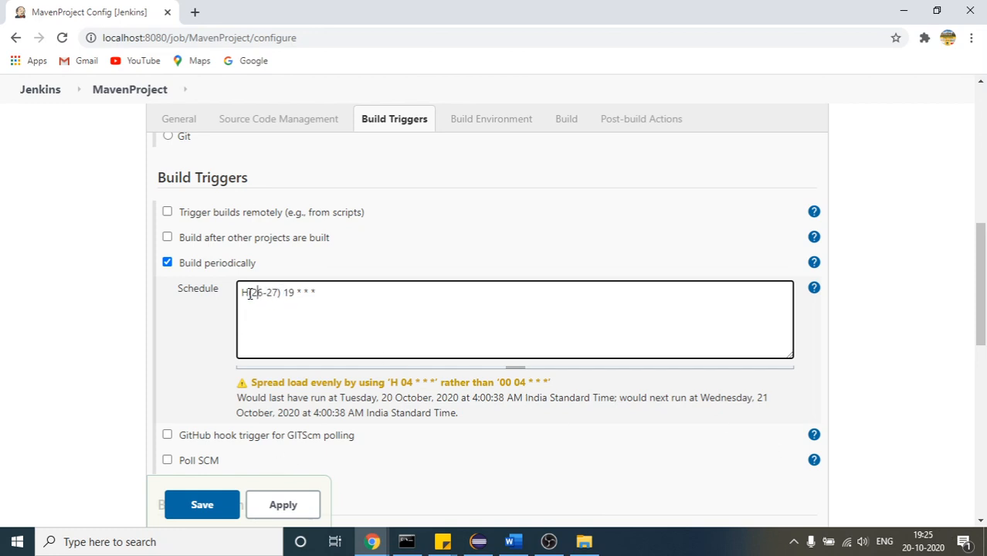
pyautogui.click(224, 506)
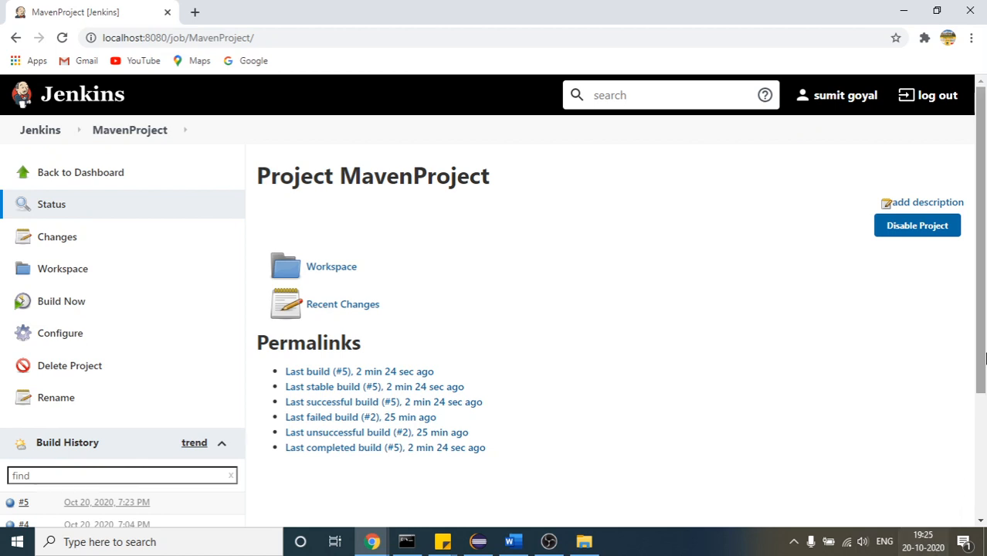
# Examine the console output of the timer-started build #6, including its final status, and return to the Jenkins dashboard
pyautogui.moveTo(985, 351); pyautogui.dragTo(985, 424)
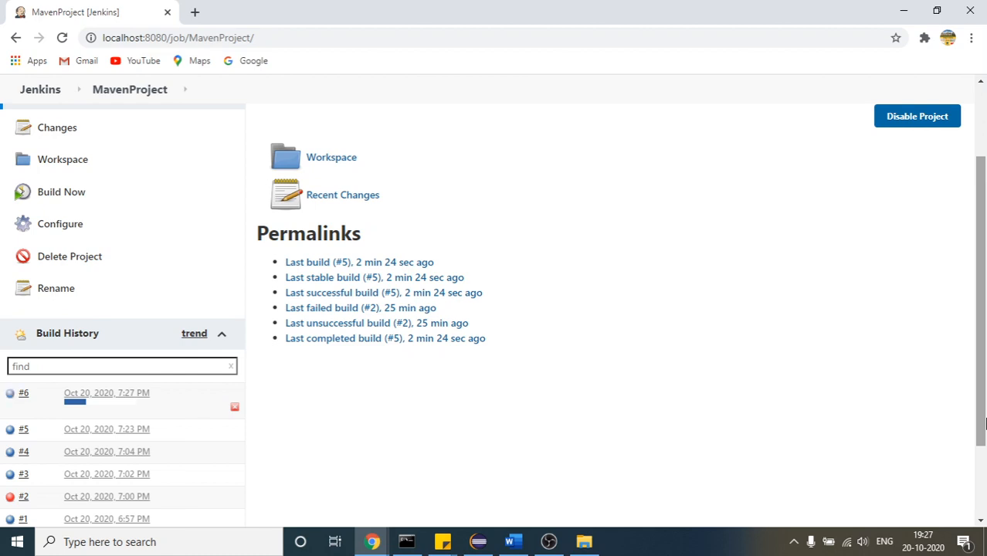
pyautogui.click(129, 395)
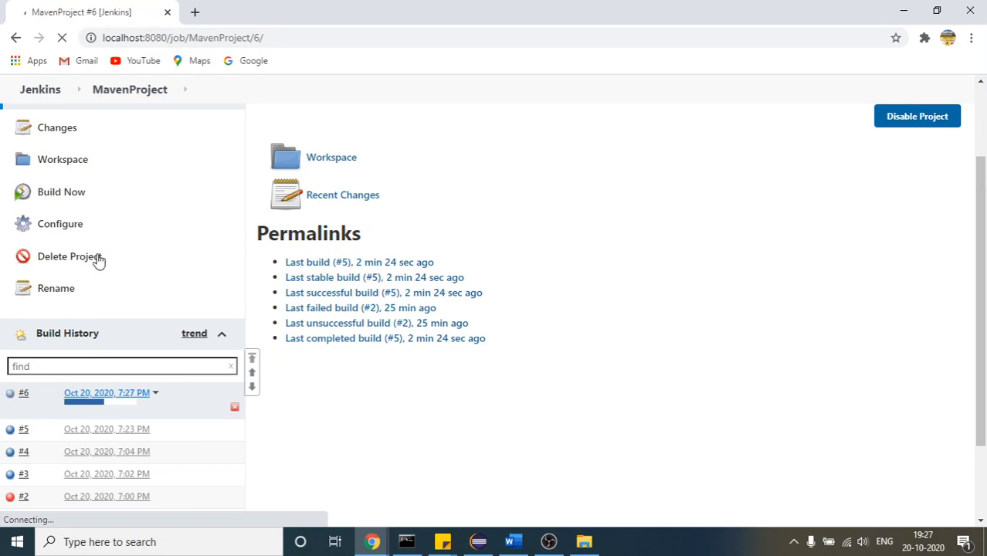
pyautogui.click(76, 276)
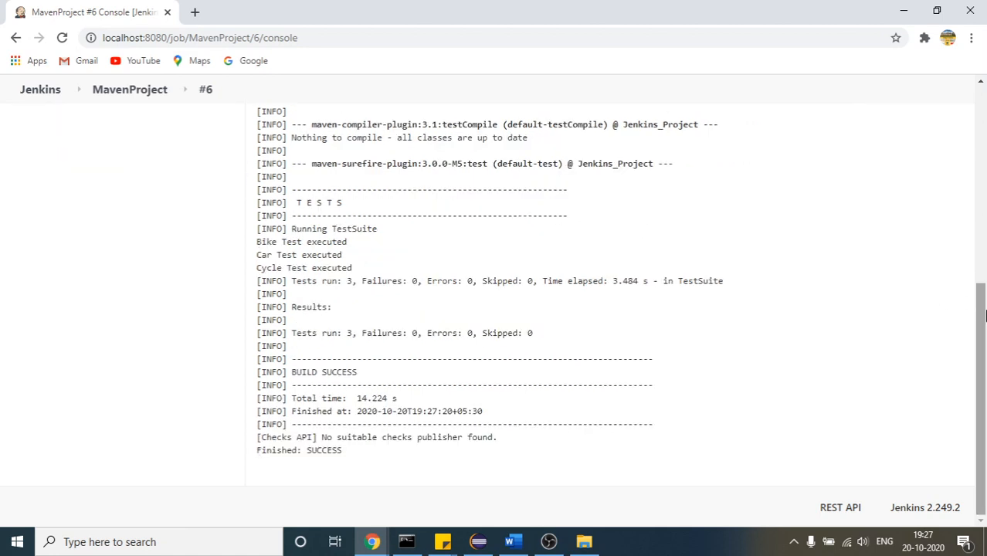
pyautogui.doubleClick(324, 451)
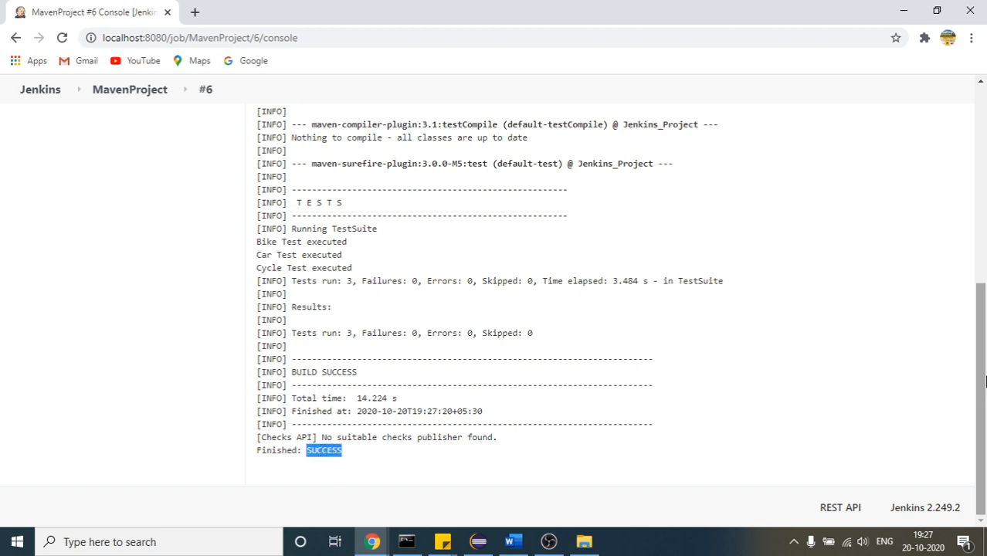
pyautogui.moveTo(978, 322); pyautogui.dragTo(971, 116)
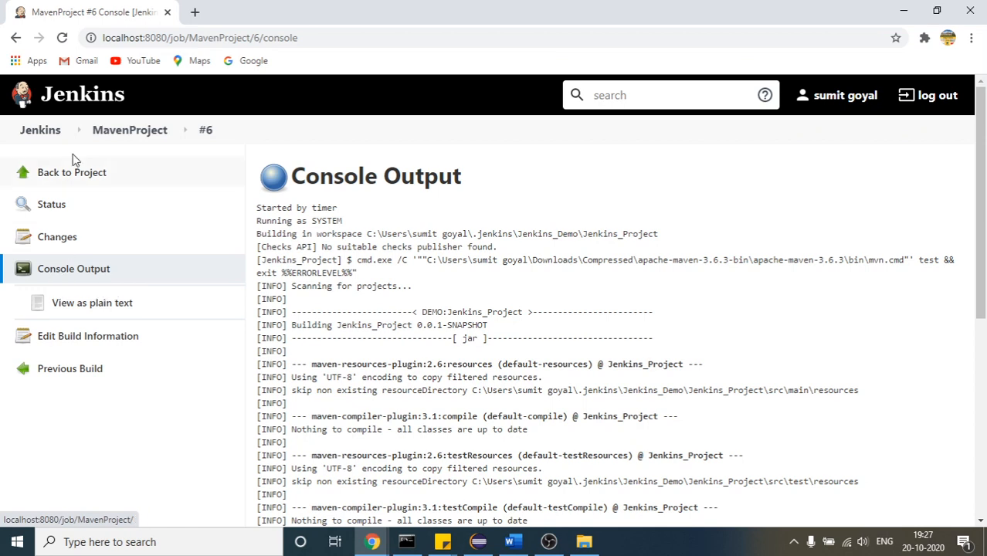
pyautogui.click(42, 133)
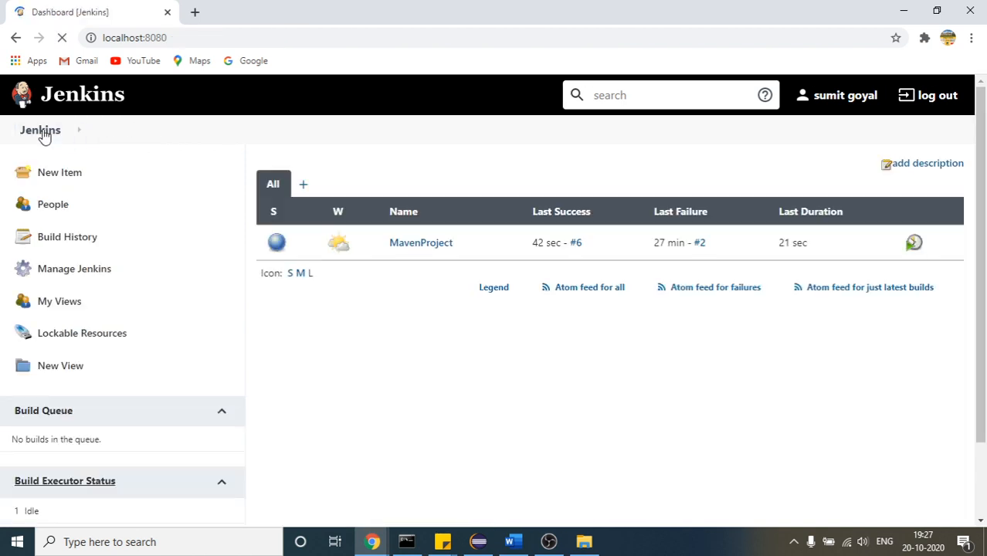
# Open the Jenkins plugin manager from the management page and search the installed plugins for testng
pyautogui.click(75, 276)
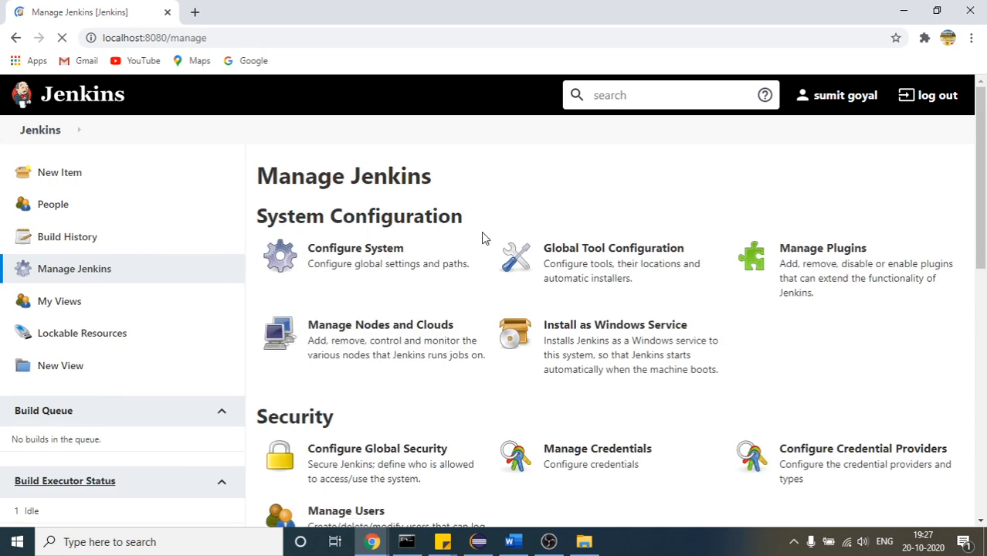
pyautogui.click(590, 254)
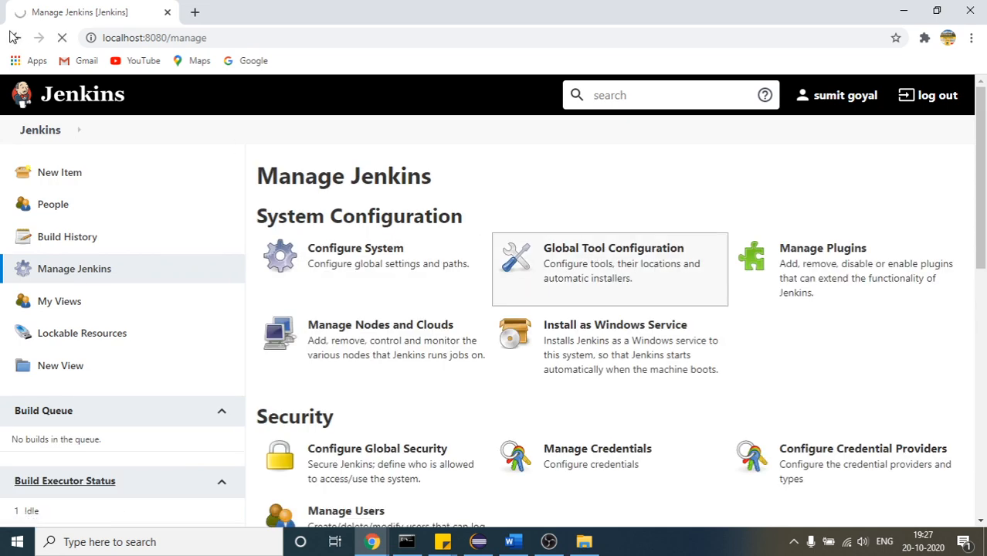
pyautogui.click(855, 267)
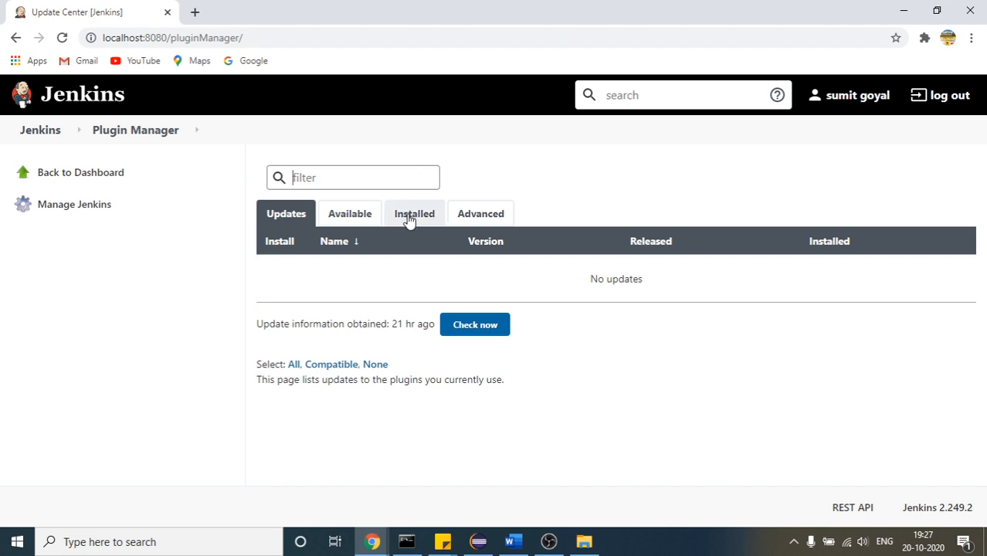
pyautogui.click(416, 219)
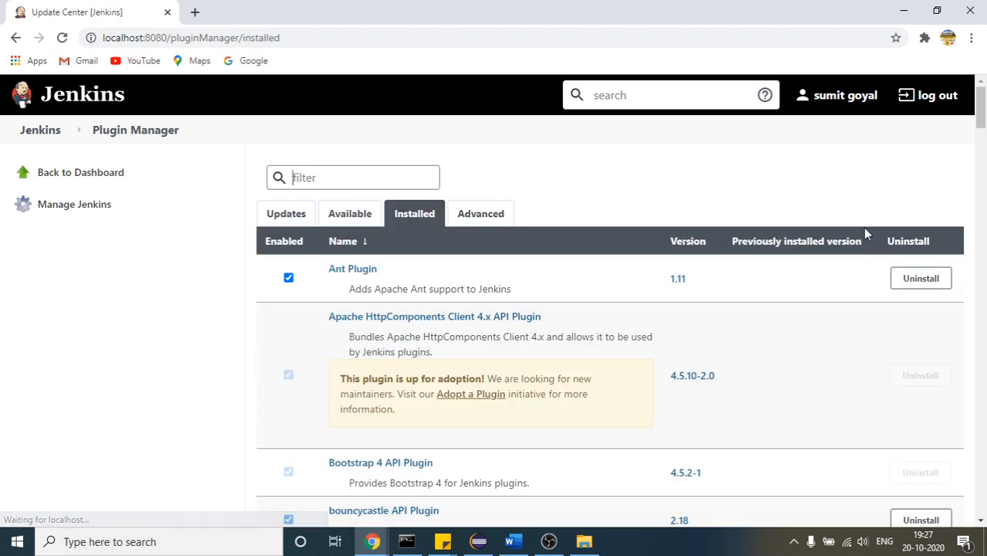
pyautogui.hotkey('ctrl', 'f')
pyautogui.write('test')
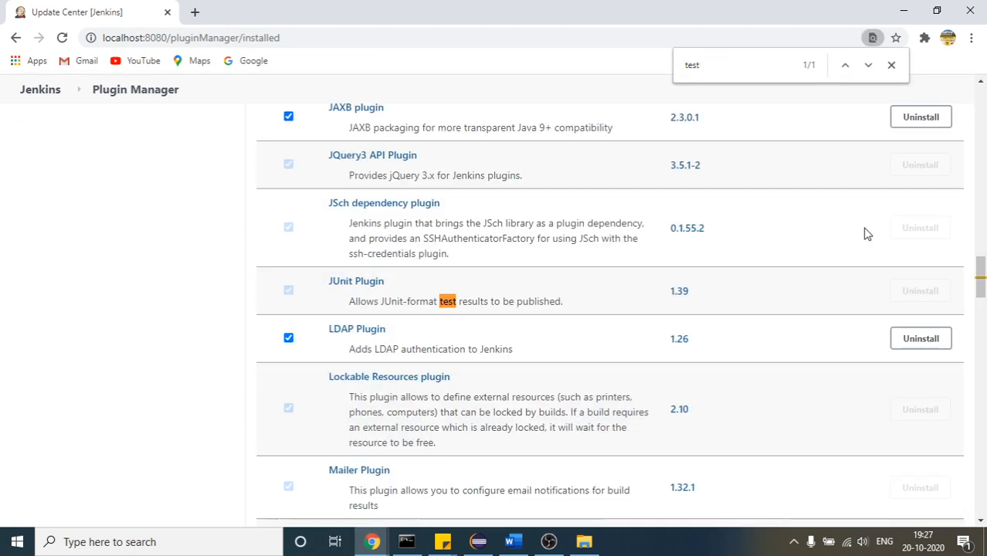
pyautogui.write('ng')
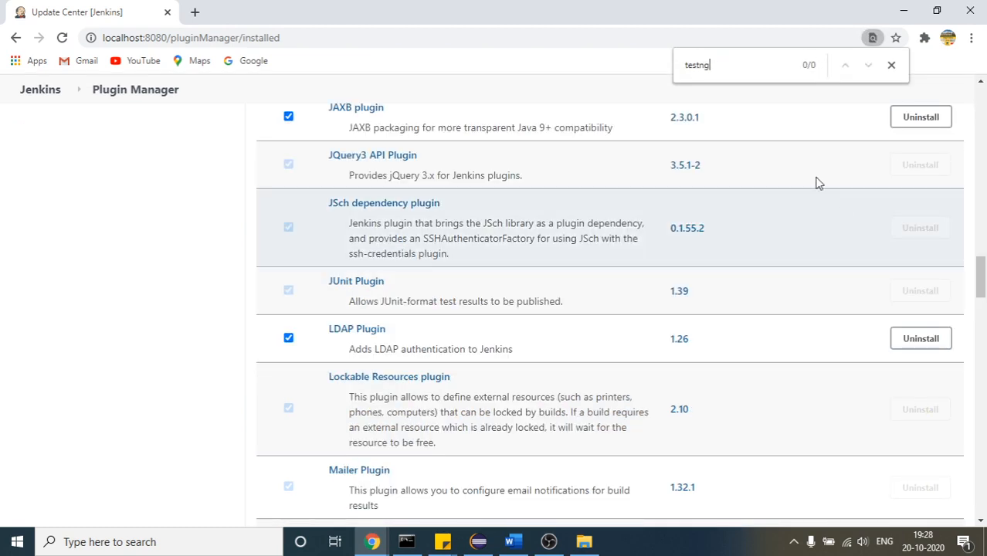
pyautogui.moveTo(980, 266); pyautogui.dragTo(982, 81)
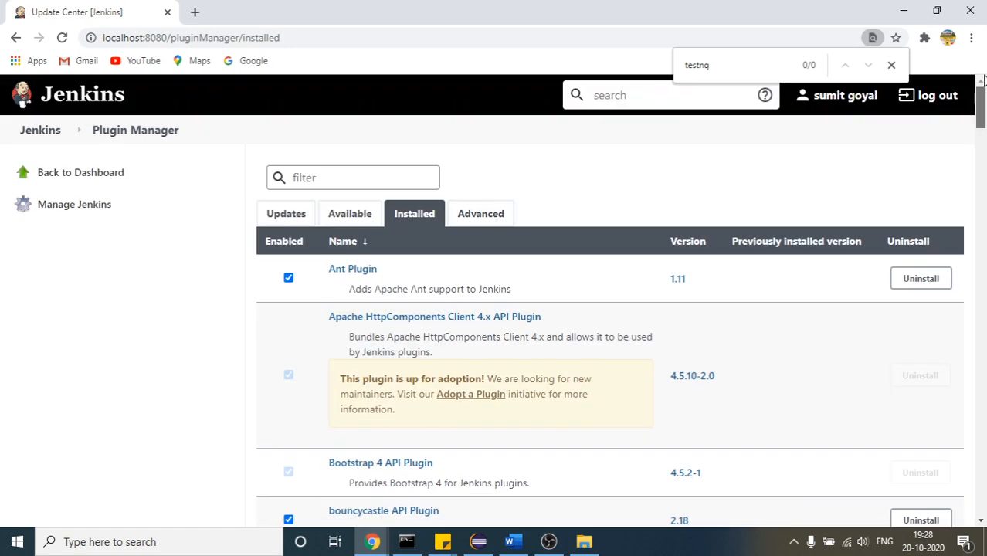
# Search the available plugins for testng and try to install the TestNG Results plugin without a restart
pyautogui.click(327, 219)
pyautogui.click(320, 179)
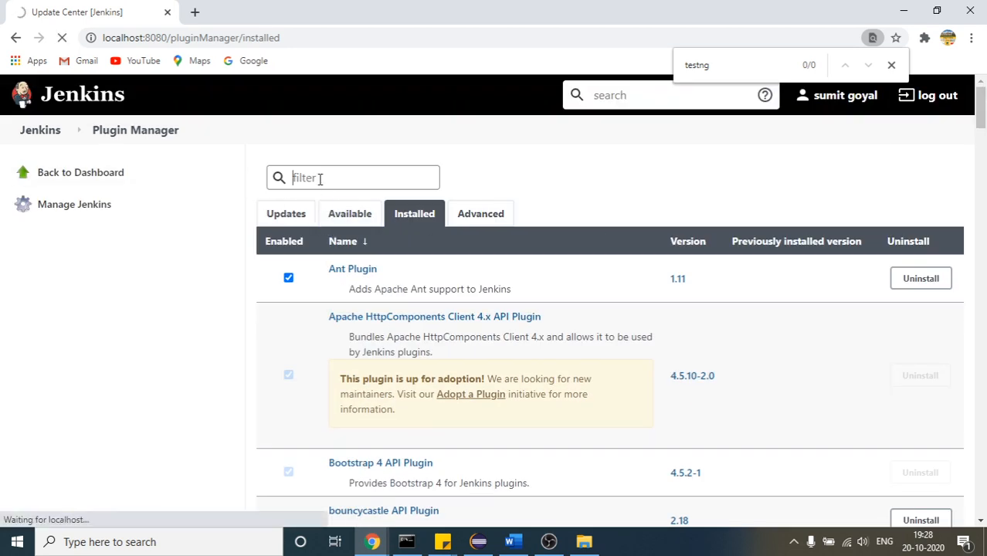
pyautogui.write('test')
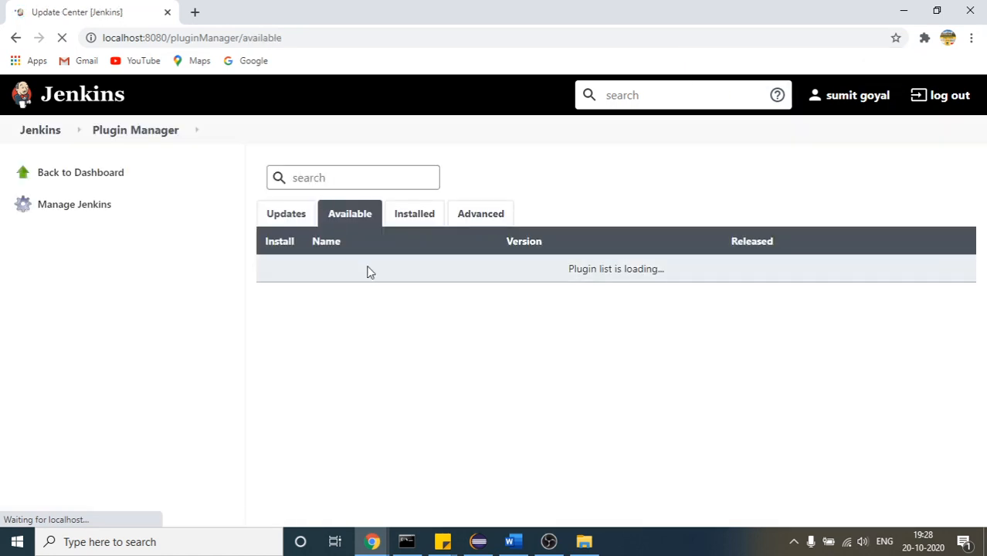
pyautogui.click(317, 180)
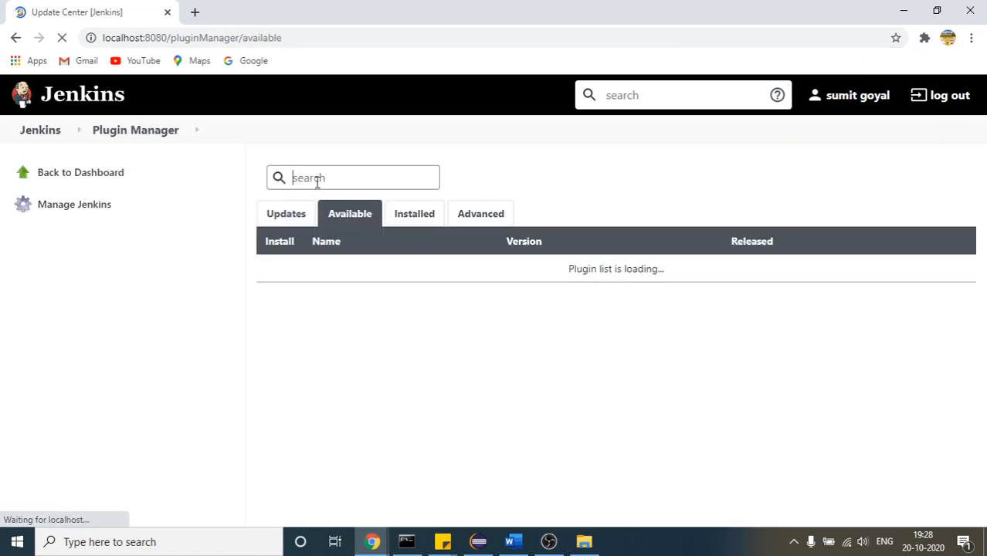
pyautogui.write('testng')
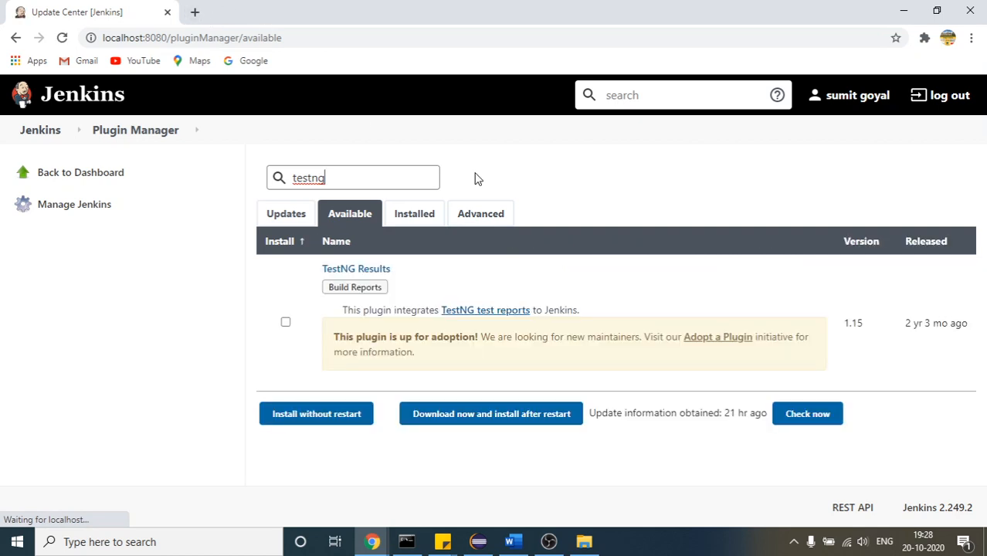
pyautogui.click(286, 323)
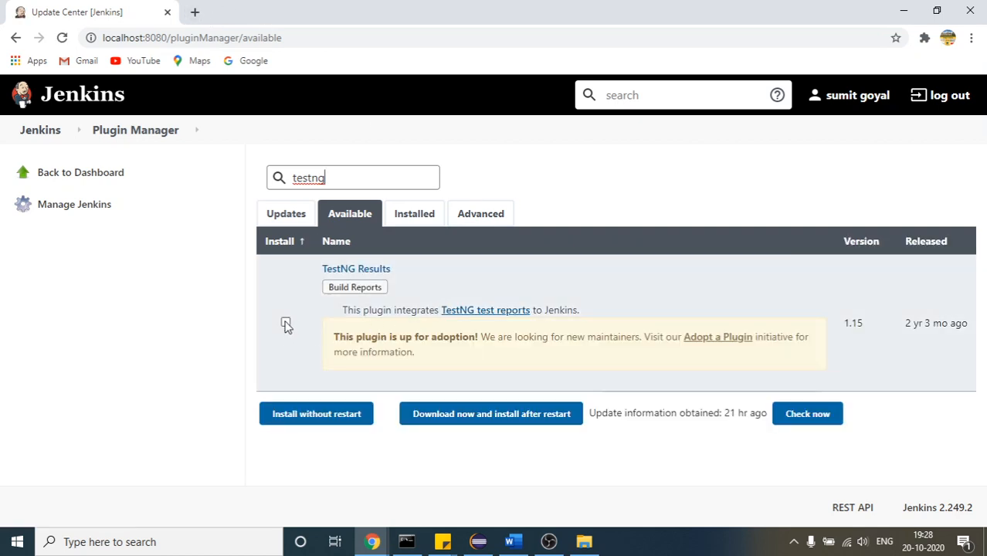
pyautogui.click(286, 323)
pyautogui.click(285, 323)
pyautogui.click(305, 421)
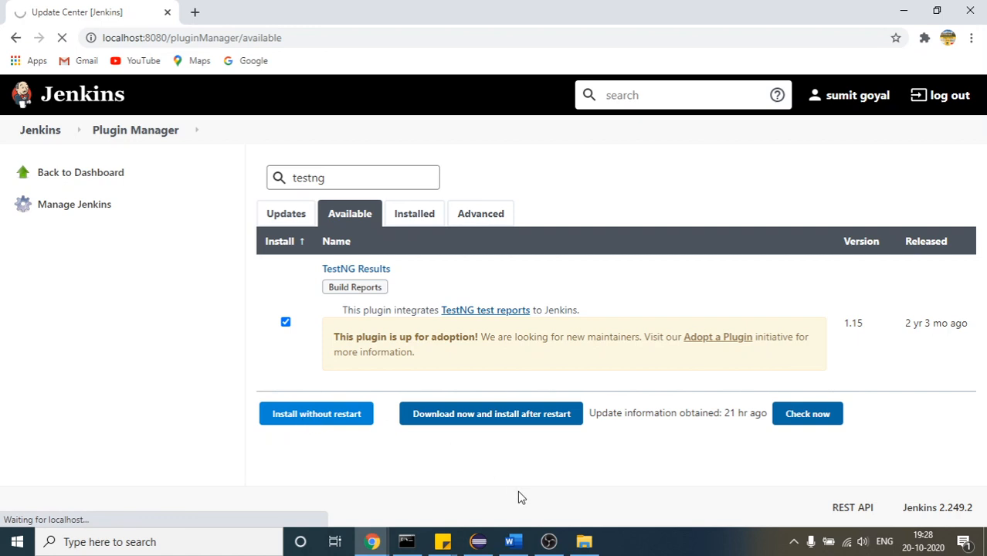
# Switch the Wi-Fi connection to the POCO PHONE hotspot and retry installing TestNG Results without a restart
pyautogui.click(850, 543)
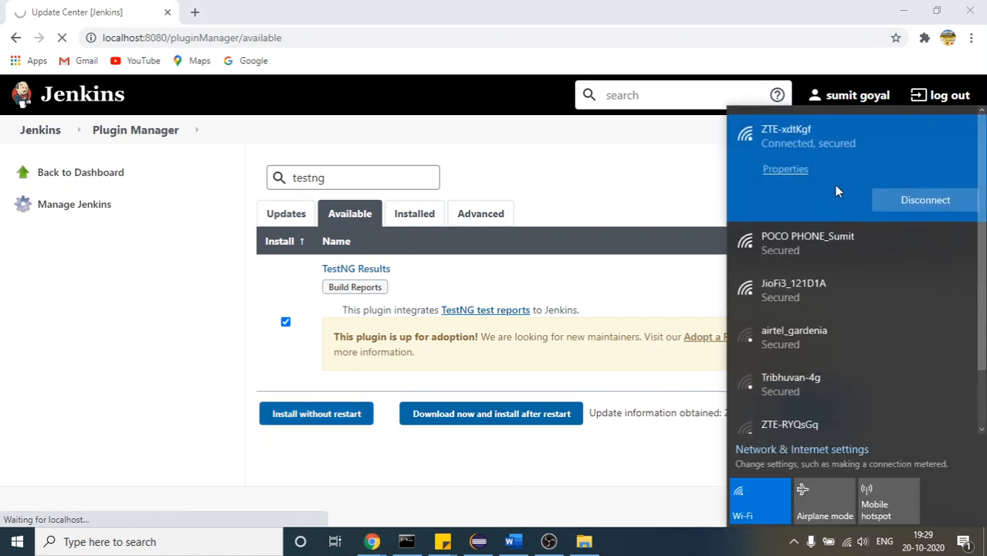
pyautogui.click(829, 252)
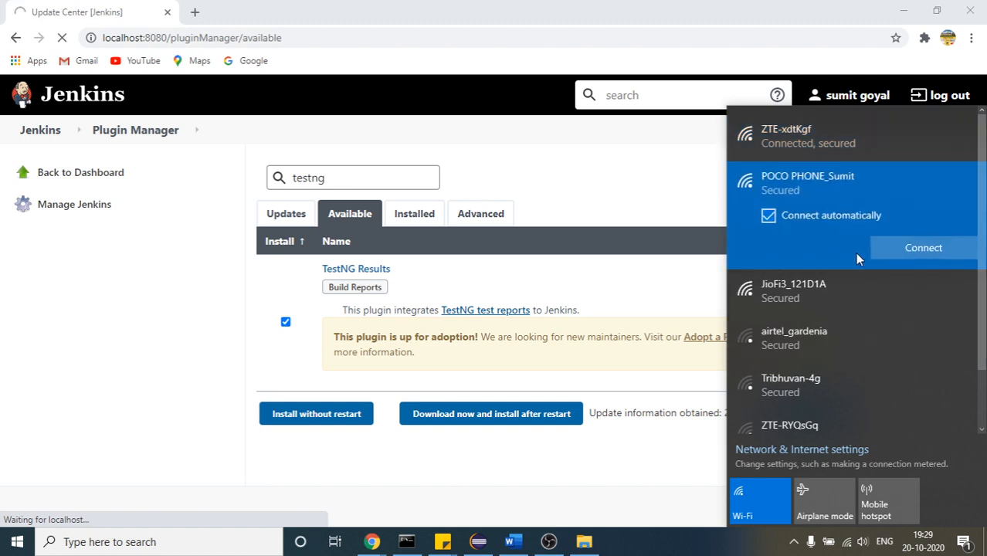
pyautogui.click(886, 246)
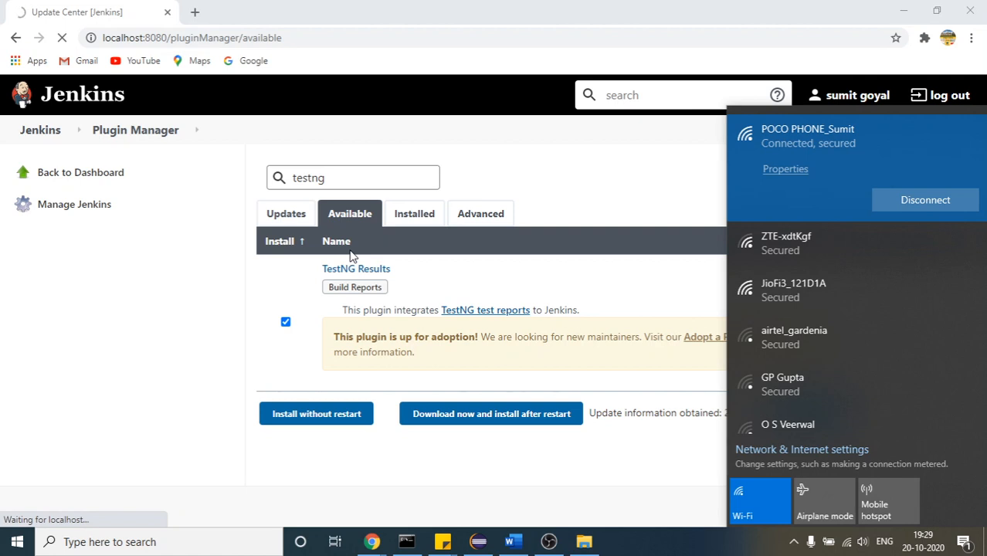
pyautogui.click(164, 292)
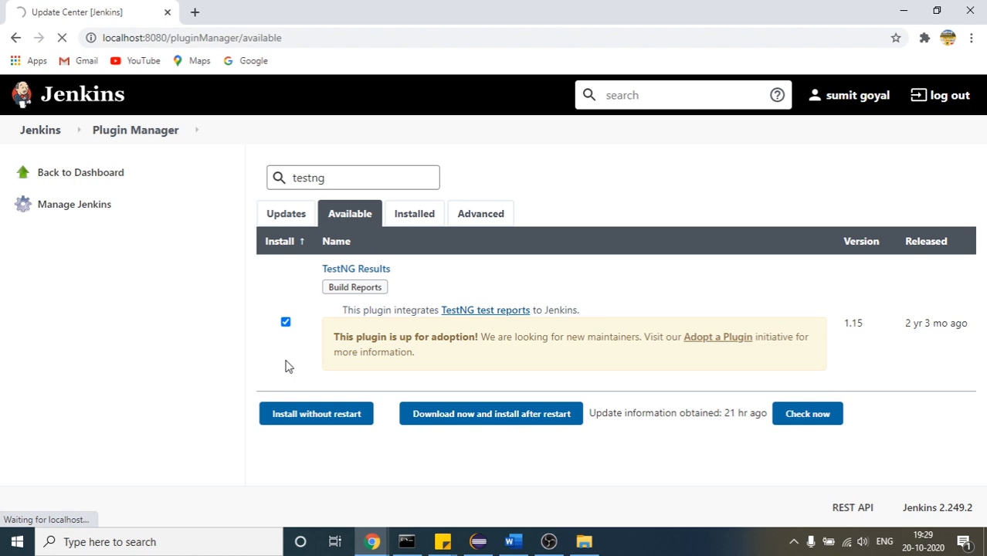
pyautogui.click(365, 416)
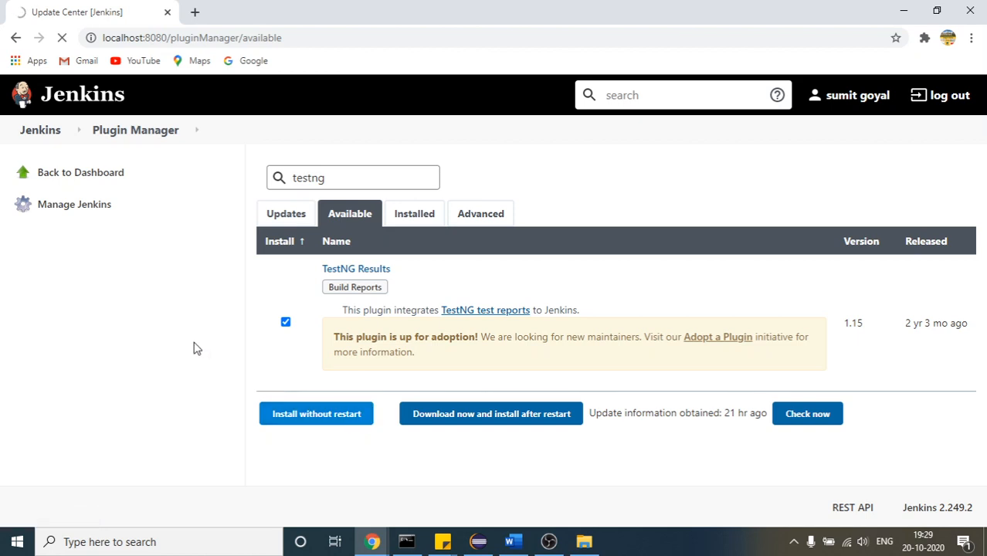
# Close Chrome, relaunch it and load the available plugins page at localhost:8080/pluginManager/available
pyautogui.click(158, 42)
pyautogui.hotkey('ctrl', 'c')
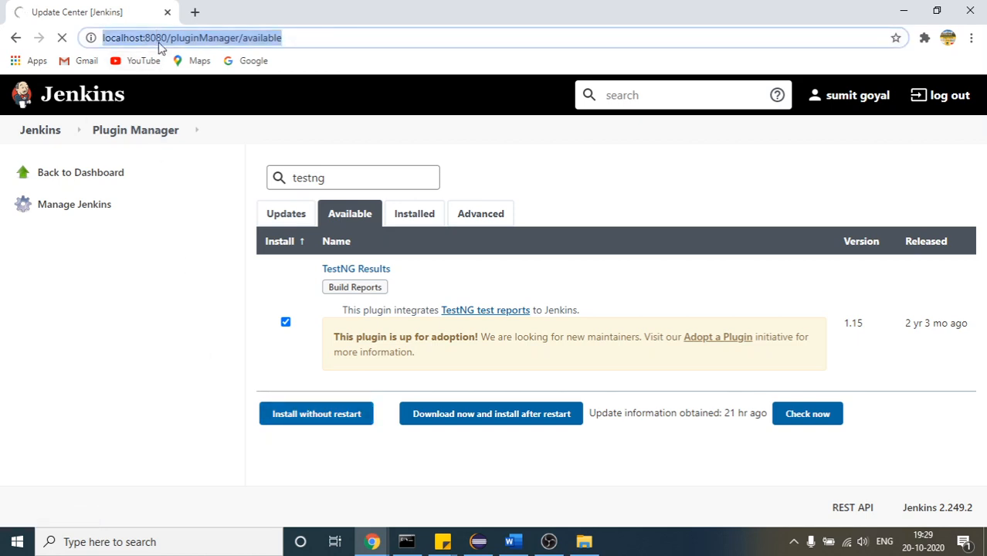
pyautogui.press('BackSpace')
pyautogui.click(970, 10)
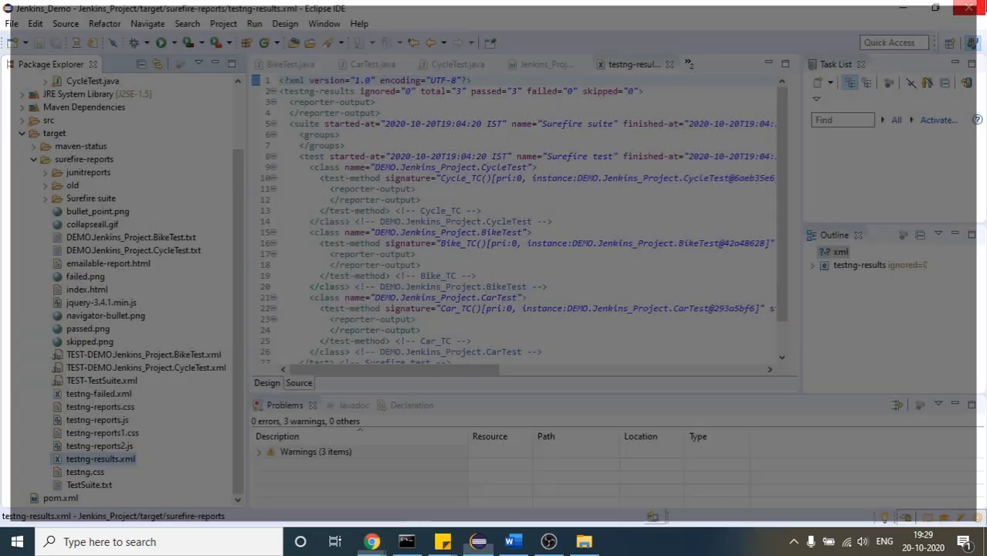
pyautogui.click(155, 542)
pyautogui.write('chro')
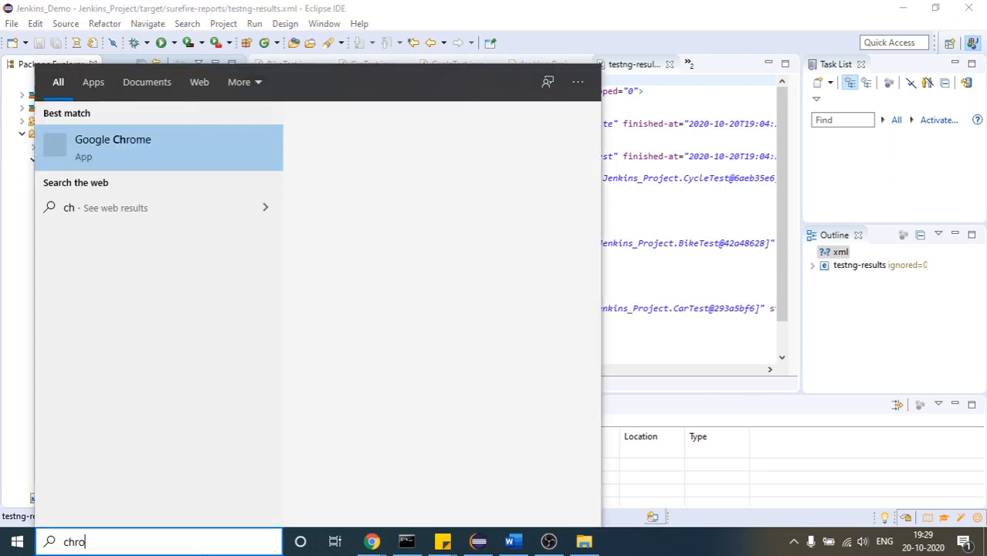
pyautogui.press('Return')
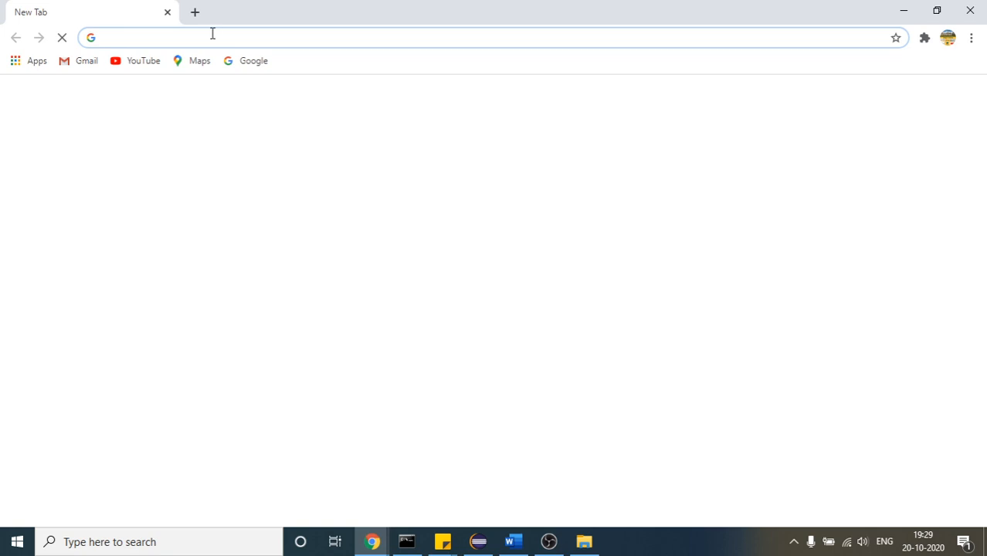
pyautogui.hotkey('ctrl', 'v')
pyautogui.press('Return')
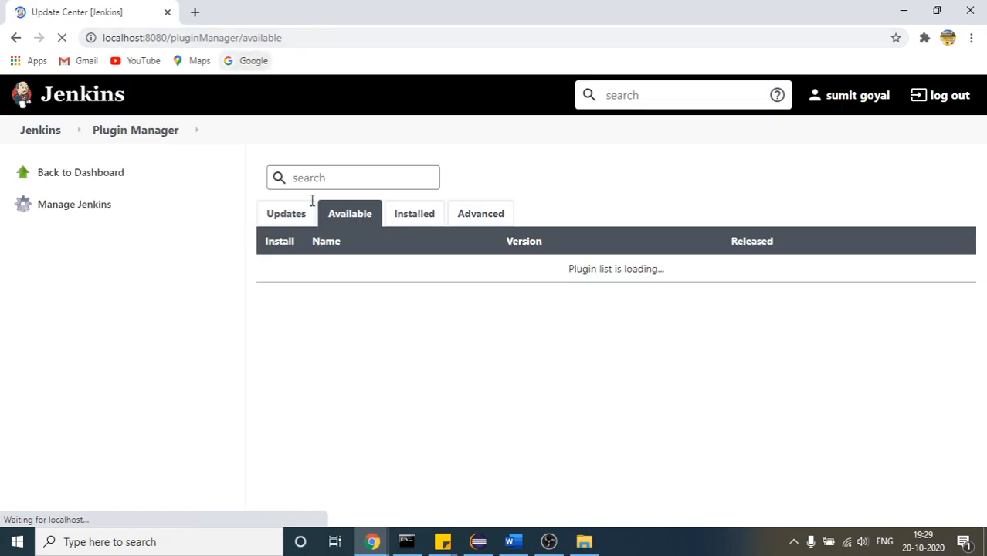
# Search the available plugins for testng, select TestNG Results and start its installation without a restart
pyautogui.click(330, 177)
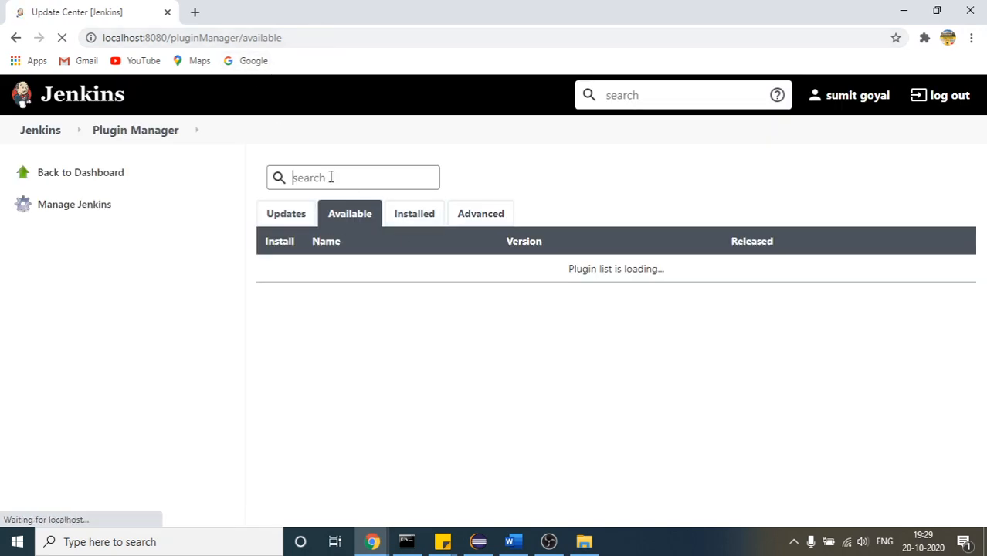
pyautogui.write('testng')
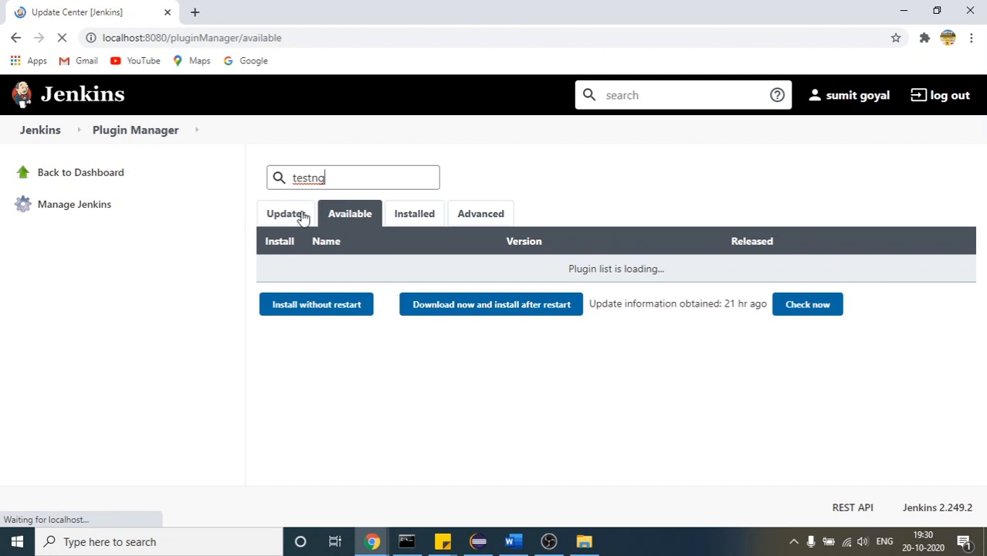
pyautogui.click(285, 323)
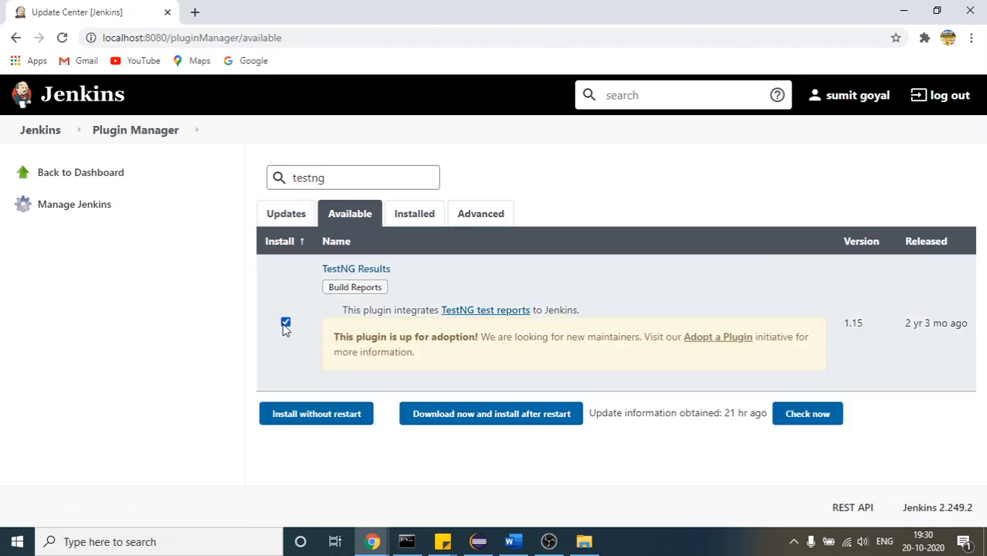
pyautogui.click(313, 415)
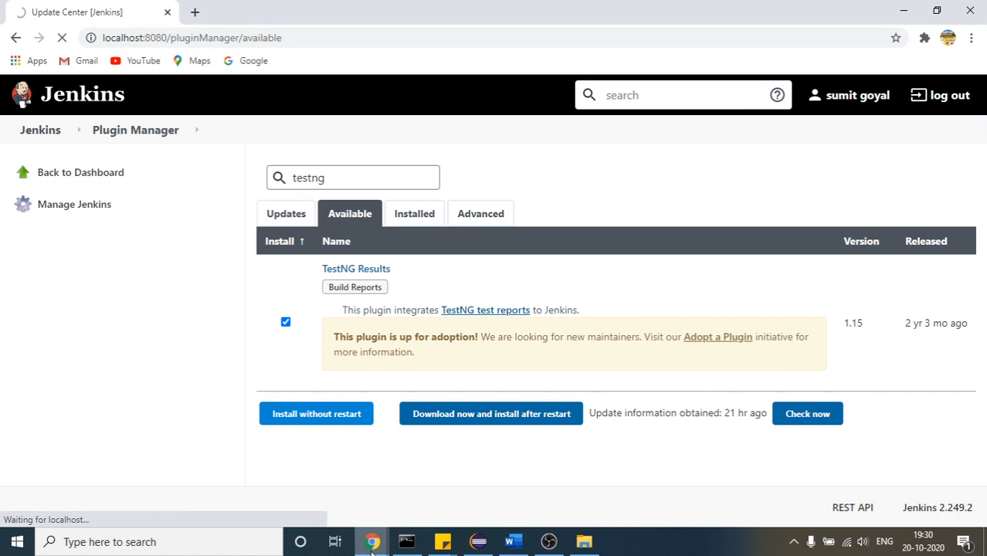
# Switch to the Google Meet window, turn off the microphone and return to the Jenkins plugin manager in Chrome
pyautogui.moveTo(373, 542)
pyautogui.click(259, 502)
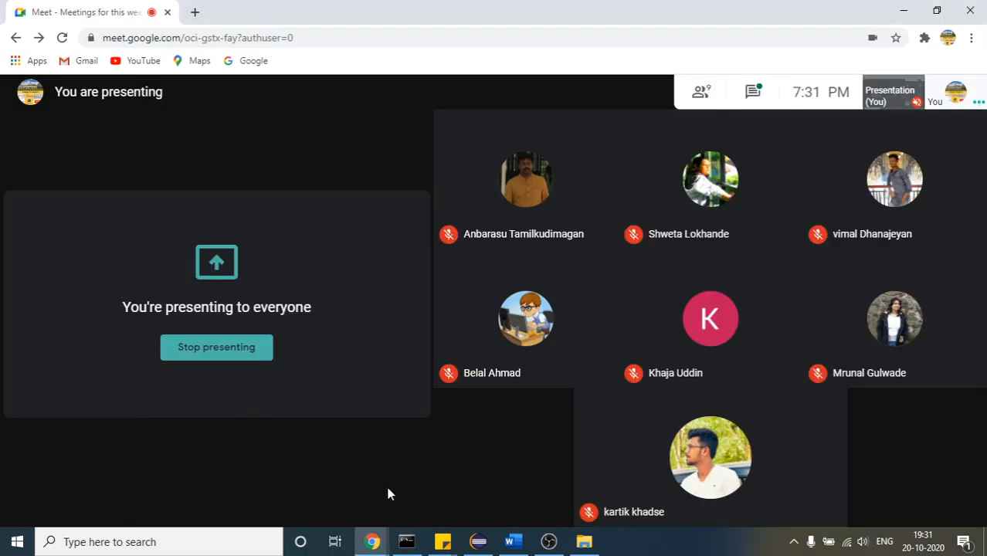
pyautogui.moveTo(432, 404)
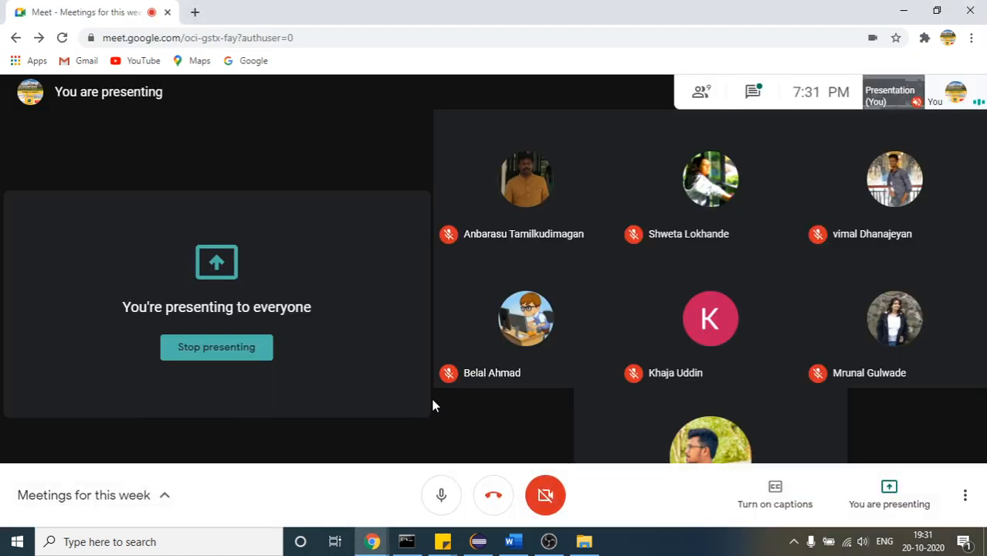
pyautogui.click(442, 496)
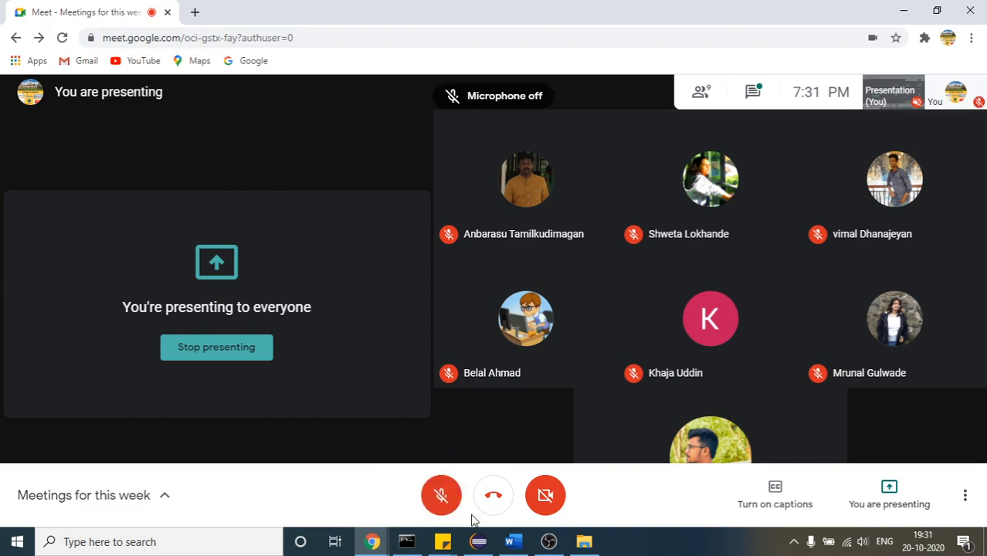
pyautogui.click(478, 542)
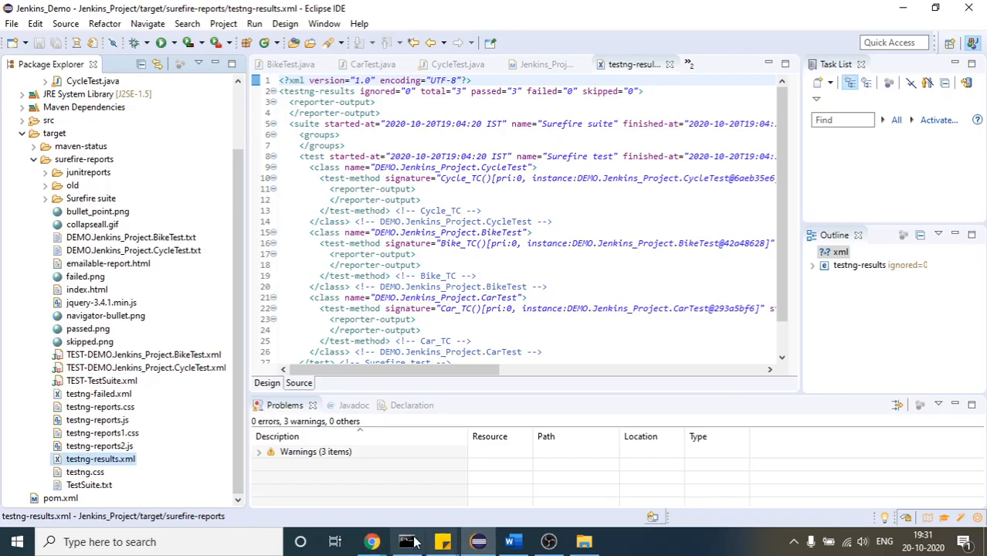
pyautogui.moveTo(372, 542)
pyautogui.click(526, 486)
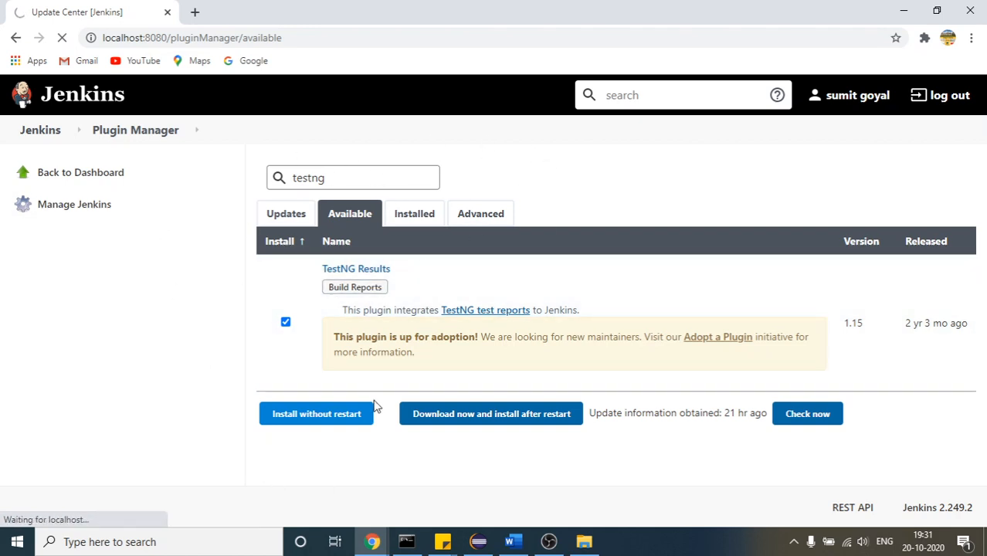
# Check the Jenkins server log in Command Prompt, return to Chrome and open the list of installed plugins
pyautogui.click(407, 541)
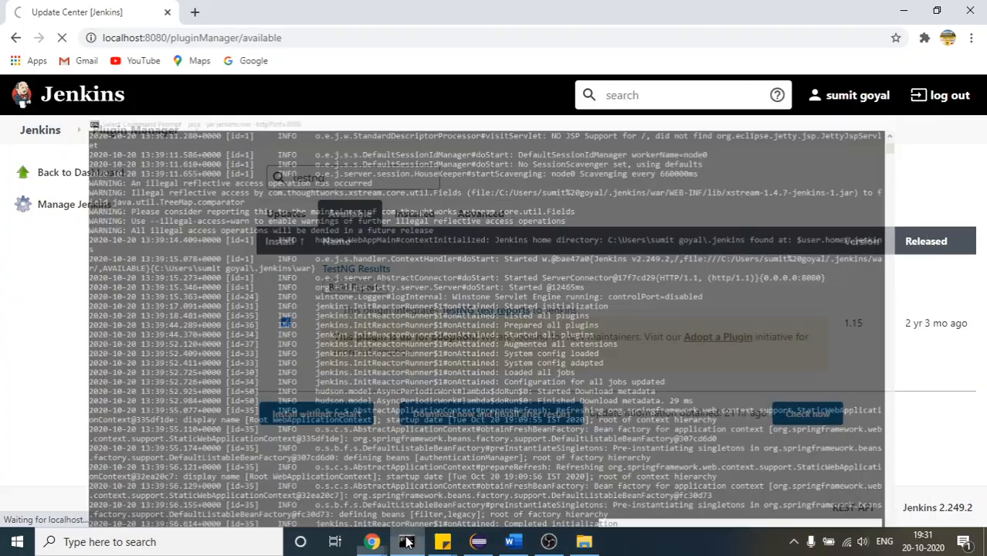
pyautogui.click(373, 541)
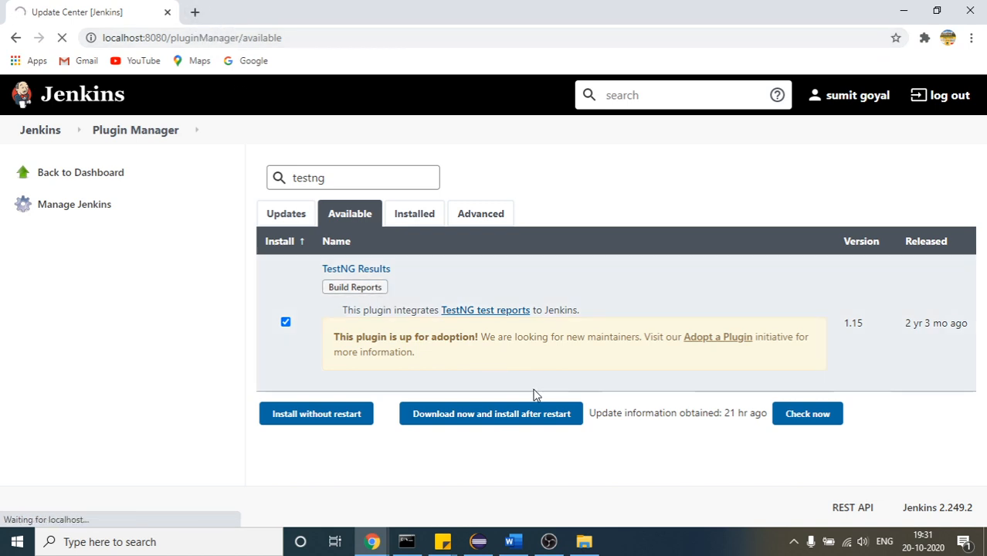
pyautogui.click(396, 220)
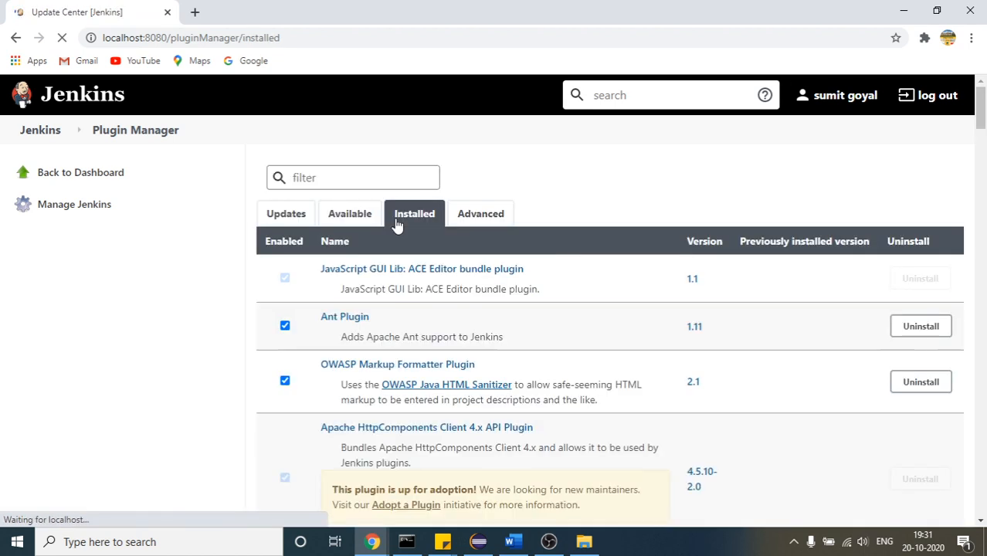
# Search the list of installed plugins for testng
pyautogui.hotkey('ctrl', 'f')
pyautogui.write('te')
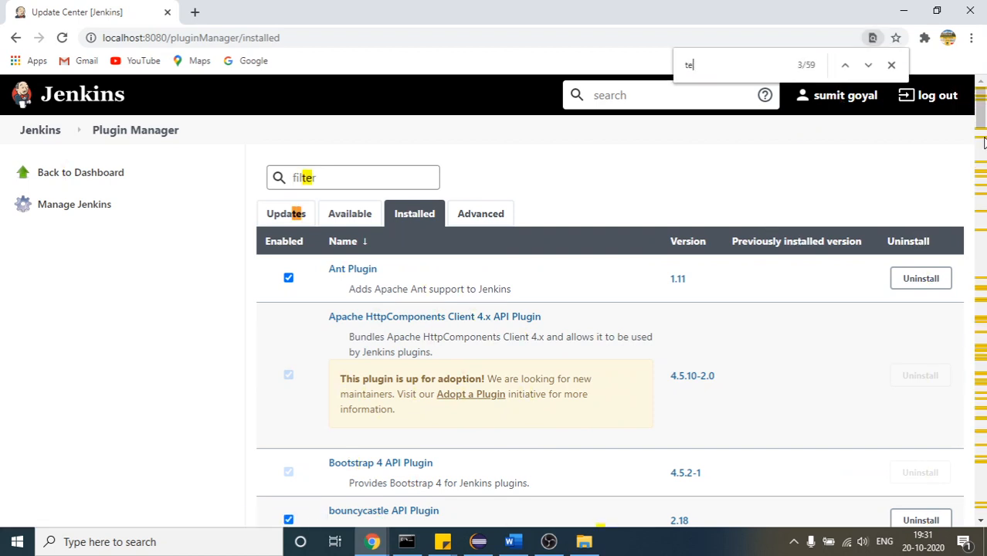
pyautogui.write('stng')
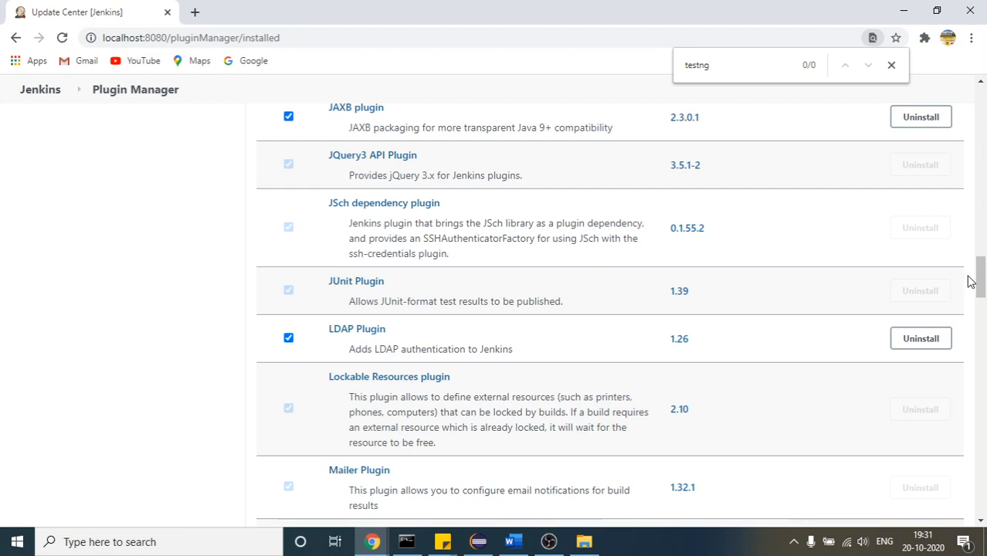
pyautogui.moveTo(983, 277); pyautogui.dragTo(979, 98)
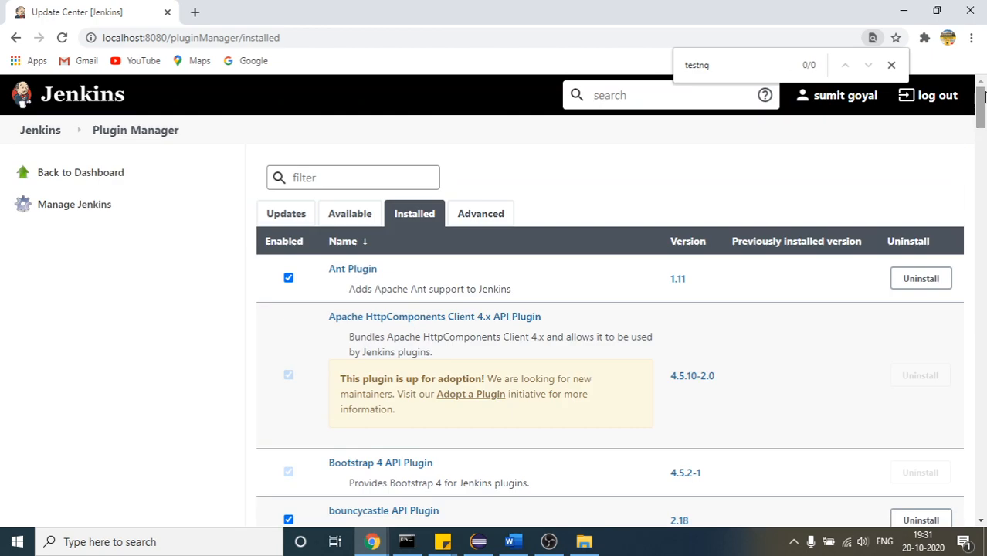
# Search the available plugins for test ng, select TestNG Results and check for updated plugin information
pyautogui.click(349, 217)
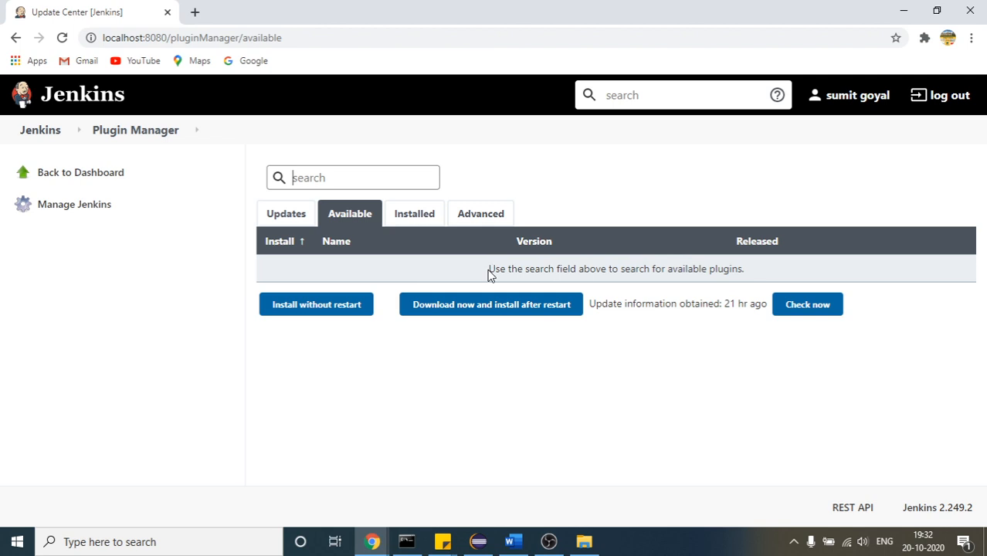
pyautogui.write('te')
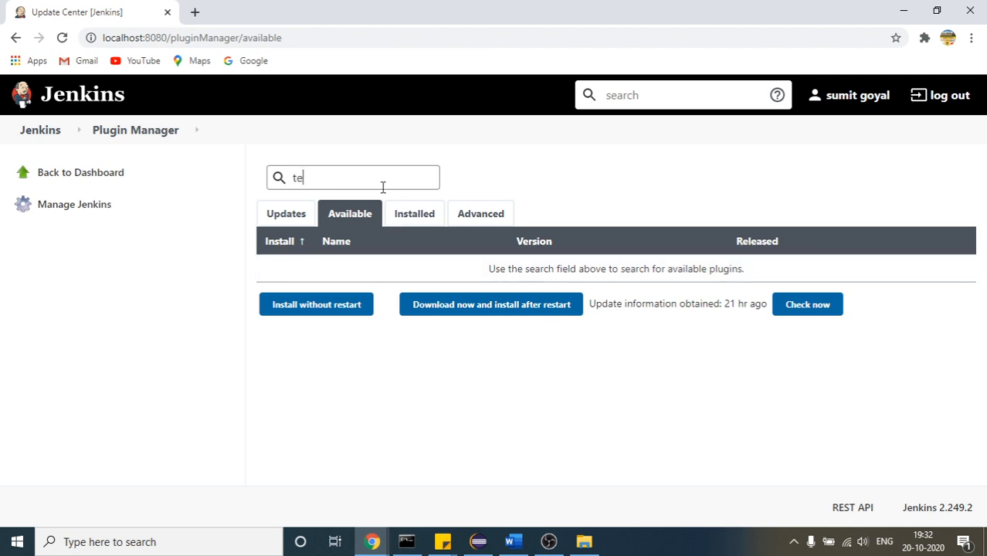
pyautogui.write('st ng')
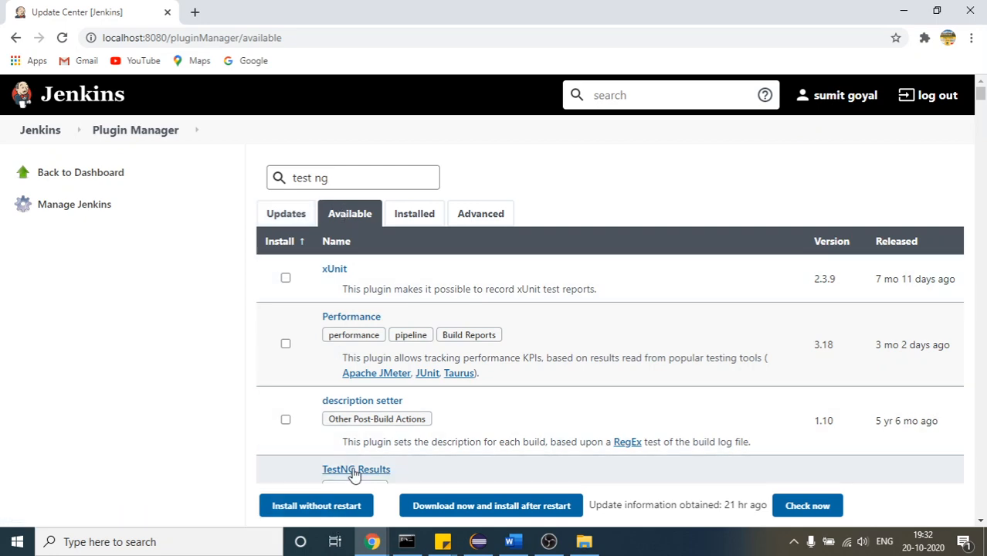
pyautogui.moveTo(981, 93); pyautogui.dragTo(983, 105)
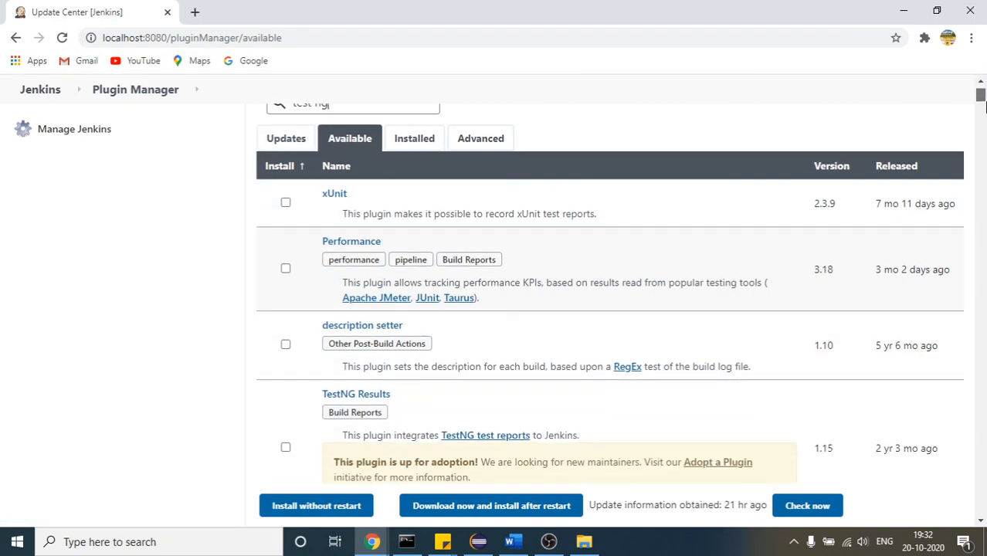
pyautogui.scroll(-3, 982, 105)
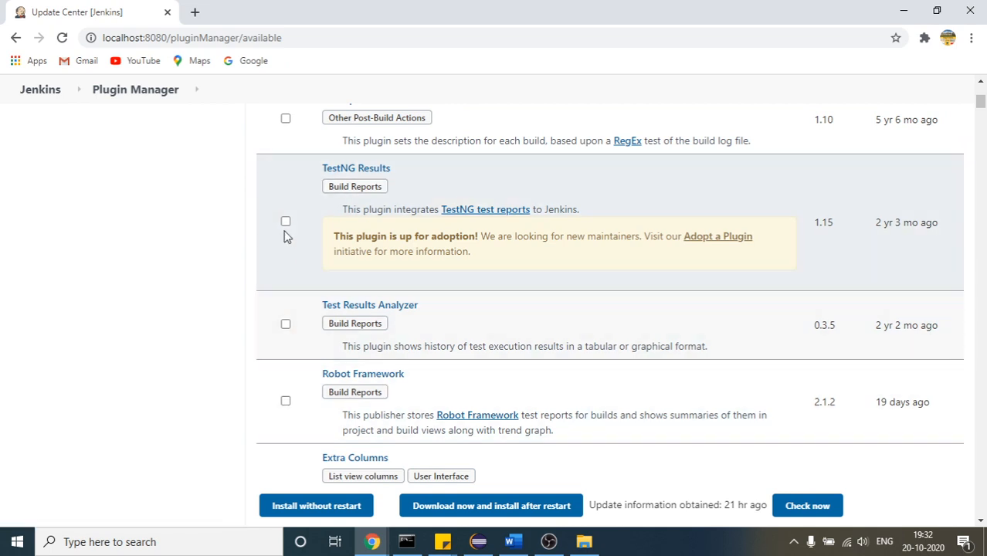
pyautogui.click(286, 223)
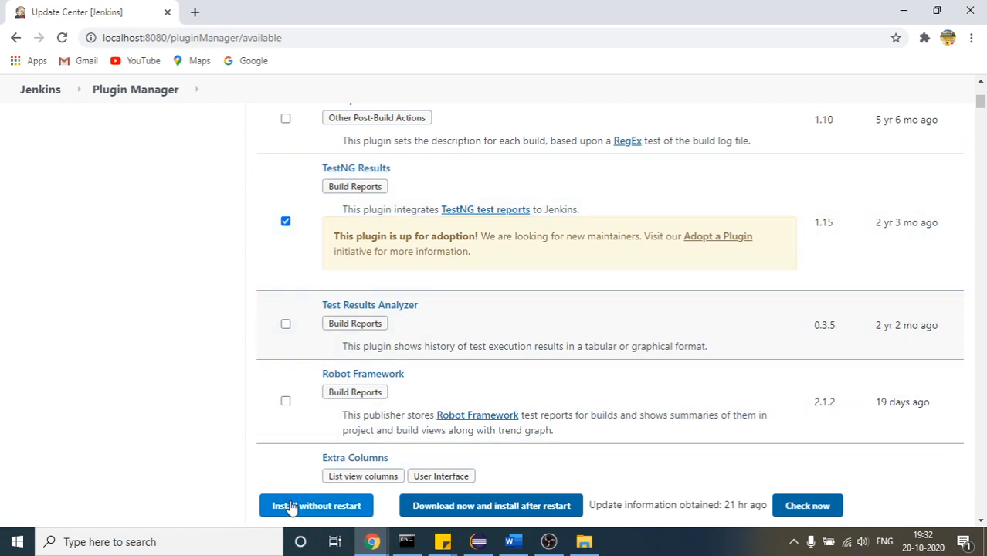
pyautogui.click(813, 507)
# Open a new incognito window and load localhost:8080/pluginManager/available in it
pyautogui.click(285, 40)
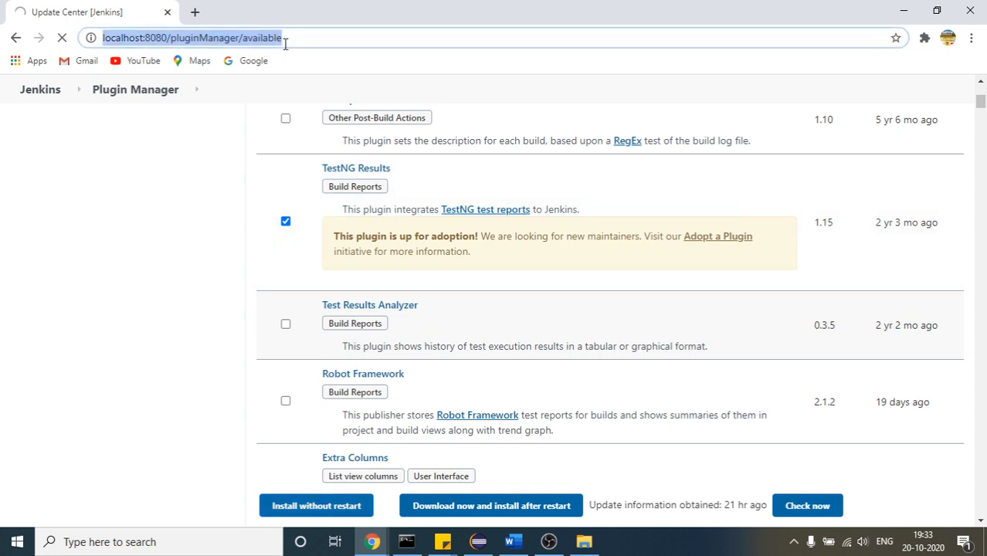
pyautogui.press('BackSpace')
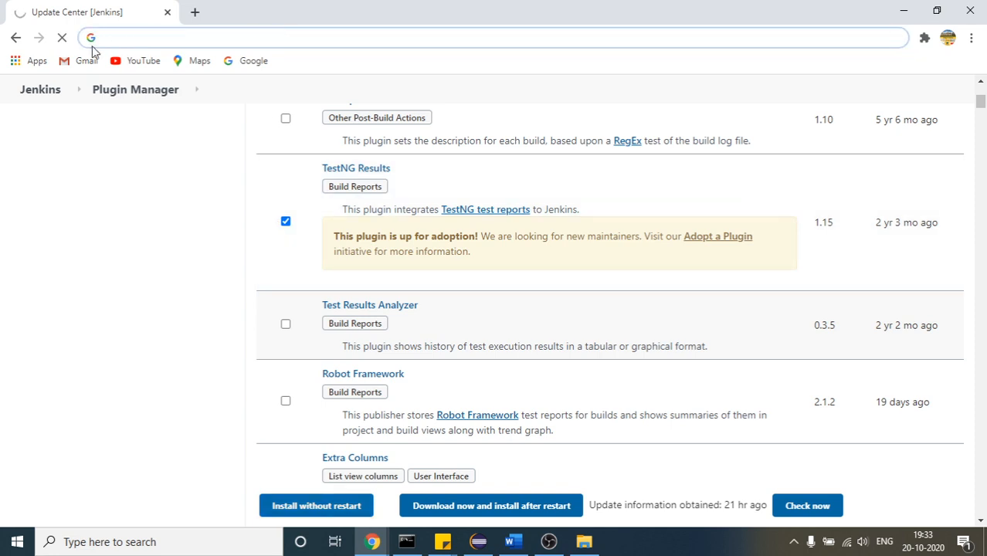
pyautogui.click(971, 39)
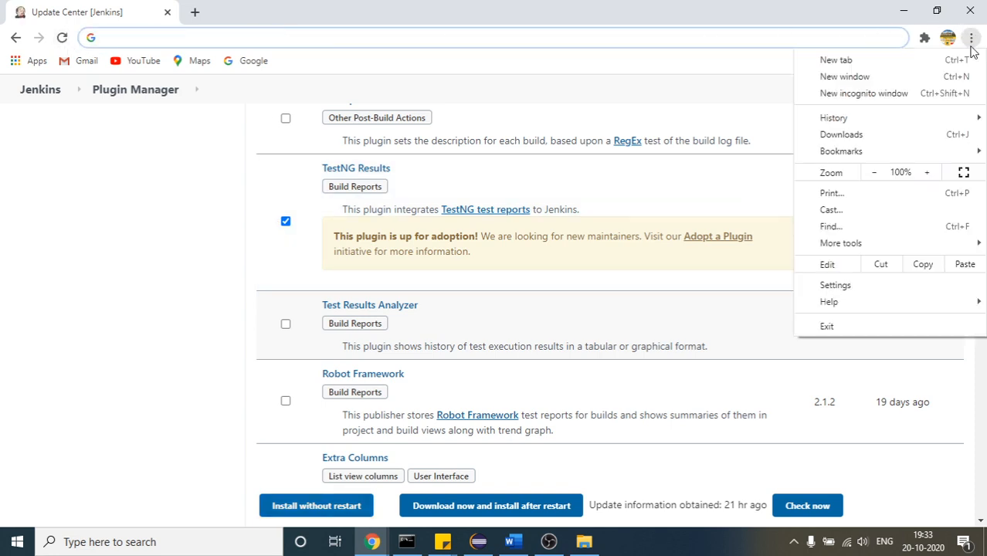
pyautogui.click(950, 93)
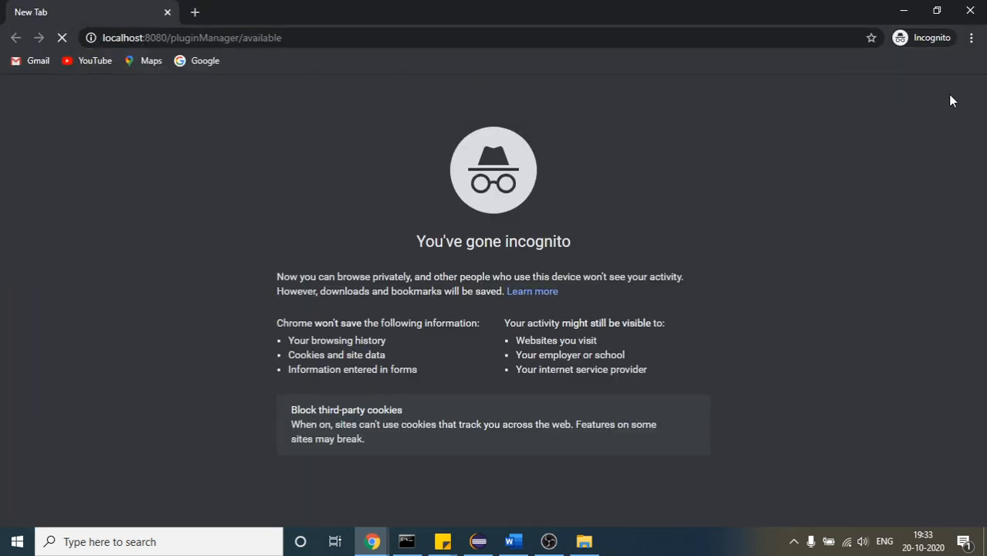
# Sign in to Jenkins with the account's username and password
pyautogui.write('su')
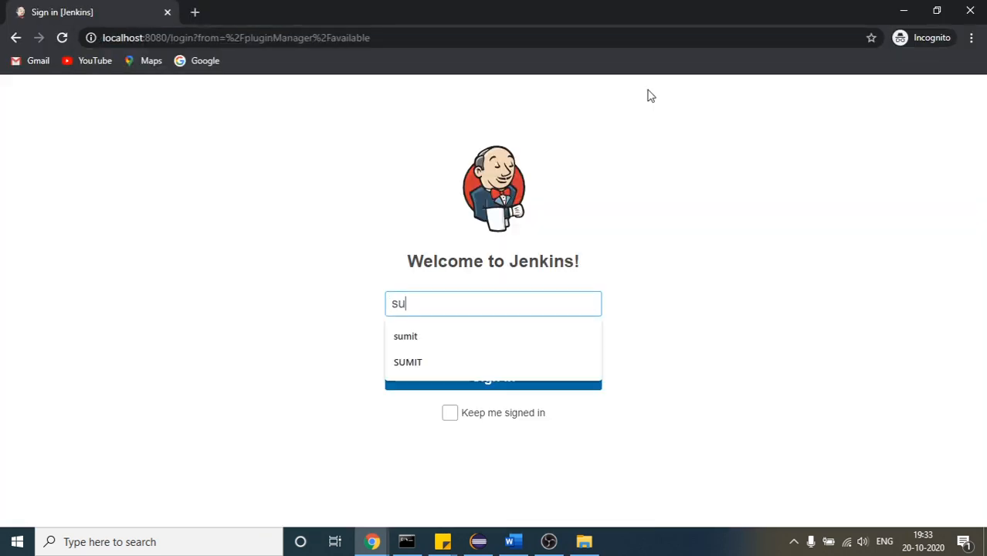
pyautogui.write('mit')
pyautogui.press('Tab')
pyautogui.write('s')
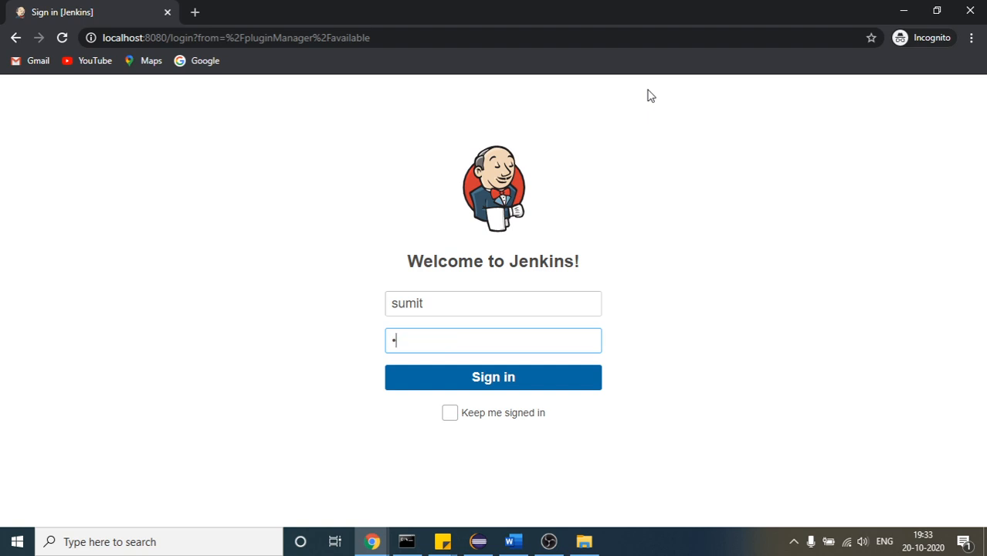
pyautogui.write('******')
pyautogui.press('Return')
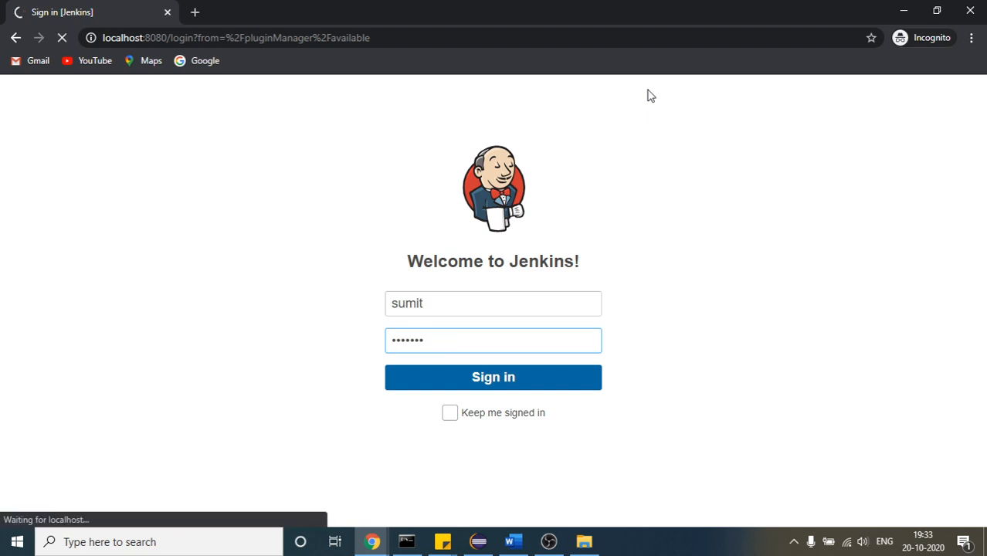
# Switch to the Google Meet window, turn on the microphone and return to the incognito Jenkins window
pyautogui.click(373, 542)
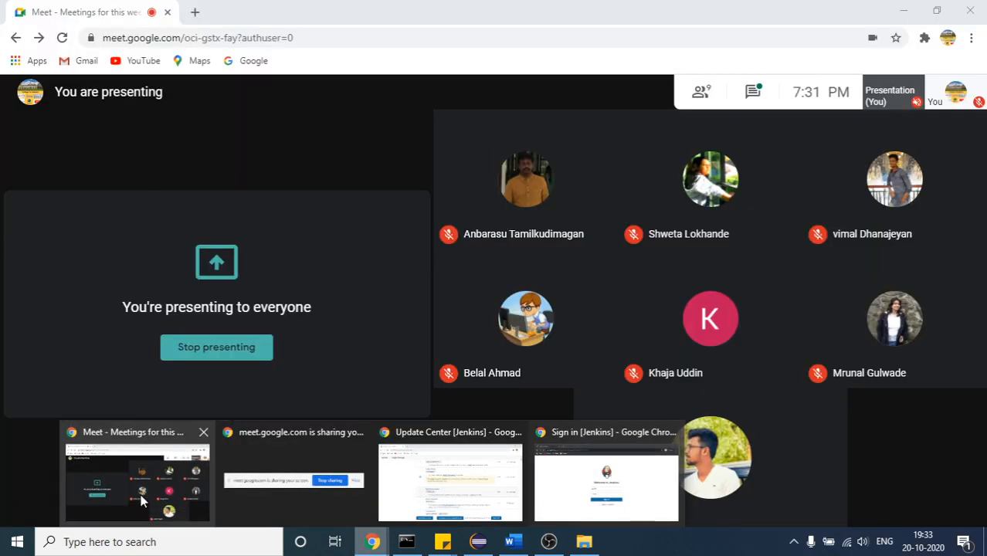
pyautogui.click(142, 490)
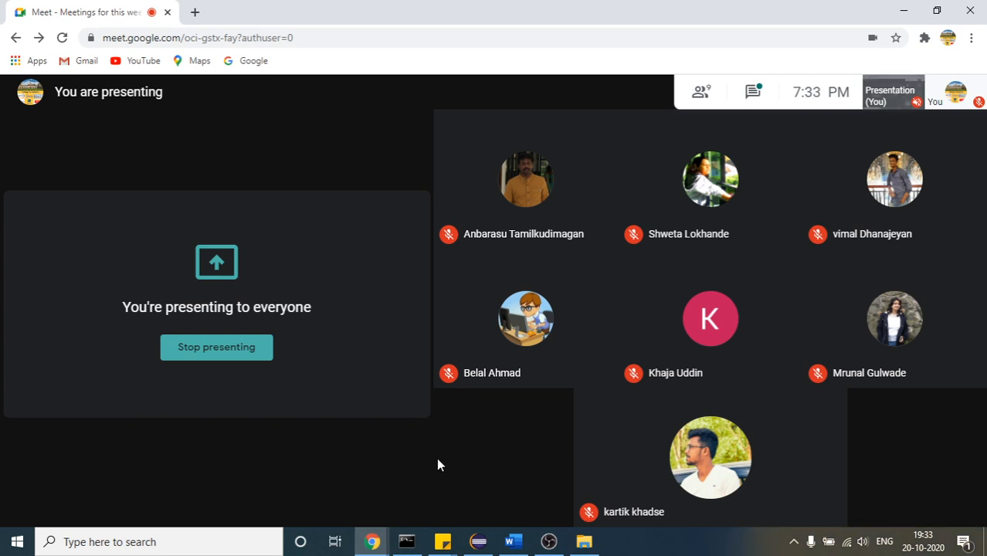
pyautogui.moveTo(398, 370)
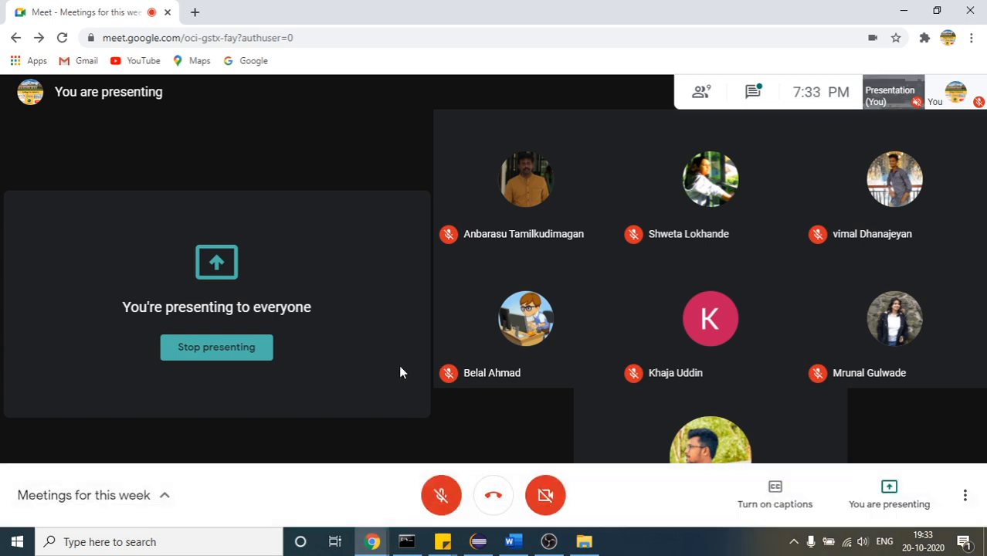
pyautogui.click(440, 498)
pyautogui.click(373, 542)
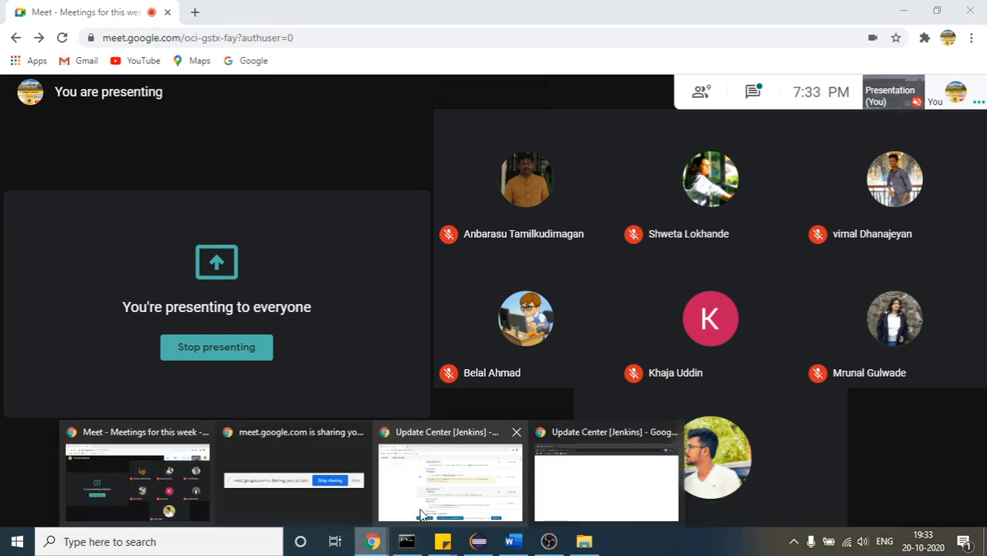
pyautogui.click(563, 498)
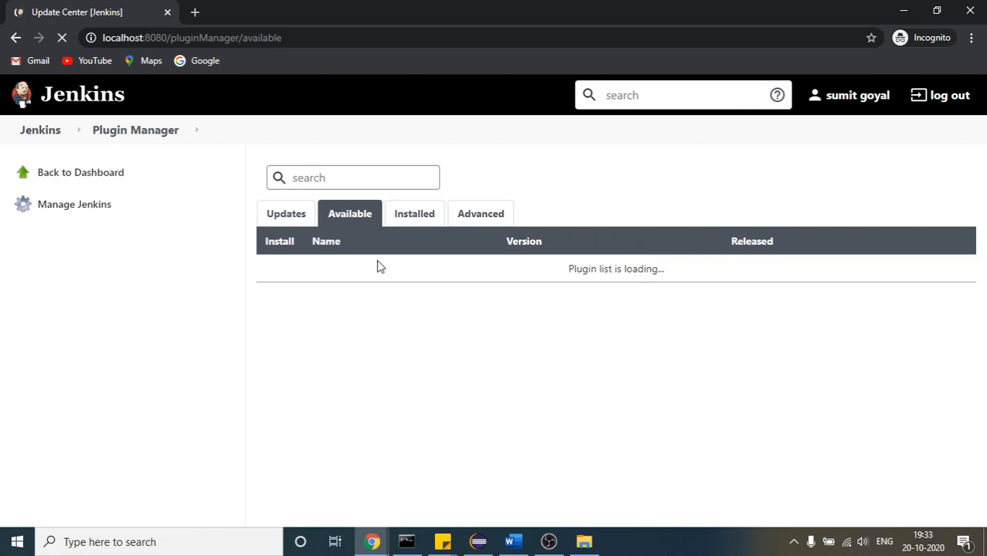
# Search the available Jenkins plugins for test ng in the incognito window
pyautogui.click(314, 180)
pyautogui.write('testing')
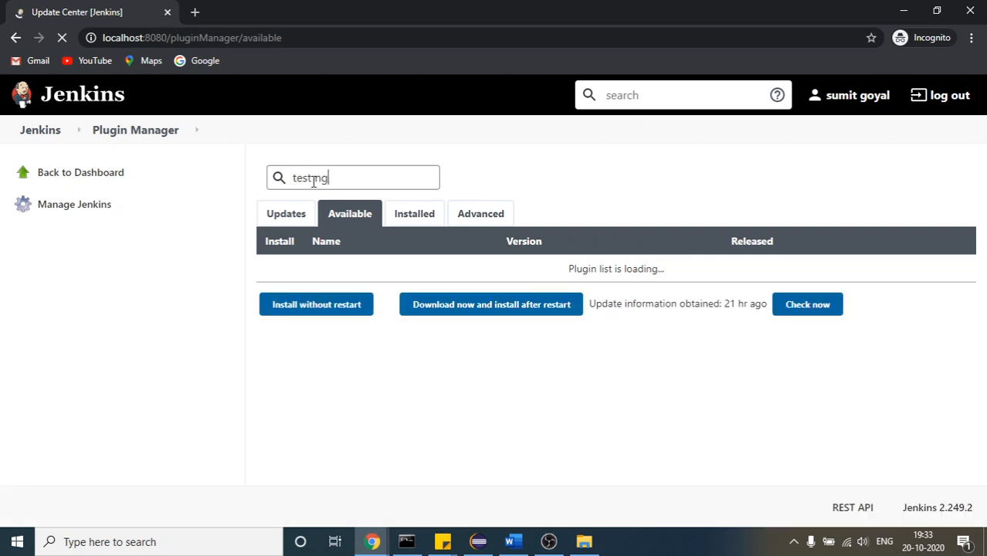
pyautogui.press('BackSpace')
pyautogui.press('BackSpace')
pyautogui.press('BackSpace')
pyautogui.write('ng')
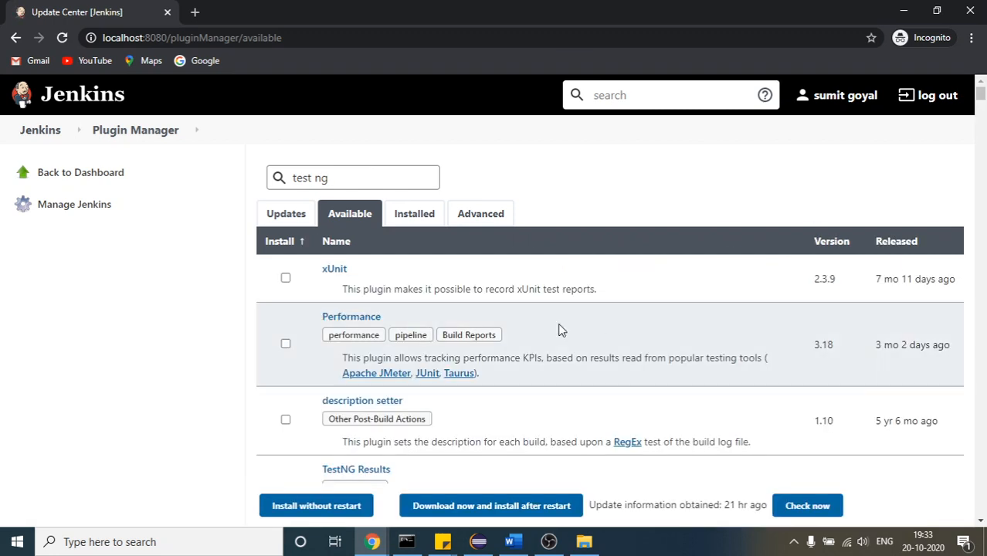
# Select the TestNG Results plugin and start its installation without a restart
pyautogui.click(984, 150)
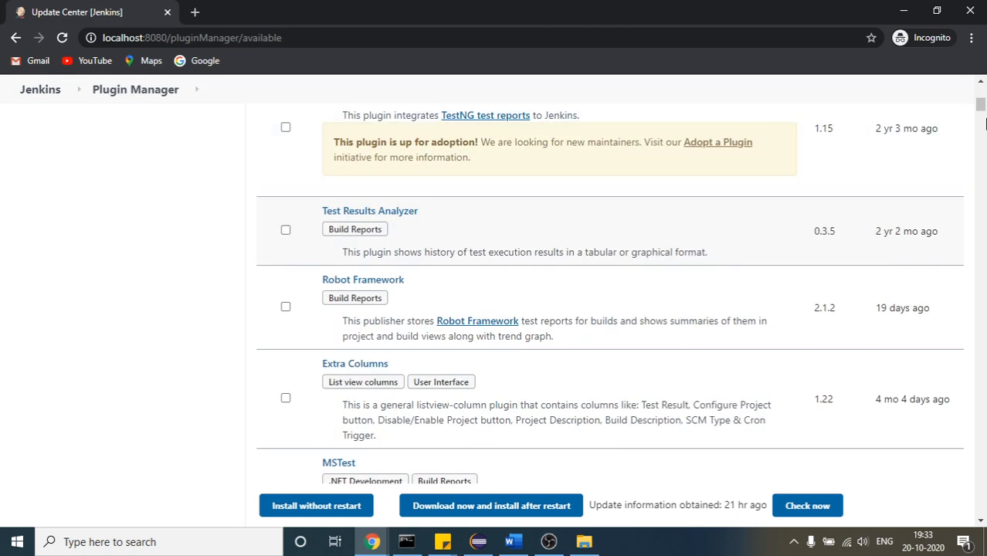
pyautogui.click(982, 86)
pyautogui.click(982, 86)
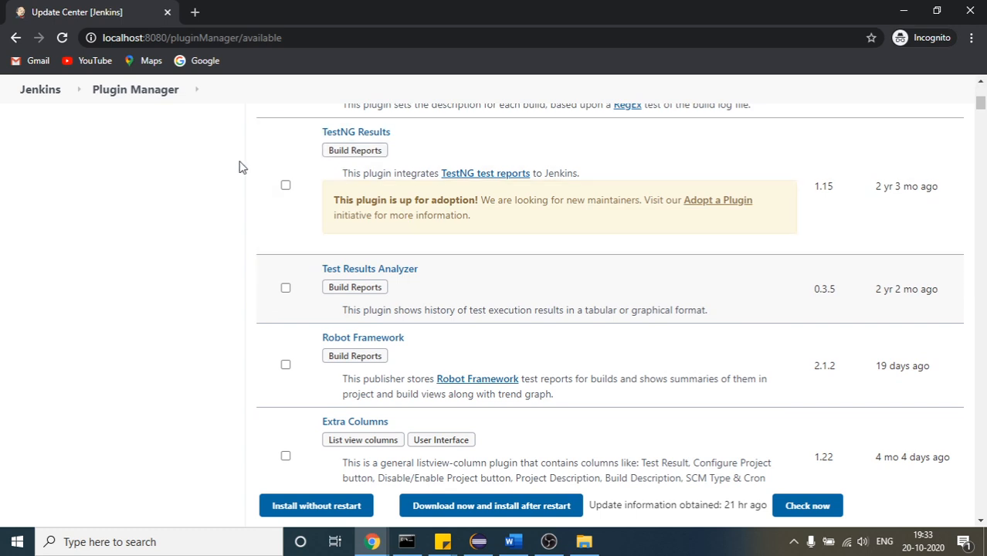
pyautogui.click(285, 187)
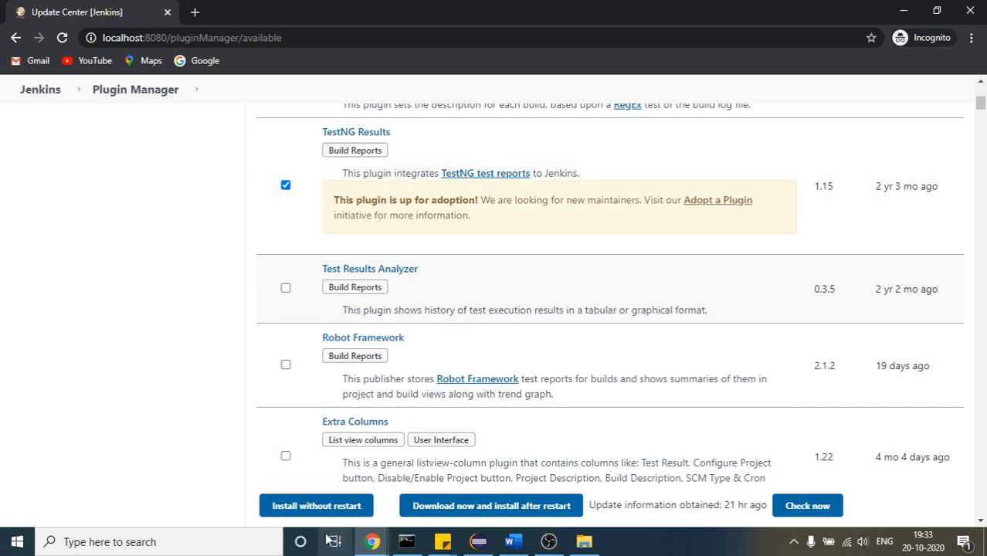
pyautogui.click(335, 506)
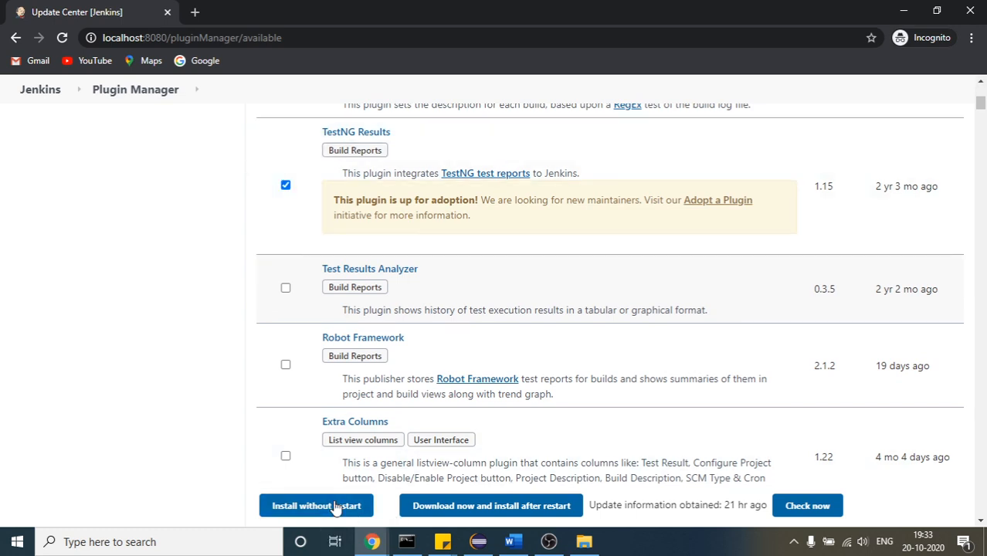
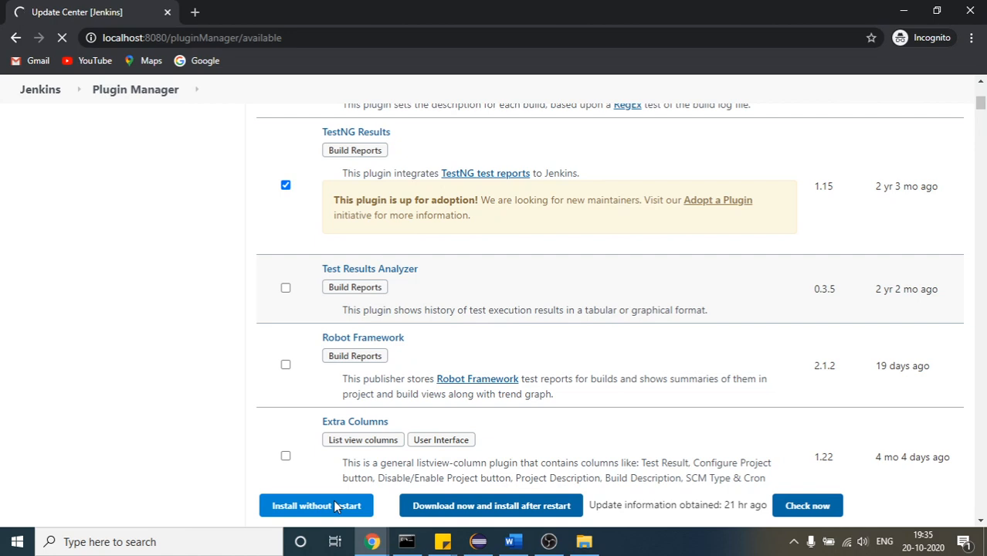
# Switch from the incognito Jenkins window to the Google Meet window and check the meeting
pyautogui.click(372, 542)
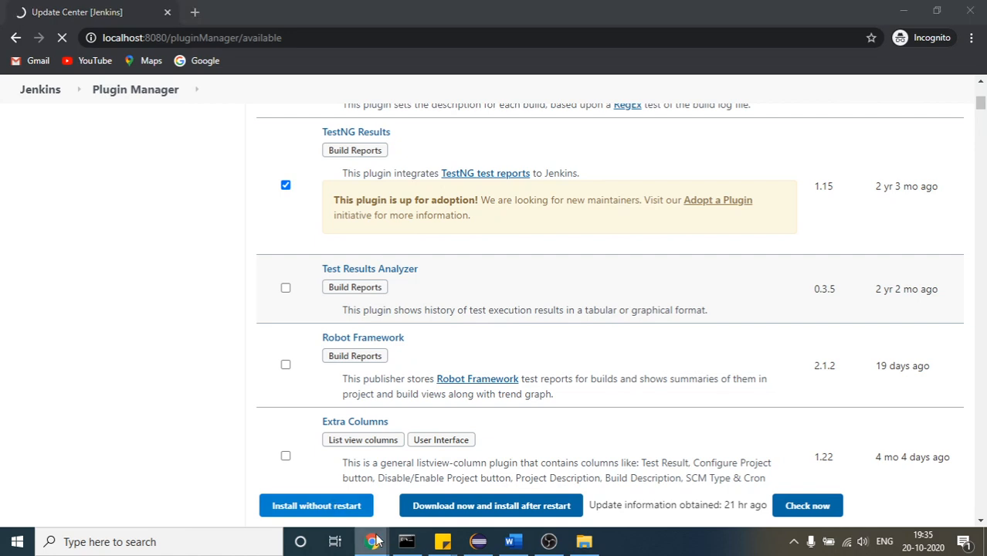
pyautogui.moveTo(122, 502)
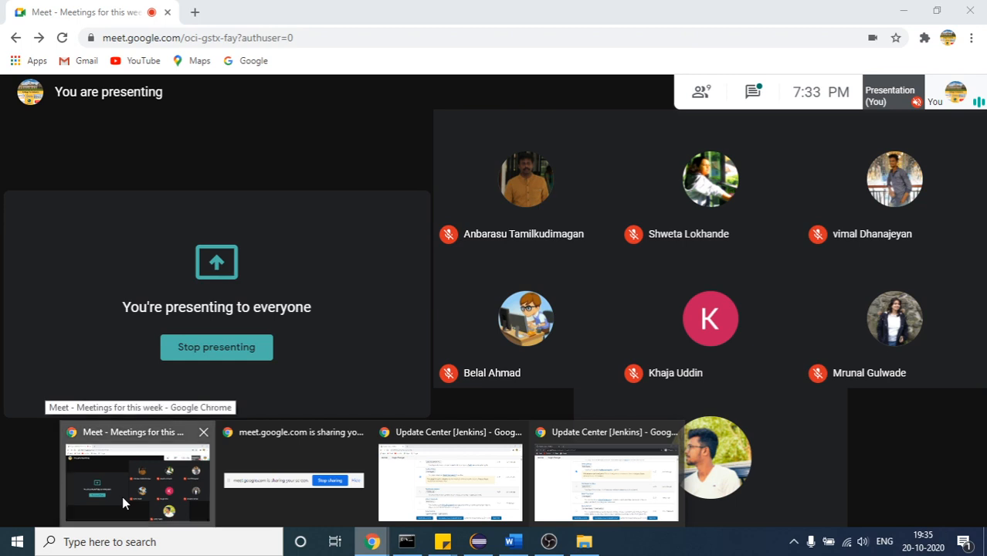
pyautogui.click(122, 496)
pyautogui.moveTo(339, 369)
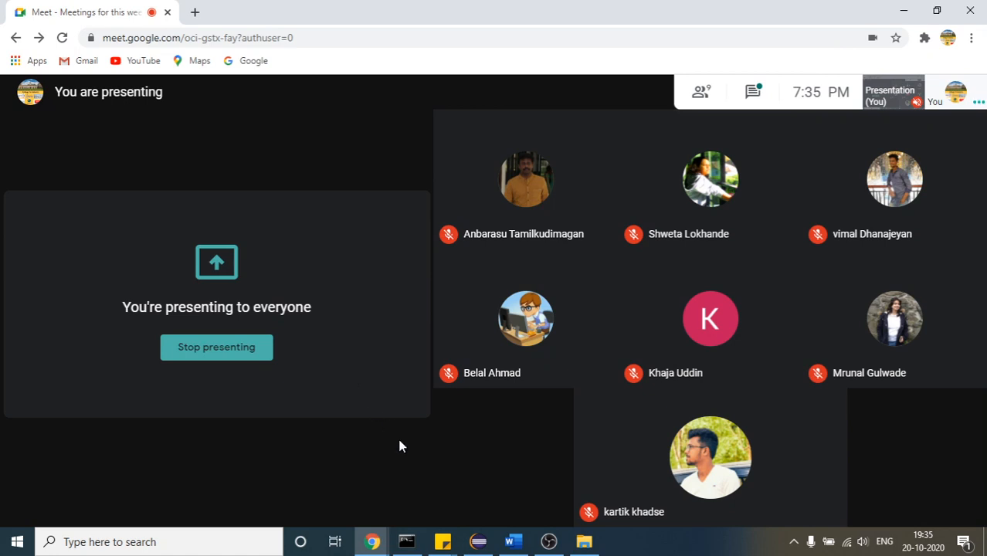
pyautogui.click(513, 542)
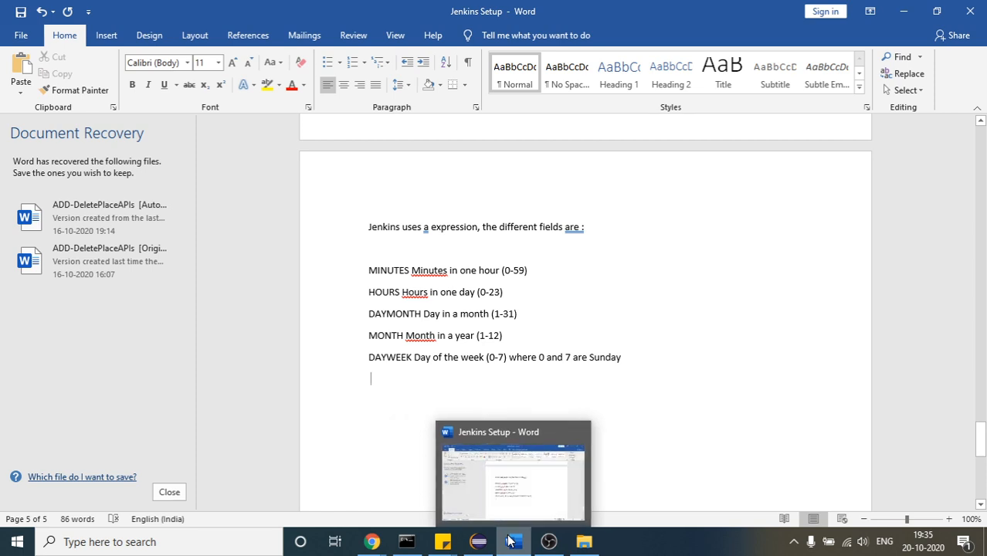
pyautogui.click(510, 540)
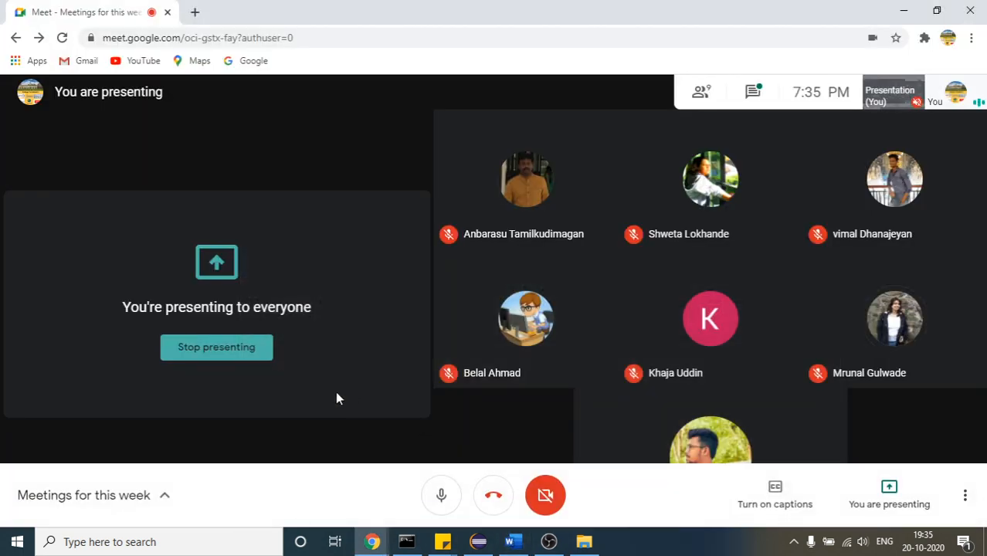
pyautogui.click(195, 11)
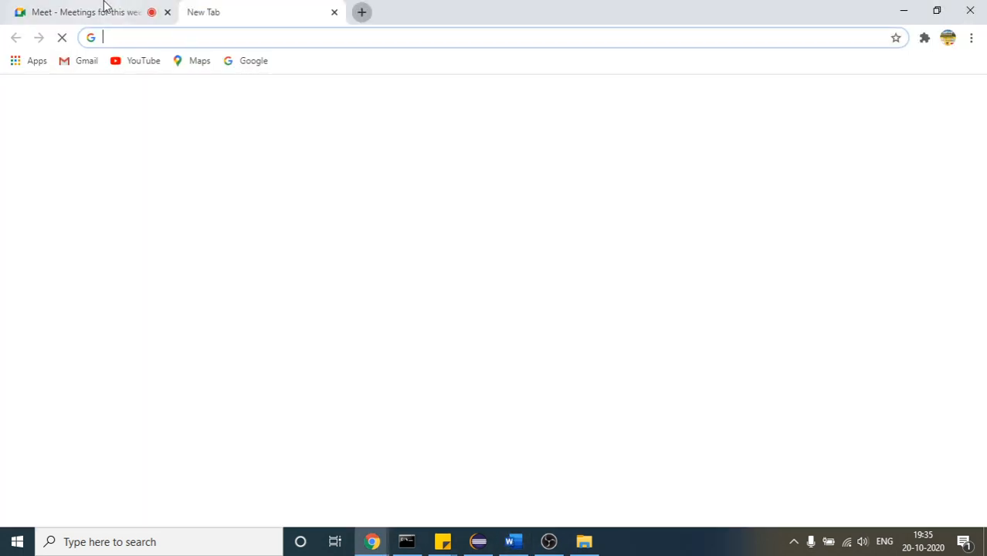
pyautogui.click(106, 6)
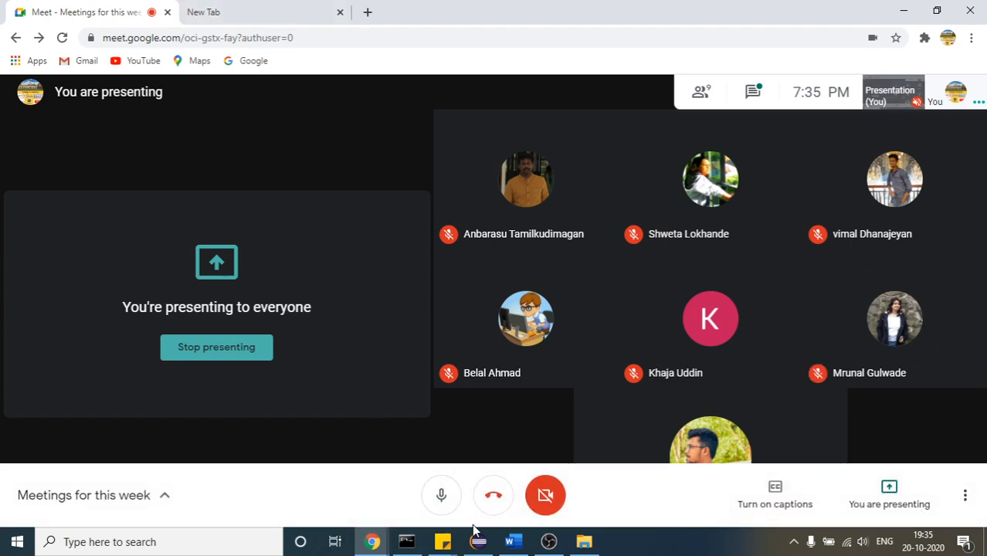
pyautogui.click(510, 541)
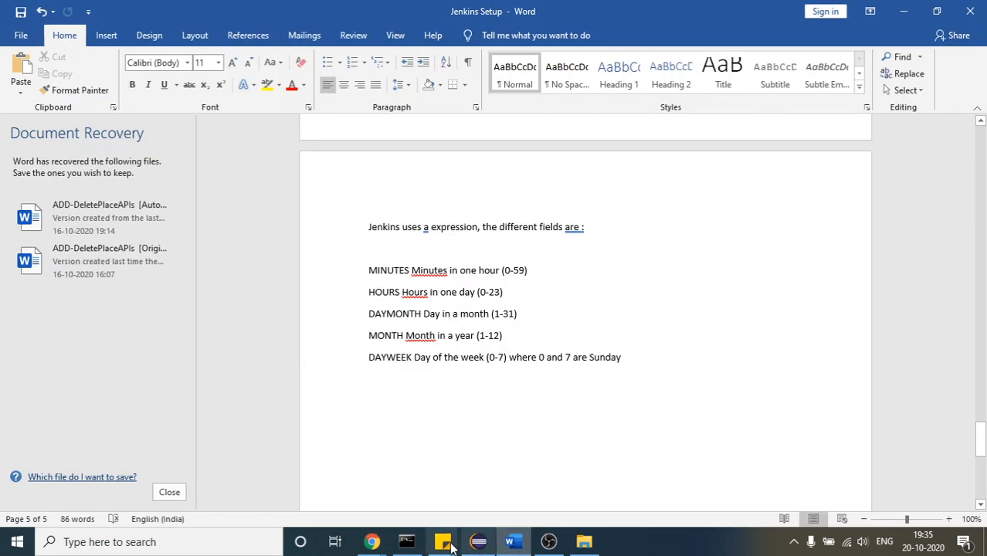
# Return to the incognito Jenkins window to check the TestNG Results plugin installation
pyautogui.moveTo(373, 542)
pyautogui.moveTo(584, 498)
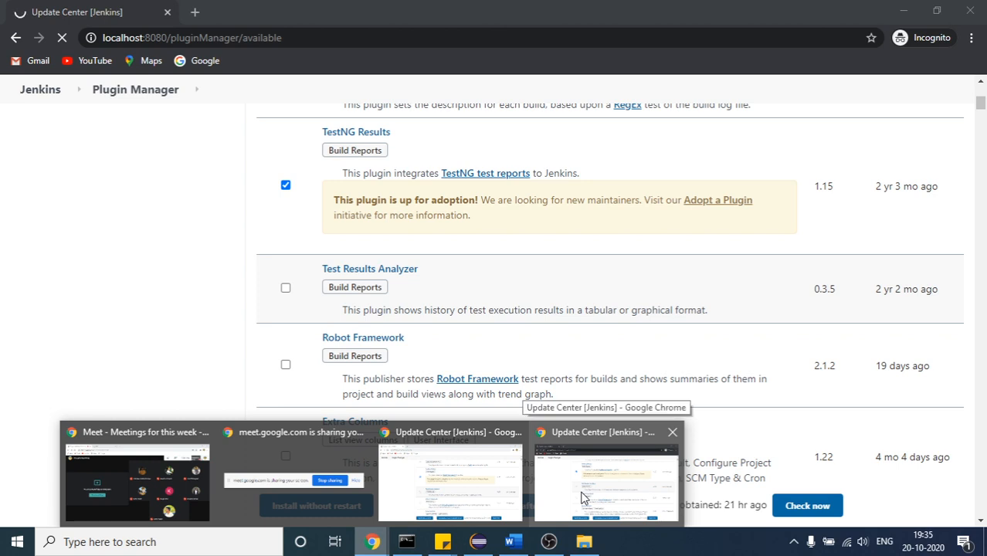
pyautogui.click(583, 498)
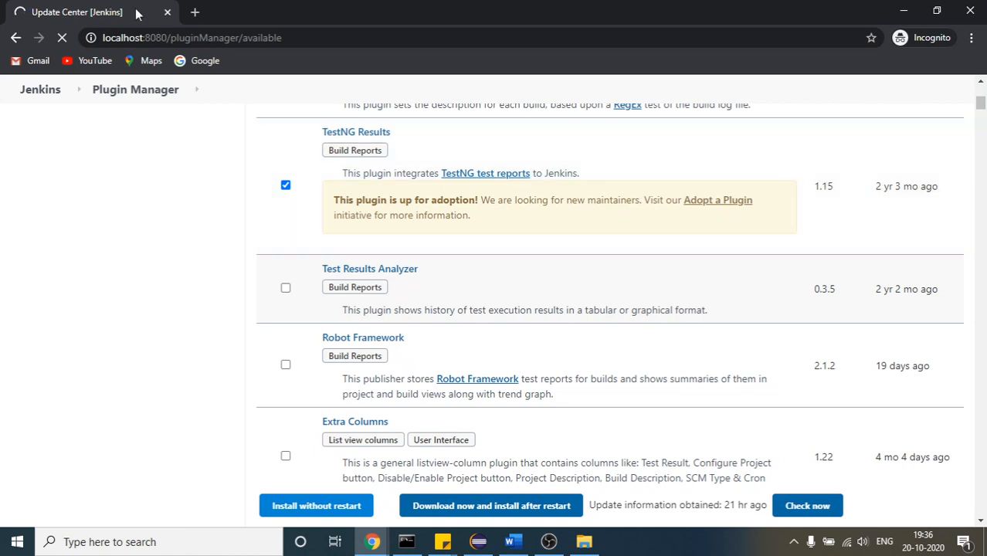
# Search Google for jenkins testng plugin download in a new incognito tab beside the Jenkins one
pyautogui.click(195, 13)
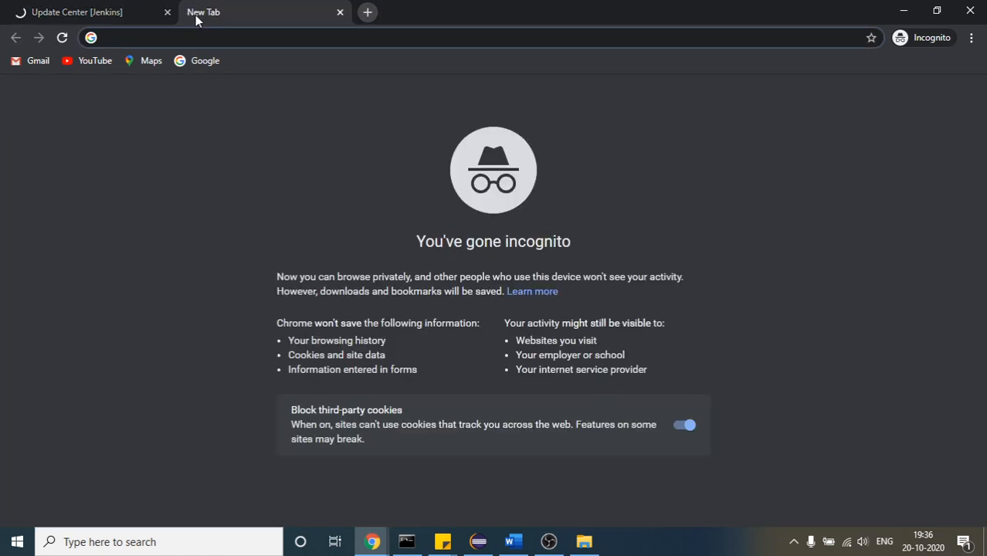
pyautogui.click(106, 8)
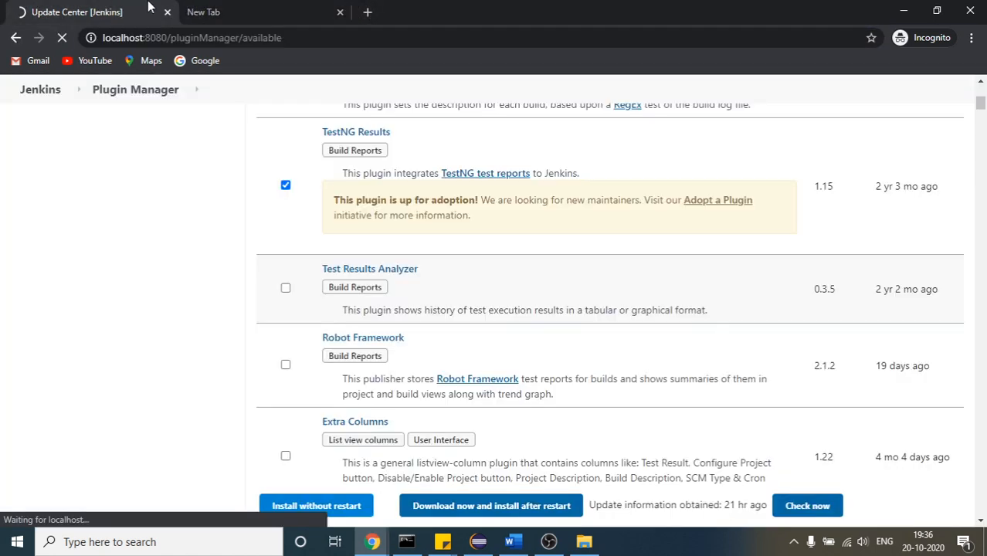
pyautogui.click(235, 8)
pyautogui.write('jenkin')
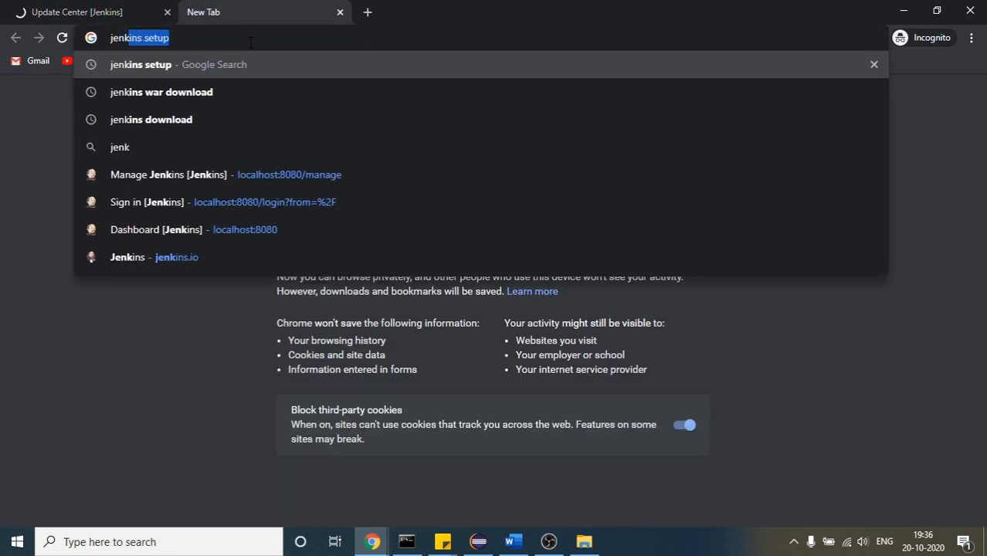
pyautogui.click(35, 7)
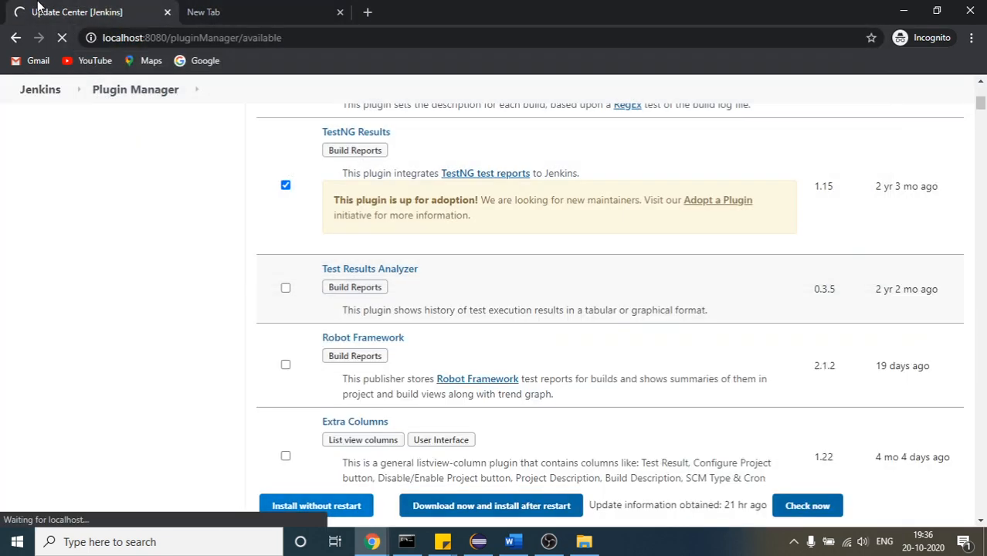
pyautogui.click(254, 7)
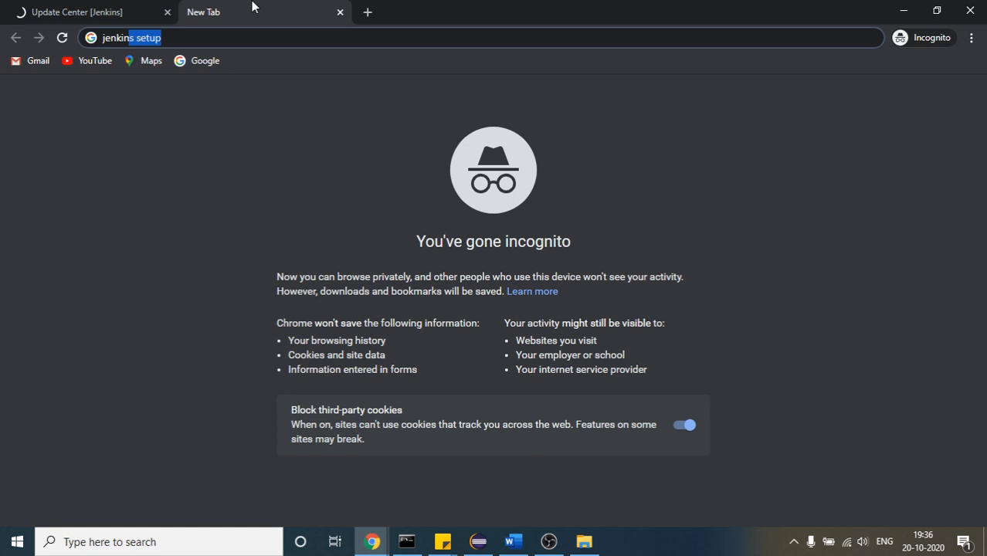
pyautogui.press('End')
pyautogui.press('BackSpace')
pyautogui.press('BackSpace')
pyautogui.press('BackSpace')
pyautogui.press('BackSpace')
pyautogui.press('BackSpace')
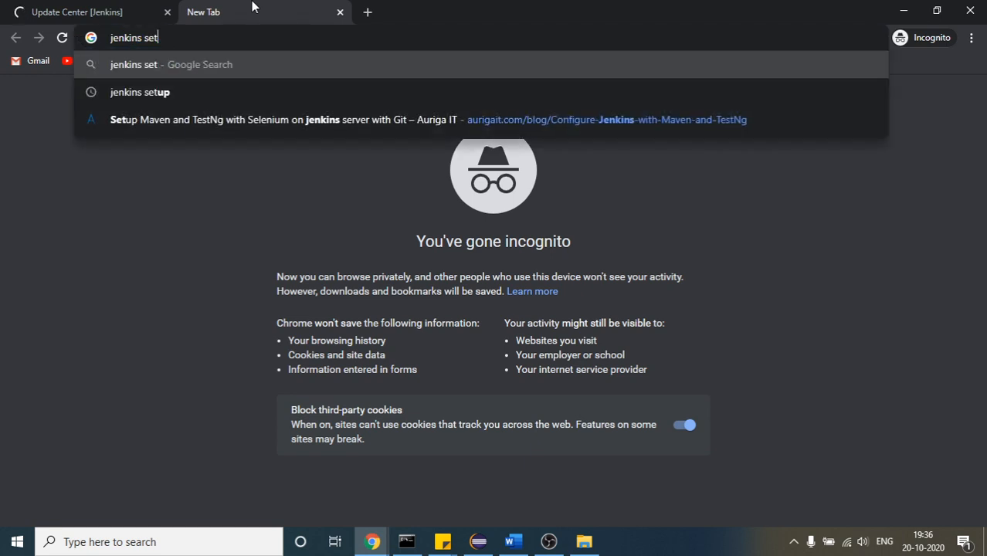
pyautogui.write('test')
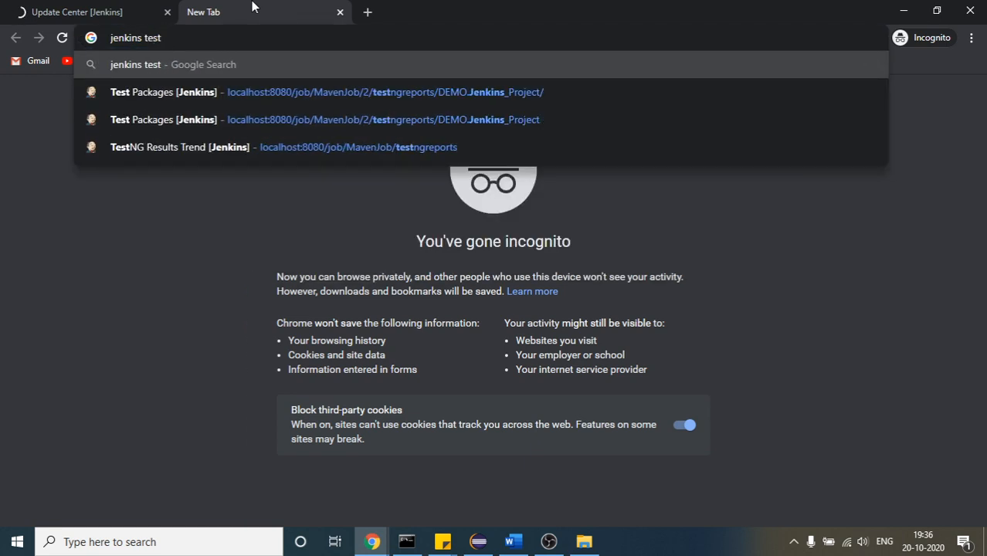
pyautogui.write('ng p')
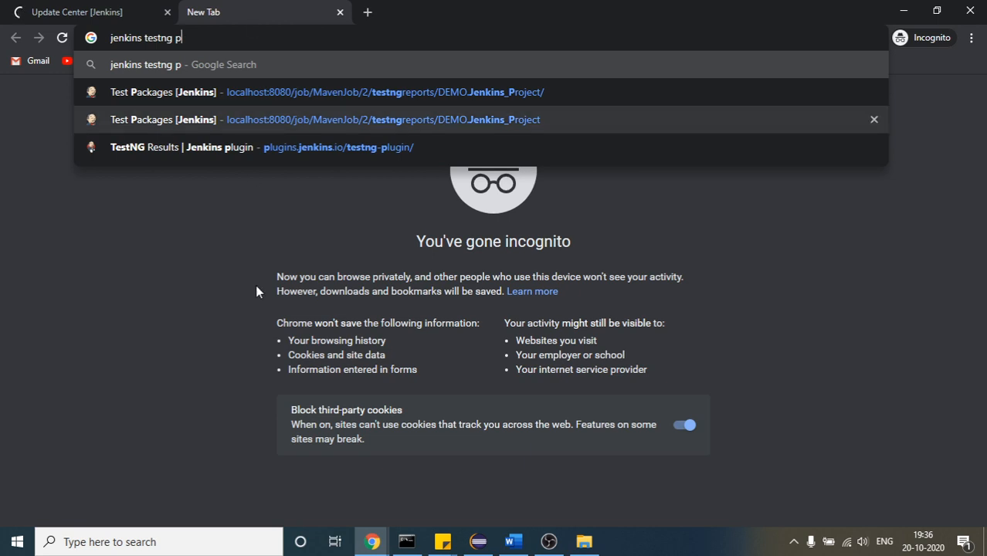
pyautogui.write('lug')
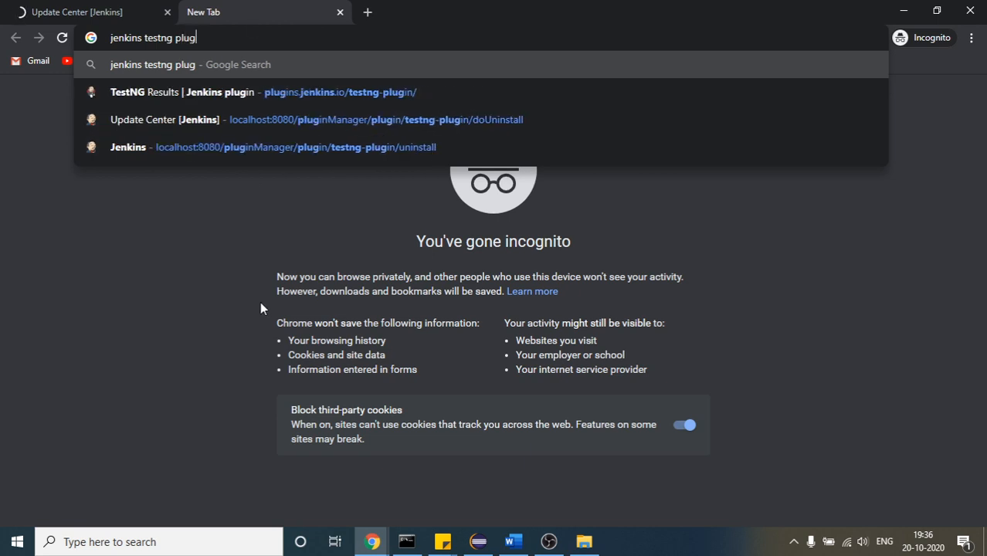
pyautogui.write('in do')
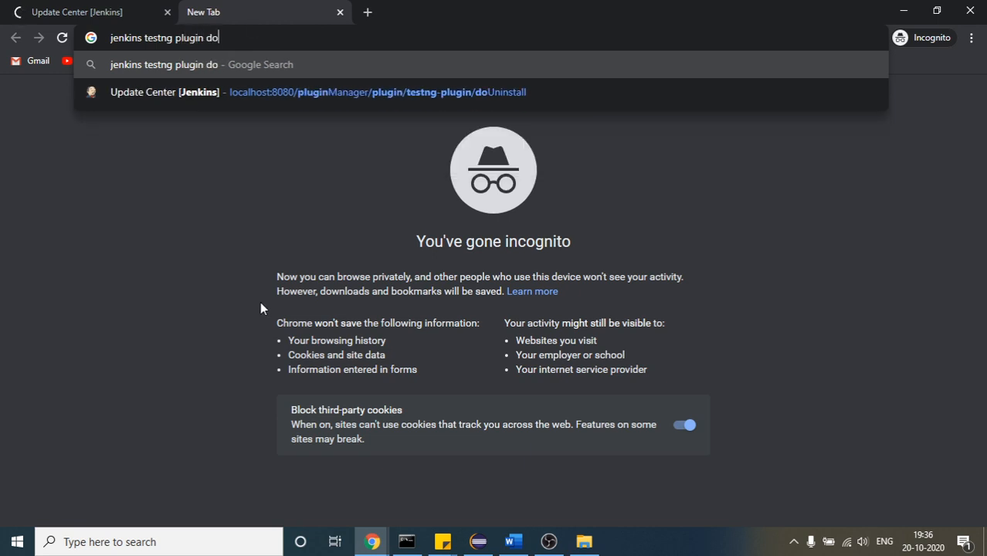
pyautogui.write('wnload')
pyautogui.press('Return')
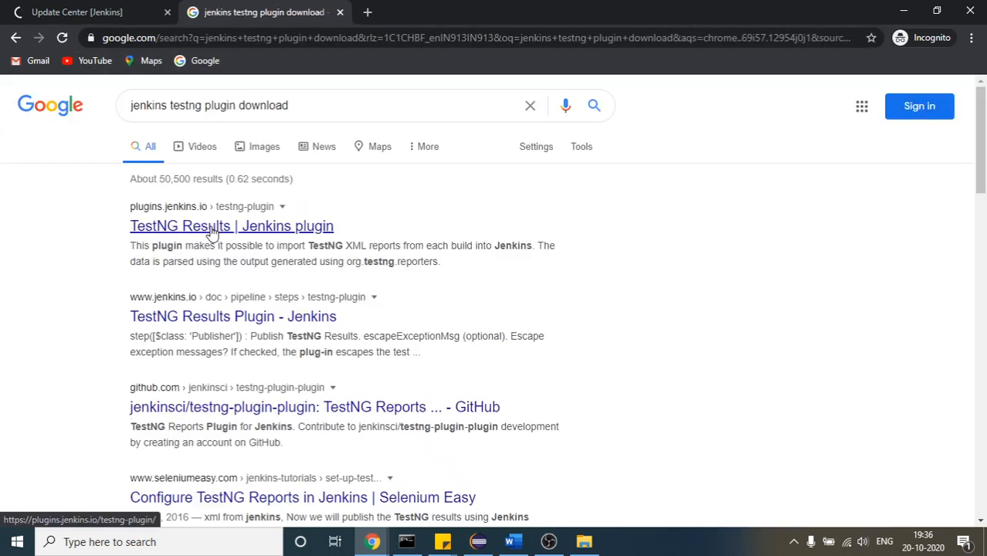
# Open the TestNG Results page on plugins.jenkins.io and look through its release notes and usage section
pyautogui.click(212, 232)
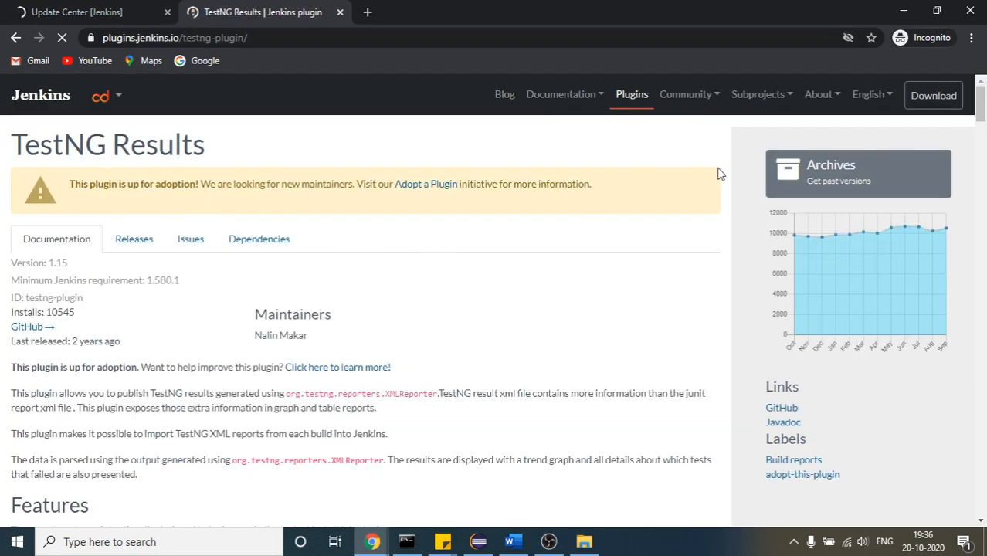
pyautogui.moveTo(980, 104); pyautogui.dragTo(984, 258)
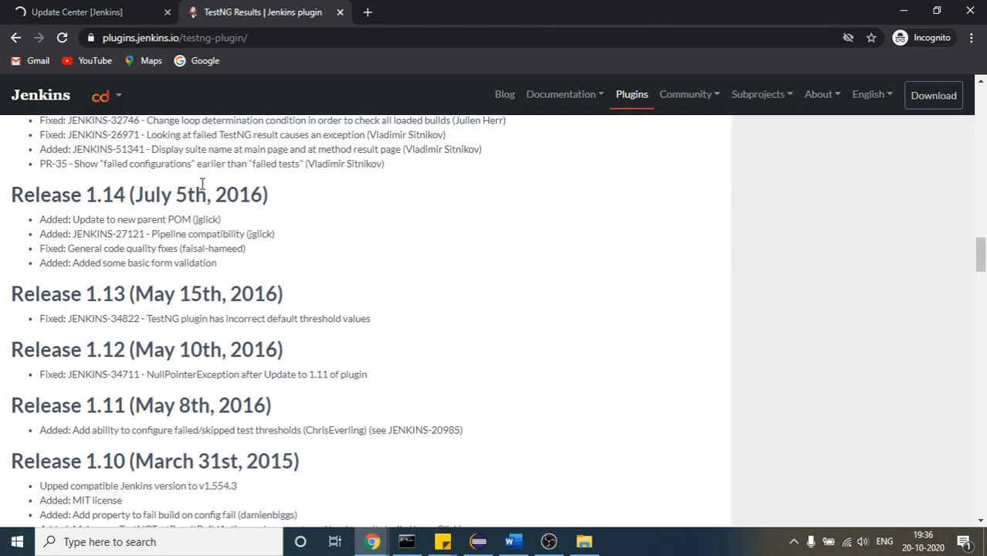
pyautogui.moveTo(983, 255); pyautogui.dragTo(982, 193)
pyautogui.hotkey('ctrl', 'a')
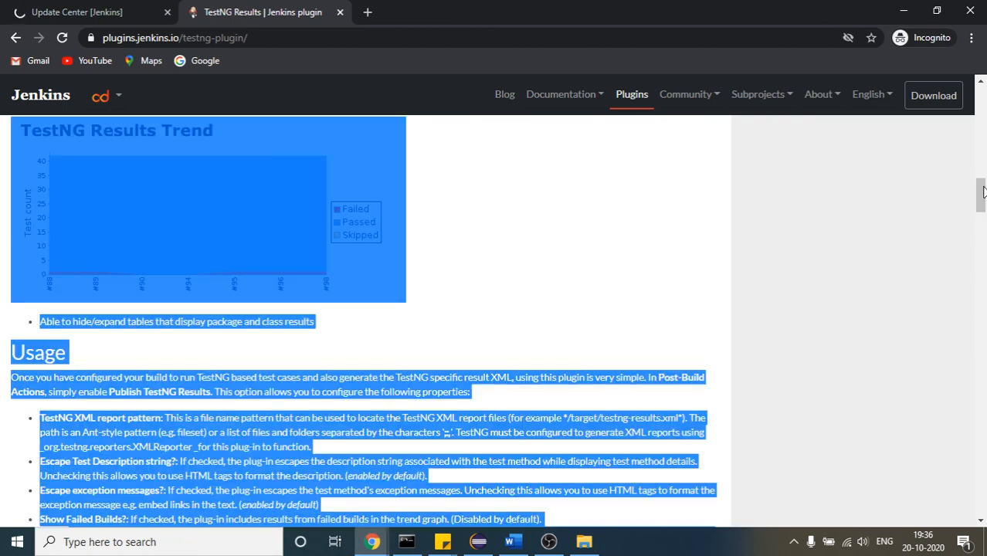
# Return to the search results, open the TestNG Results Plugin pipeline steps page on jenkins.io and look through it
pyautogui.click(16, 37)
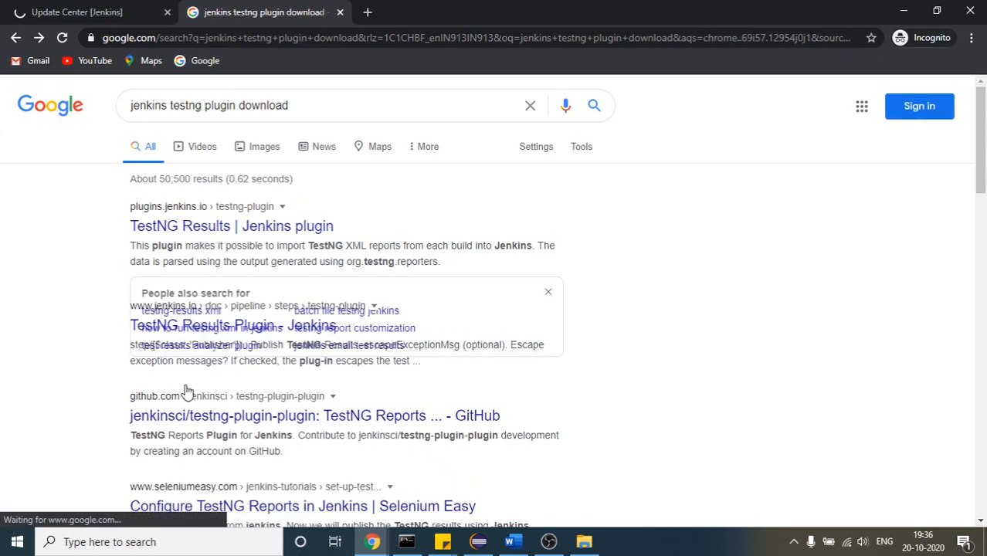
pyautogui.click(229, 402)
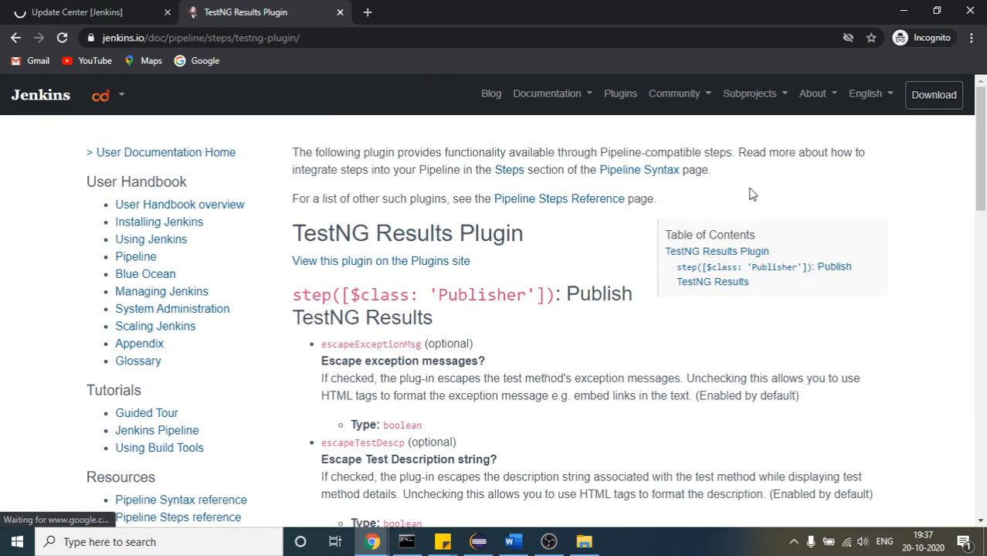
pyautogui.moveTo(983, 133); pyautogui.dragTo(984, 396)
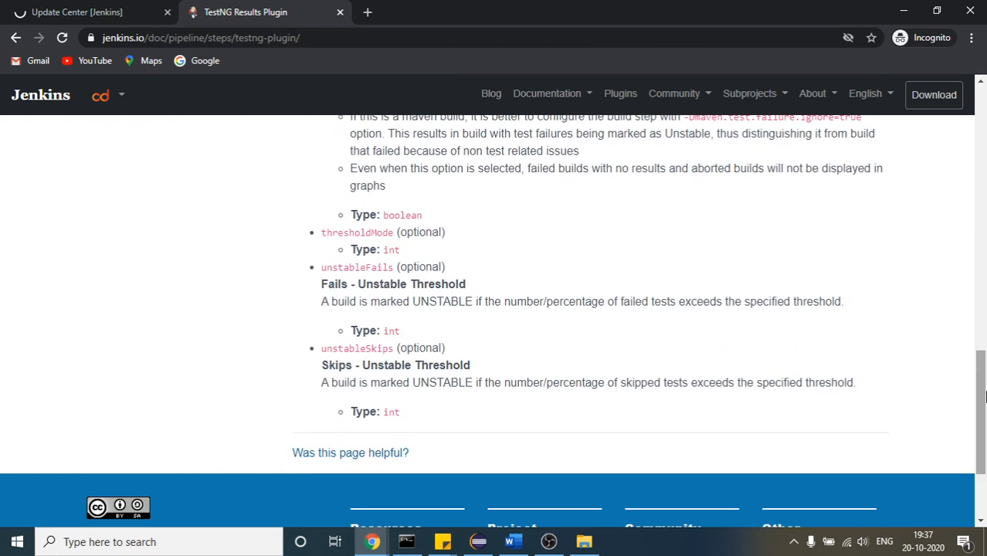
# Return to the search results, open the jenkinsci/testng-plugin-plugin GitHub repository and look through its page down to the changelog
pyautogui.click(16, 38)
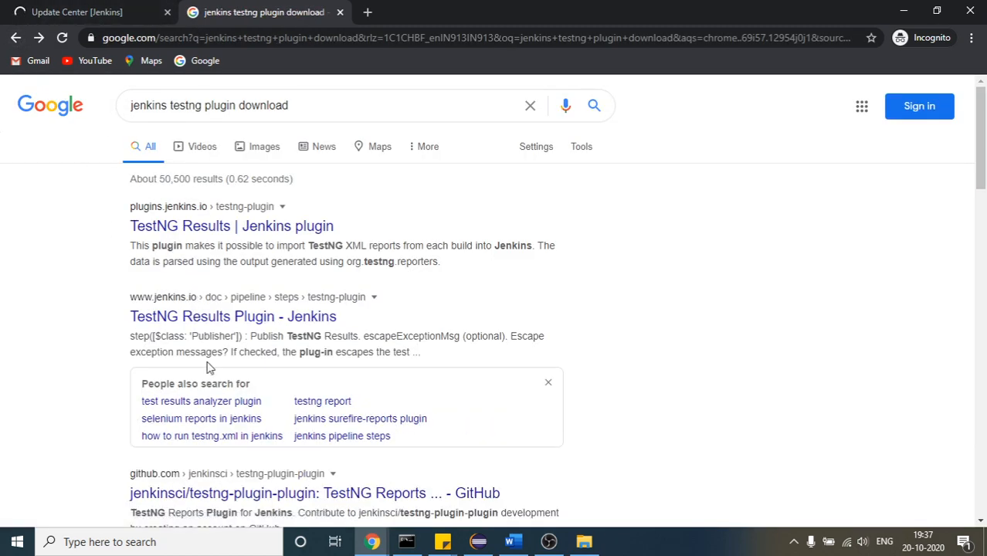
pyautogui.click(238, 488)
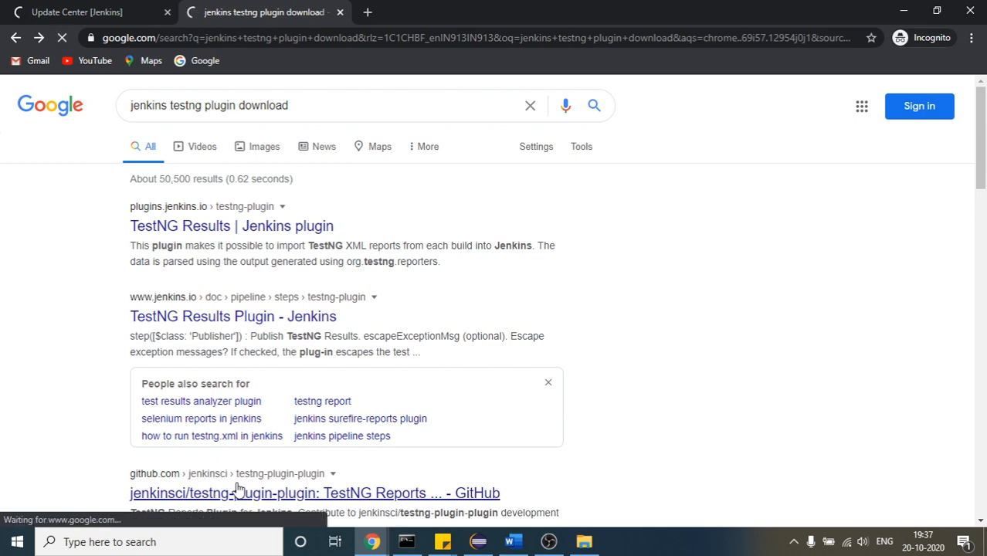
pyautogui.click(75, 9)
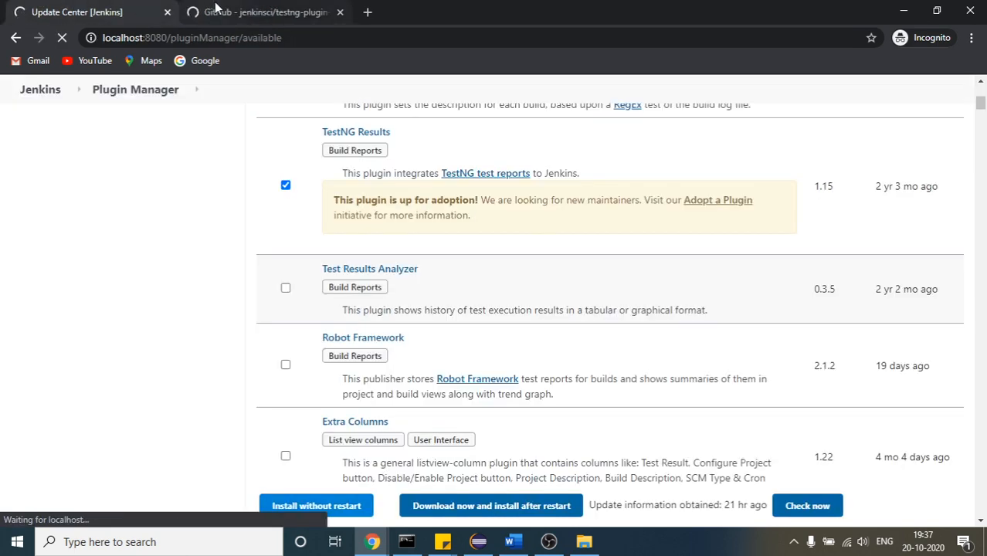
pyautogui.click(215, 9)
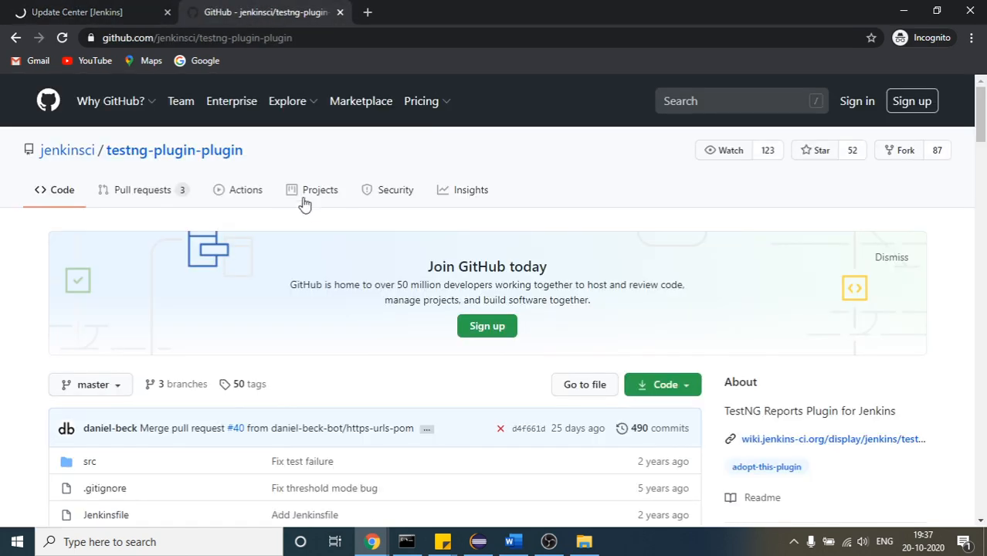
pyautogui.moveTo(981, 116); pyautogui.dragTo(983, 500)
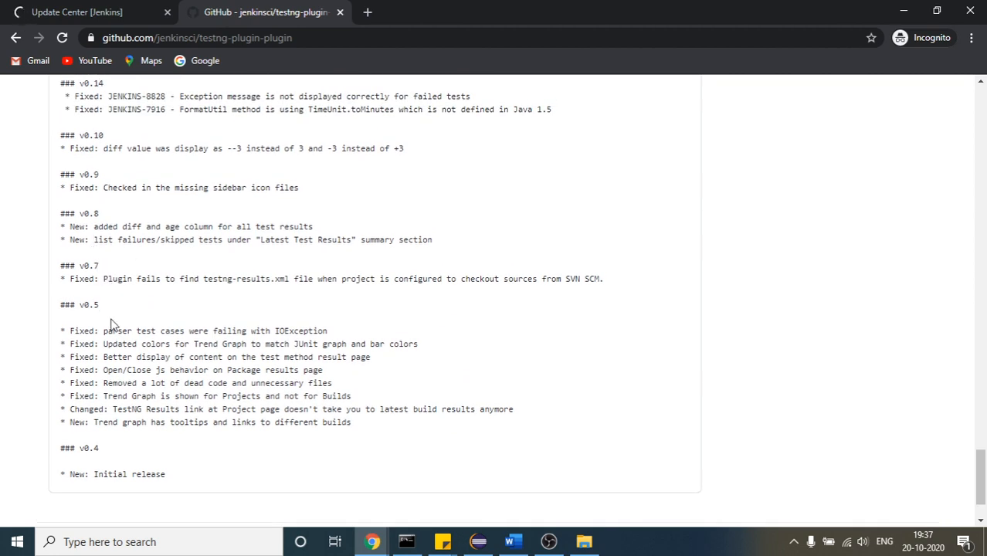
# Check the plugin installation's progress in the Jenkins Update Center tab, comparing with the GitHub tab in between
pyautogui.click(76, 6)
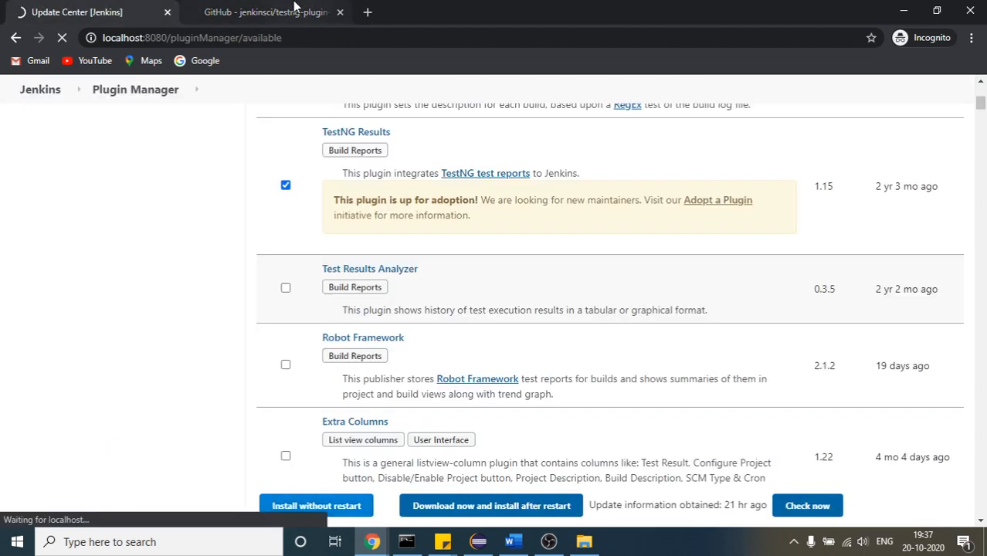
pyautogui.click(296, 7)
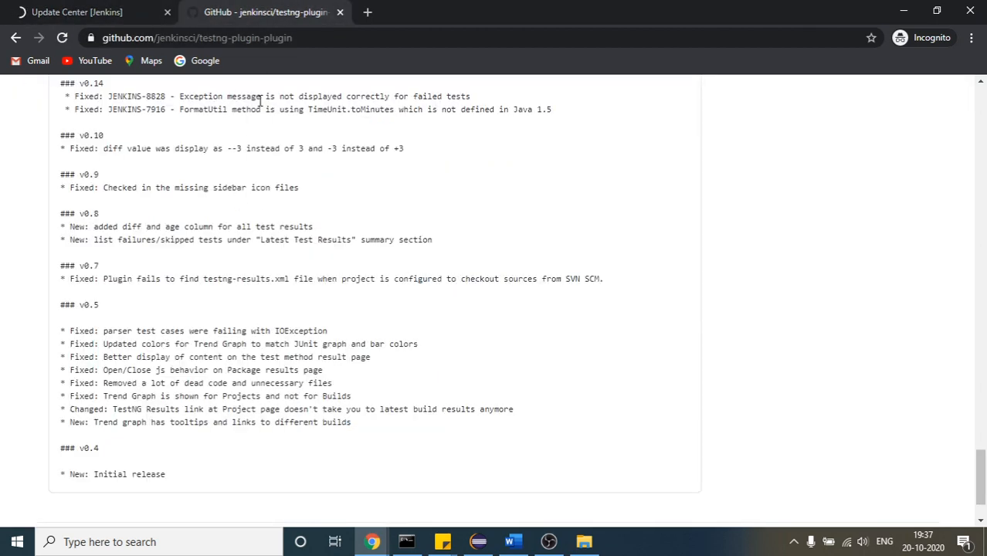
pyautogui.click(76, 11)
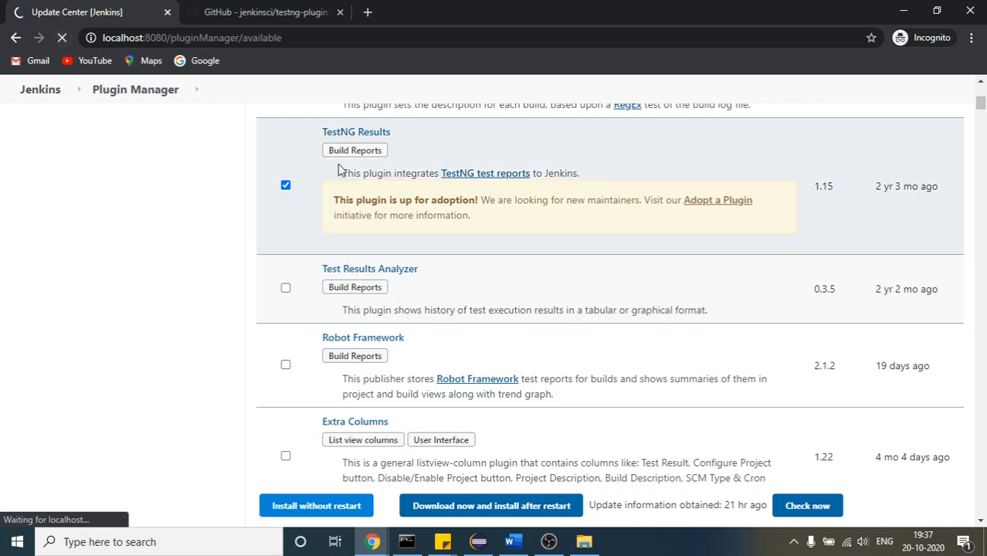
# Stop loading the TestNG Results plugin installation page in the incognito window
pyautogui.click(980, 86)
pyautogui.click(981, 87)
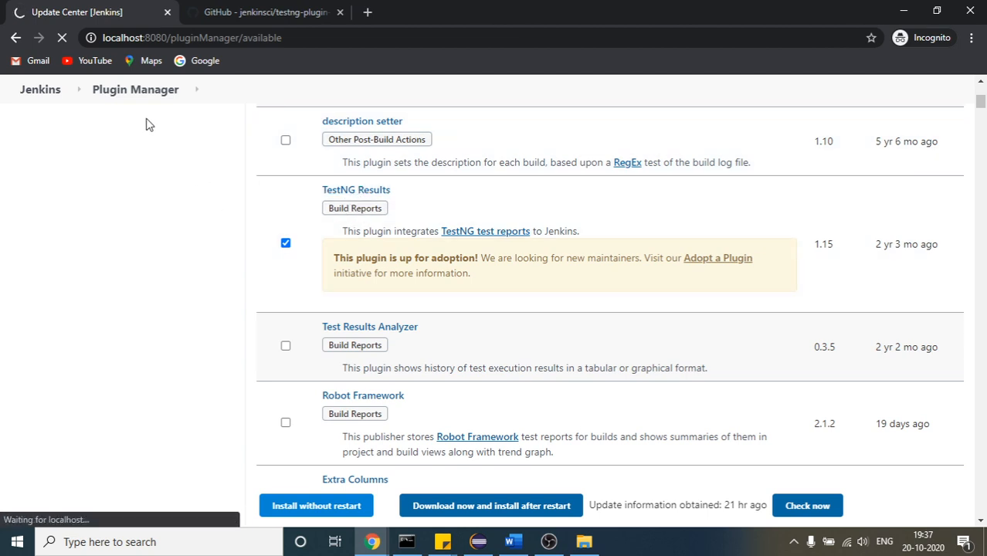
pyautogui.click(56, 42)
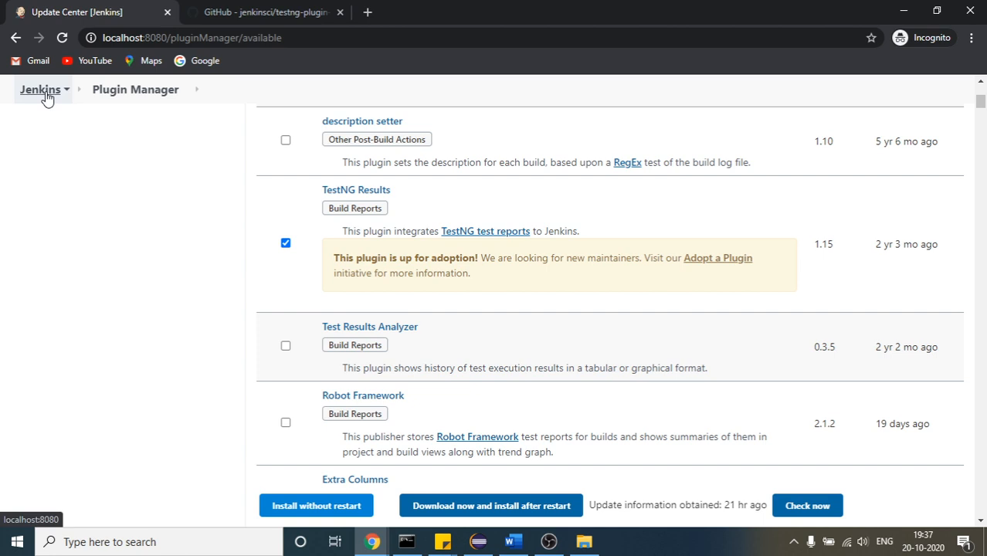
# Switch to Command Prompt to look at the Jenkins server log, and return to the regular Chrome window with the Update Center
pyautogui.hotkey('alt', 'Tab')
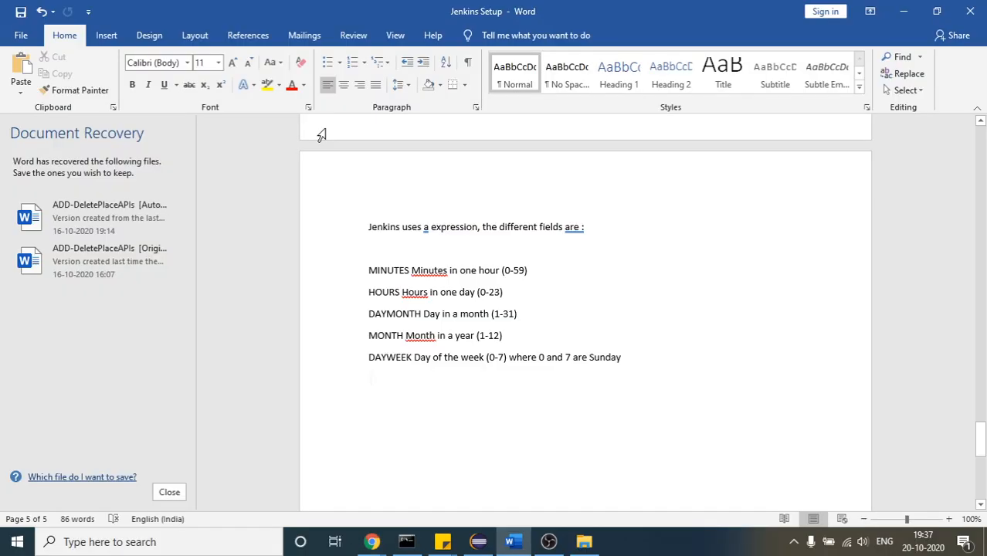
pyautogui.click(407, 542)
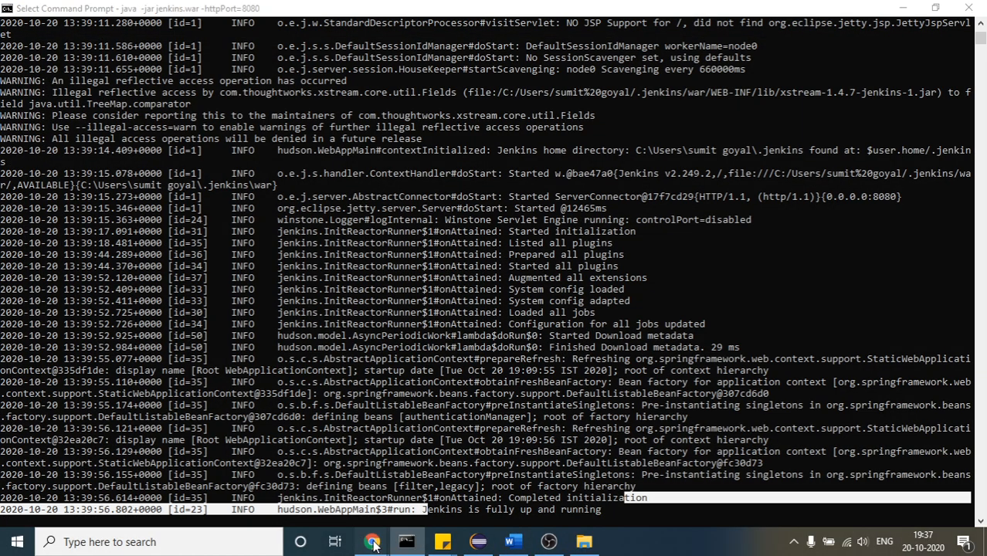
pyautogui.moveTo(372, 542)
pyautogui.click(526, 484)
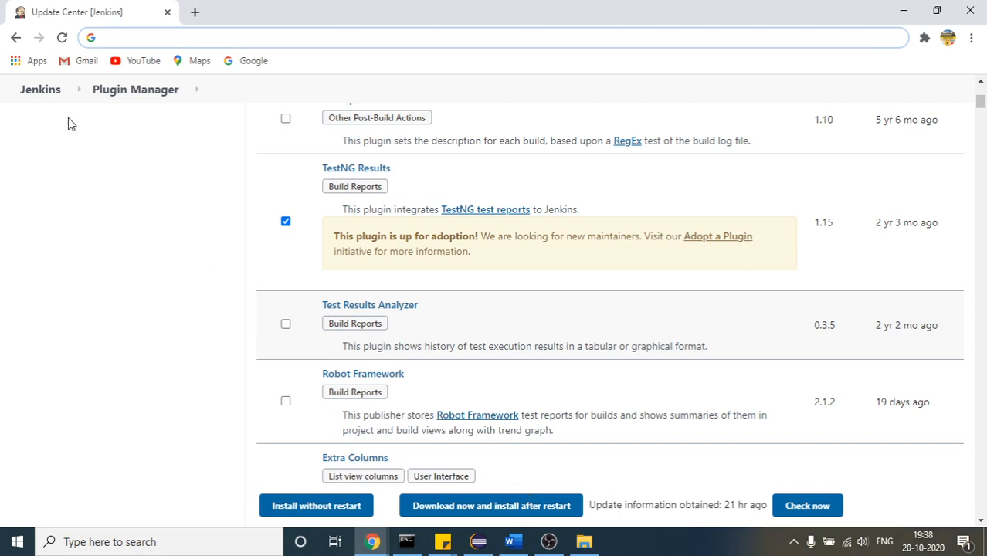
# Open the MavenProject configuration from the Jenkins dashboard and go to its Post-build Actions section
pyautogui.click(52, 99)
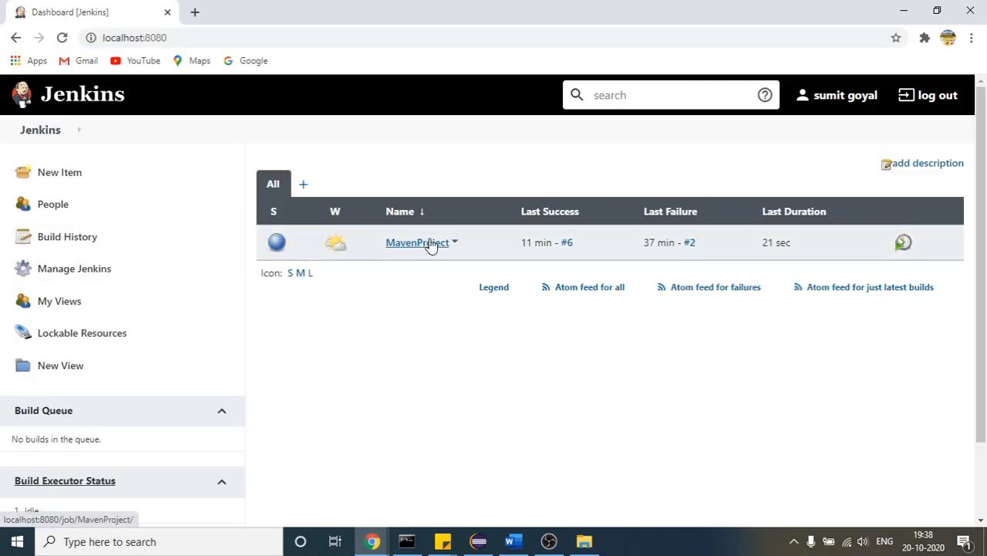
pyautogui.click(422, 244)
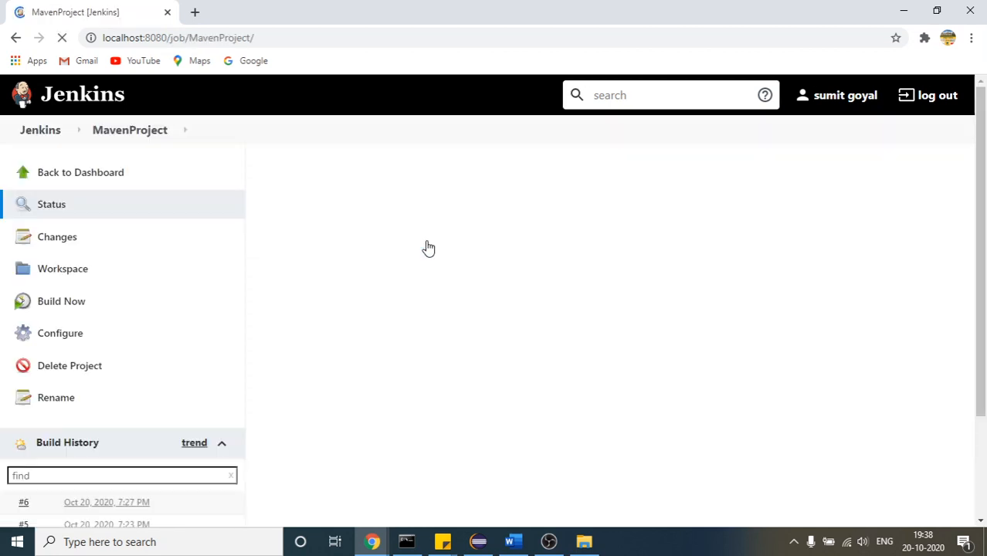
pyautogui.click(71, 342)
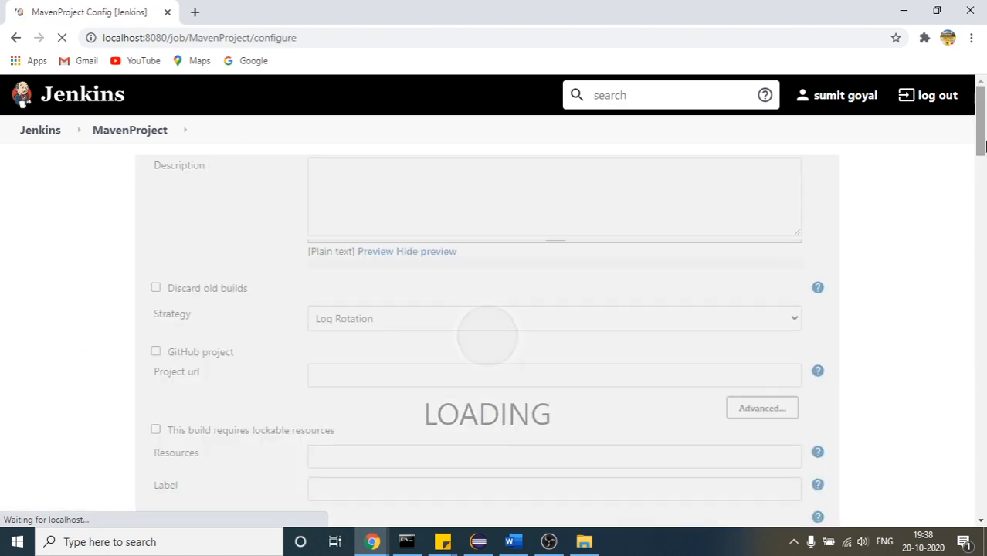
pyautogui.moveTo(986, 135); pyautogui.dragTo(985, 298)
pyautogui.click(985, 459)
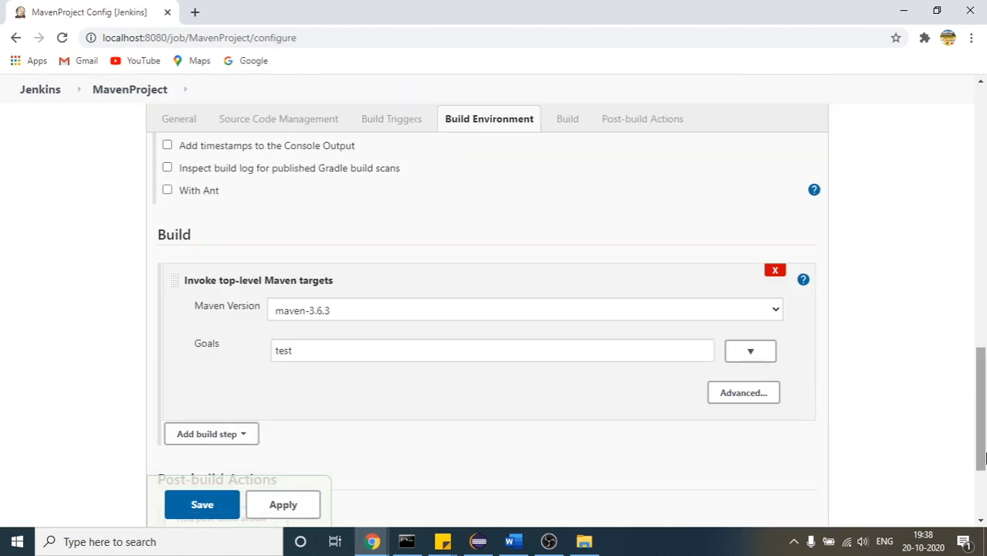
pyautogui.moveTo(986, 459); pyautogui.dragTo(985, 504)
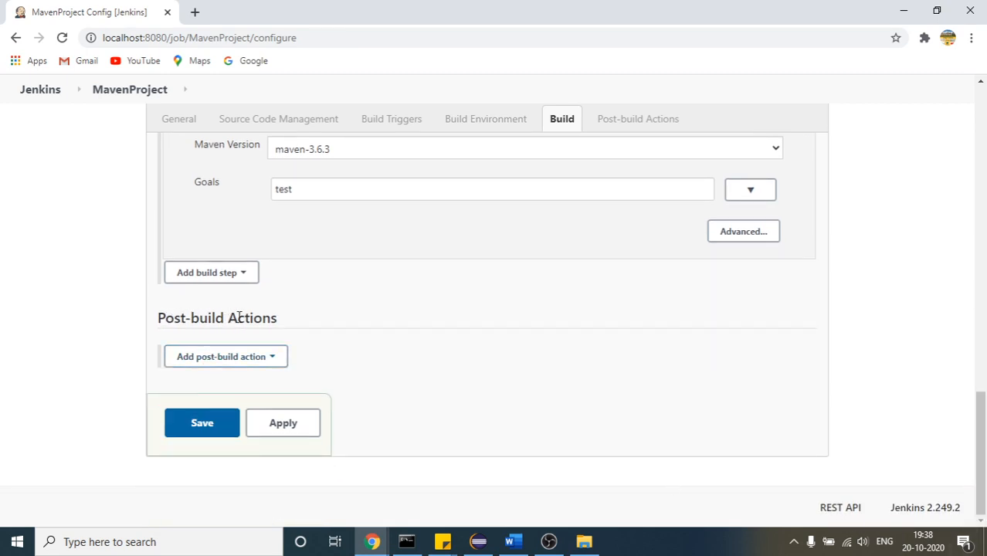
# Look through the available post-build actions of MavenProject for a TestNG report option
pyautogui.moveTo(278, 318); pyautogui.dragTo(157, 318)
pyautogui.click(149, 323)
pyautogui.click(181, 360)
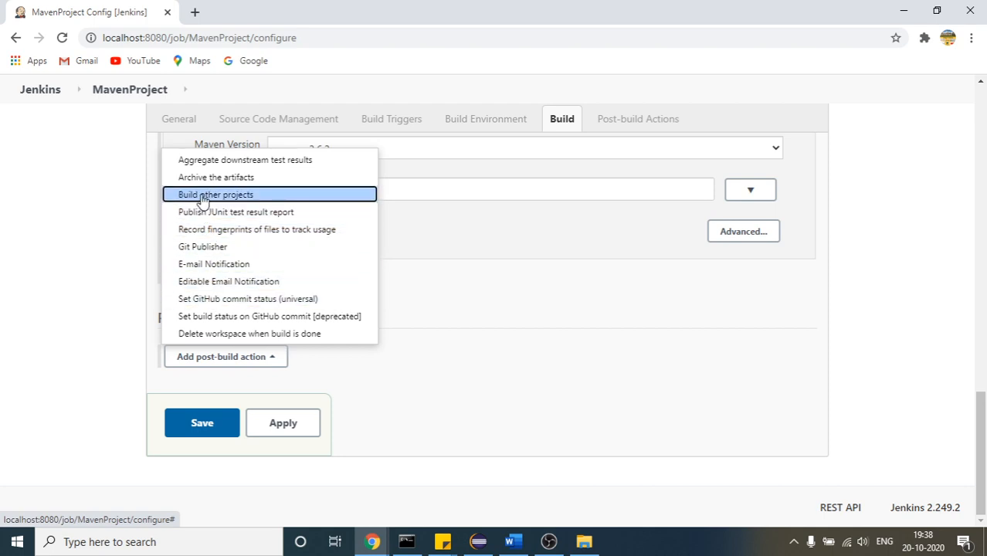
pyautogui.click(514, 295)
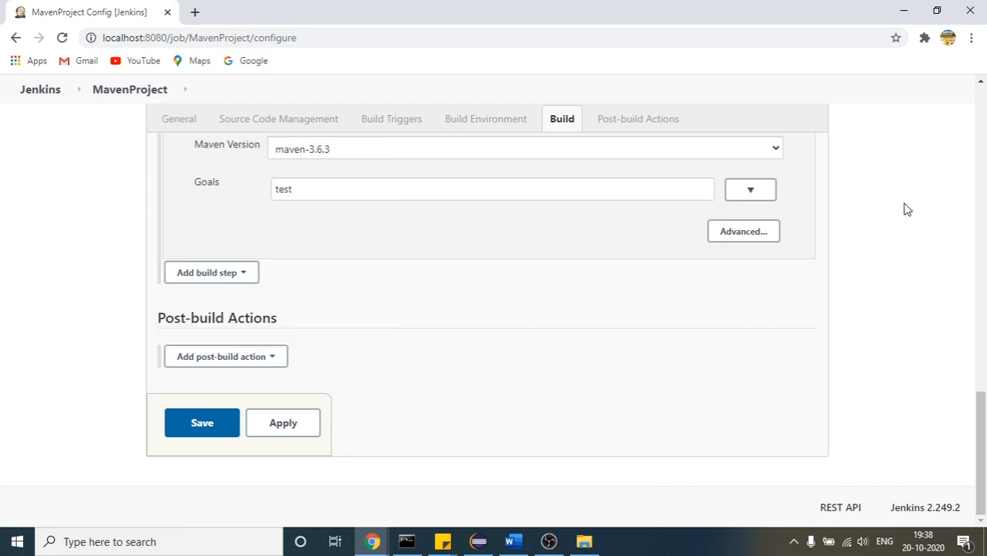
pyautogui.click(222, 360)
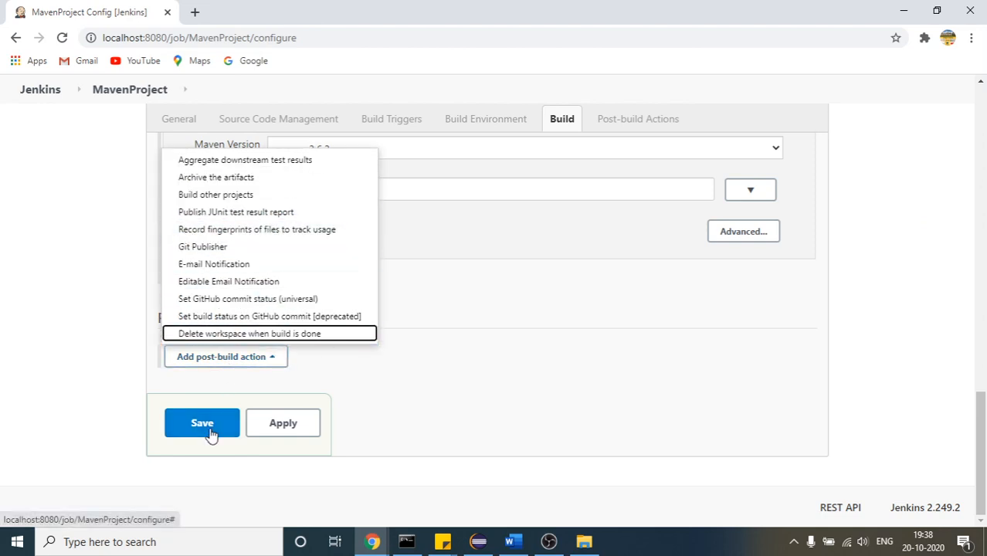
# Review the MavenProject configuration from Source Code Management down to Post-build Actions and save it
pyautogui.click(985, 280)
pyautogui.click(985, 281)
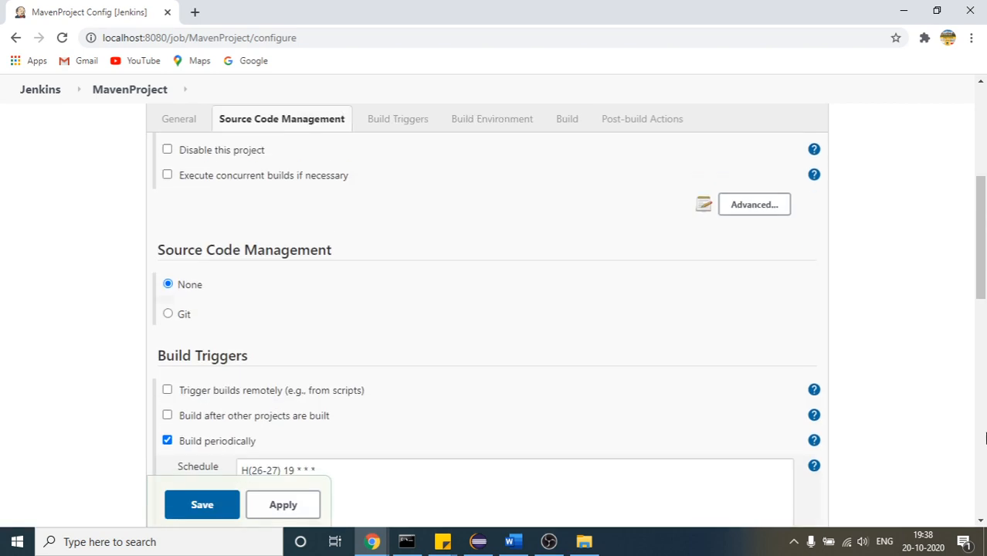
pyautogui.click(985, 439)
pyautogui.click(985, 476)
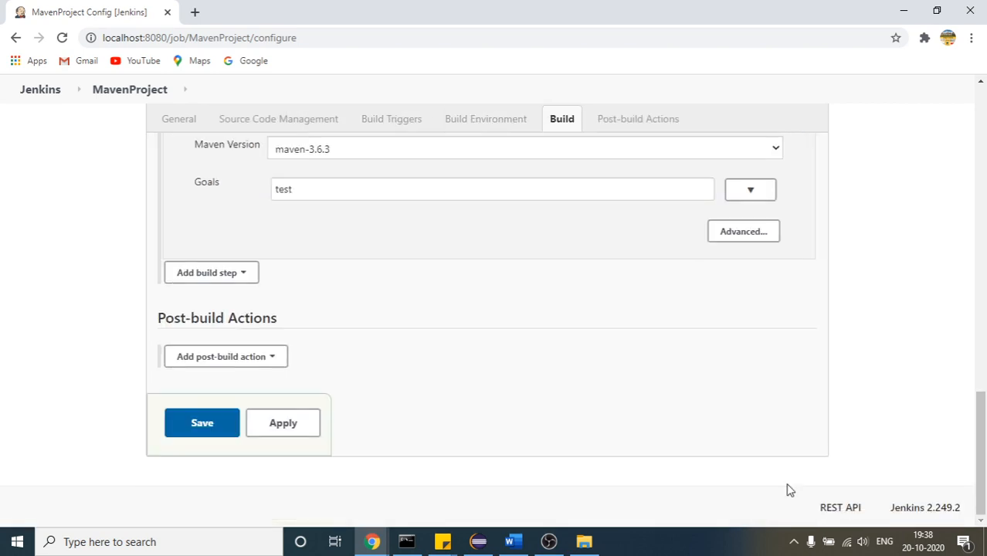
pyautogui.click(200, 424)
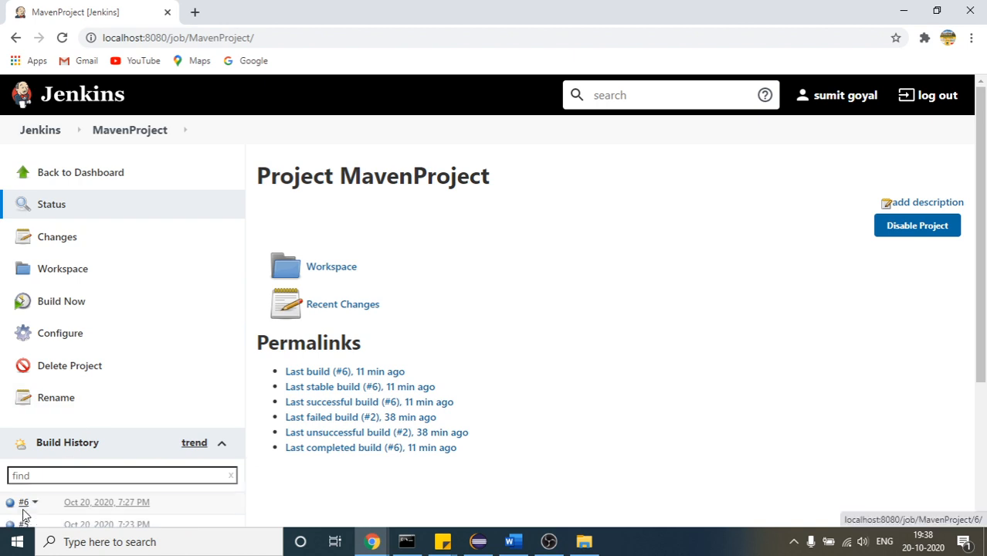
# Reload the MavenProject page and reopen the project's configuration
pyautogui.click(62, 37)
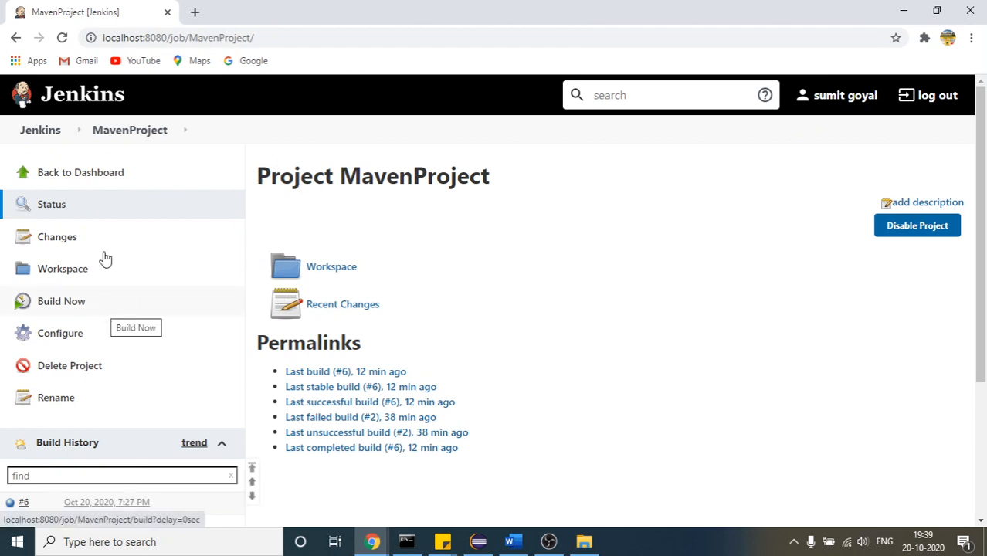
pyautogui.click(628, 92)
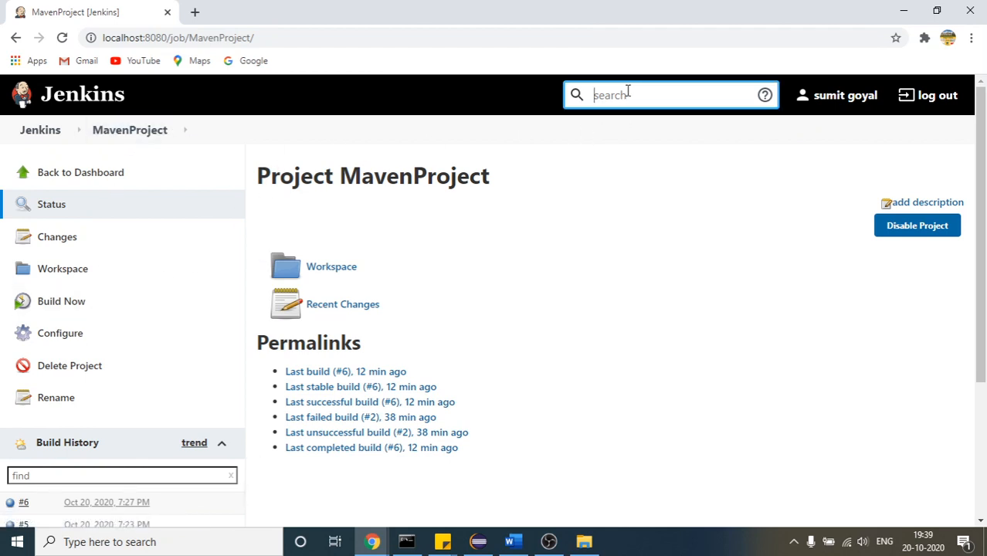
pyautogui.write('ten')
pyautogui.click(54, 338)
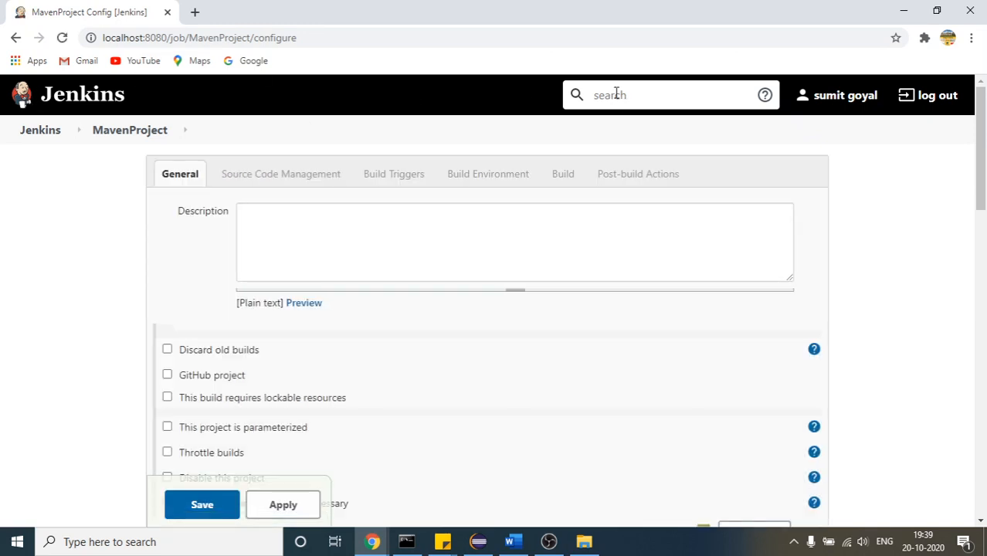
# Go from the dashboard through Manage Jenkins to the Plugin Manager's list of available plugins
pyautogui.click(49, 134)
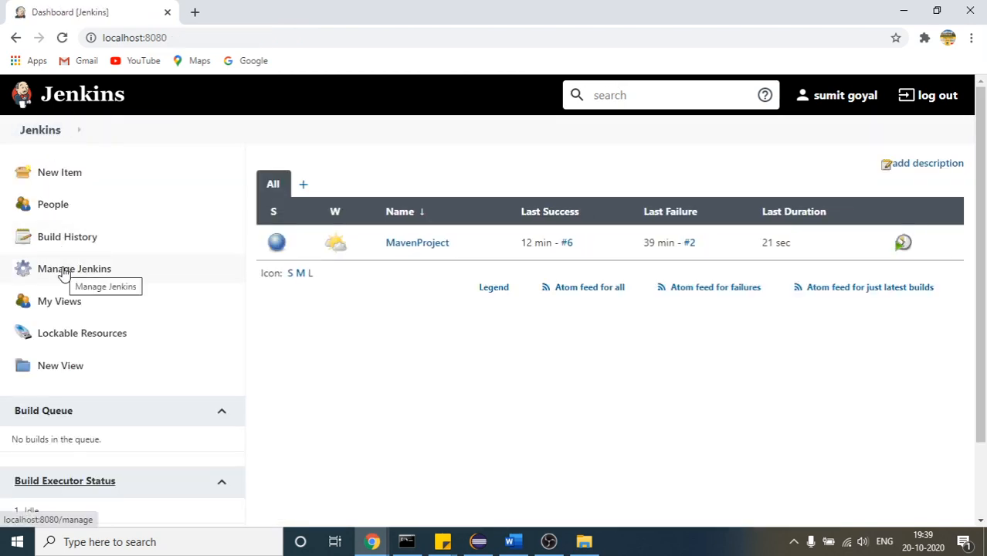
pyautogui.click(64, 275)
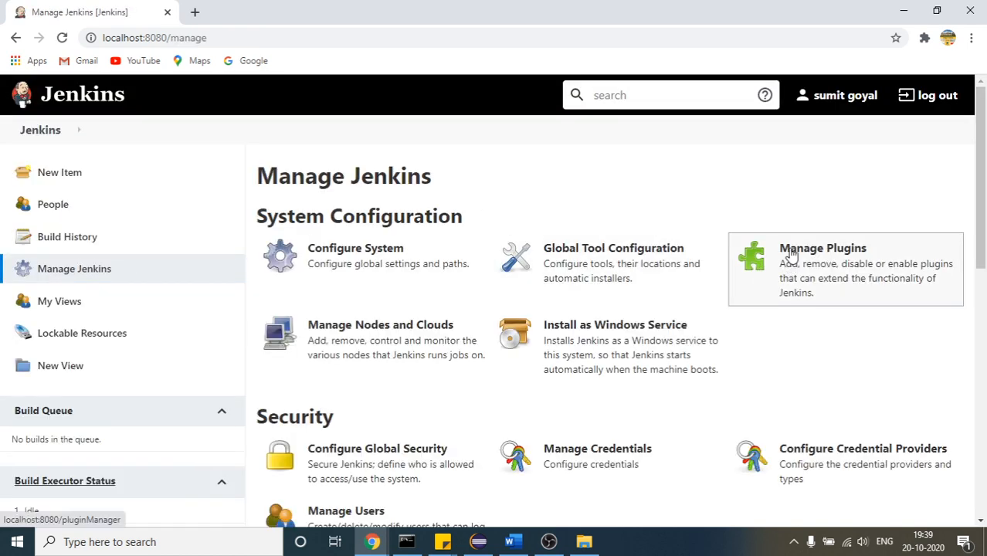
pyautogui.click(790, 256)
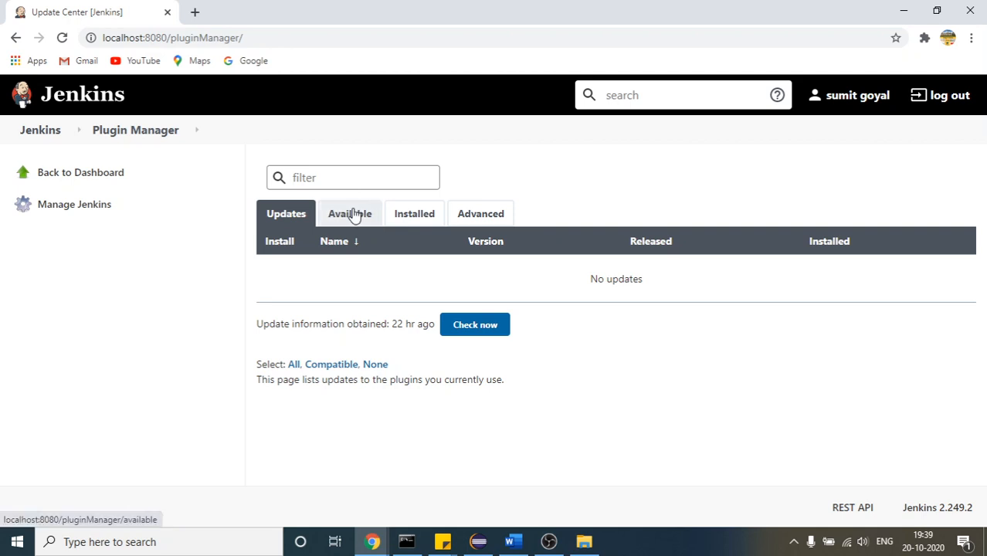
pyautogui.click(353, 213)
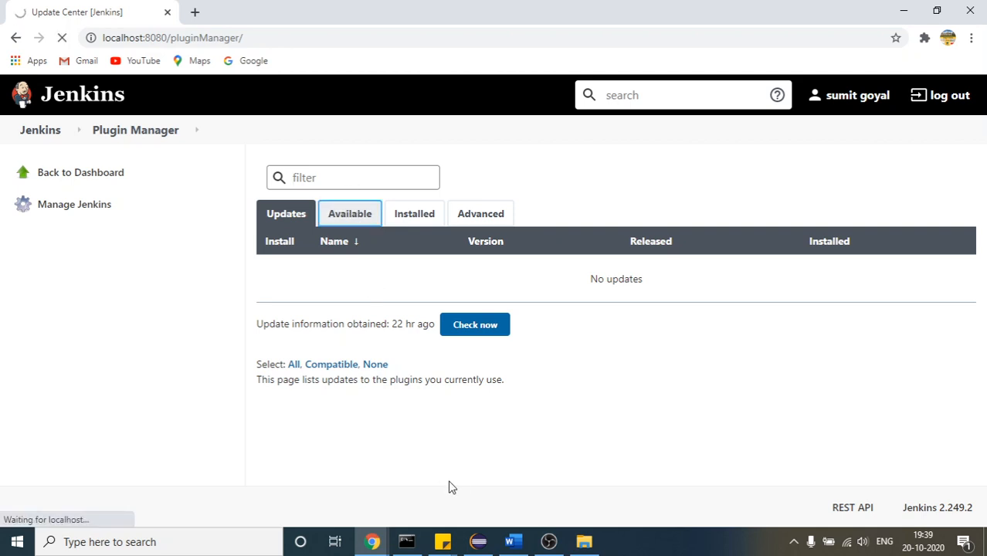
# Switch to Eclipse to look at testng-results.xml, and return to the Jenkins Update Center window
pyautogui.click(479, 542)
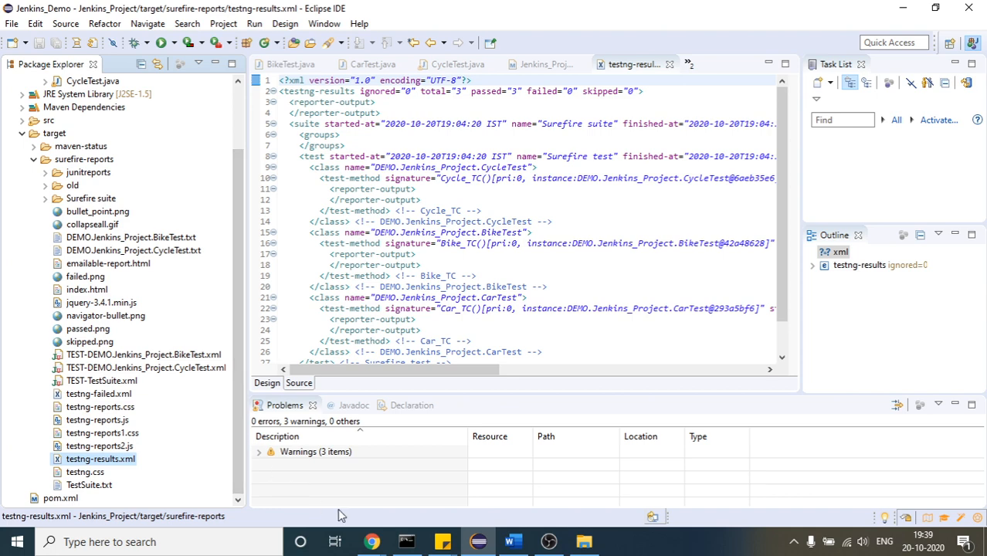
pyautogui.click(371, 542)
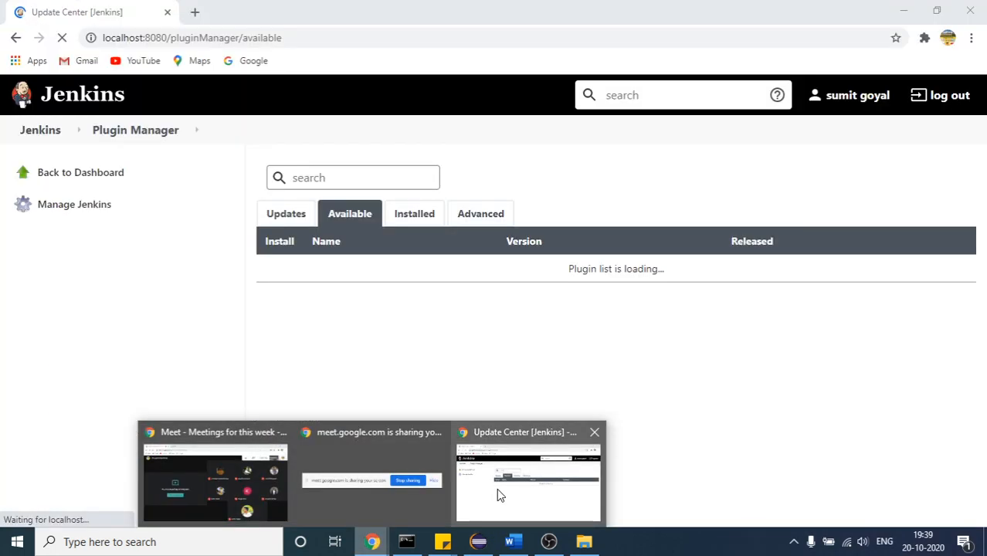
pyautogui.click(497, 488)
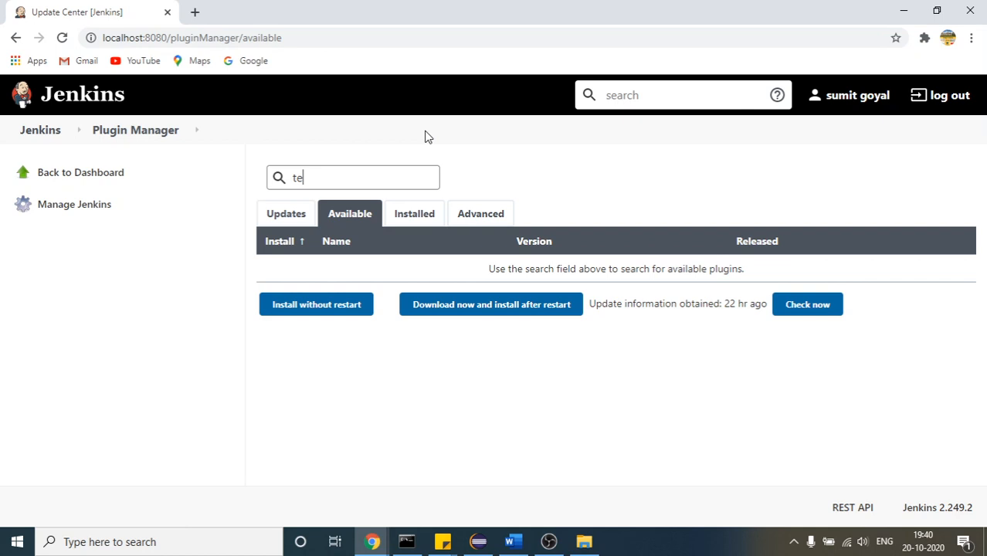
# Search the available plugins for "test ng", select TestNG Results and start installing it without restart
pyautogui.write('st ng')
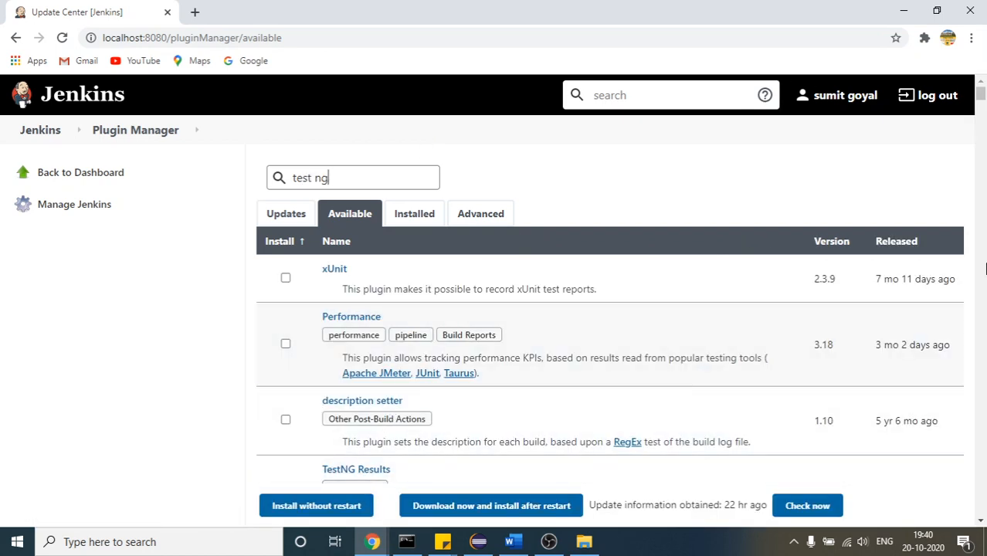
pyautogui.scroll(-3, 982, 89)
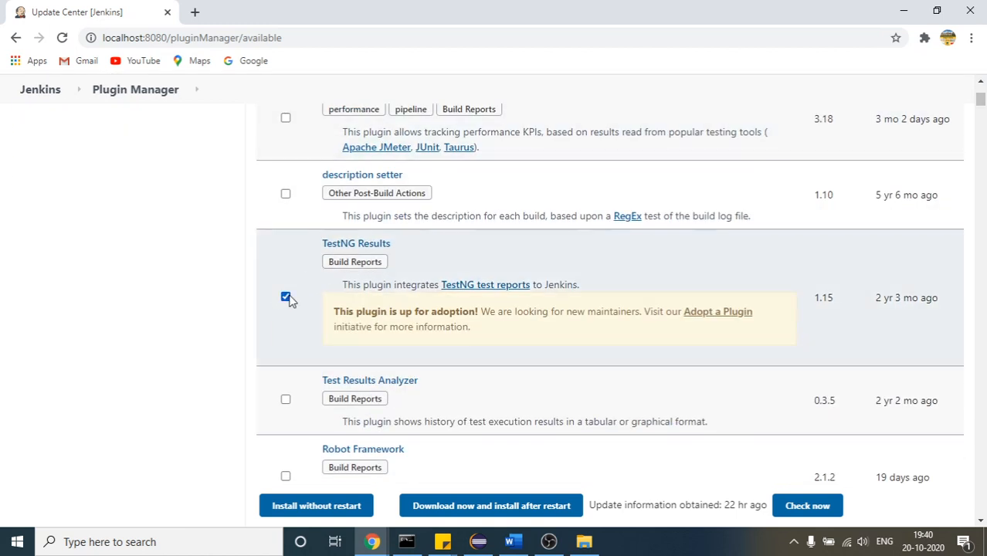
pyautogui.click(319, 506)
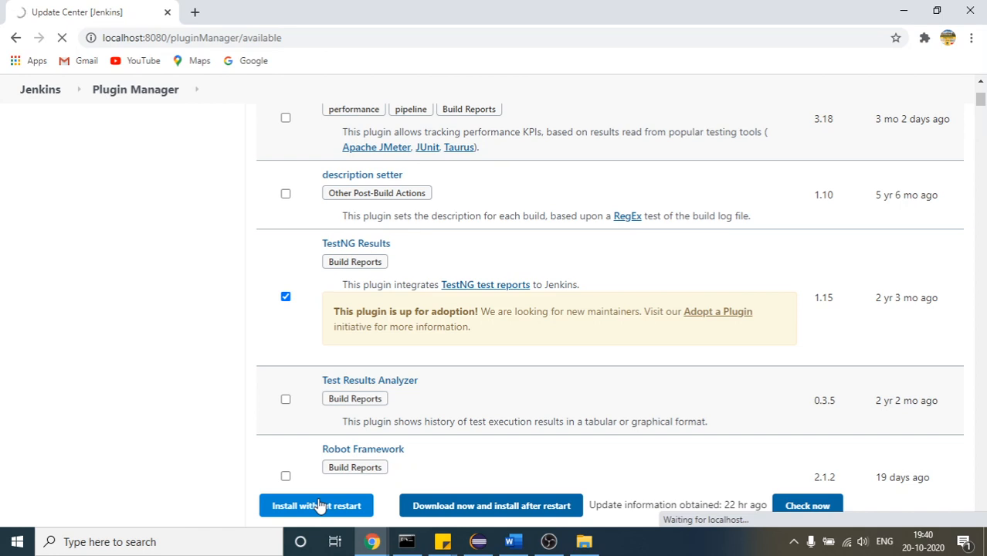
# Stop loading the installation page and go back to the plugin search at the start of the list
pyautogui.click(61, 37)
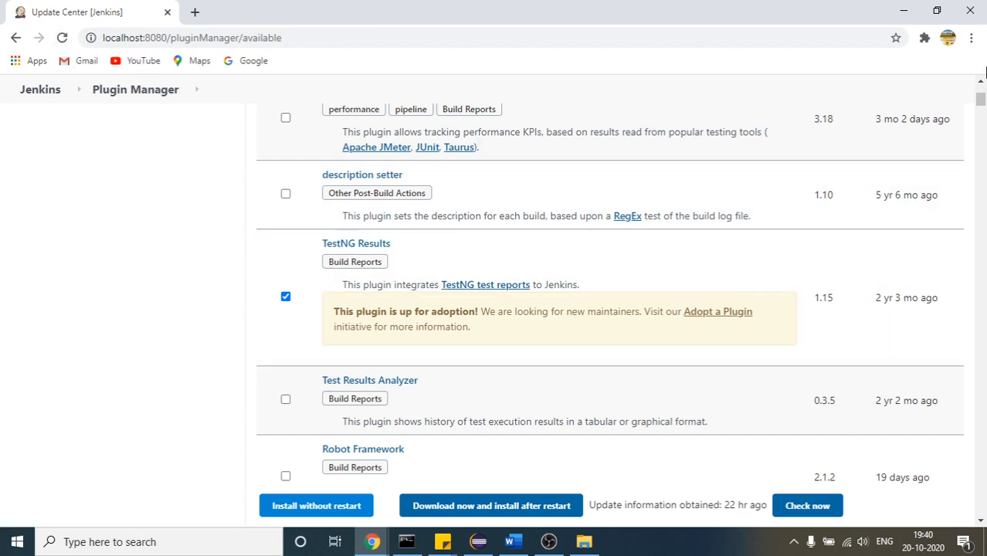
pyautogui.click(981, 81)
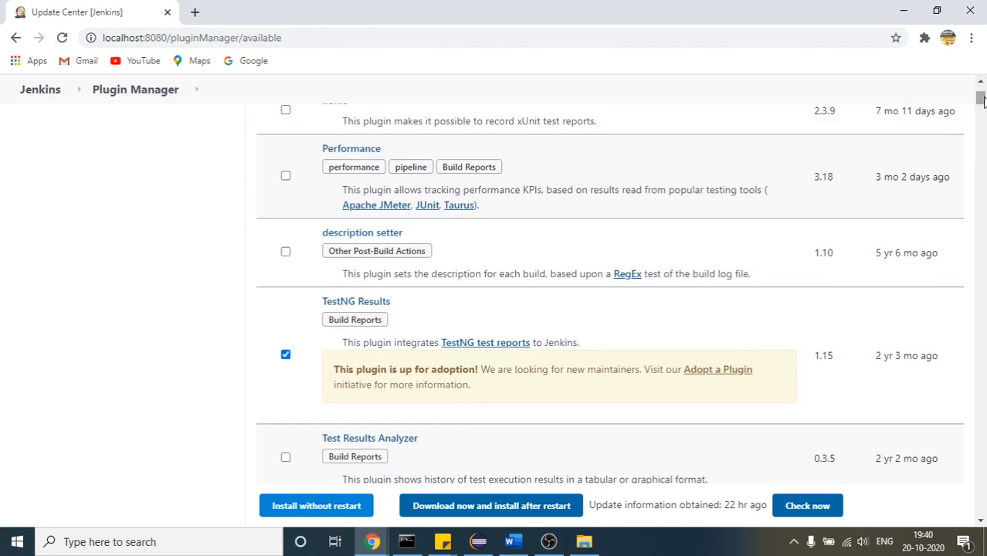
pyautogui.moveTo(982, 99); pyautogui.dragTo(981, 89)
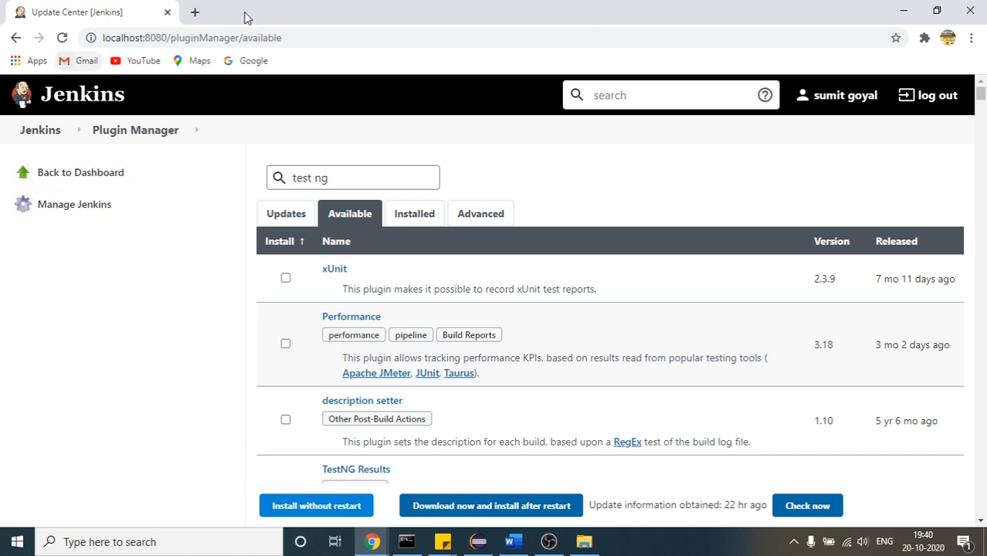
# Open a new browser tab beside the Update Center and switch to the Google Meet window
pyautogui.click(198, 13)
pyautogui.click(65, 10)
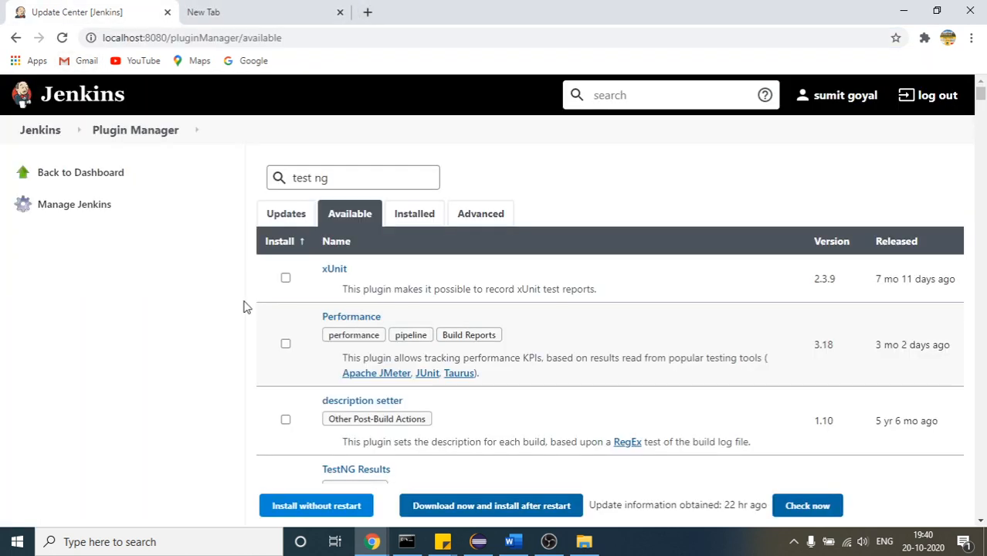
pyautogui.moveTo(383, 547)
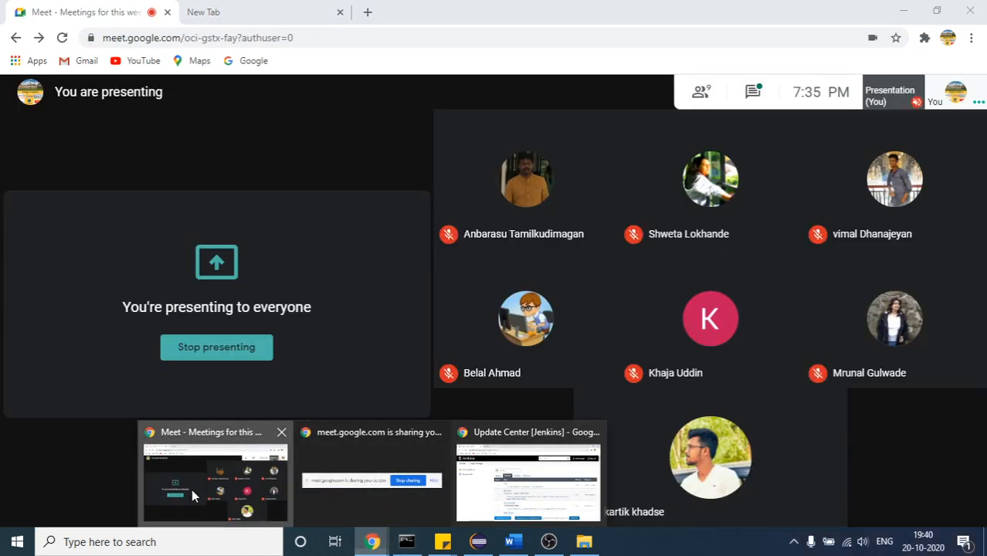
pyautogui.click(192, 489)
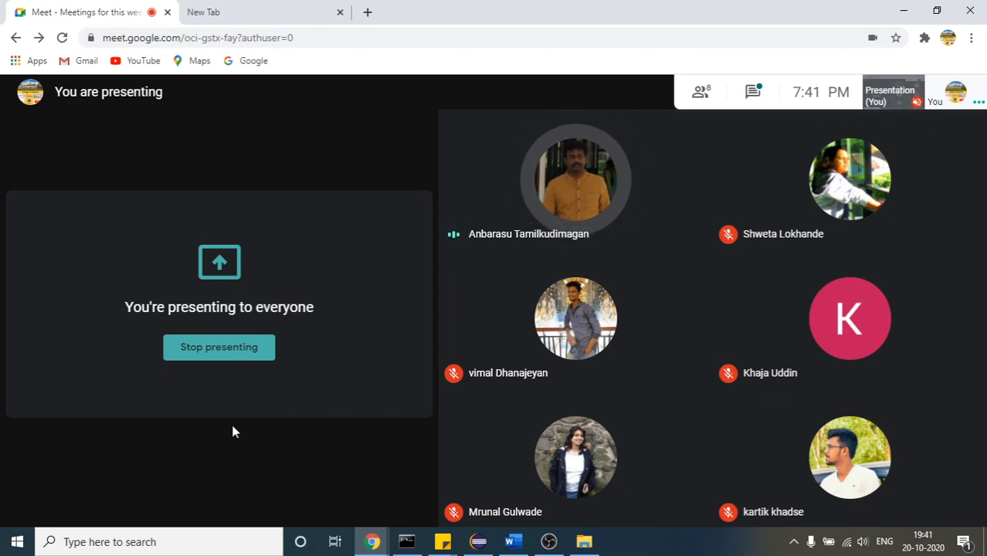
# Return from Google Meet to Jenkins, open MavenProject from the dashboard and show its configuration page
pyautogui.click(485, 540)
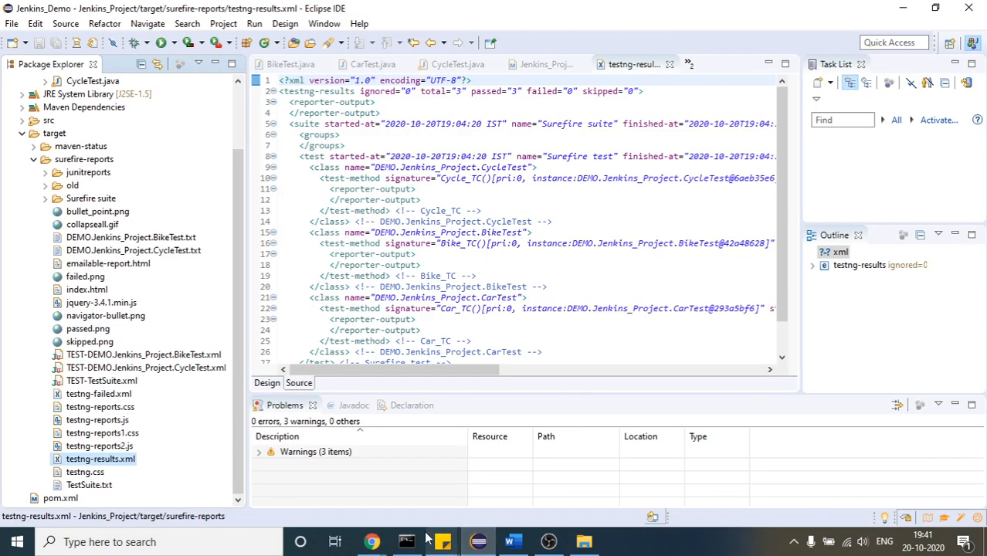
pyautogui.moveTo(371, 543)
pyautogui.click(500, 495)
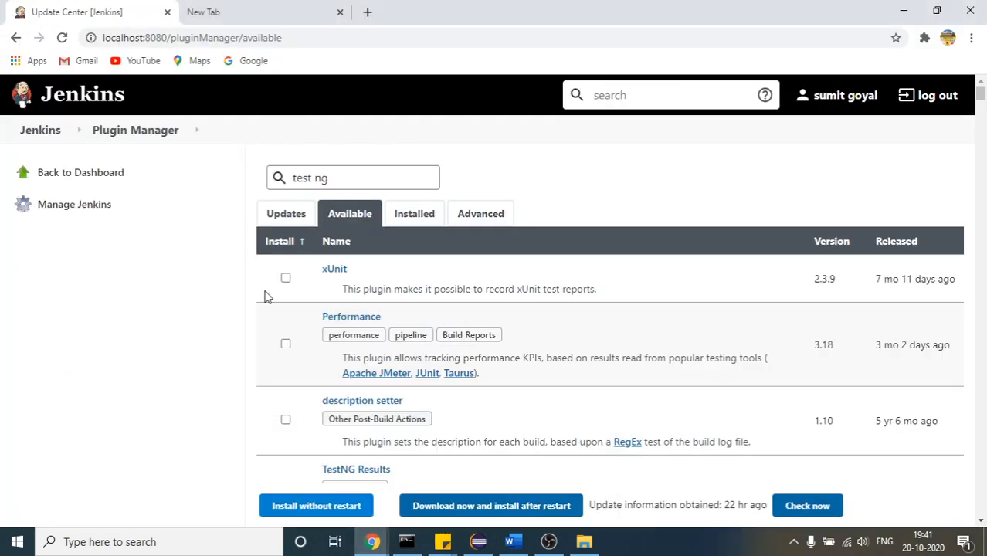
pyautogui.click(45, 131)
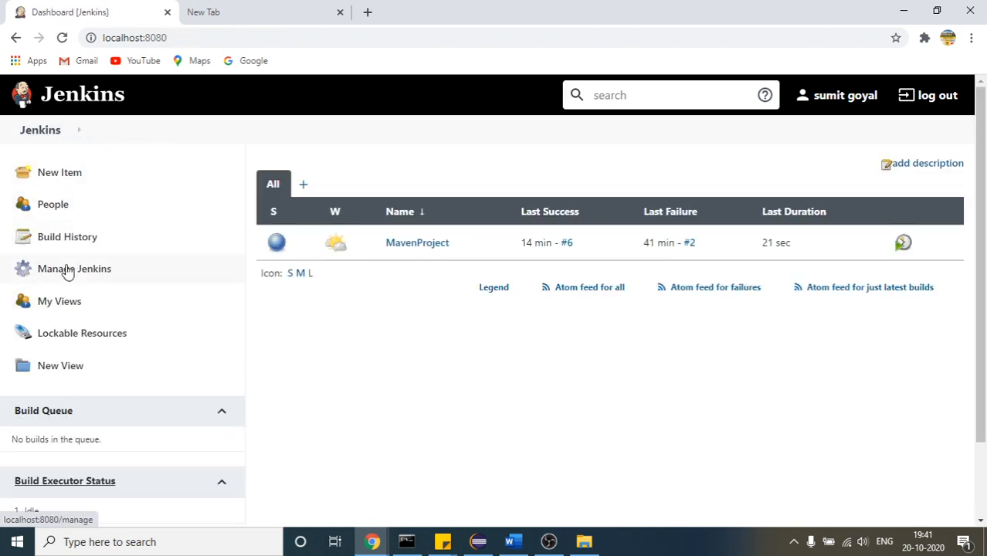
pyautogui.click(418, 244)
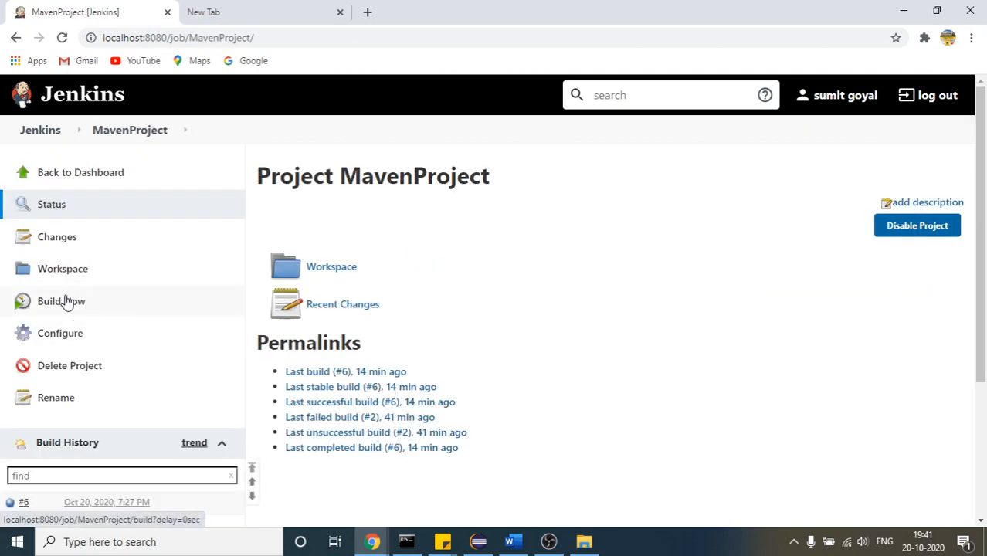
pyautogui.click(65, 333)
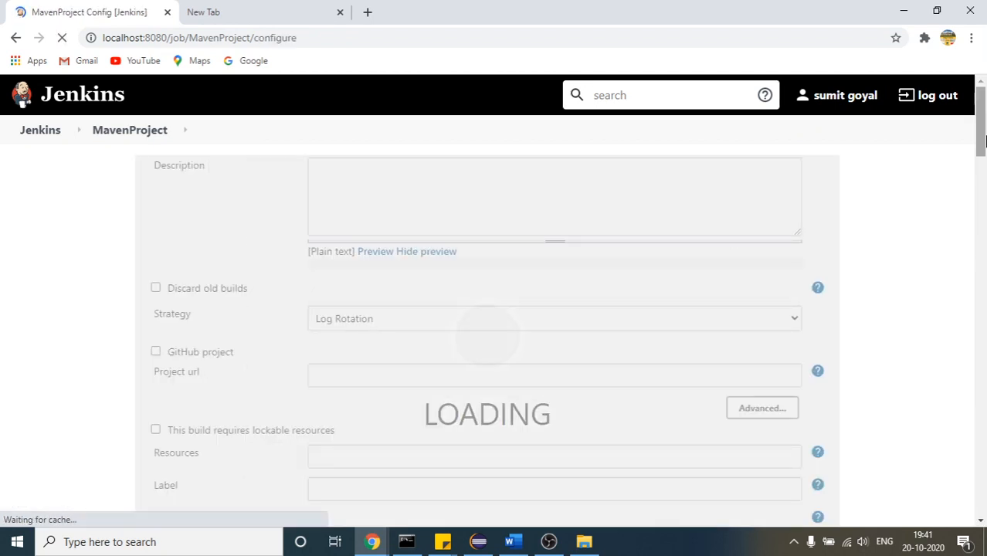
# Add an E-mail Notification post-build action to MavenProject and put the cursor in its Recipients field
pyautogui.moveTo(981, 126); pyautogui.dragTo(985, 417)
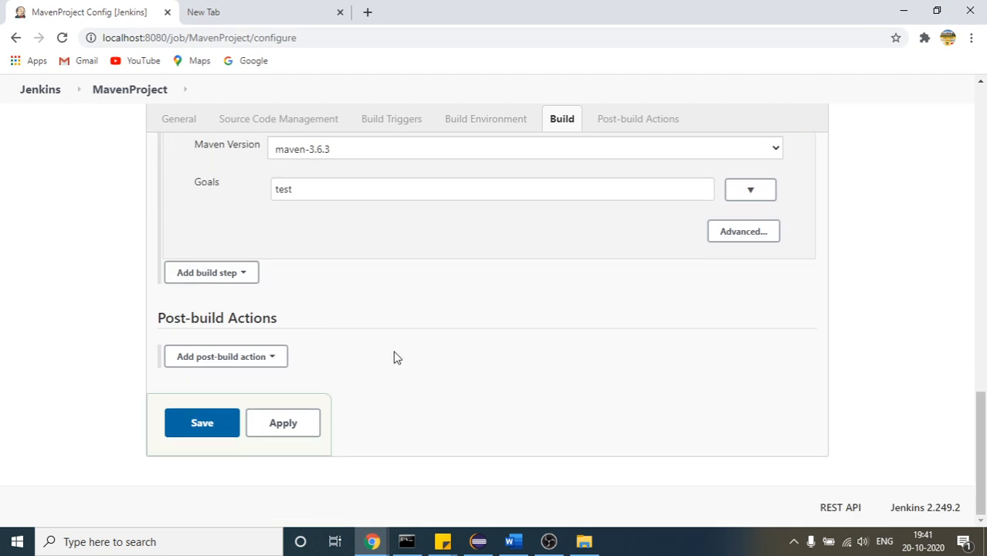
pyautogui.click(236, 367)
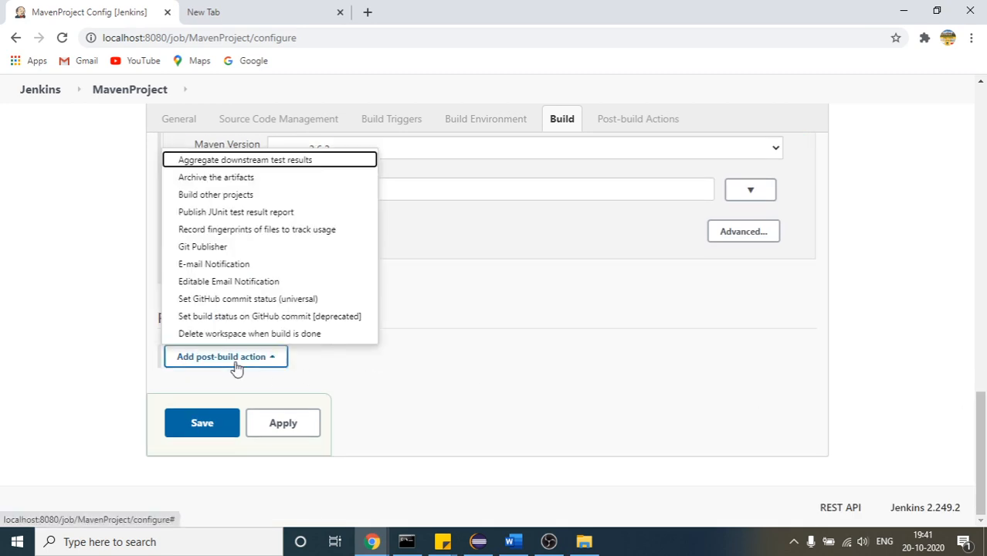
pyautogui.click(215, 263)
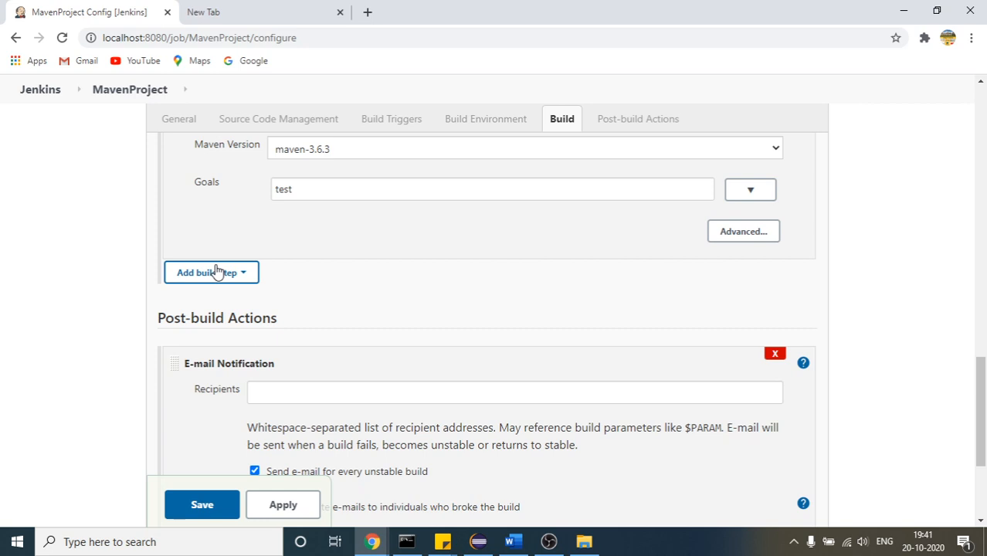
pyautogui.click(290, 389)
pyautogui.scroll(-3, 985, 213)
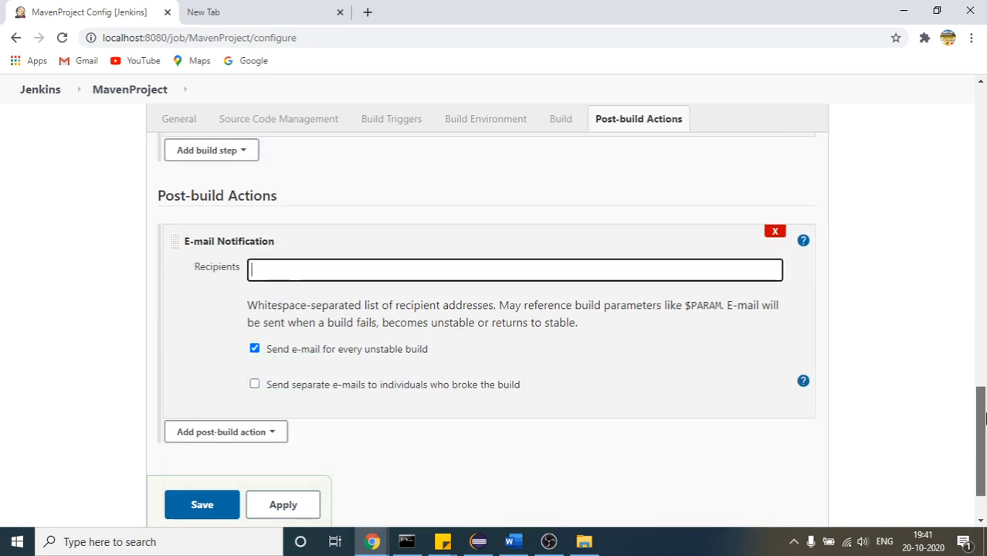
pyautogui.moveTo(986, 419); pyautogui.dragTo(986, 418)
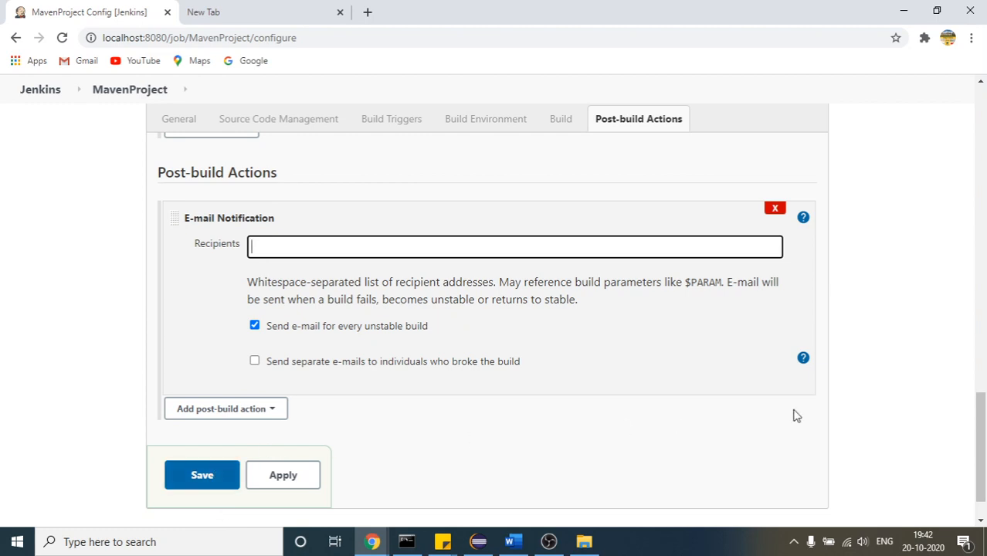
# Switch to Eclipse to glance at testng-results.xml, and return to the MavenProject configuration in Jenkins
pyautogui.moveTo(985, 419); pyautogui.dragTo(984, 115)
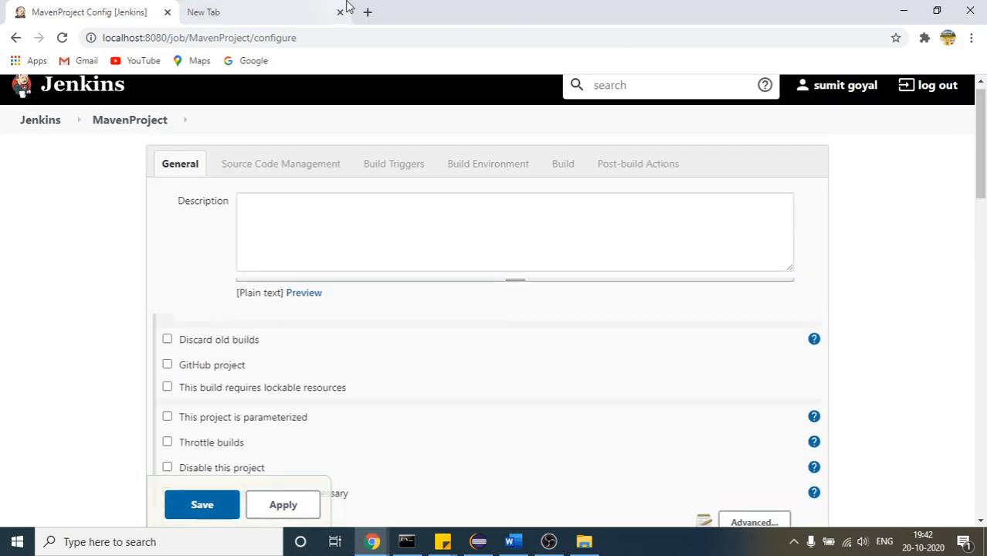
pyautogui.click(484, 544)
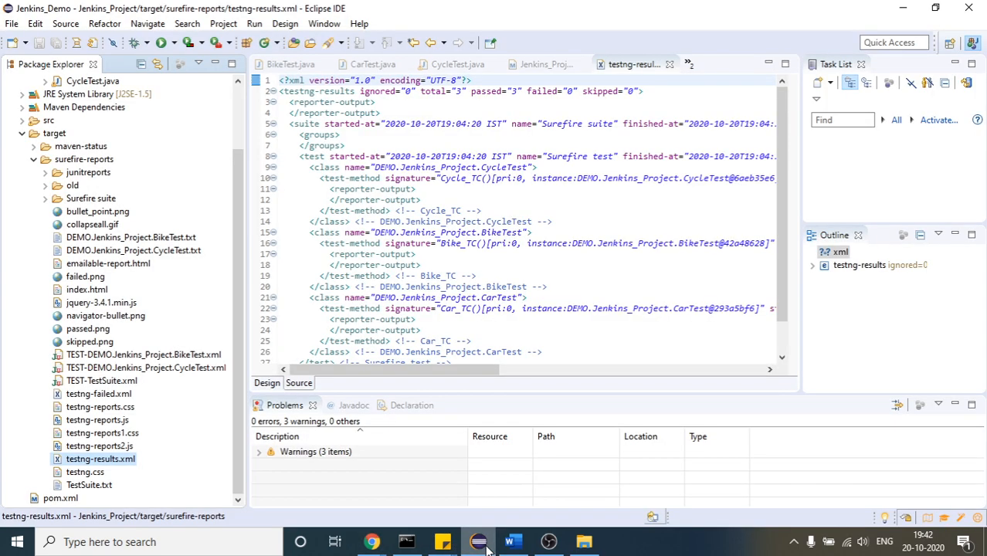
pyautogui.click(373, 542)
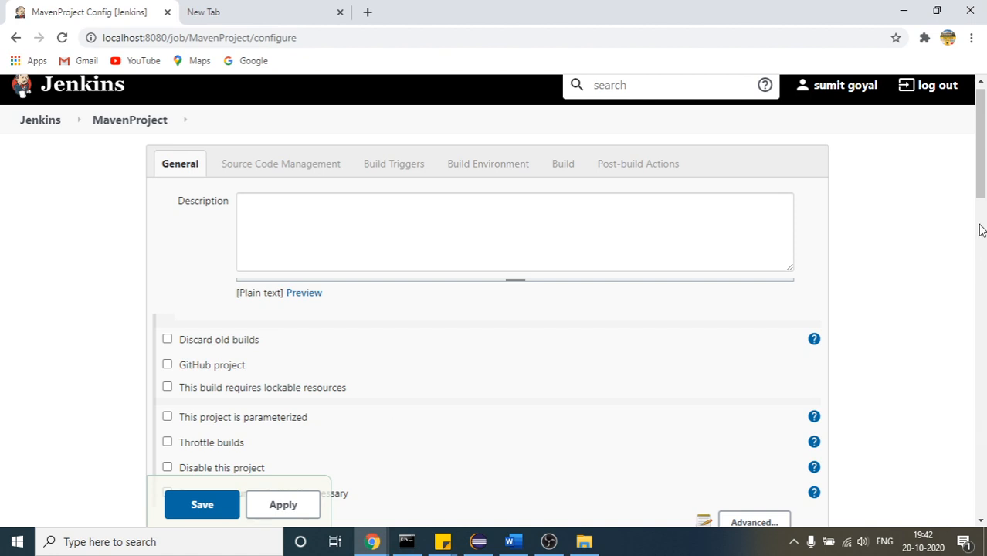
# Examine the Post-build Actions section, highlighting its heading and pointing out the e-mail Recipients field
pyautogui.moveTo(981, 170); pyautogui.dragTo(984, 380)
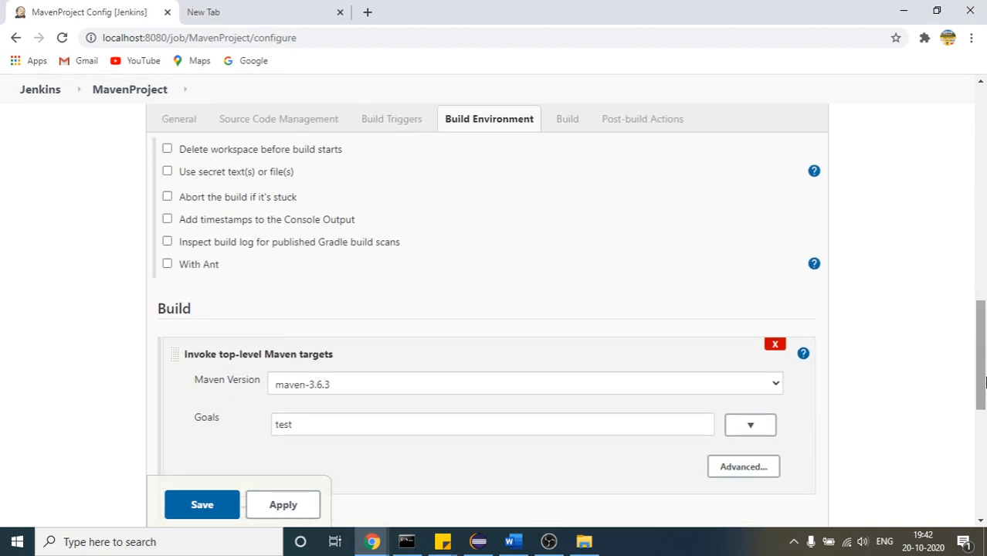
pyautogui.click(982, 418)
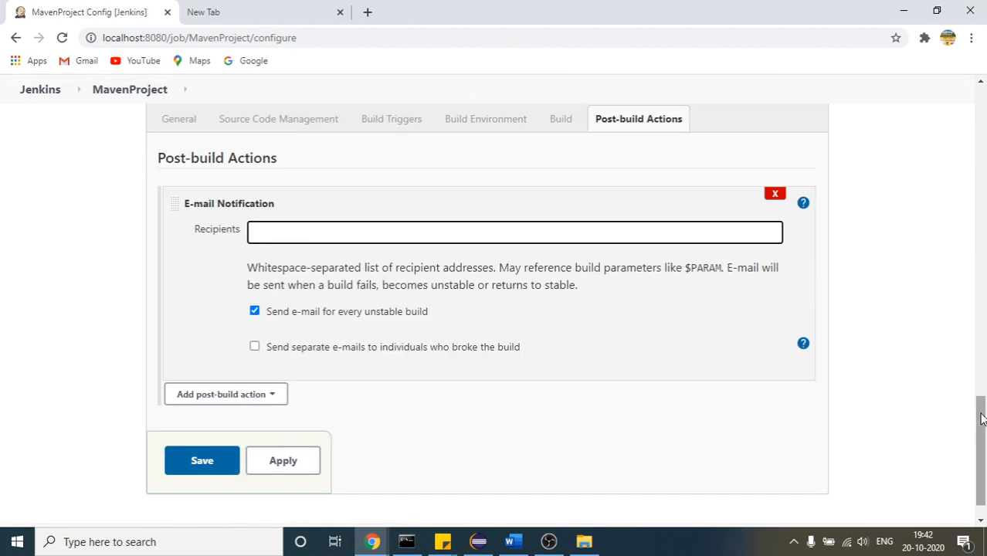
pyautogui.moveTo(982, 418)
pyautogui.mouseDown()
pyautogui.moveTo(983, 426)
pyautogui.moveTo(984, 415)
pyautogui.mouseUp()
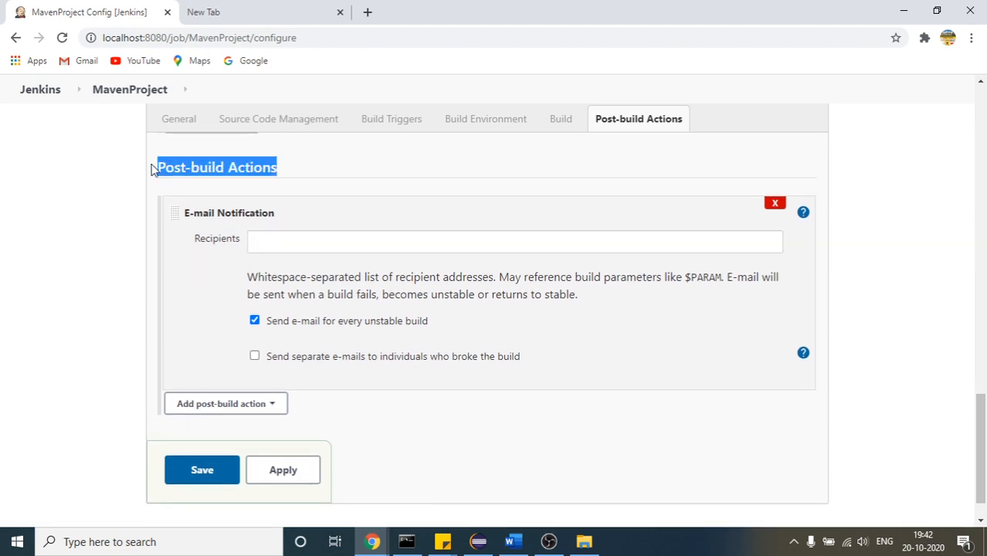
pyautogui.click(263, 241)
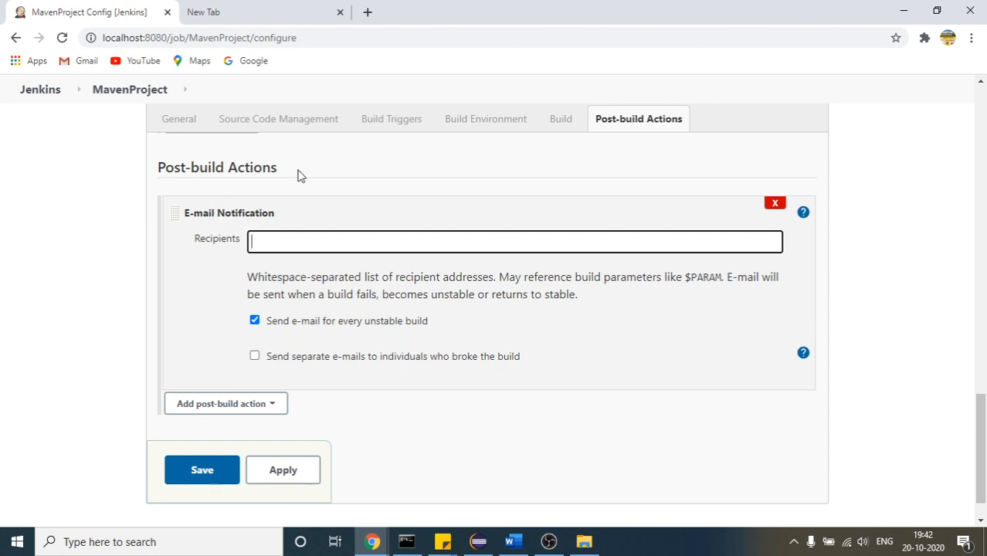
pyautogui.moveTo(300, 174); pyautogui.dragTo(163, 158)
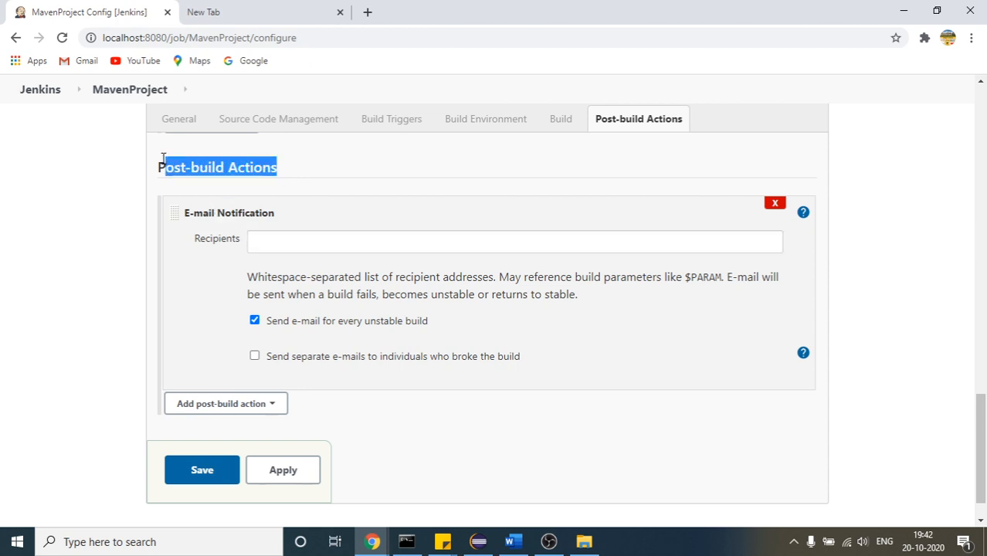
pyautogui.click(280, 251)
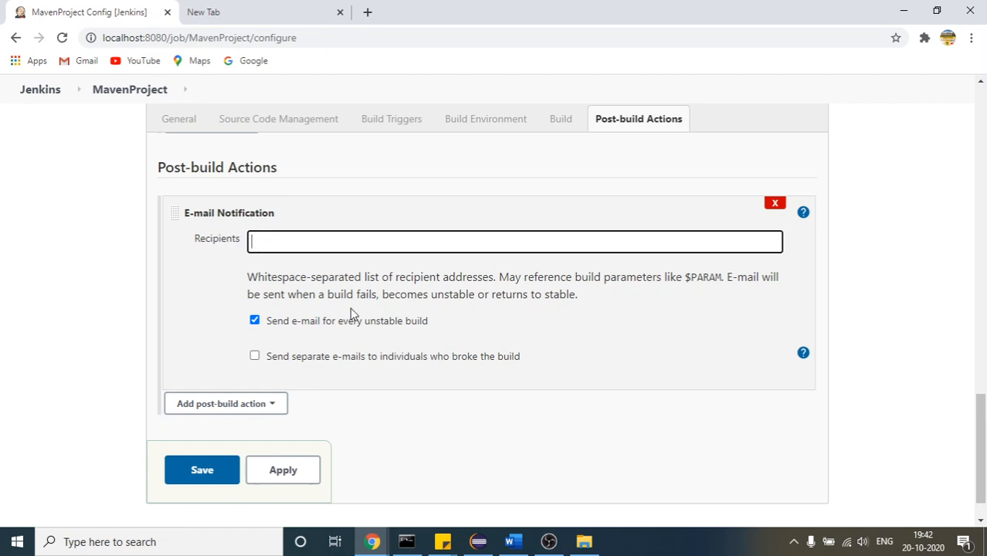
# Show the help for the E-mail Notification action and highlight its rules on which builds trigger an e-mail
pyautogui.click(803, 213)
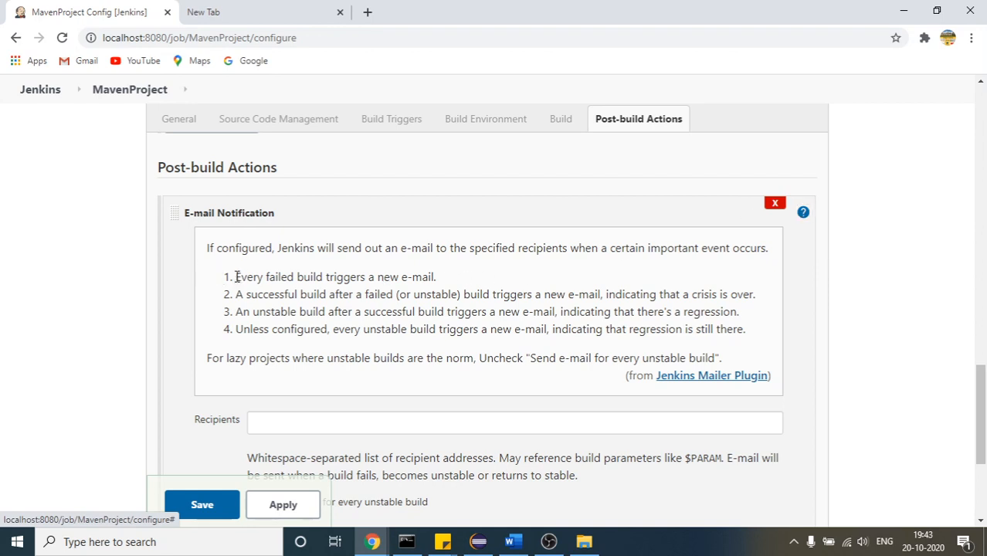
pyautogui.moveTo(236, 276); pyautogui.dragTo(434, 277)
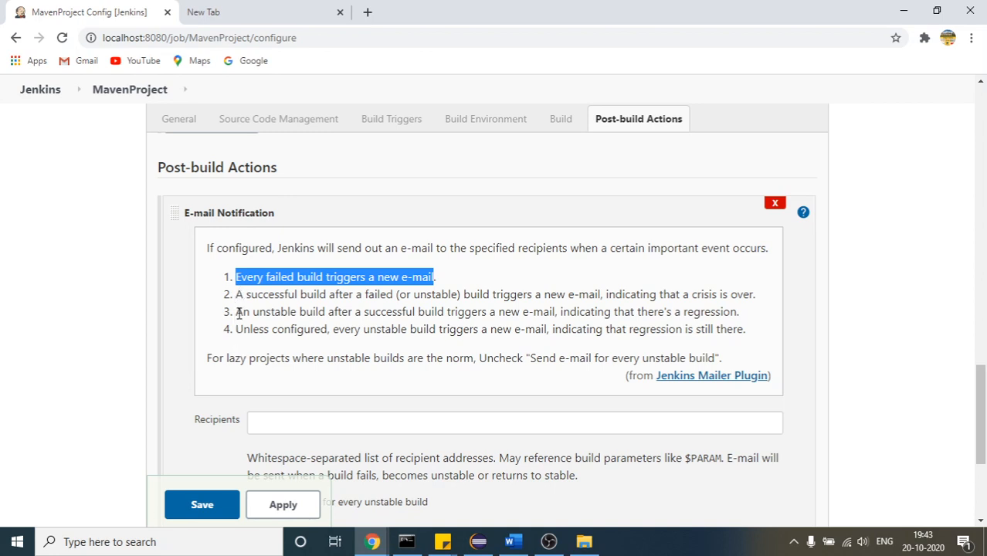
pyautogui.moveTo(236, 311); pyautogui.dragTo(401, 328)
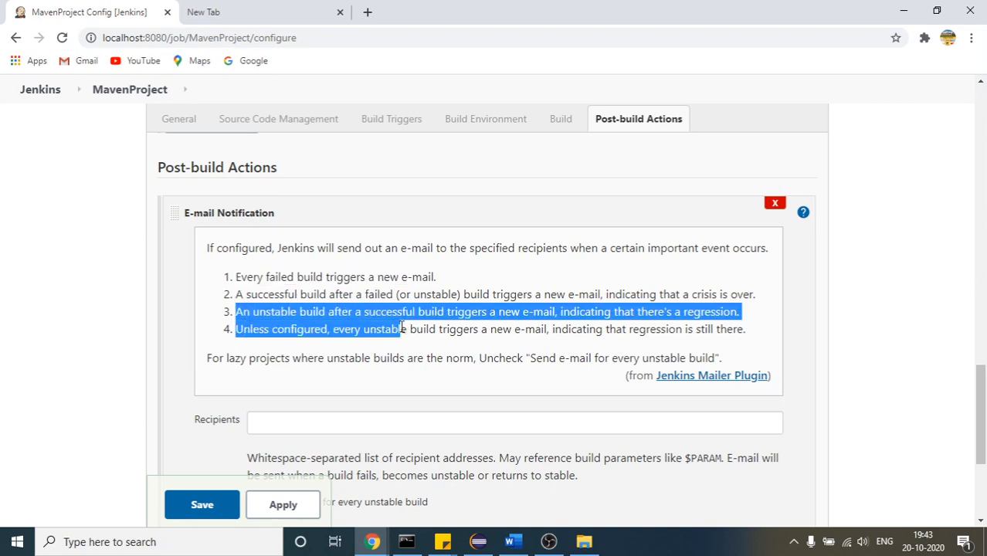
pyautogui.click(541, 377)
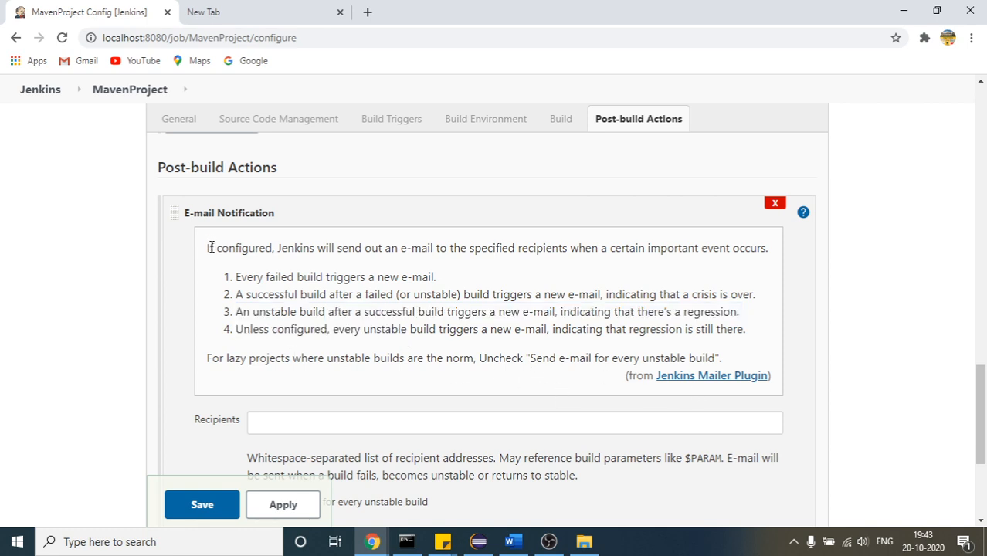
pyautogui.moveTo(211, 248); pyautogui.dragTo(305, 354)
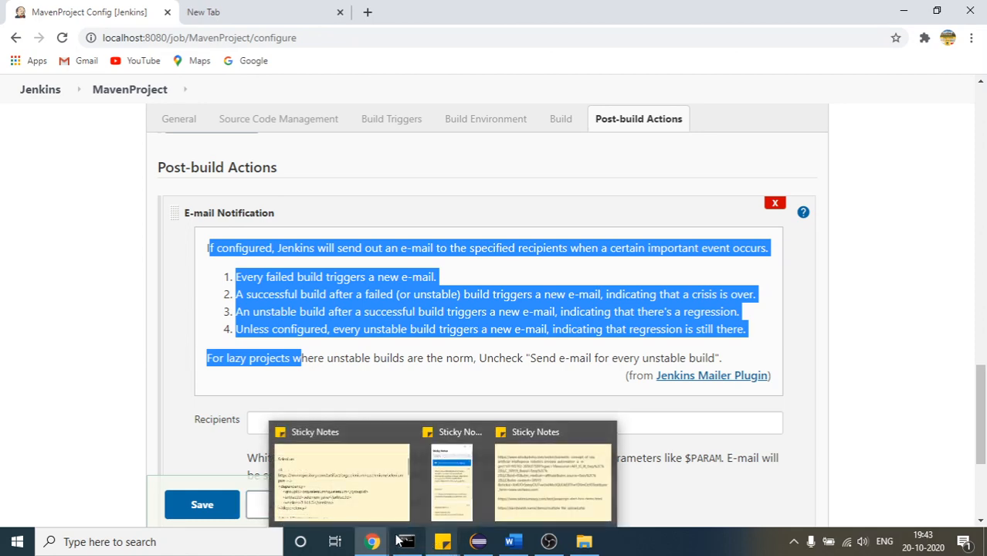
# Switch to the Google Meet window, check the meeting chat and close it again
pyautogui.click(373, 542)
pyautogui.click(260, 513)
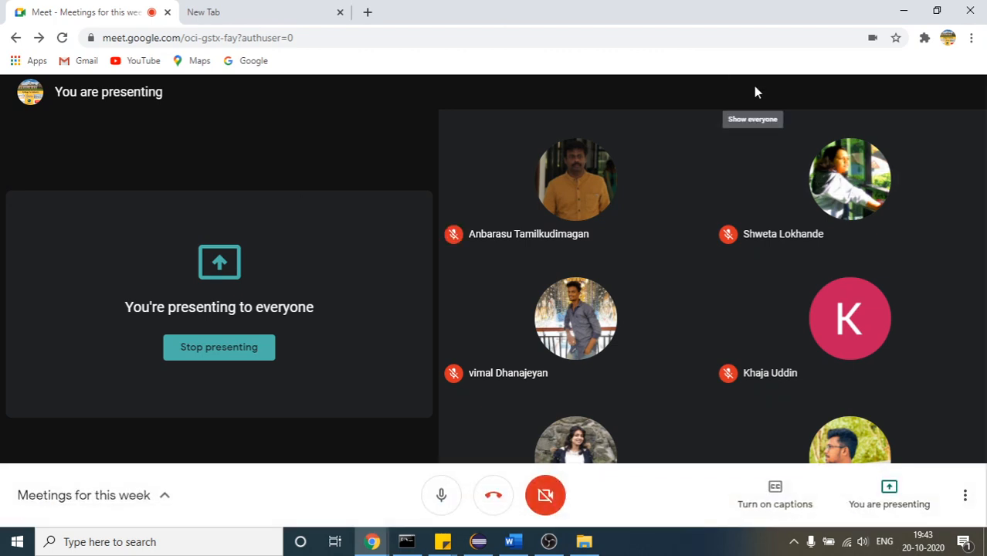
pyautogui.click(755, 88)
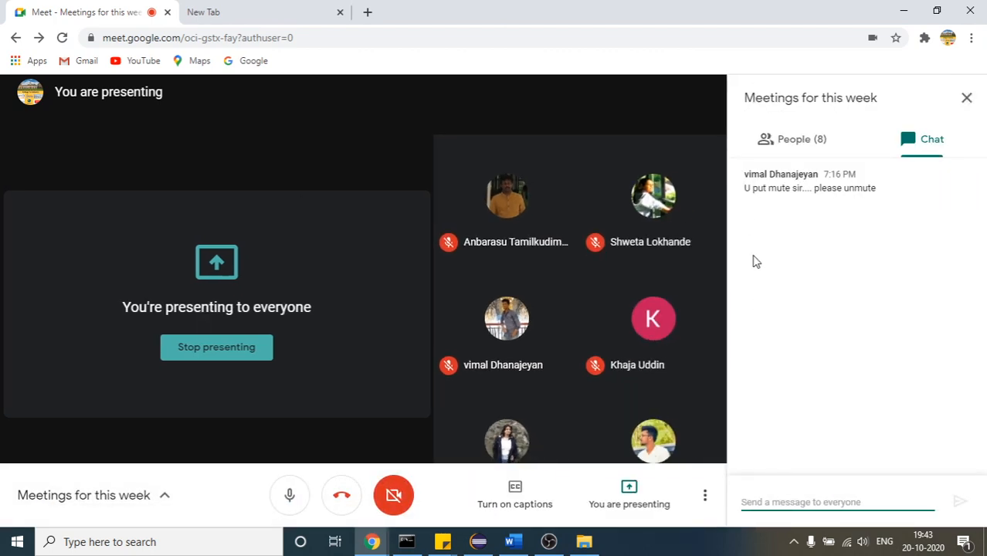
pyautogui.click(967, 96)
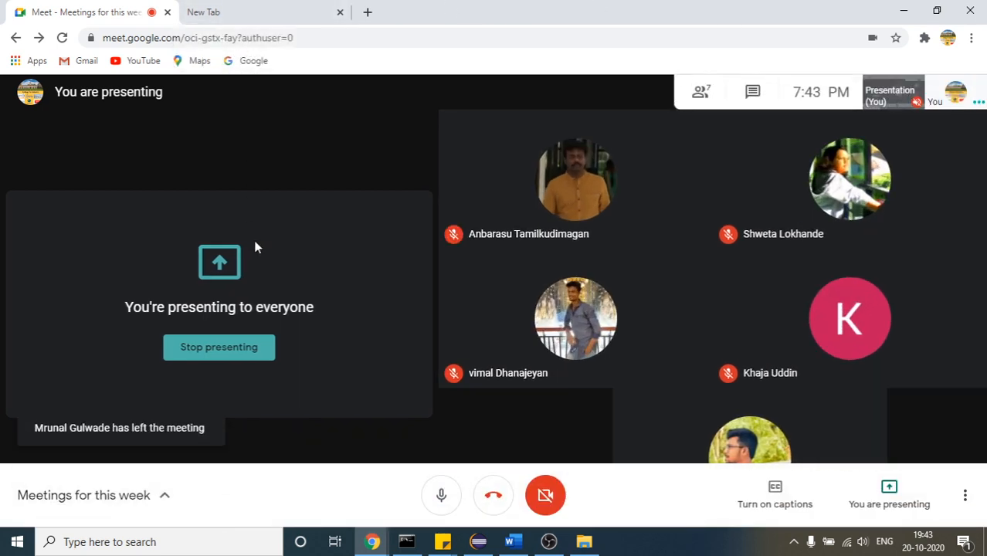
# Mute the microphone, leave the Google Meet call and switch to OBS
pyautogui.click(443, 495)
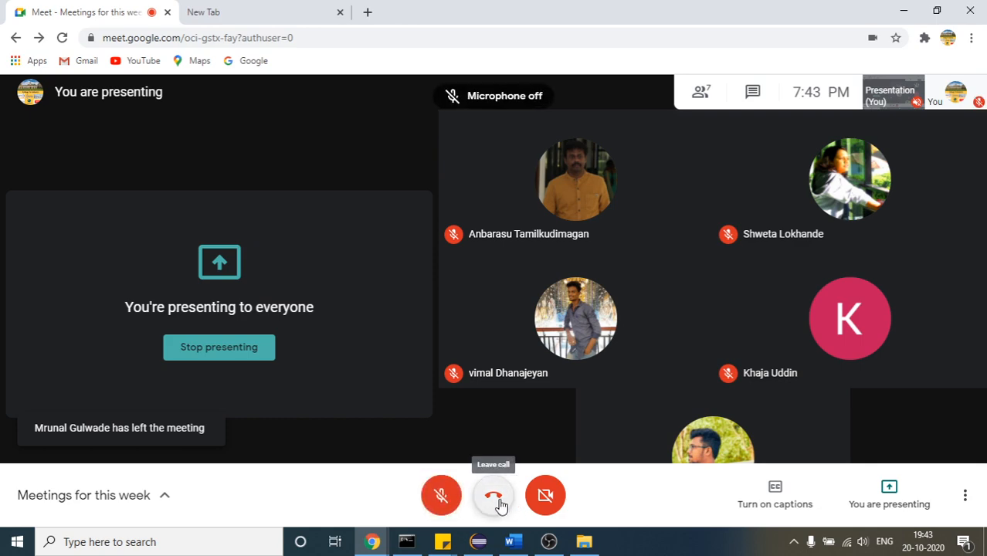
pyautogui.click(495, 496)
pyautogui.click(549, 542)
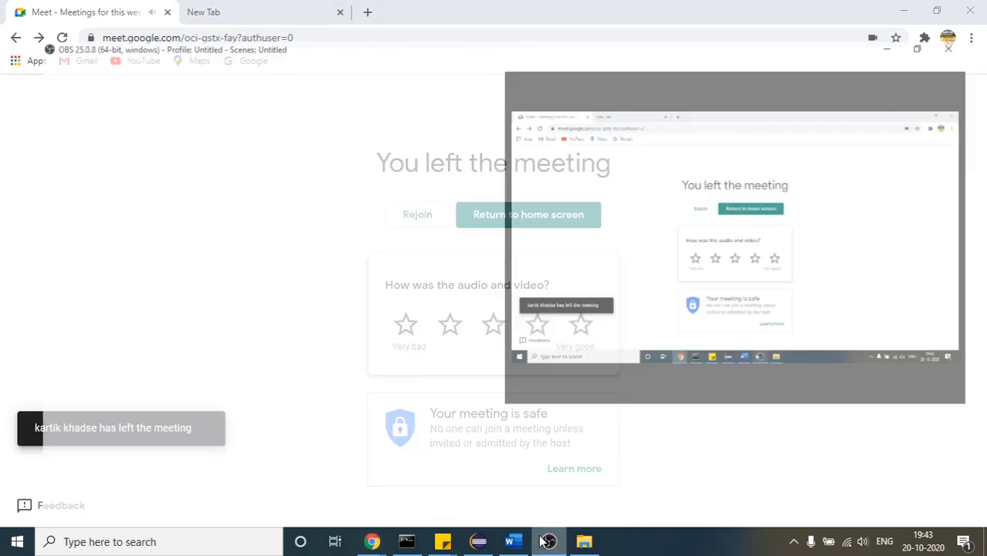